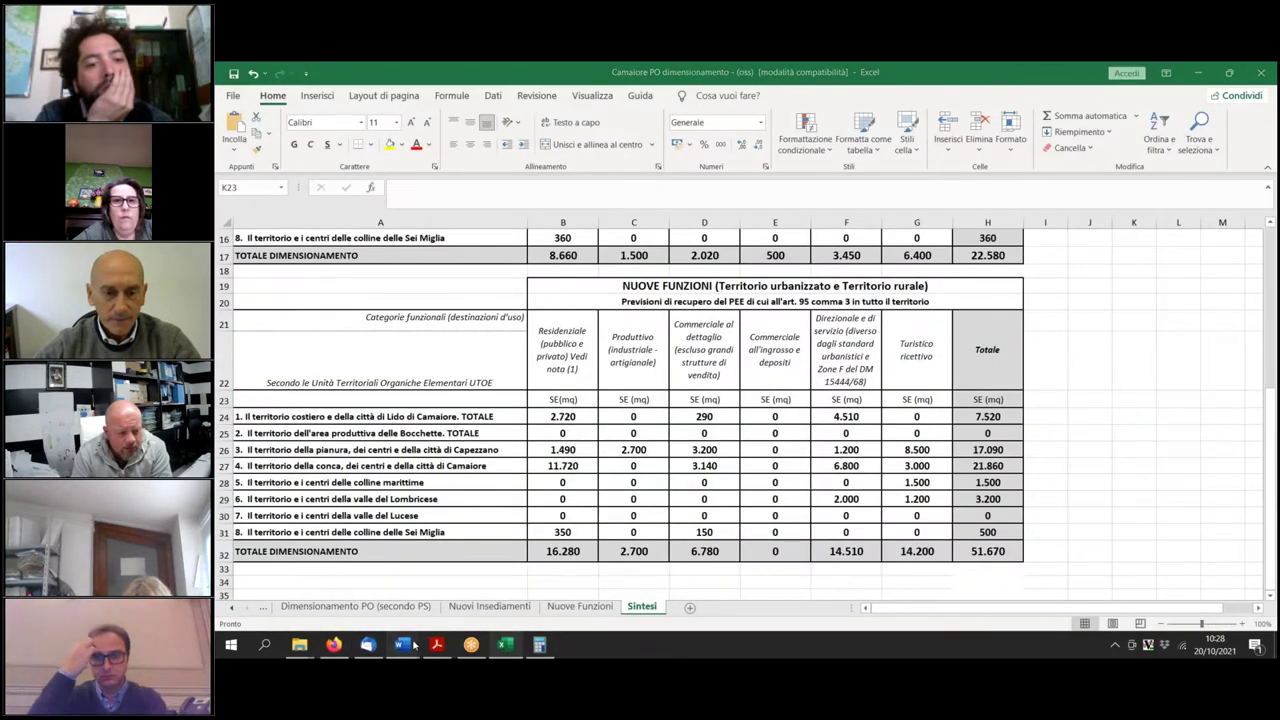
# Change Tr.3.7's maximum residential buildable surface from 100 to 80 mq, then bring up the Capezzano Pianore map.
pyautogui.moveTo(401, 645)
pyautogui.click(728, 593)
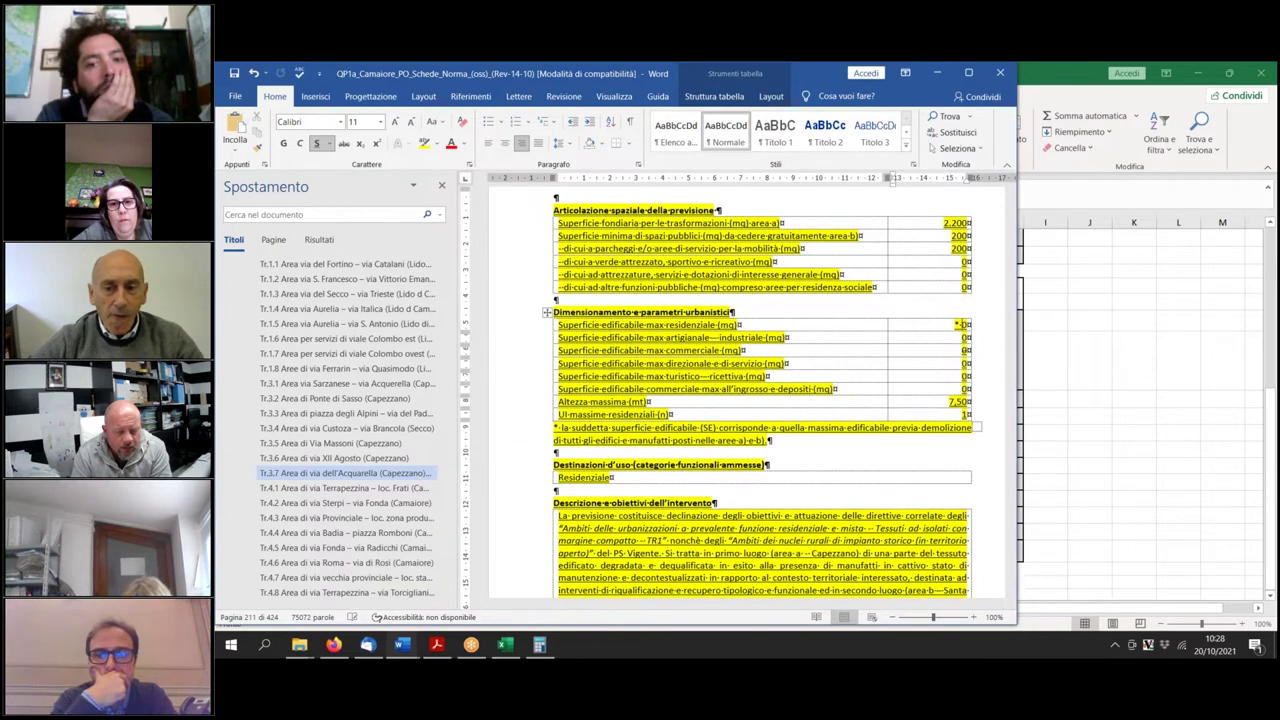
pyautogui.click(958, 324)
pyautogui.write('8')
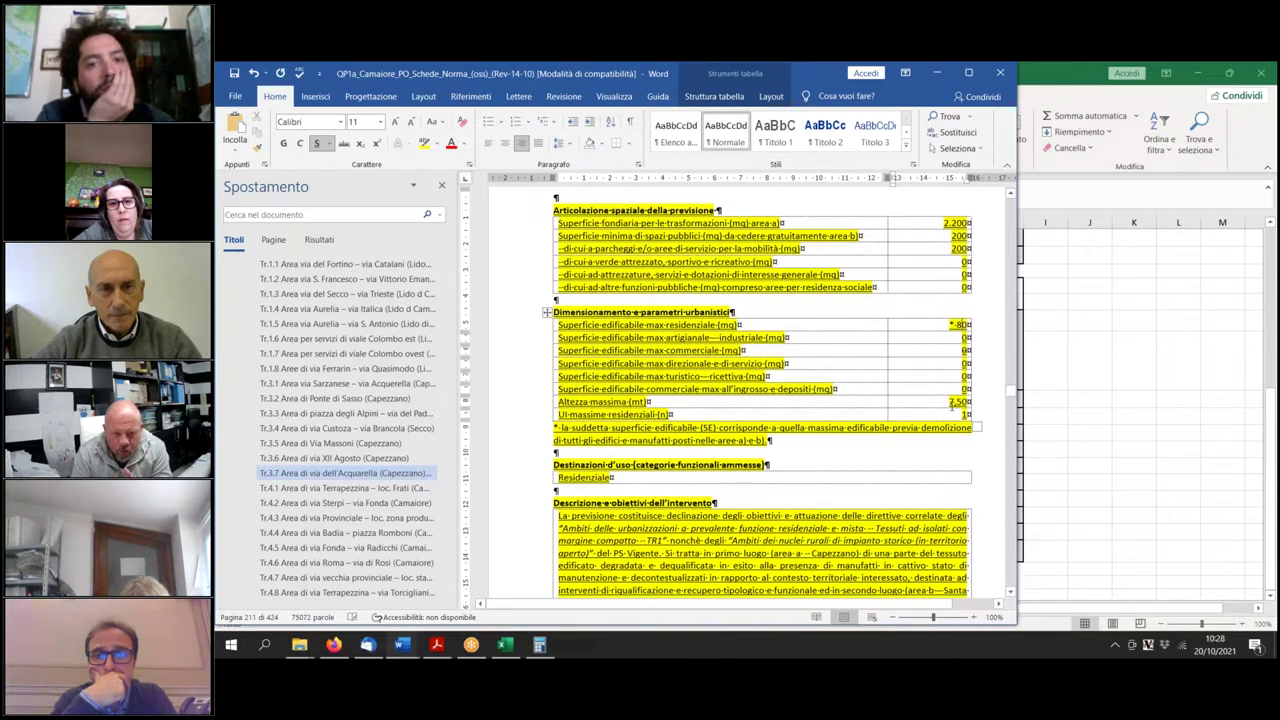
pyautogui.click(334, 645)
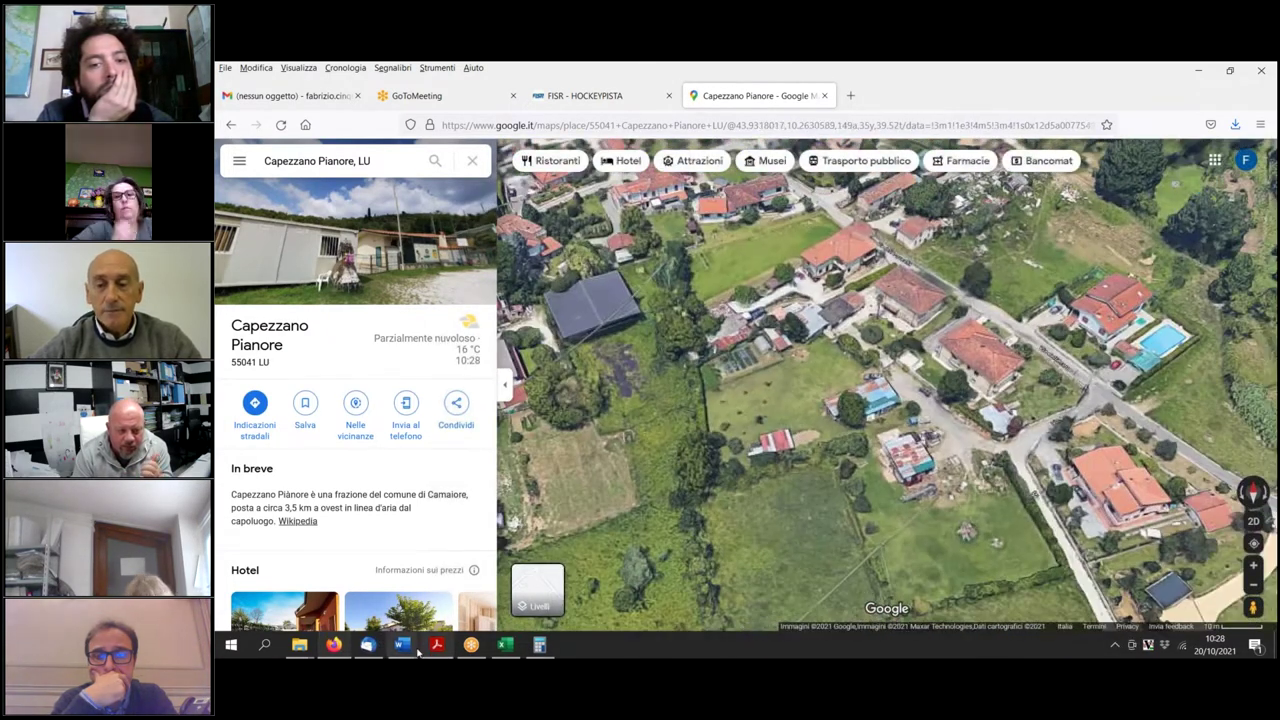
# Return to the QP1a_Camaiore norm sheets and scroll up to the Tr.3.7 area-a scheme map.
pyautogui.moveTo(401, 645)
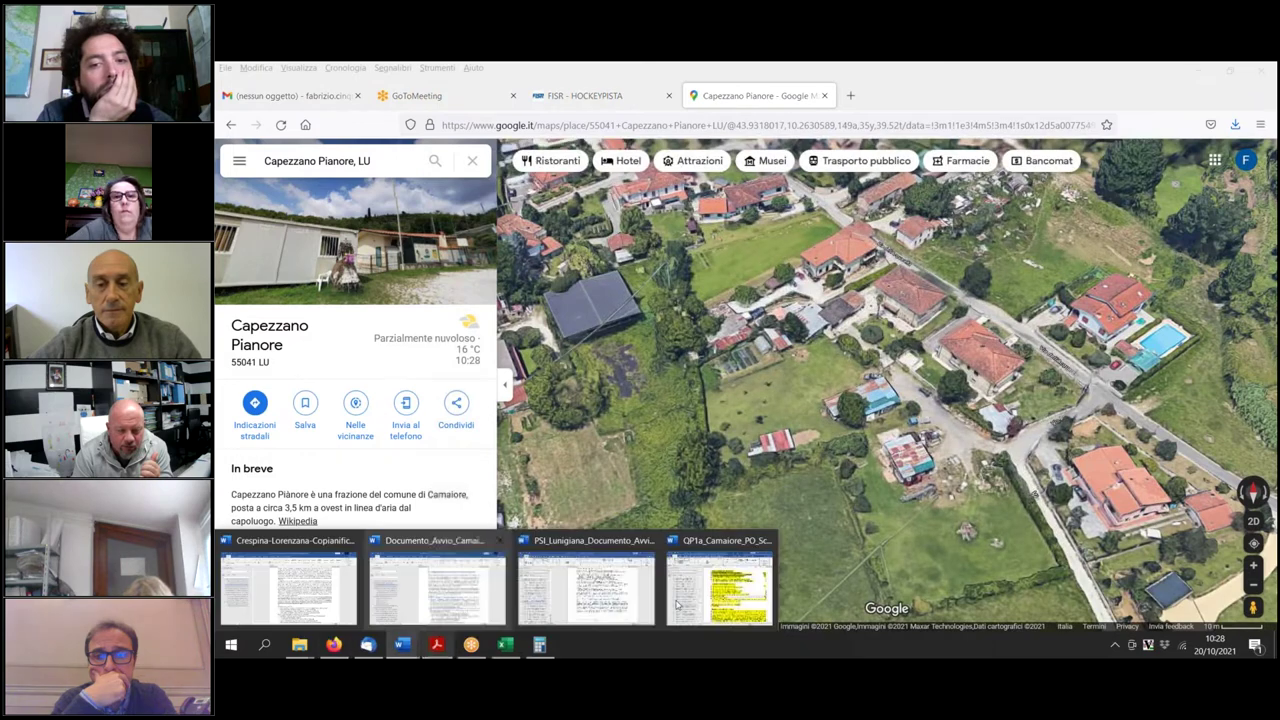
pyautogui.click(676, 605)
pyautogui.scroll(3, 763, 393)
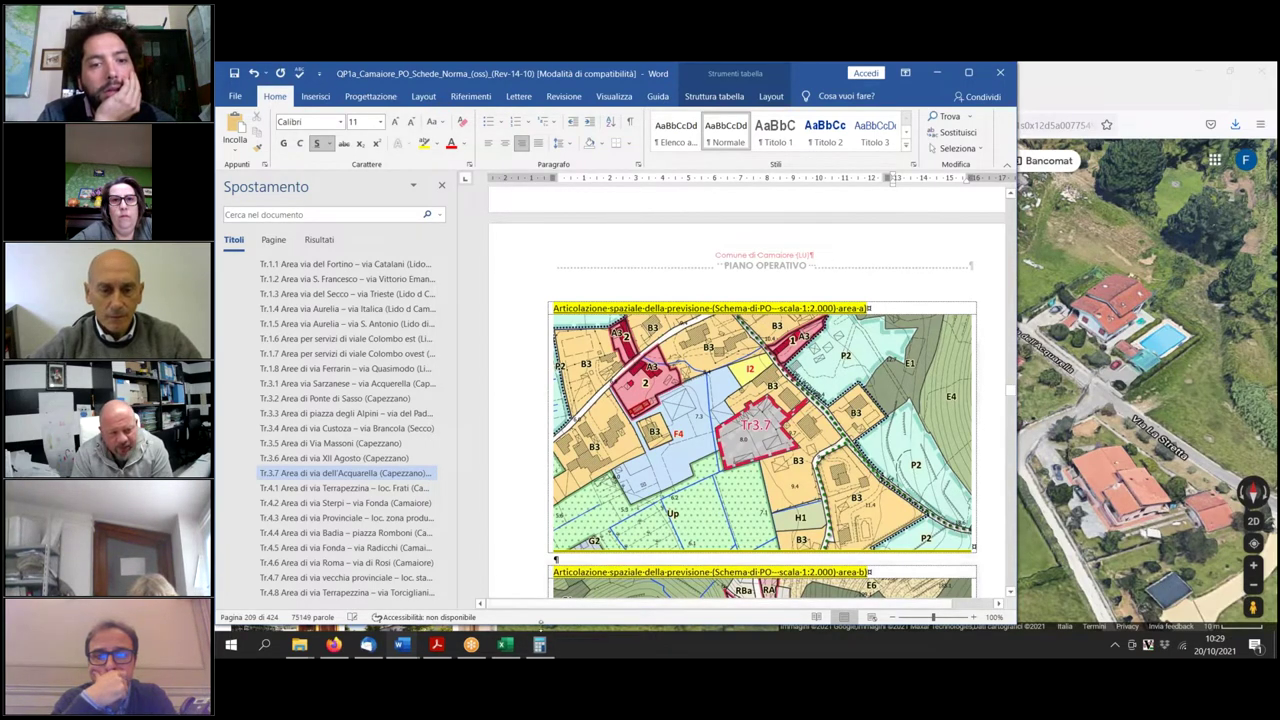
# Bring the Camaiore PO dimensionamento workbook to the front, showing its Sintesi summary table.
pyautogui.click(507, 647)
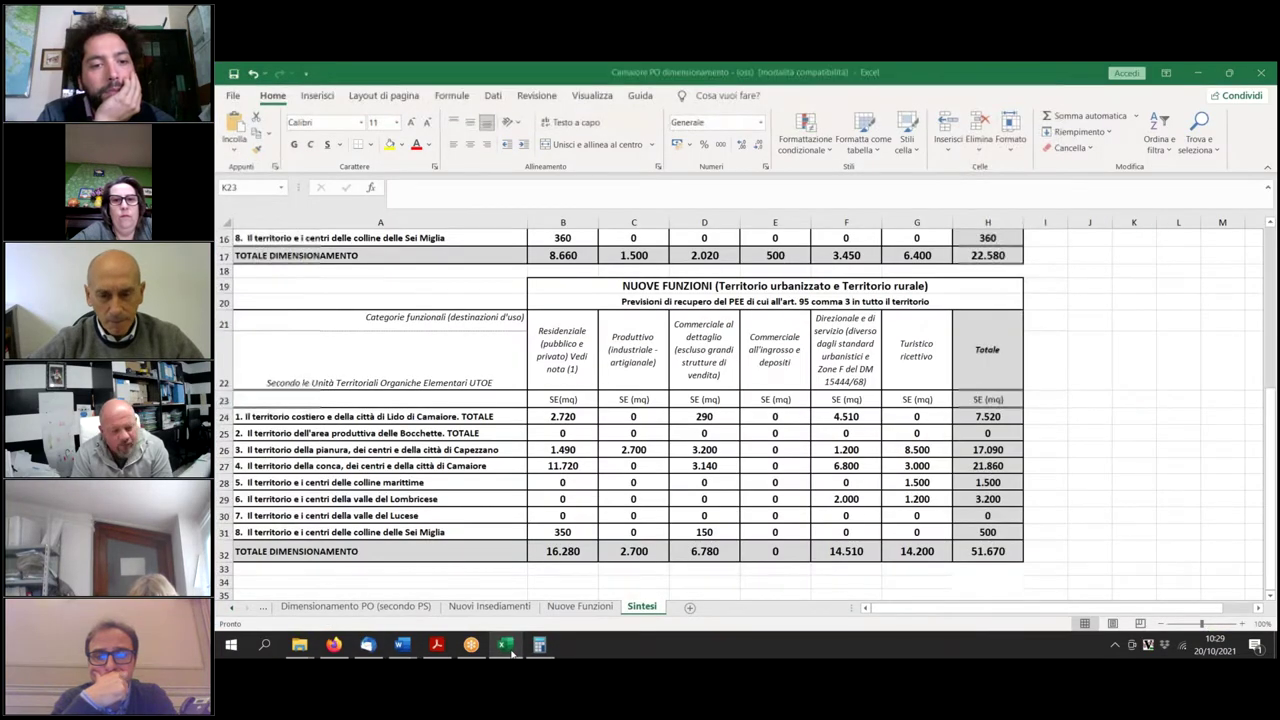
pyautogui.click(507, 647)
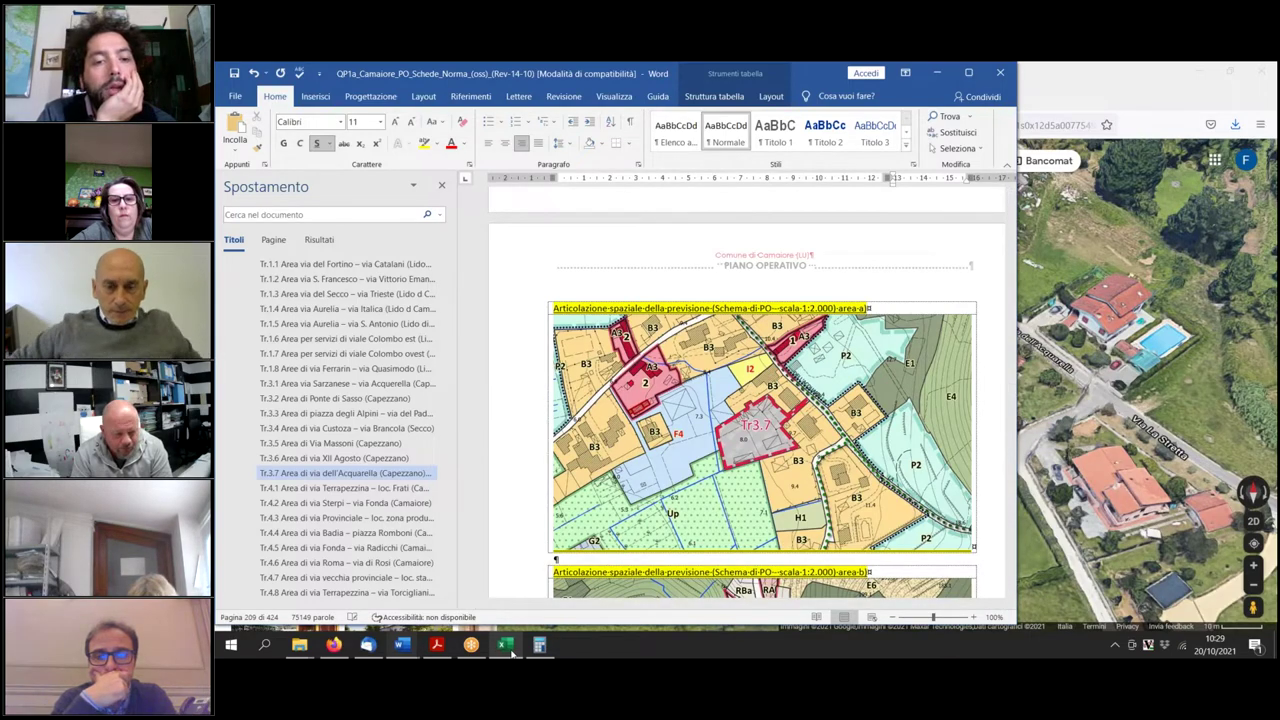
pyautogui.click(507, 646)
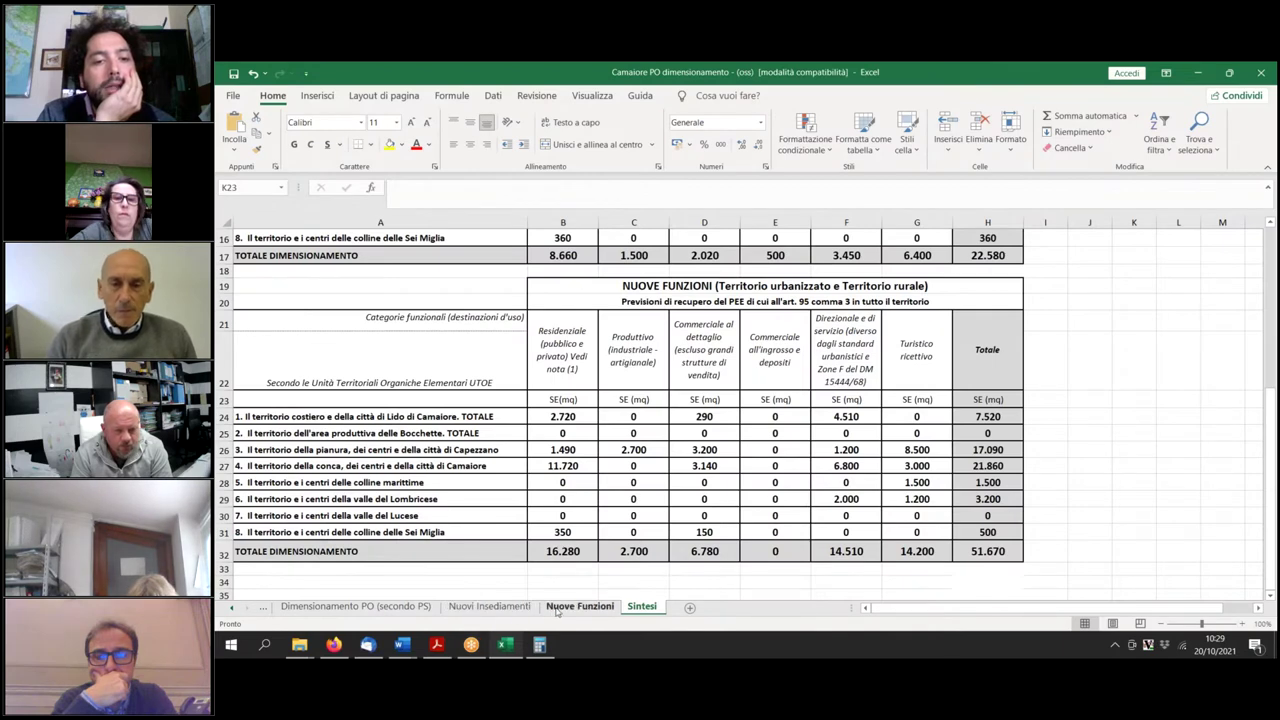
# On the Nuove Funzioni sheet, set Tr.3.7's residential value in B31 to 80.
pyautogui.click(580, 606)
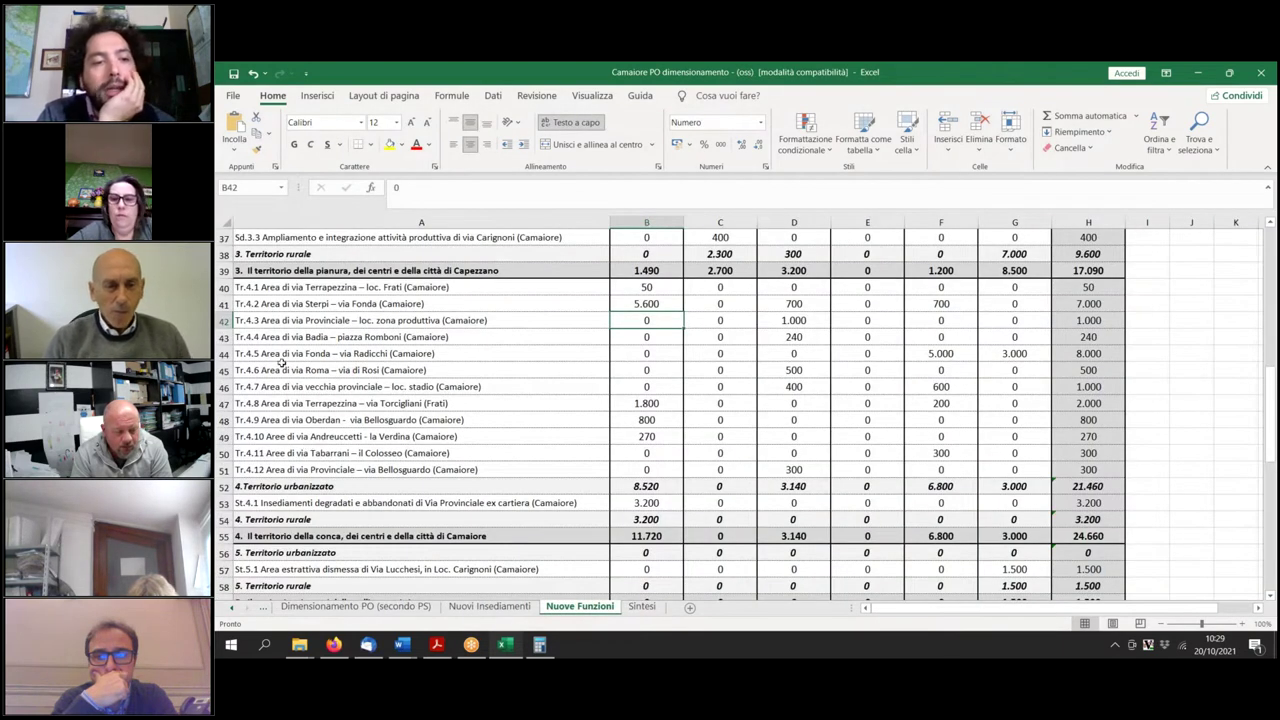
pyautogui.scroll(2, 305, 380)
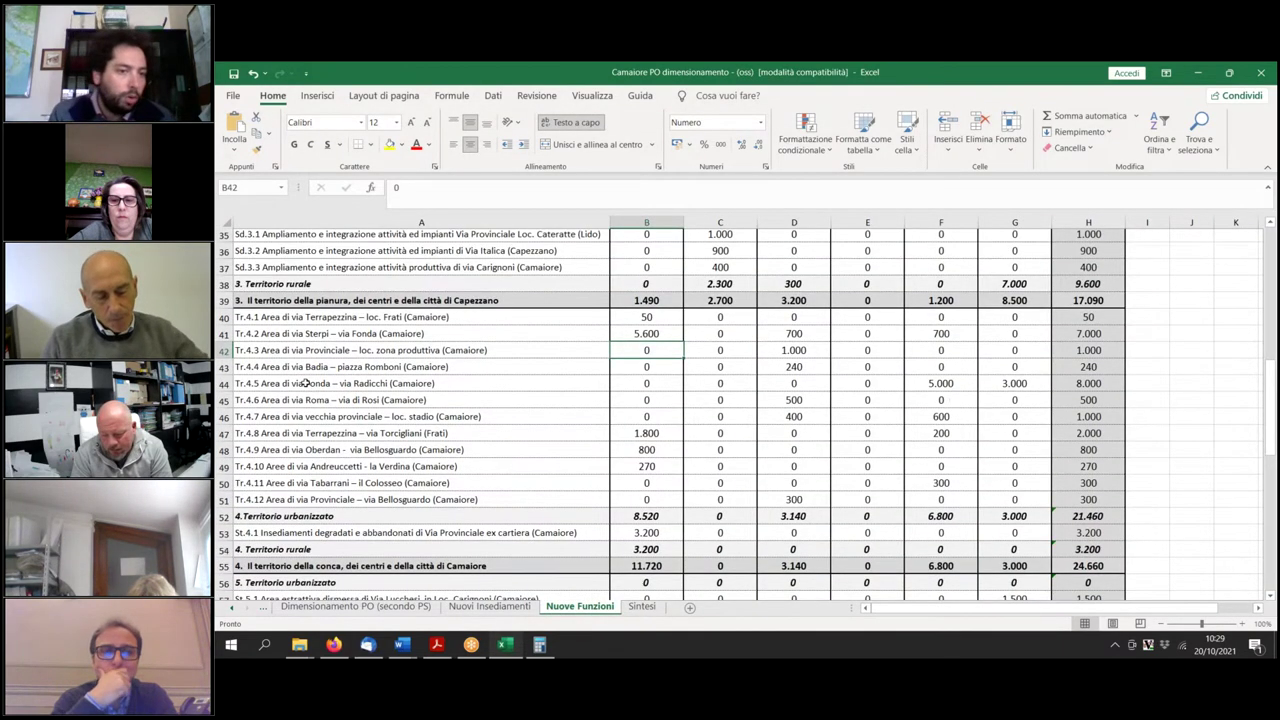
pyautogui.scroll(1, 307, 383)
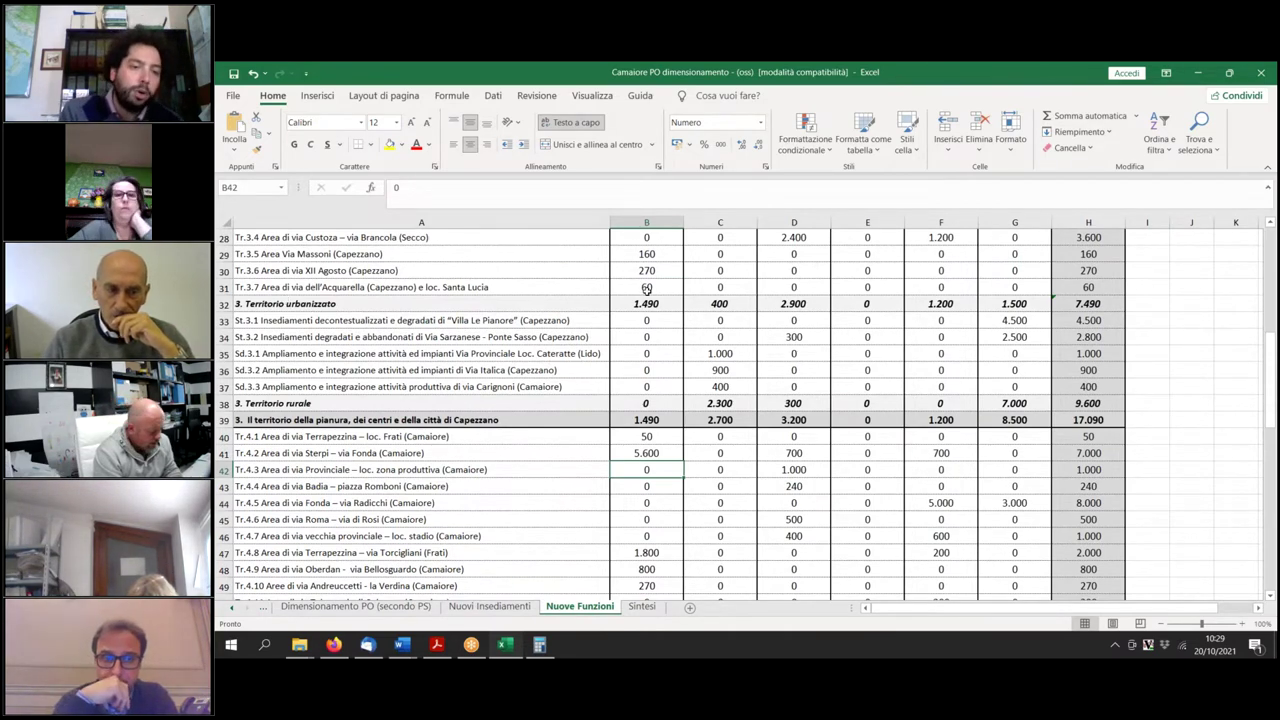
pyautogui.click(646, 289)
pyautogui.write('80')
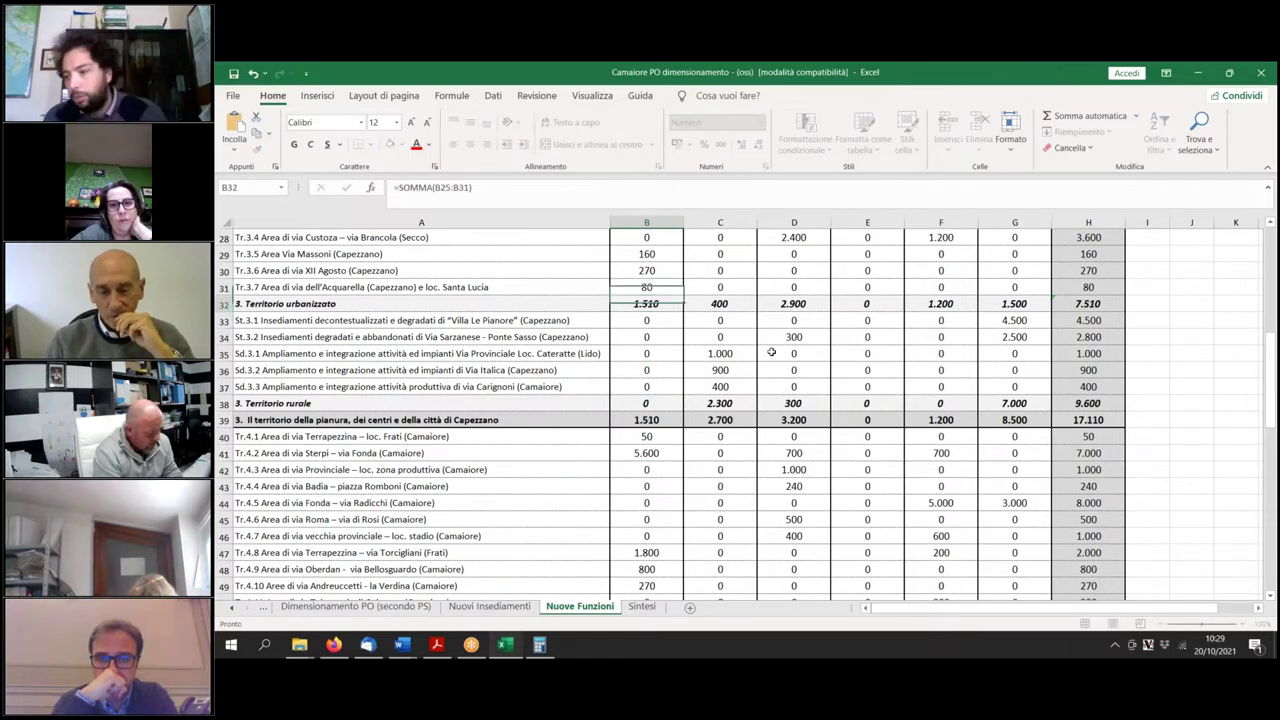
pyautogui.press('Return')
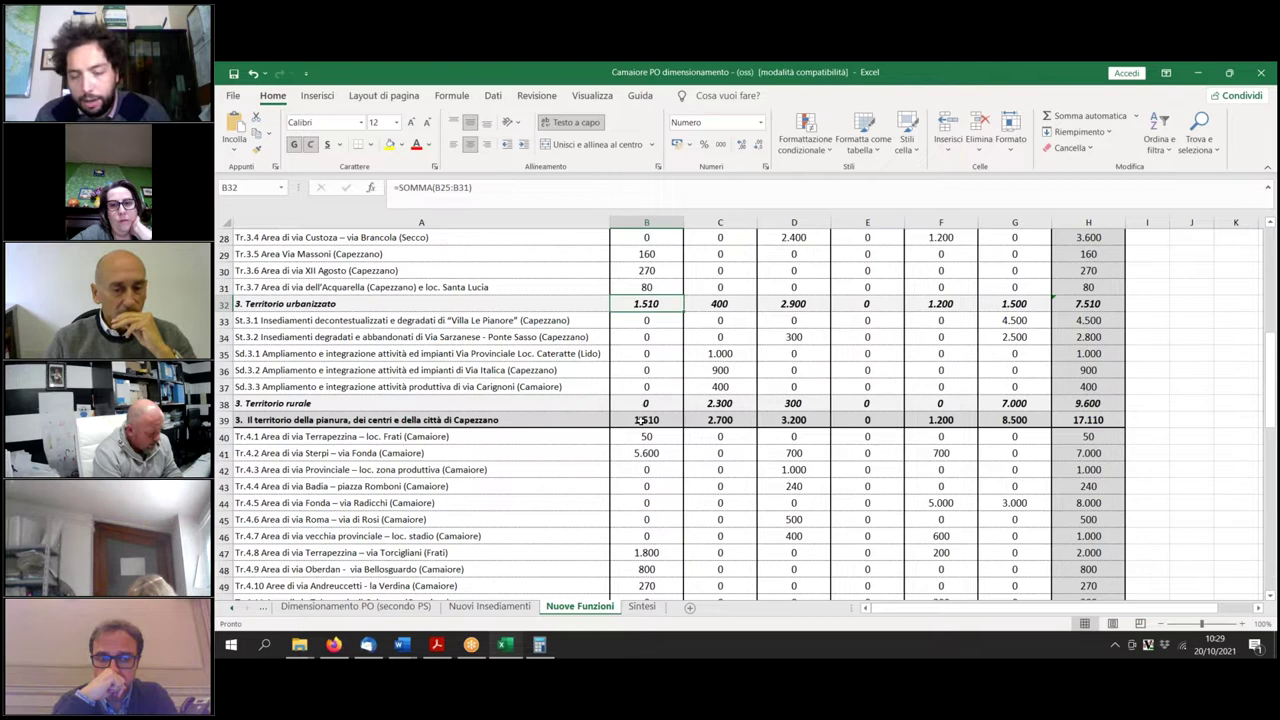
# On Sintesi, update the Capezzano residential total in B26 to 1510.
pyautogui.click(643, 607)
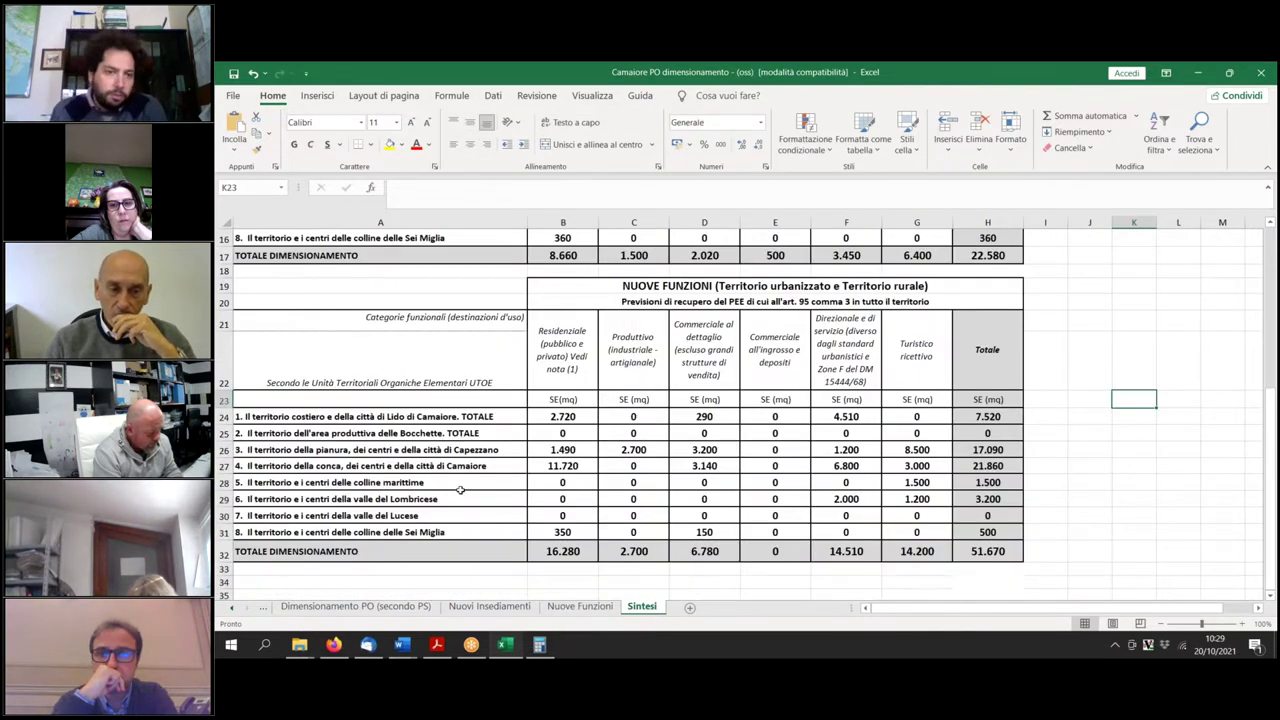
pyautogui.click(566, 450)
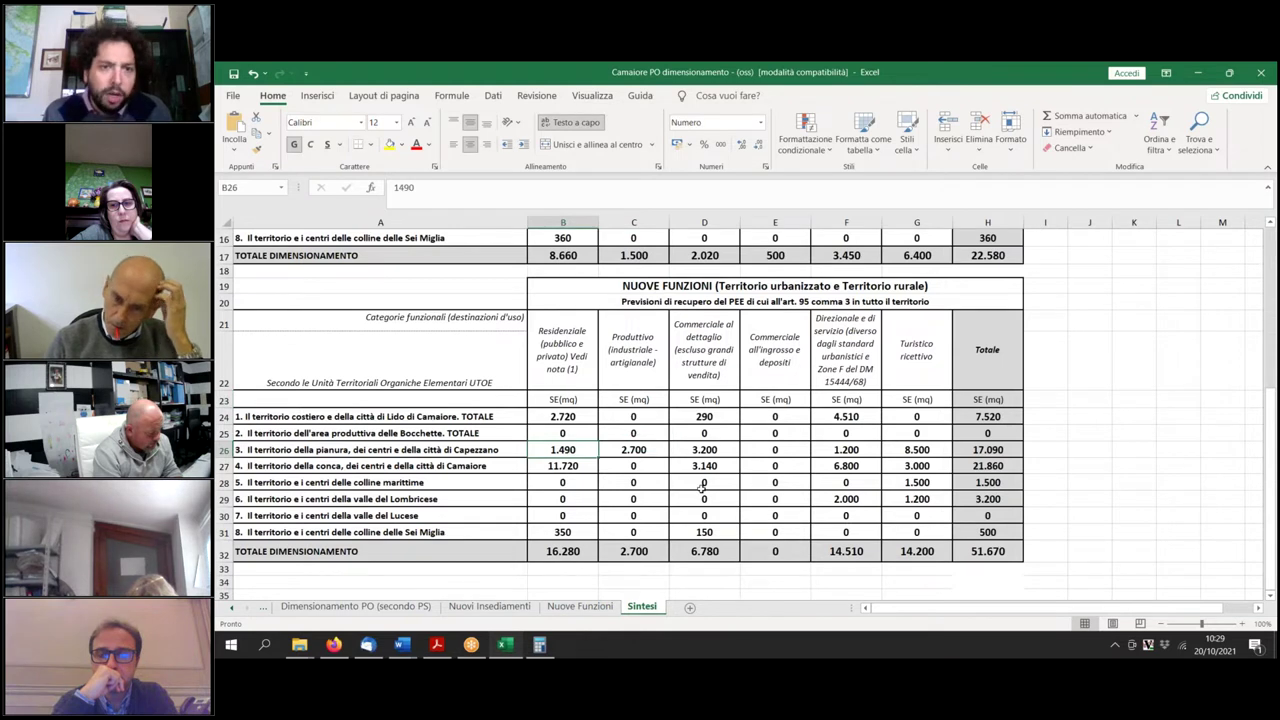
pyautogui.write('1510')
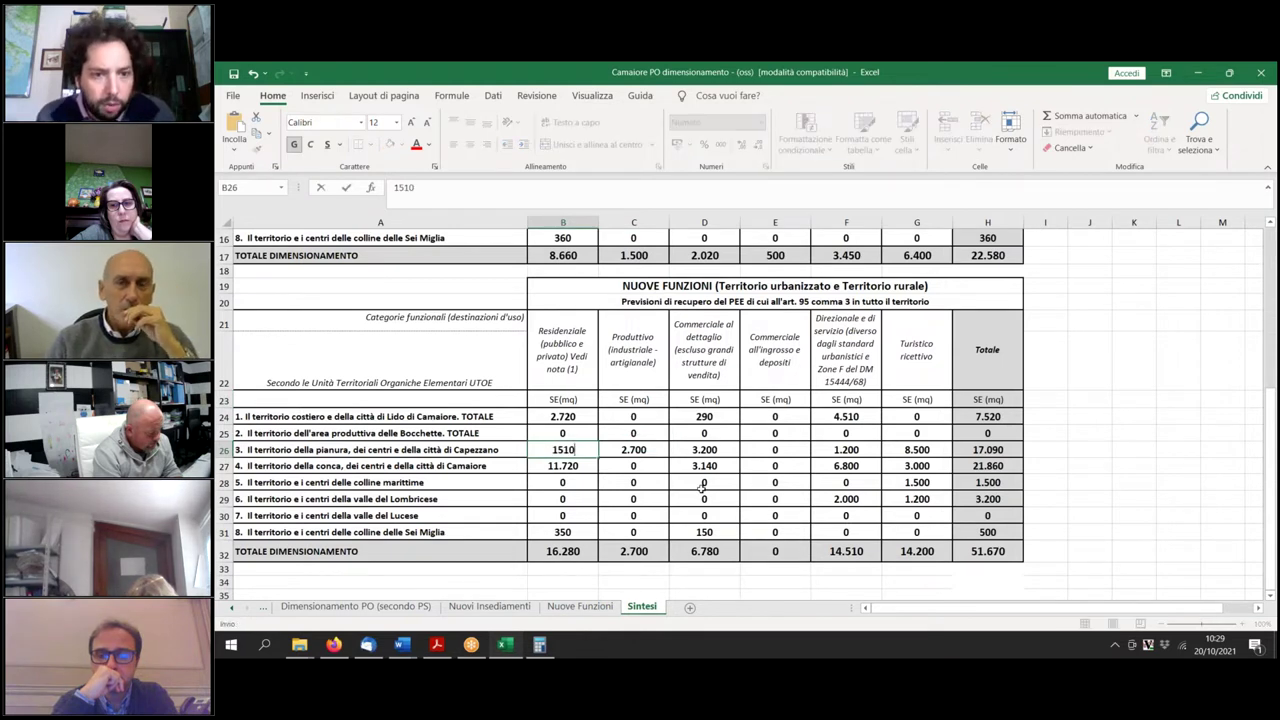
pyautogui.press('Return')
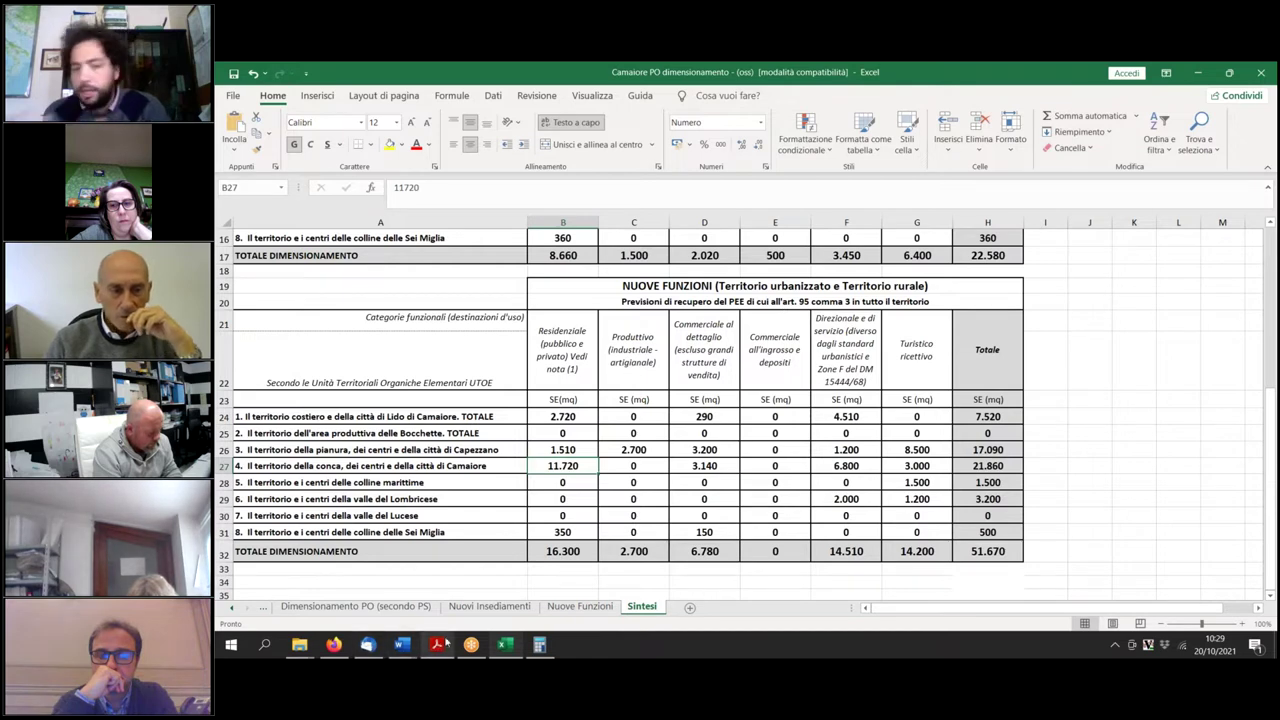
# Switch back to the Word norm sheets at the Tr.3.7 via dell'Acquarella area-a map.
pyautogui.moveTo(401, 644)
pyautogui.click(722, 598)
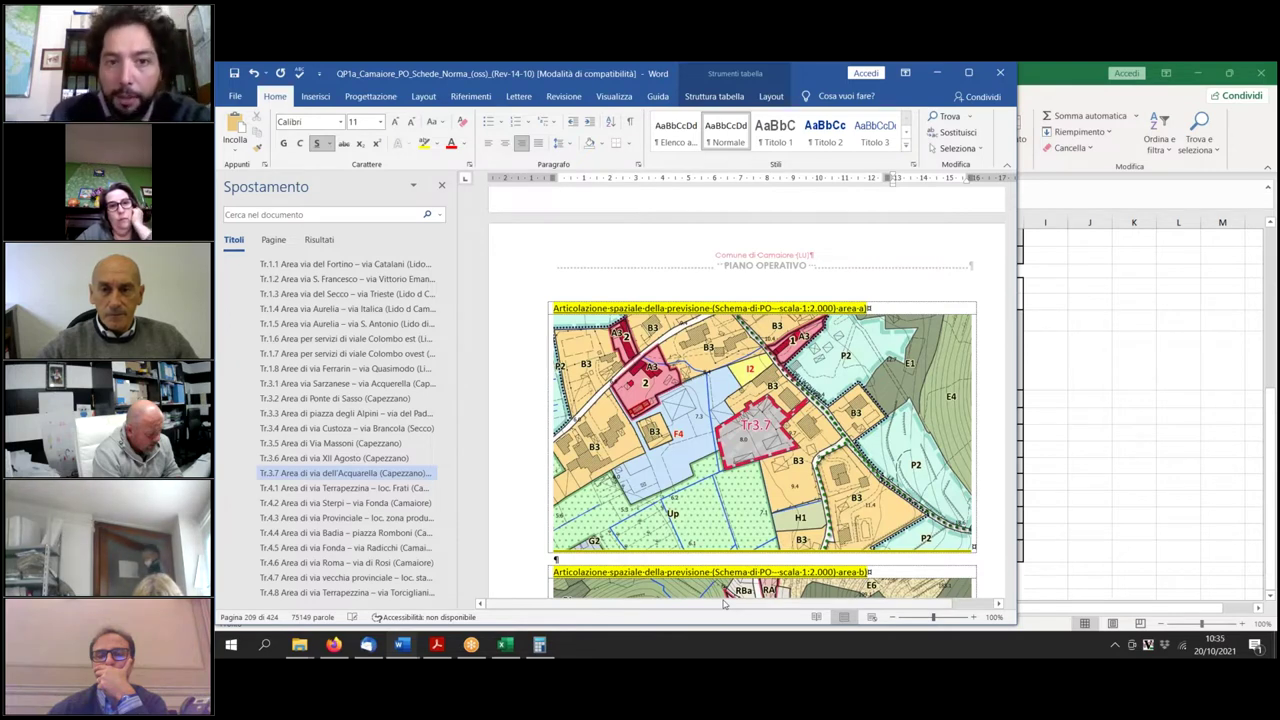
# Scroll down to the Tr.3.7 area-b 1:2,000 scheme map on page 210.
pyautogui.scroll(-2, 760, 400)
pyautogui.scroll(-2, 762, 393)
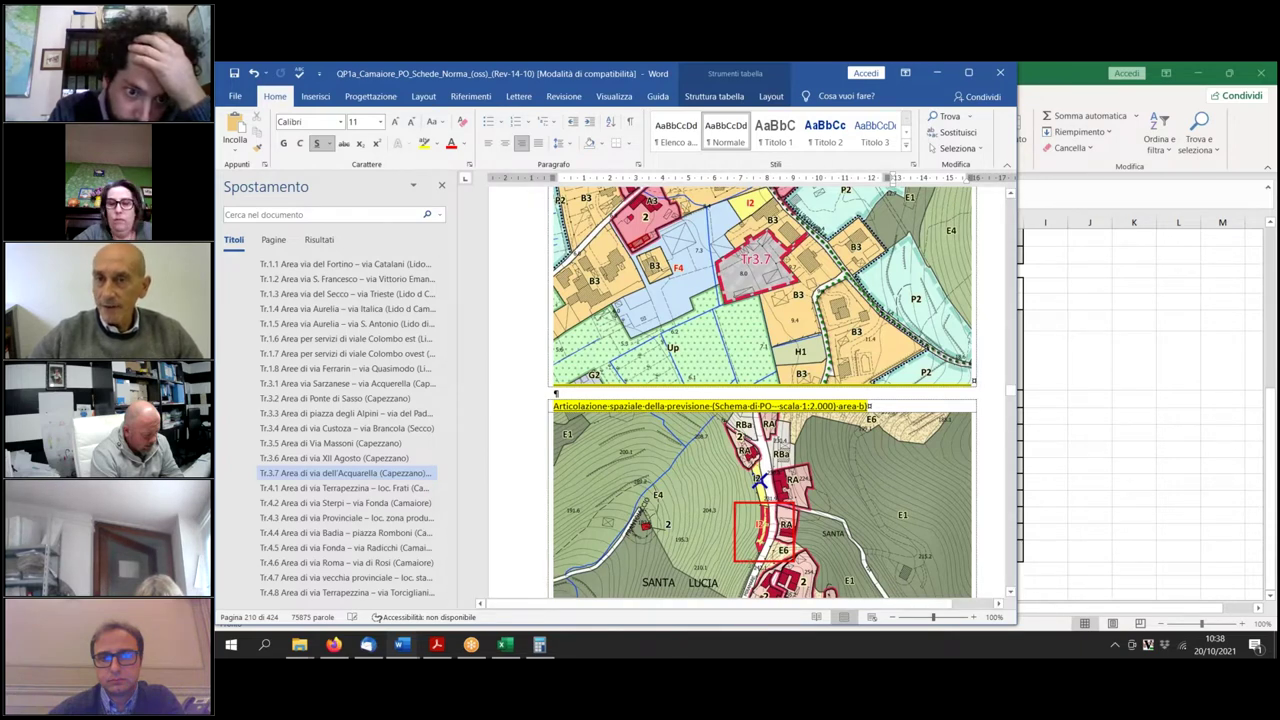
# Undo the accidental shift of the area-b map drawing and deselect it.
pyautogui.click(760, 482)
pyautogui.hotkey('ctrl', 'z')
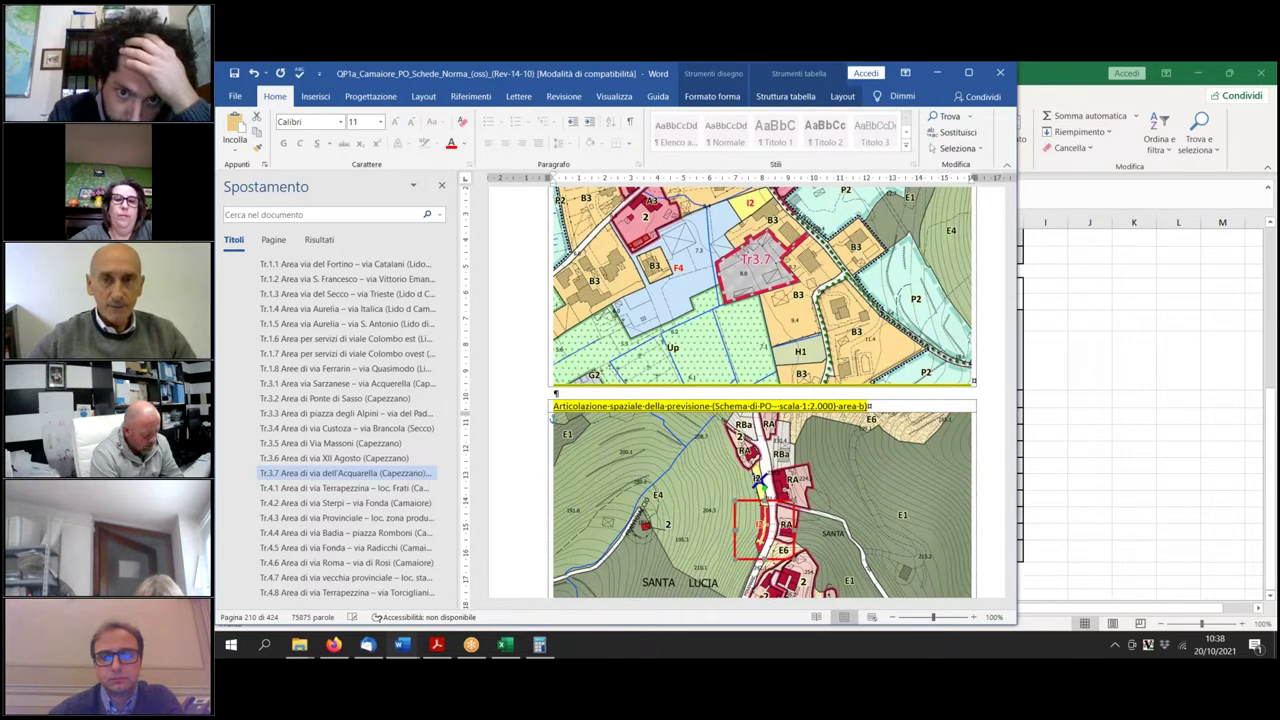
pyautogui.press('Escape')
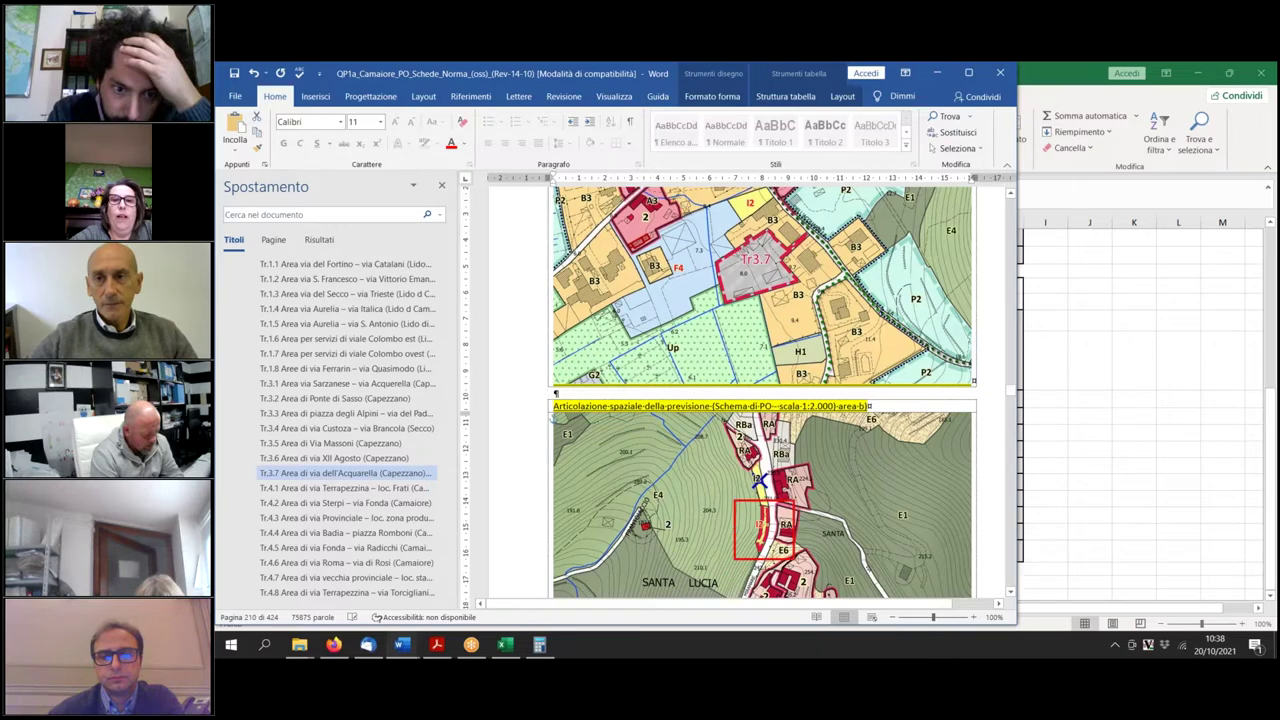
# Scroll down to Tr.3.7's parameter tables and 'Descrizione e obiettivi dell'intervento' on page 211.
pyautogui.scroll(-2, 760, 400)
pyautogui.scroll(-3, 811, 536)
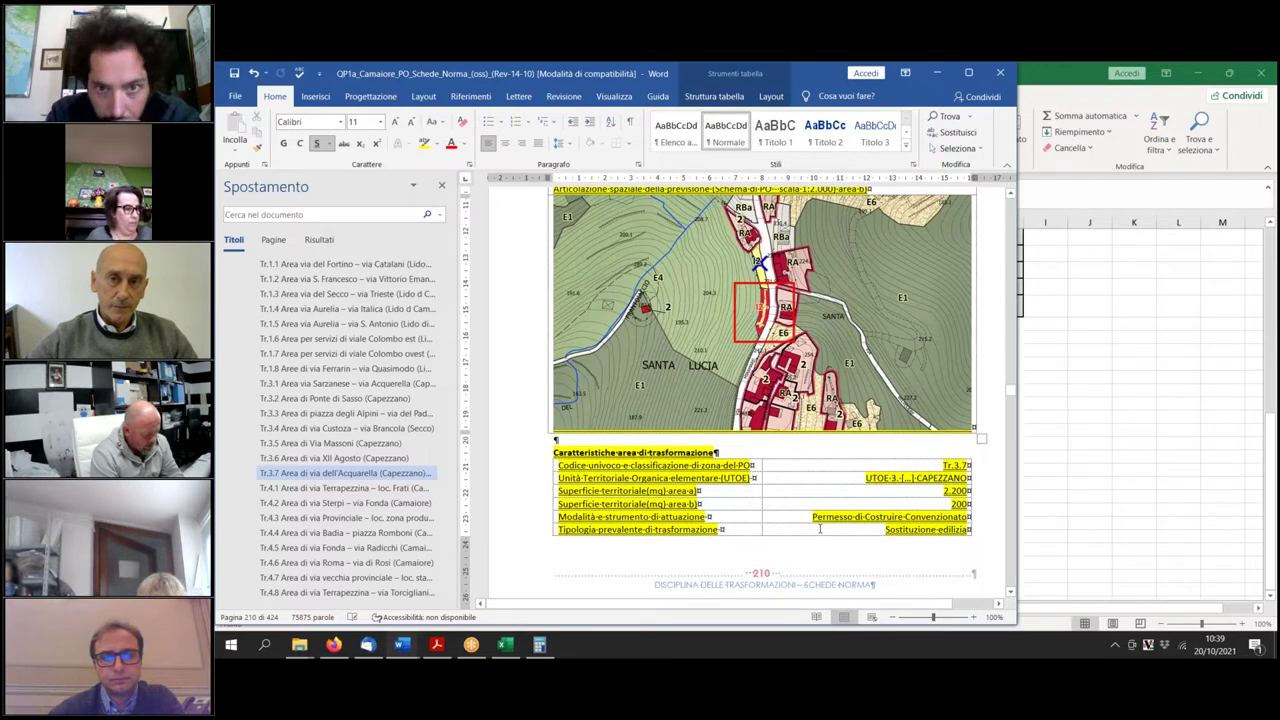
pyautogui.scroll(-4, 820, 528)
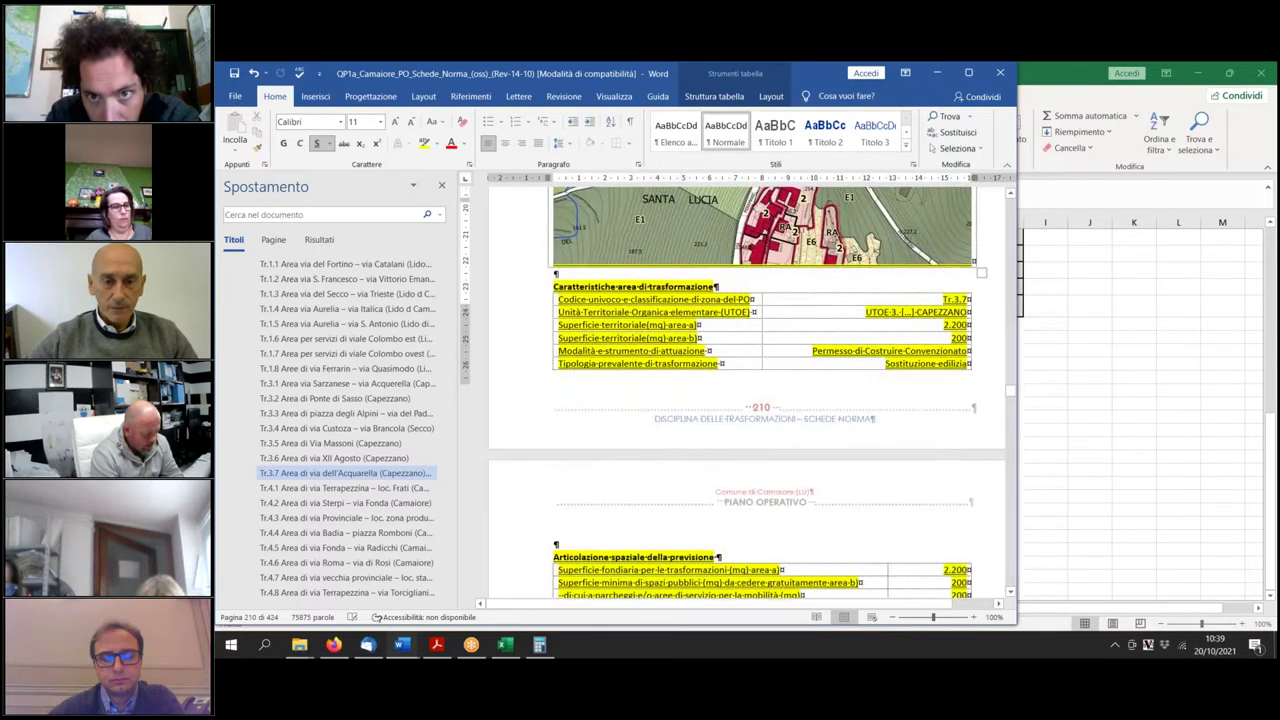
pyautogui.scroll(-4, 747, 392)
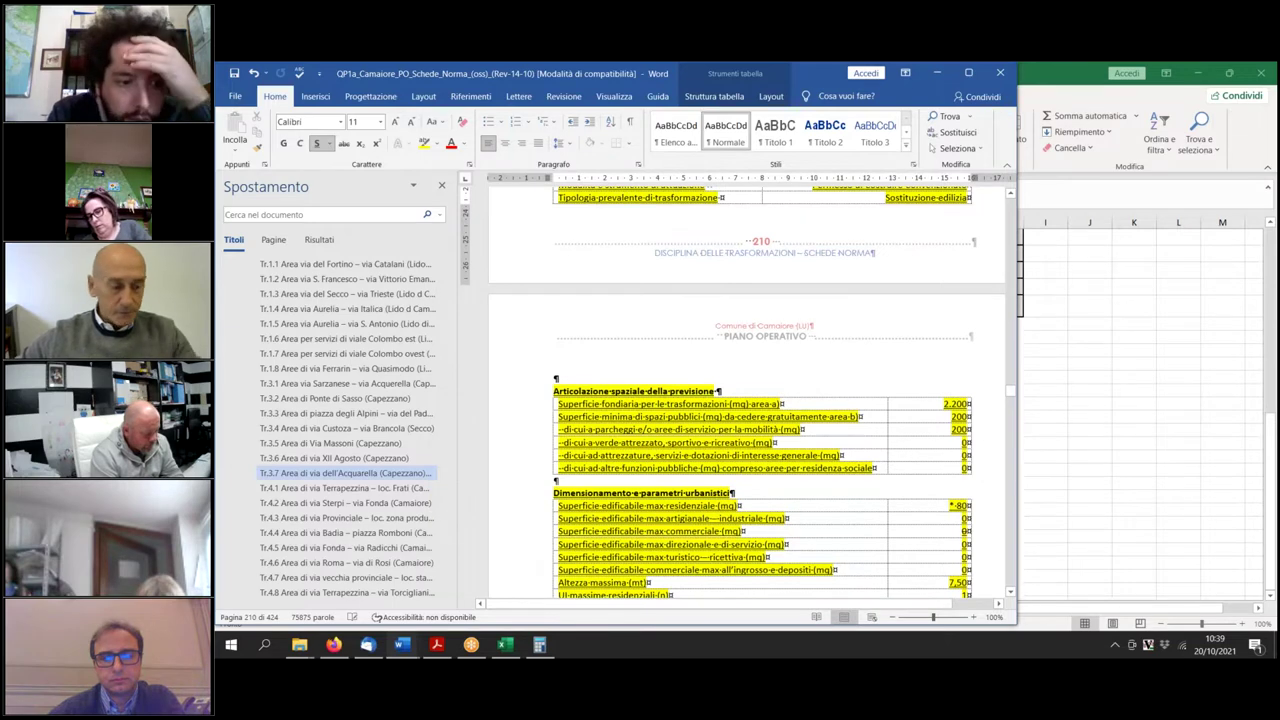
pyautogui.scroll(-3, 760, 420)
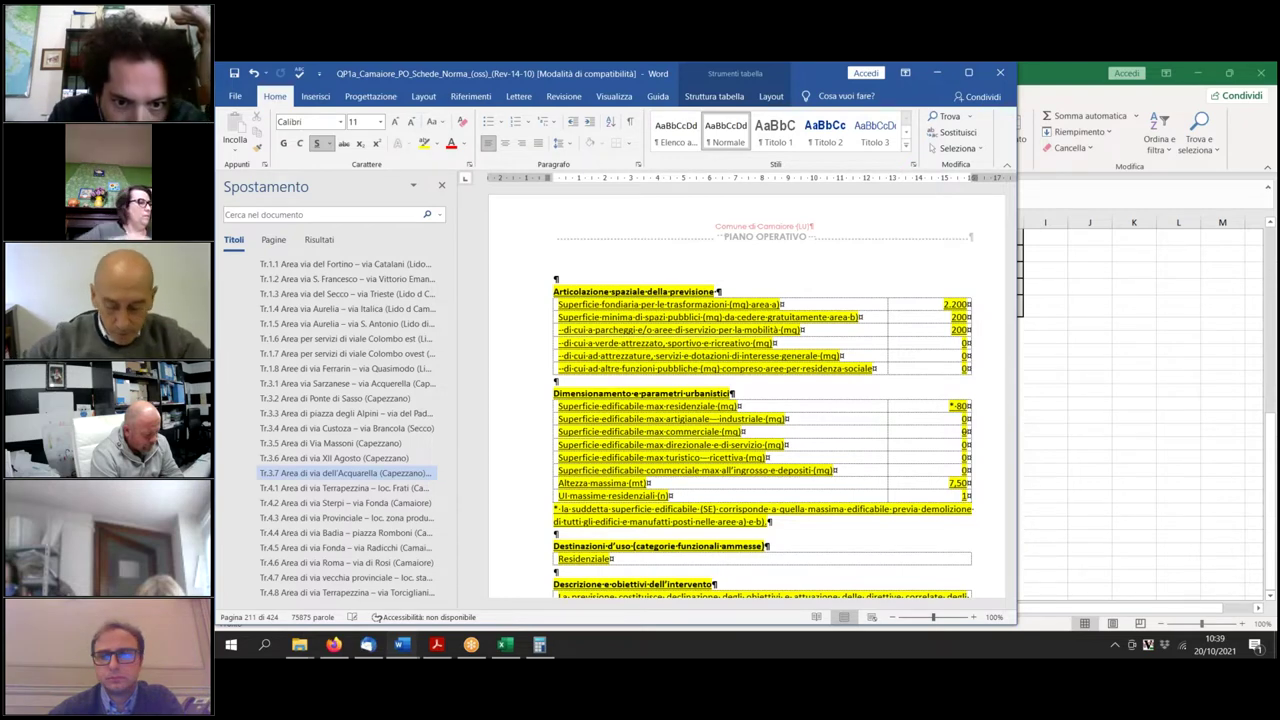
pyautogui.scroll(-3, 815, 506)
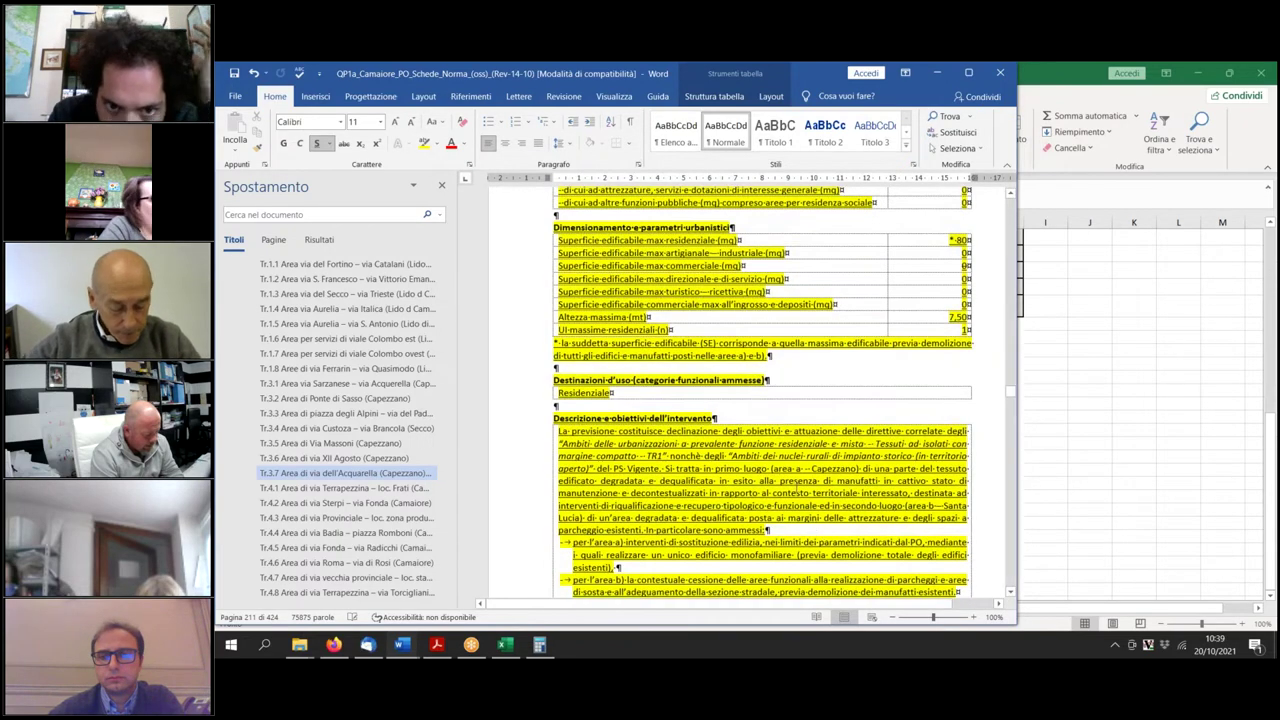
pyautogui.scroll(-2, 796, 489)
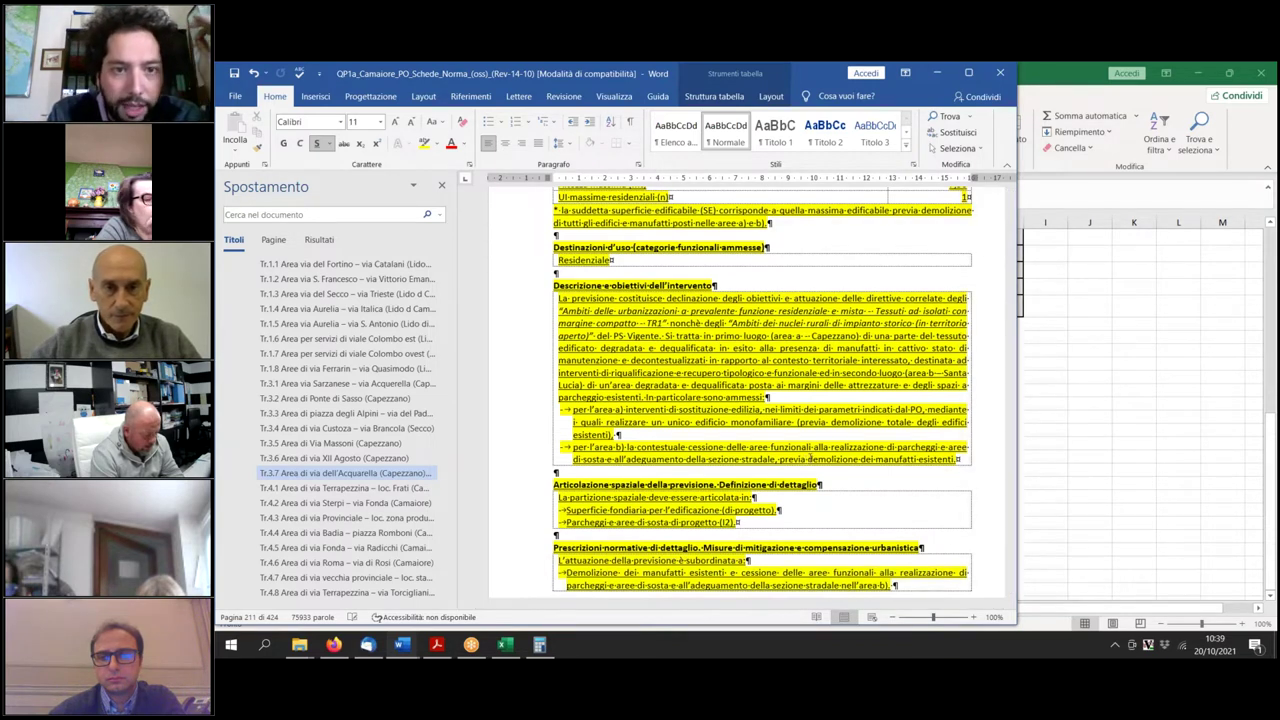
# In the area b) bullet, add 'ovvero di un'area verde attrezzata (belvedere)' after 'aree di sosta,'.
pyautogui.click(632, 484)
pyautogui.write(', spazi')
pyautogui.press('BackSpace')
pyautogui.press('BackSpace')
pyautogui.press('BackSpace')
pyautogui.press('BackSpace')
pyautogui.press('BackSpace')
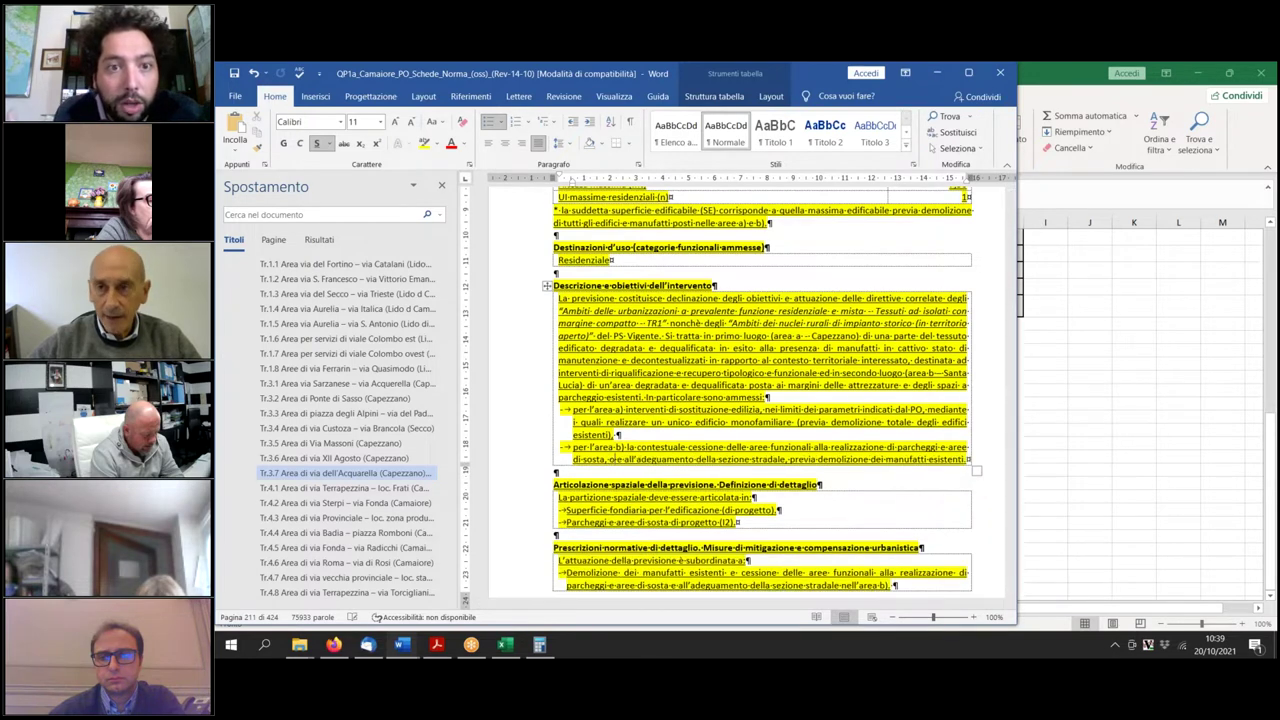
pyautogui.write('ovvero di u')
pyautogui.write("n'area verd")
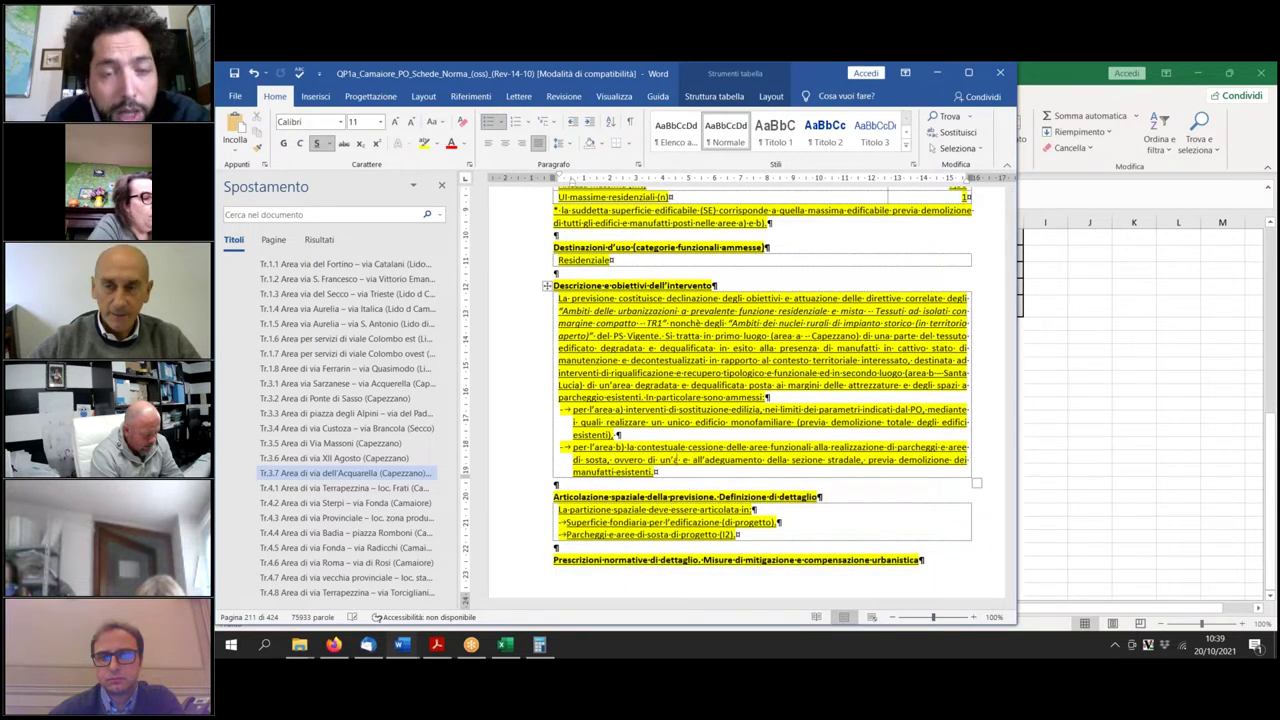
pyautogui.write('e attrezzat')
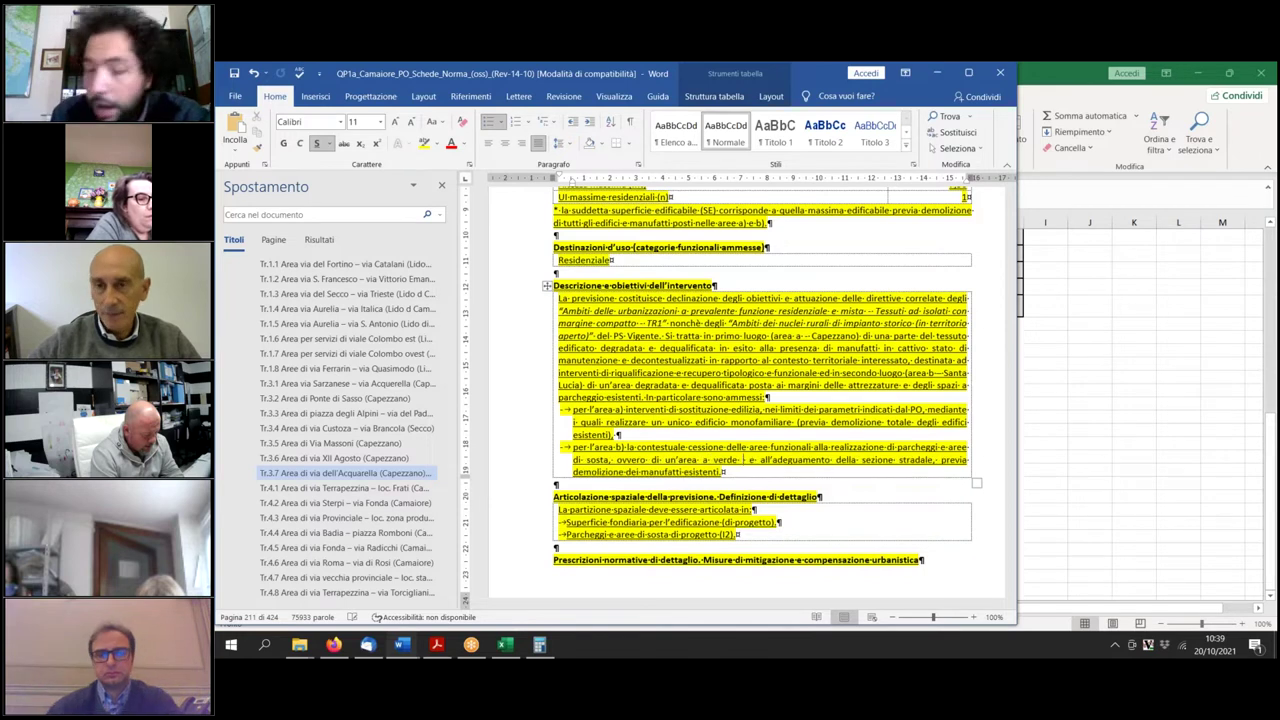
pyautogui.write('a')
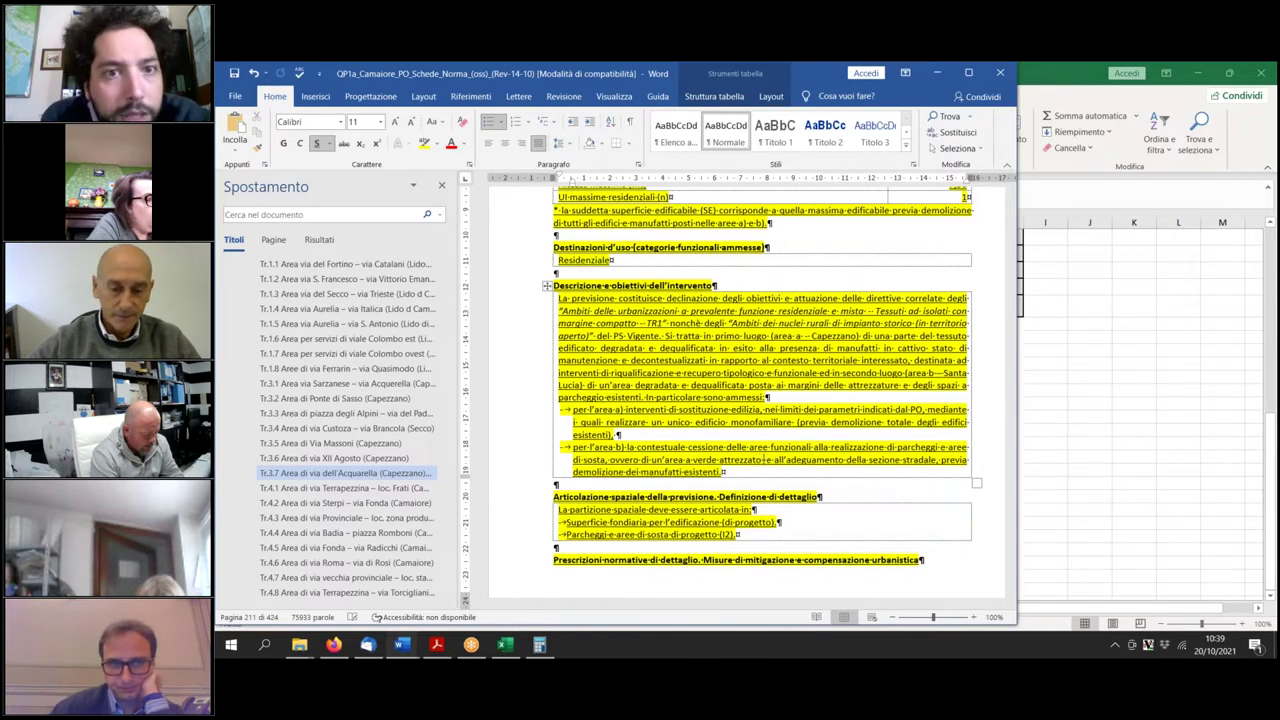
pyautogui.write(' (belvedere)')
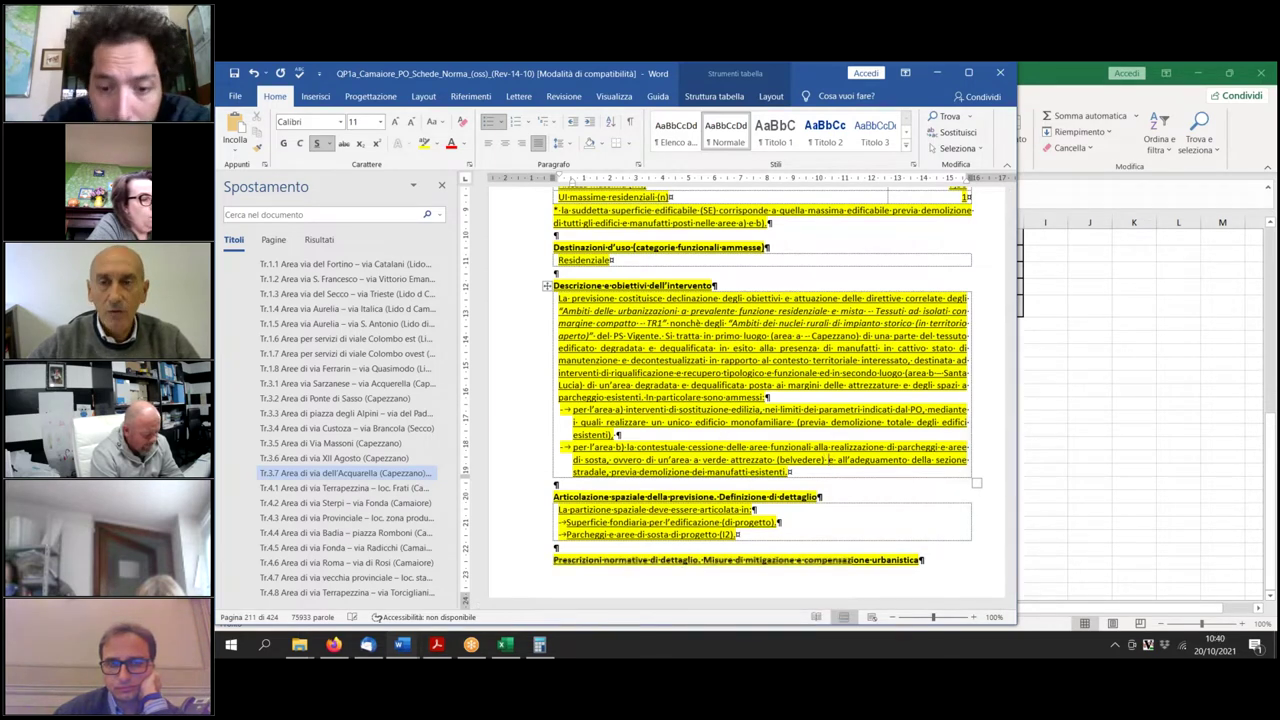
# Search Google Maps for 'santa lucia'.
pyautogui.click(333, 648)
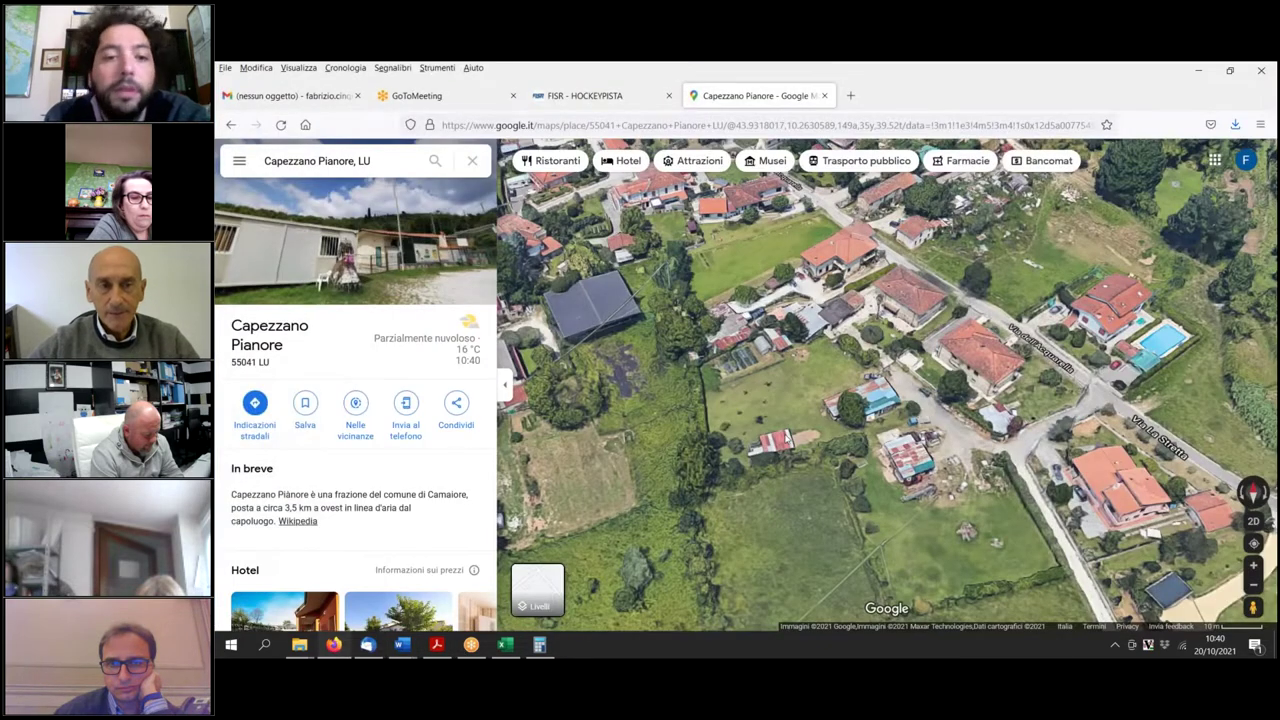
pyautogui.scroll(-3, 887, 385)
pyautogui.click(317, 161)
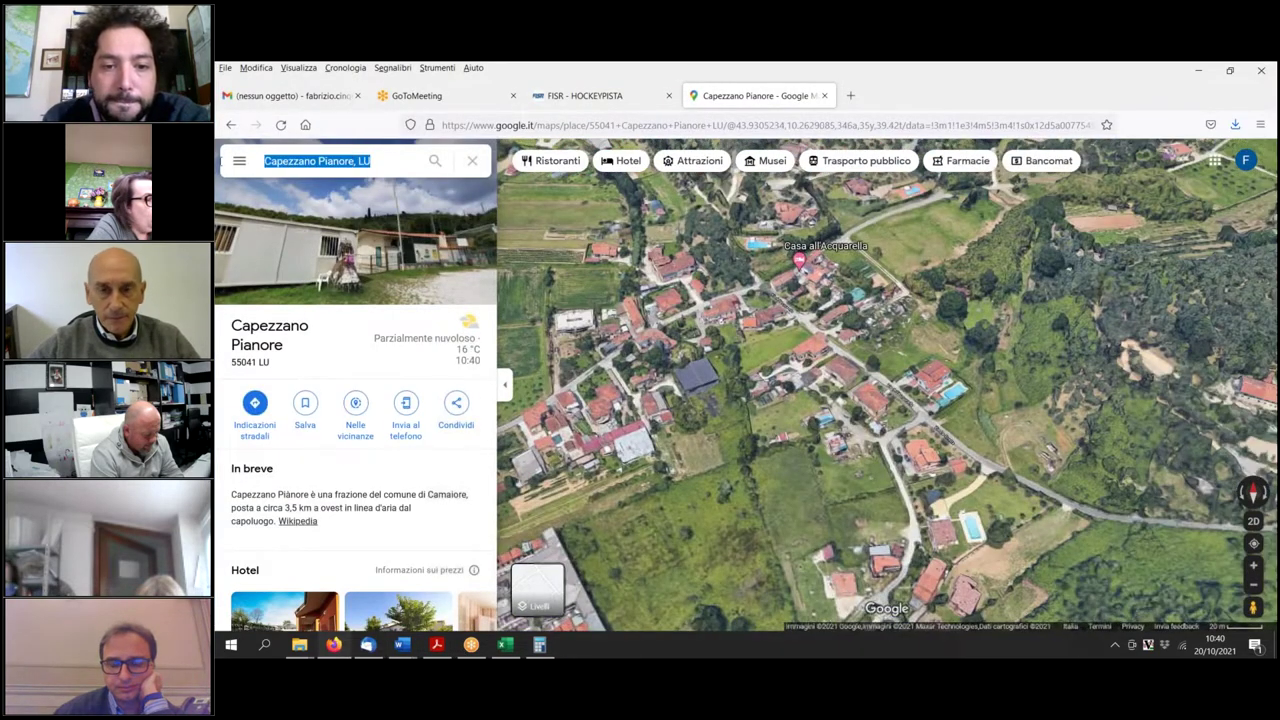
pyautogui.write('santa l')
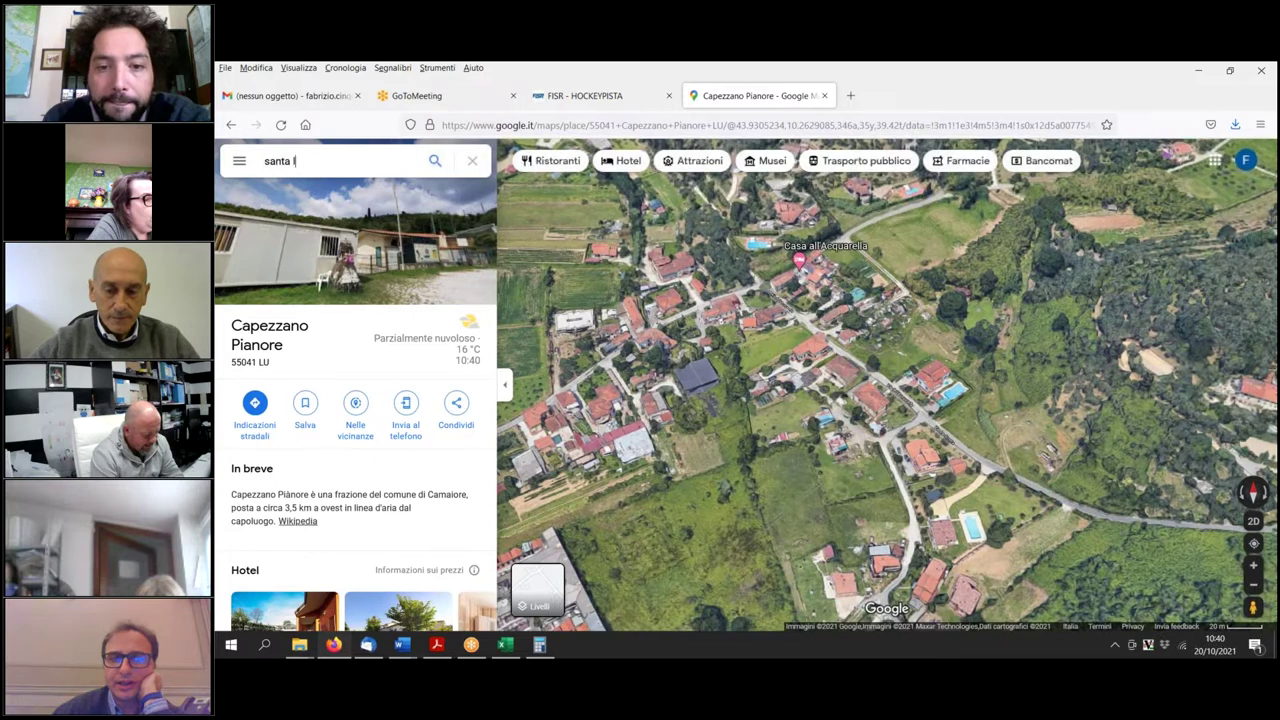
pyautogui.write('ucia')
pyautogui.press('Return')
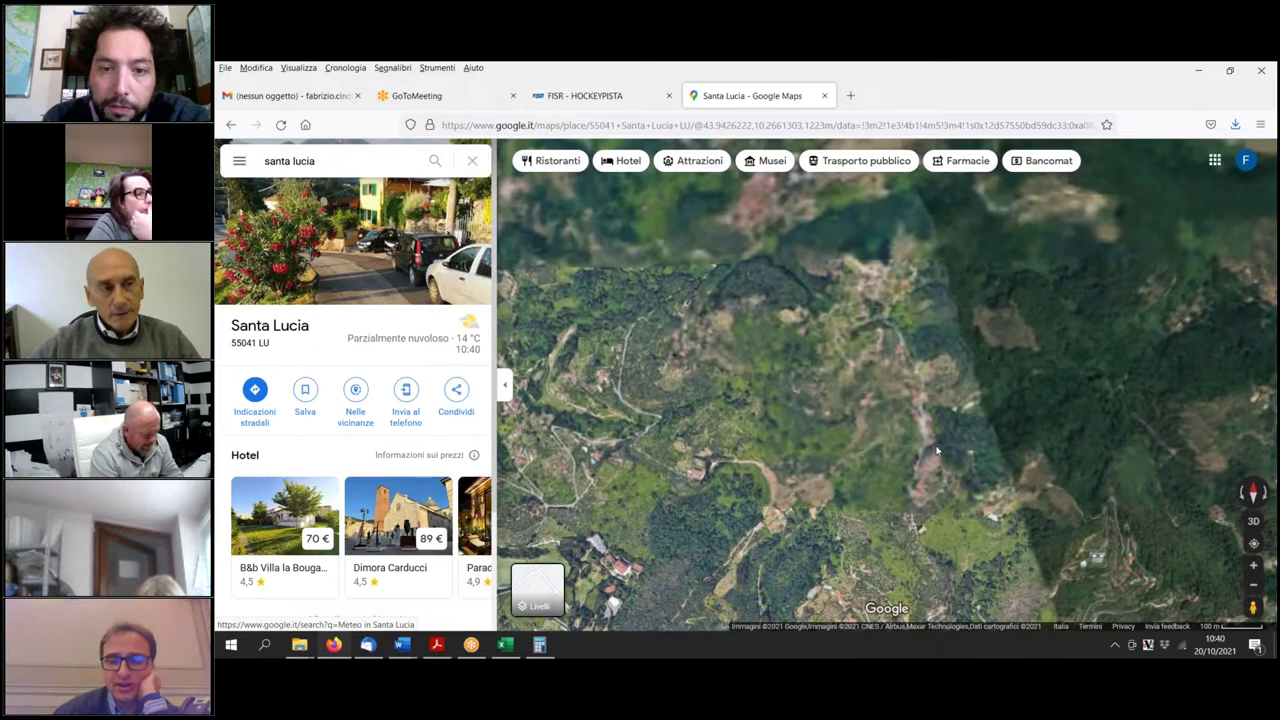
# Zoom into Santa Lucia's satellite view and enter Street View on Via Miramare.
pyautogui.scroll(5, 939, 448)
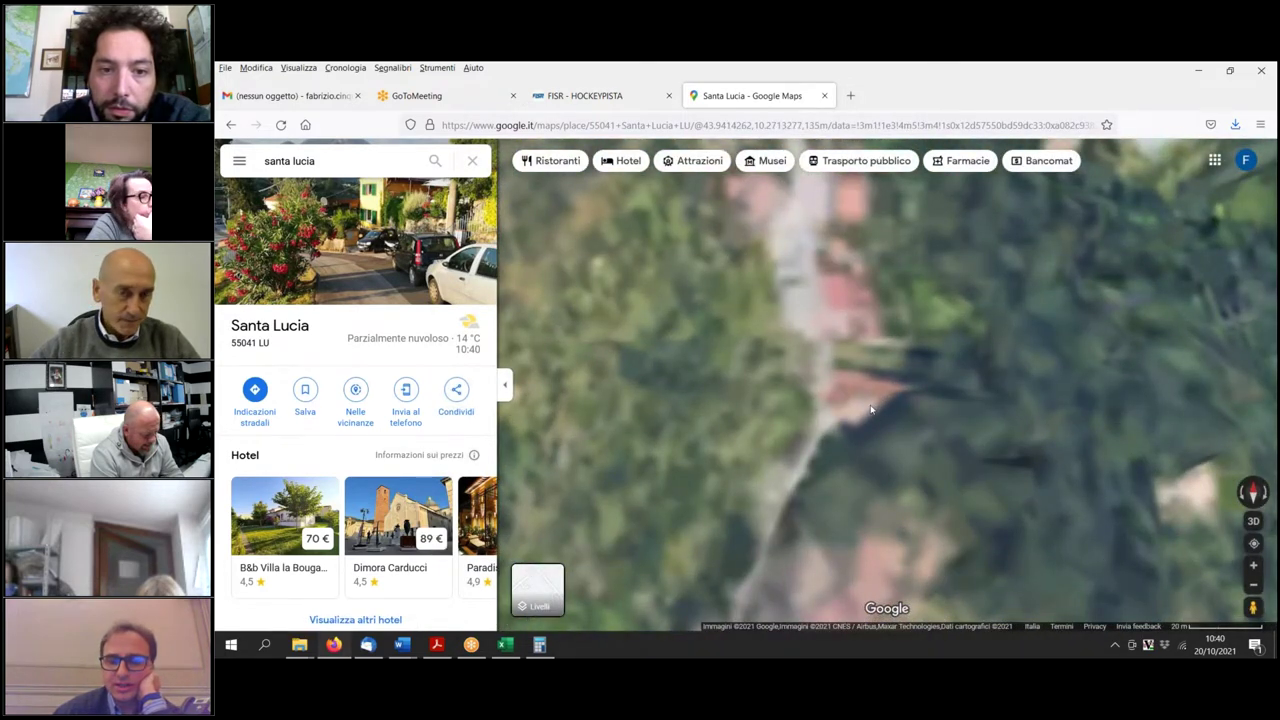
pyautogui.moveTo(878, 370); pyautogui.dragTo(762, 416)
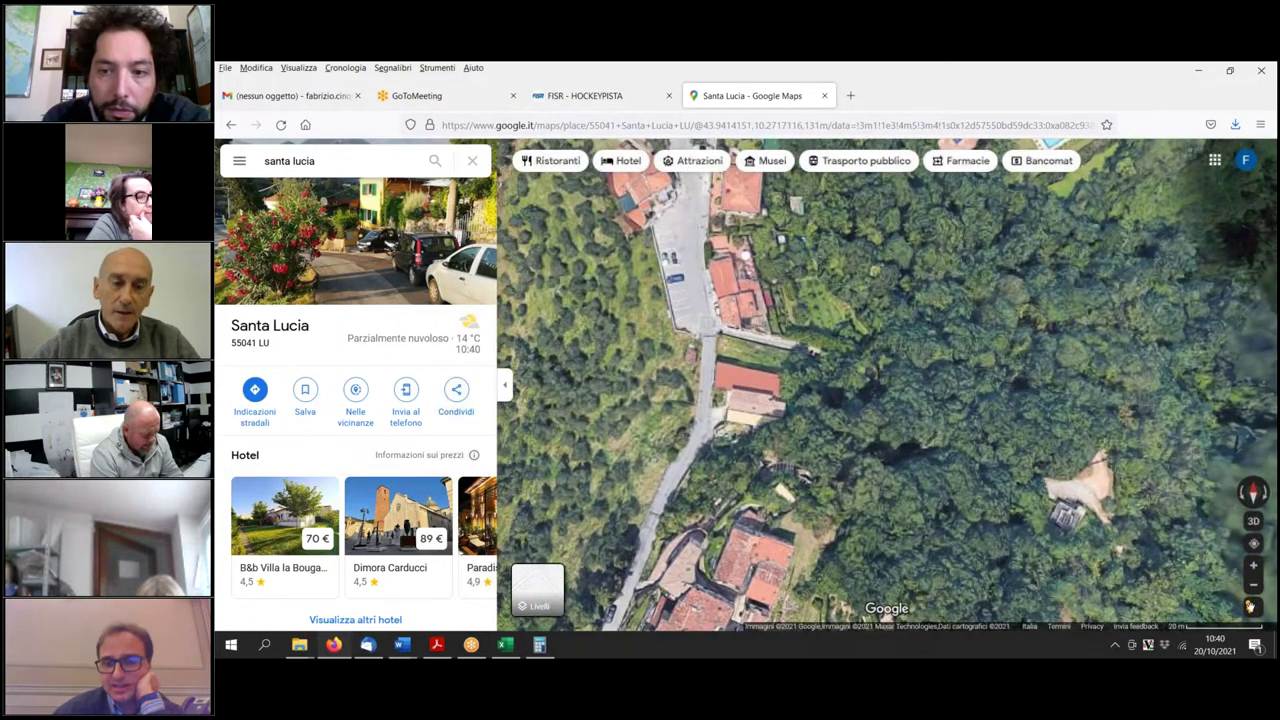
pyautogui.moveTo(1251, 607); pyautogui.dragTo(702, 286)
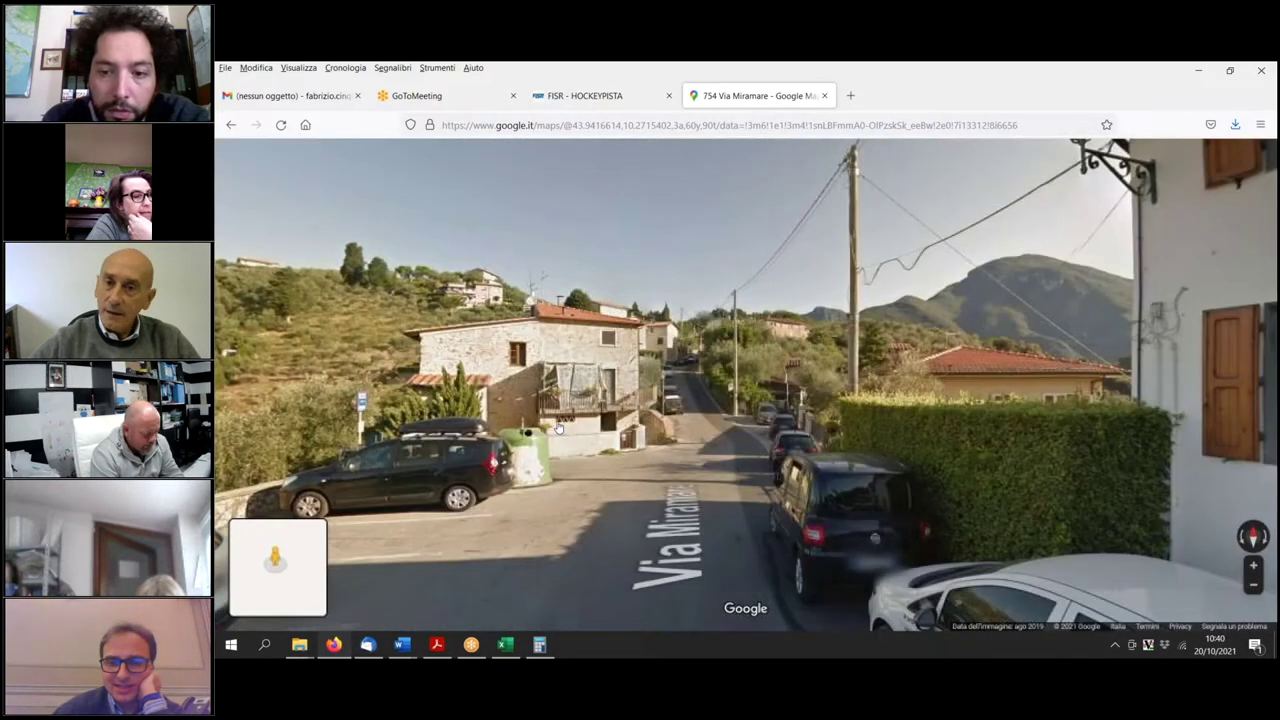
# Walk along Via Miramare in Street View to the sea-view parking with its parked cars.
pyautogui.click(588, 450)
pyautogui.click(652, 608)
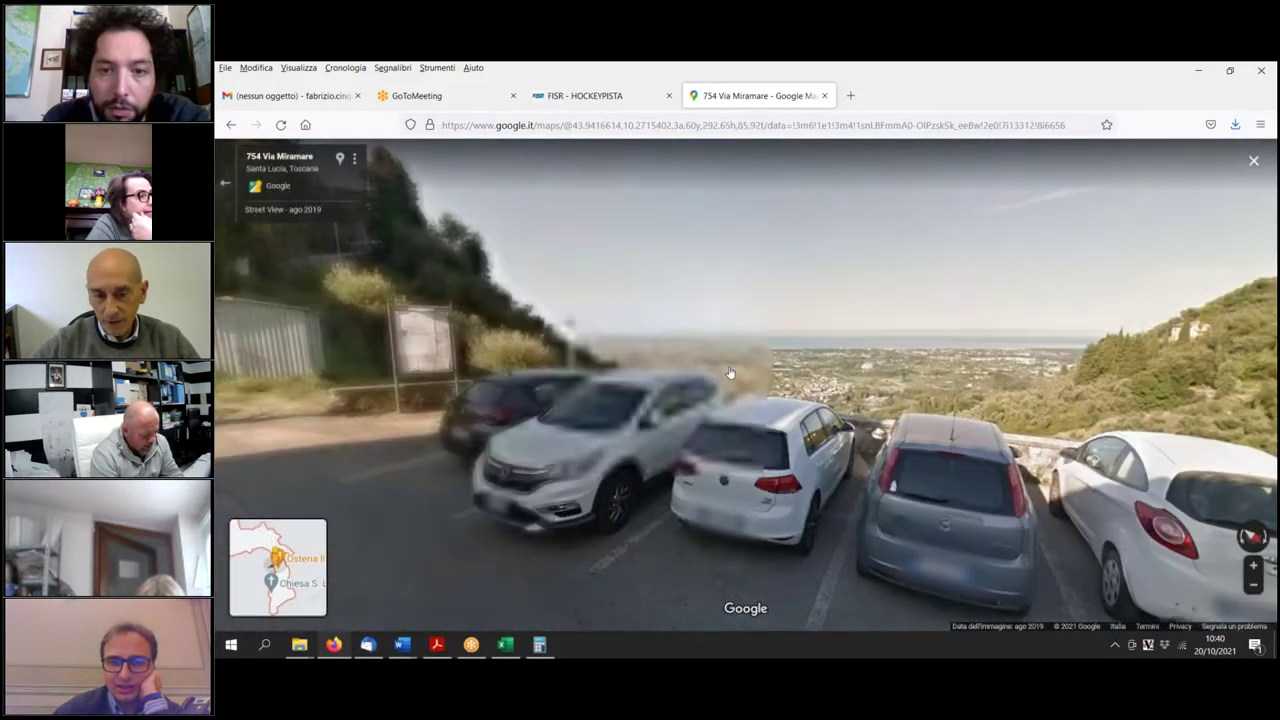
pyautogui.click(652, 608)
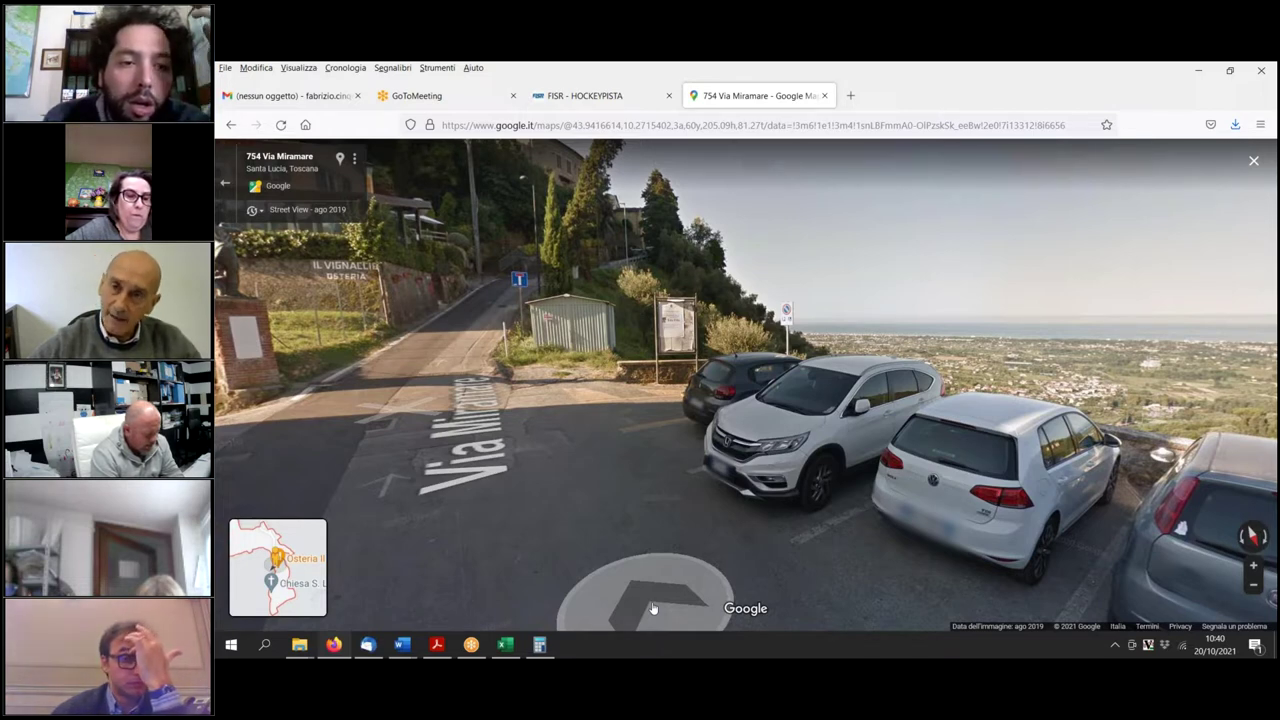
pyautogui.click(411, 407)
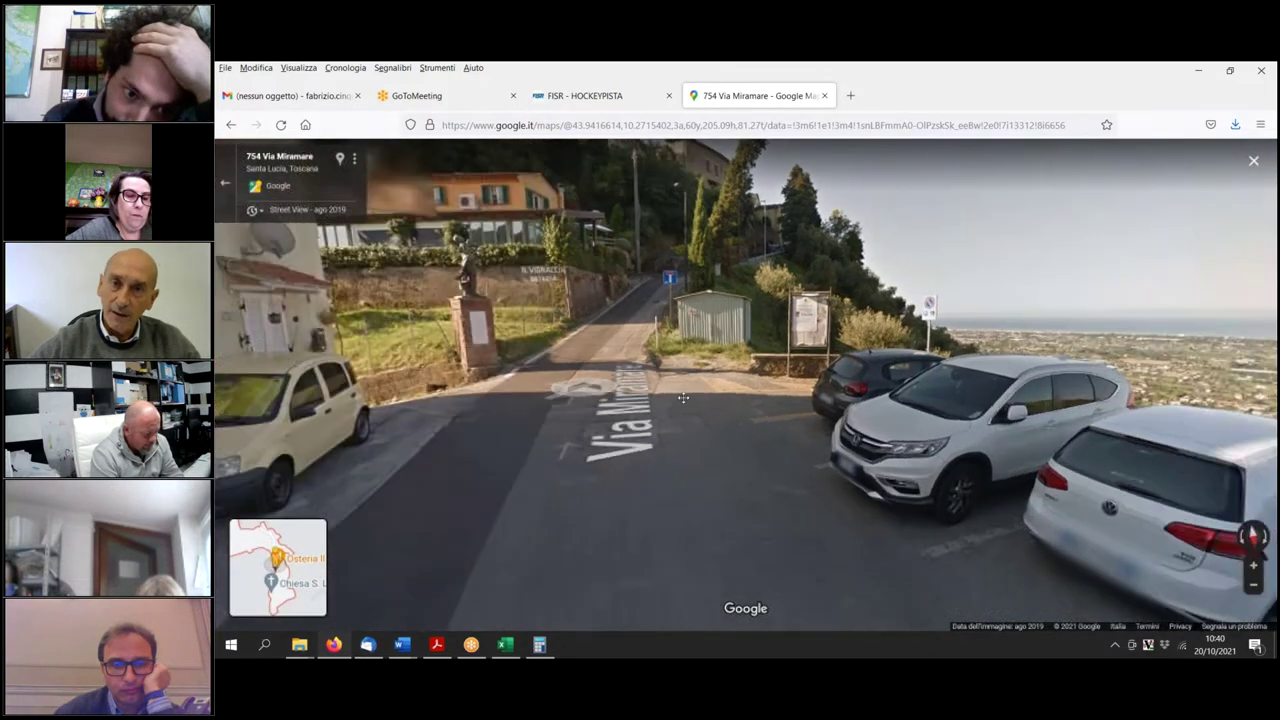
pyautogui.moveTo(873, 398); pyautogui.dragTo(491, 430)
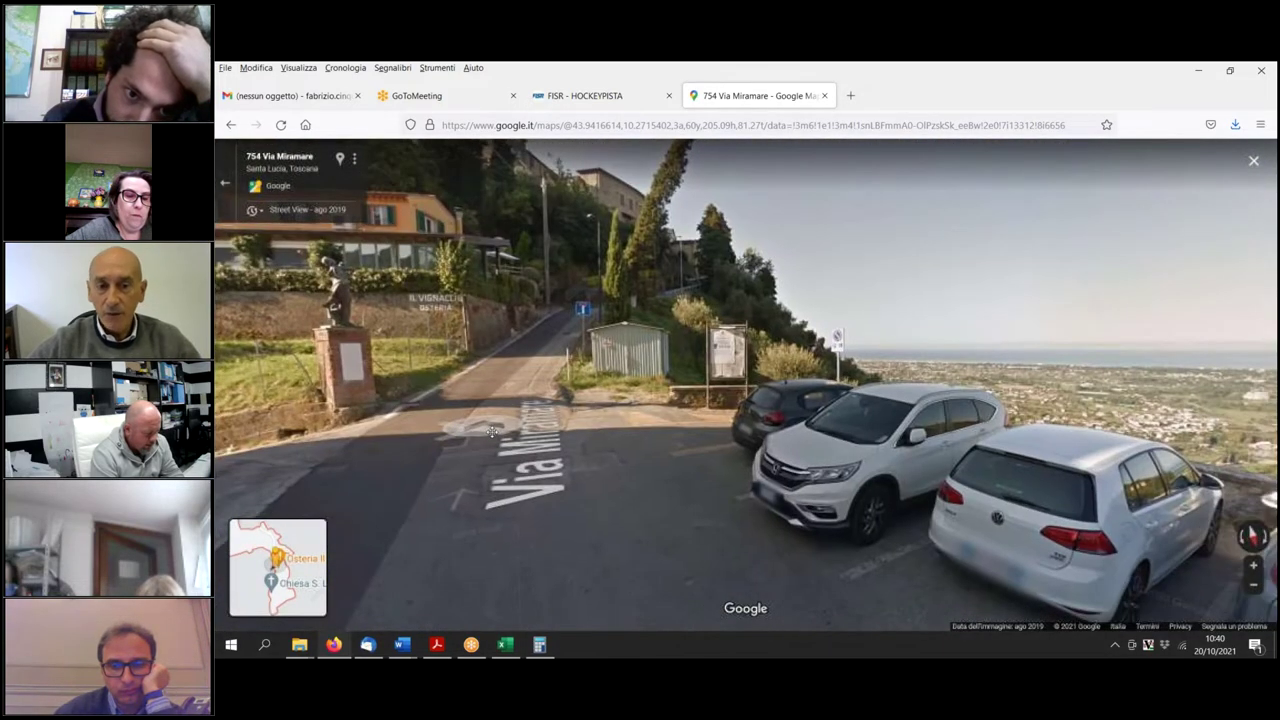
pyautogui.click(491, 430)
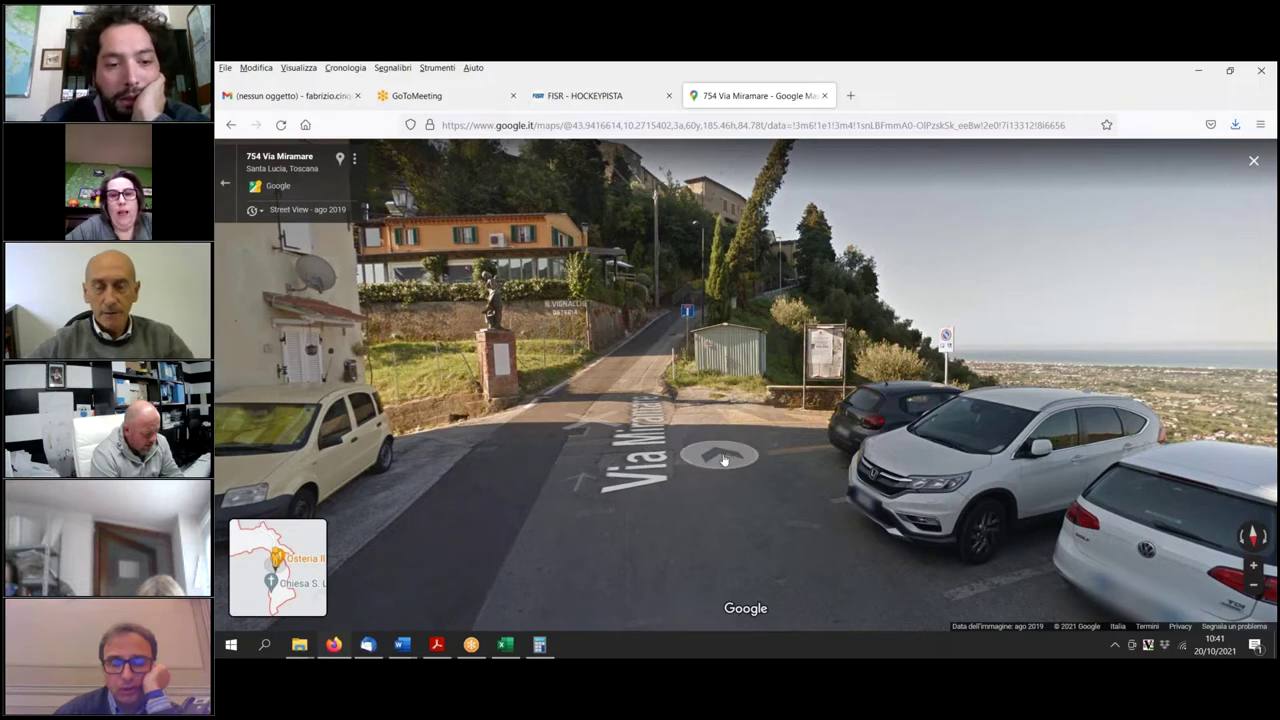
pyautogui.click(598, 430)
pyautogui.moveTo(567, 445); pyautogui.dragTo(743, 498)
pyautogui.click(743, 498)
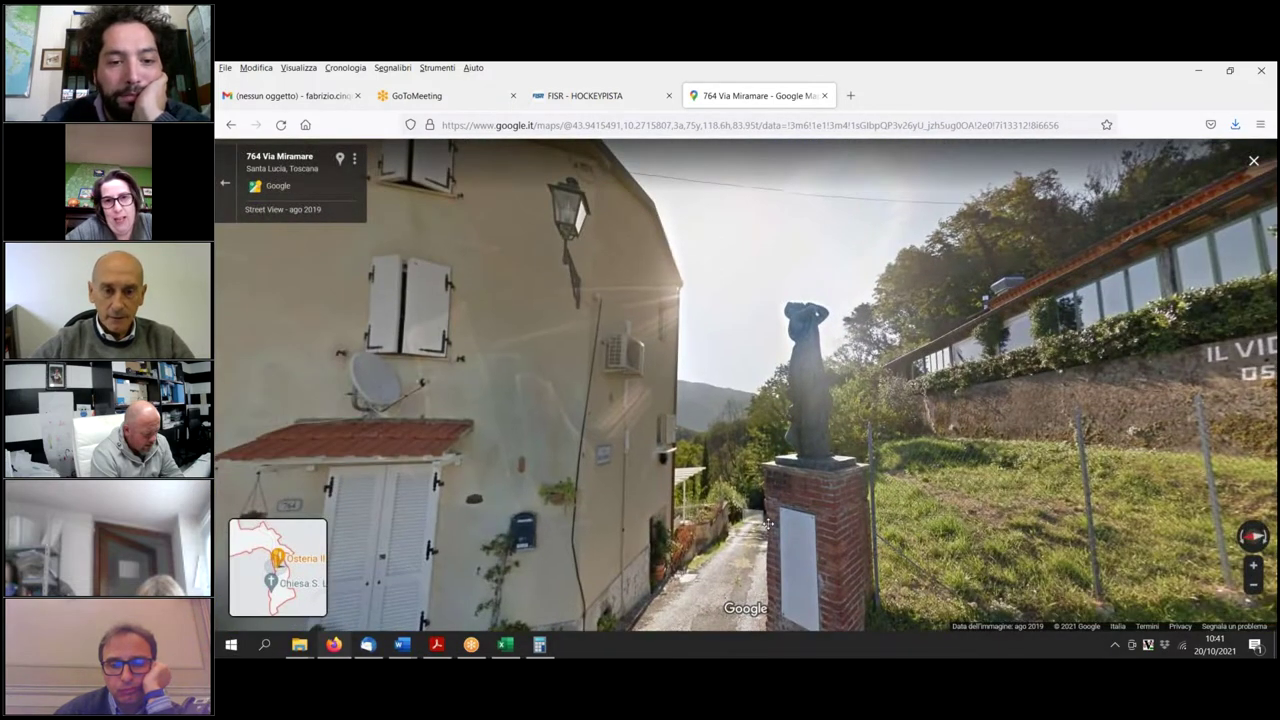
pyautogui.click(743, 498)
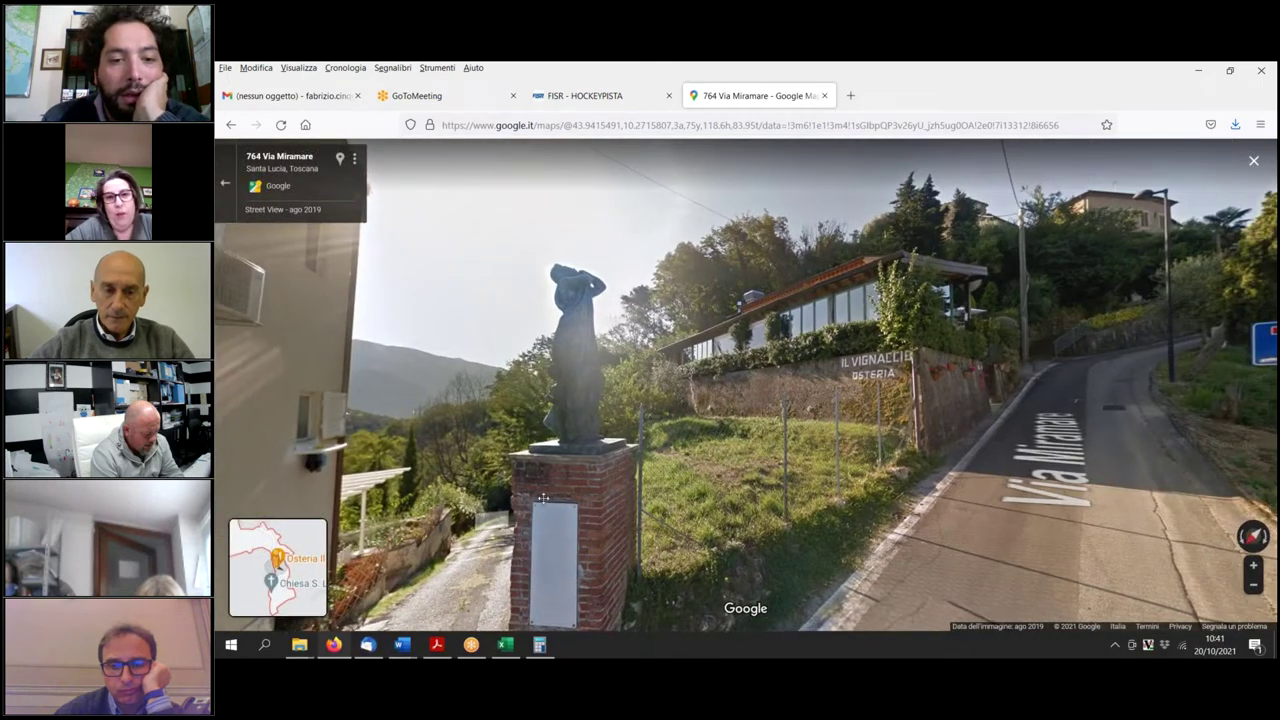
pyautogui.click(643, 484)
pyautogui.moveTo(643, 484); pyautogui.dragTo(380, 480)
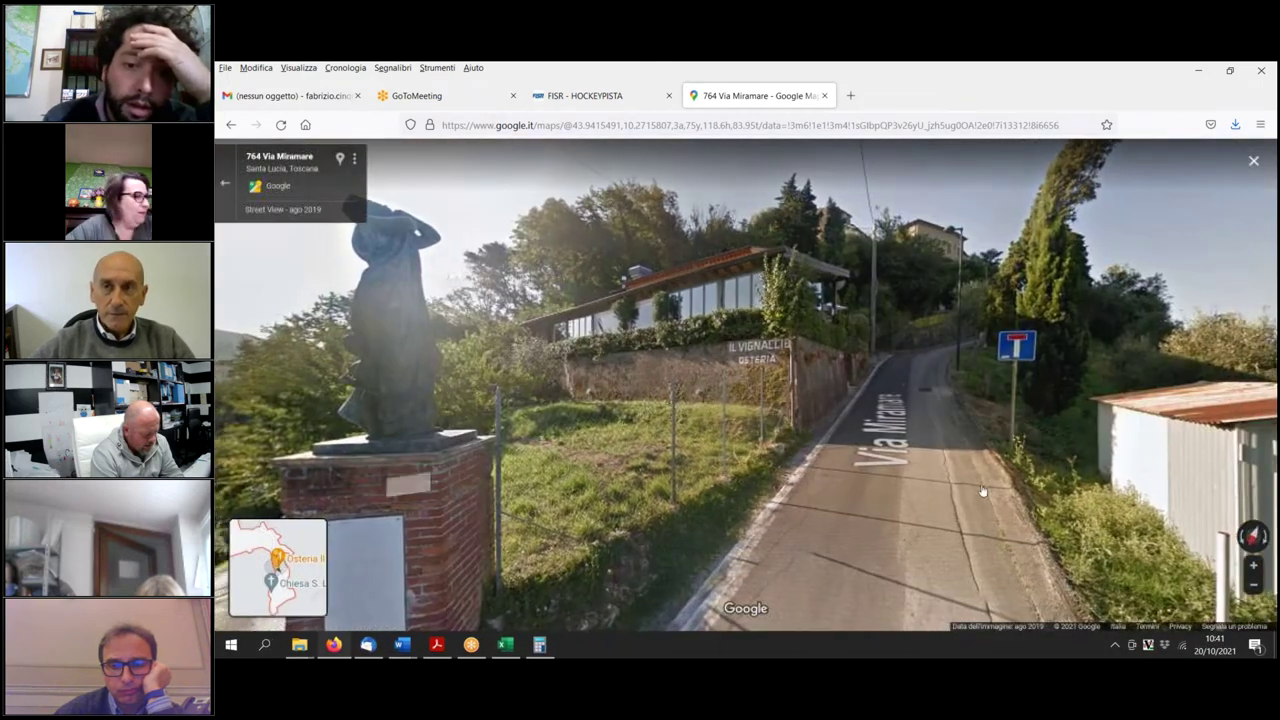
pyautogui.moveTo(1200, 480); pyautogui.dragTo(745, 505)
pyautogui.click(745, 505)
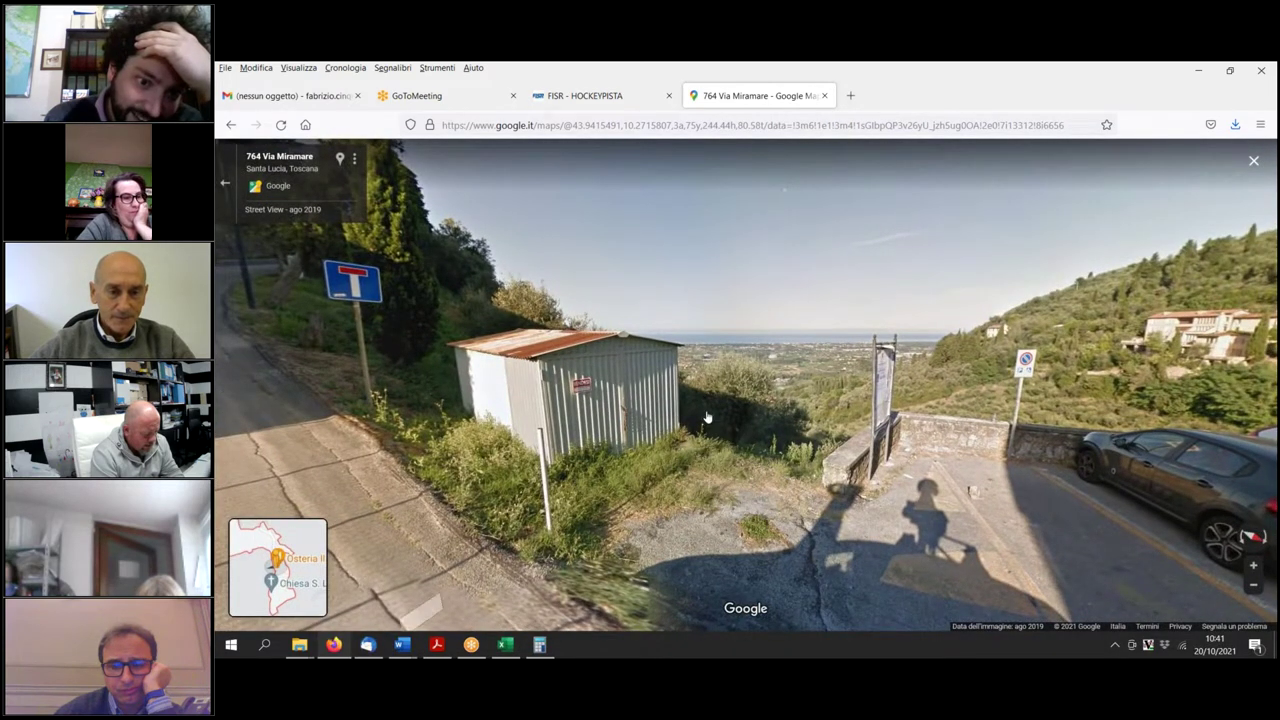
pyautogui.moveTo(403, 648)
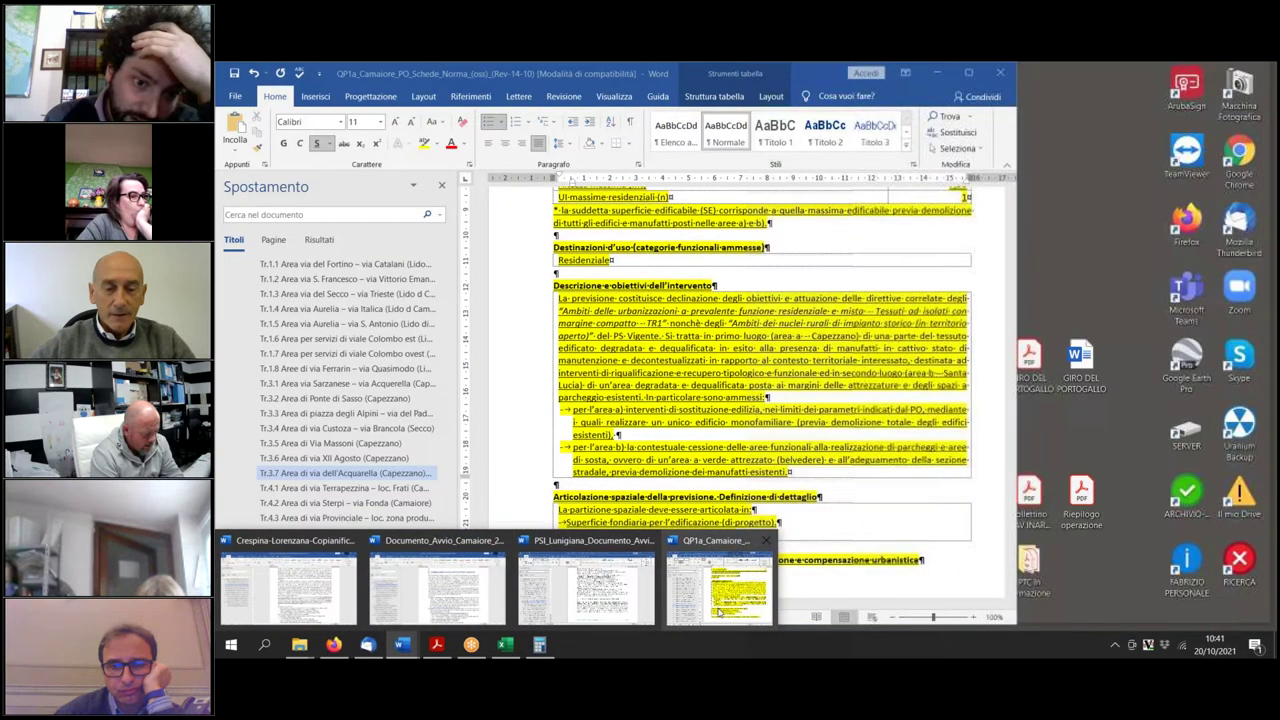
# Back in the norm sheets, change the area b) bullet's 'ovvero' to 'oppure', then restore 'ovvero'.
pyautogui.click(718, 597)
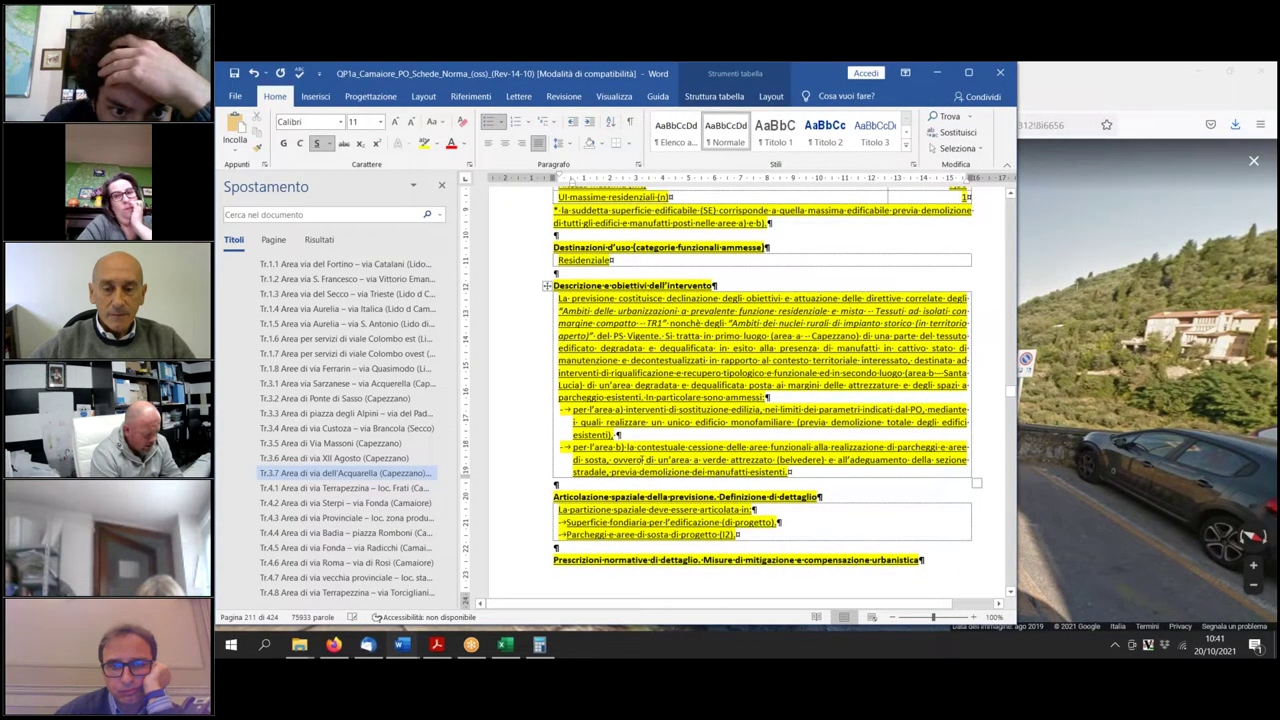
pyautogui.press('BackSpace')
pyautogui.press('BackSpace')
pyautogui.press('BackSpace')
pyautogui.press('BackSpace')
pyautogui.press('BackSpace')
pyautogui.write('ppure')
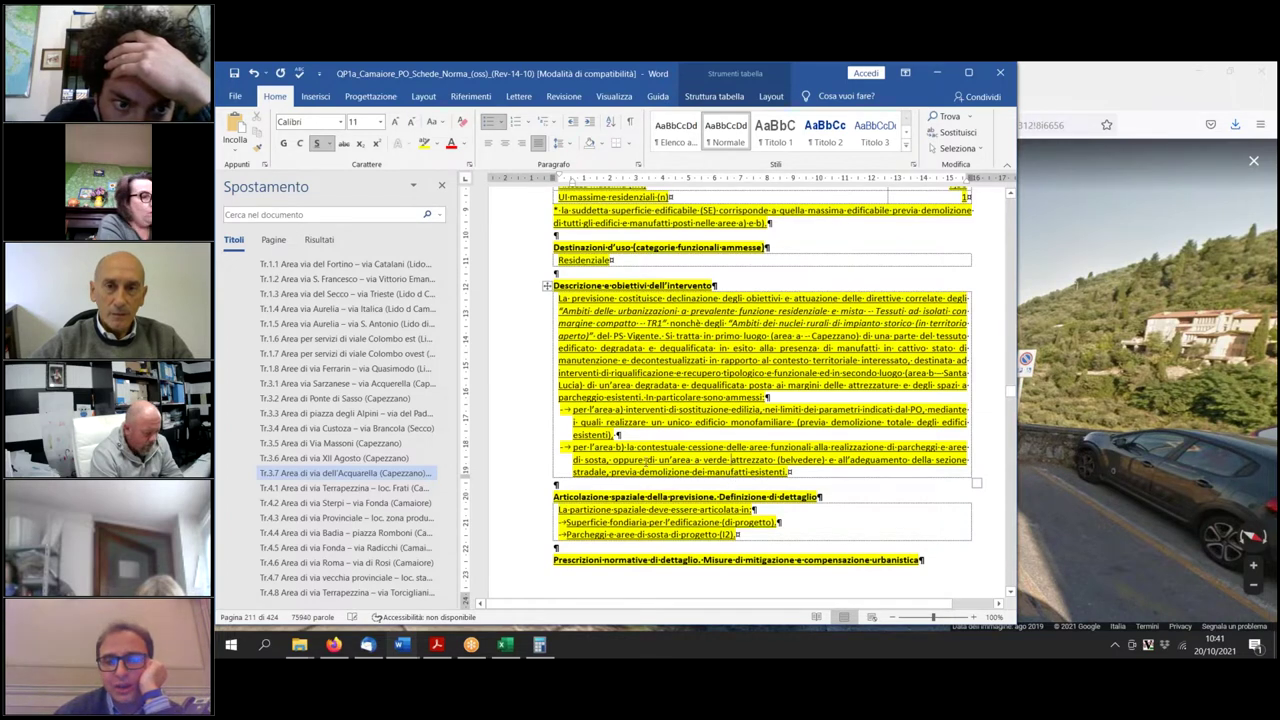
pyautogui.doubleClick(627, 459)
pyautogui.write('ovvero')
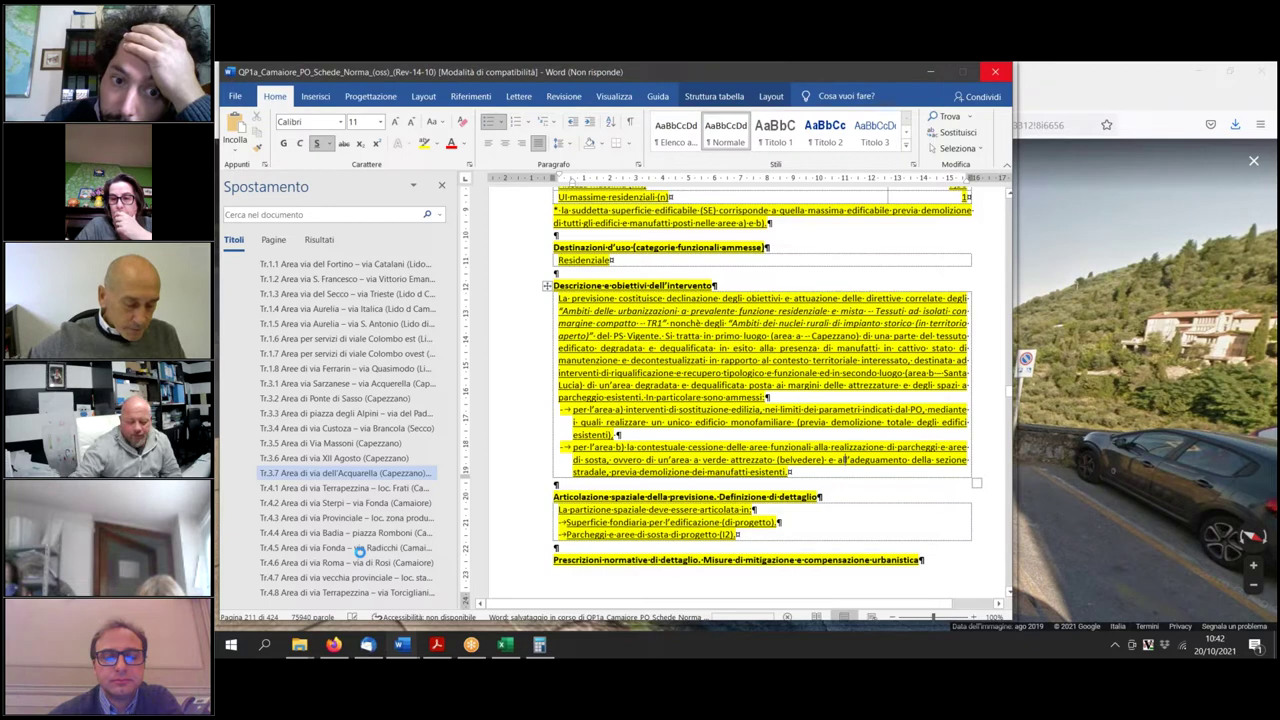
pyautogui.scroll(-2, 361, 553)
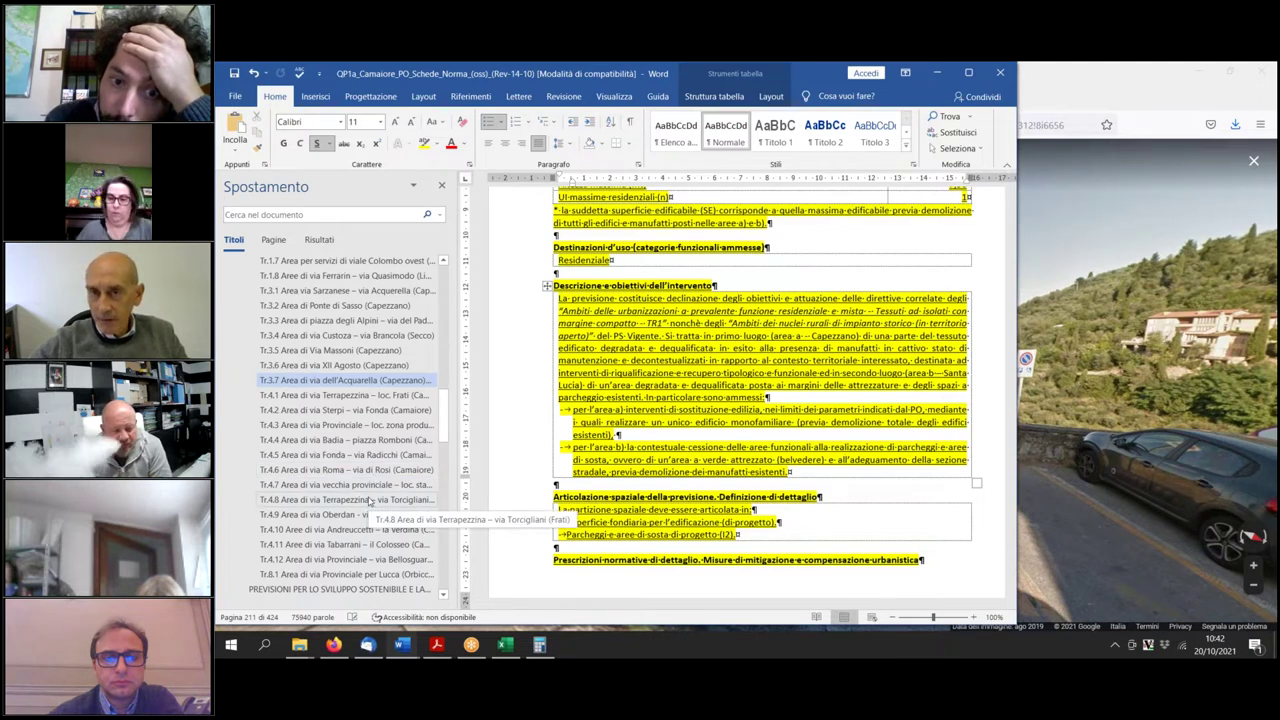
# Jump through the maps of sections Tr.4.3 to Tr.4.9 in the Navigation pane.
pyautogui.click(369, 499)
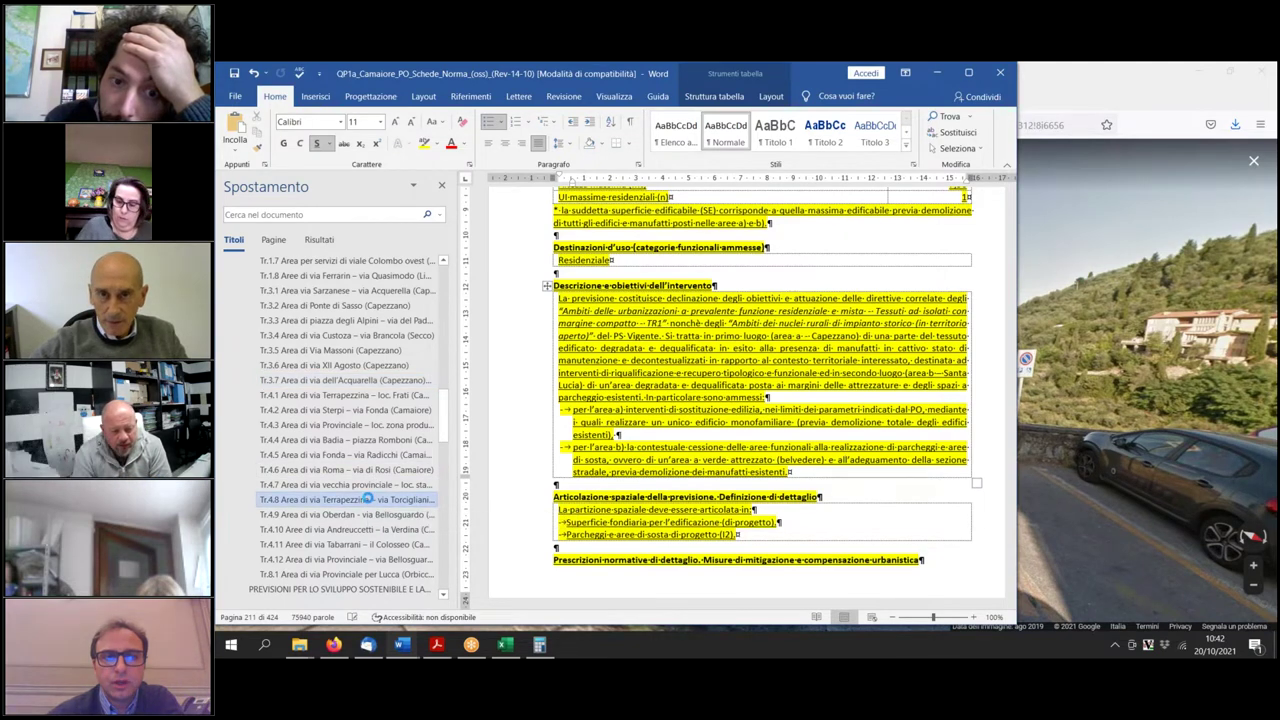
pyautogui.click(340, 454)
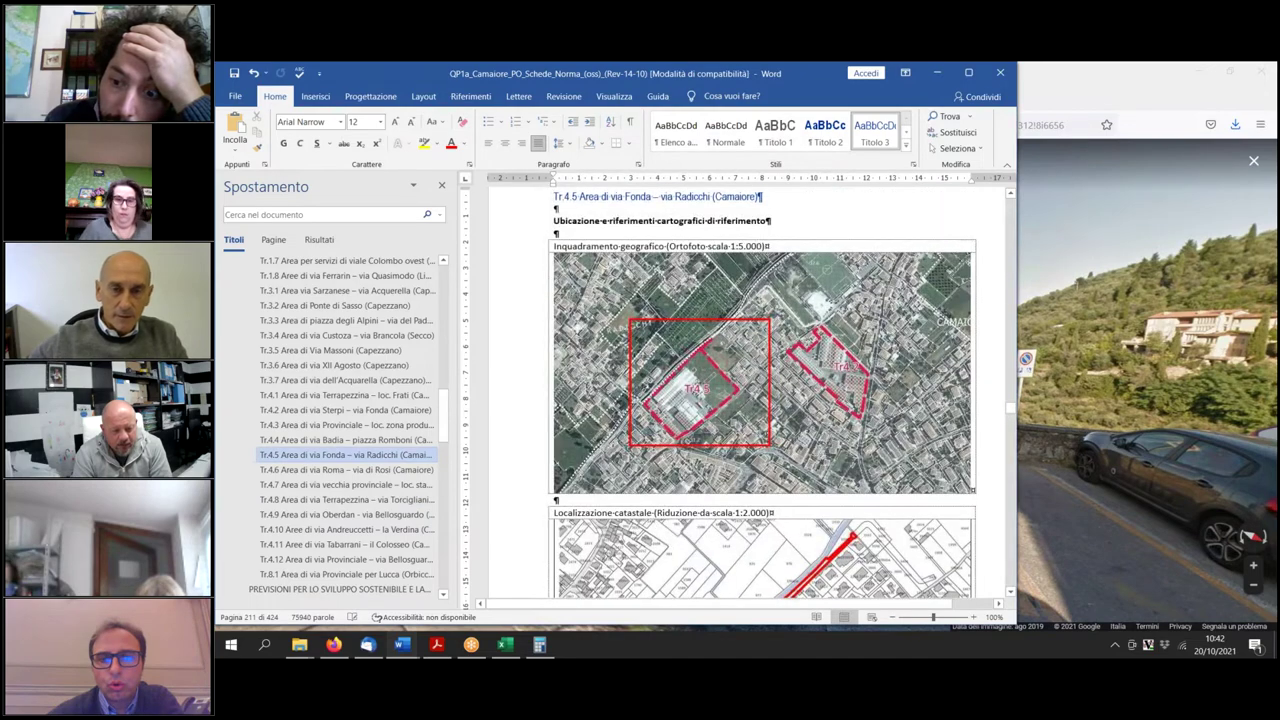
pyautogui.click(360, 469)
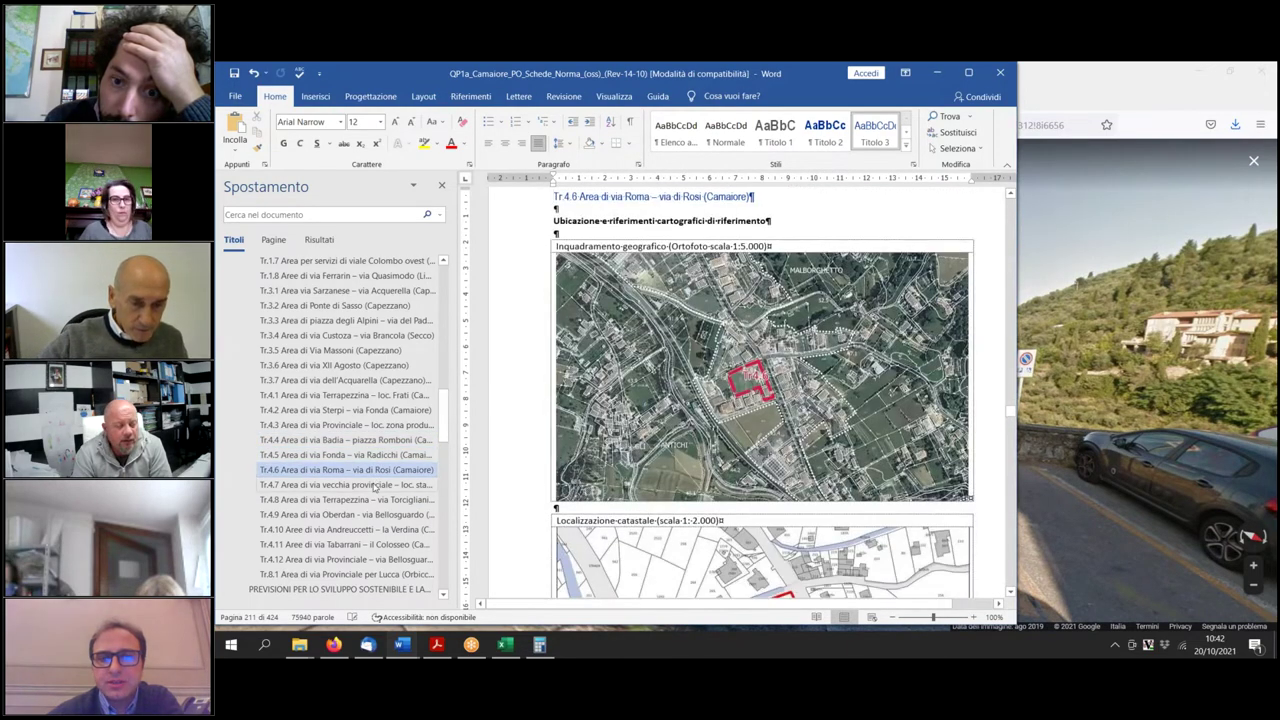
pyautogui.click(372, 484)
pyautogui.click(378, 425)
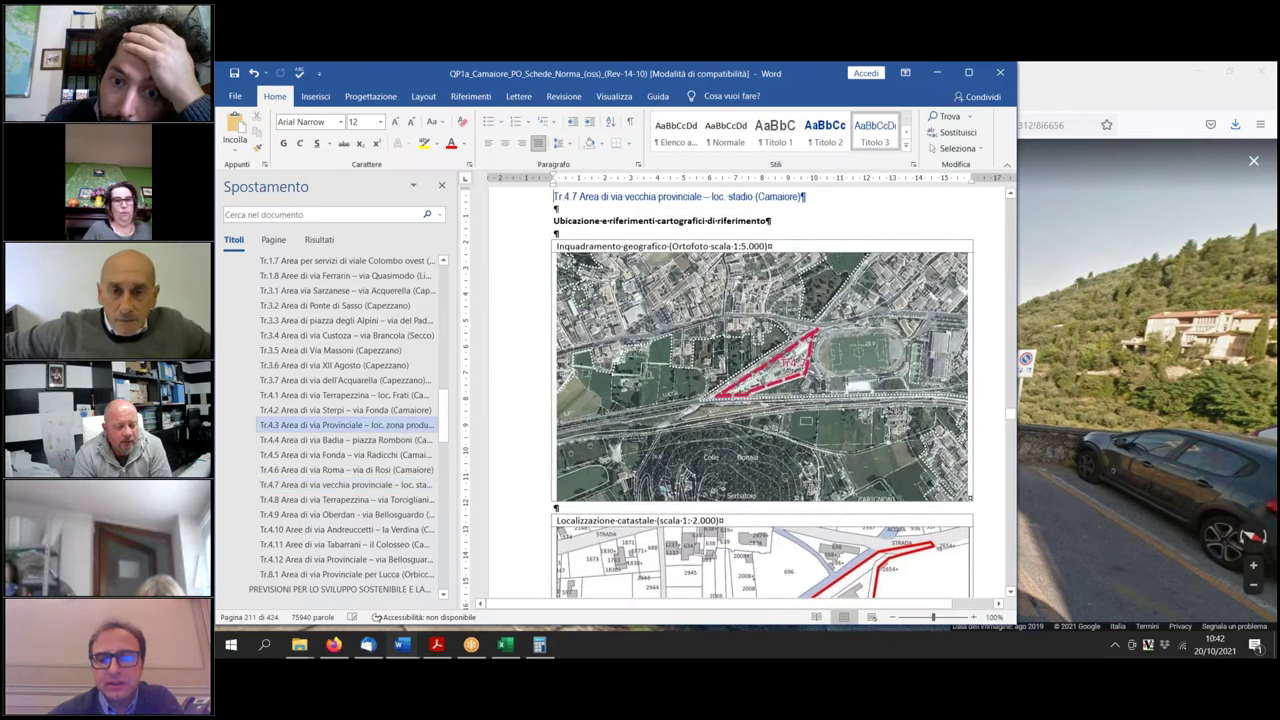
pyautogui.click(345, 455)
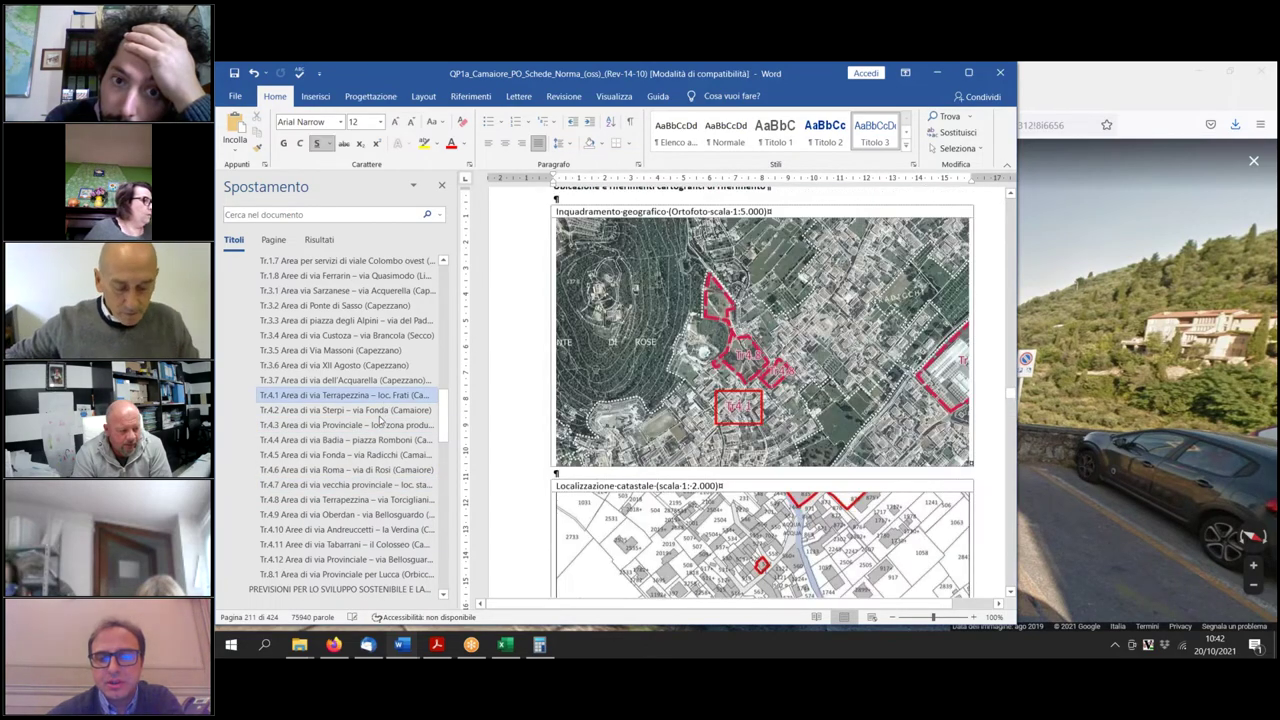
pyautogui.click(360, 469)
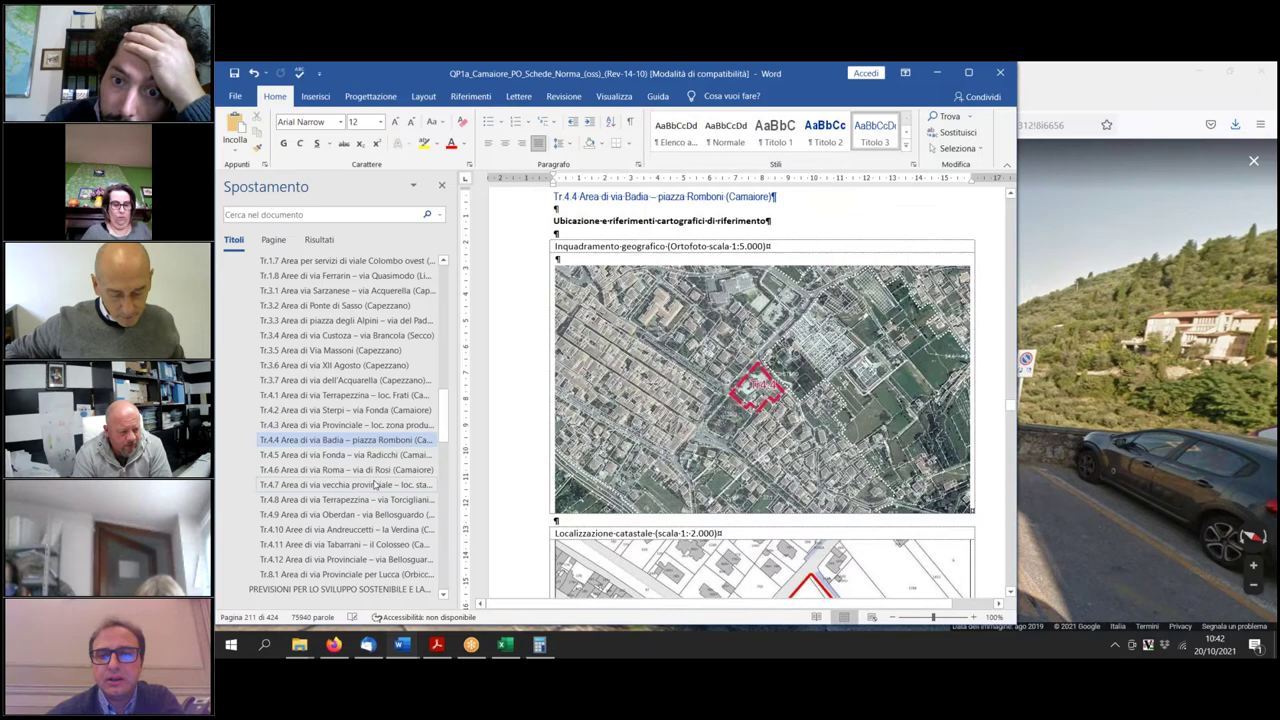
pyautogui.click(372, 484)
pyautogui.click(370, 499)
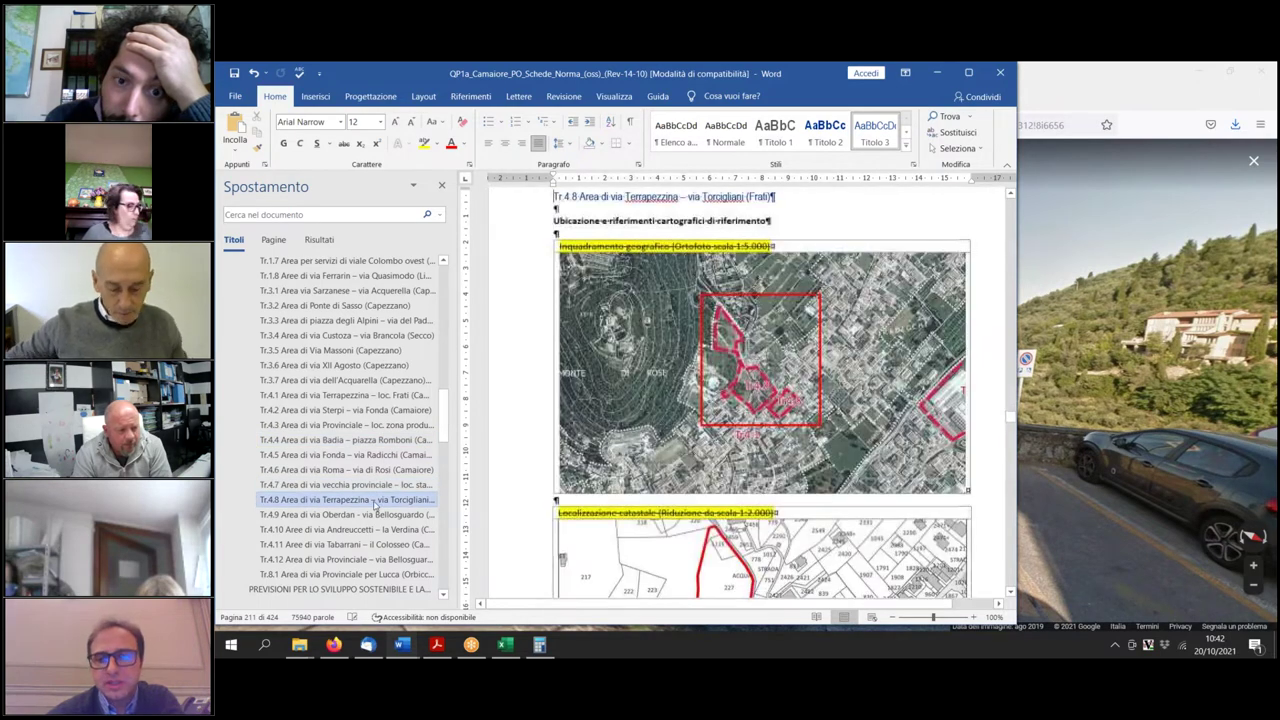
pyautogui.click(370, 514)
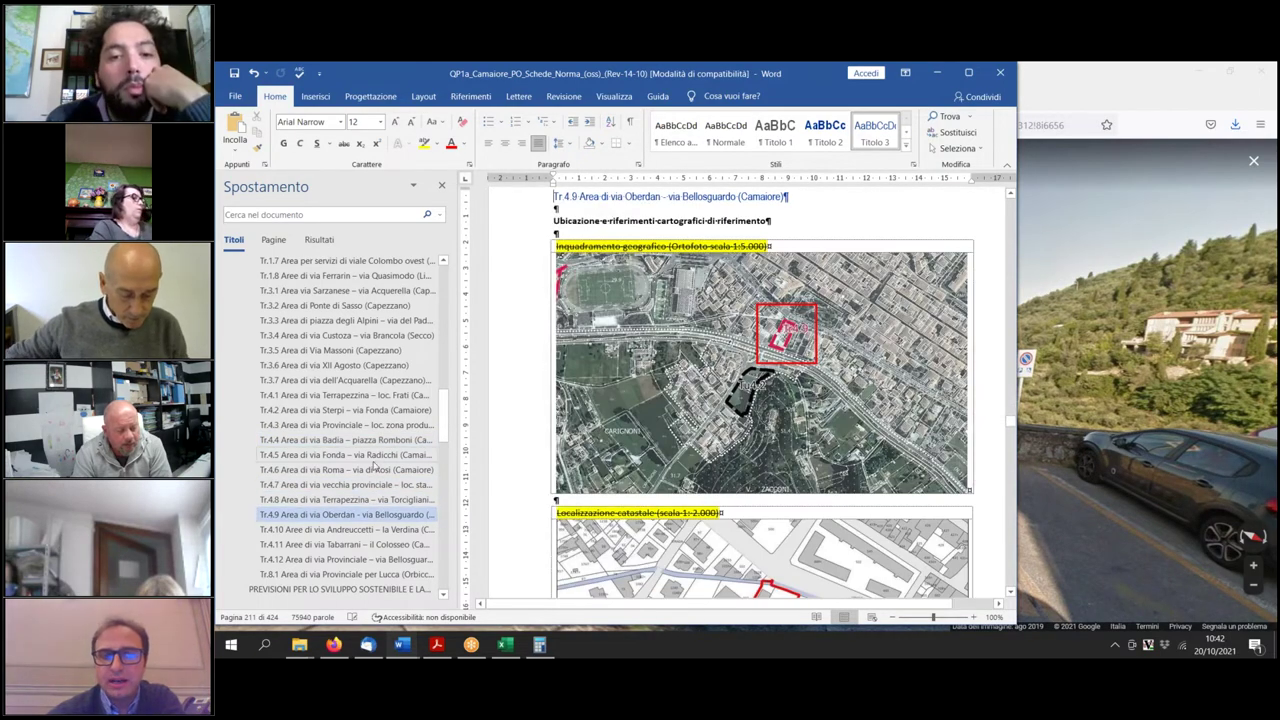
pyautogui.scroll(-1, 373, 466)
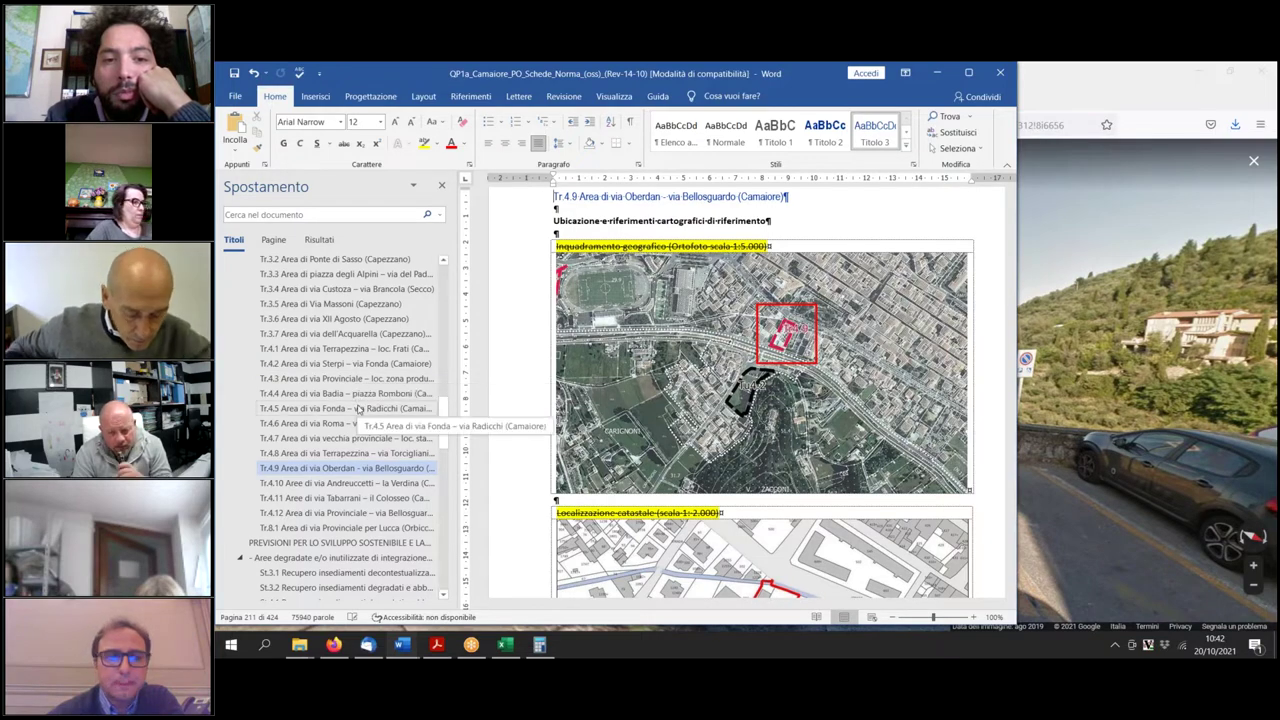
# Step through sections Tr.4.5 to Tr.4.12 and Tr.8.1 Orbicciano.
pyautogui.click(358, 409)
pyautogui.click(346, 423)
pyautogui.click(346, 438)
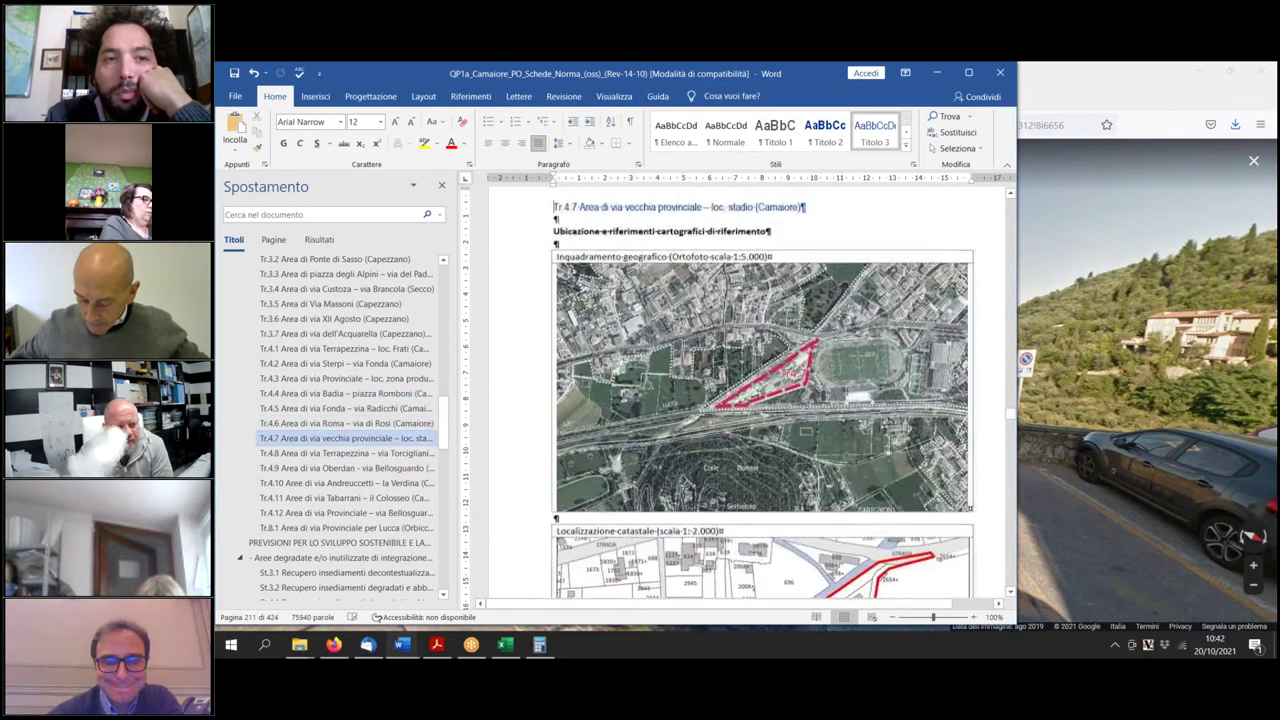
pyautogui.click(346, 453)
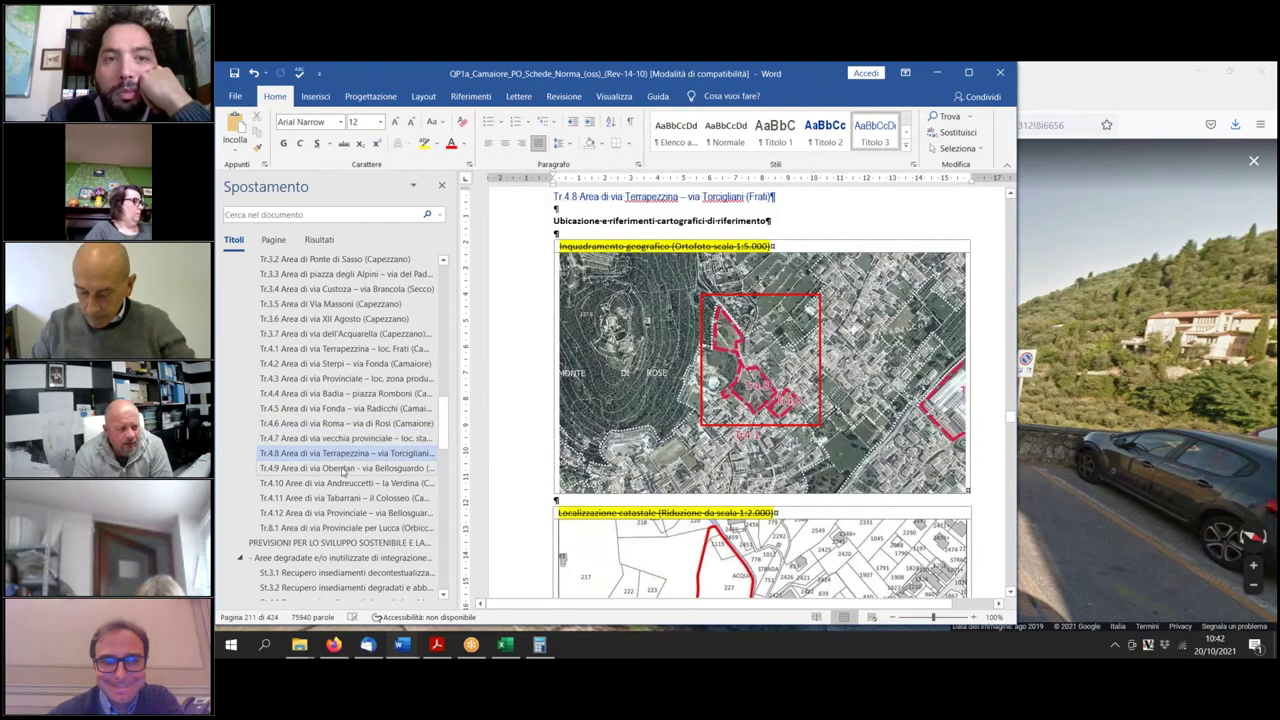
pyautogui.click(343, 468)
pyautogui.click(336, 483)
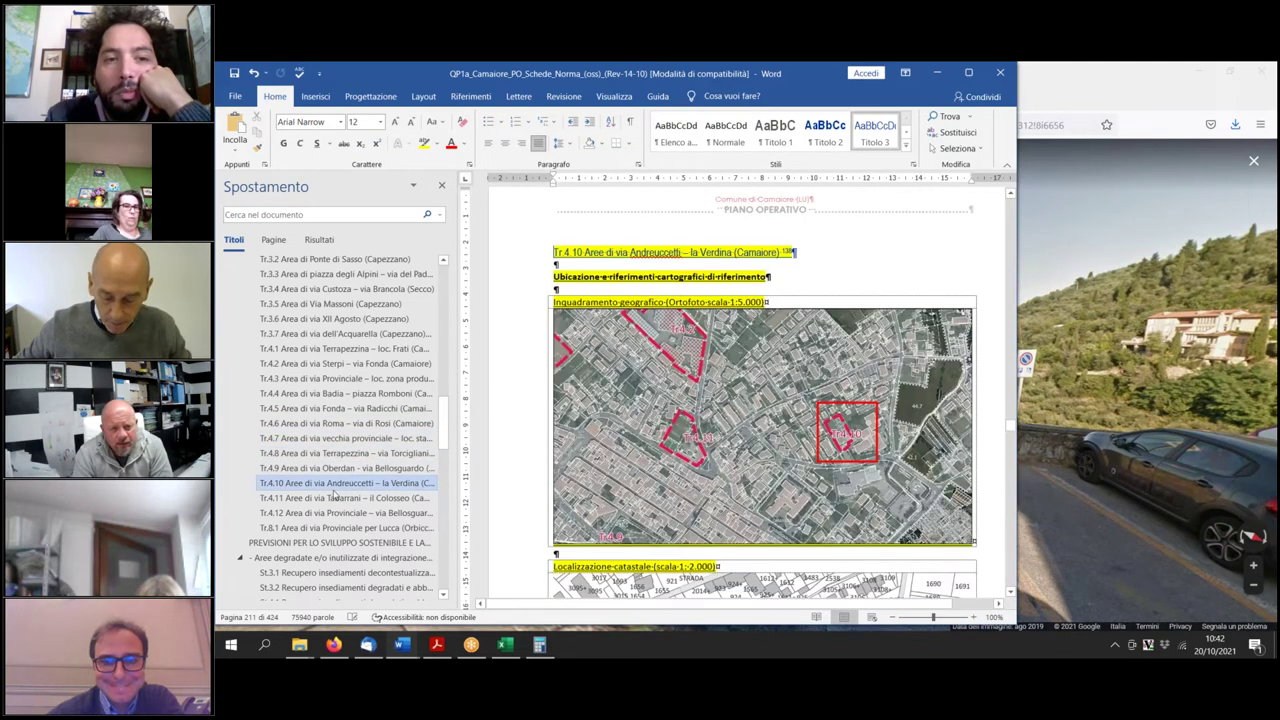
pyautogui.click(334, 497)
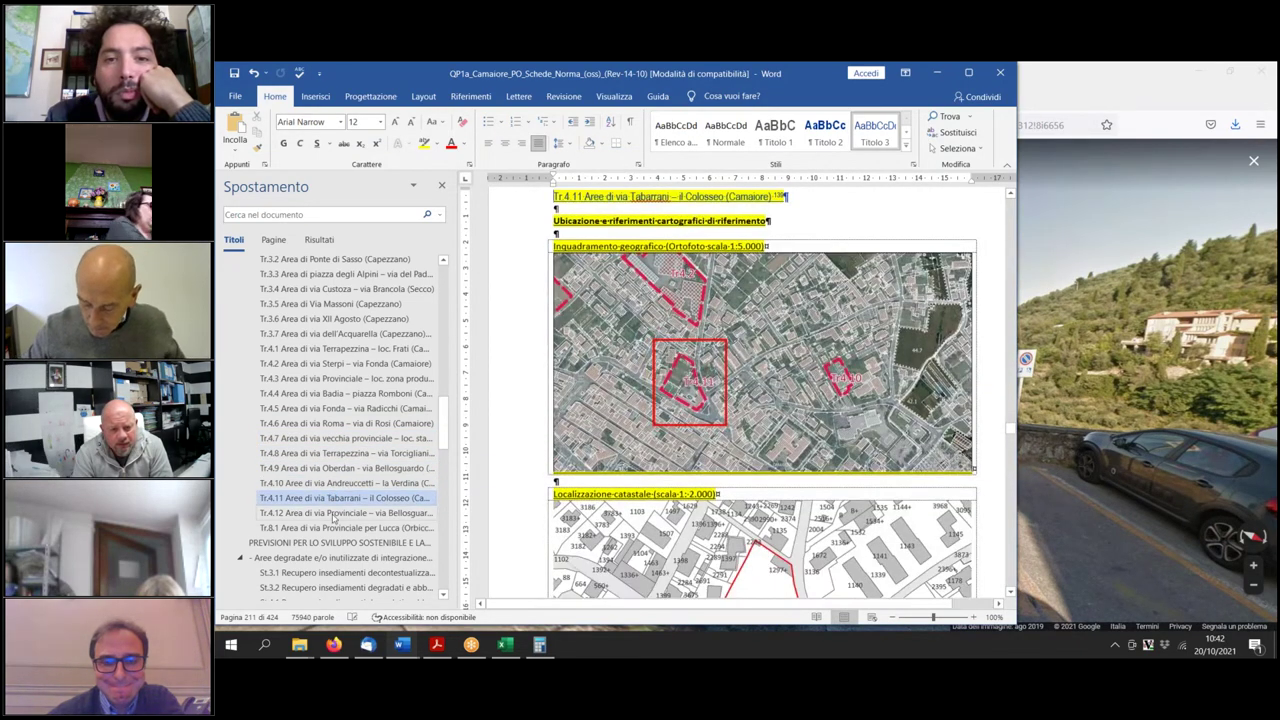
pyautogui.click(334, 512)
pyautogui.click(330, 528)
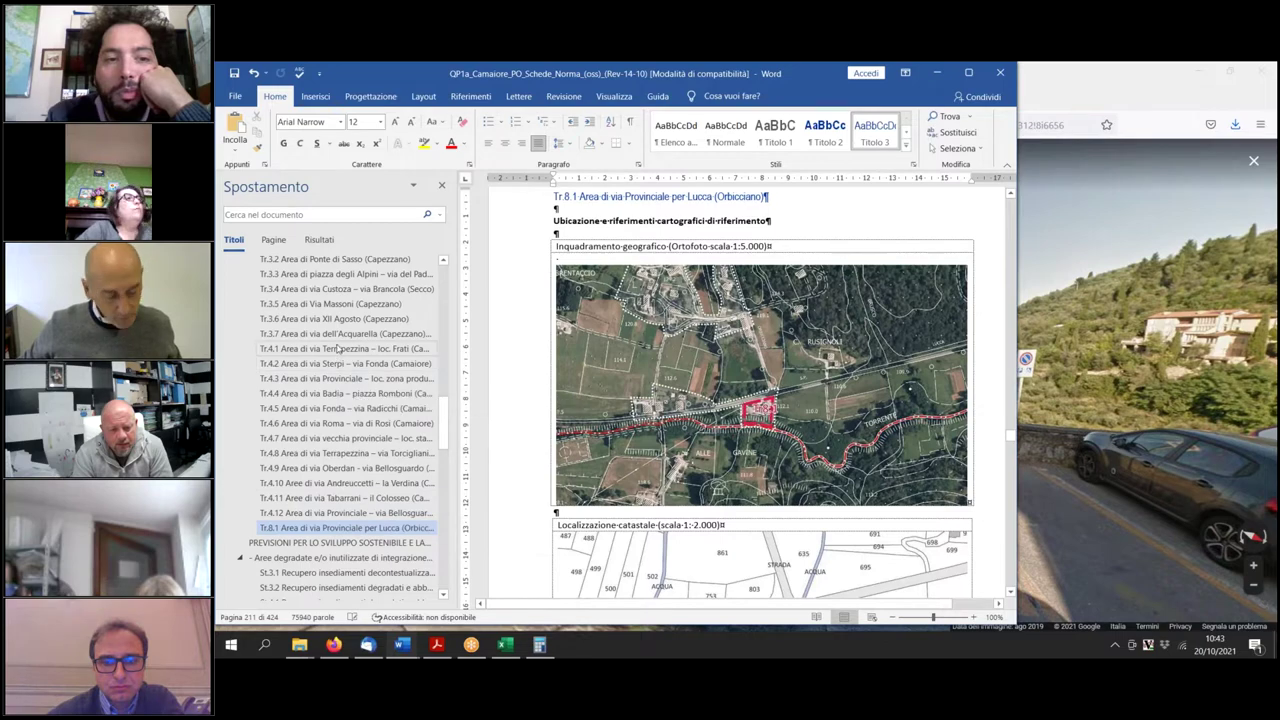
# Return to the Tr.4.2 via Sterpi – via Fonda sheet and scroll down to its Riferimenti catastali.
pyautogui.click(335, 350)
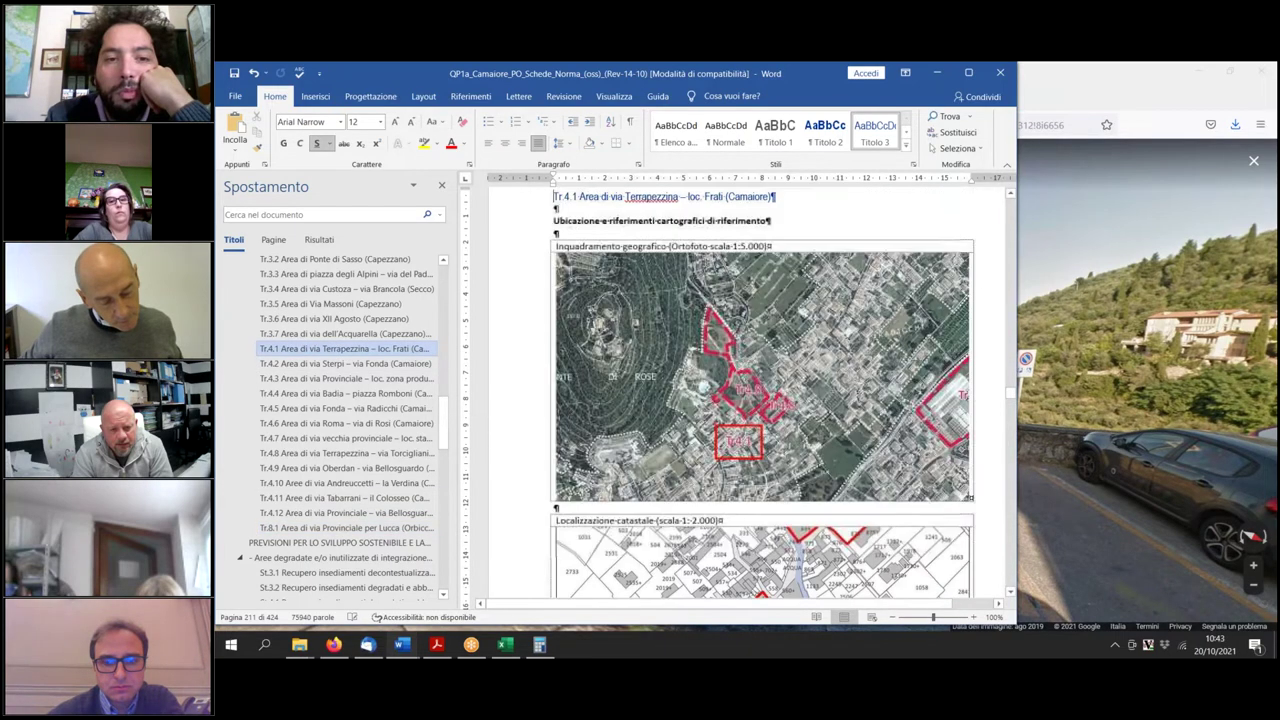
pyautogui.click(333, 364)
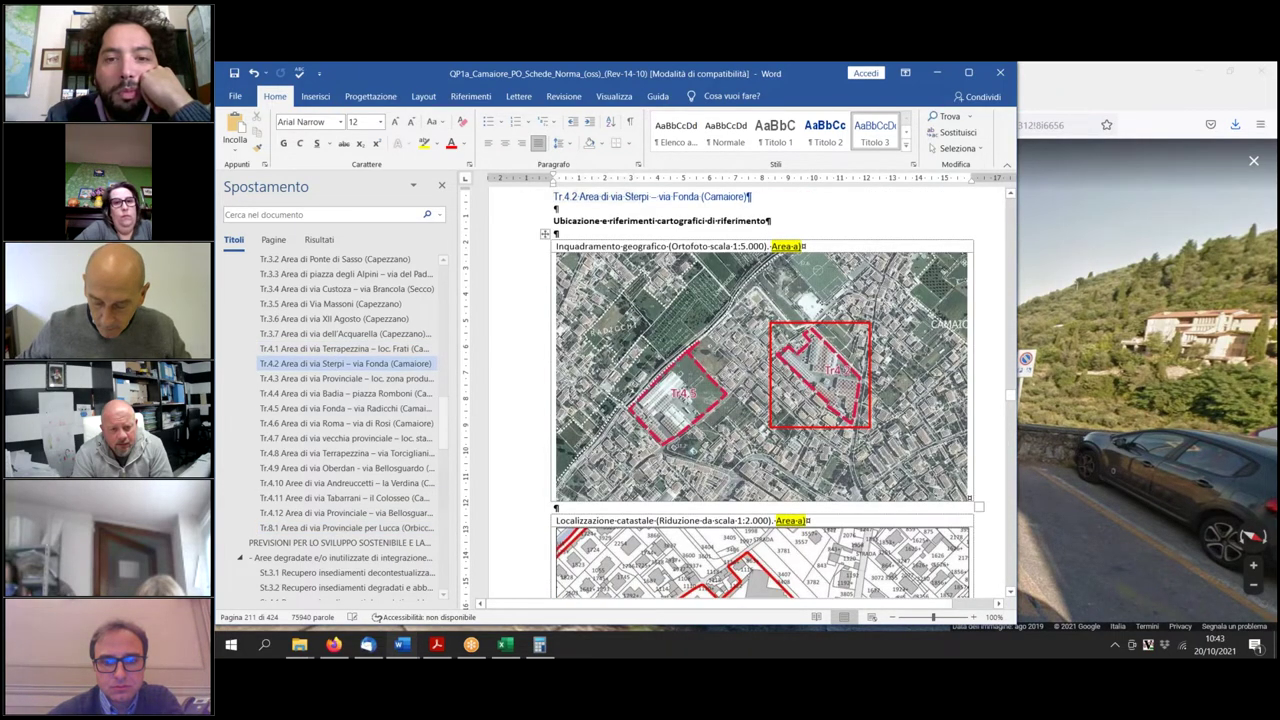
pyautogui.scroll(-15, 760, 400)
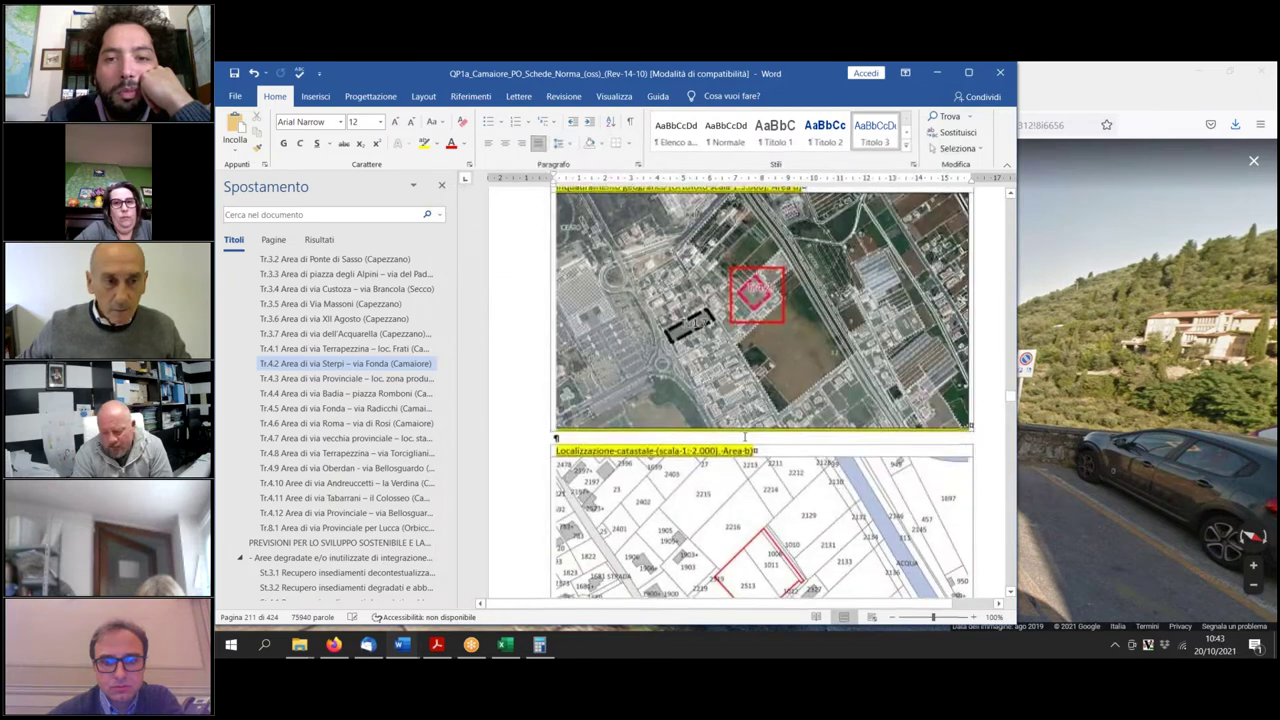
pyautogui.scroll(10, 760, 400)
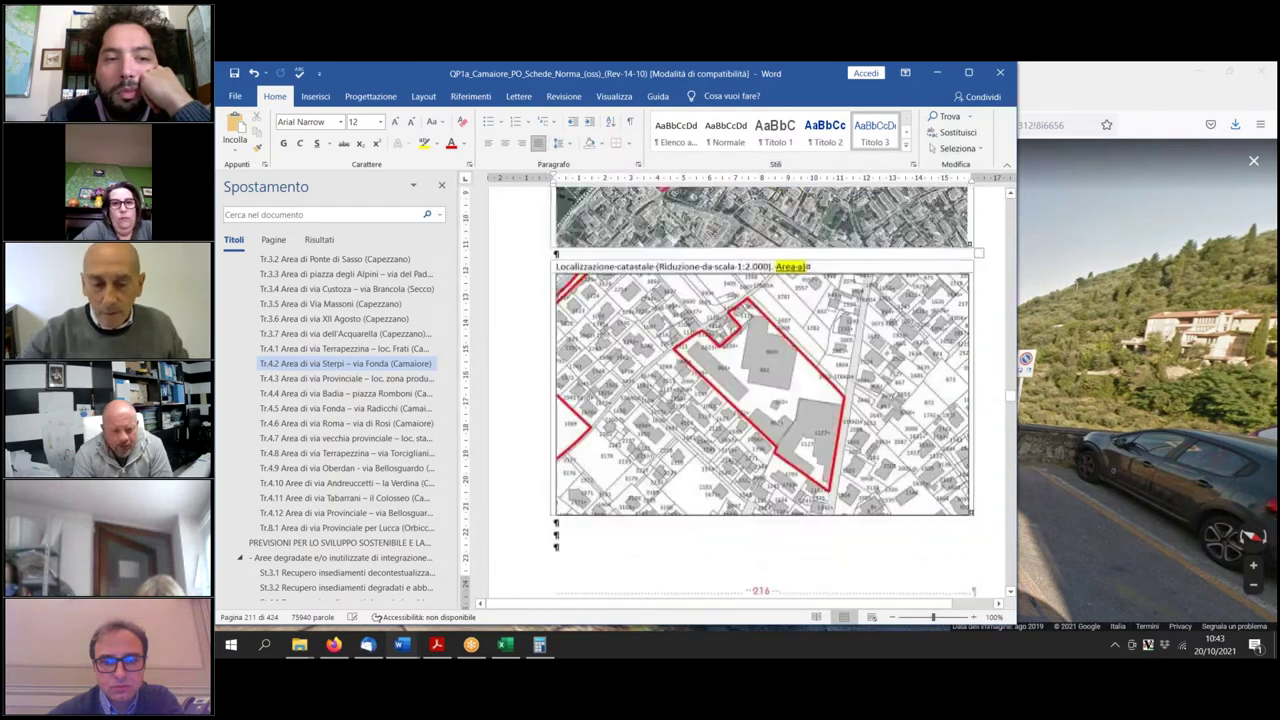
pyautogui.scroll(2, 760, 400)
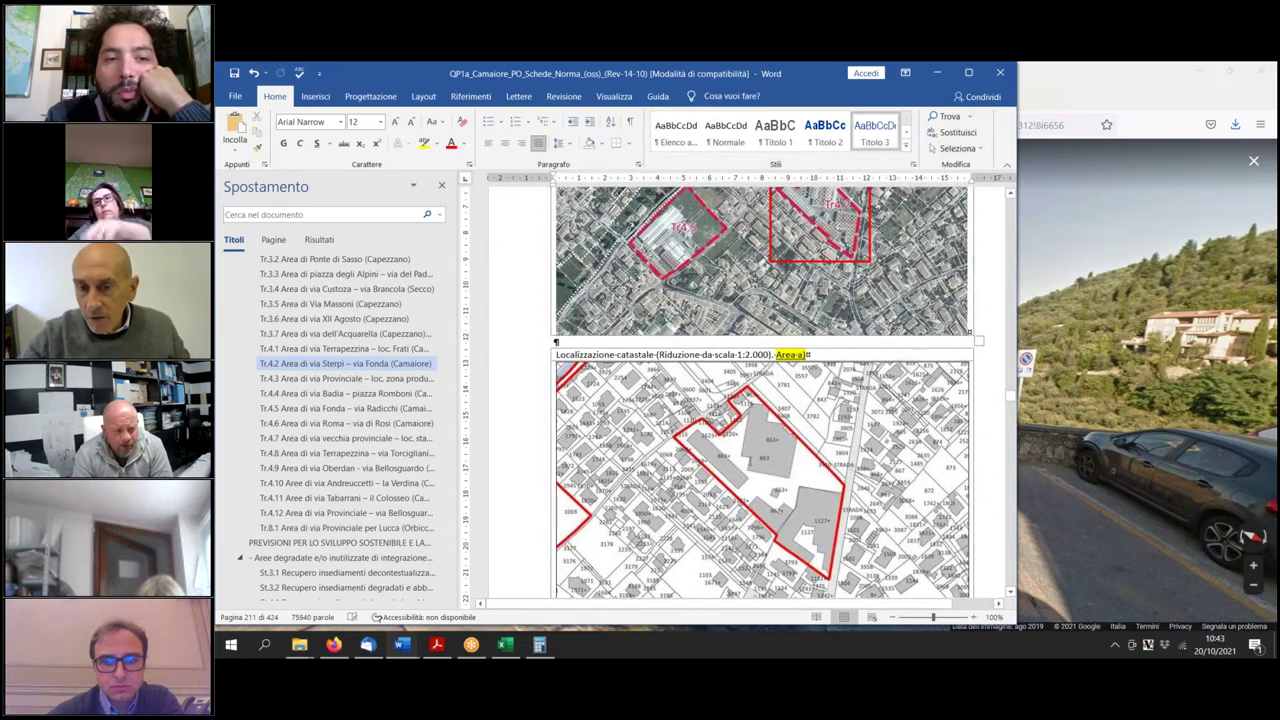
pyautogui.scroll(-12, 760, 400)
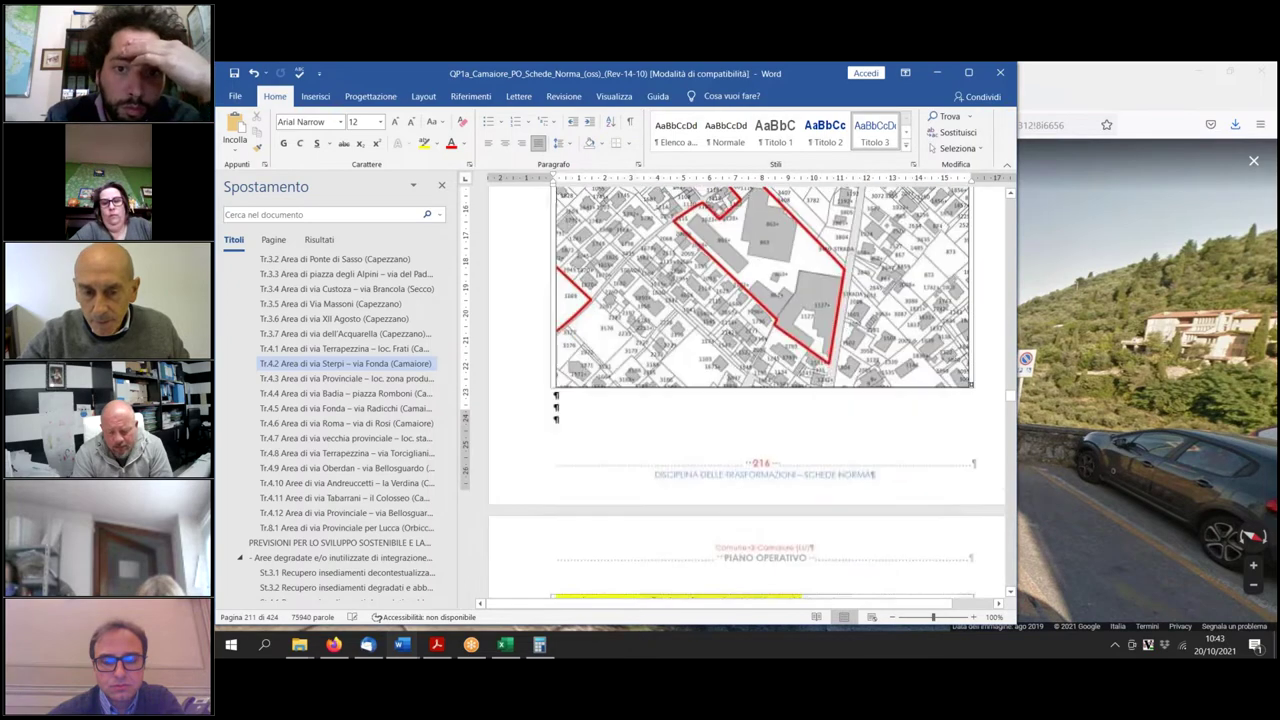
pyautogui.scroll(12, 760, 400)
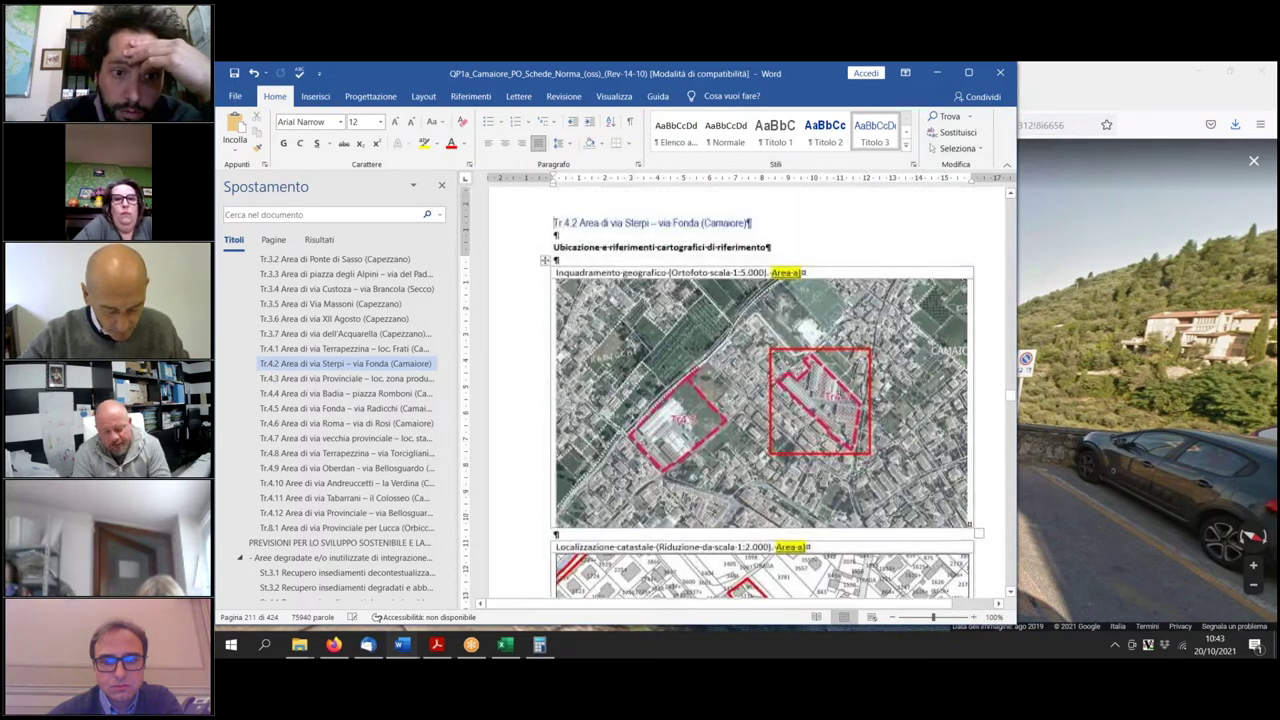
pyautogui.scroll(-5, 760, 400)
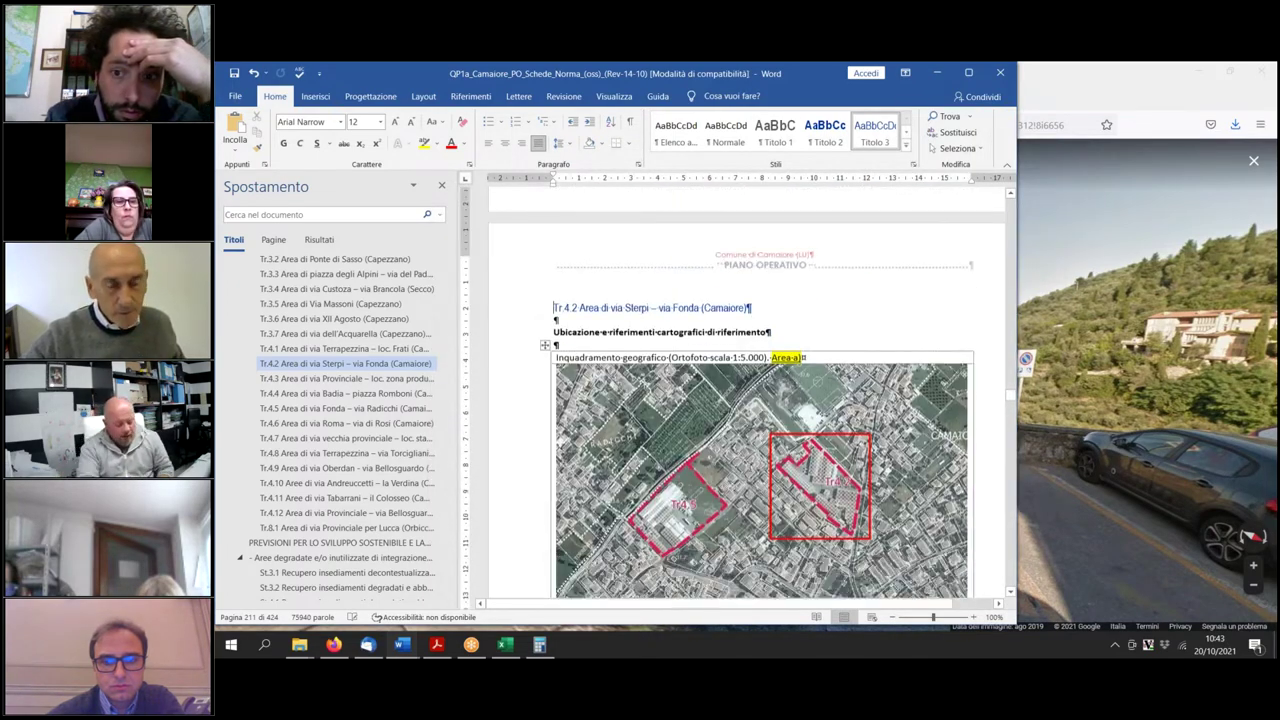
pyautogui.scroll(-10, 760, 400)
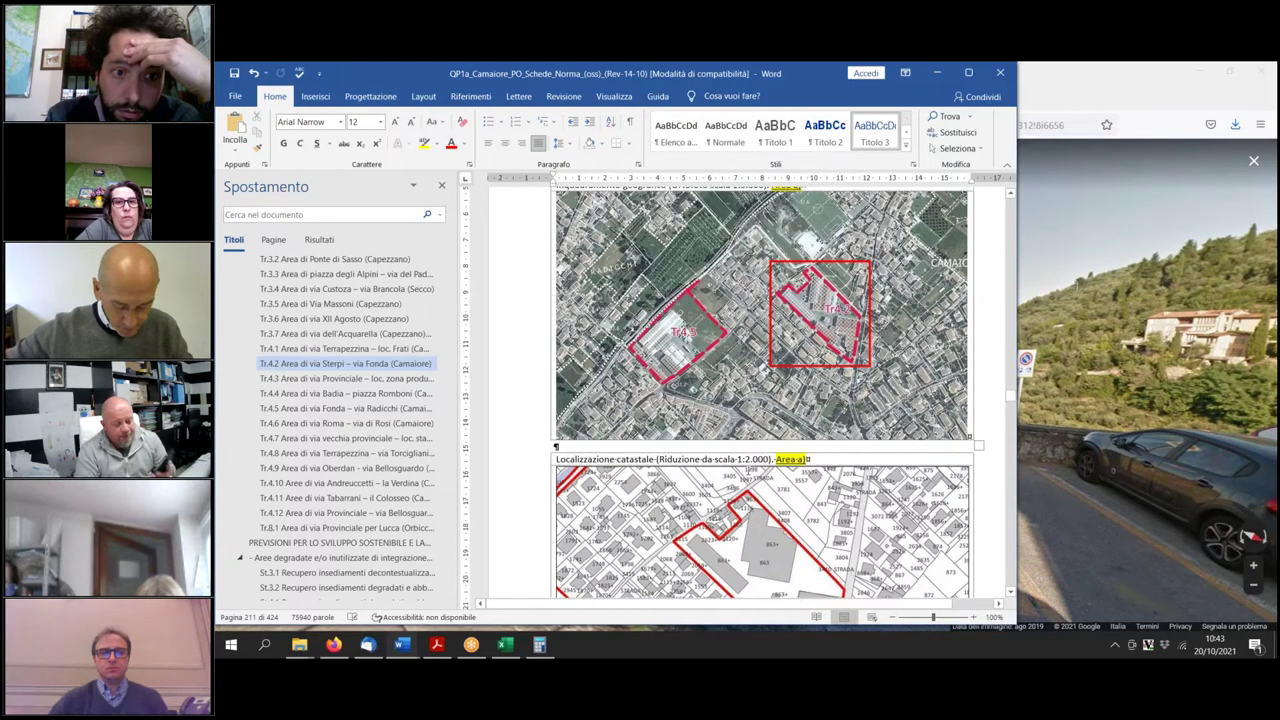
pyautogui.scroll(-20, 733, 487)
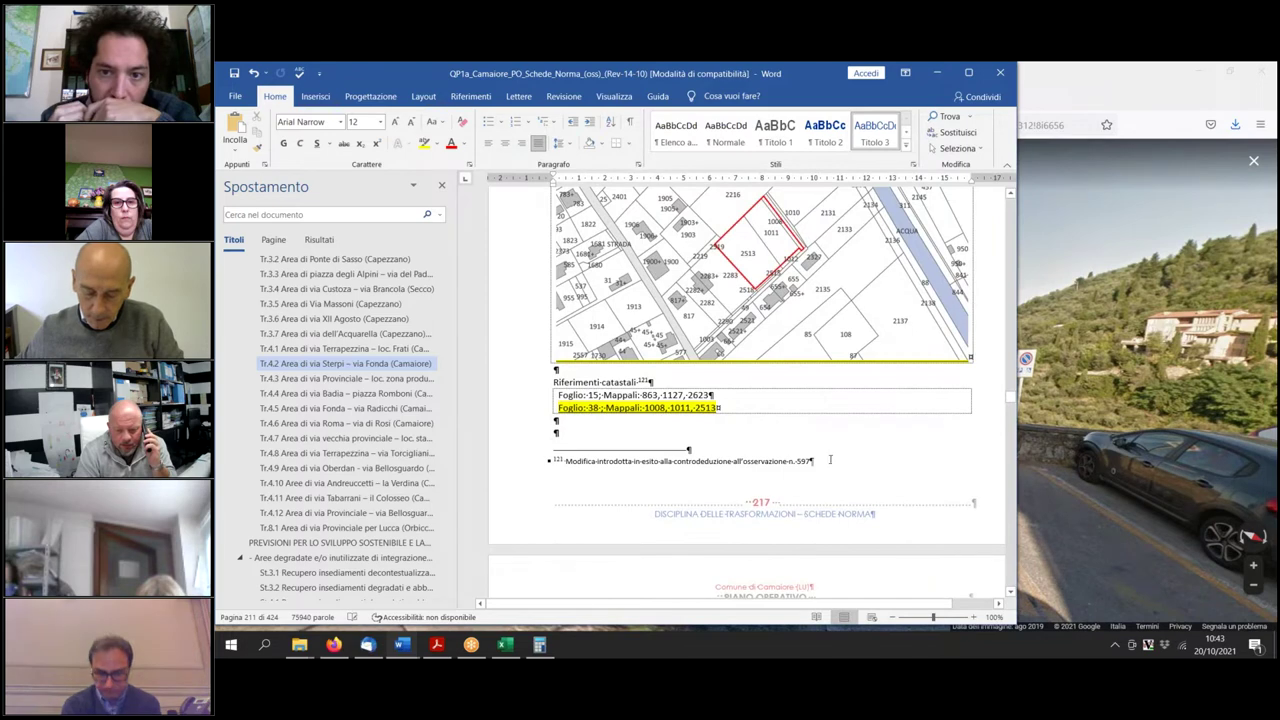
# Move footnote 121 from Riferimenti catastali to the end of the 'Ubicazione e riferimenti cartografici' heading.
pyautogui.click(798, 461)
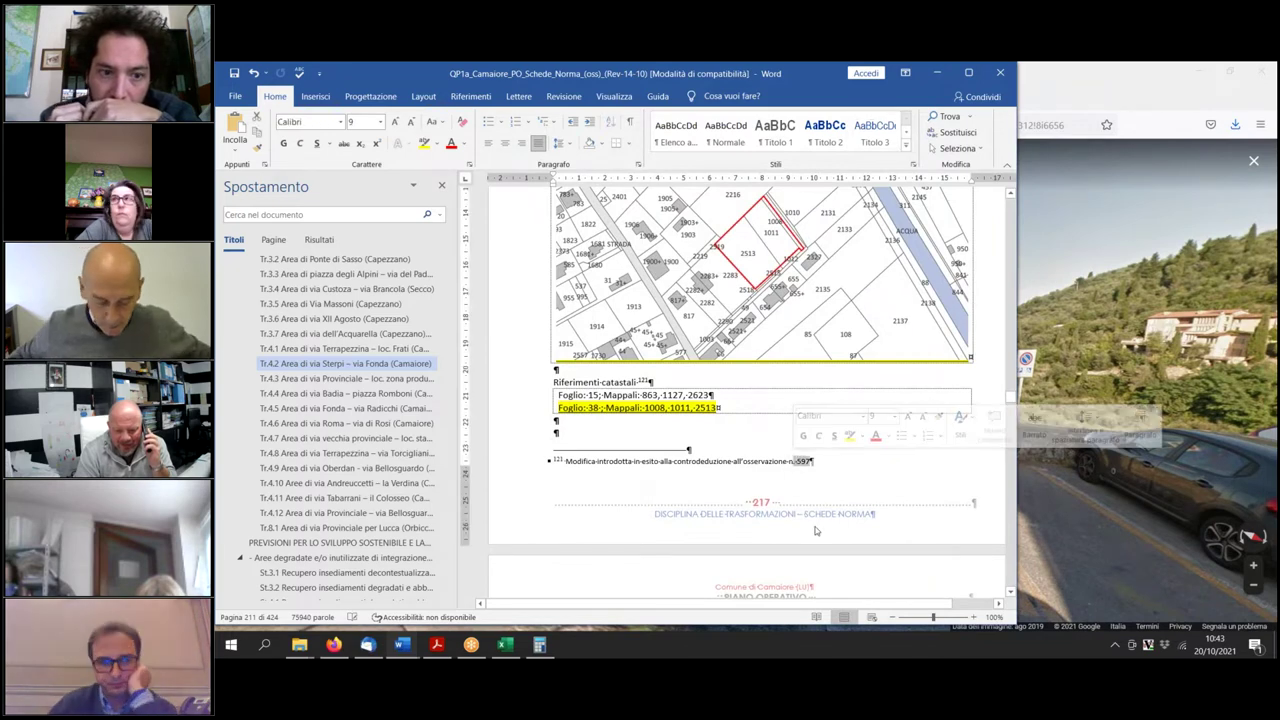
pyautogui.scroll(3, 681, 478)
pyautogui.click(643, 481)
pyautogui.scroll(10, 697, 495)
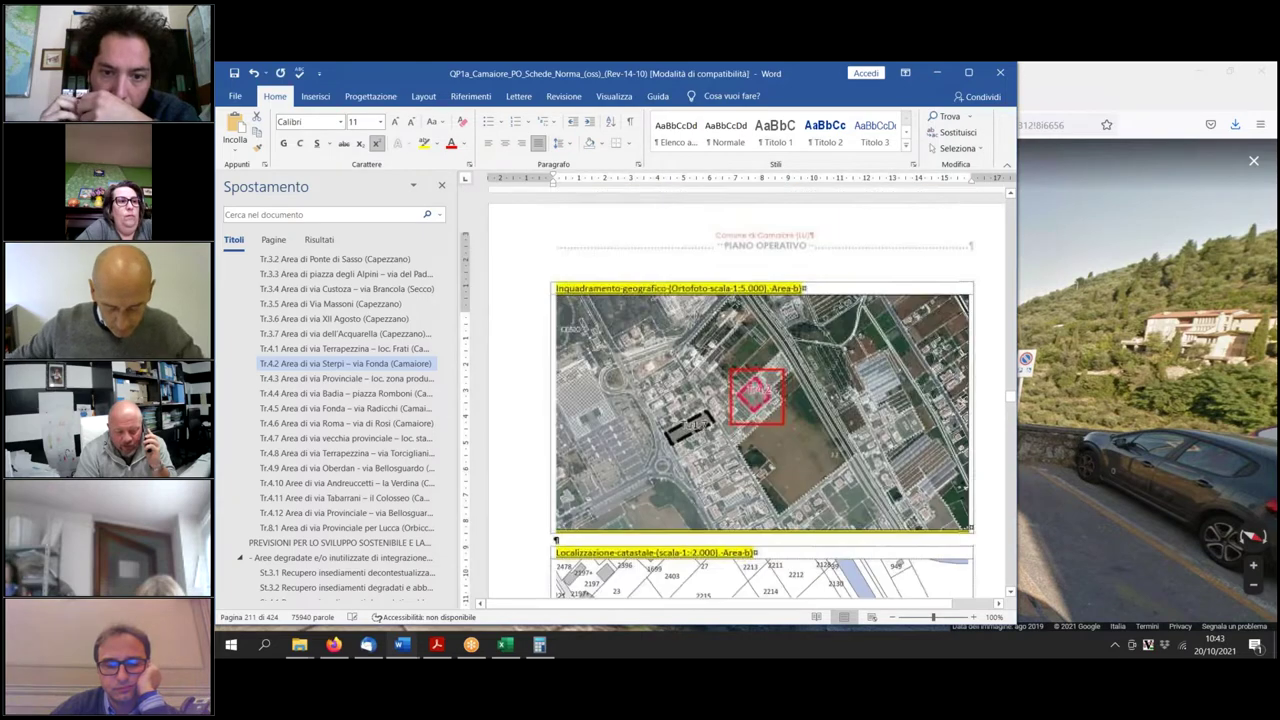
pyautogui.scroll(8, 747, 393)
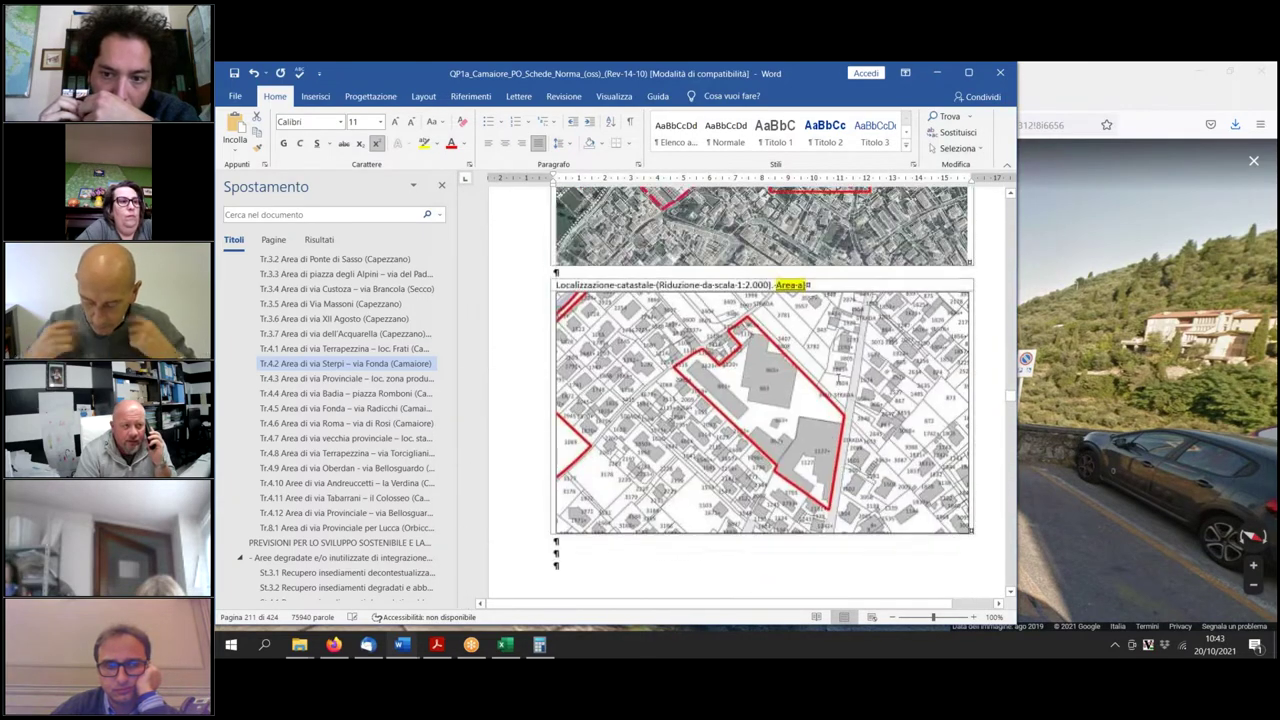
pyautogui.click(798, 287)
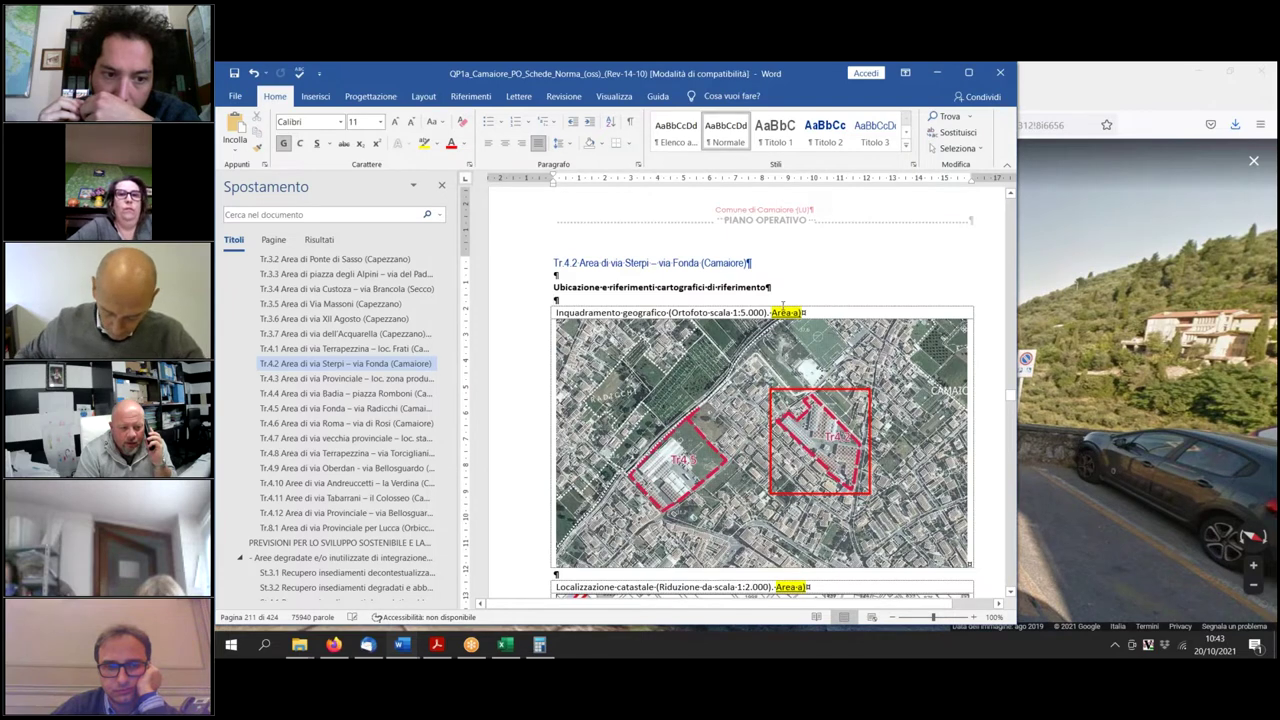
pyautogui.scroll(-1, 763, 424)
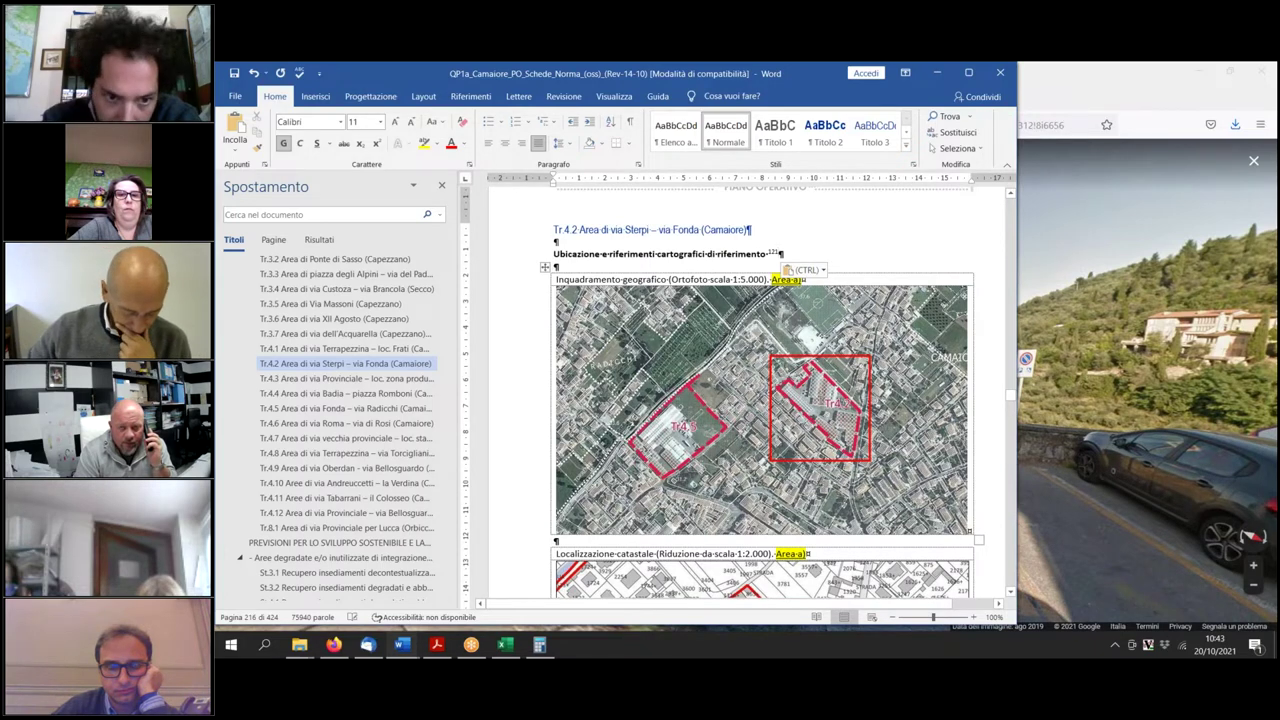
pyautogui.scroll(-3, 763, 400)
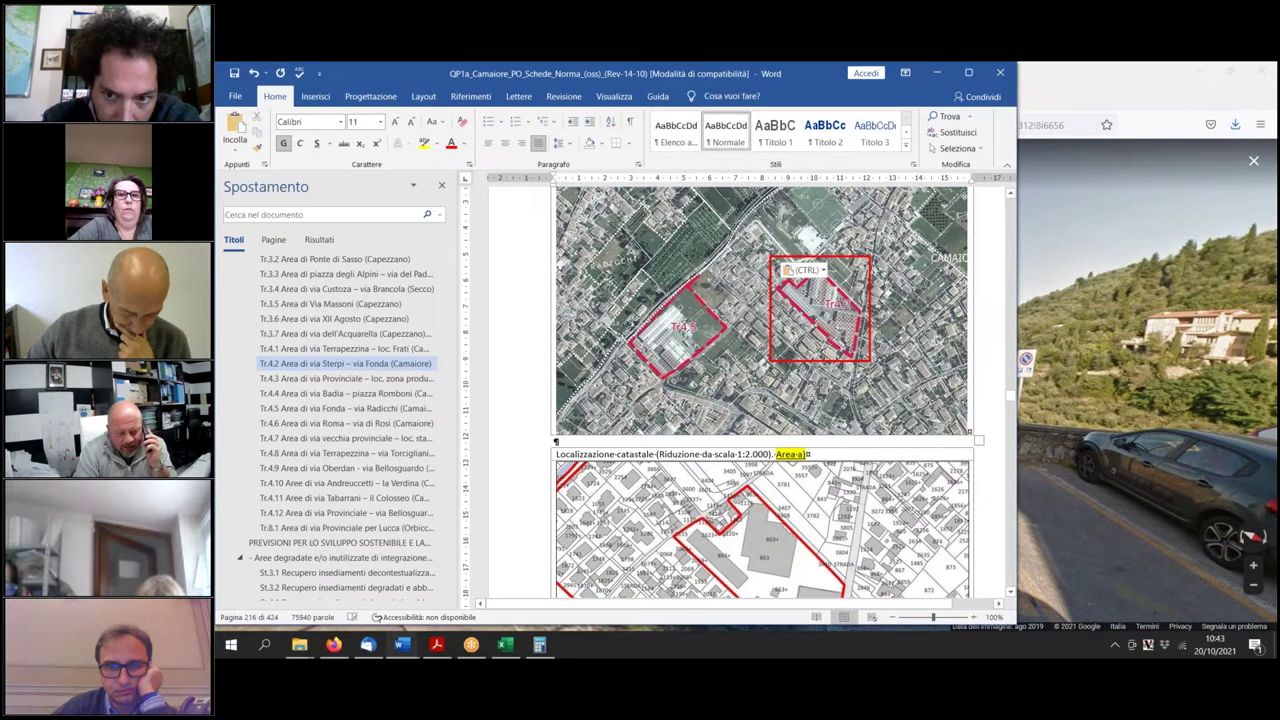
pyautogui.scroll(-4, 763, 400)
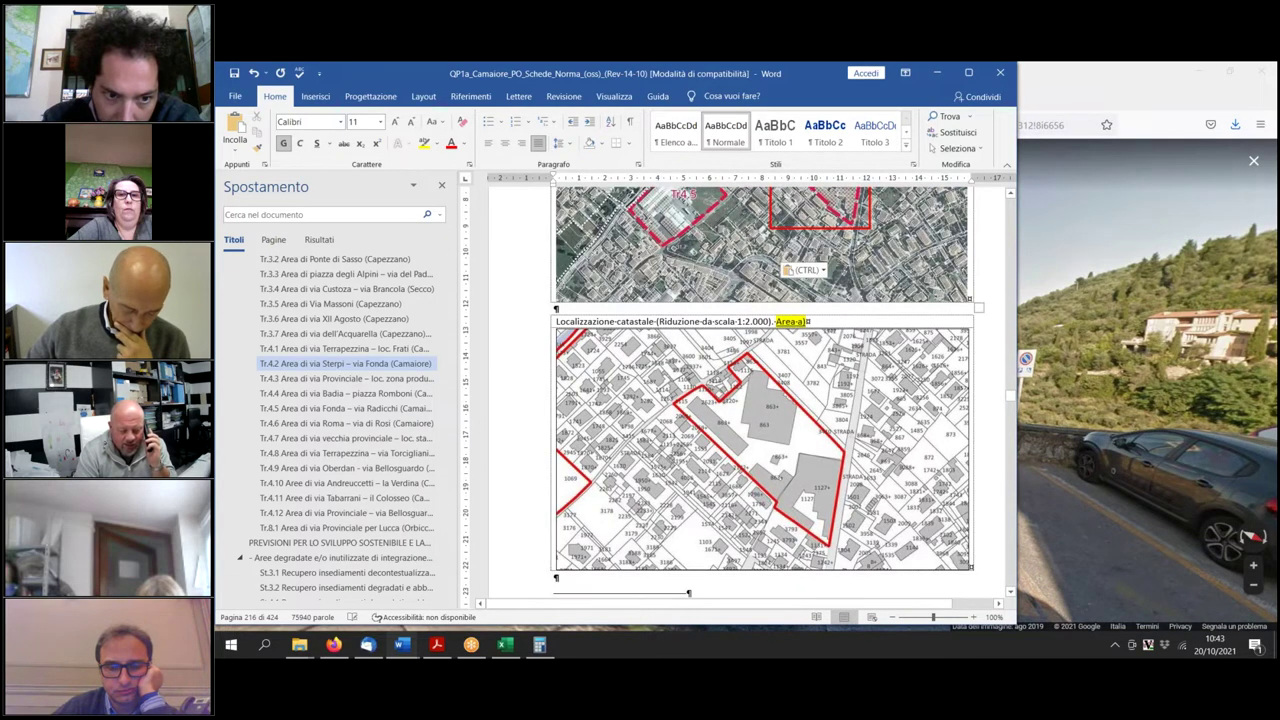
pyautogui.scroll(-5, 763, 400)
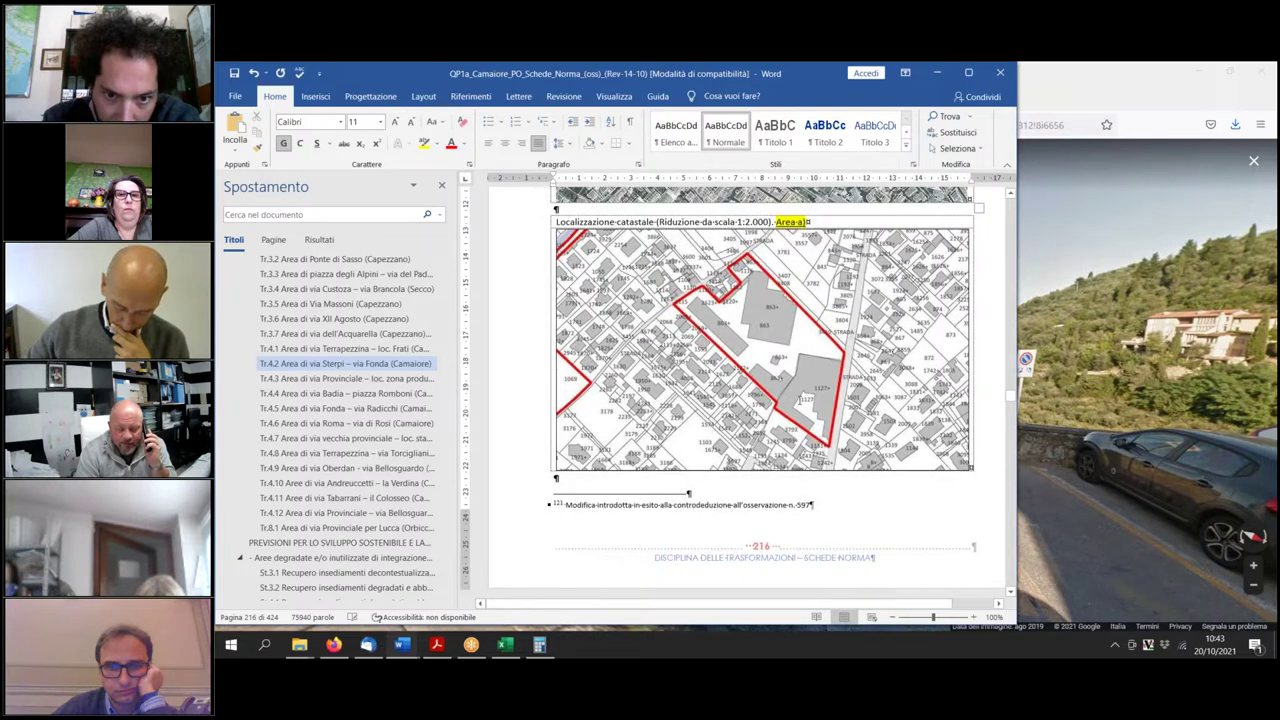
pyautogui.scroll(-8, 747, 390)
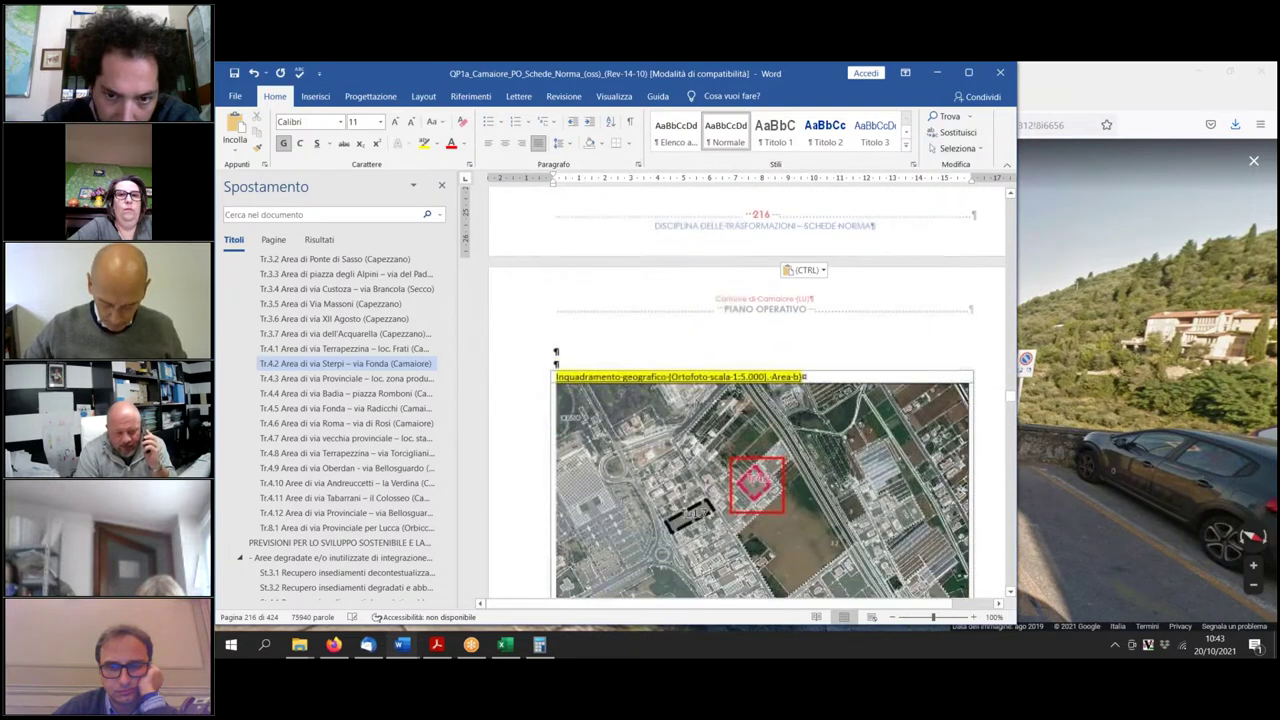
pyautogui.scroll(6, 796, 393)
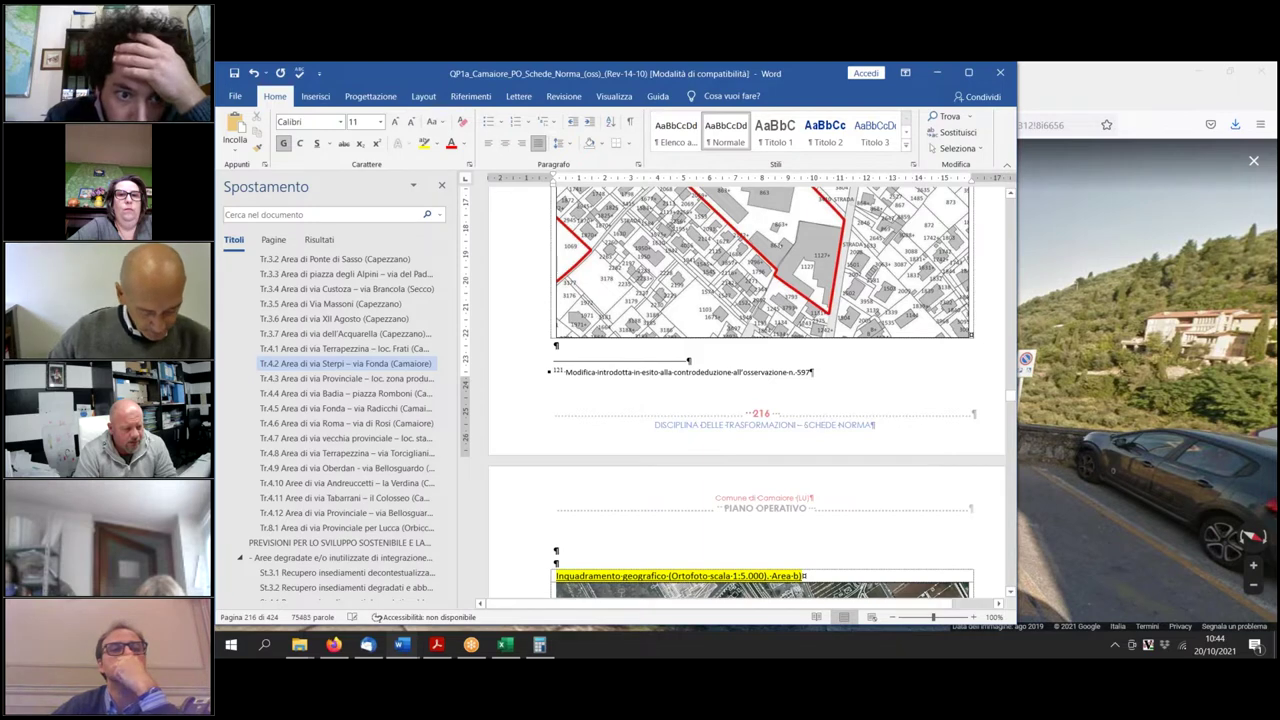
# Paste the cadastral map image into Tr.4.2's Area-a 'Localizzazione catastale' table cell.
pyautogui.scroll(-5, 747, 400)
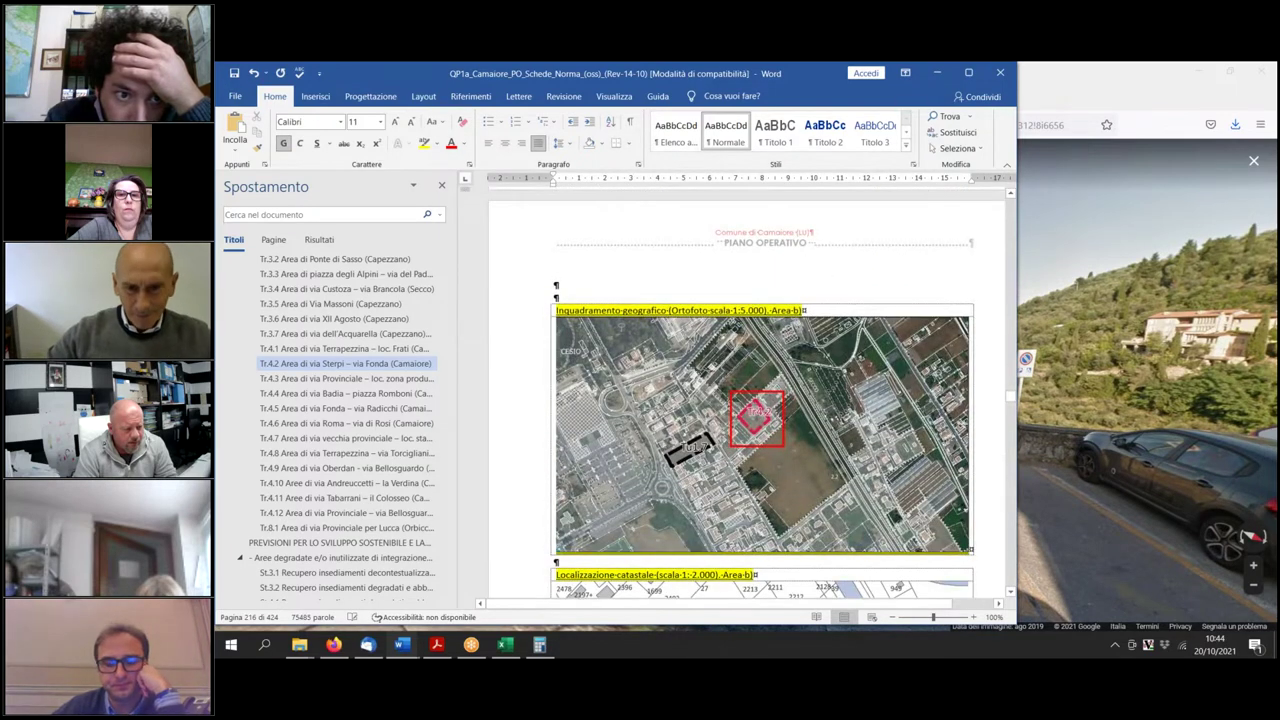
pyautogui.hotkey('ctrl', 'v')
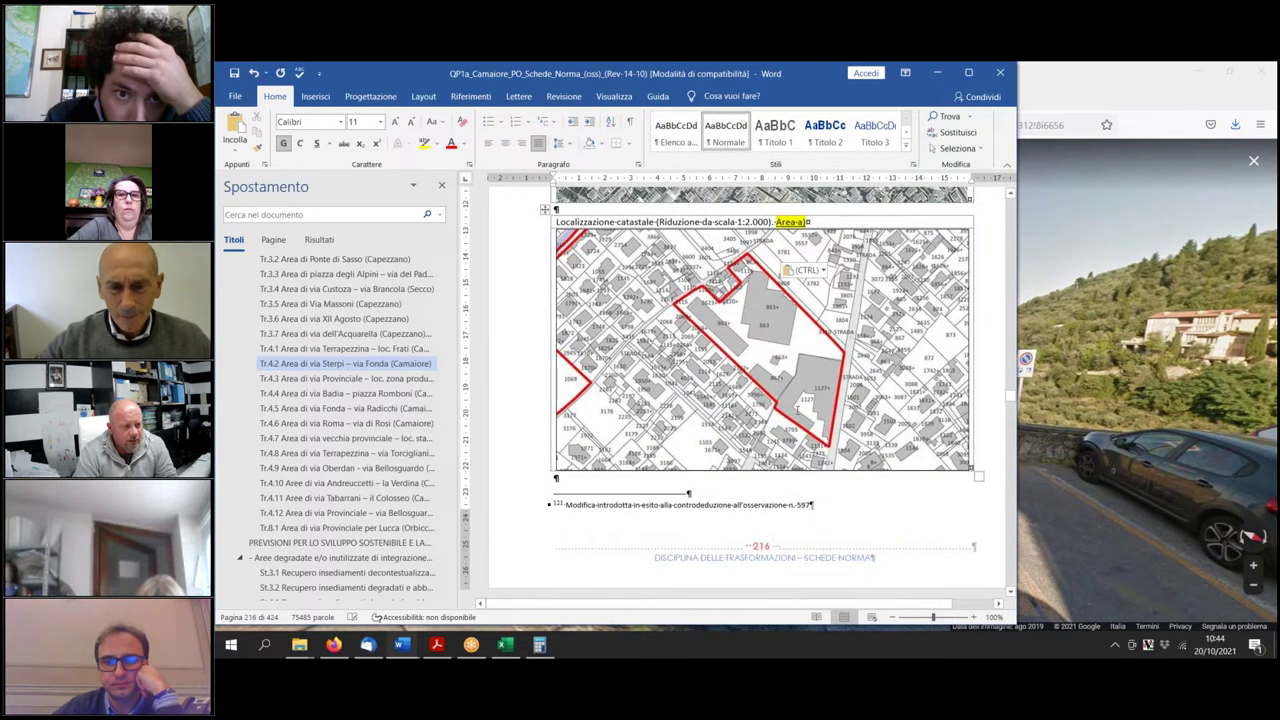
pyautogui.scroll(-12, 797, 408)
pyautogui.scroll(2, 763, 392)
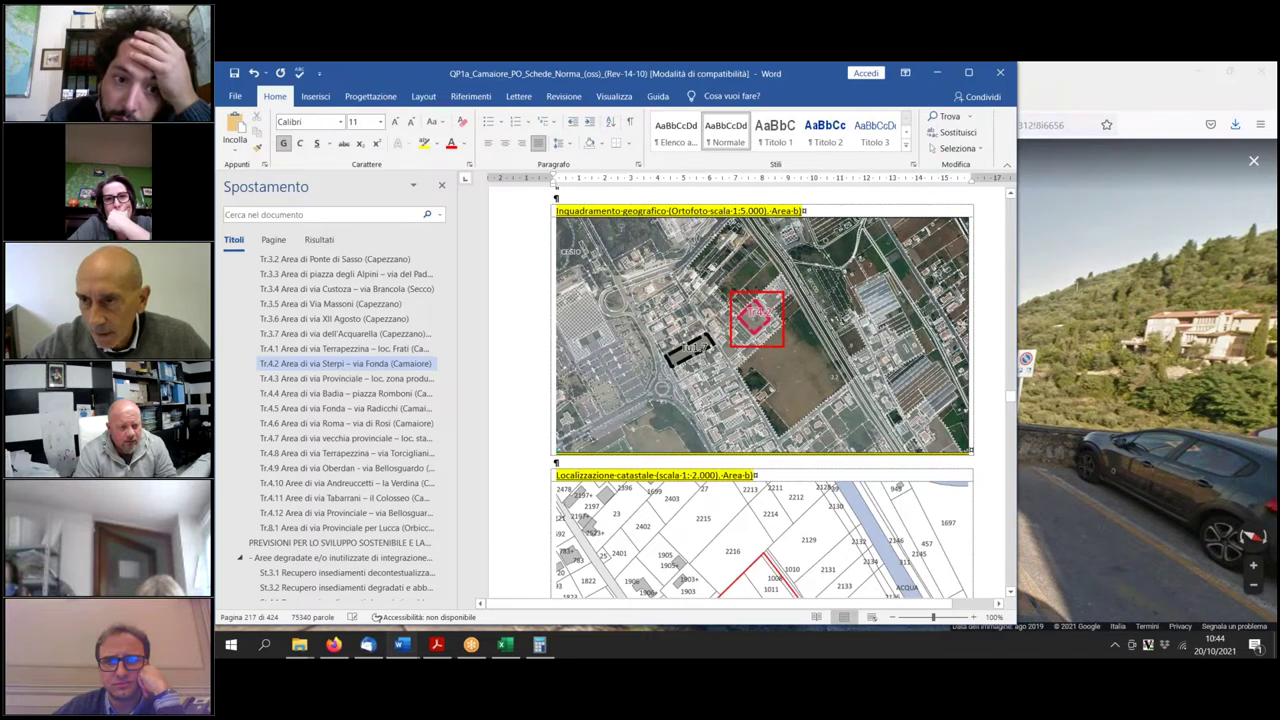
pyautogui.scroll(10, 747, 392)
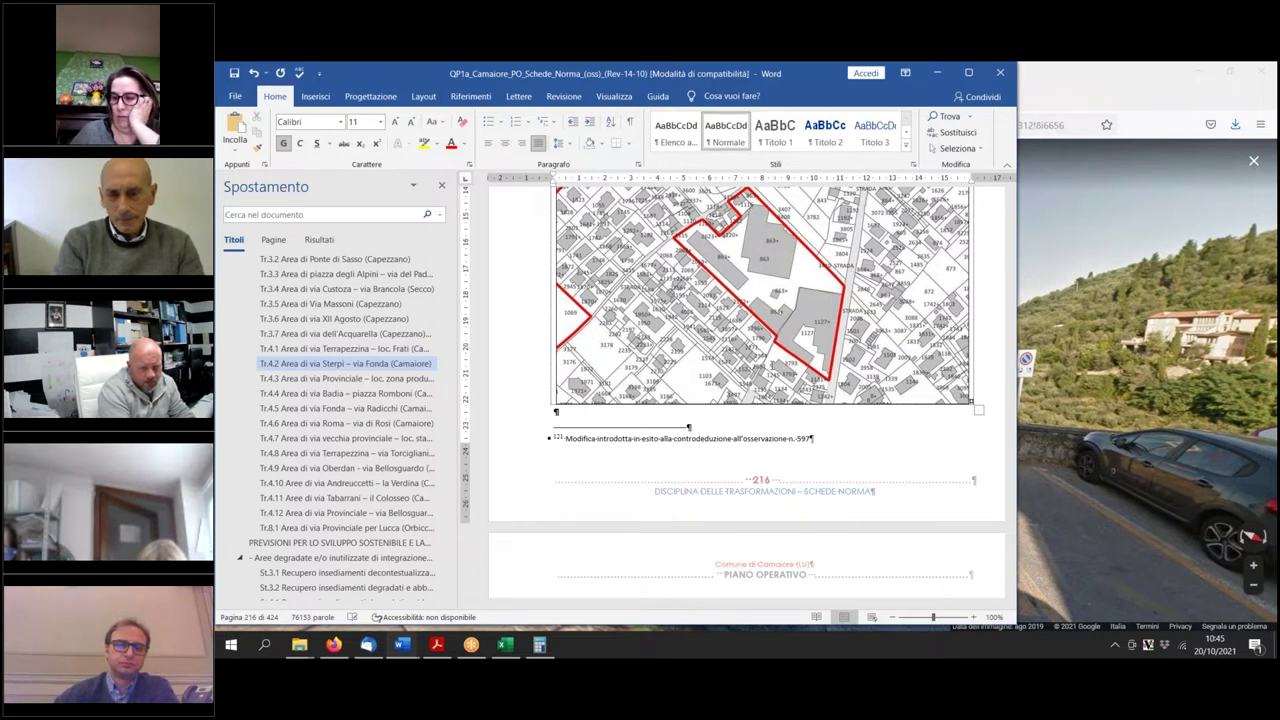
# Paste the new orthophoto into the Area-b 'Inquadramento geografico' table, then continue down to the parameter tables.
pyautogui.scroll(-5, 748, 390)
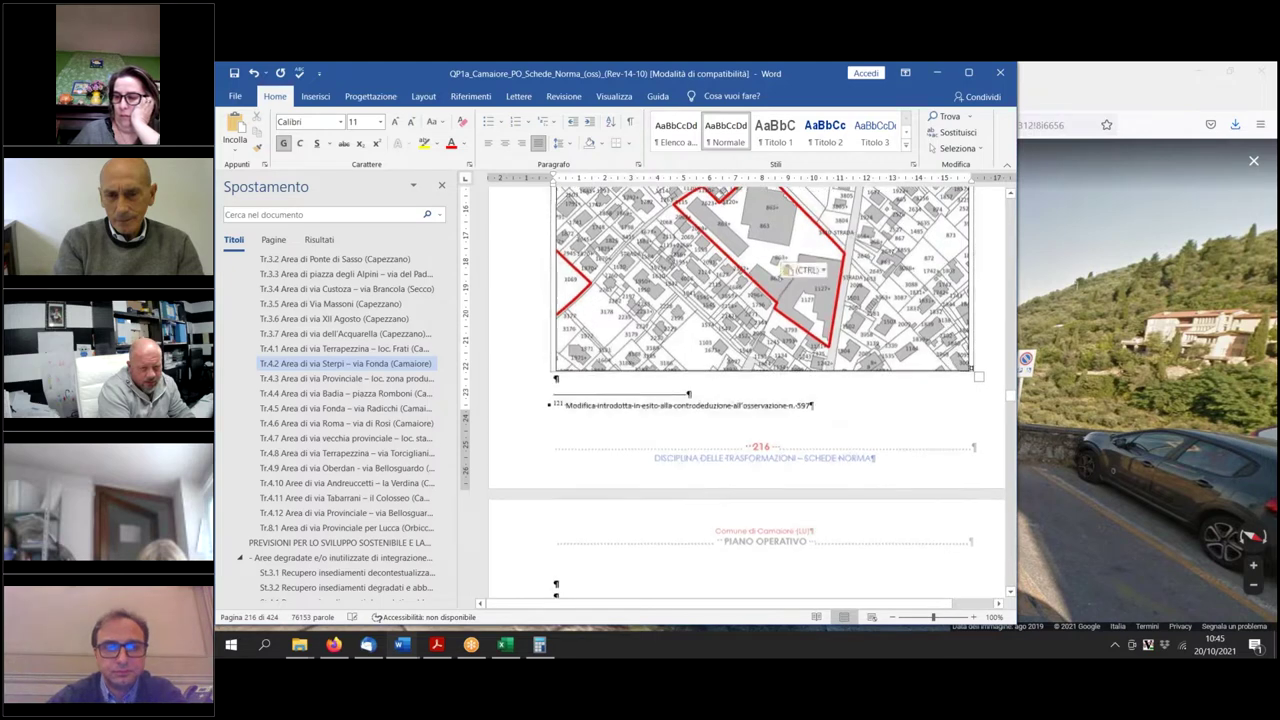
pyautogui.hotkey('ctrl', 'v')
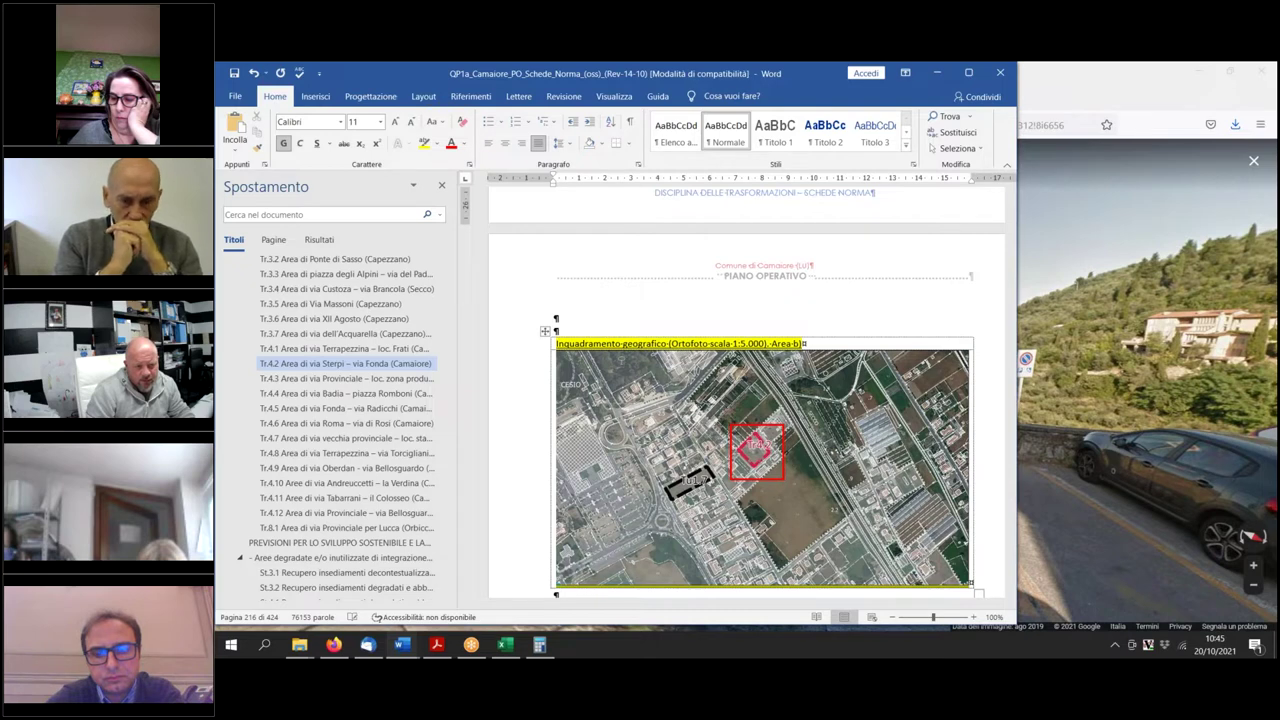
pyautogui.scroll(-3, 750, 400)
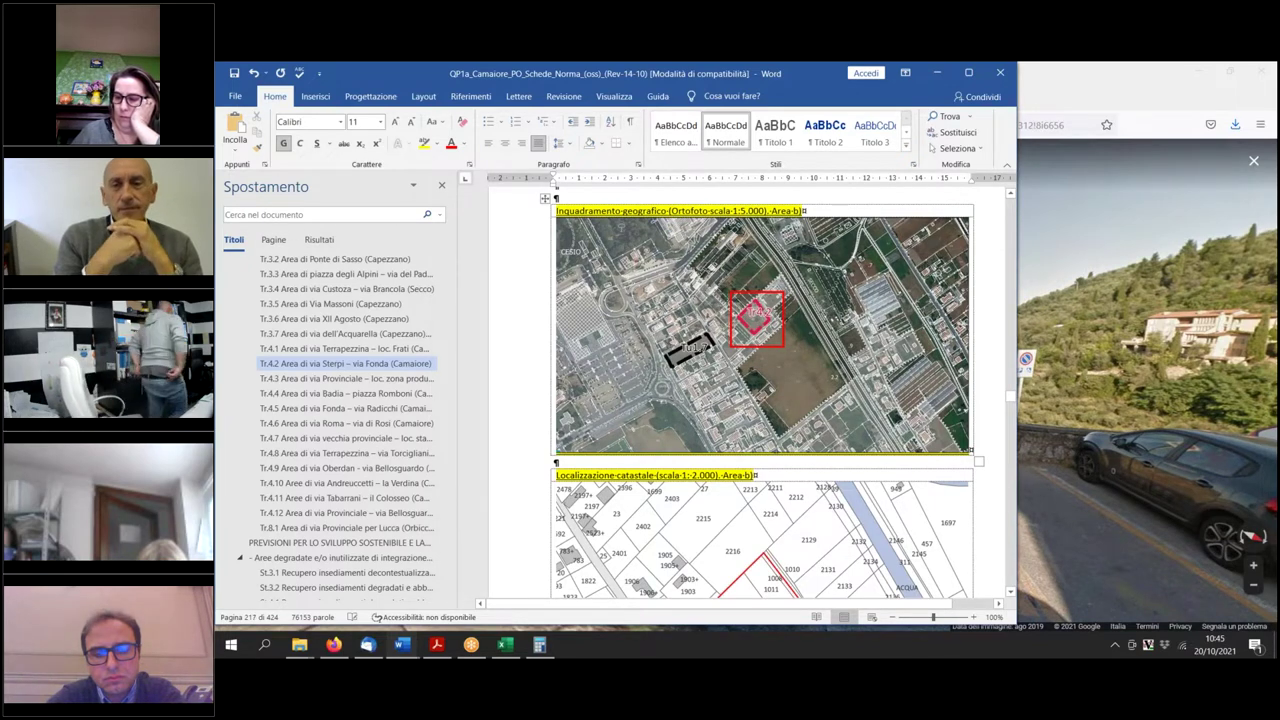
pyautogui.scroll(-3, 770, 487)
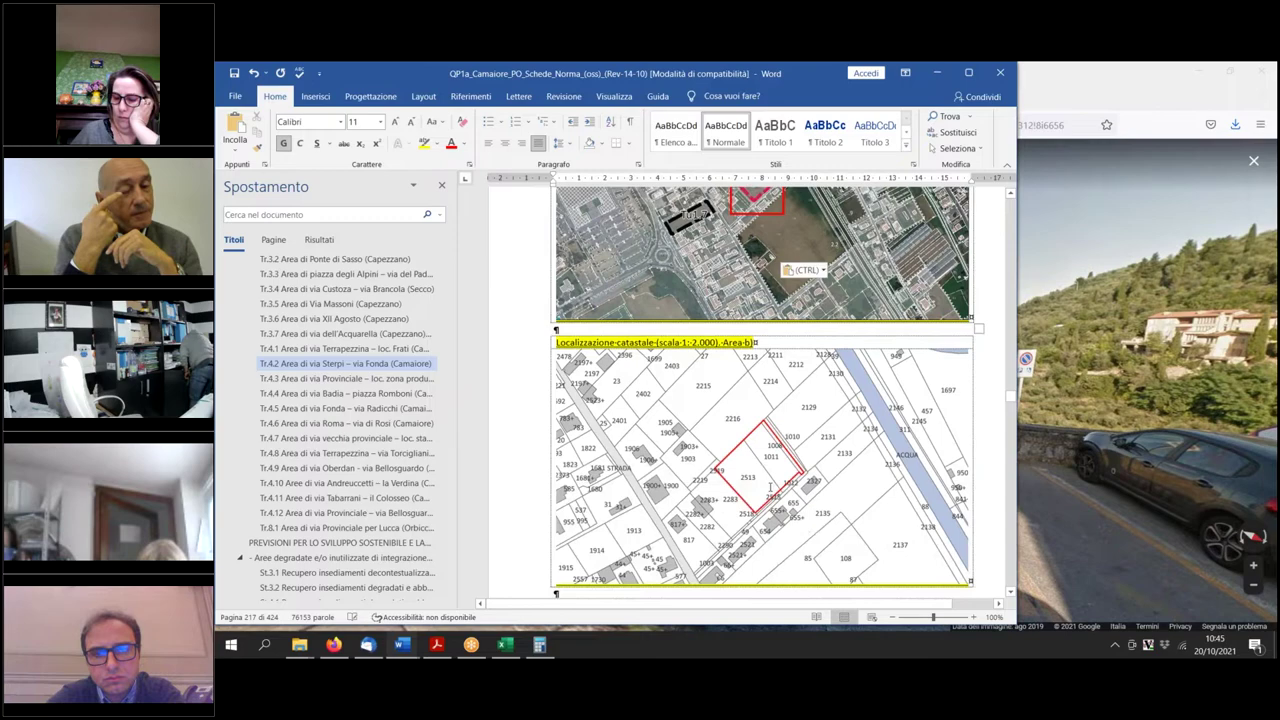
pyautogui.scroll(-15, 770, 487)
pyautogui.scroll(-10, 770, 392)
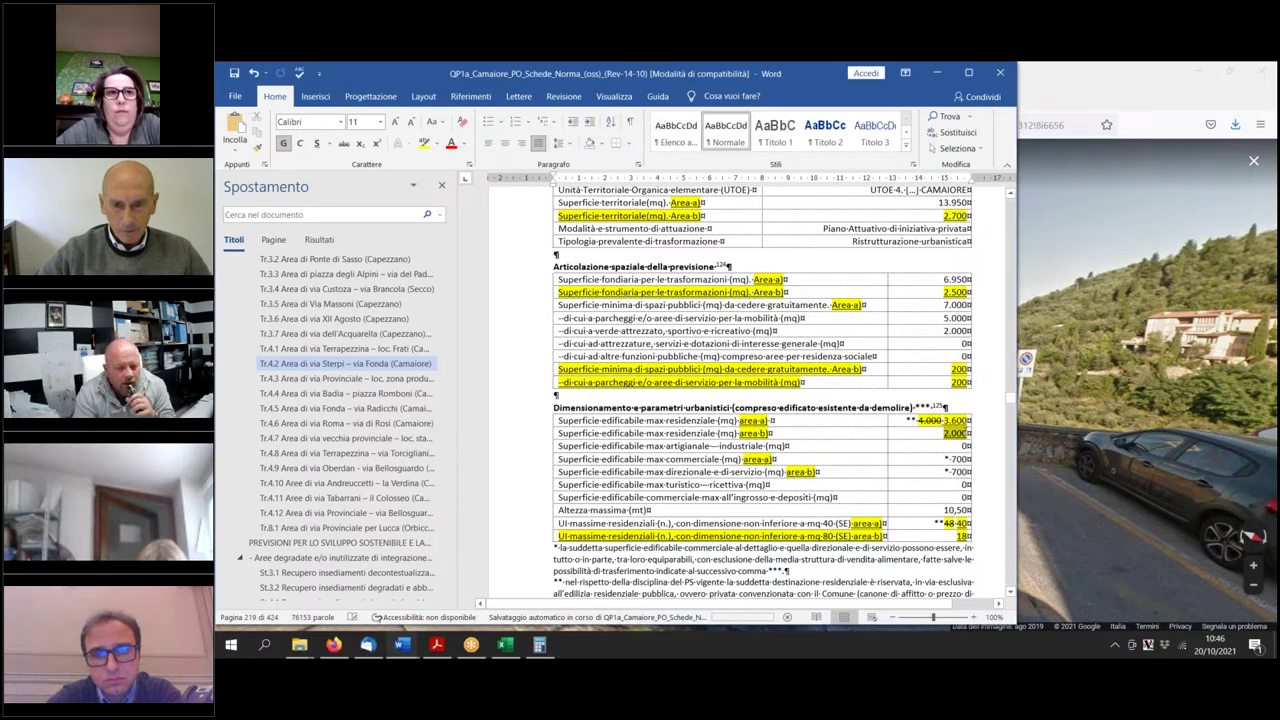
# Bring up the context menu on the Tr.4.2 'Dimensionamento' table, then head back up toward the area-a map.
pyautogui.rightClick(812, 439)
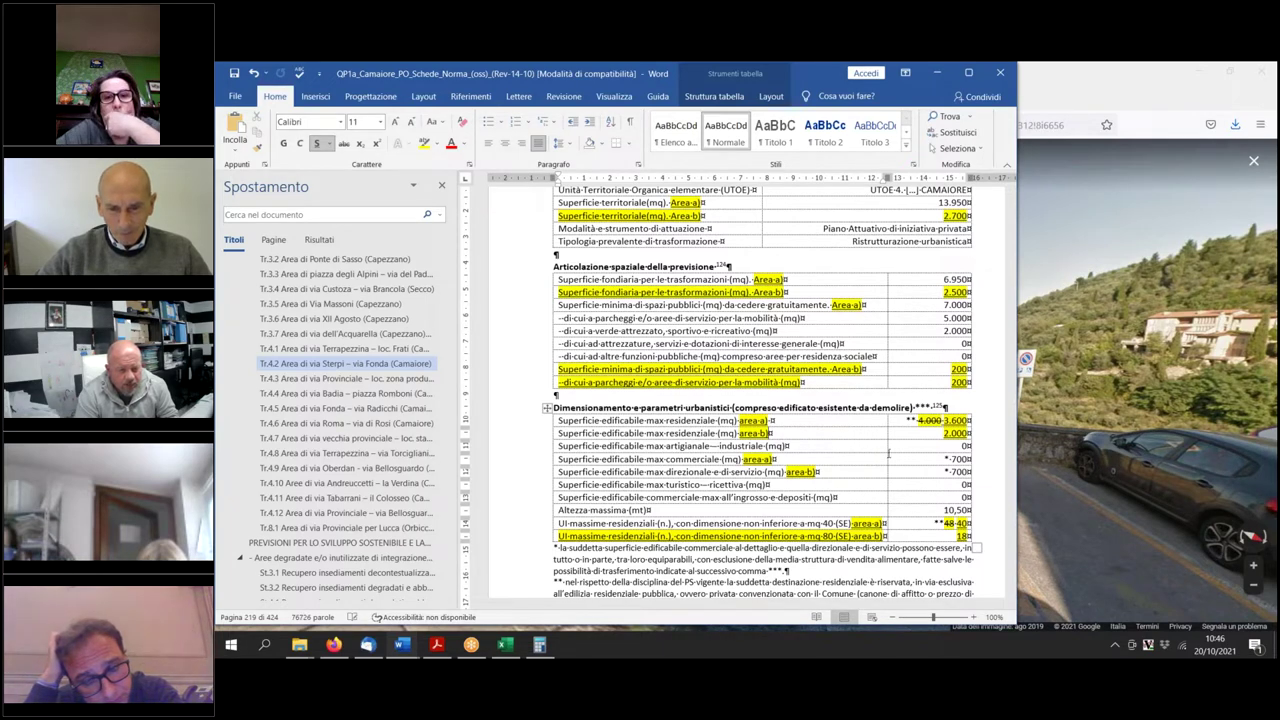
pyautogui.scroll(-2, 888, 460)
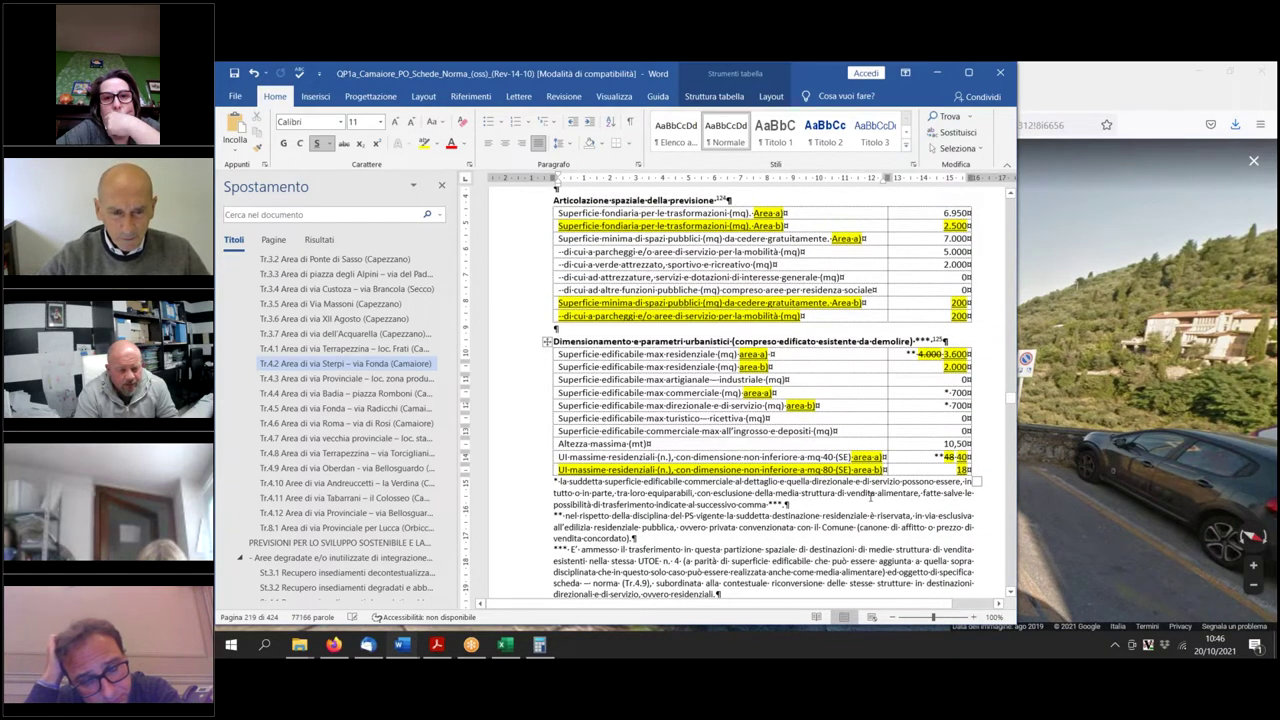
pyautogui.scroll(15, 870, 495)
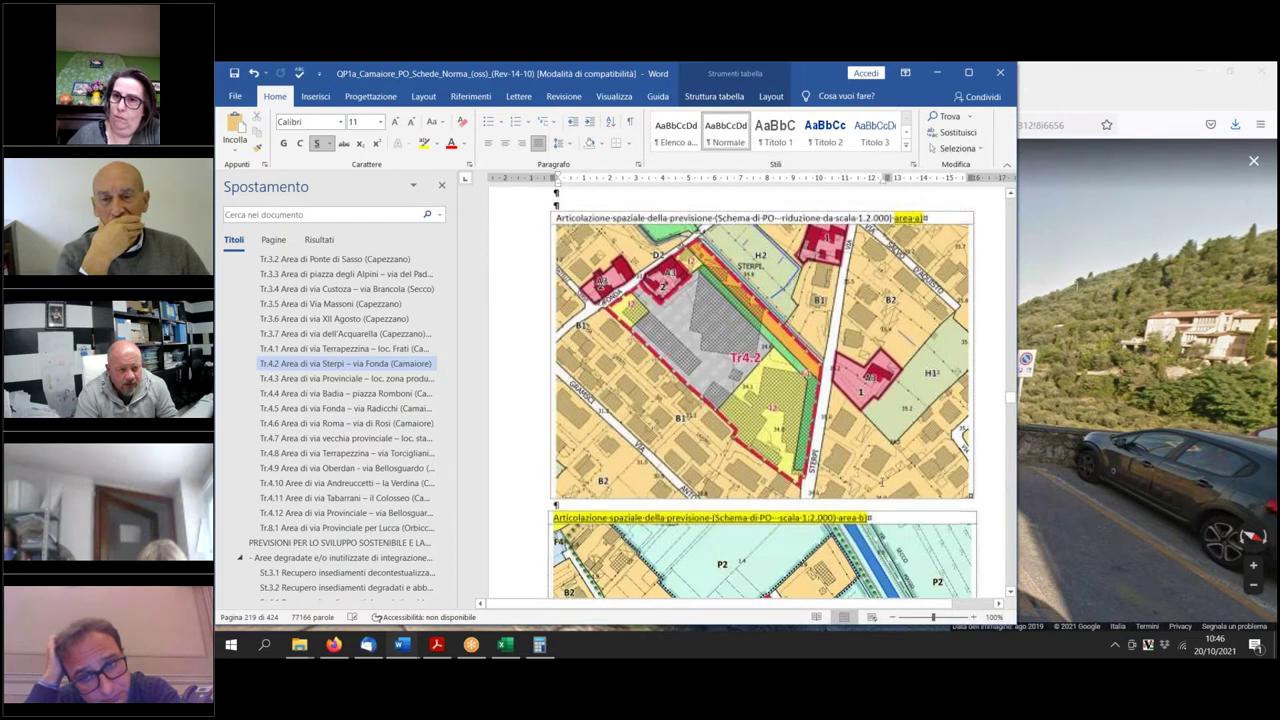
# Scroll through Tr.4.2's area-a/area-b maps and parameter tables to 'Descrizione e obiettivi dell'intervento'.
pyautogui.scroll(2, 763, 400)
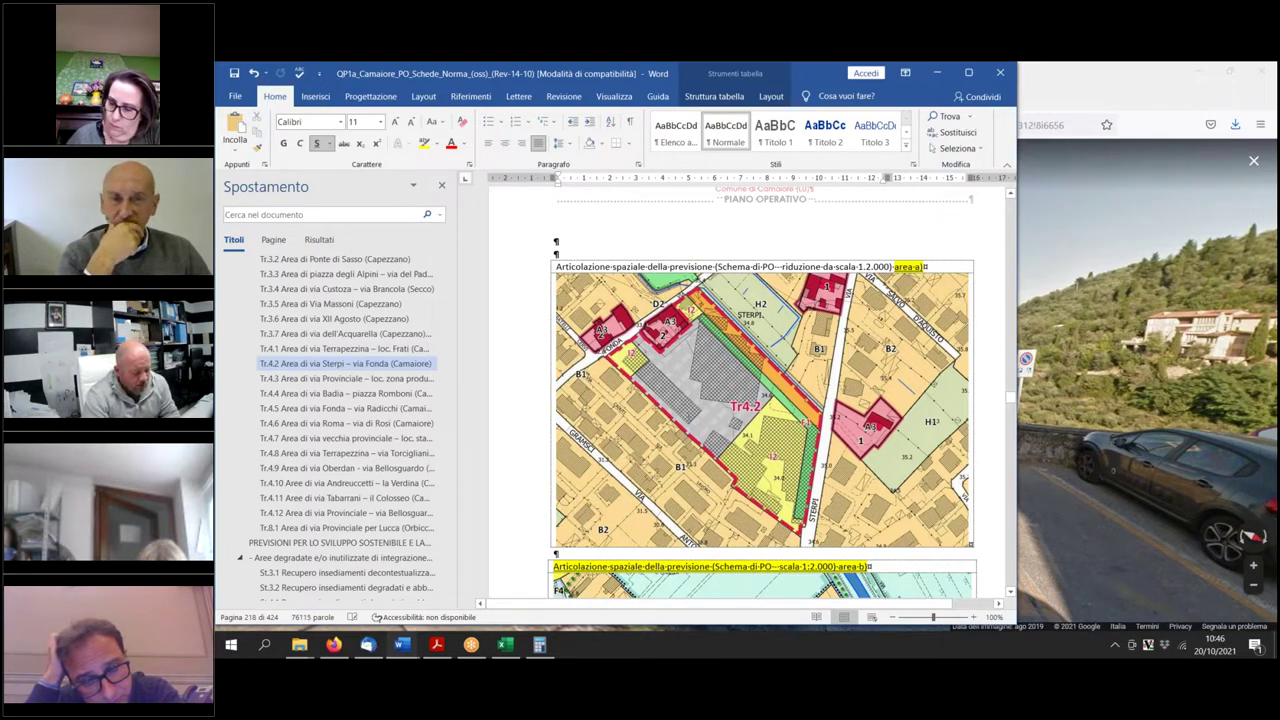
pyautogui.scroll(-12, 760, 390)
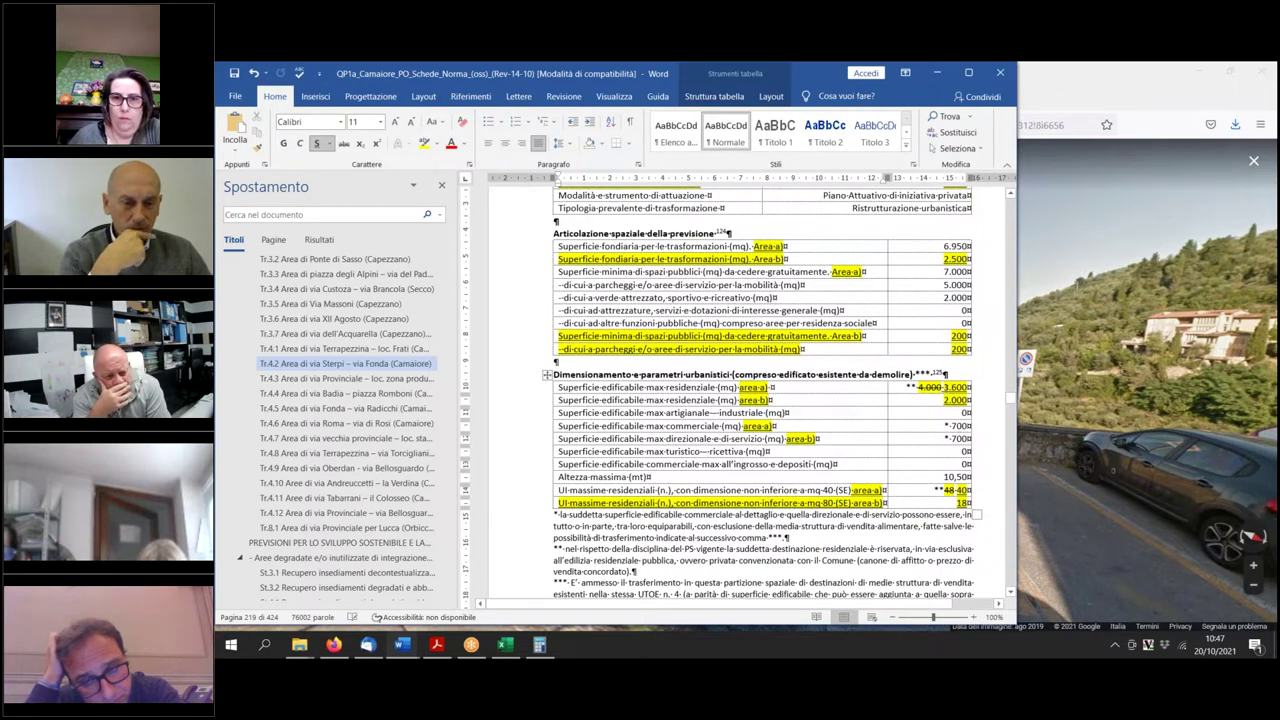
pyautogui.scroll(10, 924, 421)
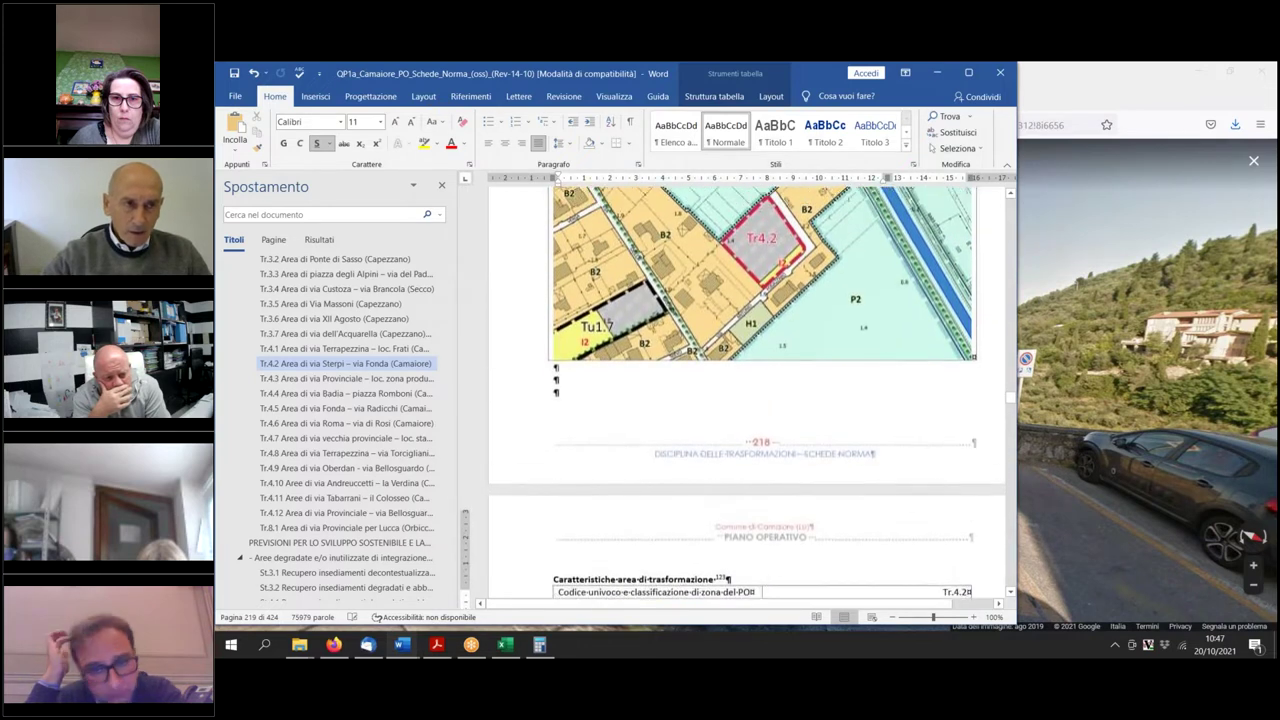
pyautogui.scroll(1, 918, 427)
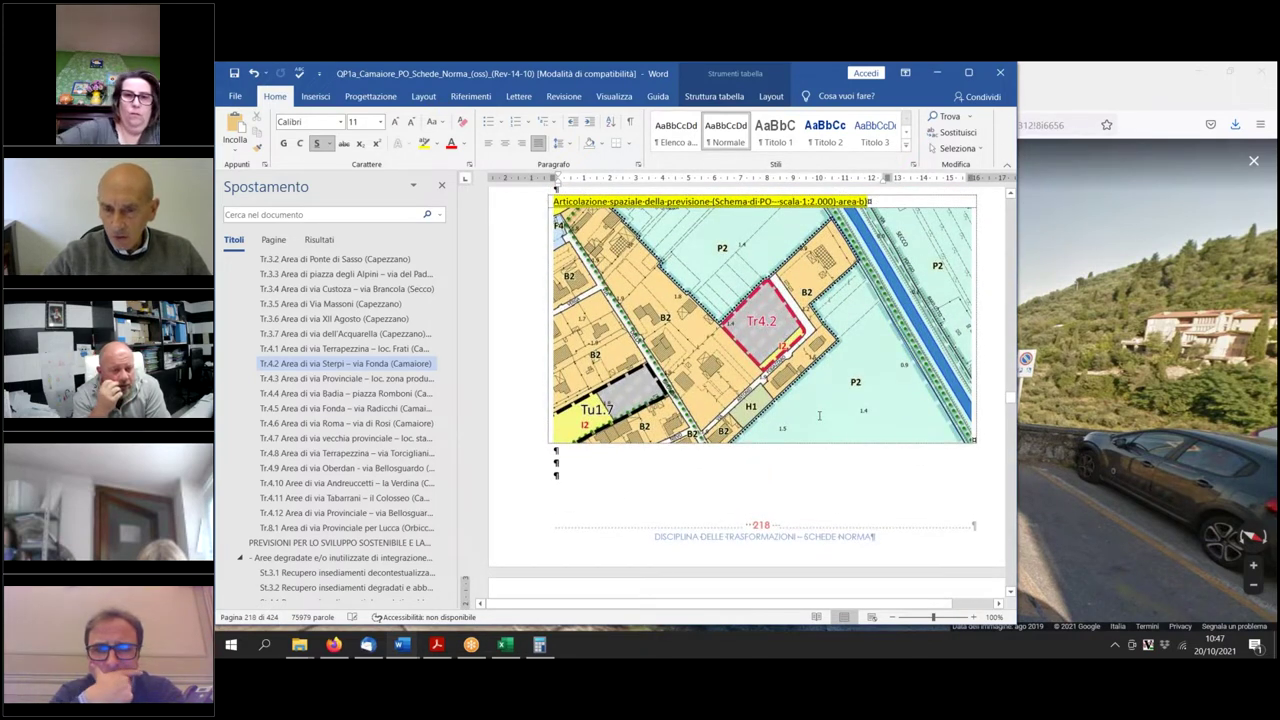
pyautogui.scroll(-10, 822, 420)
pyautogui.scroll(8, 873, 461)
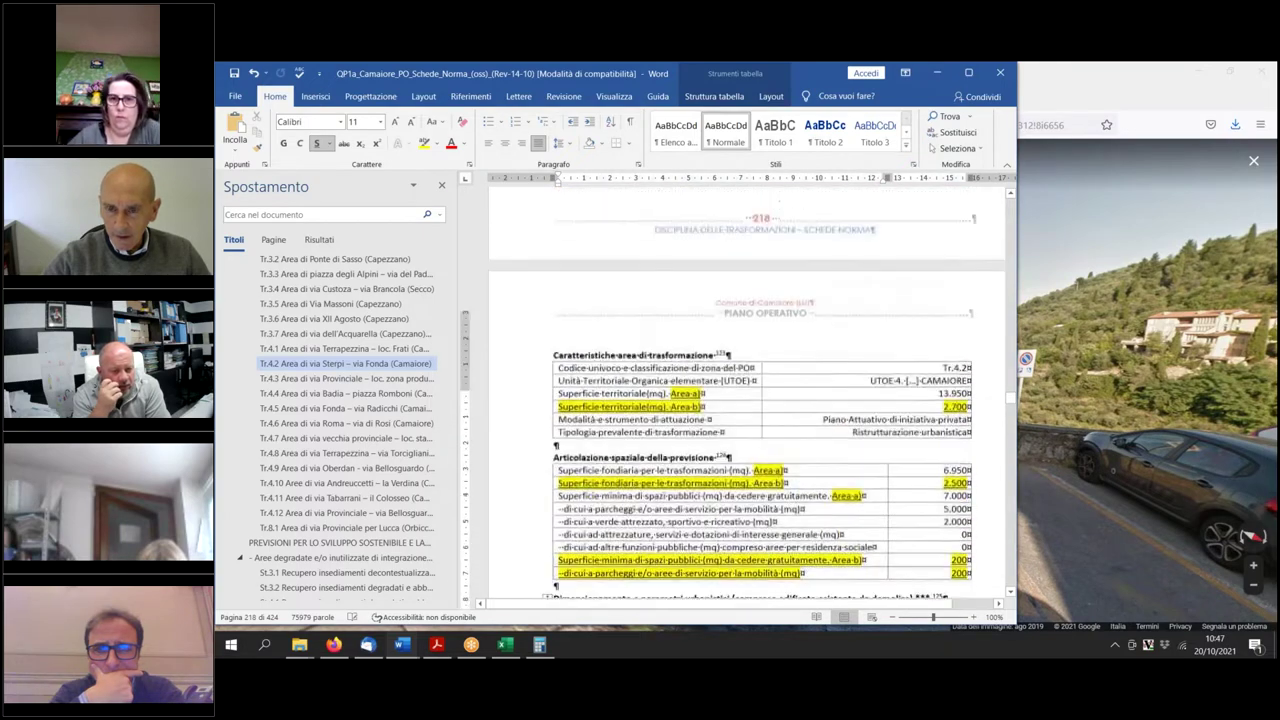
pyautogui.scroll(2, 873, 461)
pyautogui.scroll(-8, 873, 461)
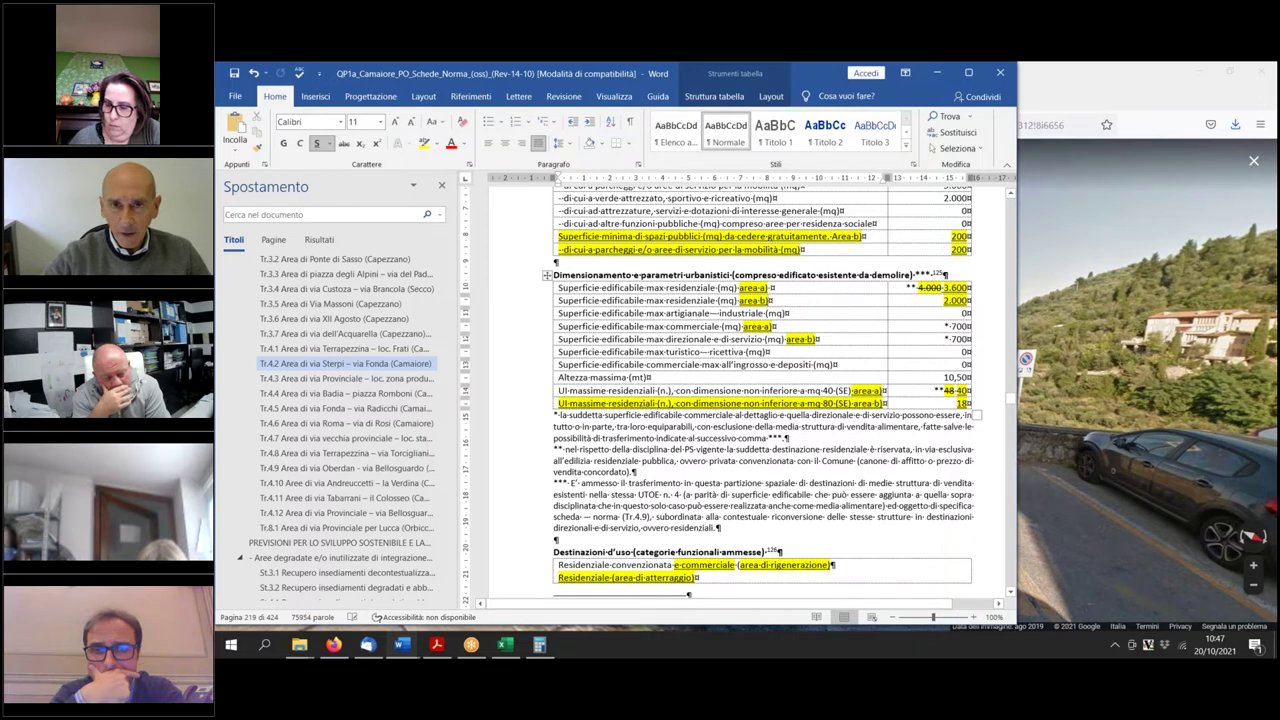
pyautogui.scroll(15, 760, 390)
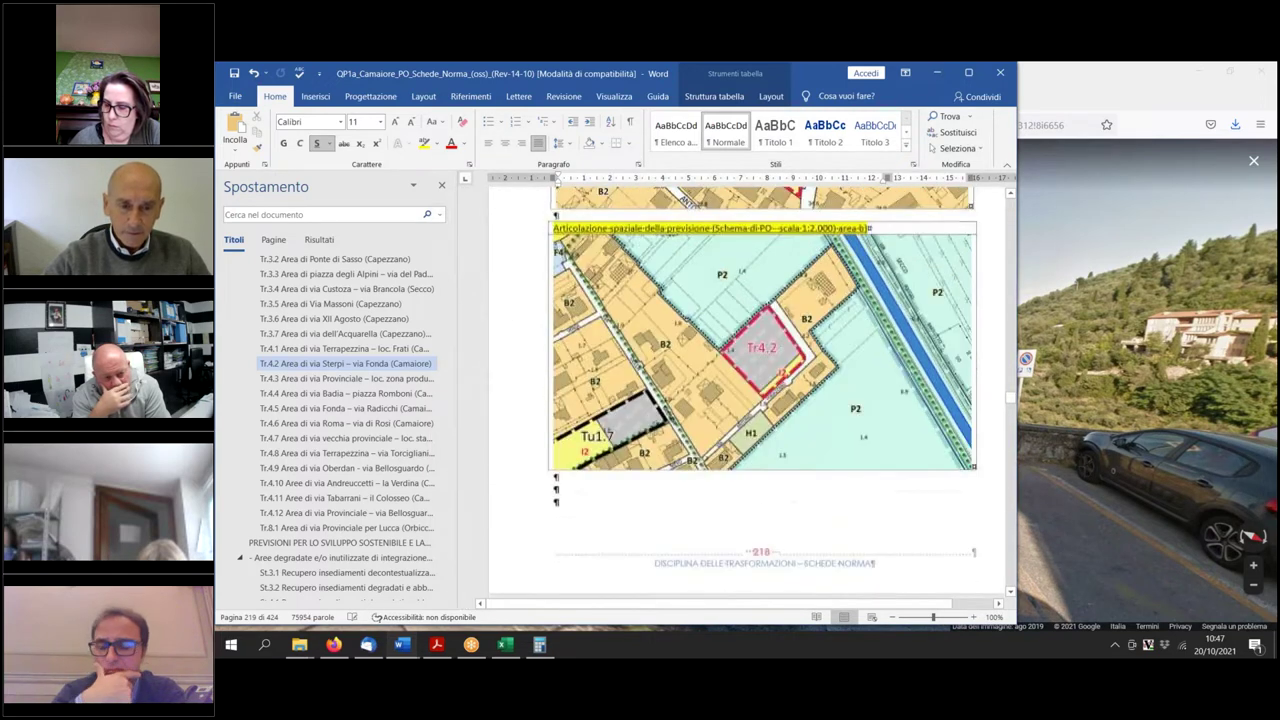
pyautogui.scroll(1, 761, 400)
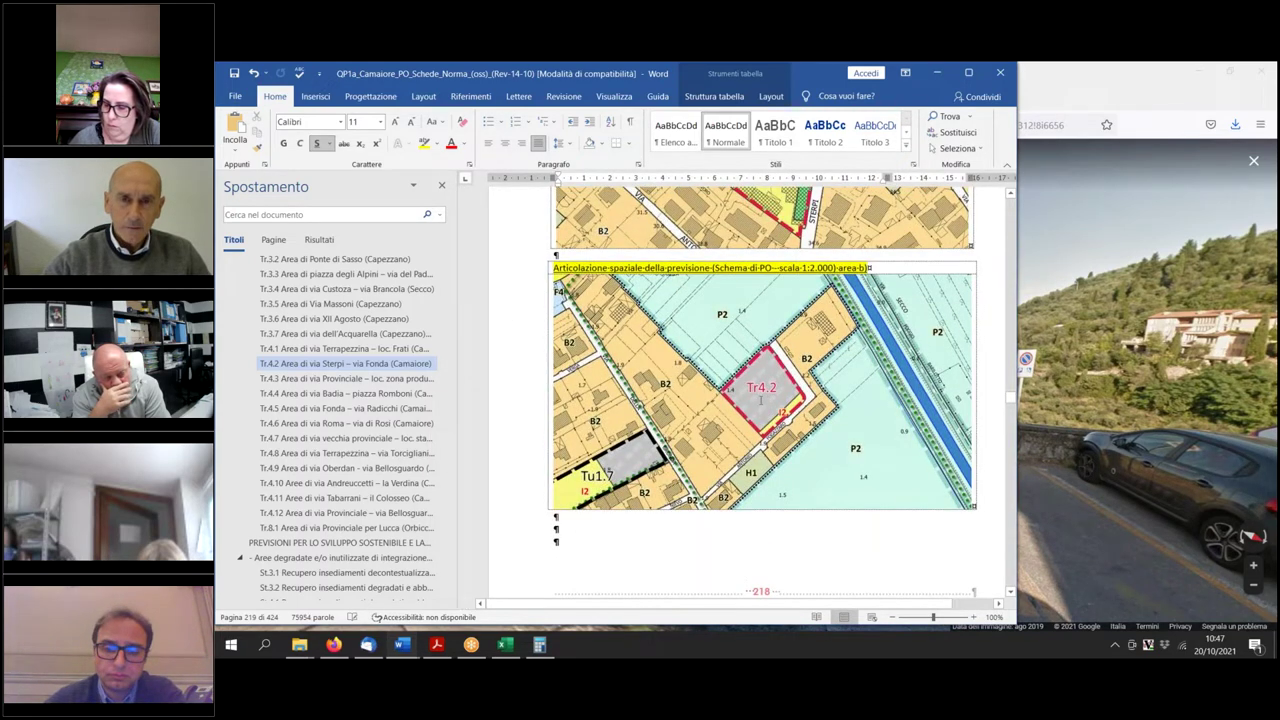
pyautogui.scroll(6, 761, 400)
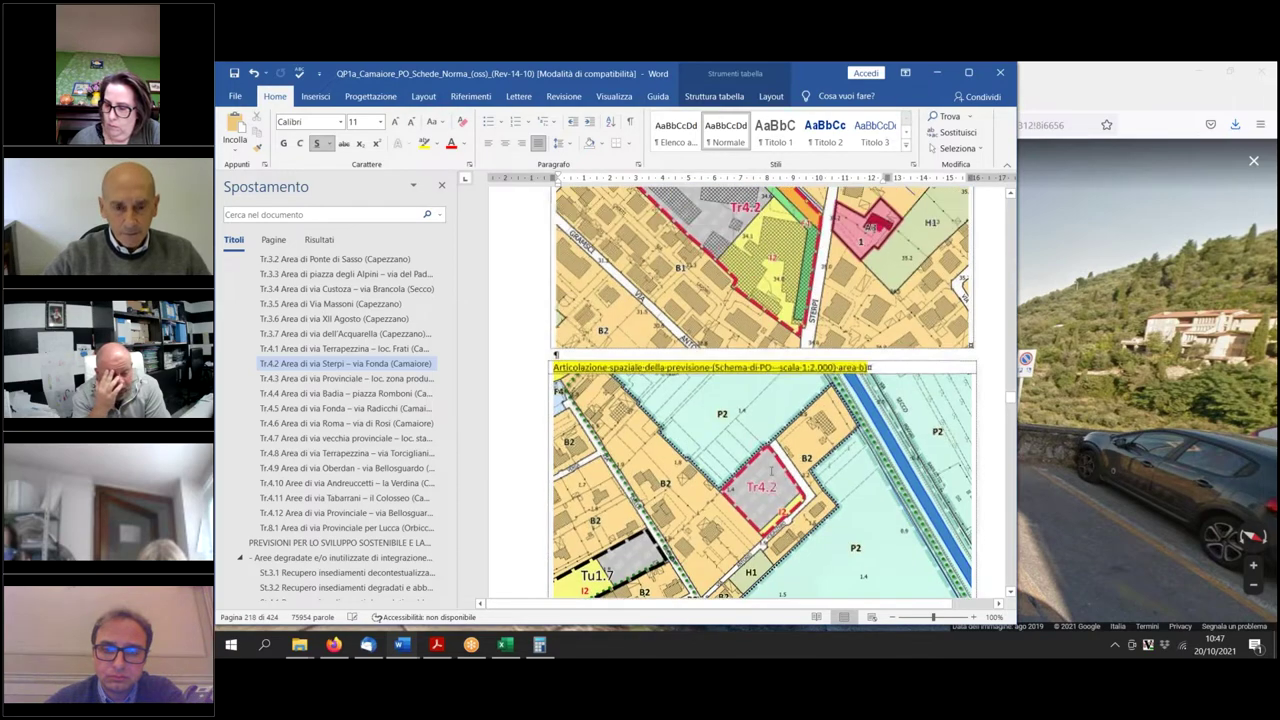
pyautogui.scroll(-7, 730, 403)
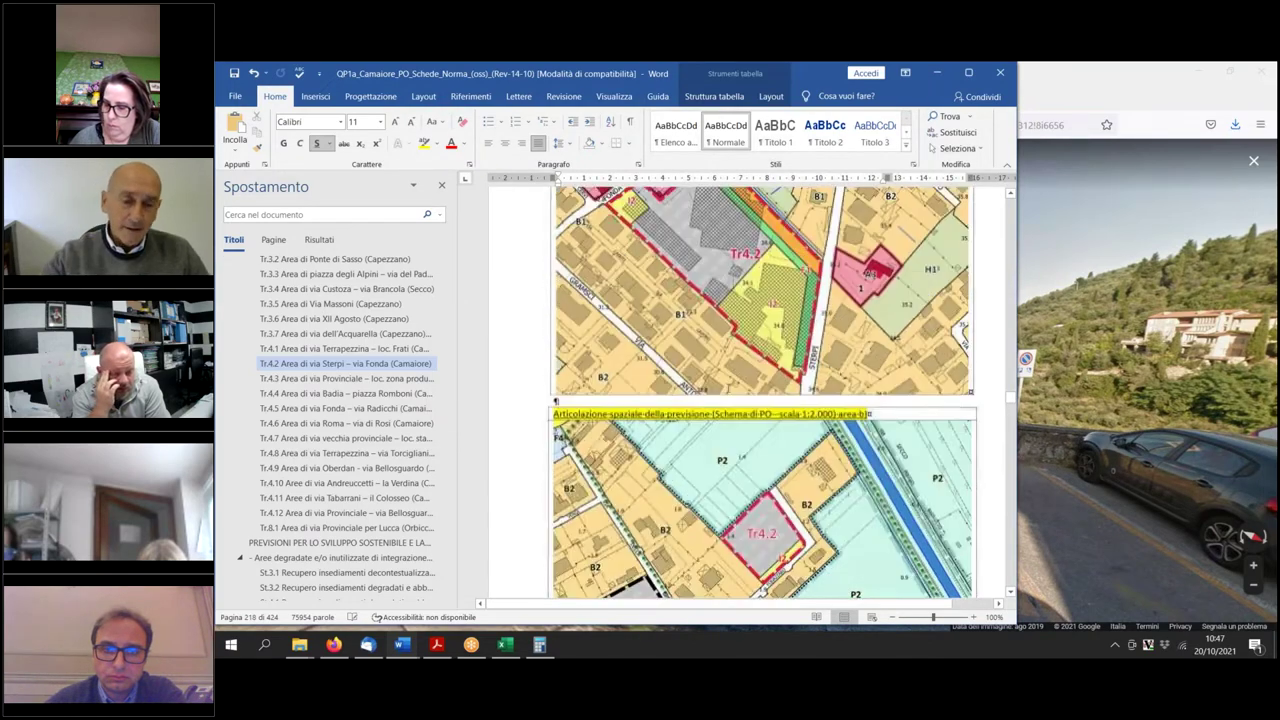
pyautogui.scroll(3, 730, 403)
pyautogui.scroll(-12, 730, 403)
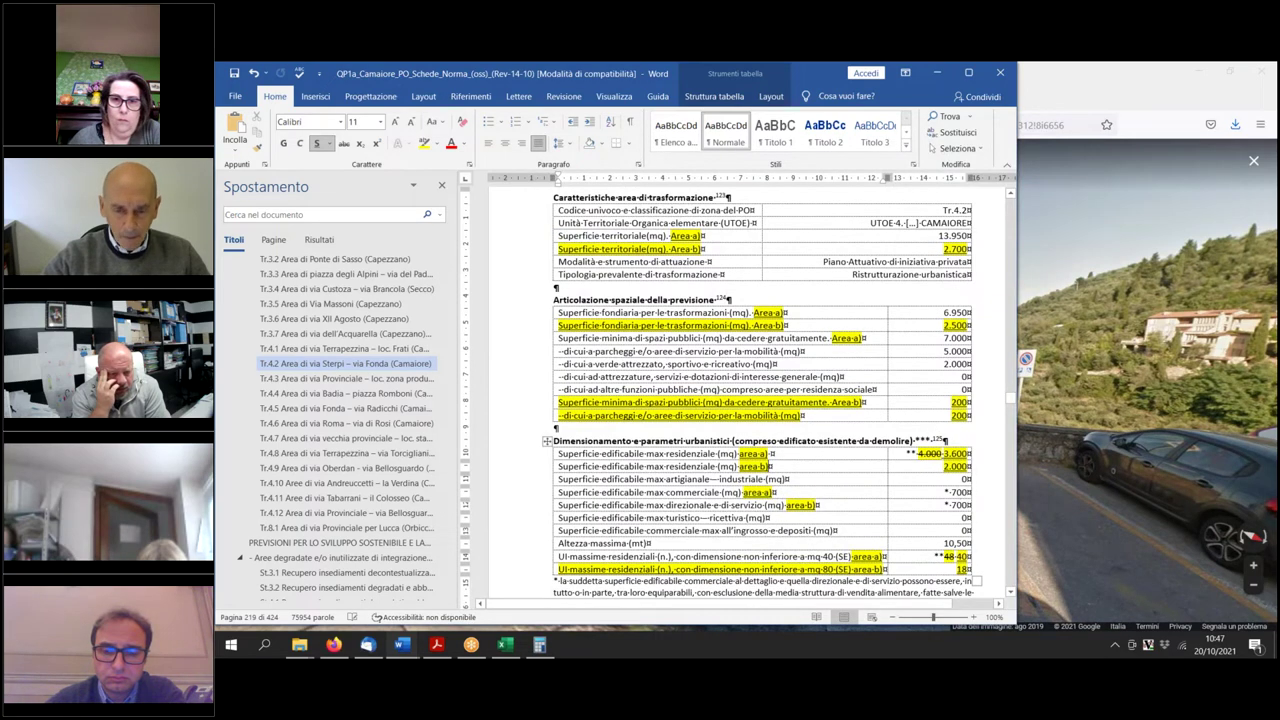
pyautogui.scroll(-2, 946, 432)
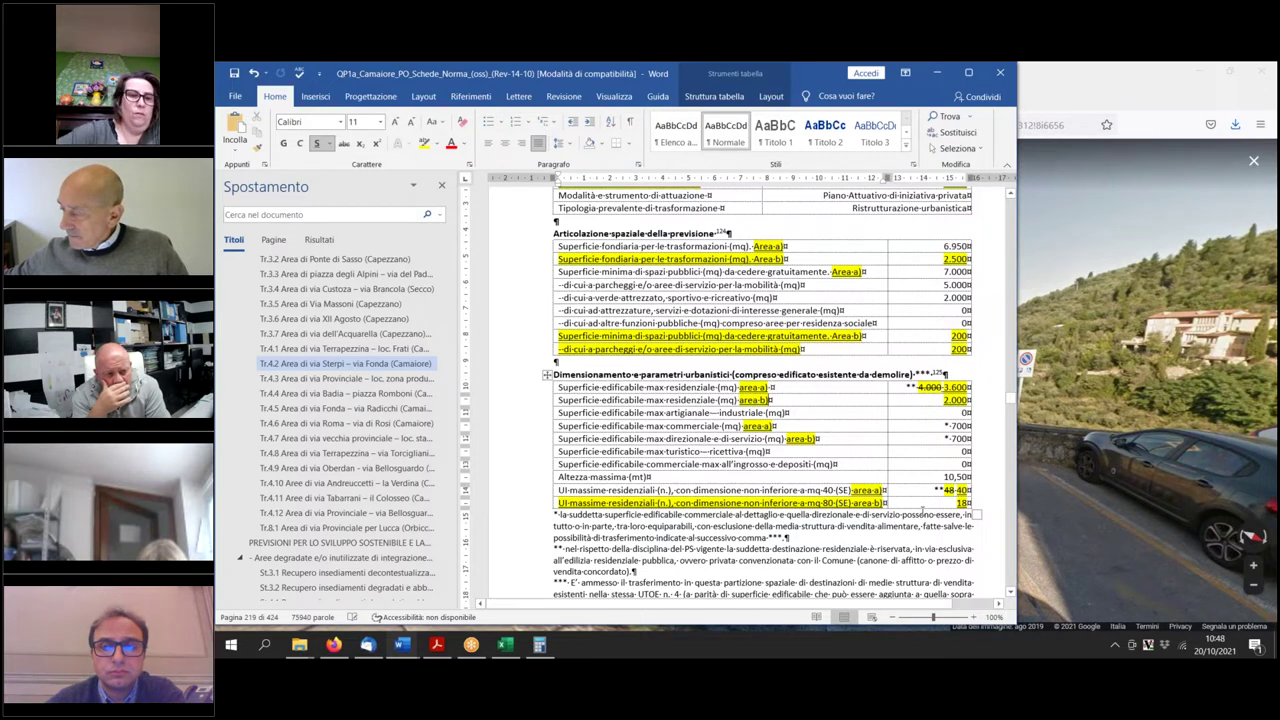
pyautogui.scroll(-3, 922, 510)
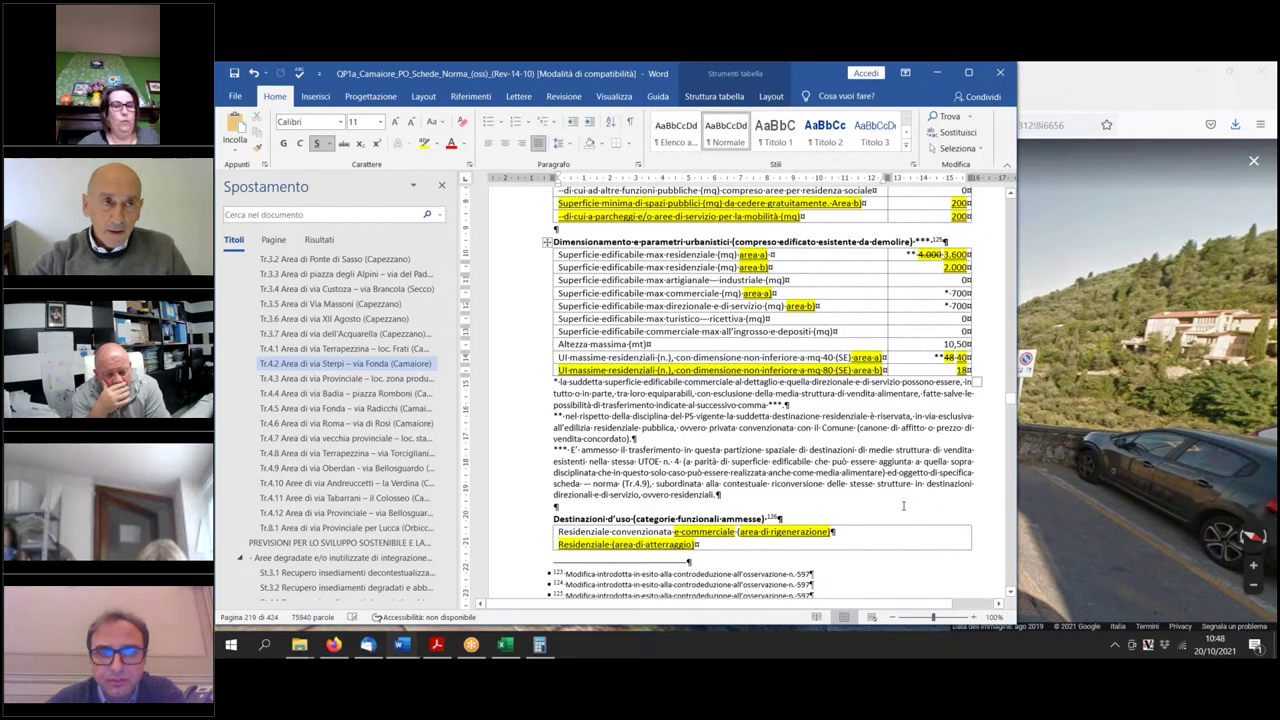
pyautogui.scroll(2, 902, 505)
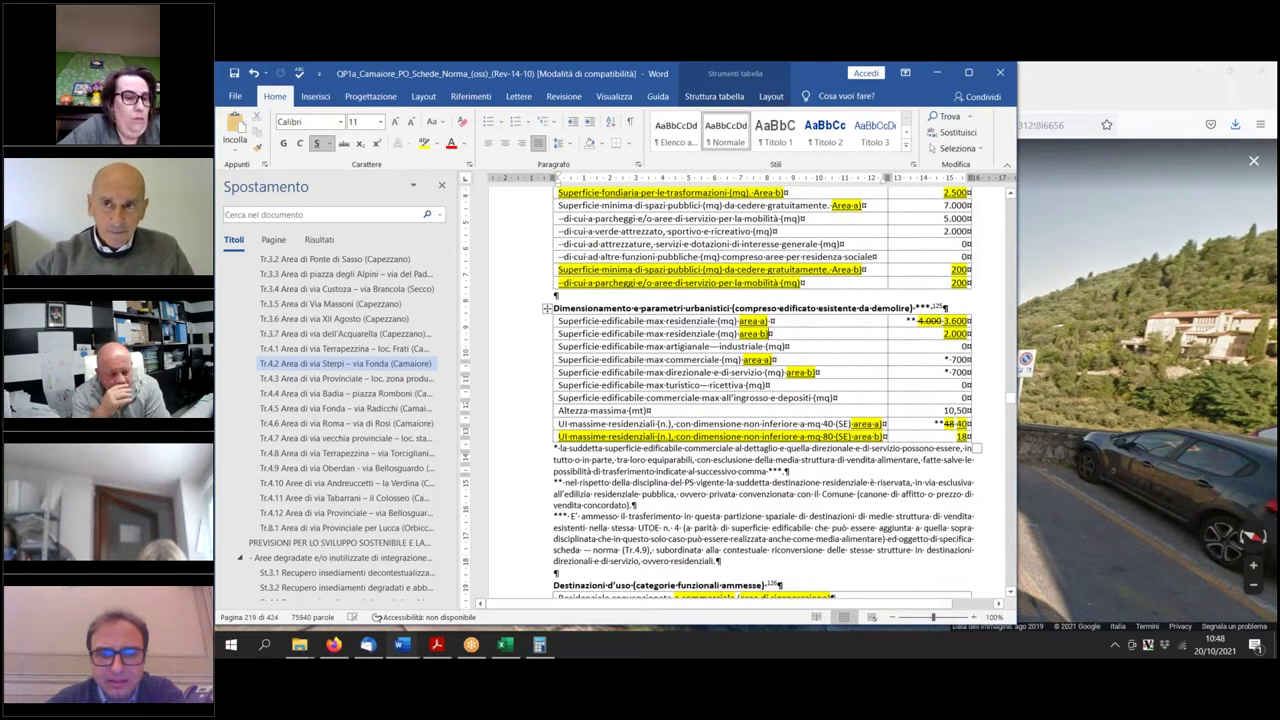
pyautogui.scroll(10, 902, 505)
pyautogui.scroll(-15, 881, 514)
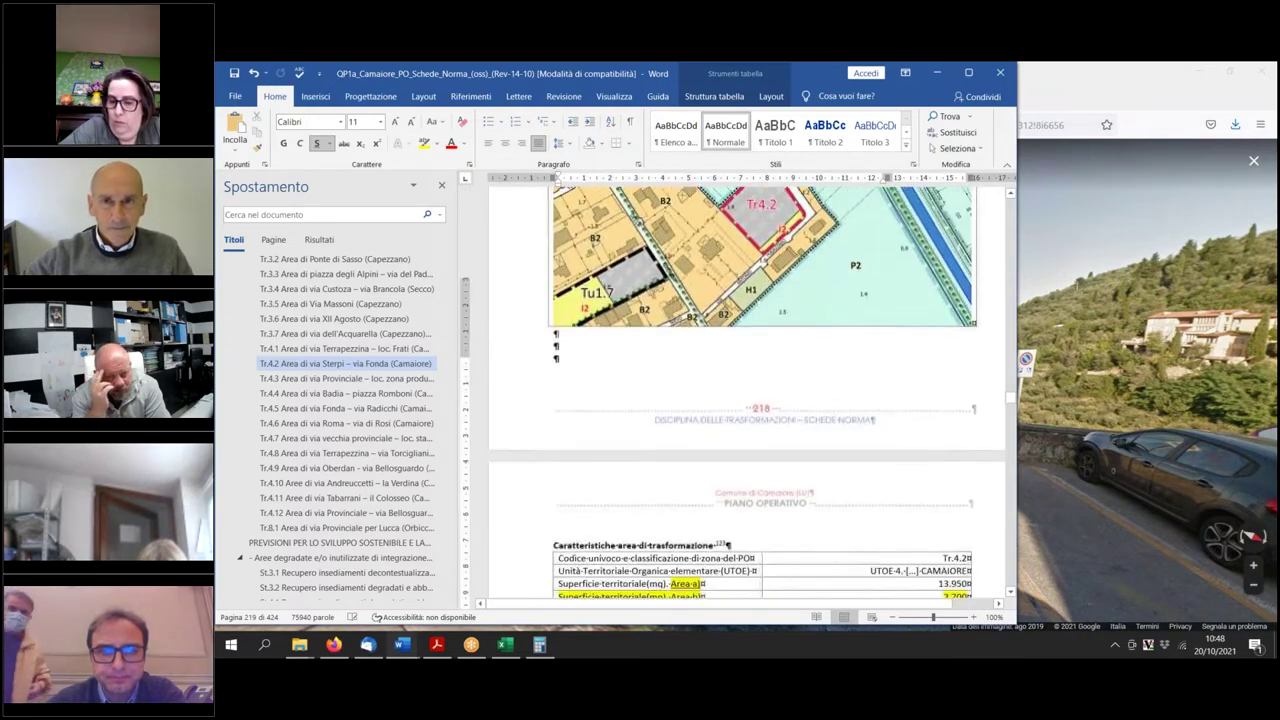
pyautogui.scroll(-6, 881, 514)
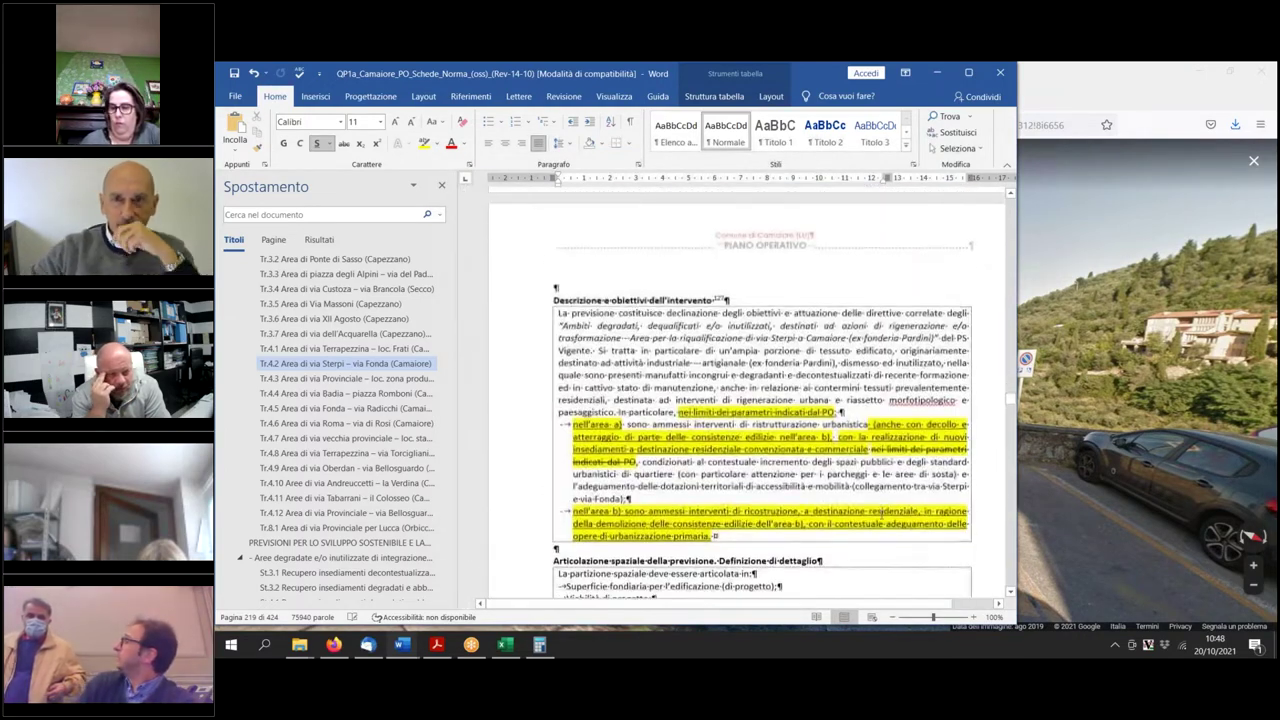
pyautogui.scroll(-2, 881, 511)
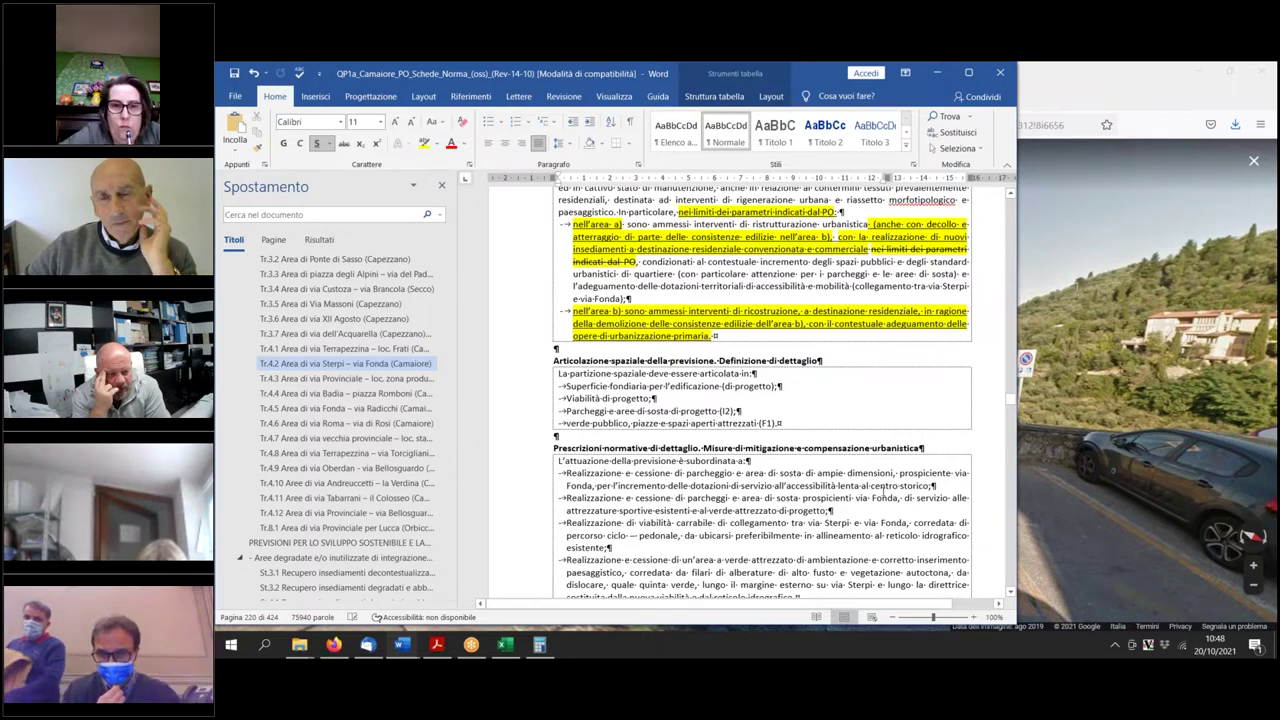
pyautogui.scroll(10, 884, 497)
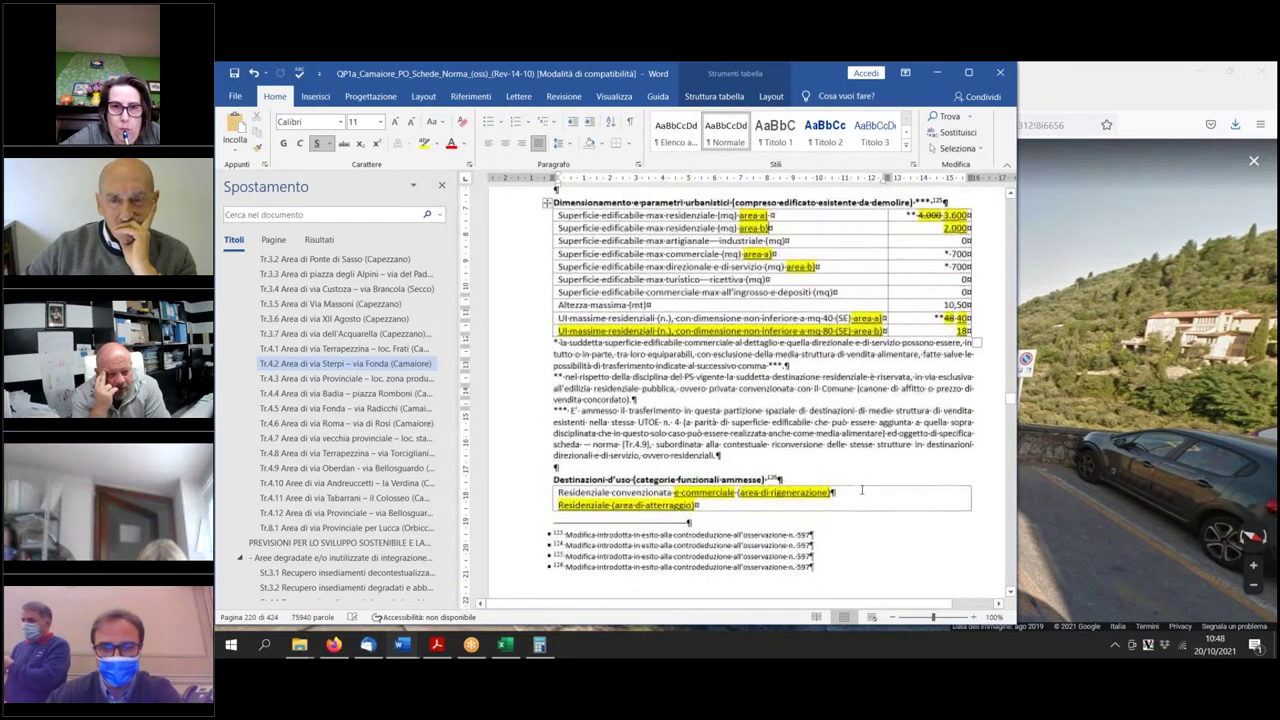
pyautogui.scroll(3, 687, 286)
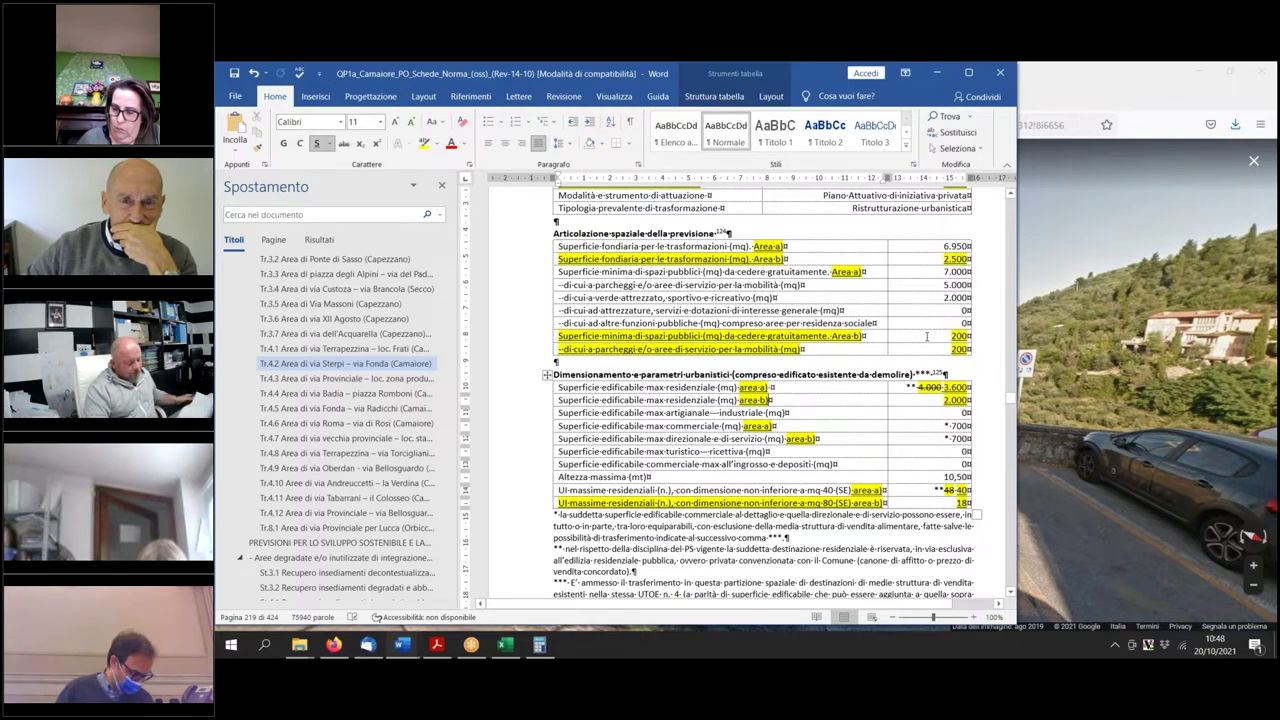
pyautogui.scroll(-15, 894, 441)
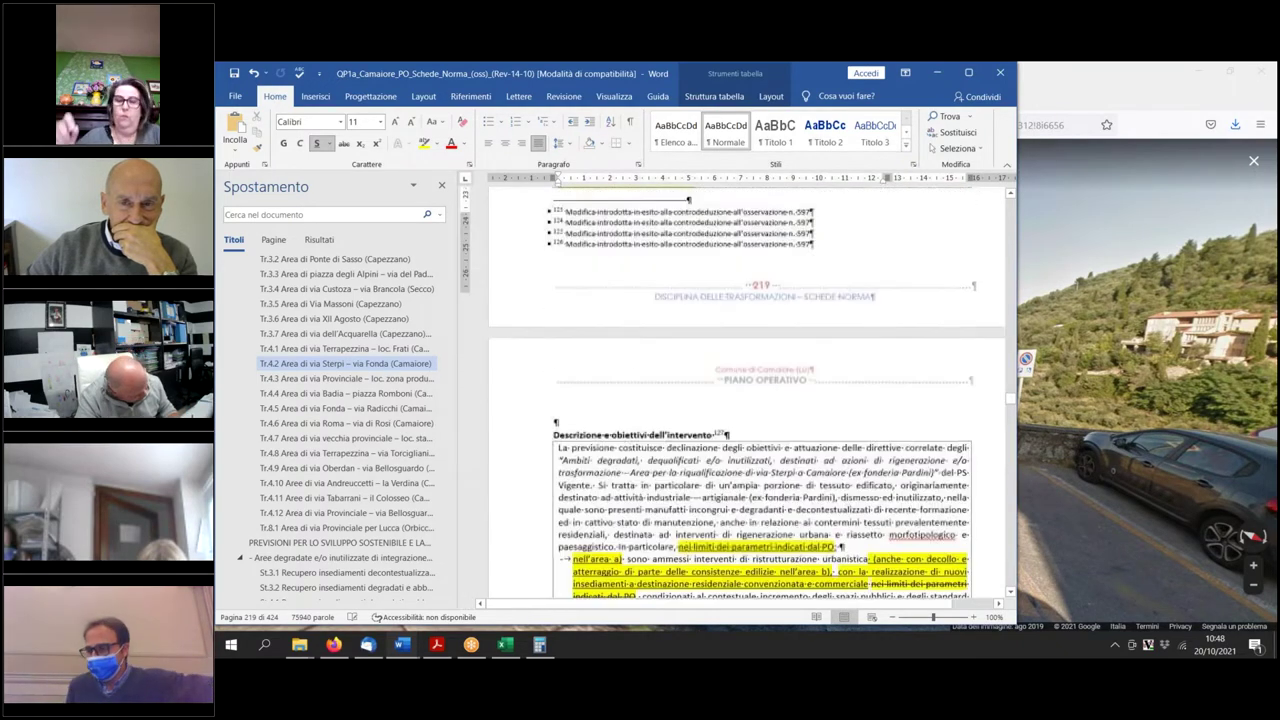
pyautogui.scroll(-6, 880, 463)
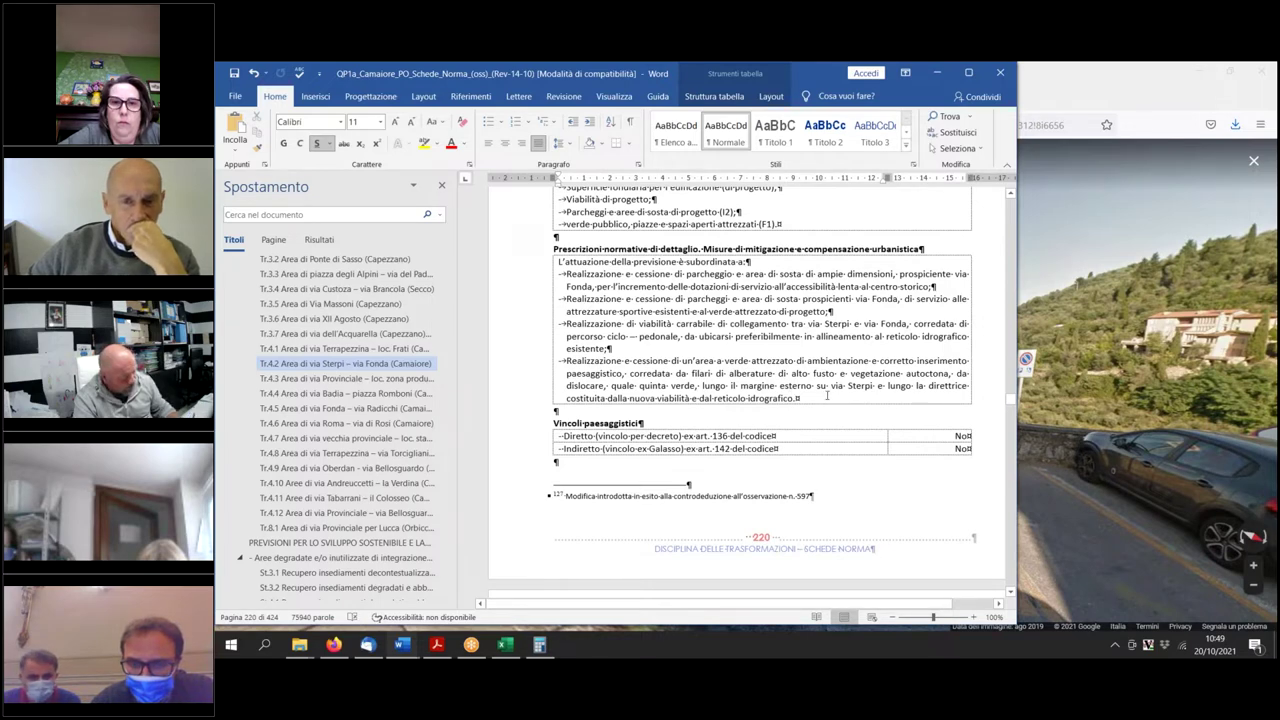
pyautogui.scroll(2, 820, 404)
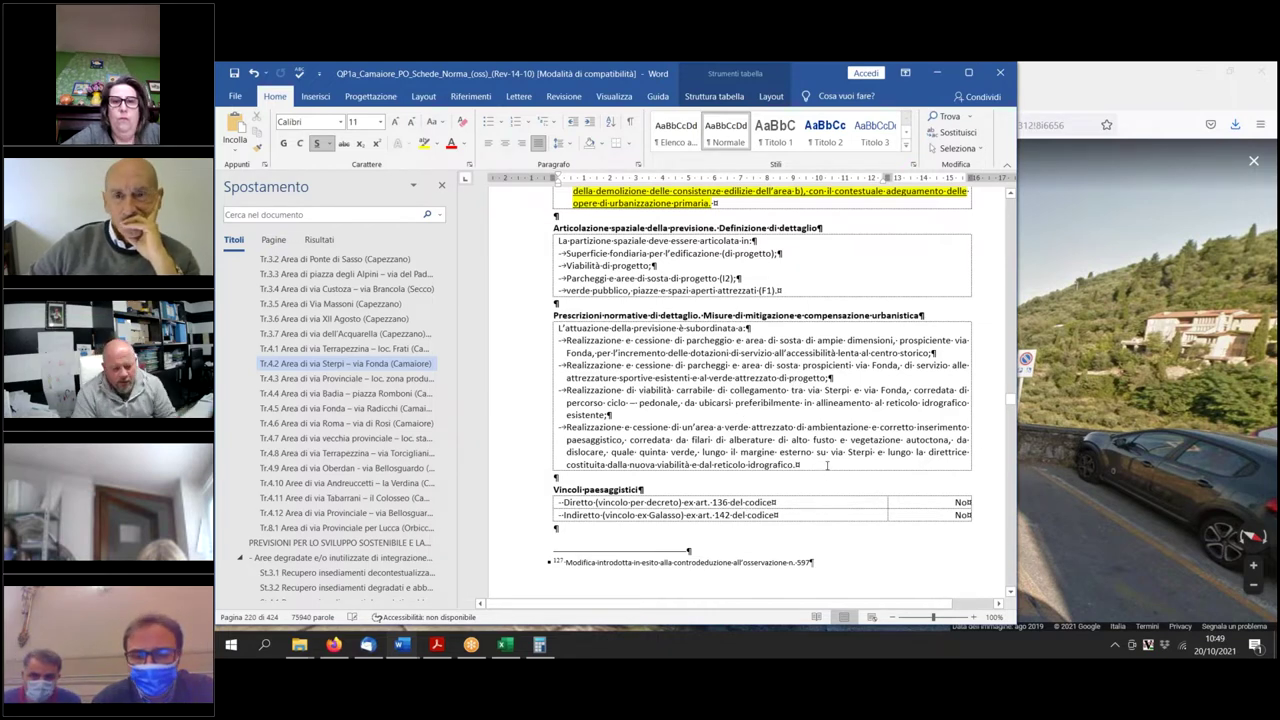
pyautogui.scroll(3, 822, 465)
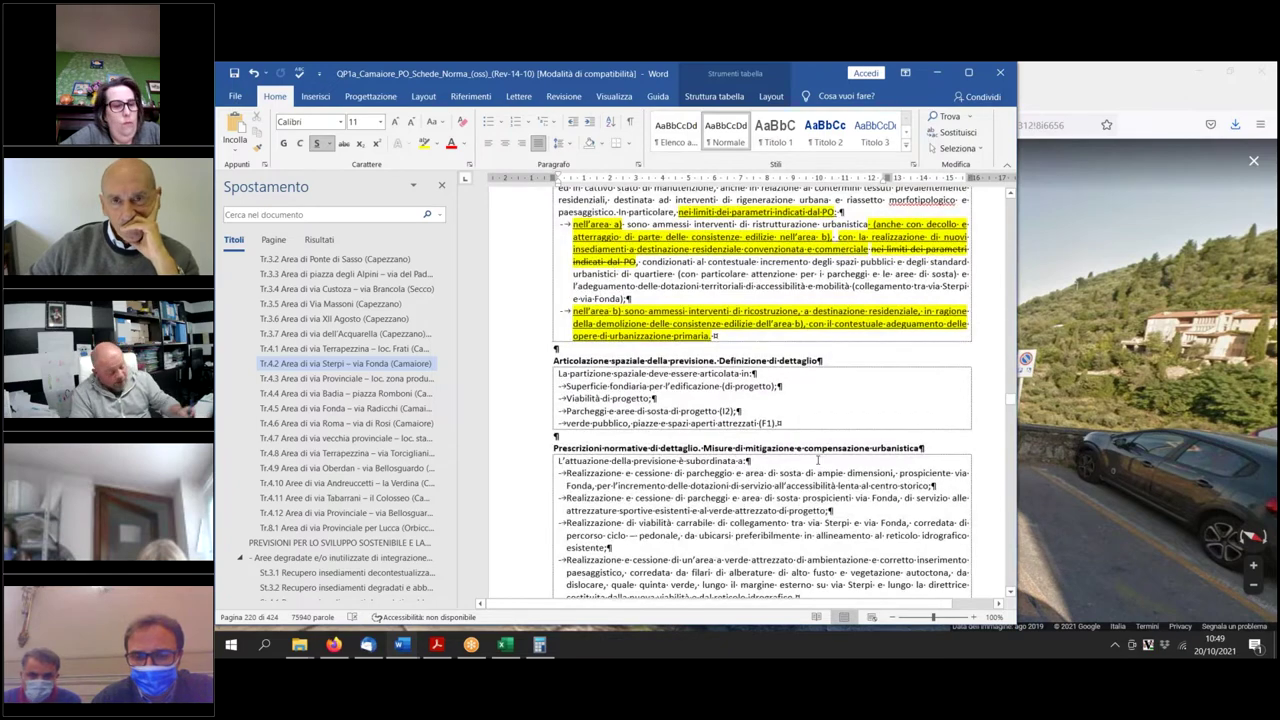
pyautogui.scroll(-3, 818, 461)
pyautogui.scroll(10, 813, 467)
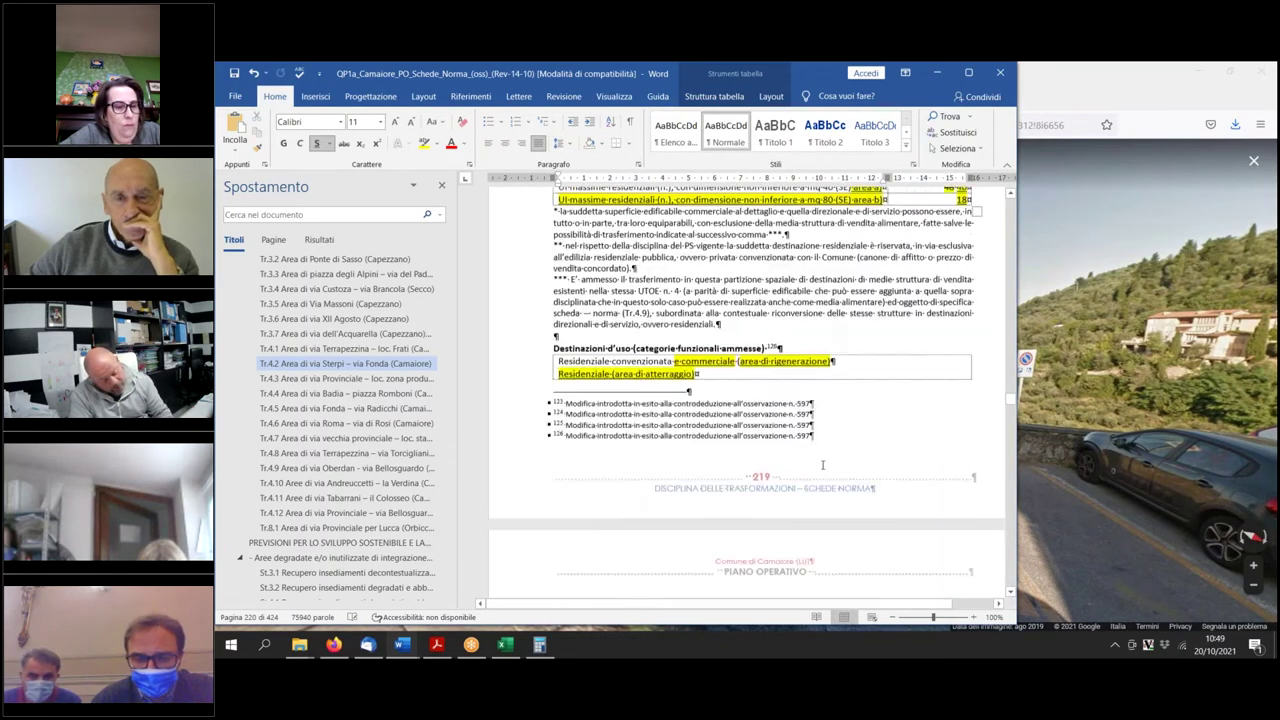
pyautogui.scroll(-3, 834, 474)
pyautogui.scroll(-15, 800, 437)
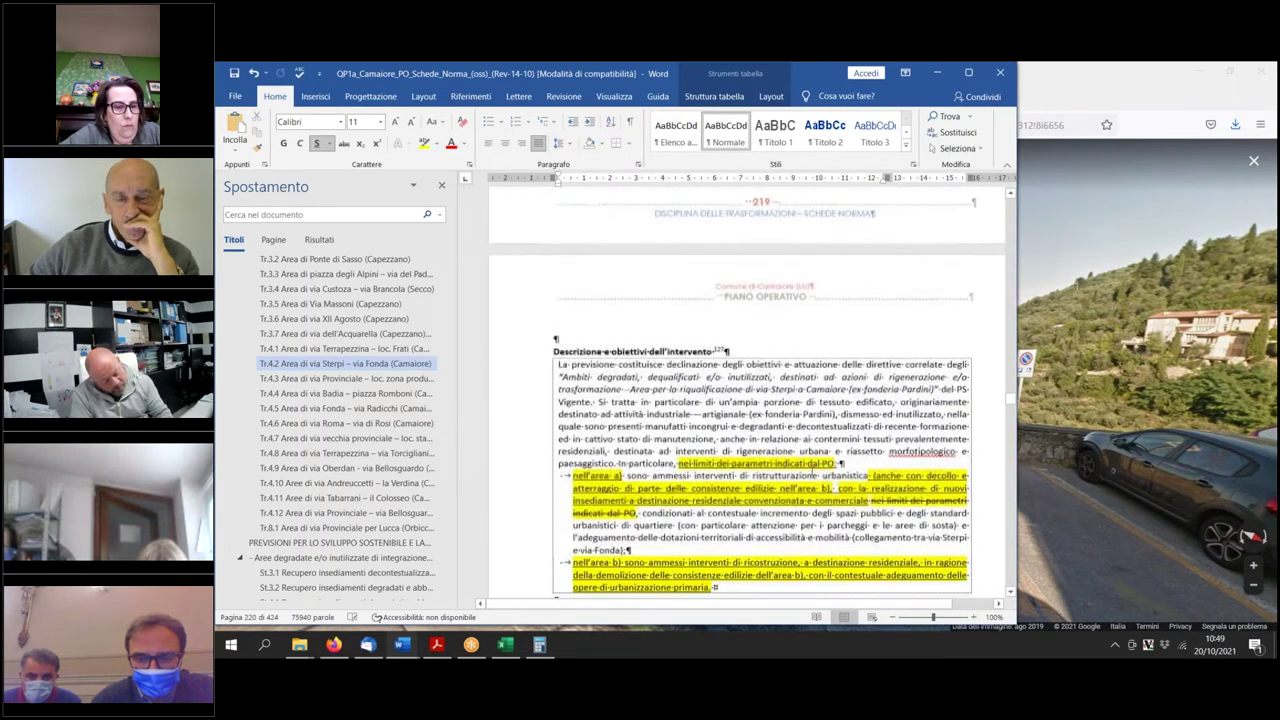
# End the idrografico bullet with ';' and start a new bullet beginning 'Realizzazione'.
pyautogui.click(800, 437)
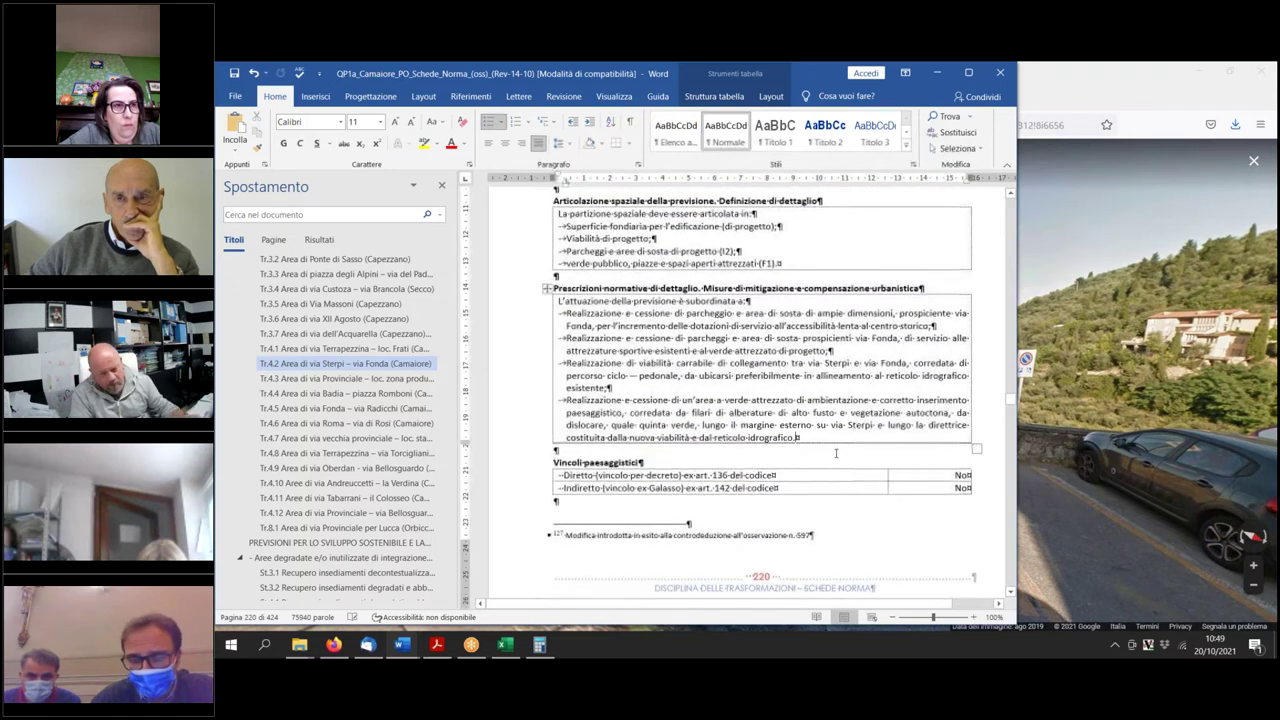
pyautogui.press('BackSpace')
pyautogui.write(';')
pyautogui.press('Return')
pyautogui.write('Realizzazion')
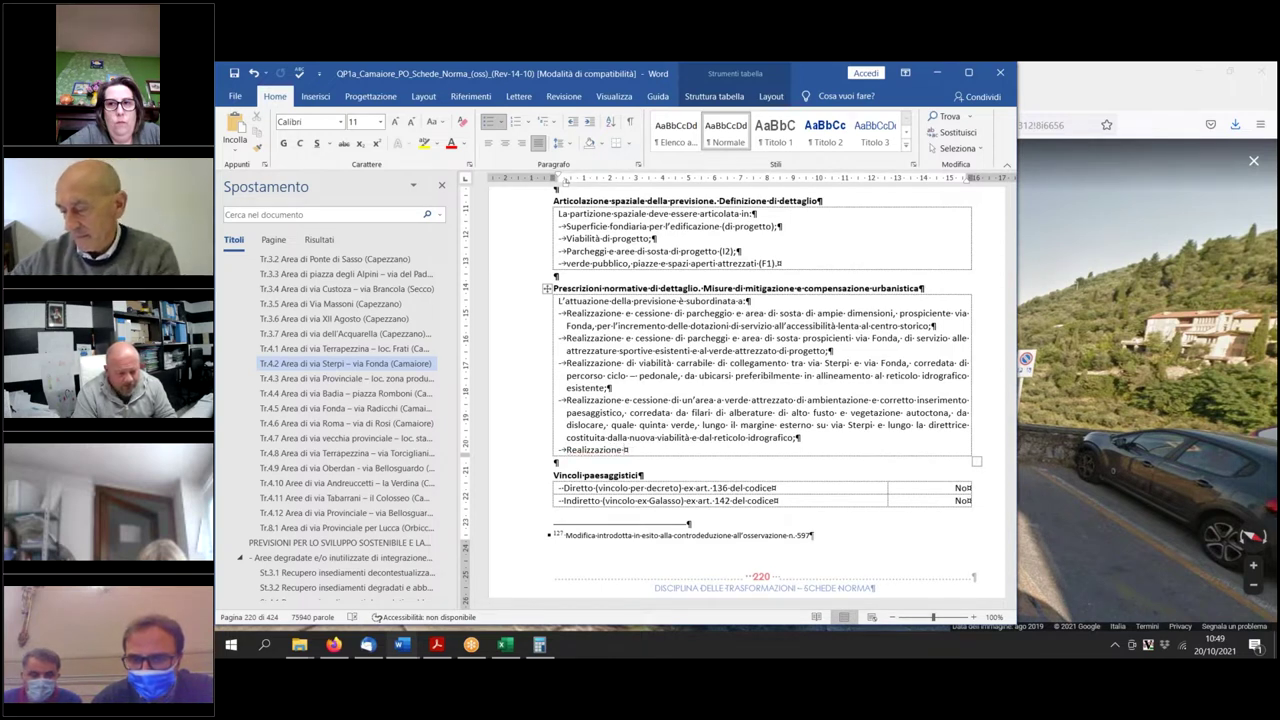
pyautogui.write('e')
# Fill the new bullet with the copied via Fonda parking text, deleting the duplicated 'Realizzazione'.
pyautogui.moveTo(831, 351); pyautogui.dragTo(566, 339)
pyautogui.hotkey('ctrl', 'c')
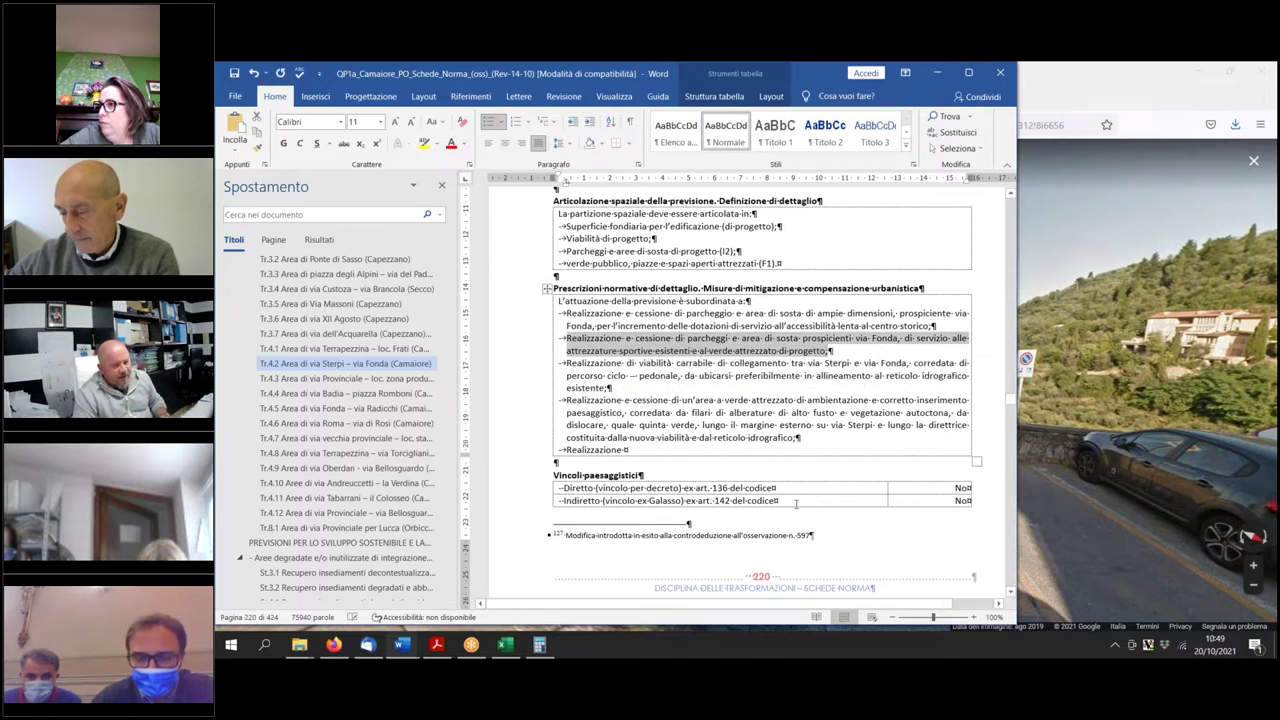
pyautogui.click(645, 451)
pyautogui.hotkey('ctrl', 'v')
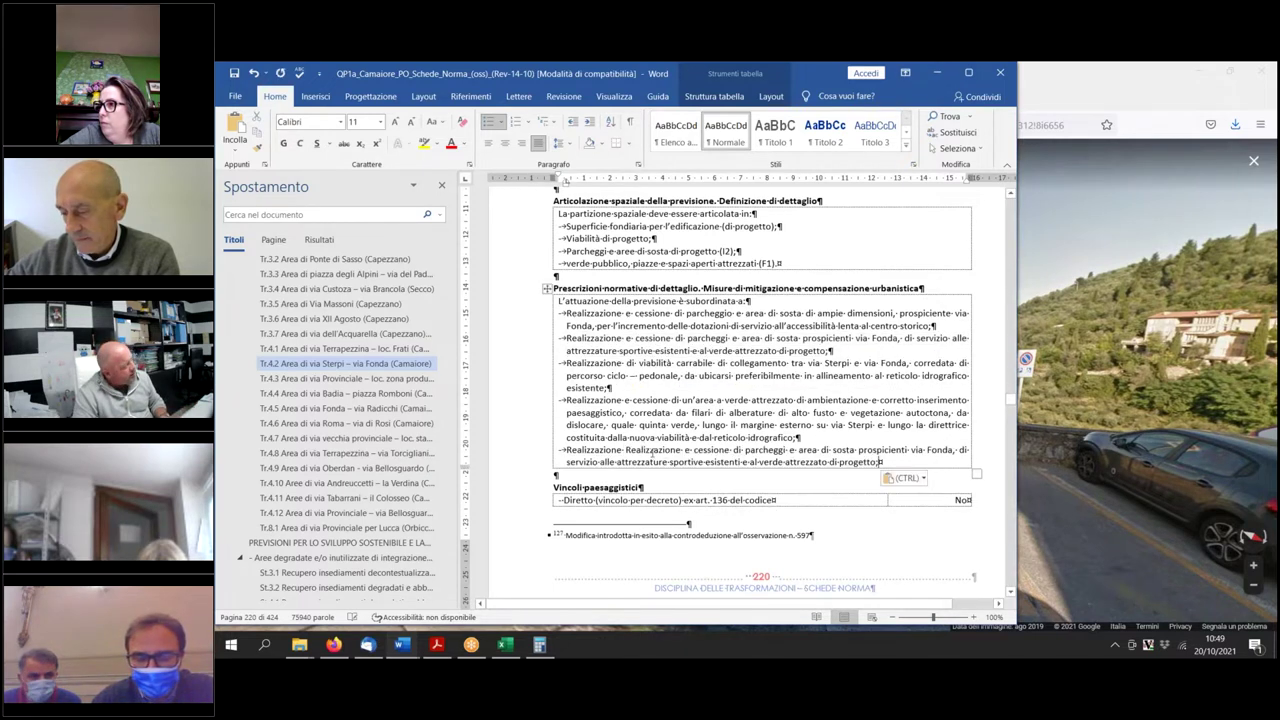
pyautogui.moveTo(682, 450); pyautogui.dragTo(628, 451)
pyautogui.press('Delete')
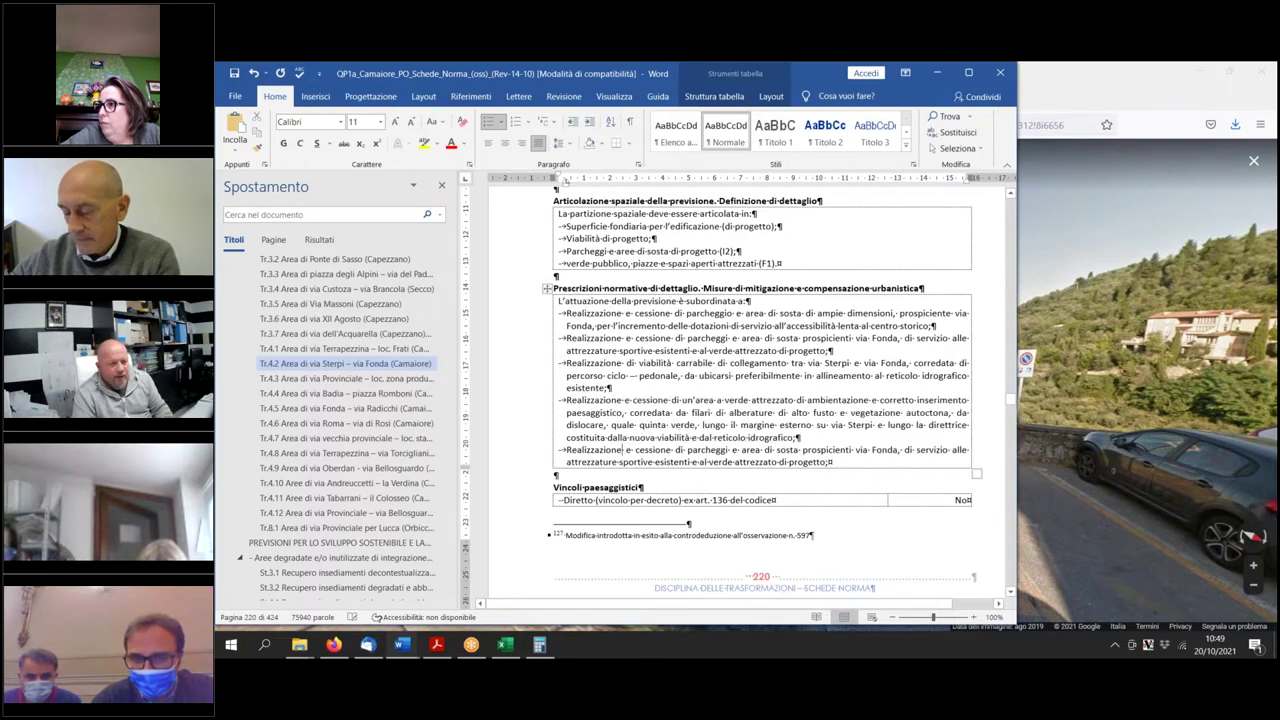
pyautogui.scroll(15, 737, 442)
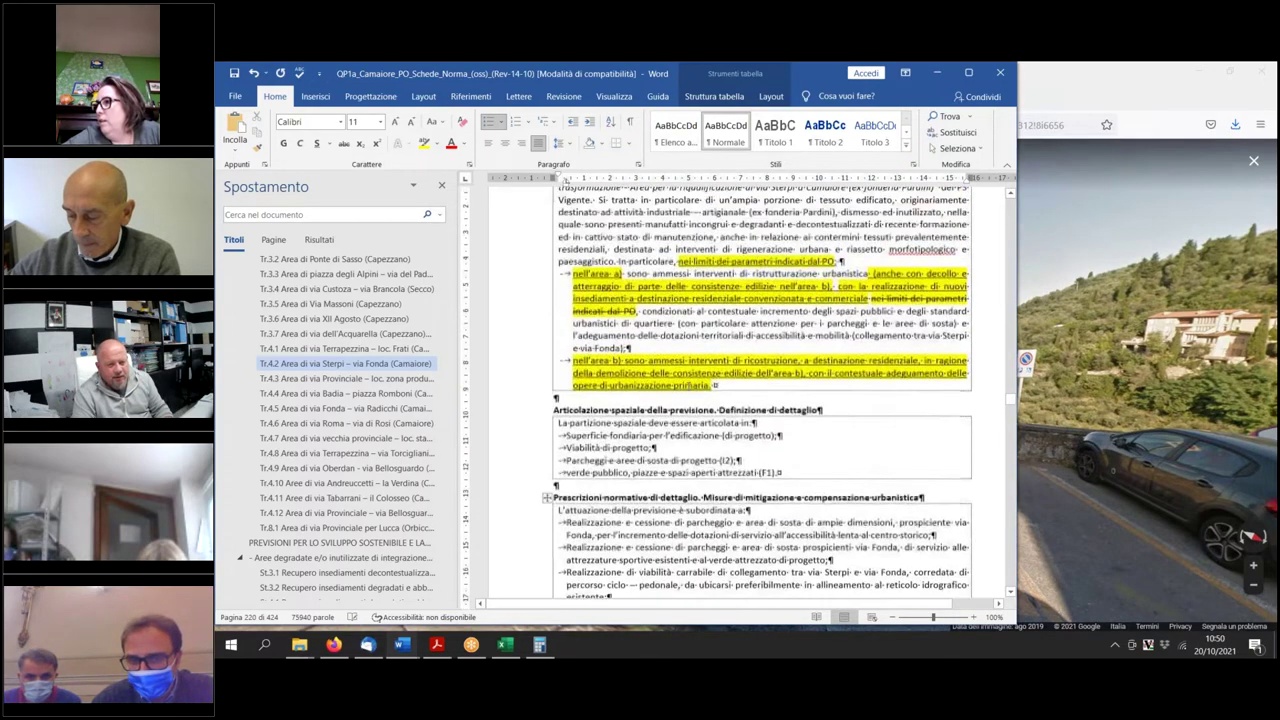
# Look over the area b) Schema di PO map and set the document zoom to 120%.
pyautogui.scroll(10, 782, 413)
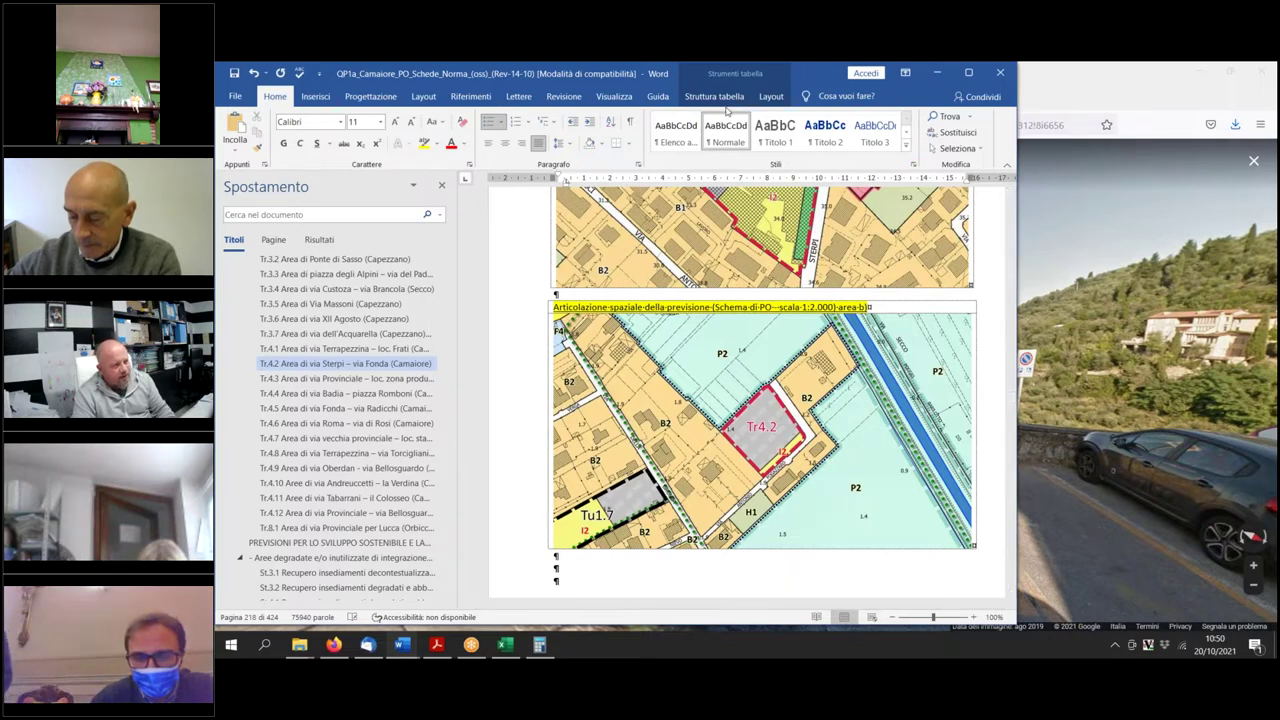
pyautogui.click(614, 97)
pyautogui.click(690, 128)
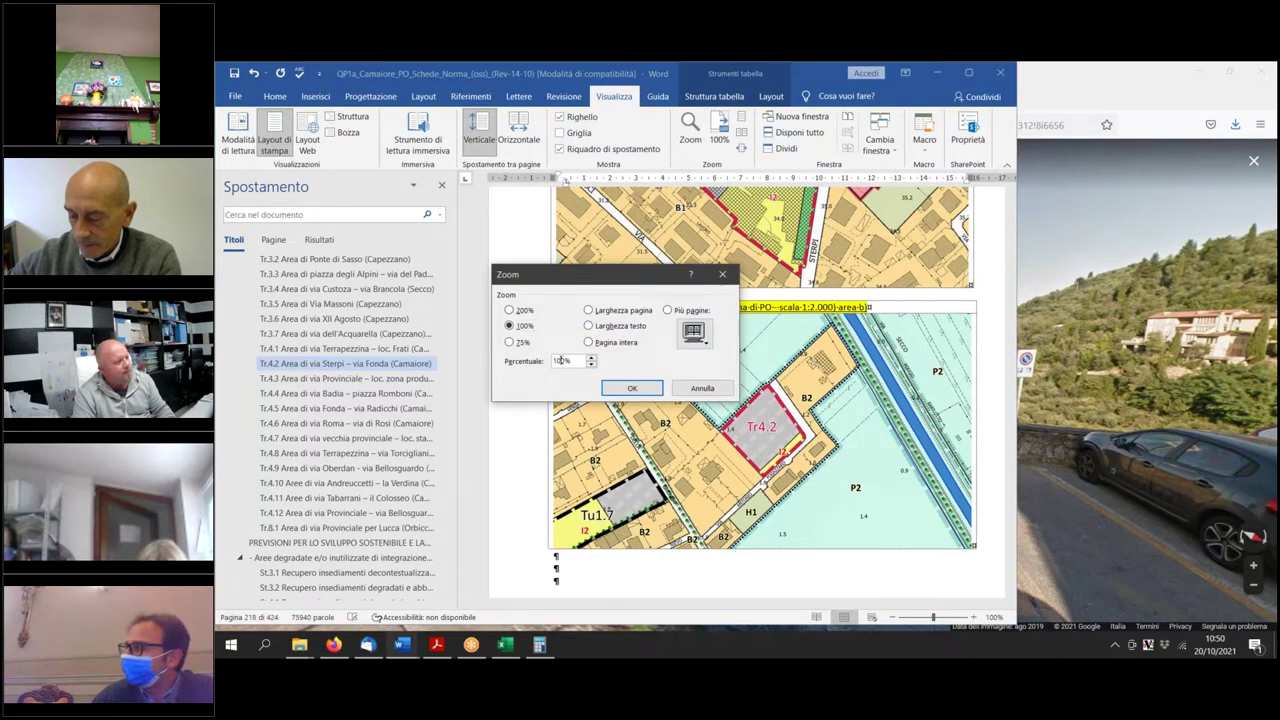
pyautogui.doubleClick(562, 360)
pyautogui.write('120')
pyautogui.click(632, 388)
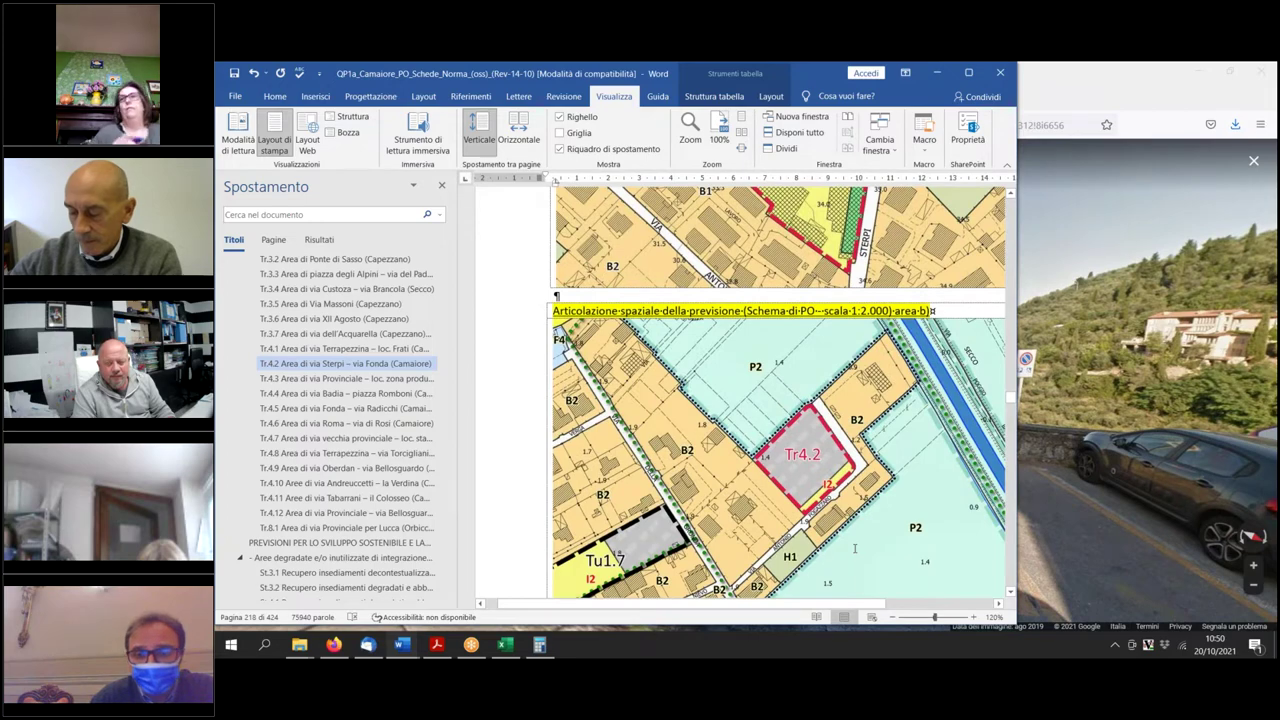
pyautogui.scroll(10, 855, 548)
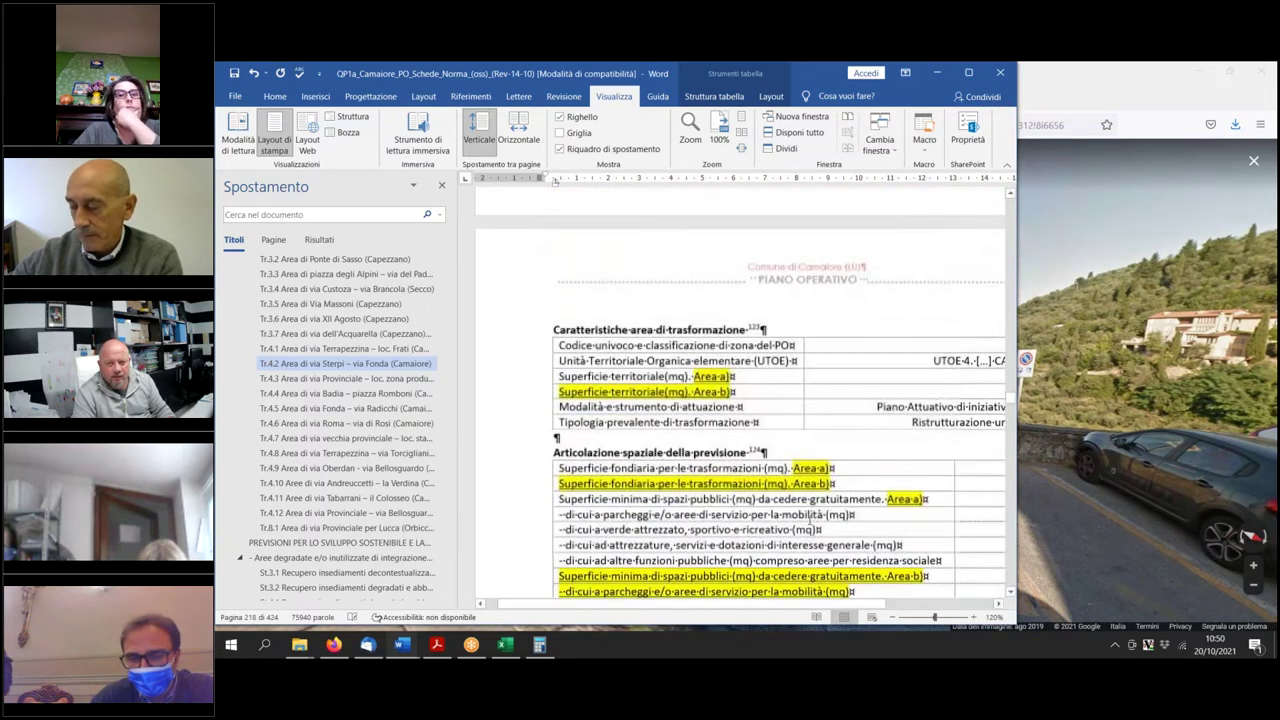
pyautogui.scroll(-15, 810, 517)
# Replace 'via Fonda…' with 'via Fogazzaro, comprensiva dell'integrazione delle opere di urbanizzazione primaria'.
pyautogui.scroll(-10, 803, 531)
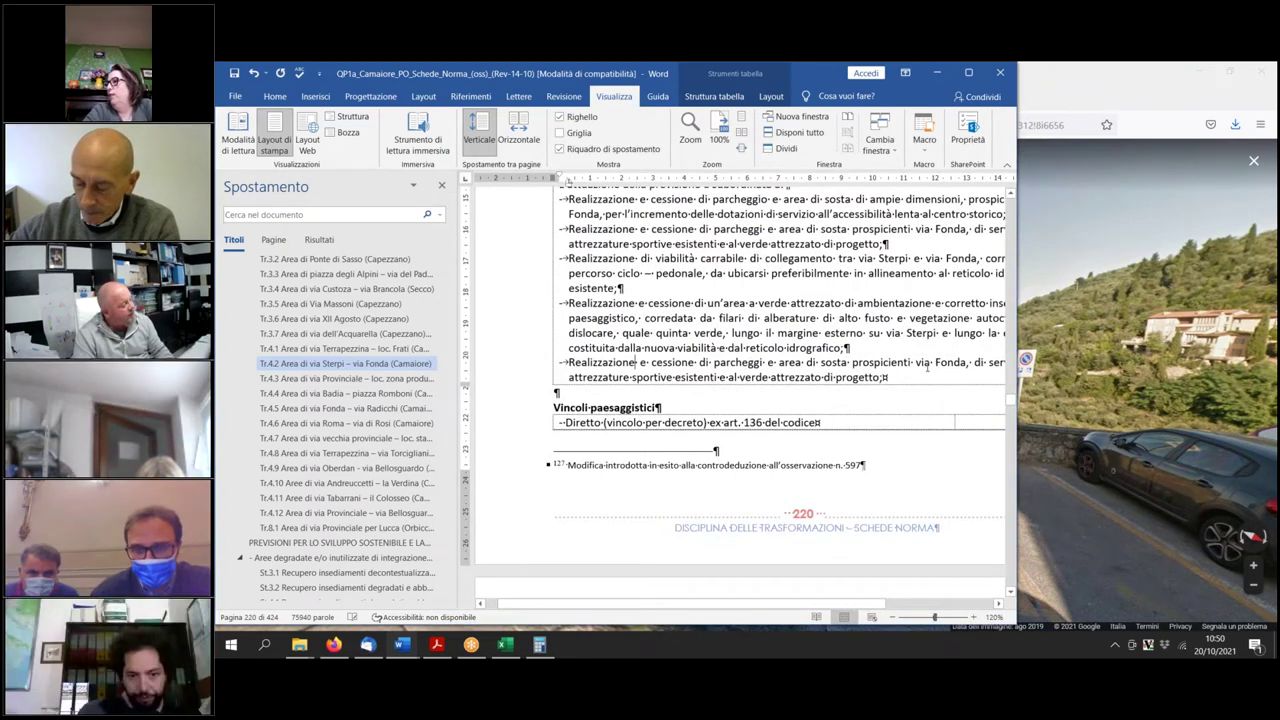
pyautogui.moveTo(928, 369); pyautogui.dragTo(964, 391)
pyautogui.write('via Fogazar')
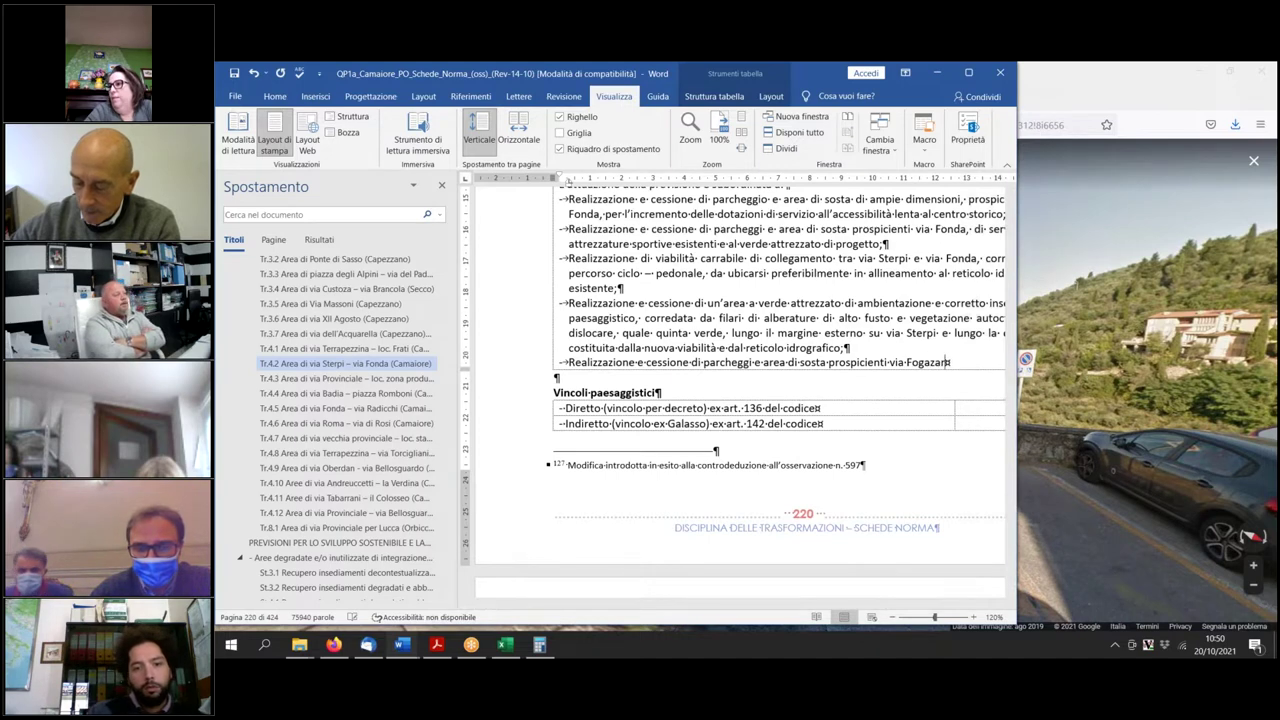
pyautogui.press('BackSpace')
pyautogui.press('BackSpace')
pyautogui.write('zaro, compren')
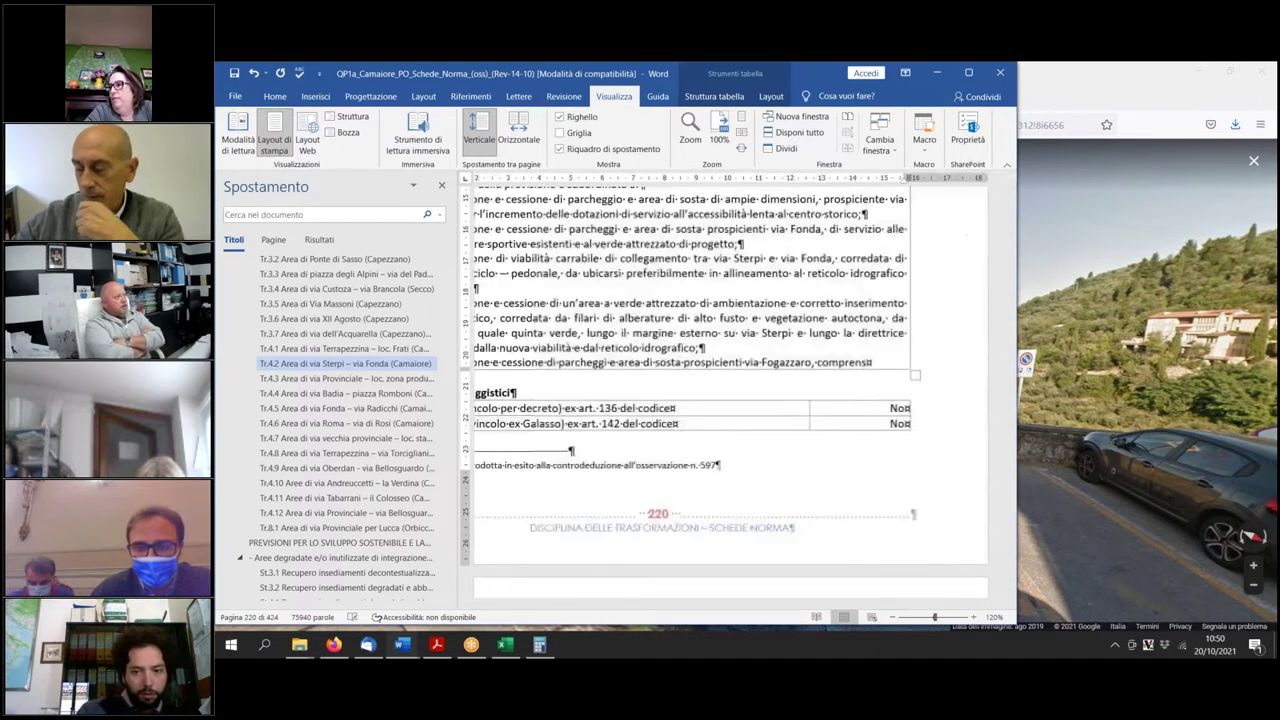
pyautogui.write("siva dell'integrazione delle")
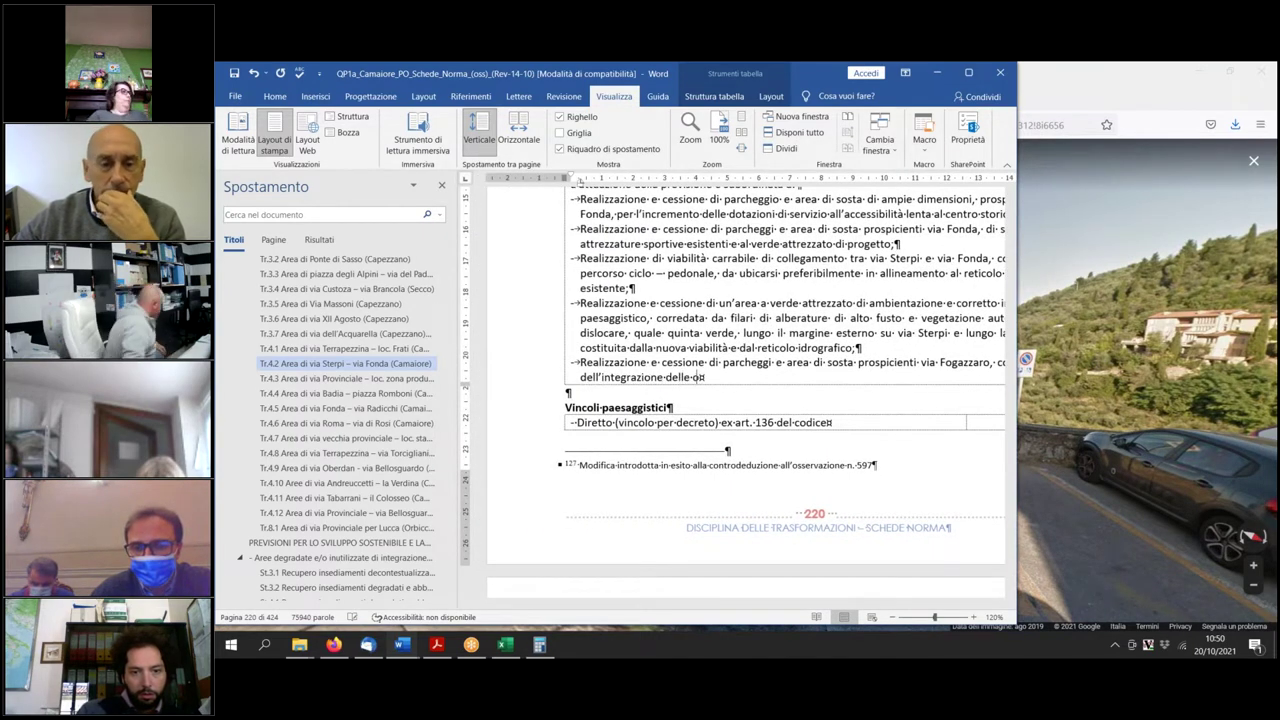
pyautogui.write(' opere di urbanizzazione primaria.')
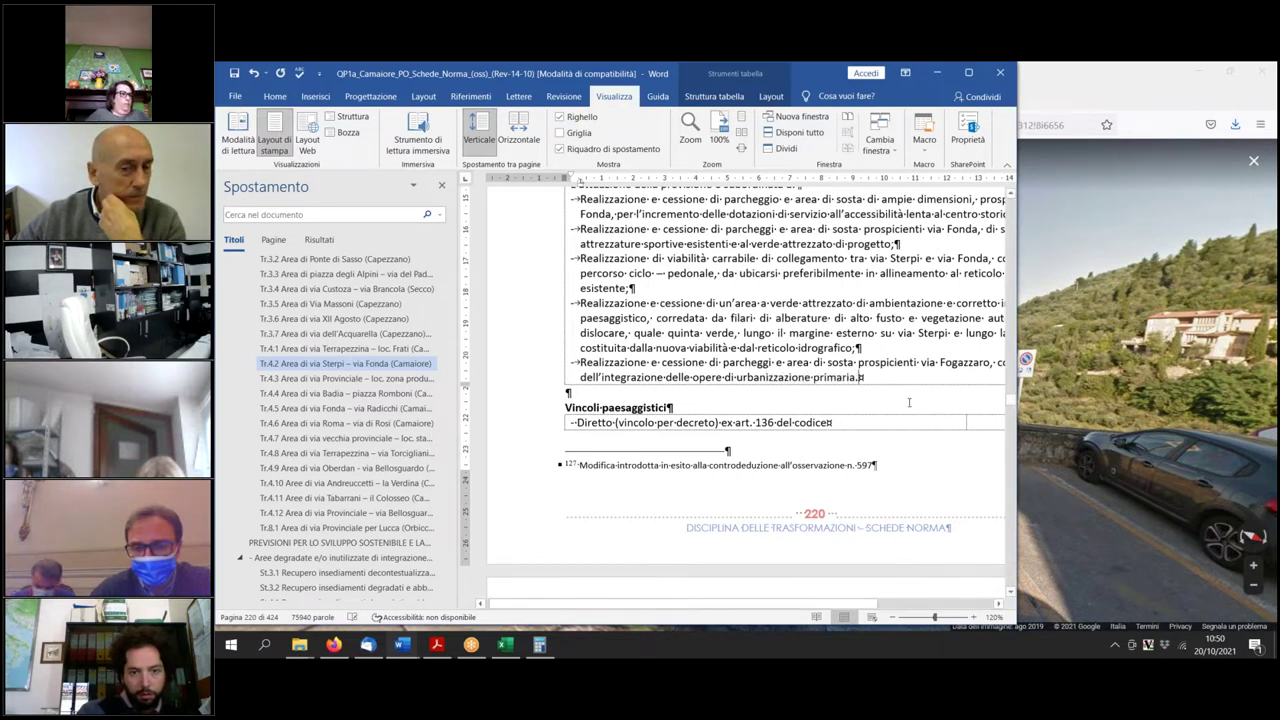
# Underline the via Fogazzaro parking bullet and highlight it in yellow.
pyautogui.moveTo(890, 381); pyautogui.dragTo(578, 362)
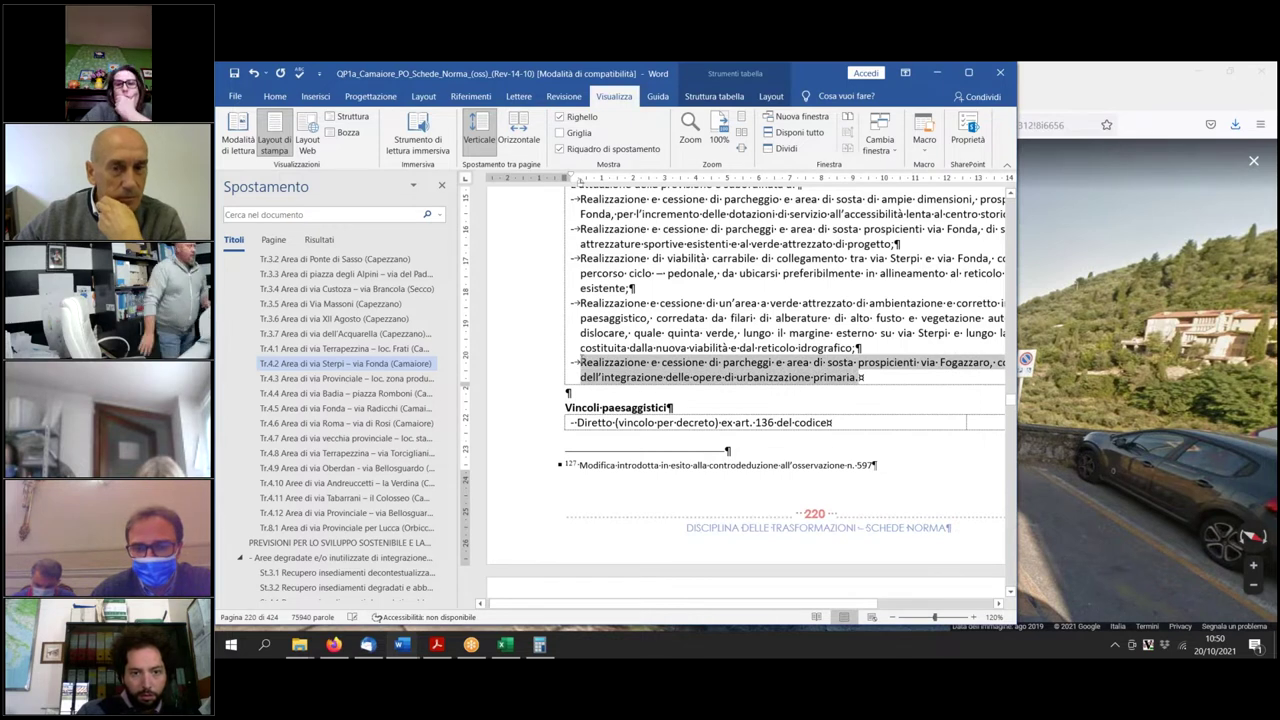
pyautogui.click(274, 96)
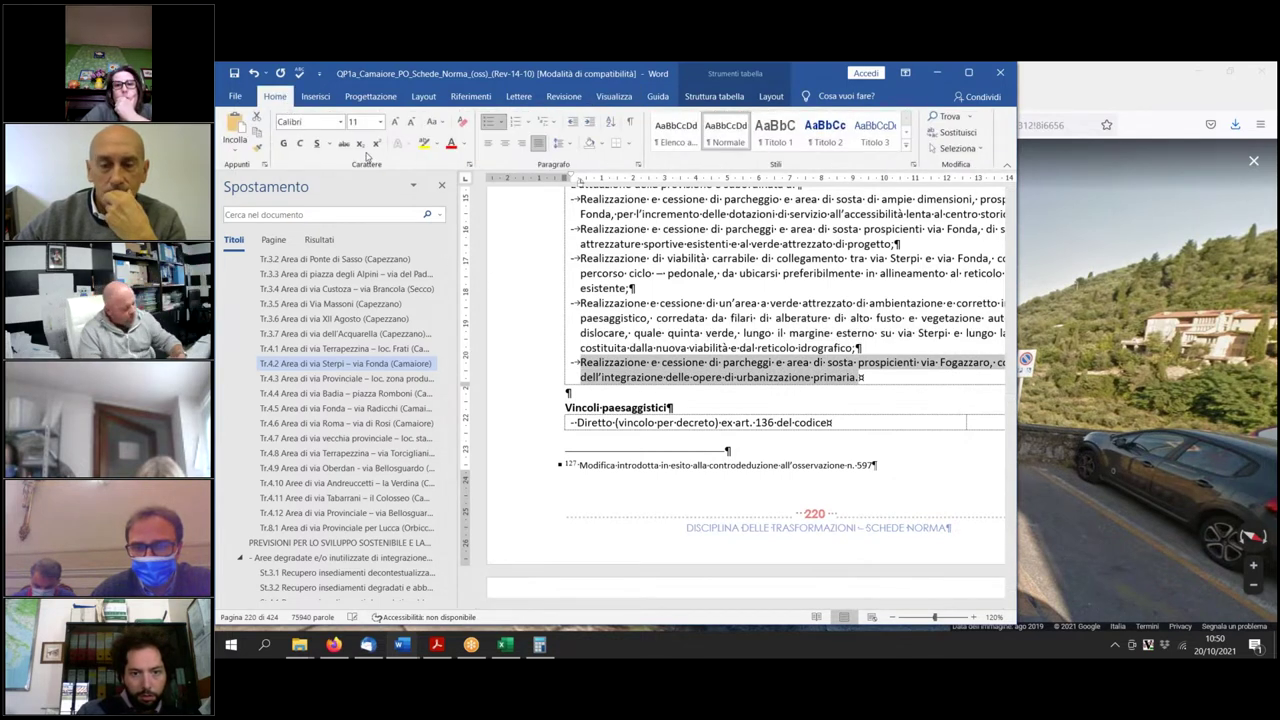
pyautogui.click(316, 144)
pyautogui.click(424, 143)
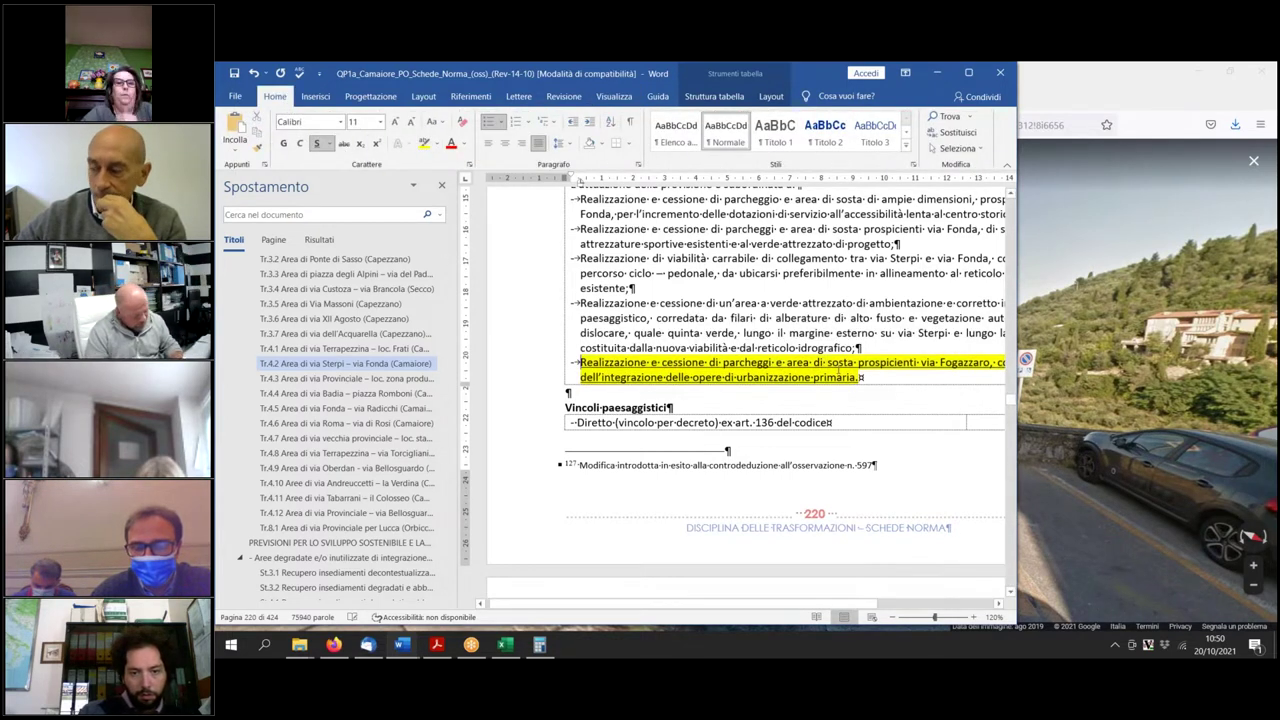
# Set the document zoom to 100%.
pyautogui.click(613, 96)
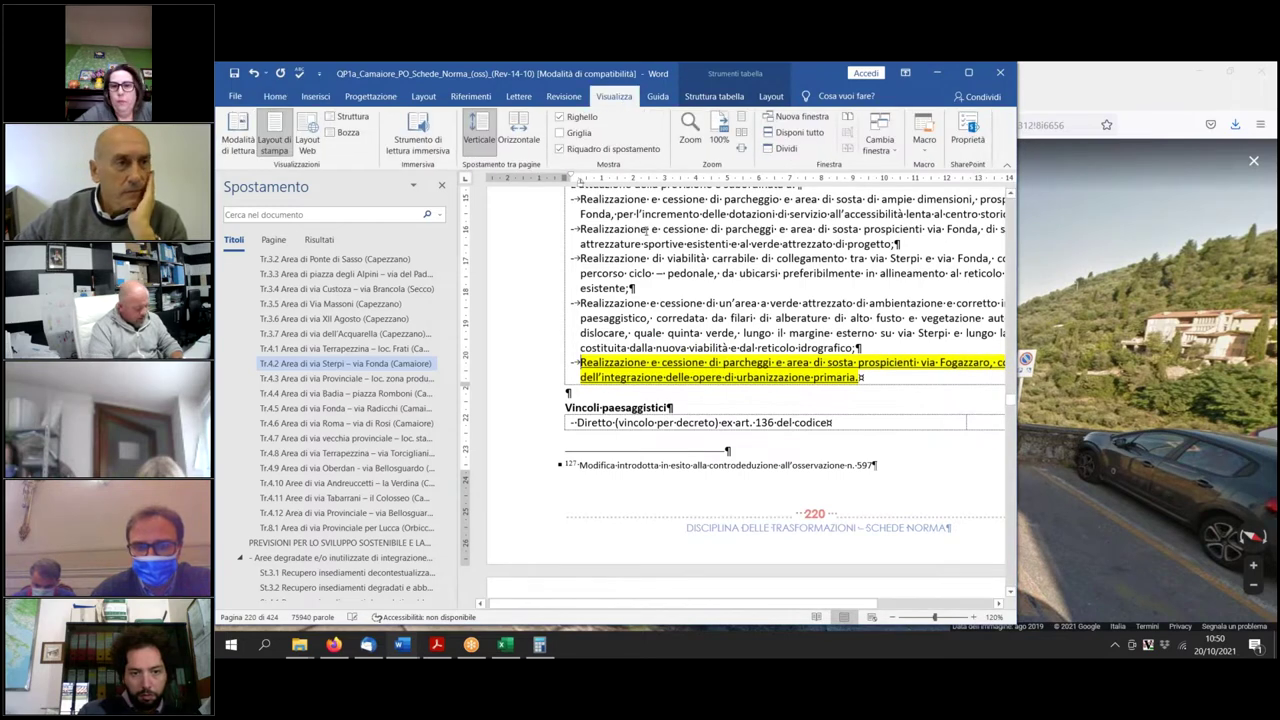
pyautogui.click(690, 130)
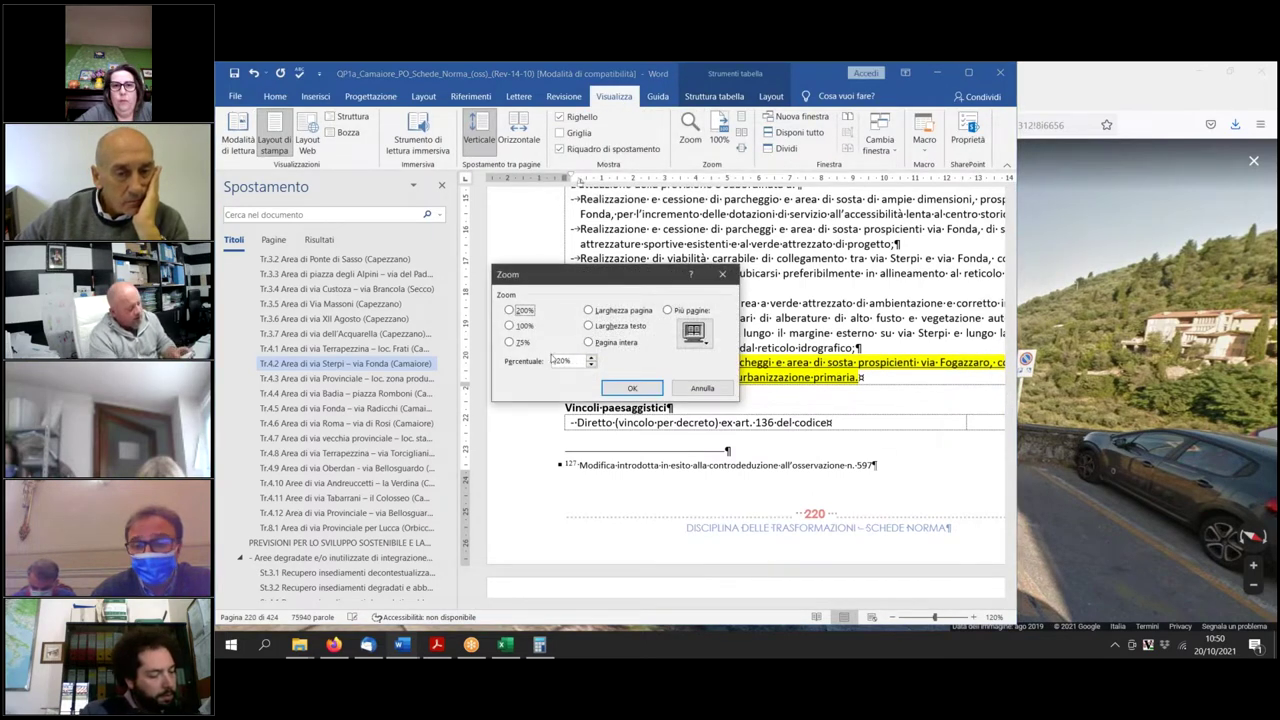
pyautogui.click(509, 325)
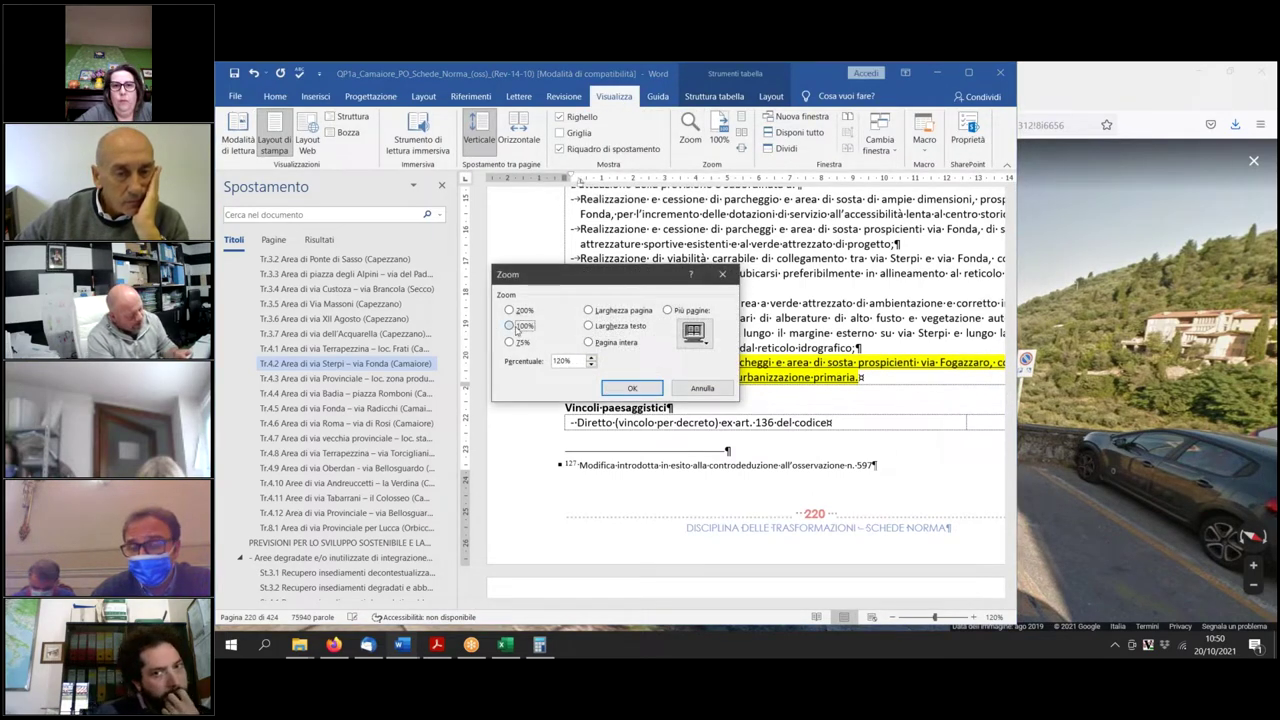
pyautogui.click(632, 389)
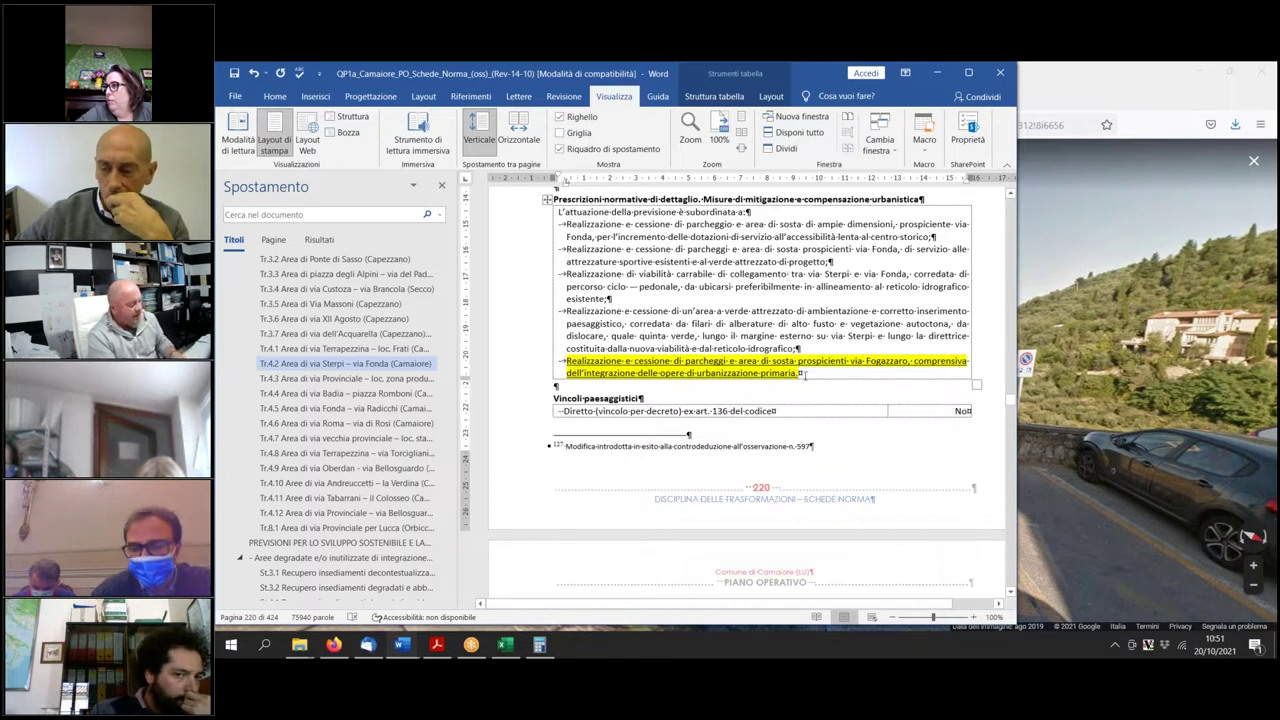
# Paste the phrase 'comprensiva … urbanizzazione primaria.' after 'esistente,' at the end of the viability bullet.
pyautogui.tripleClick(904, 375)
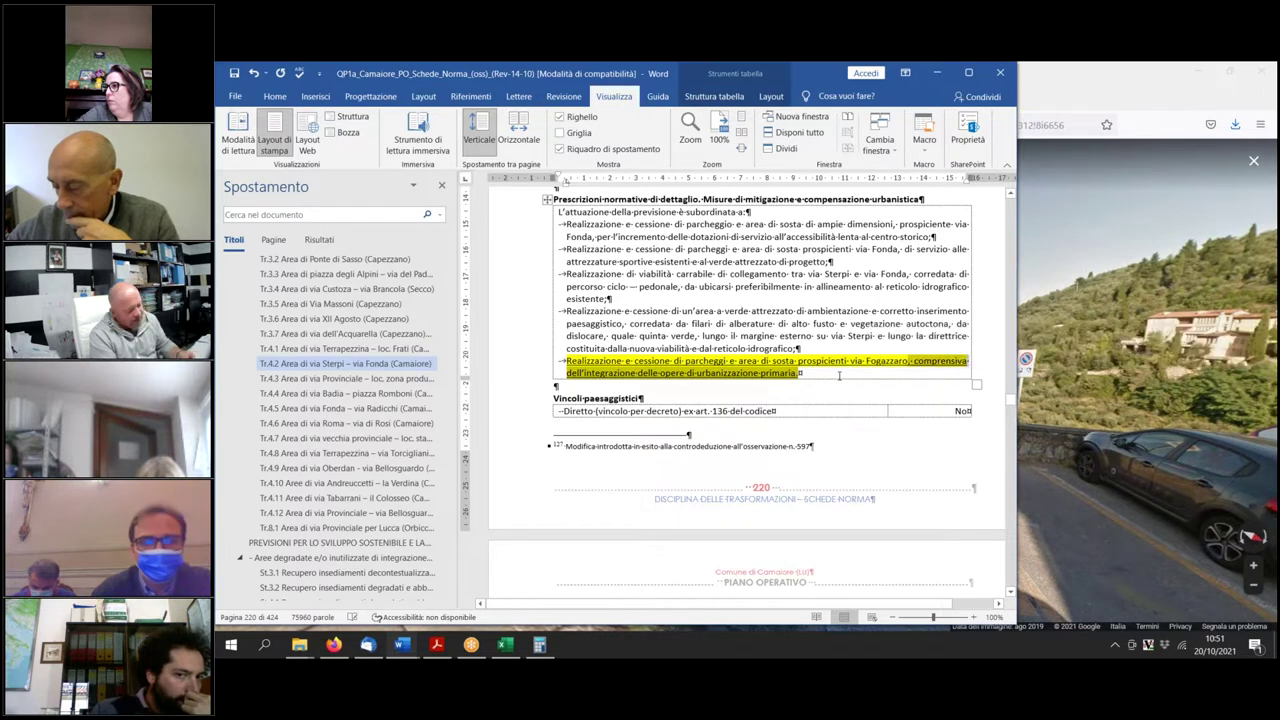
pyautogui.click(925, 367)
pyautogui.moveTo(914, 362); pyautogui.dragTo(801, 374)
pyautogui.hotkey('ctrl', 'c')
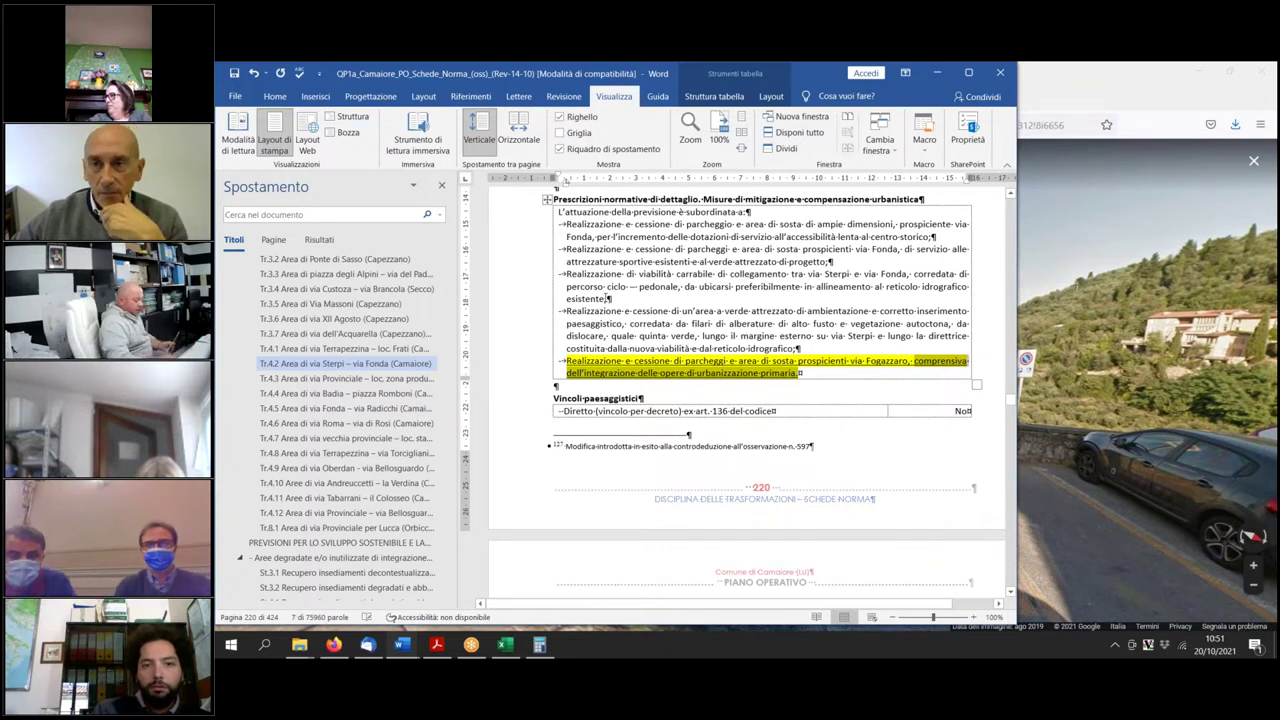
pyautogui.click(605, 298)
pyautogui.write(',')
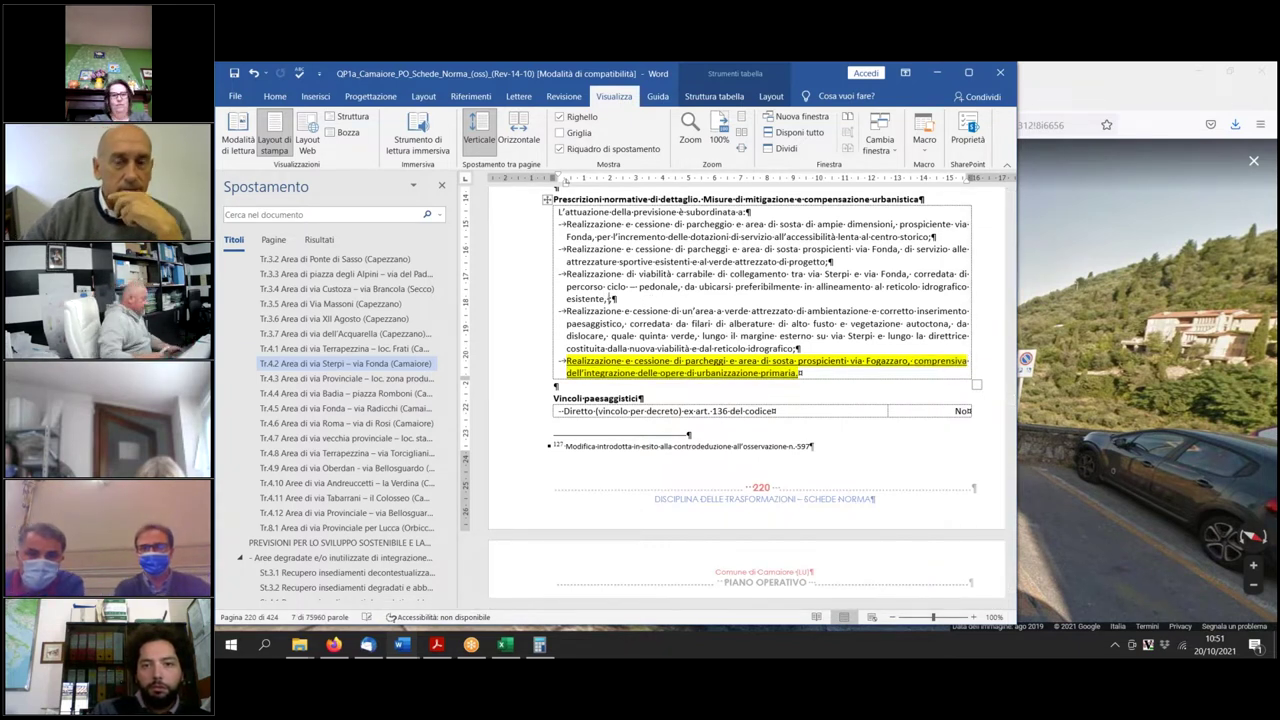
pyautogui.hotkey('ctrl', 'v')
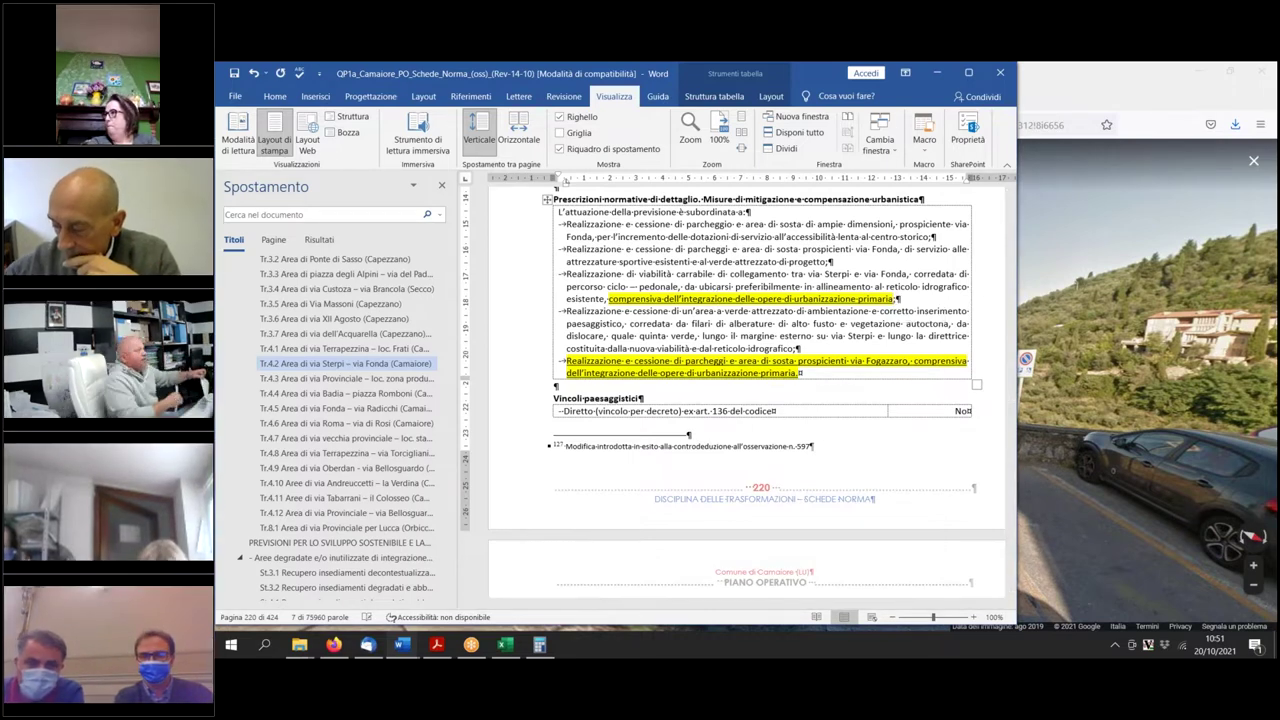
# Scroll up past Tr.4.2's zoning maps to the page 216 Area a cadastral map with footnote 121.
pyautogui.scroll(12, 783, 271)
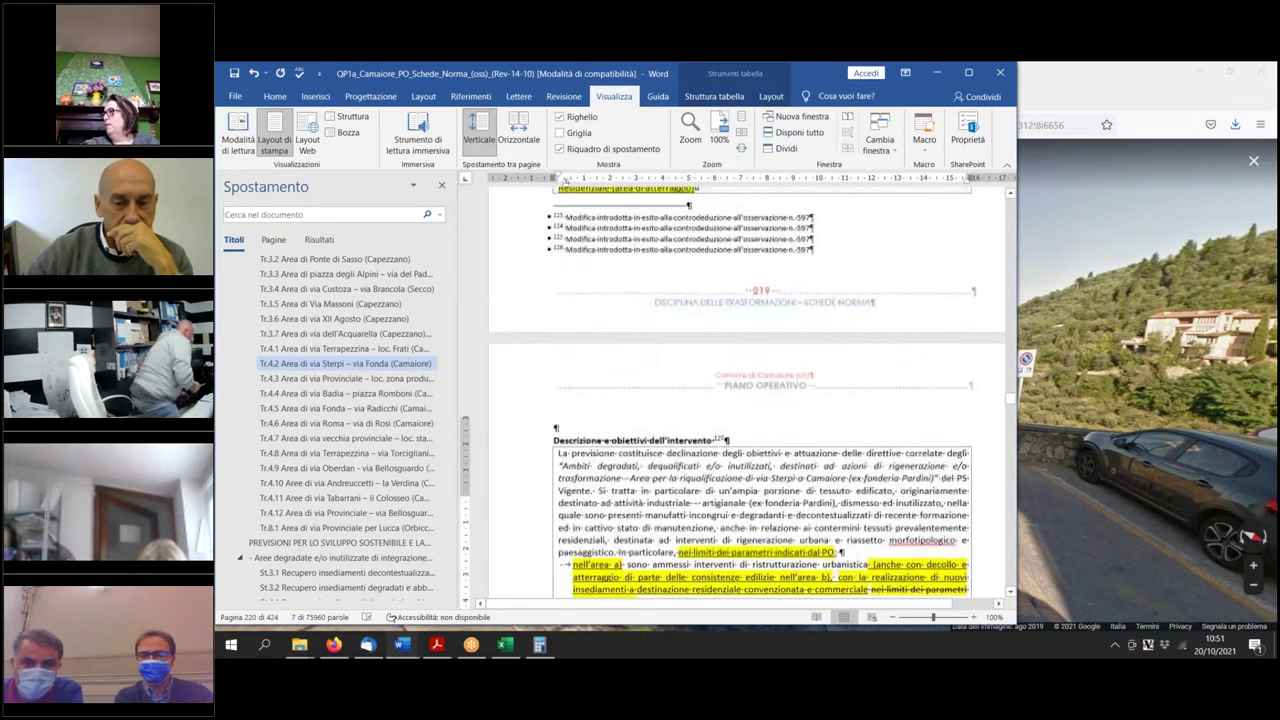
pyautogui.scroll(10, 760, 390)
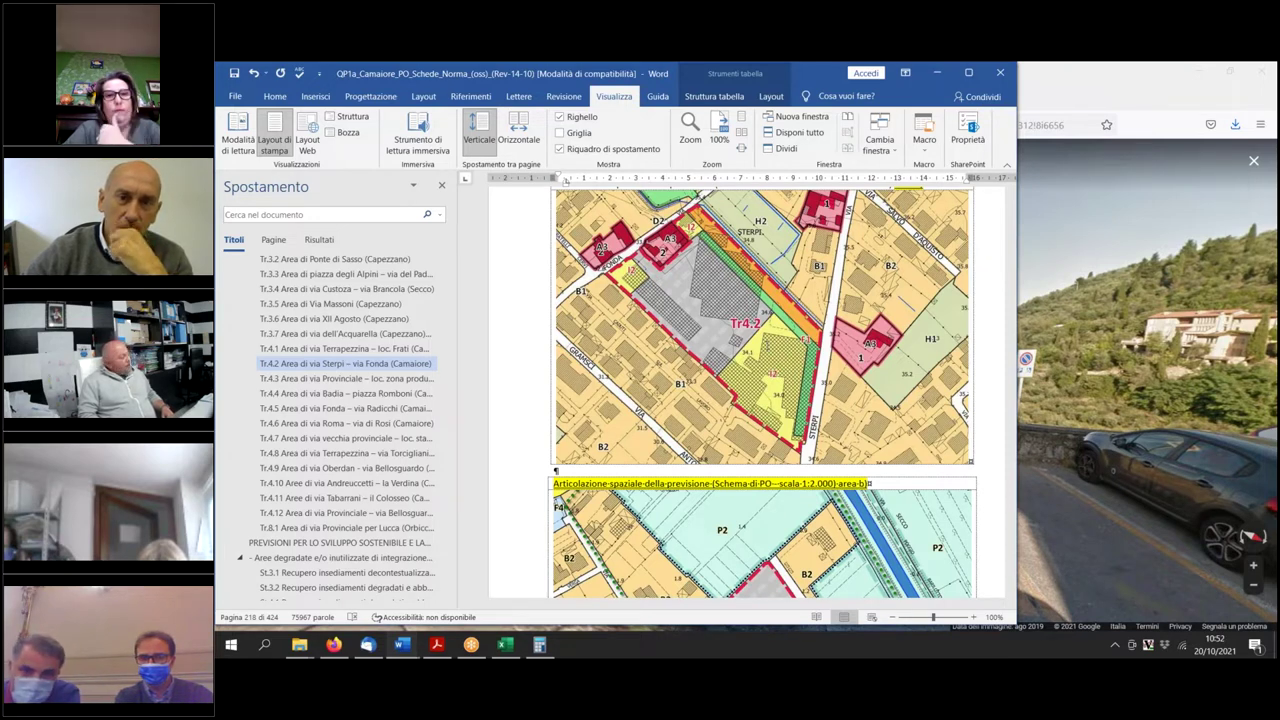
pyautogui.scroll(-15, 725, 287)
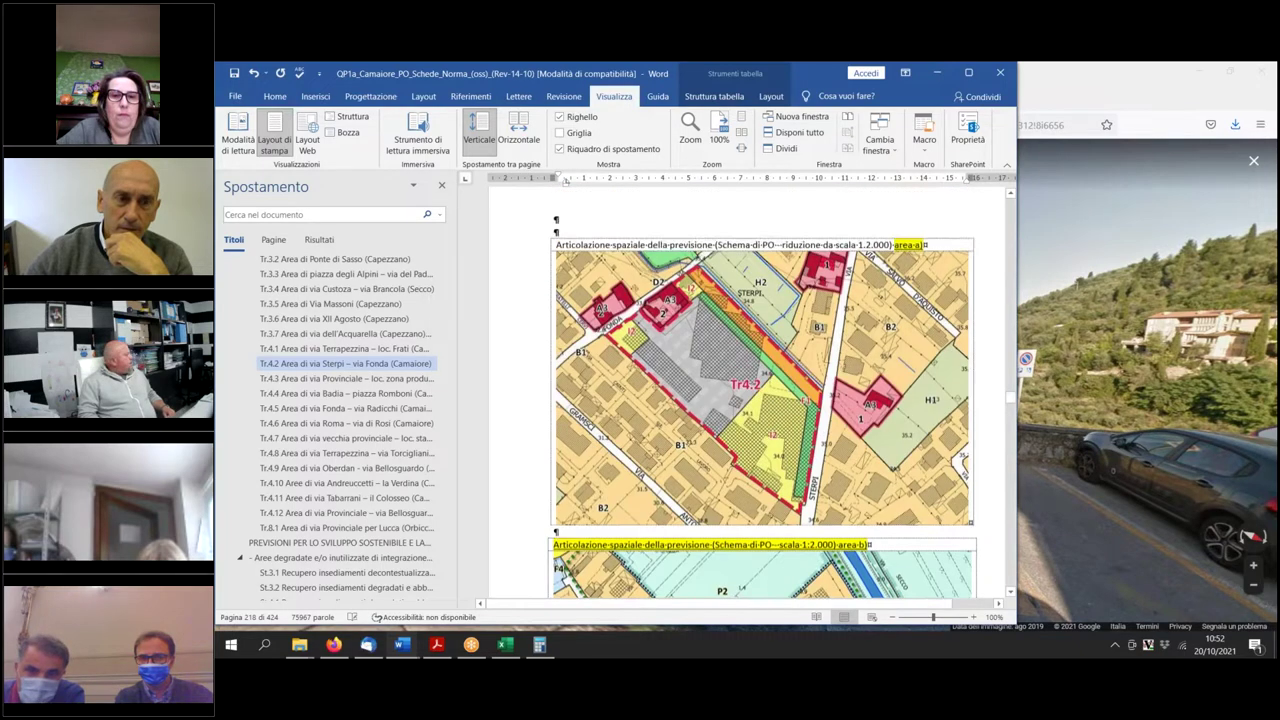
pyautogui.scroll(10, 725, 287)
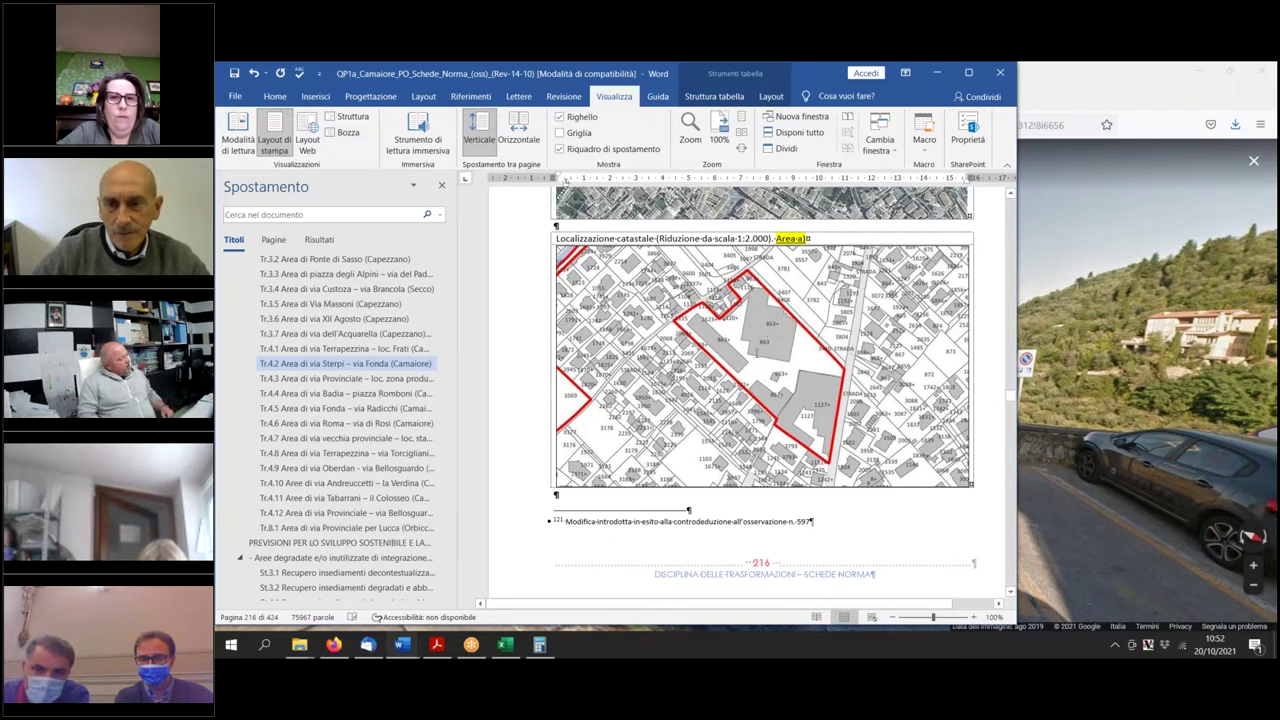
pyautogui.scroll(10, 749, 364)
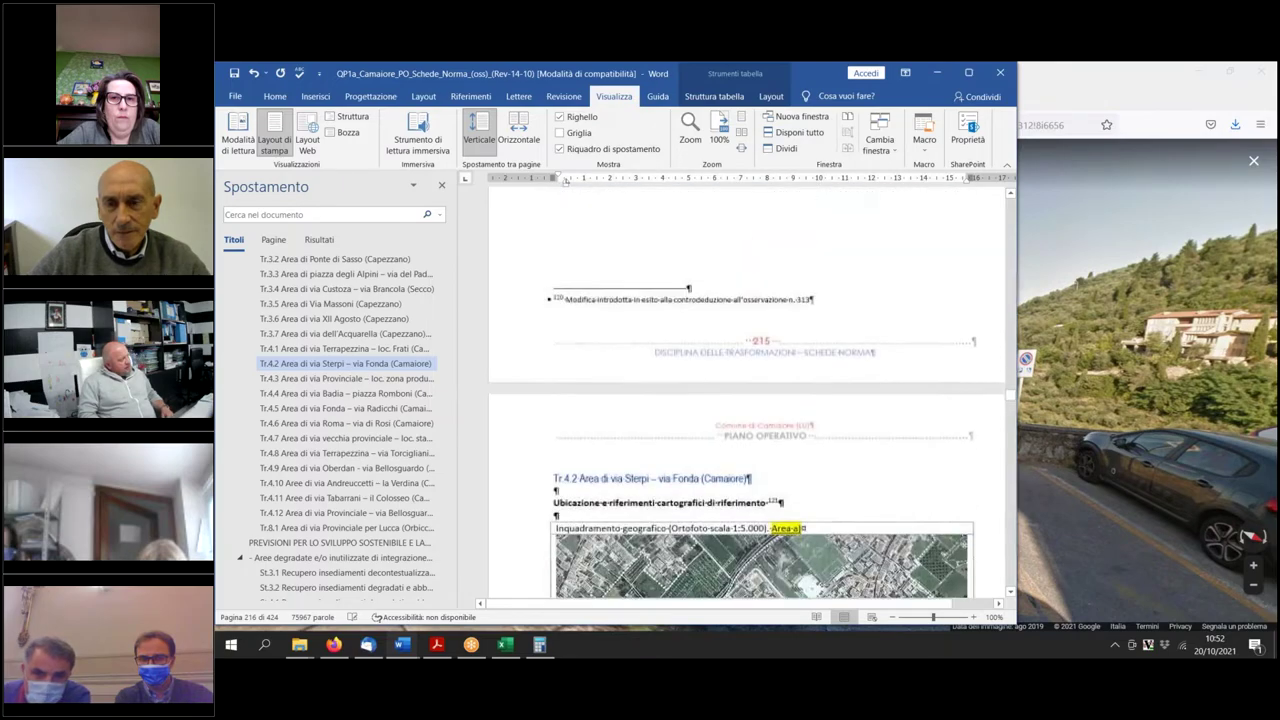
pyautogui.scroll(3, 749, 373)
pyautogui.scroll(-15, 749, 373)
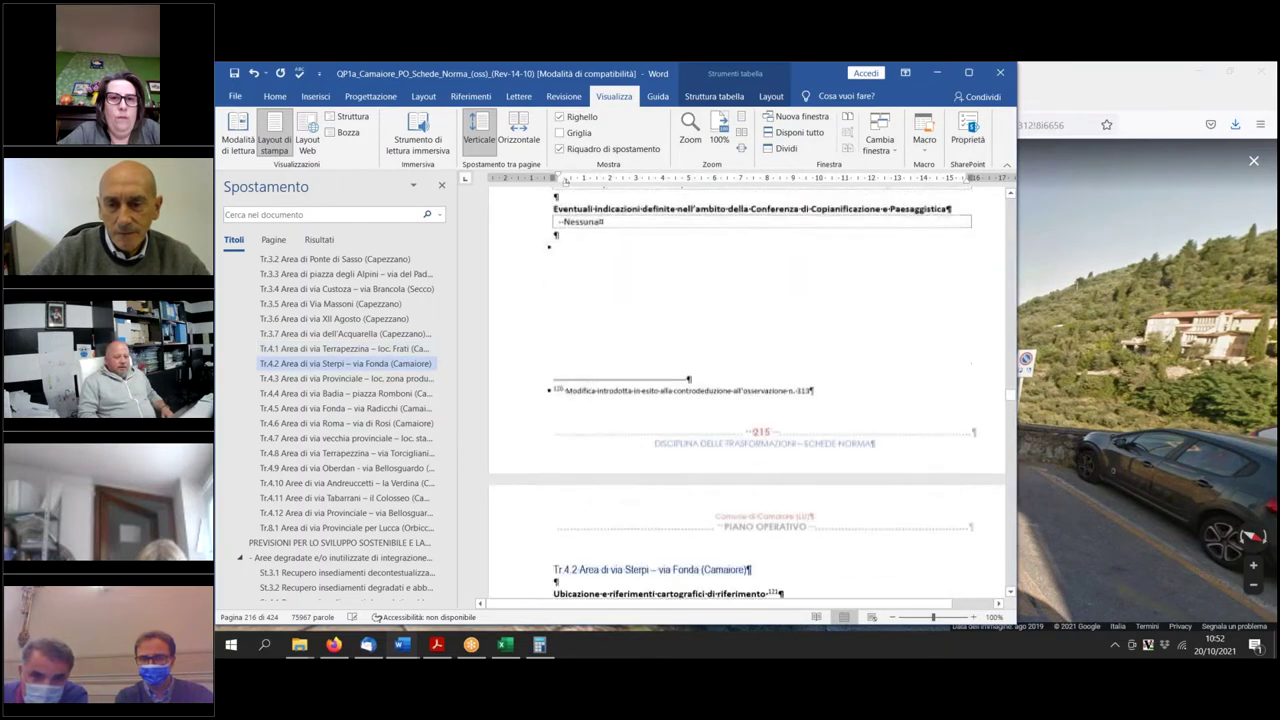
pyautogui.scroll(-20, 749, 373)
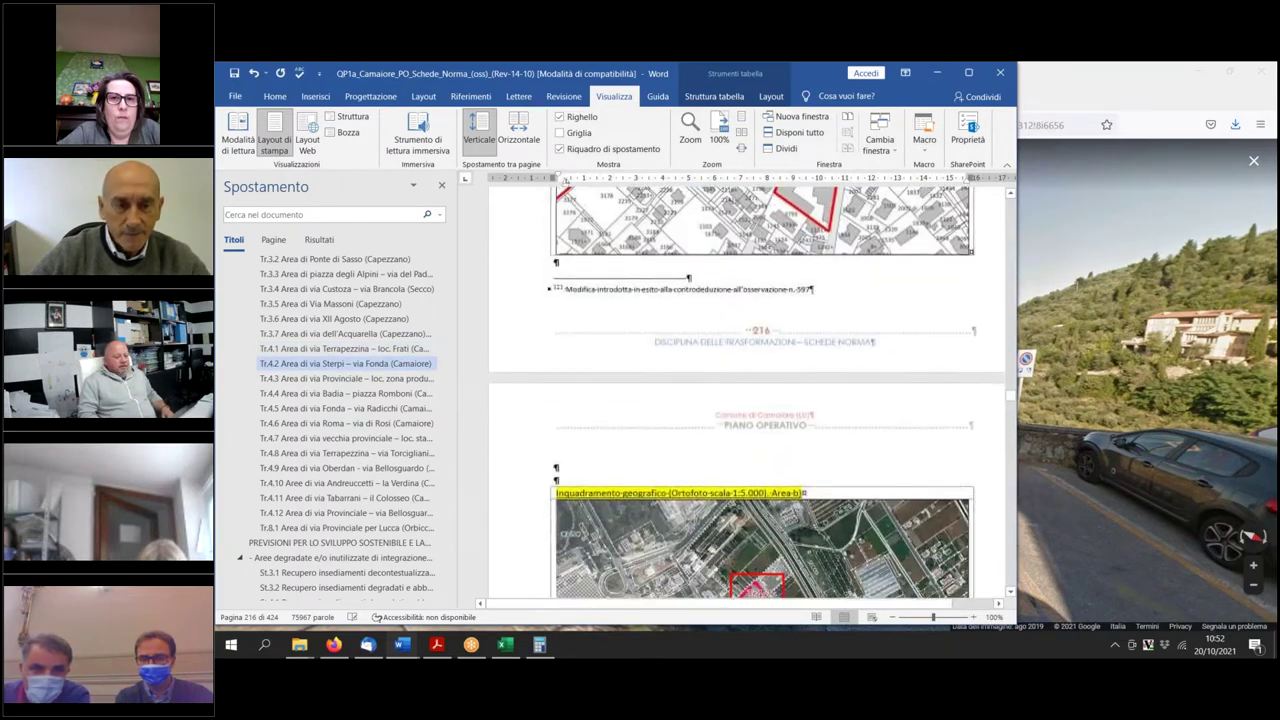
pyautogui.scroll(-1, 743, 448)
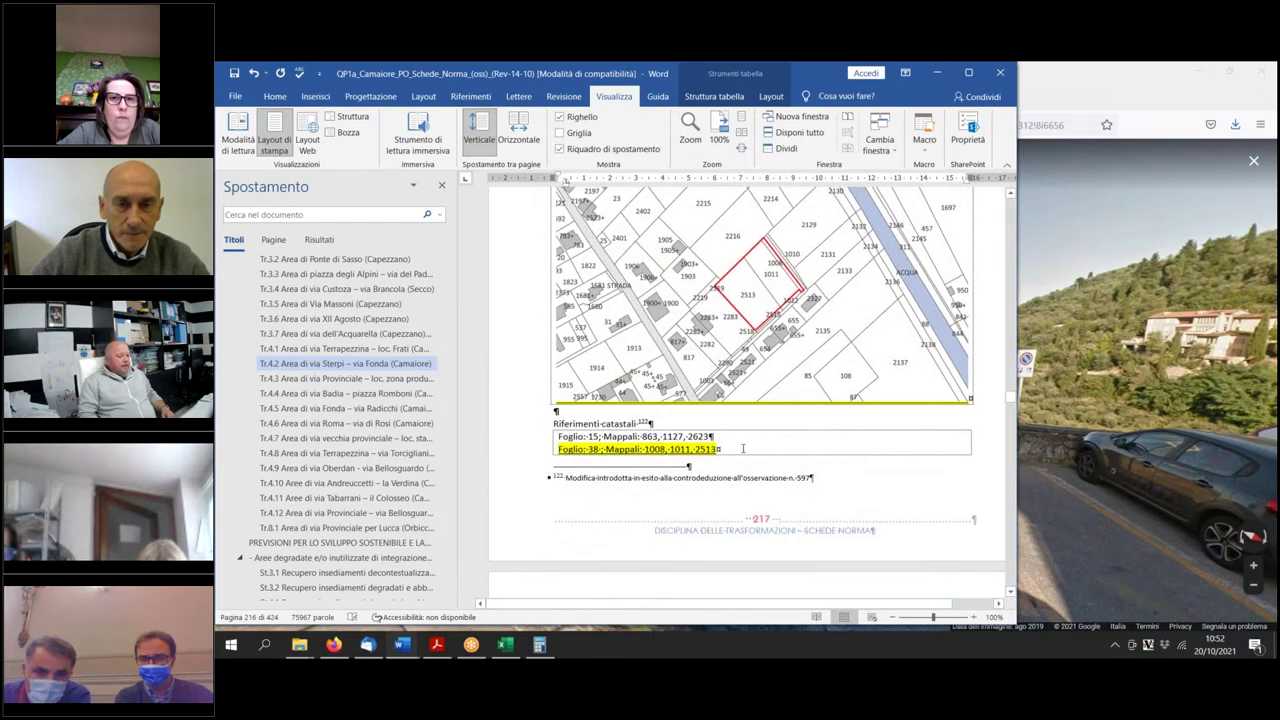
pyautogui.scroll(15, 743, 448)
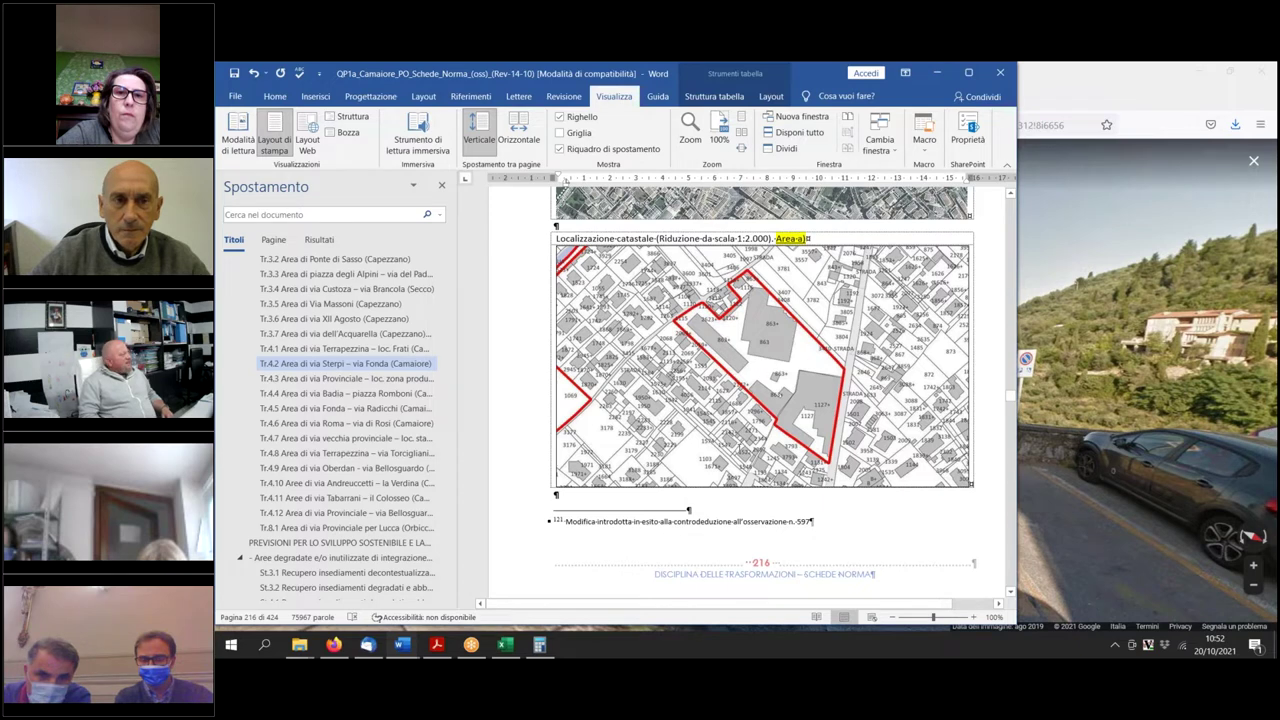
pyautogui.scroll(-7, 748, 400)
pyautogui.scroll(-8, 726, 416)
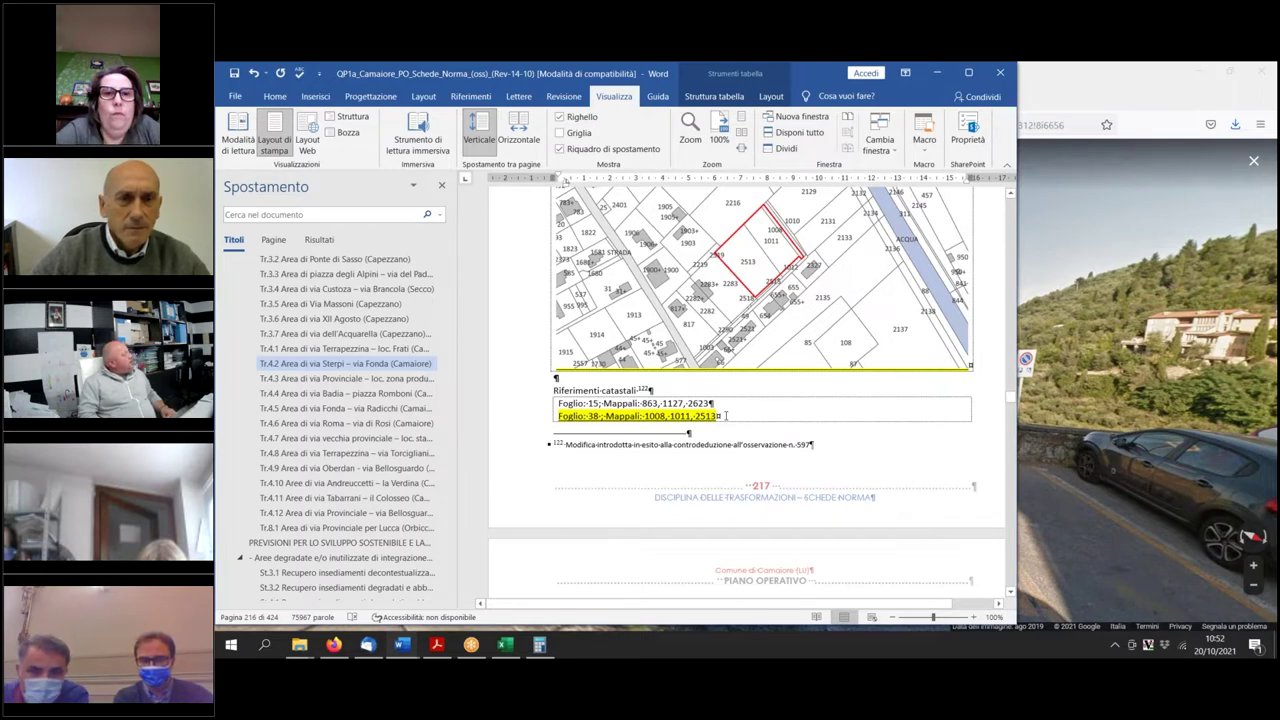
pyautogui.scroll(6, 726, 416)
pyautogui.scroll(10, 747, 390)
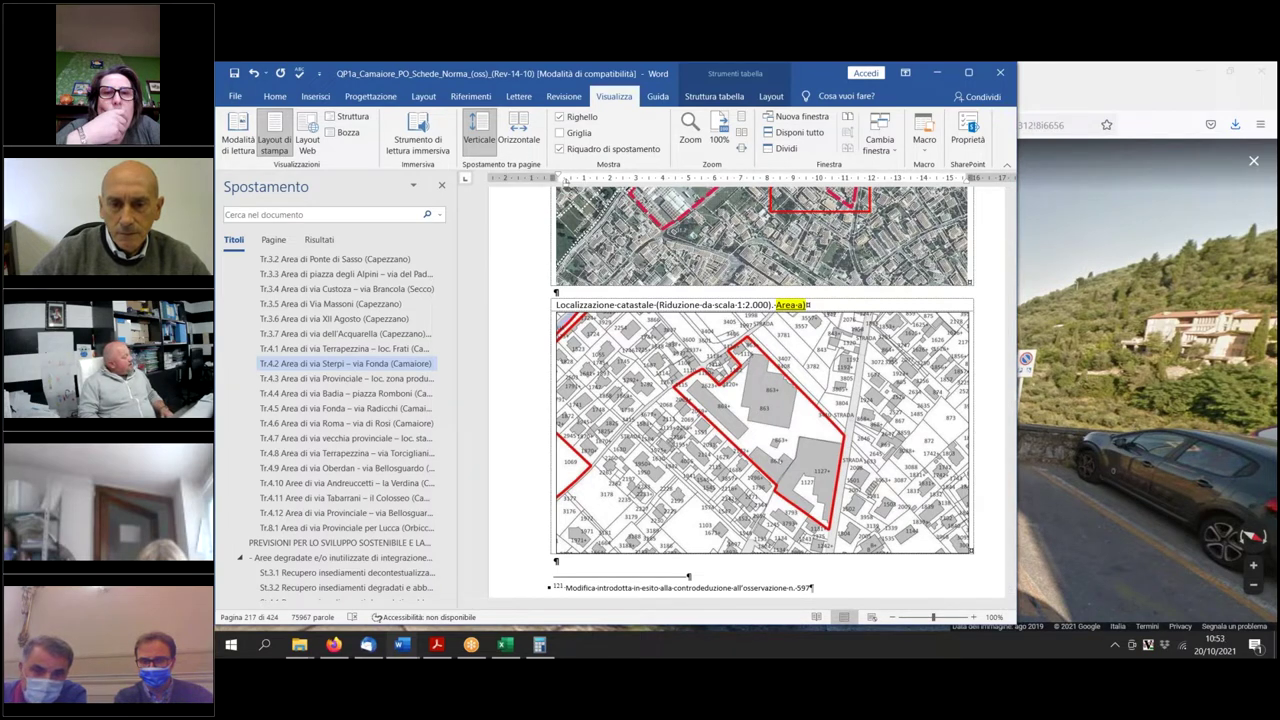
pyautogui.scroll(-15, 760, 390)
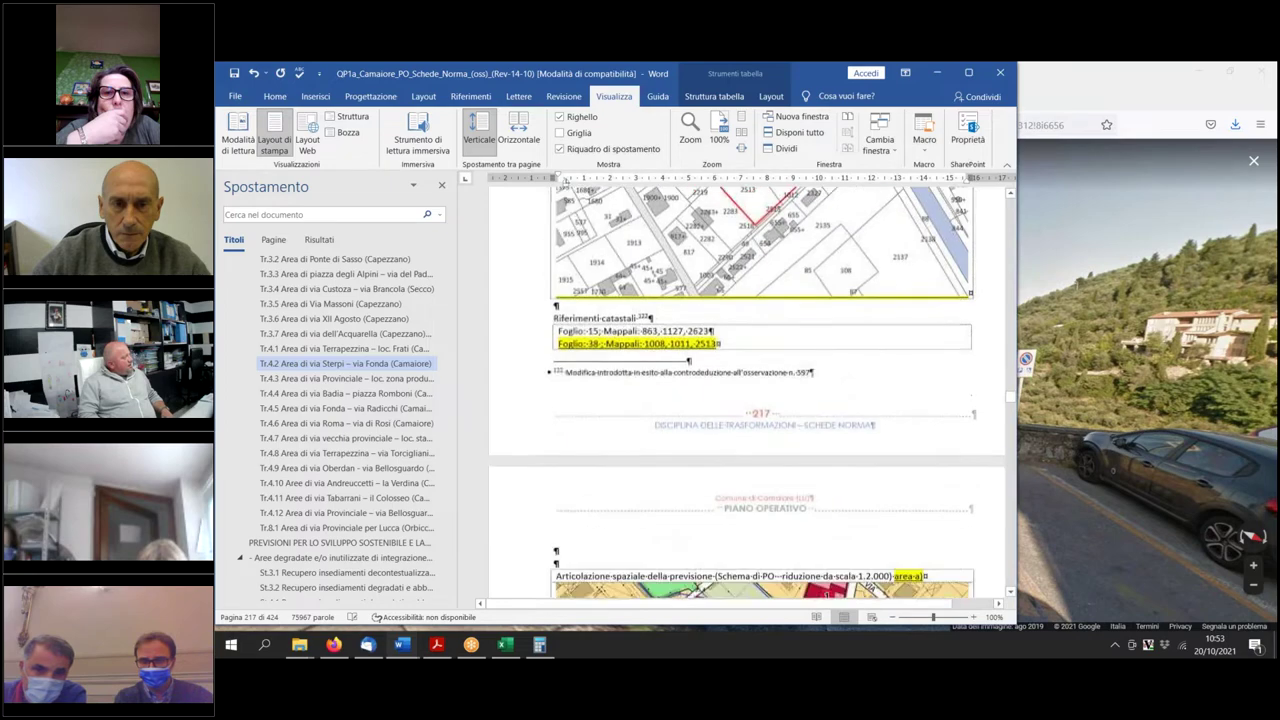
pyautogui.scroll(-12, 743, 418)
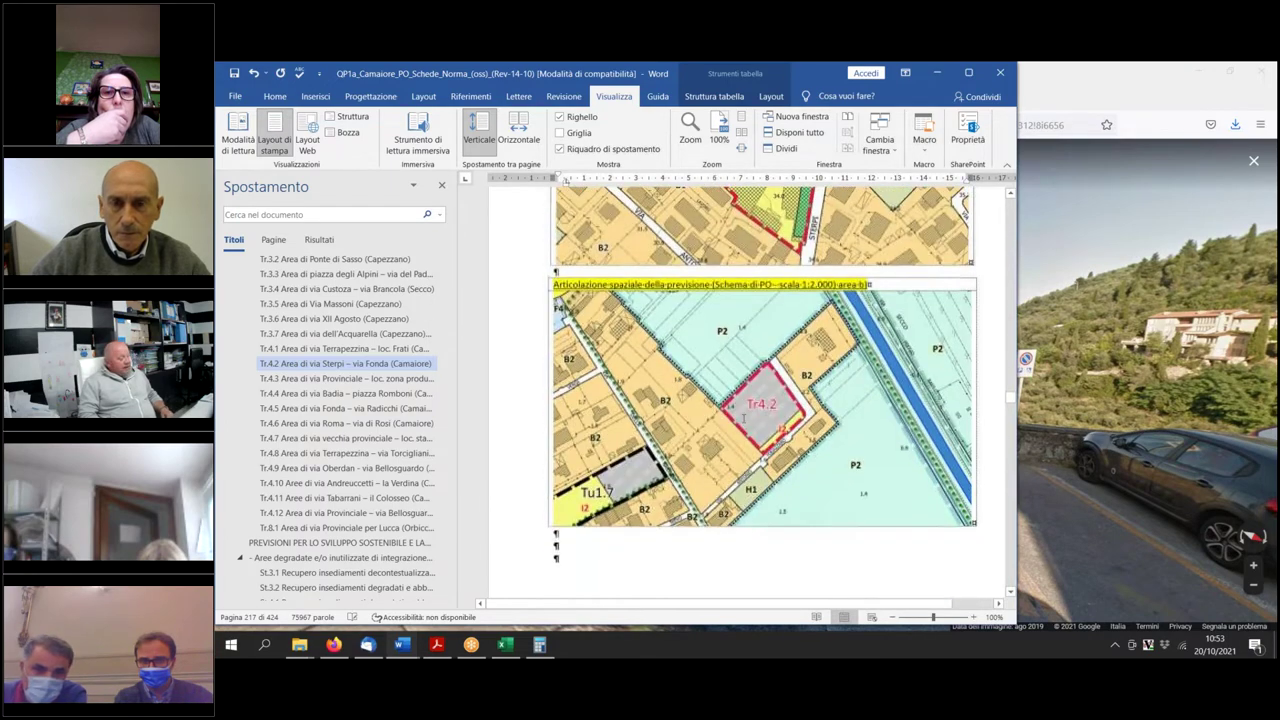
pyautogui.scroll(12, 743, 418)
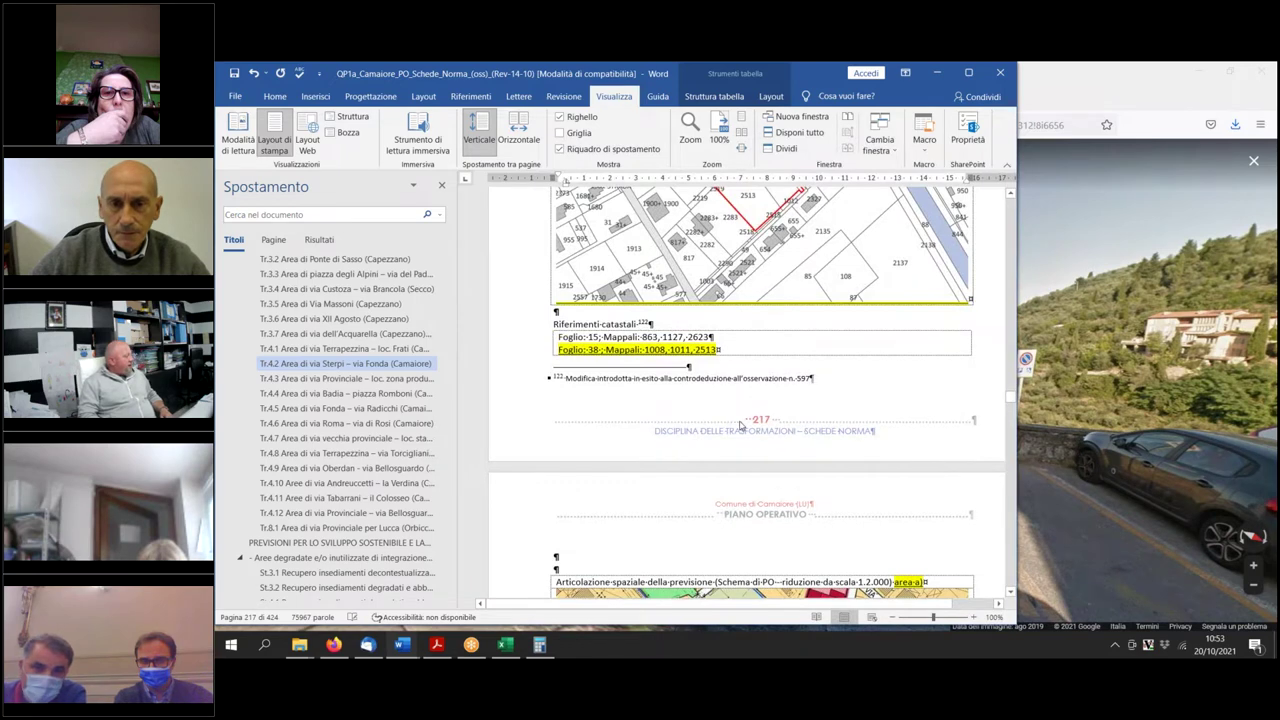
pyautogui.scroll(8, 740, 425)
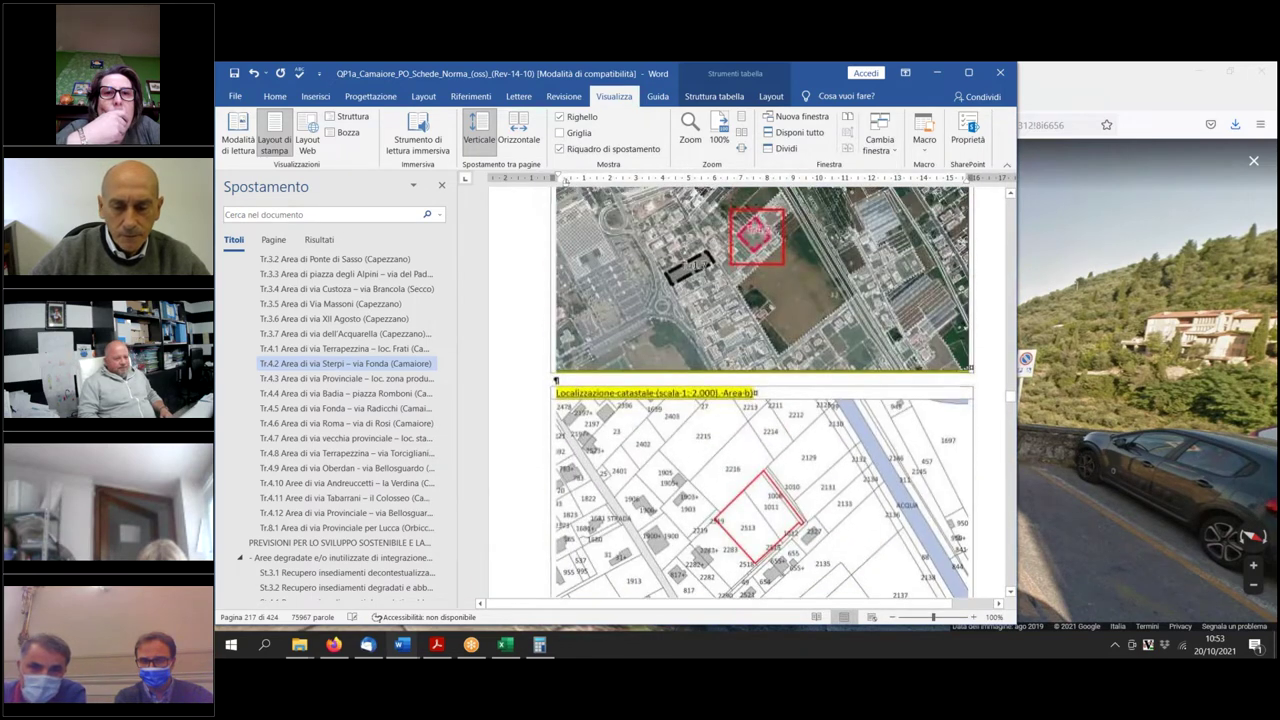
pyautogui.scroll(8, 743, 418)
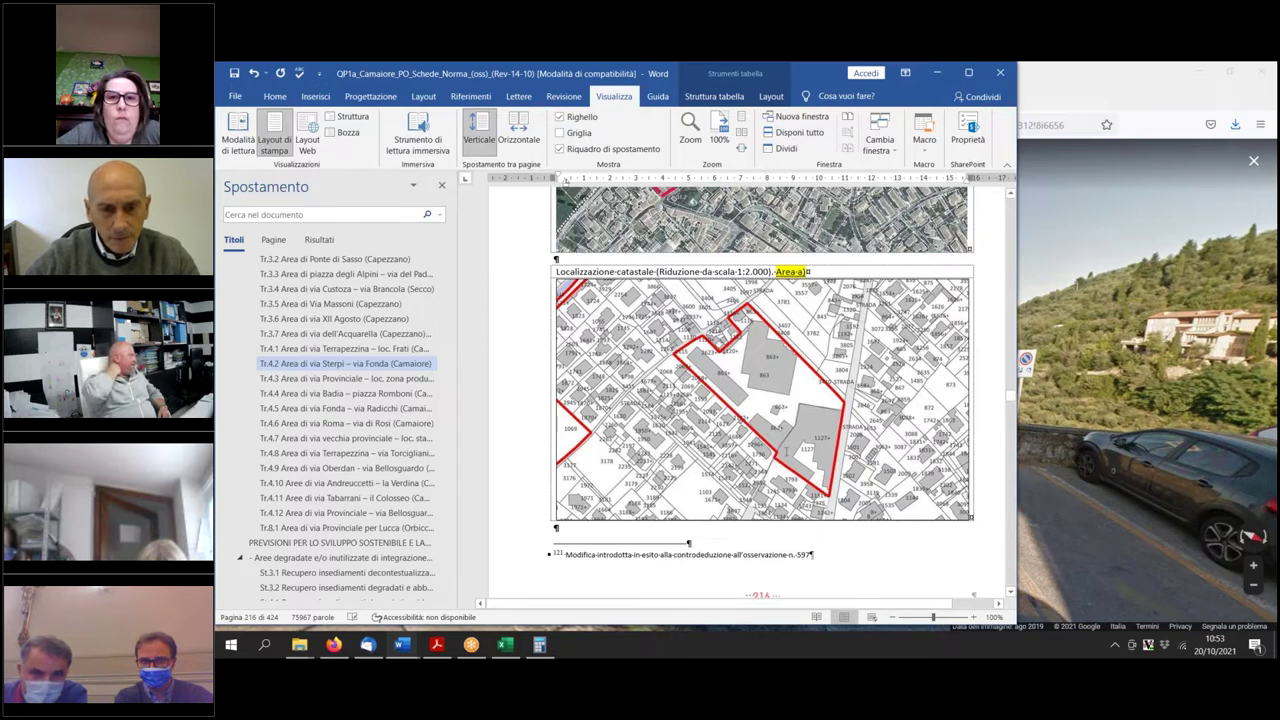
pyautogui.scroll(-3, 766, 444)
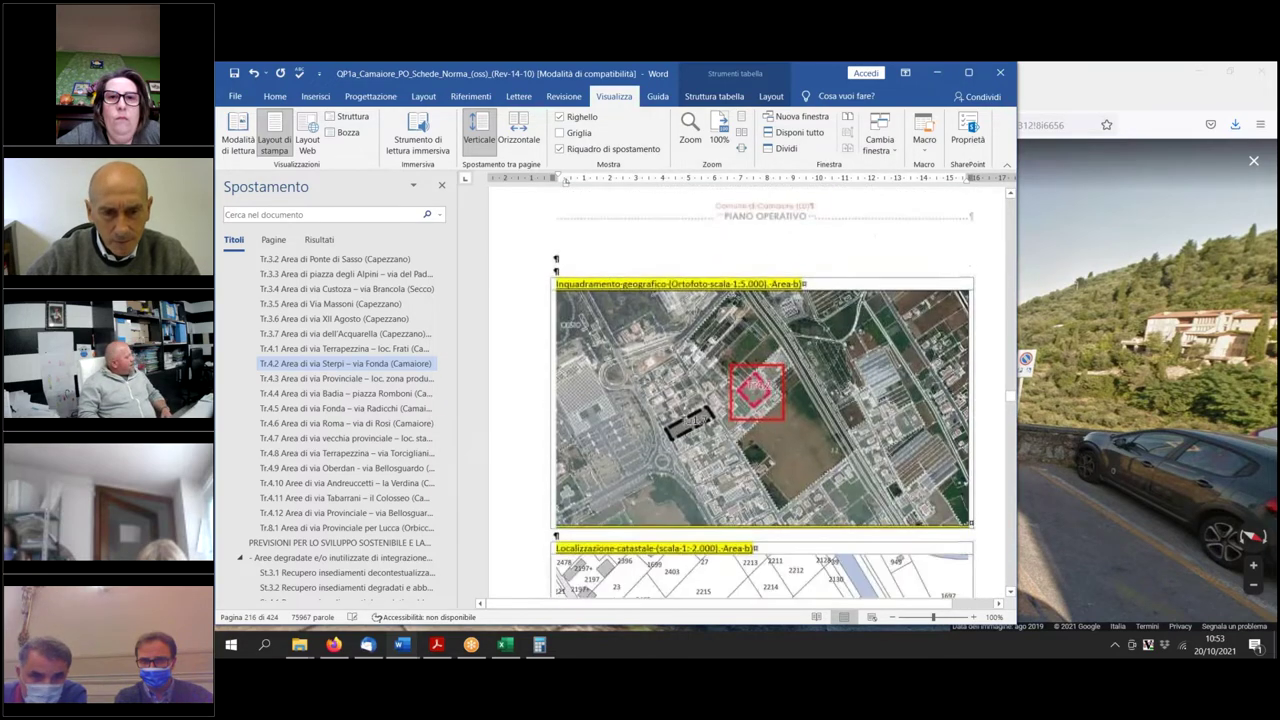
pyautogui.scroll(3, 766, 444)
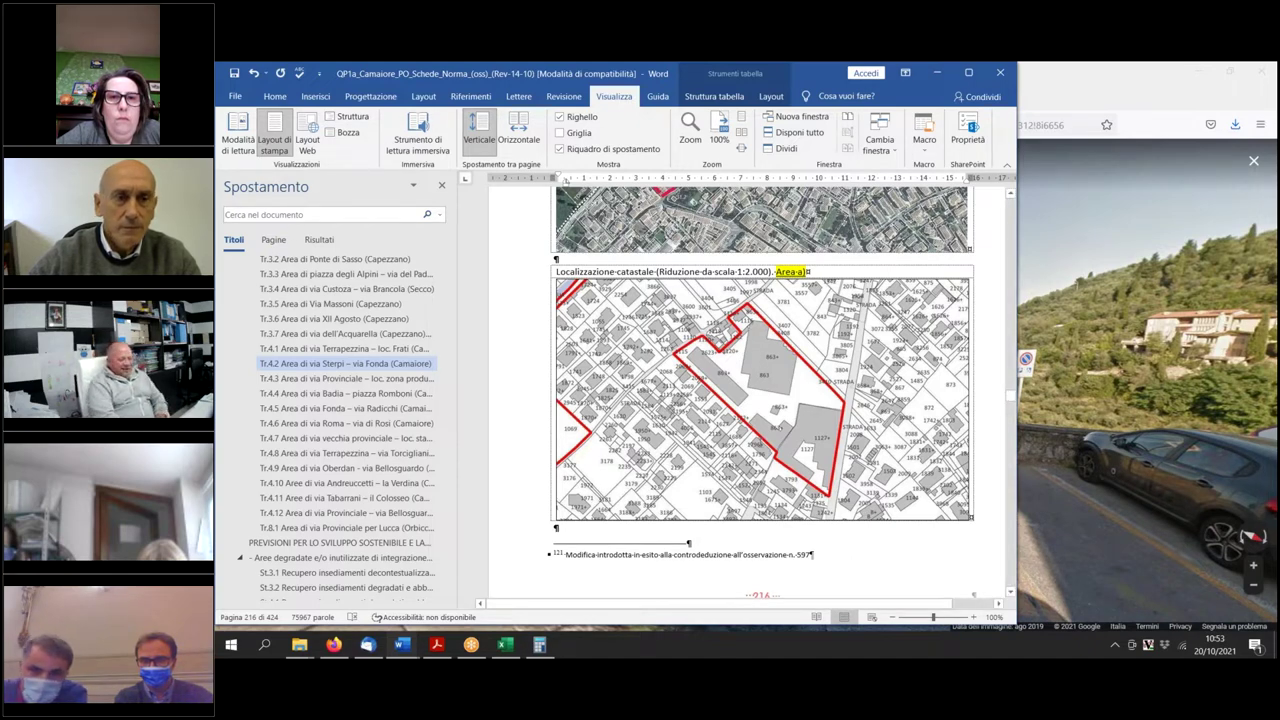
pyautogui.scroll(-10, 760, 447)
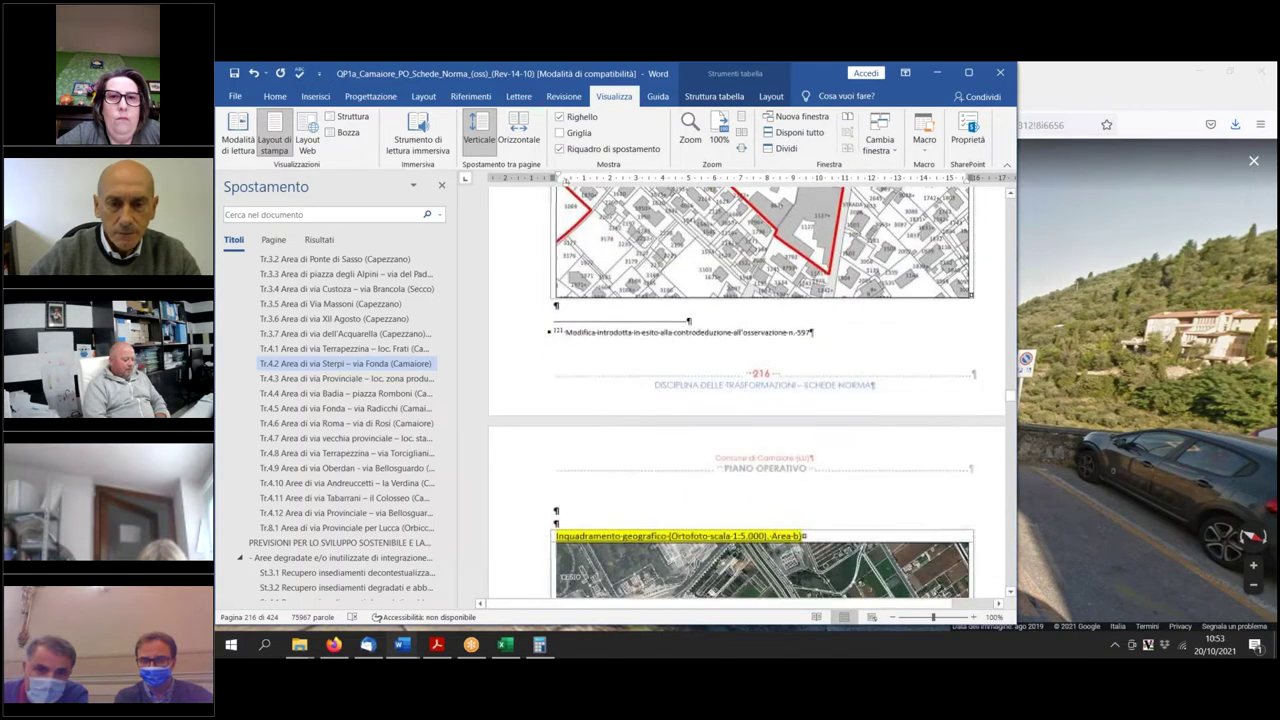
pyautogui.scroll(-2, 761, 446)
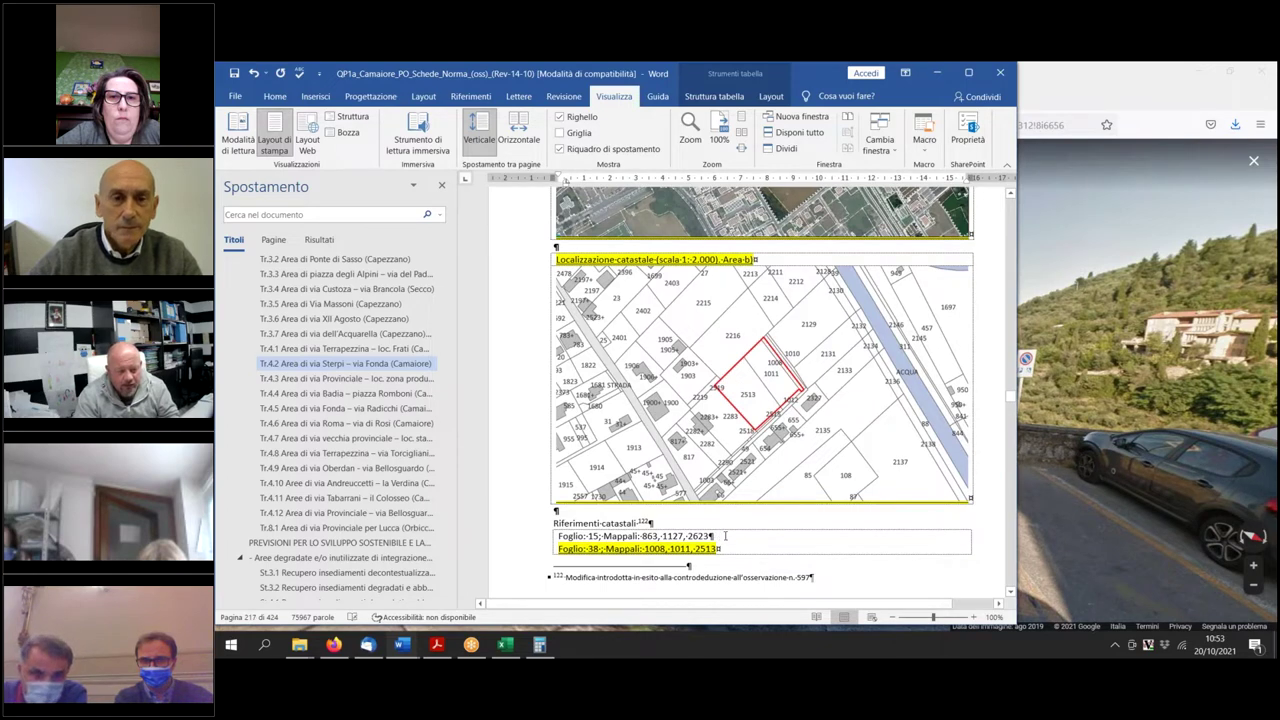
pyautogui.scroll(12, 725, 536)
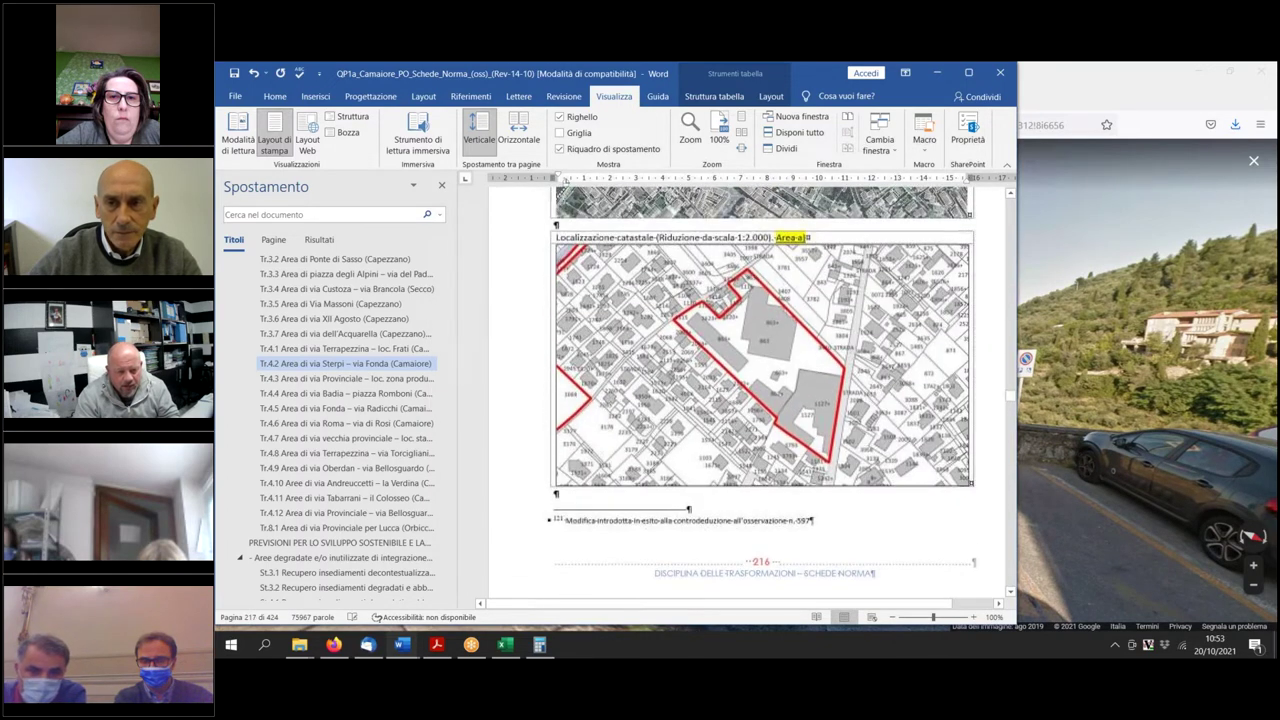
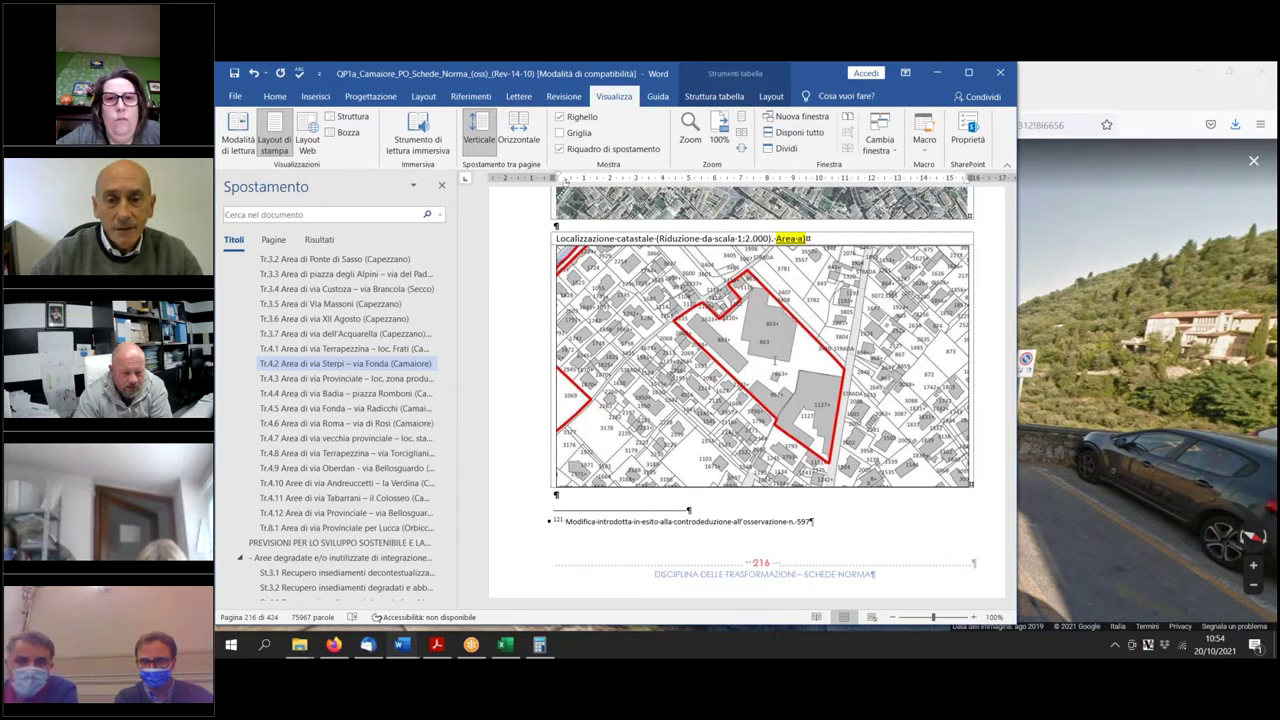
# Select the Foglio 15 mappali numbers 863, 1127 and 2623 in the planning sheet.
pyautogui.scroll(-4, 780, 355)
pyautogui.scroll(3, 771, 360)
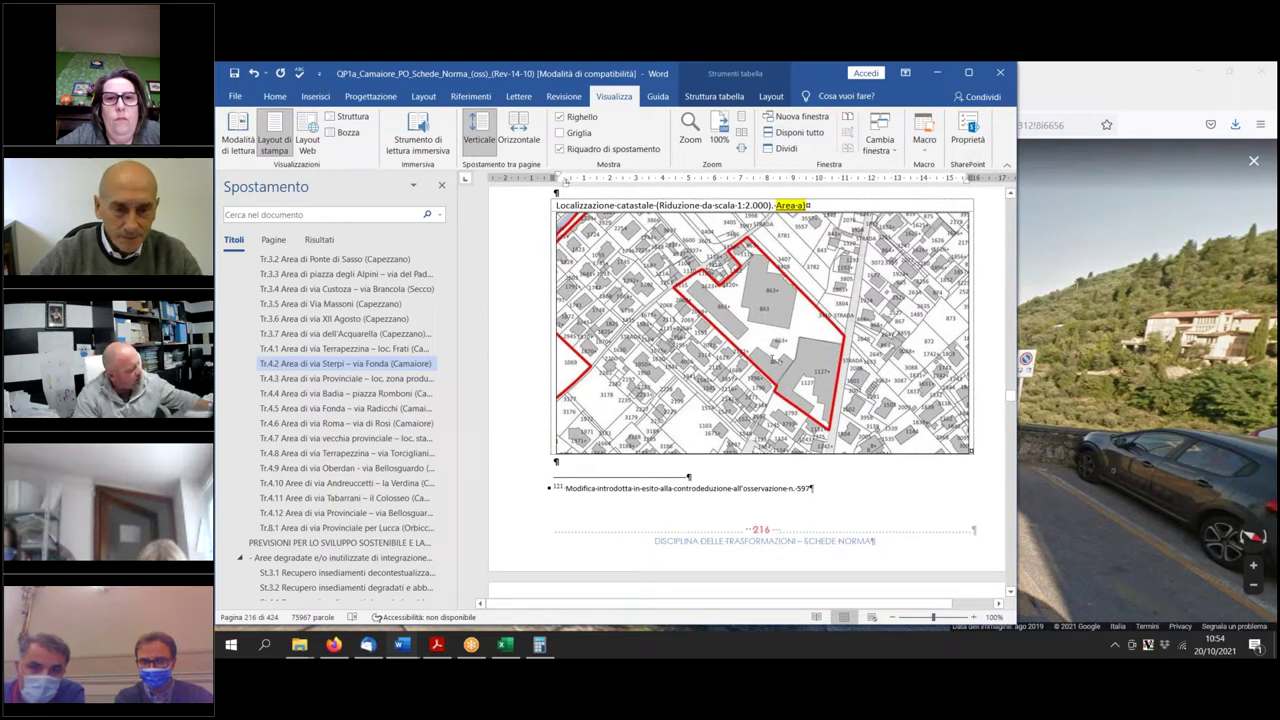
pyautogui.scroll(2, 772, 358)
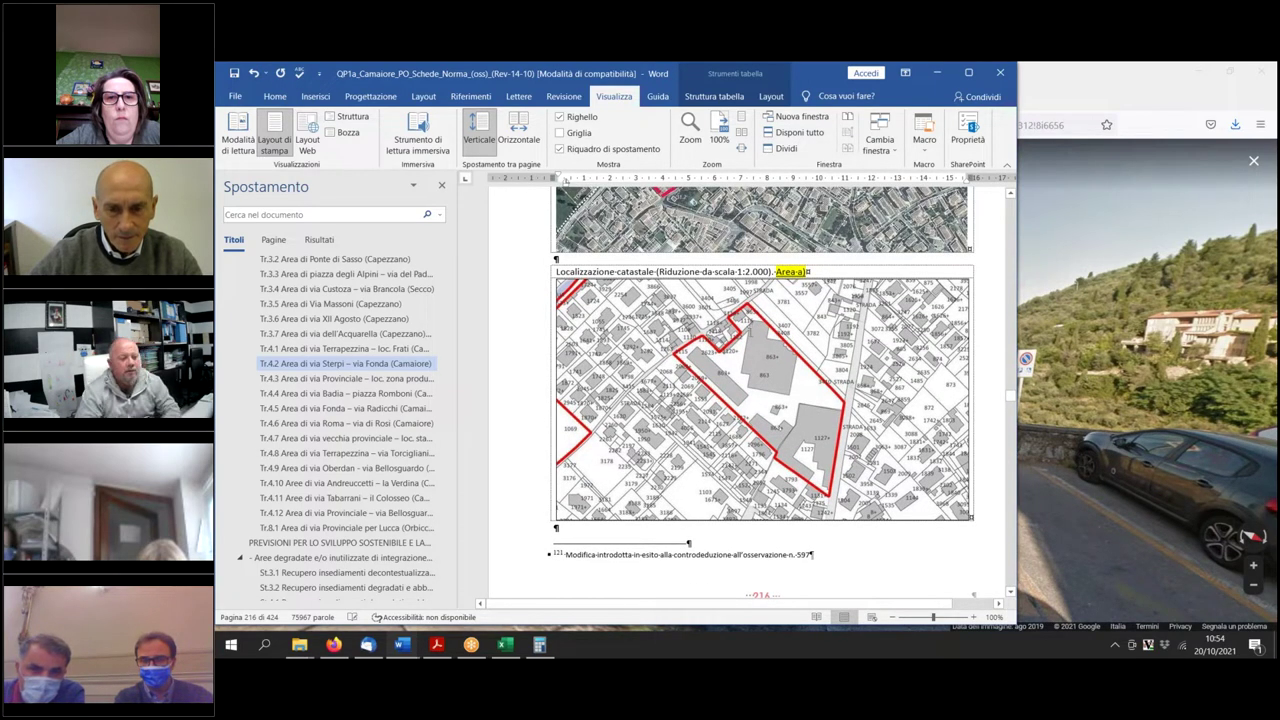
pyautogui.scroll(-10, 754, 326)
pyautogui.scroll(-10, 760, 400)
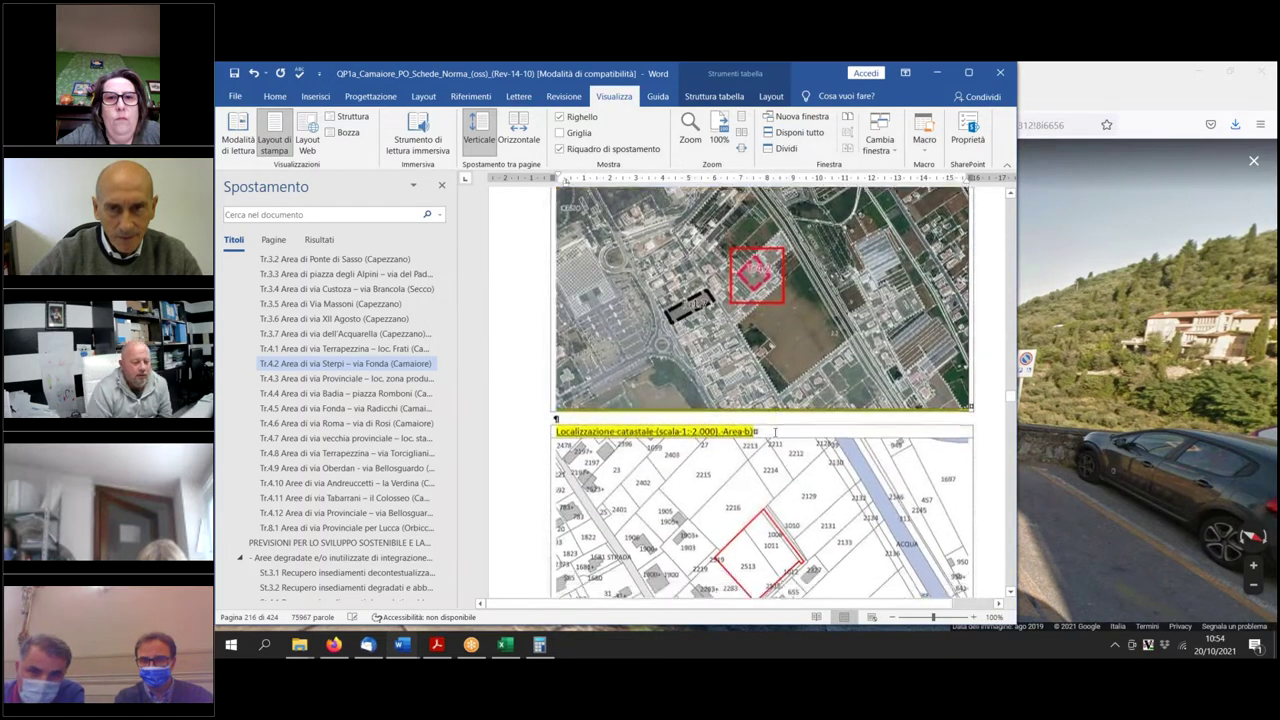
pyautogui.scroll(-10, 755, 413)
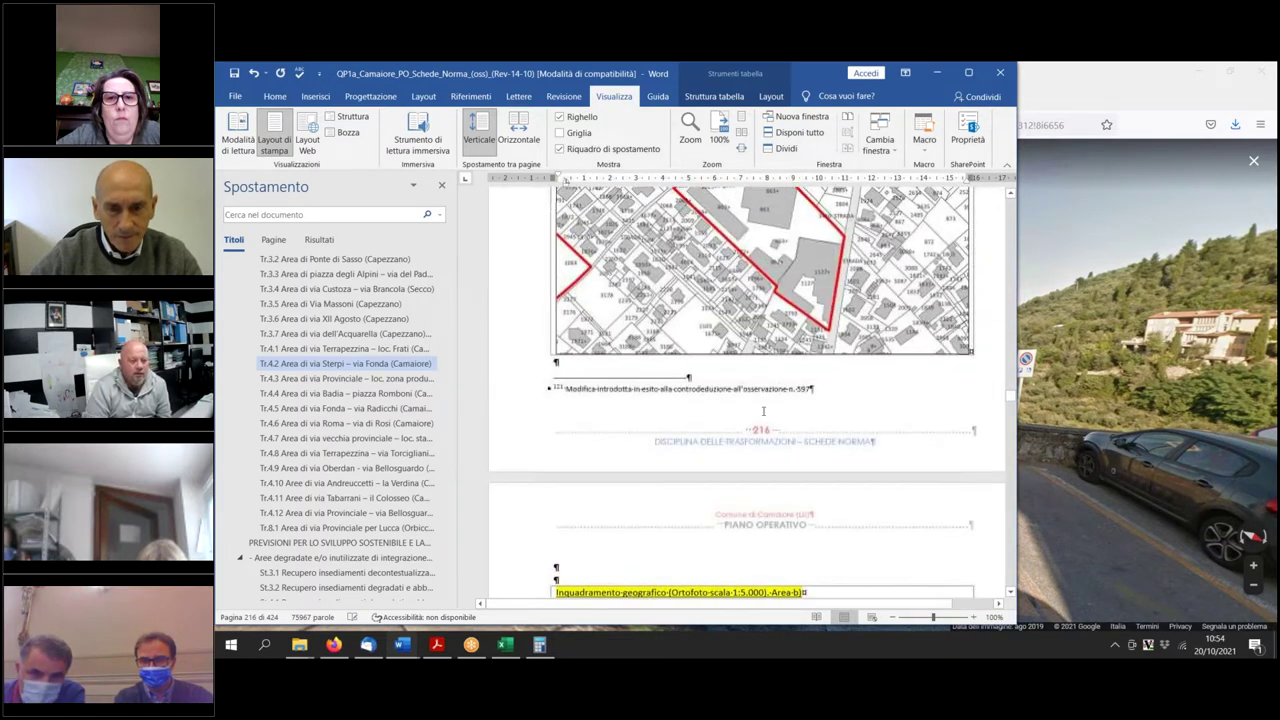
pyautogui.scroll(-1, 755, 413)
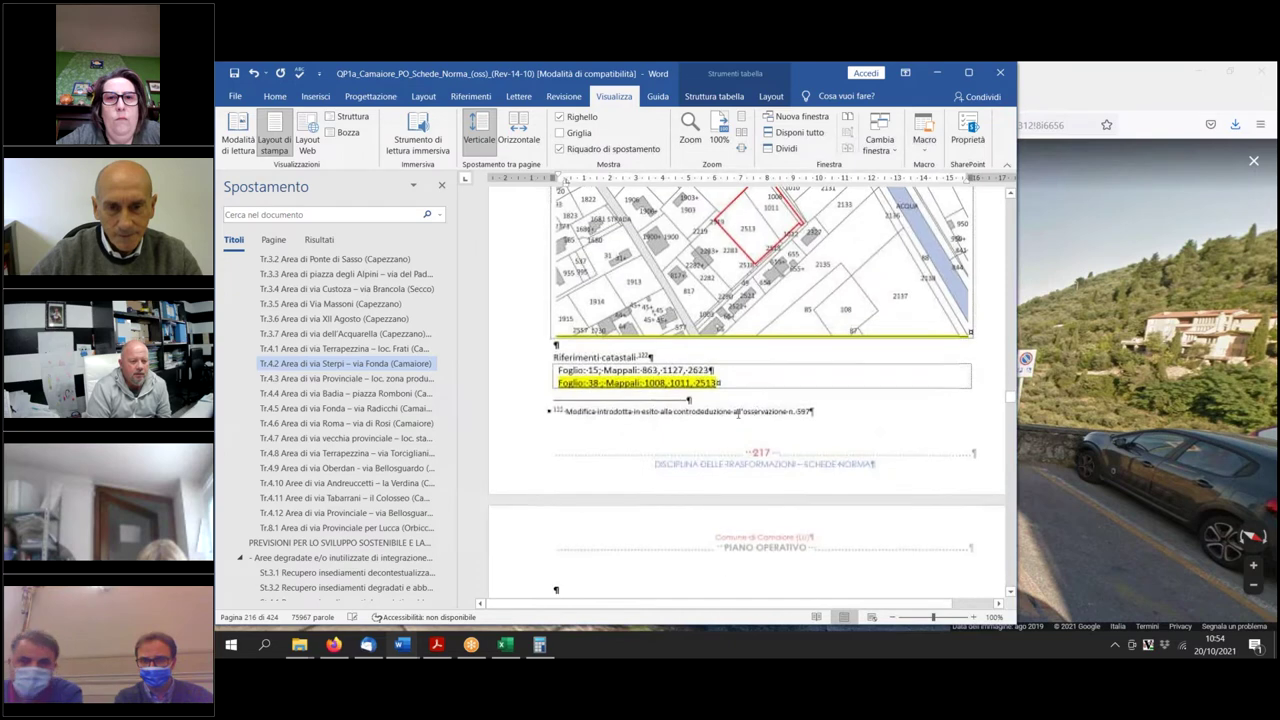
pyautogui.moveTo(643, 369); pyautogui.dragTo(712, 370)
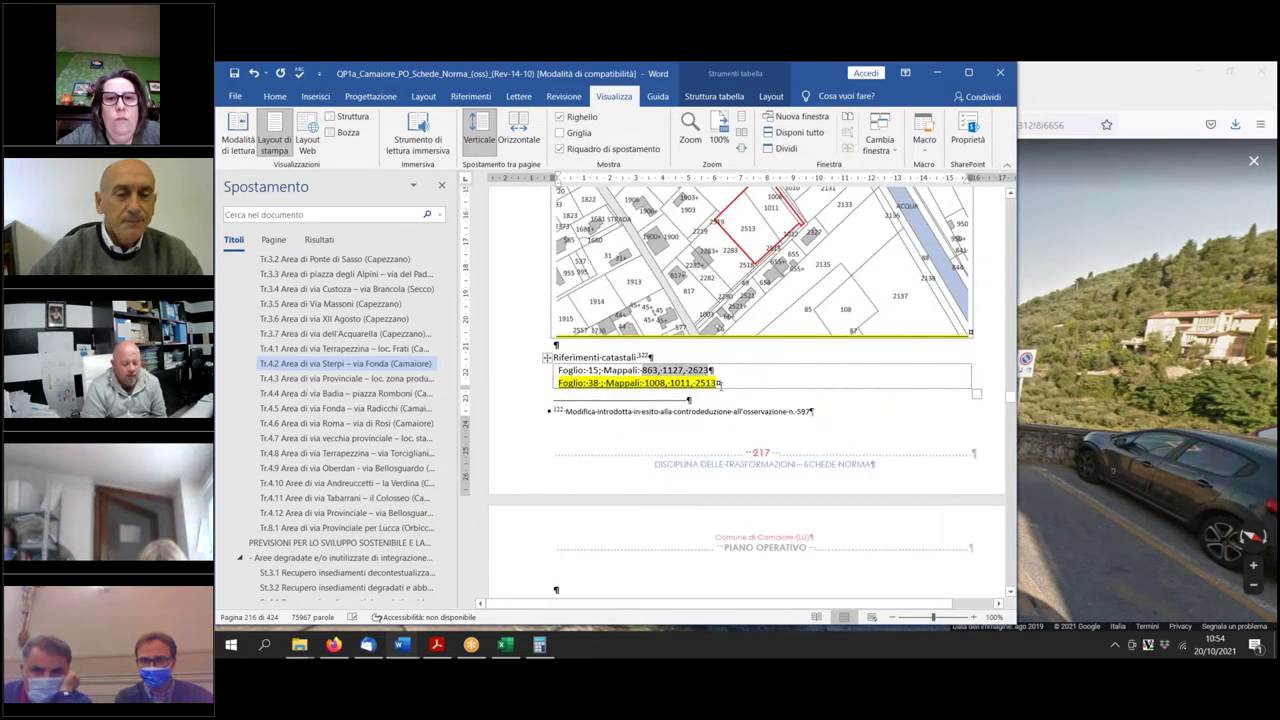
pyautogui.scroll(10, 777, 464)
pyautogui.scroll(5, 760, 400)
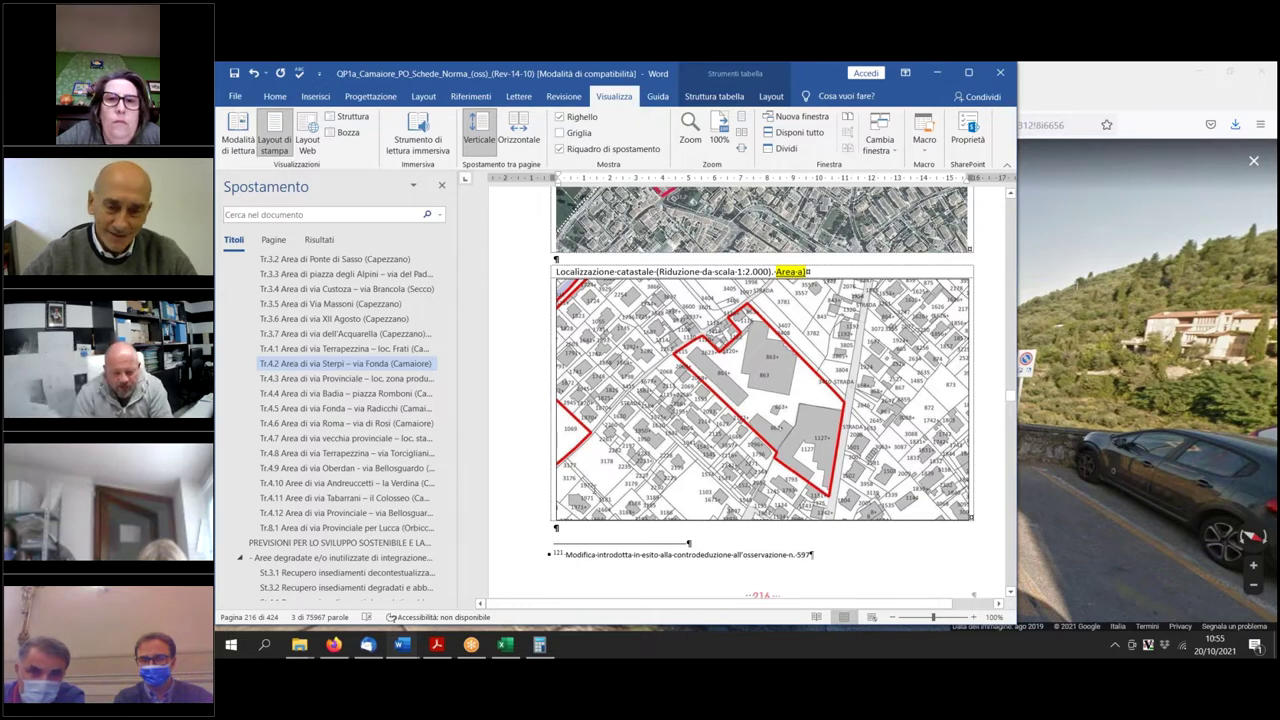
# Back in Google Maps, leave Street View, zoom out and reset the map to north-up.
pyautogui.click(1045, 495)
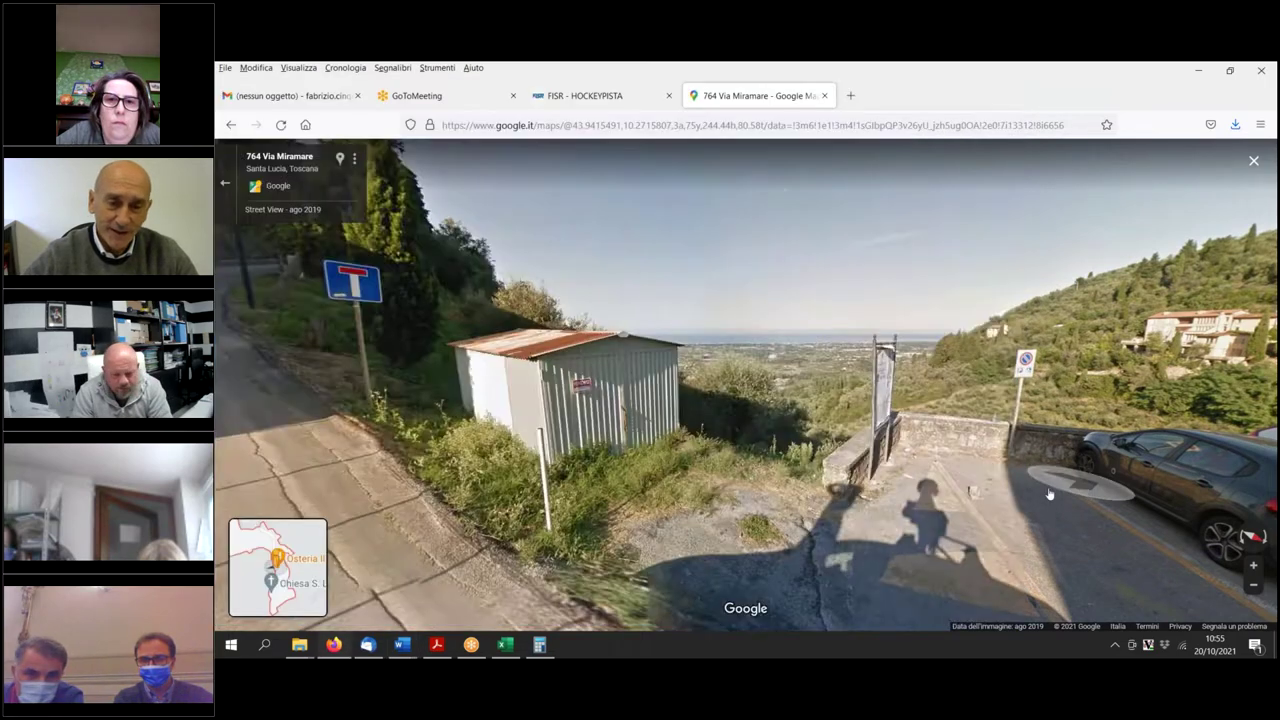
pyautogui.scroll(-3, 760, 471)
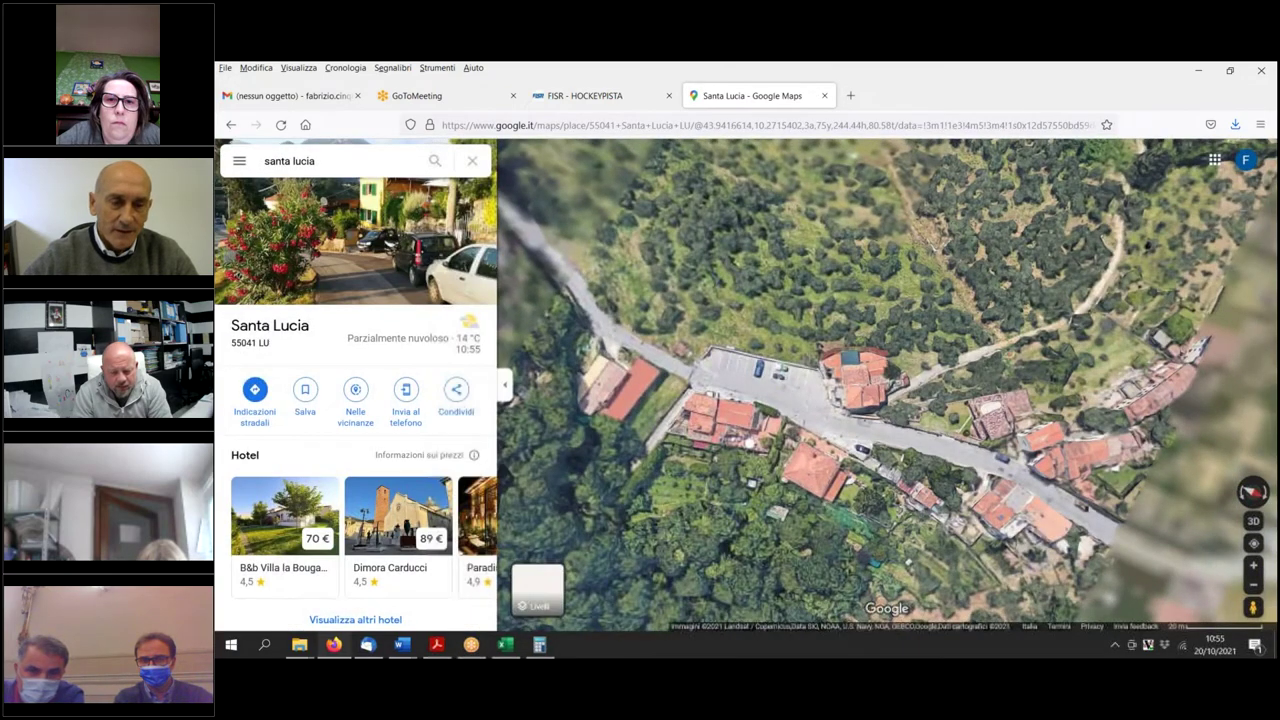
pyautogui.scroll(-4, 860, 489)
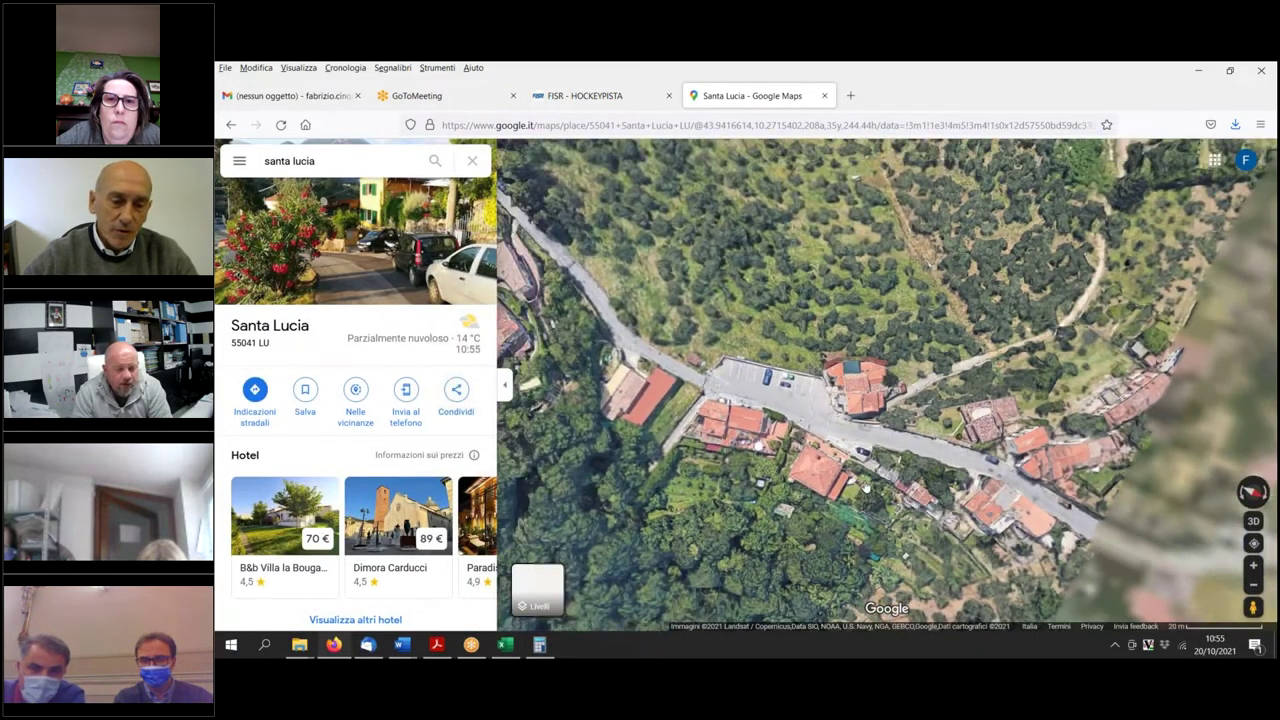
pyautogui.scroll(-5, 853, 489)
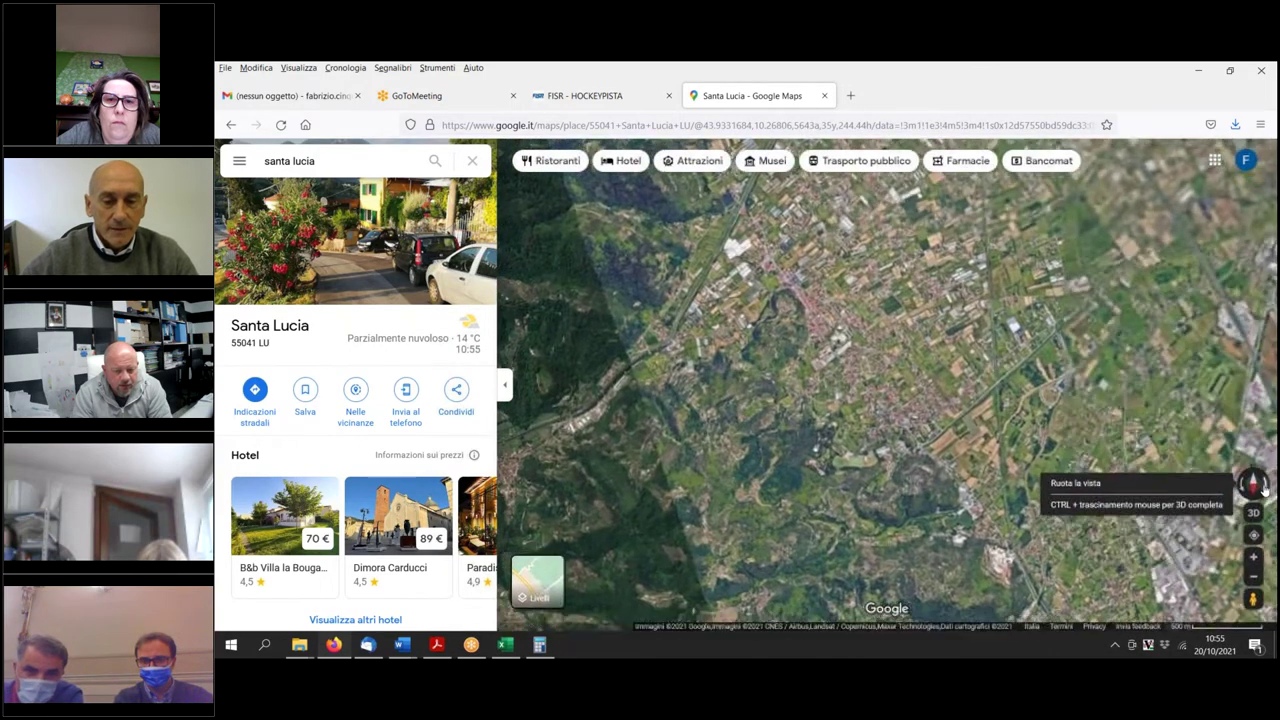
pyautogui.click(1256, 484)
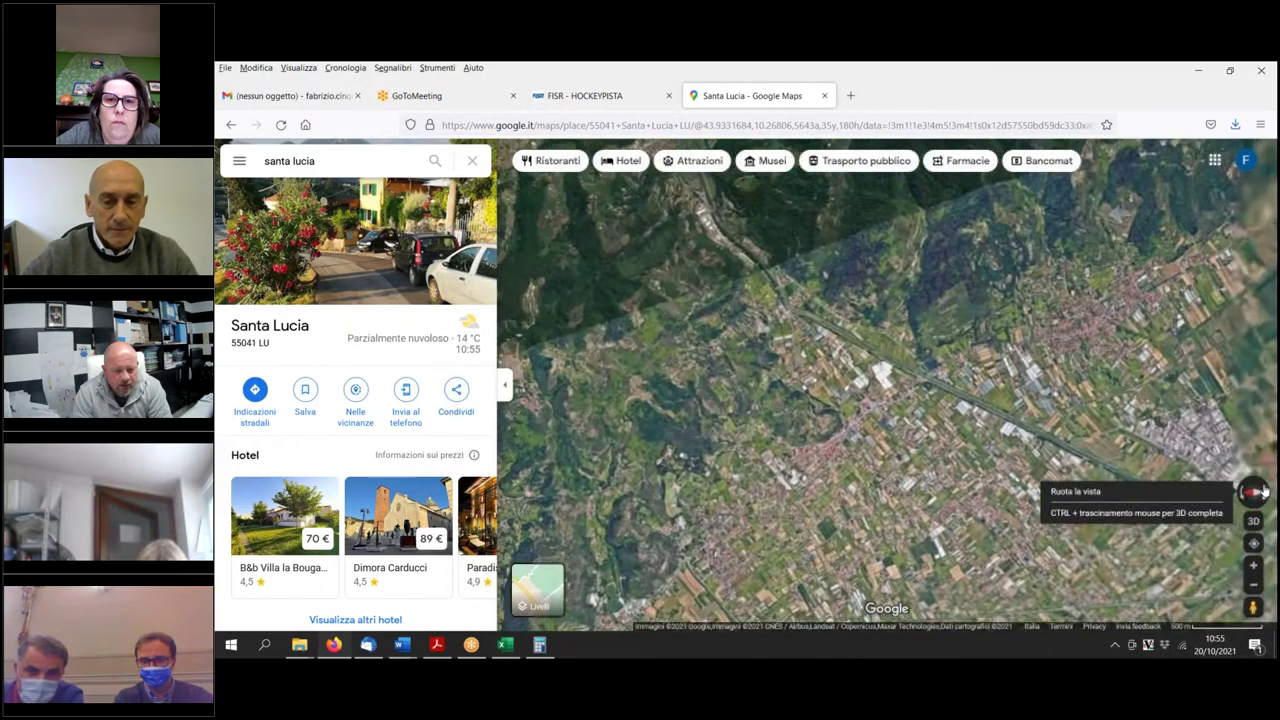
# Zoom in close on Santa Lucia around the large red-roofed industrial buildings.
pyautogui.scroll(4, 860, 400)
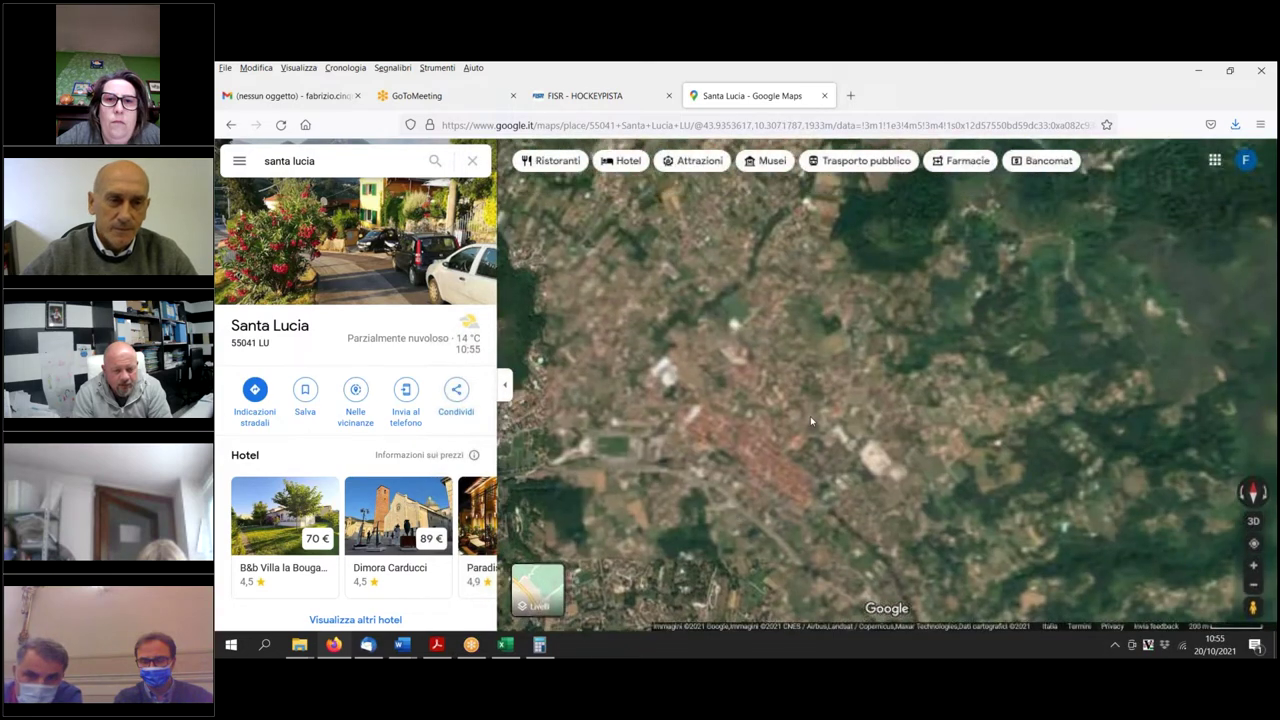
pyautogui.scroll(2, 724, 360)
pyautogui.scroll(3, 728, 371)
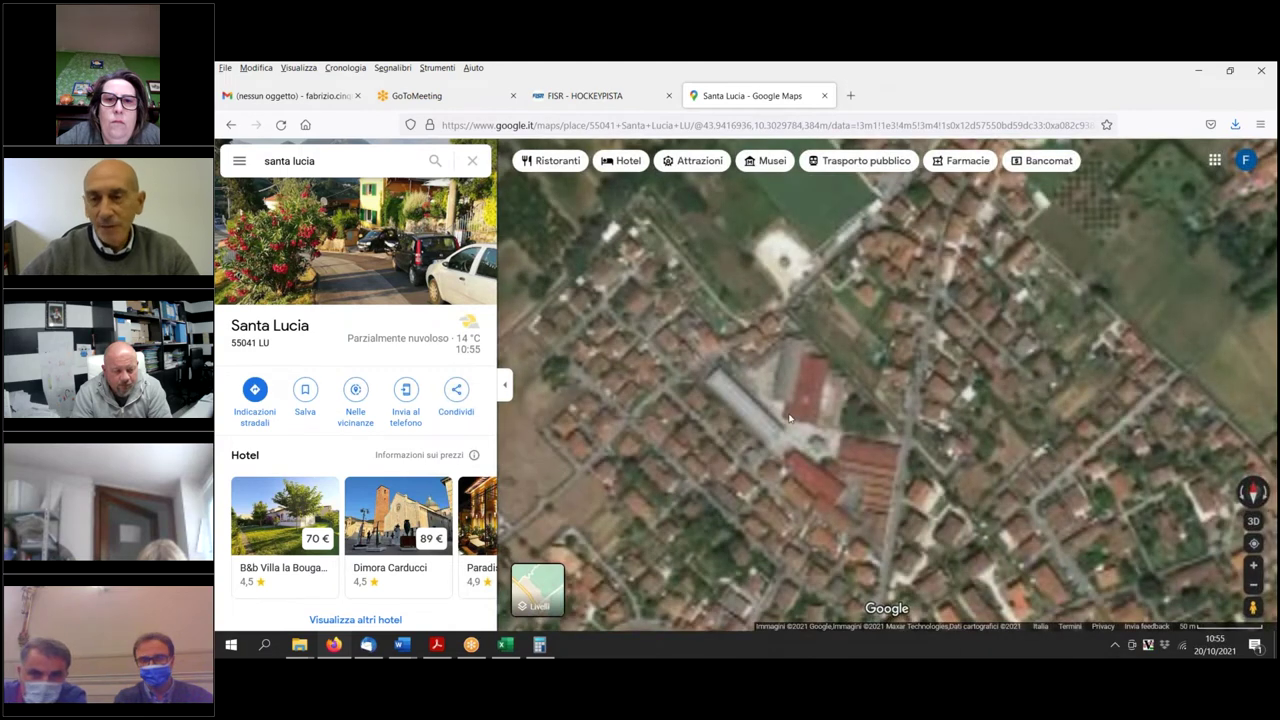
pyautogui.scroll(2, 800, 400)
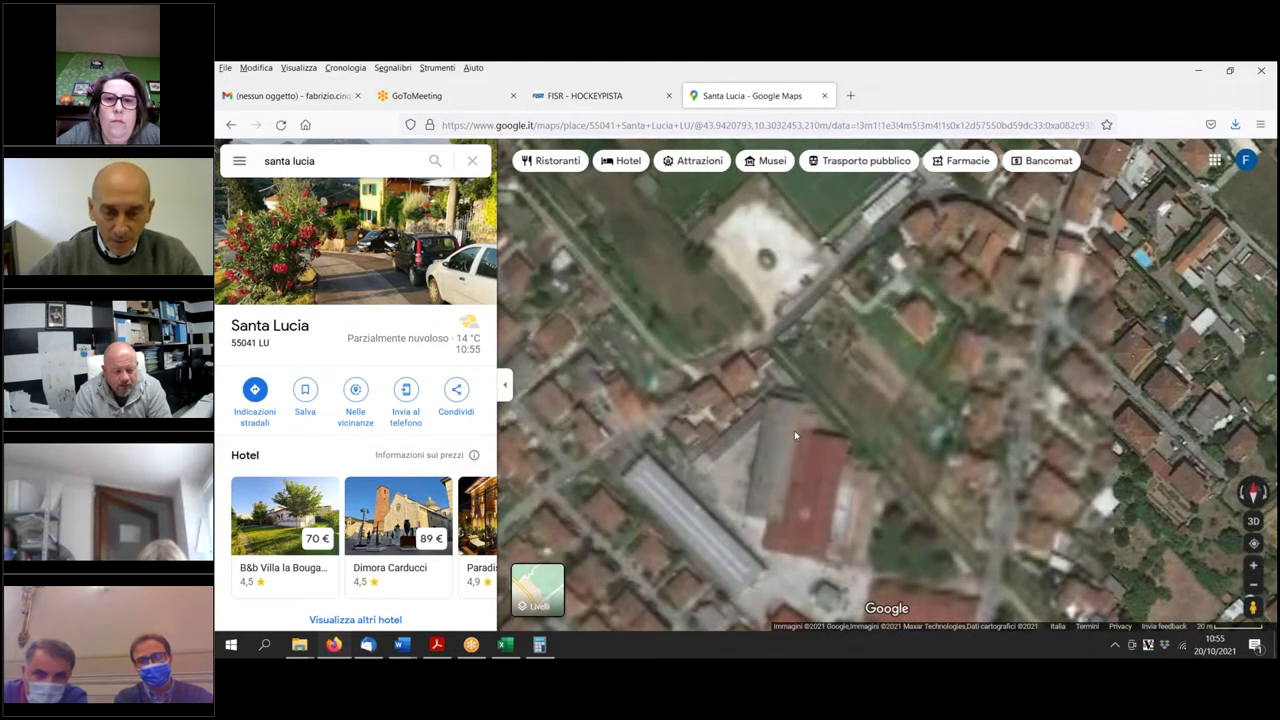
pyautogui.scroll(2, 796, 435)
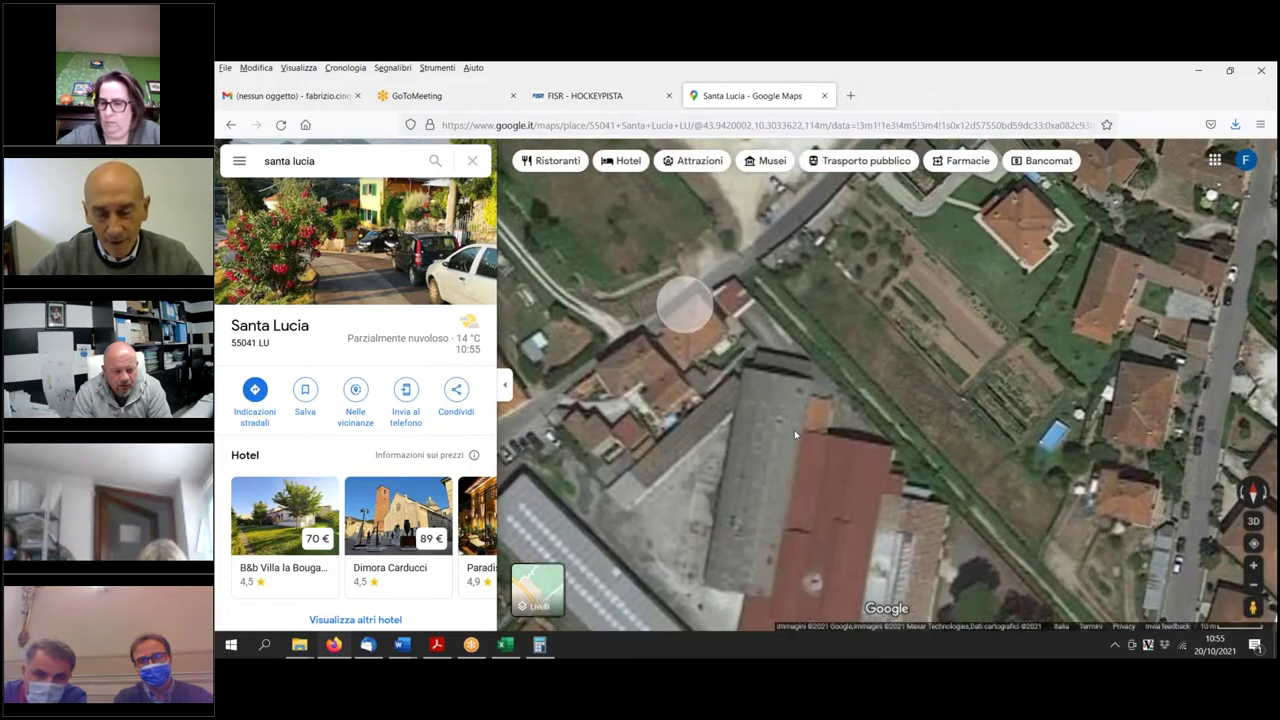
# View the canal at street level, looking at the stone wall and along the water.
pyautogui.moveTo(1253, 607); pyautogui.dragTo(737, 205)
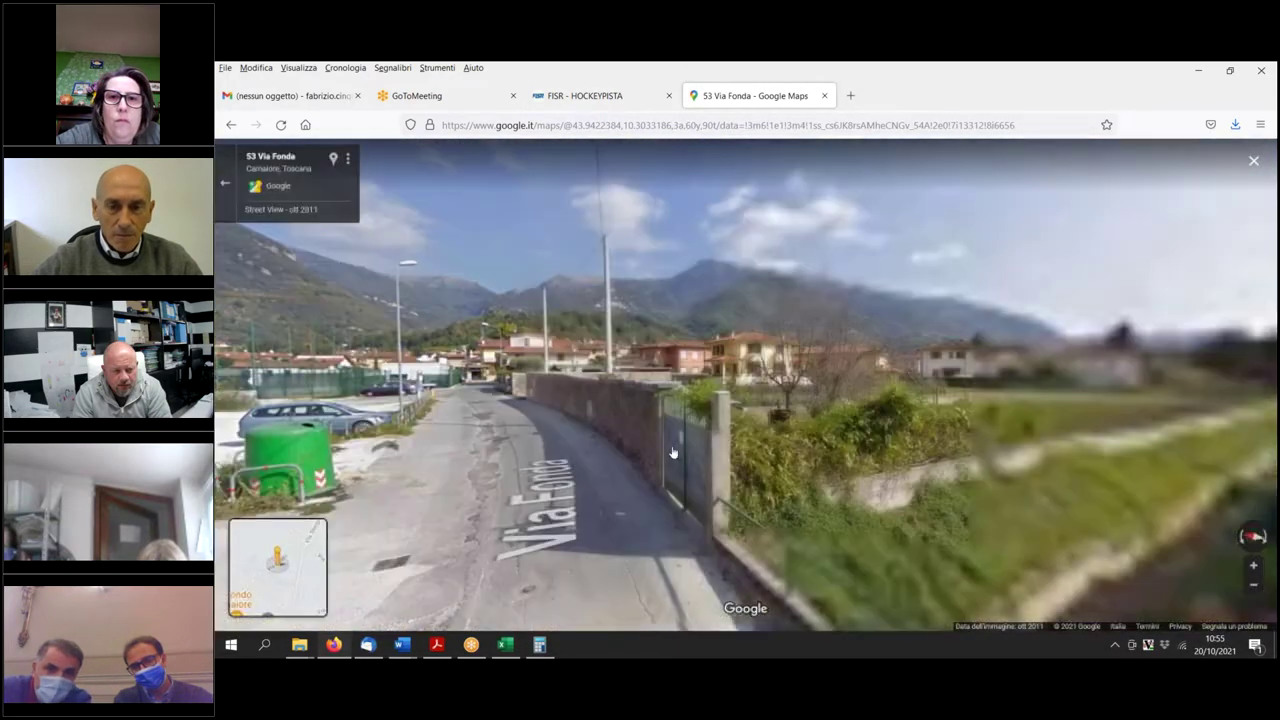
pyautogui.moveTo(673, 452); pyautogui.dragTo(508, 360)
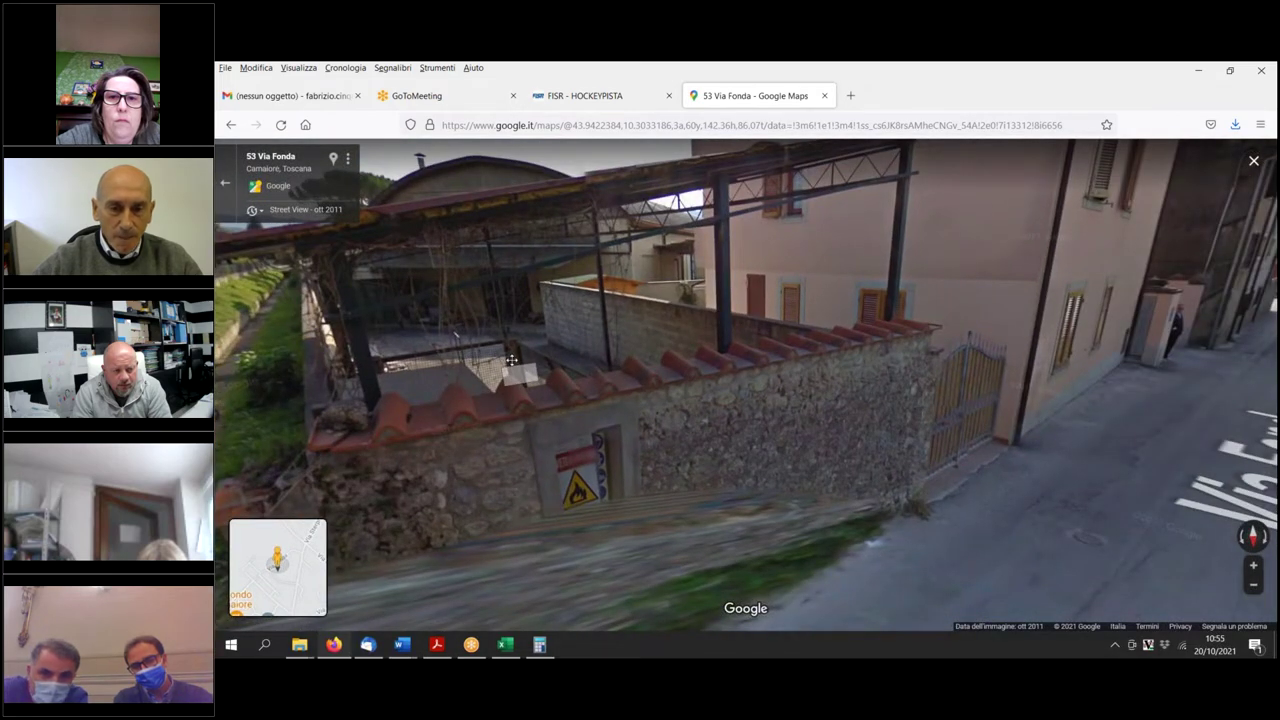
pyautogui.moveTo(511, 360); pyautogui.dragTo(760, 355)
pyautogui.click(777, 397)
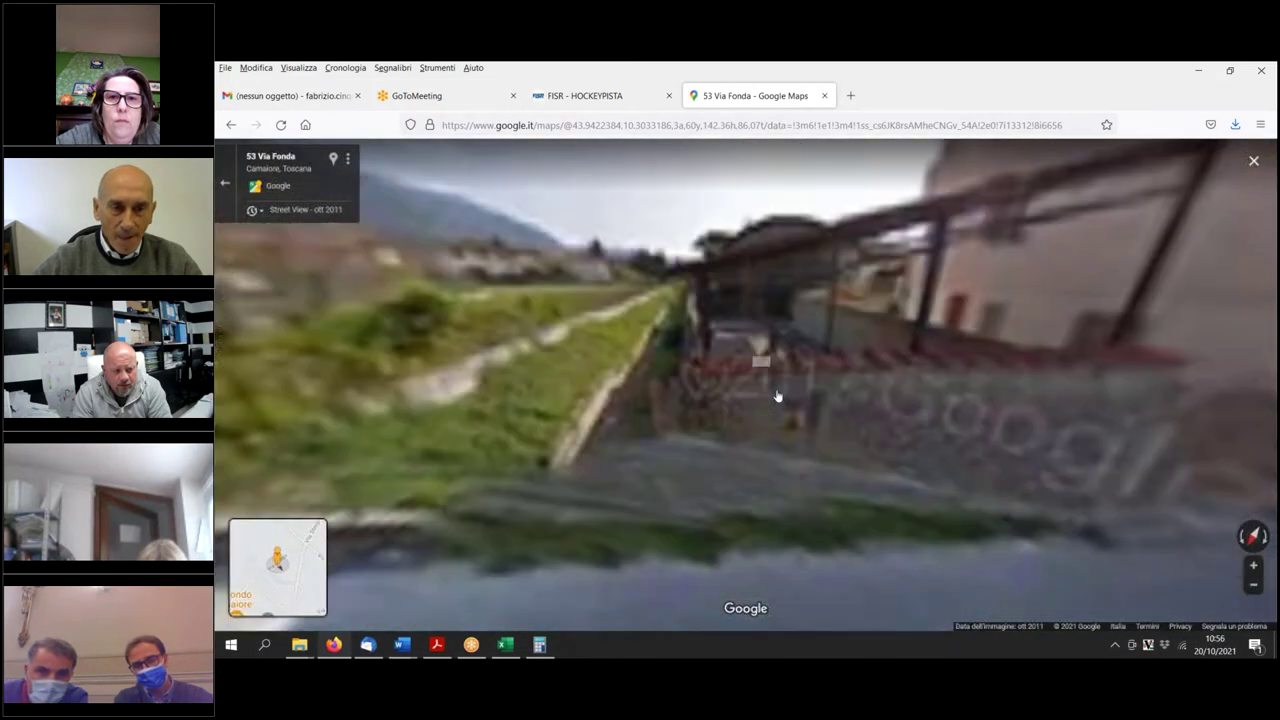
pyautogui.scroll(-3, 951, 543)
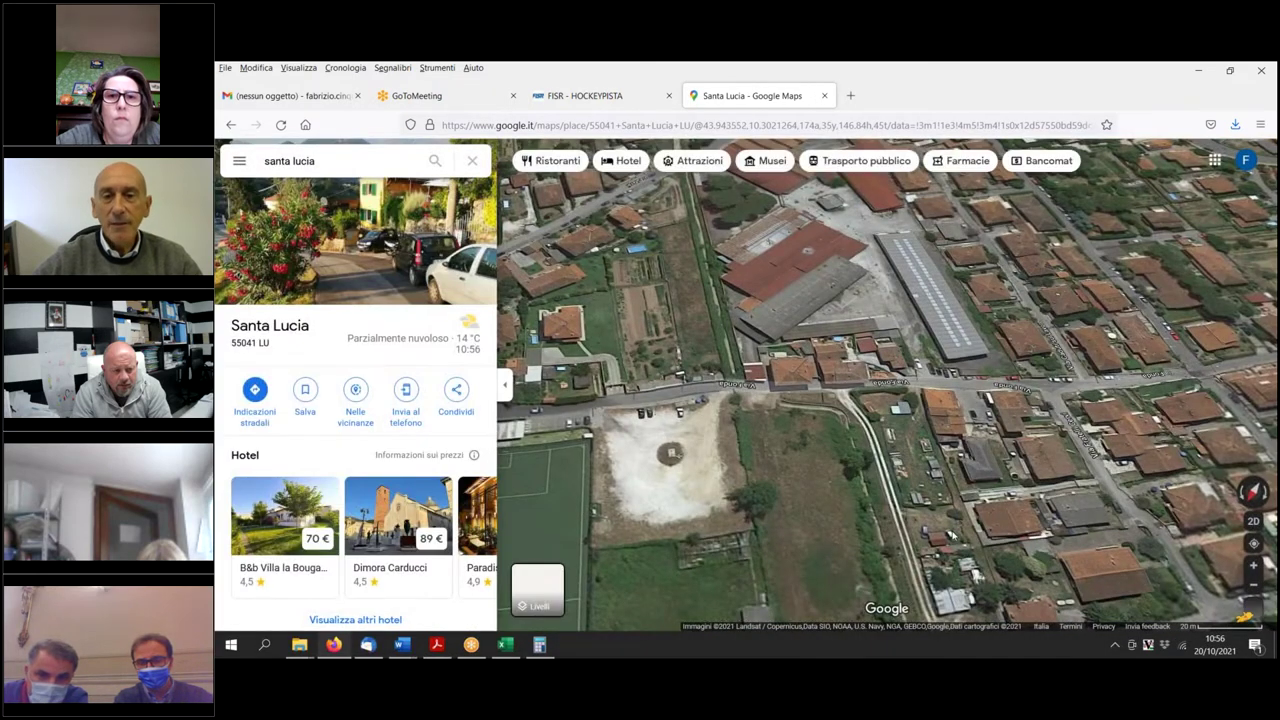
pyautogui.moveTo(1245, 617); pyautogui.dragTo(663, 345)
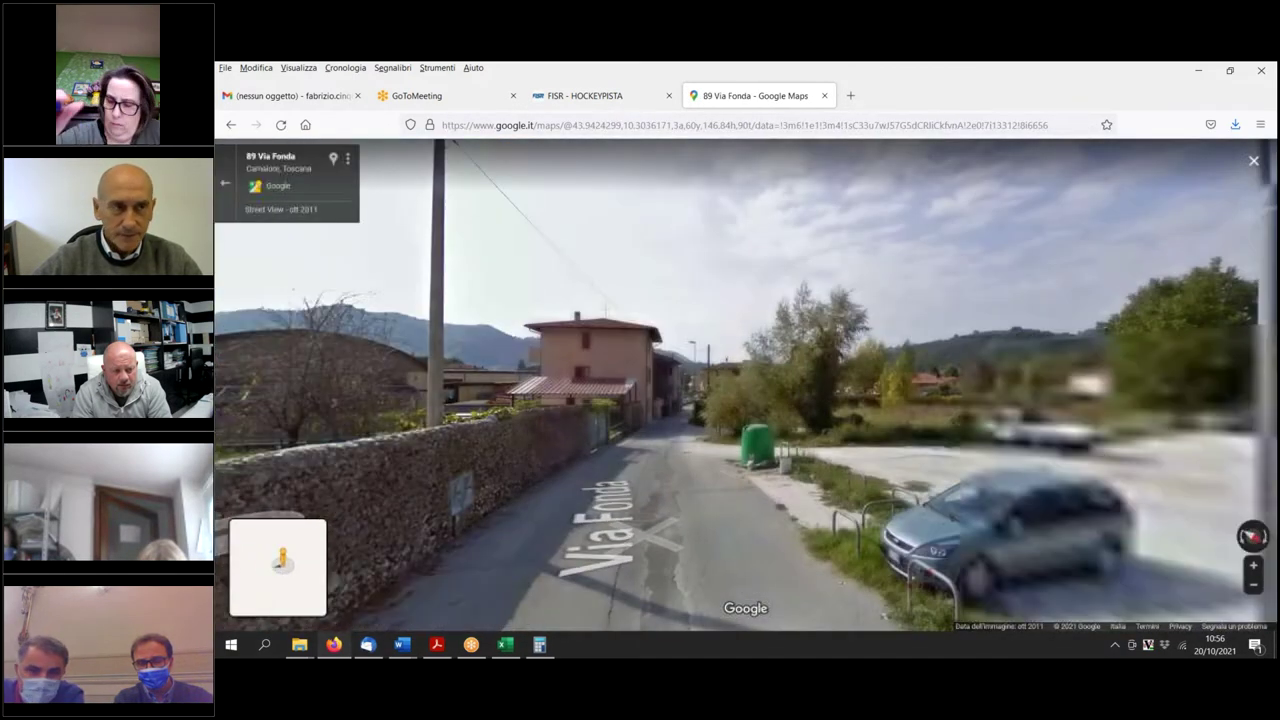
pyautogui.click(655, 500)
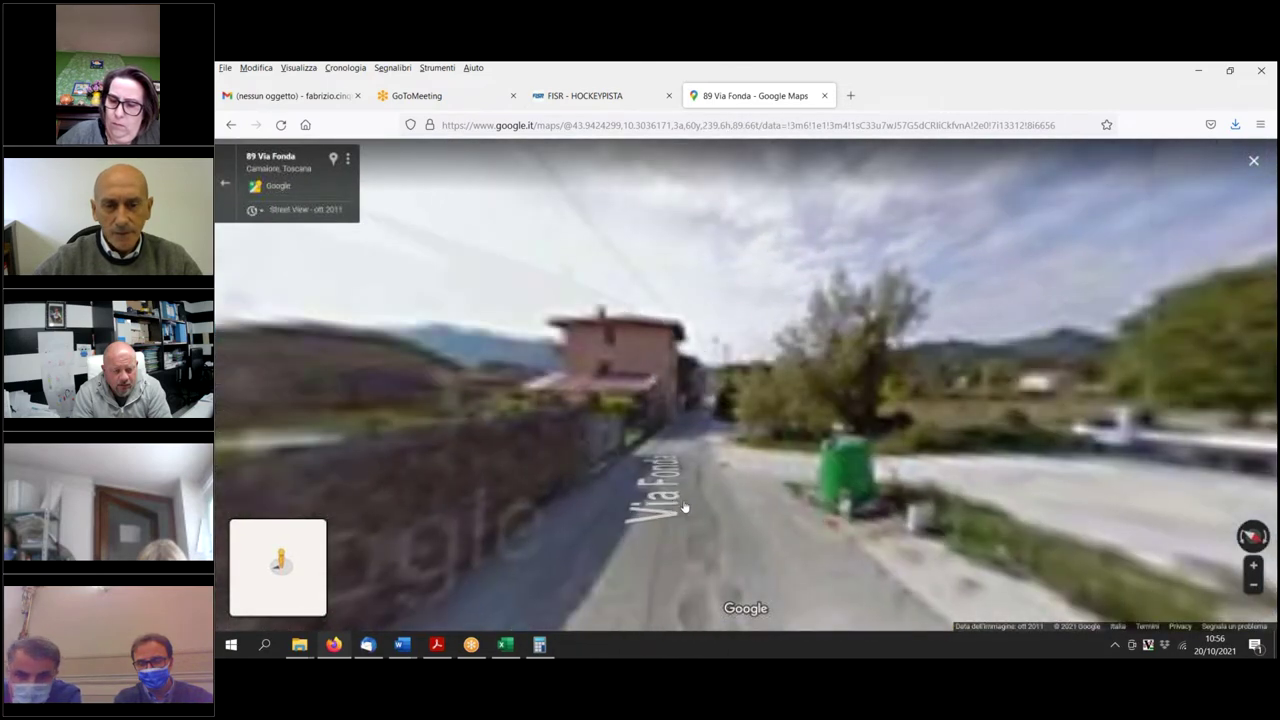
pyautogui.click(690, 508)
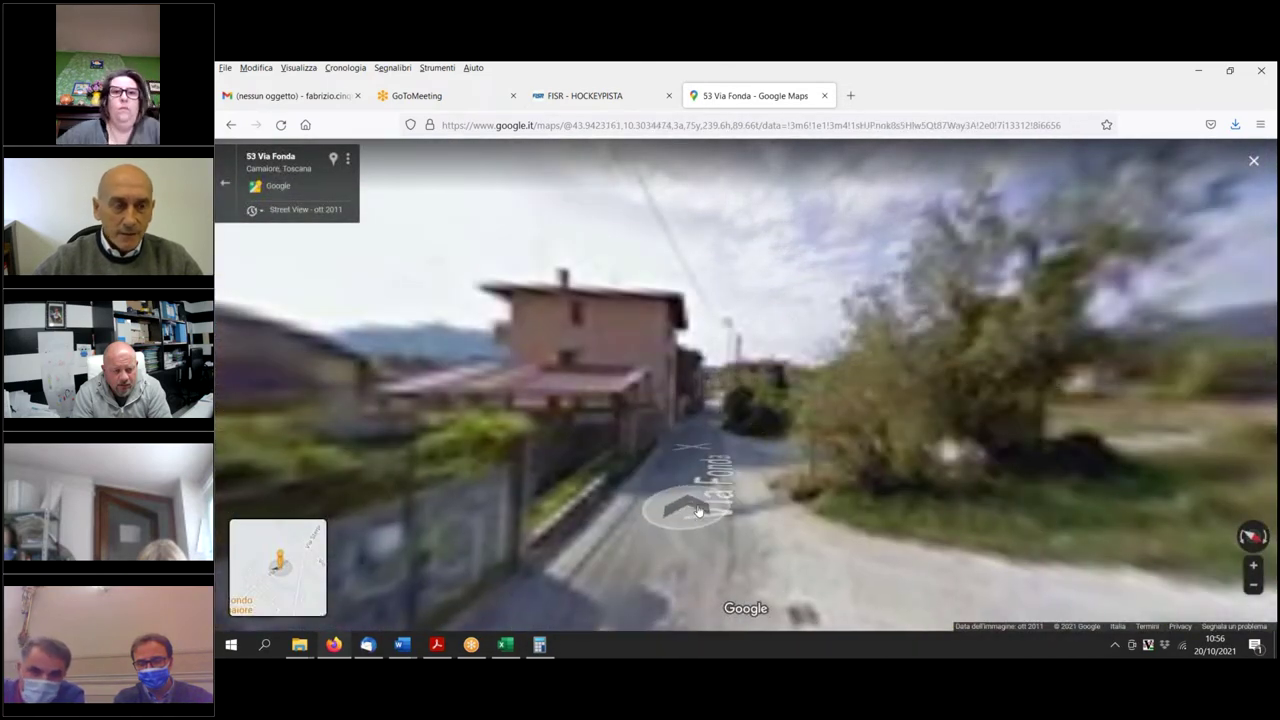
pyautogui.moveTo(698, 511); pyautogui.dragTo(1036, 513)
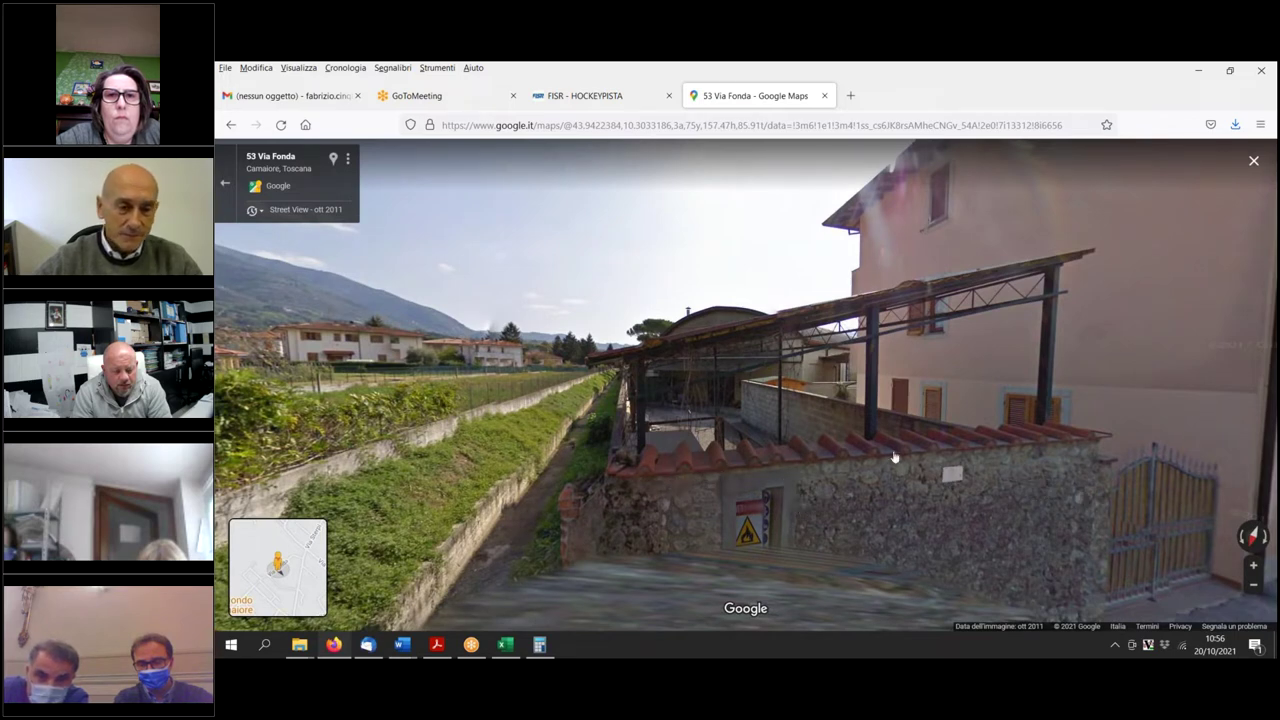
pyautogui.click(813, 495)
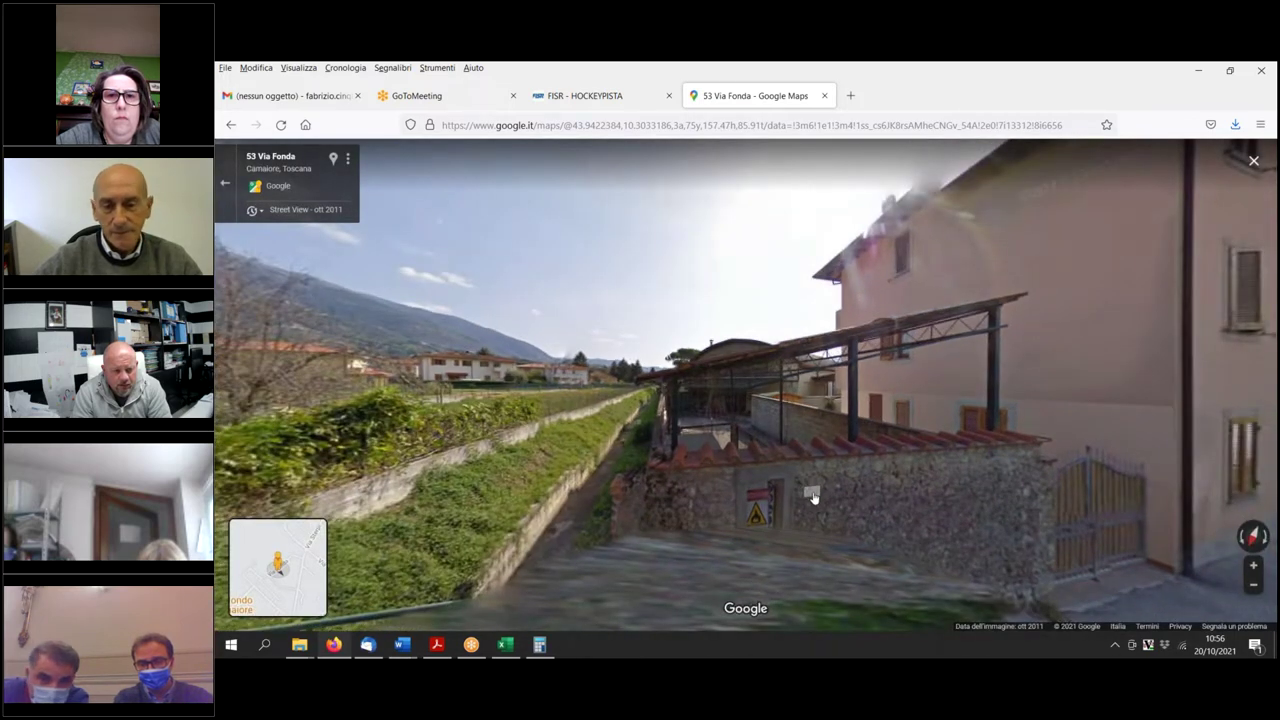
pyautogui.hotkey('alt', 'Left')
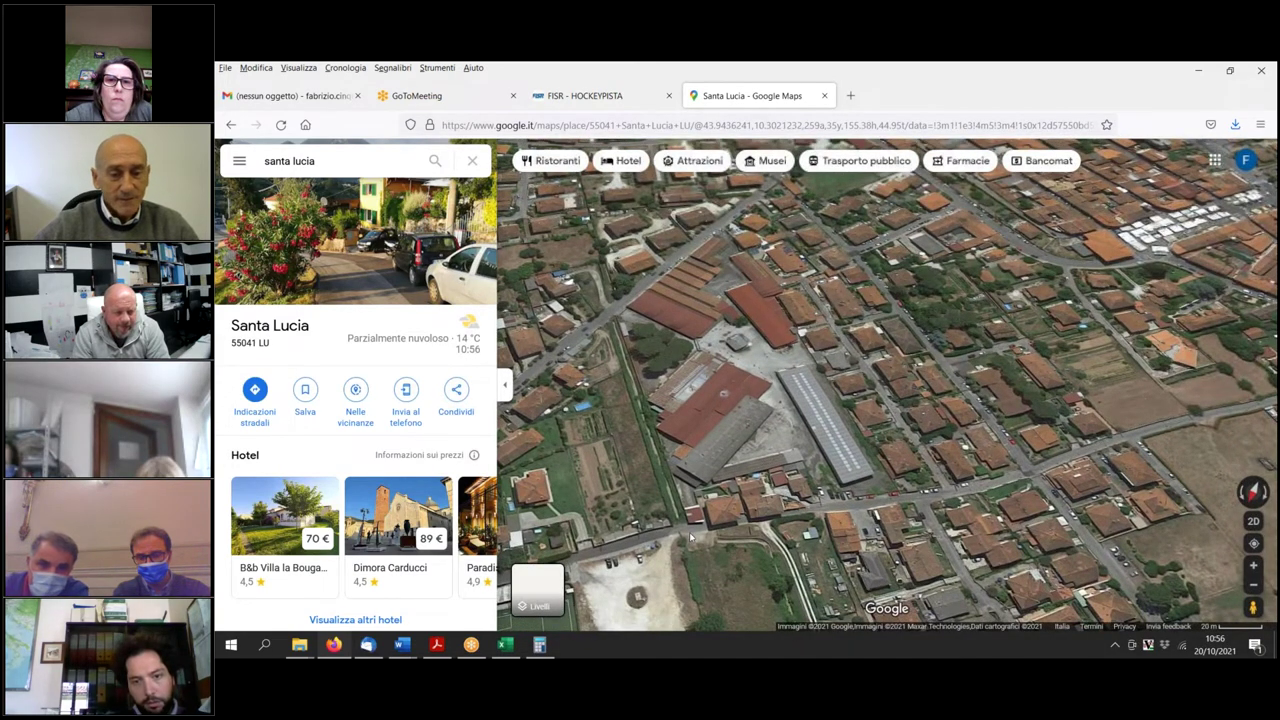
pyautogui.click(1253, 522)
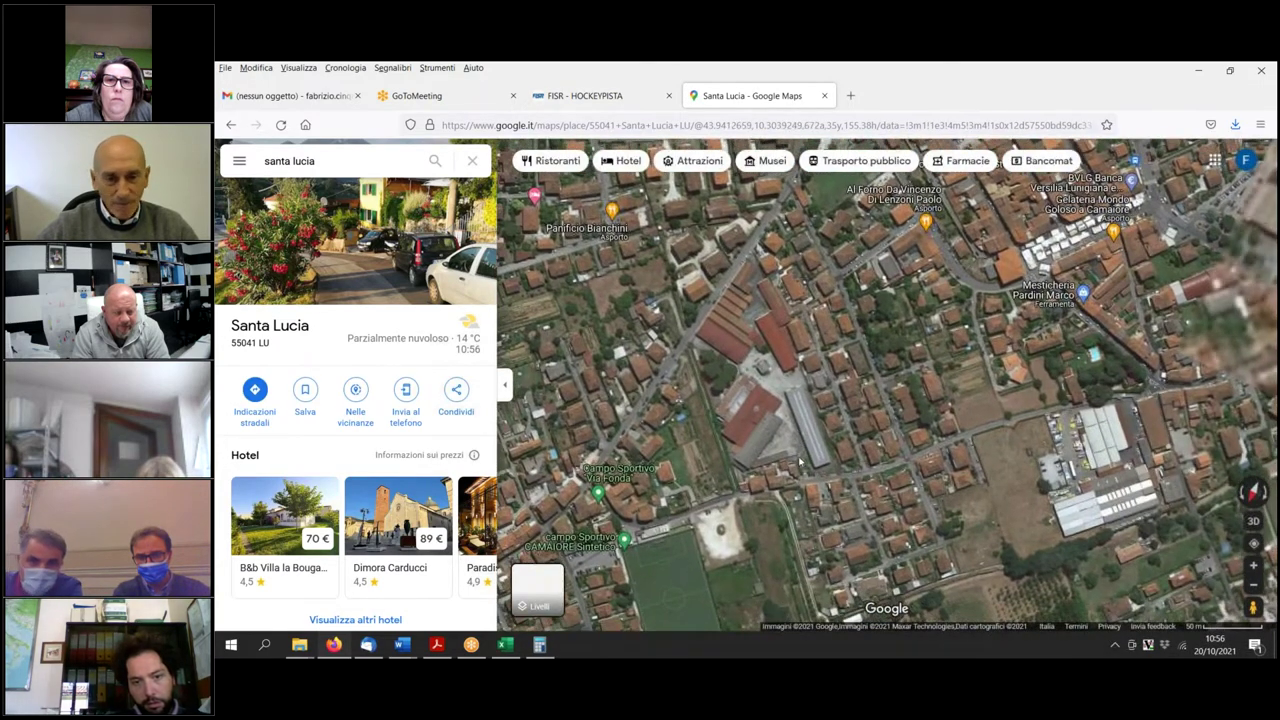
pyautogui.scroll(2, 800, 462)
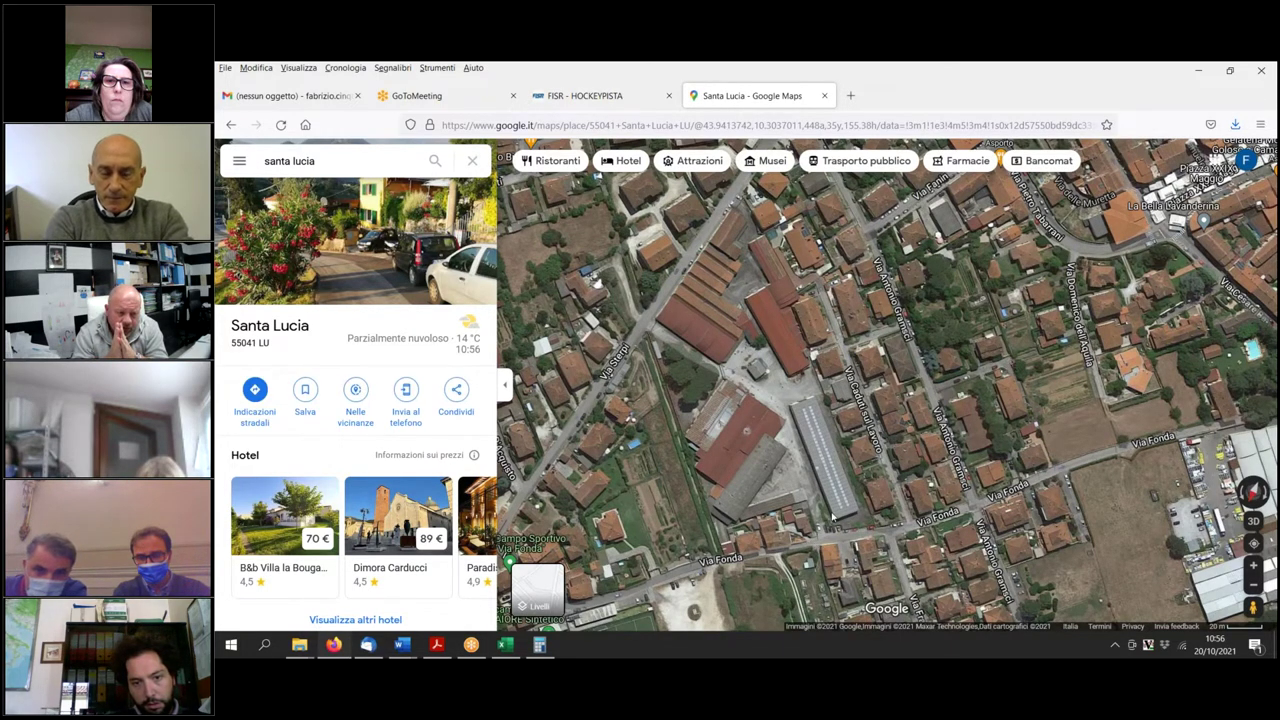
pyautogui.scroll(2, 831, 514)
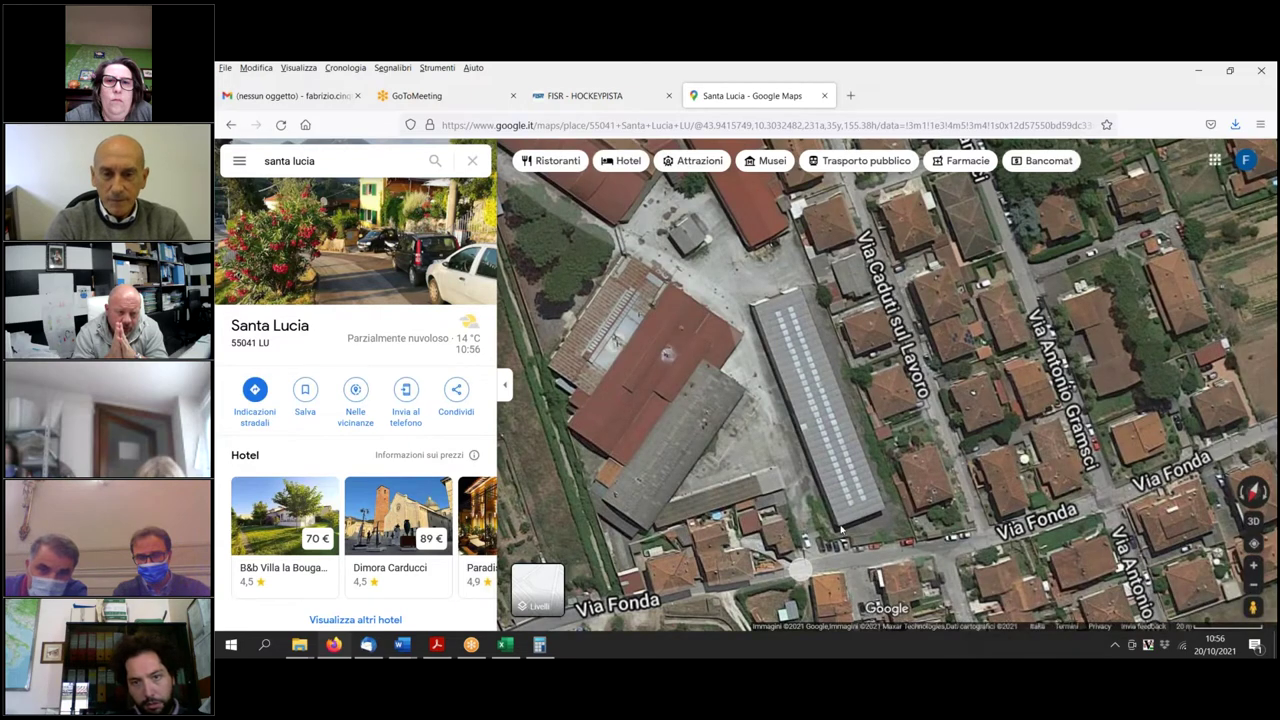
pyautogui.scroll(-1, 841, 531)
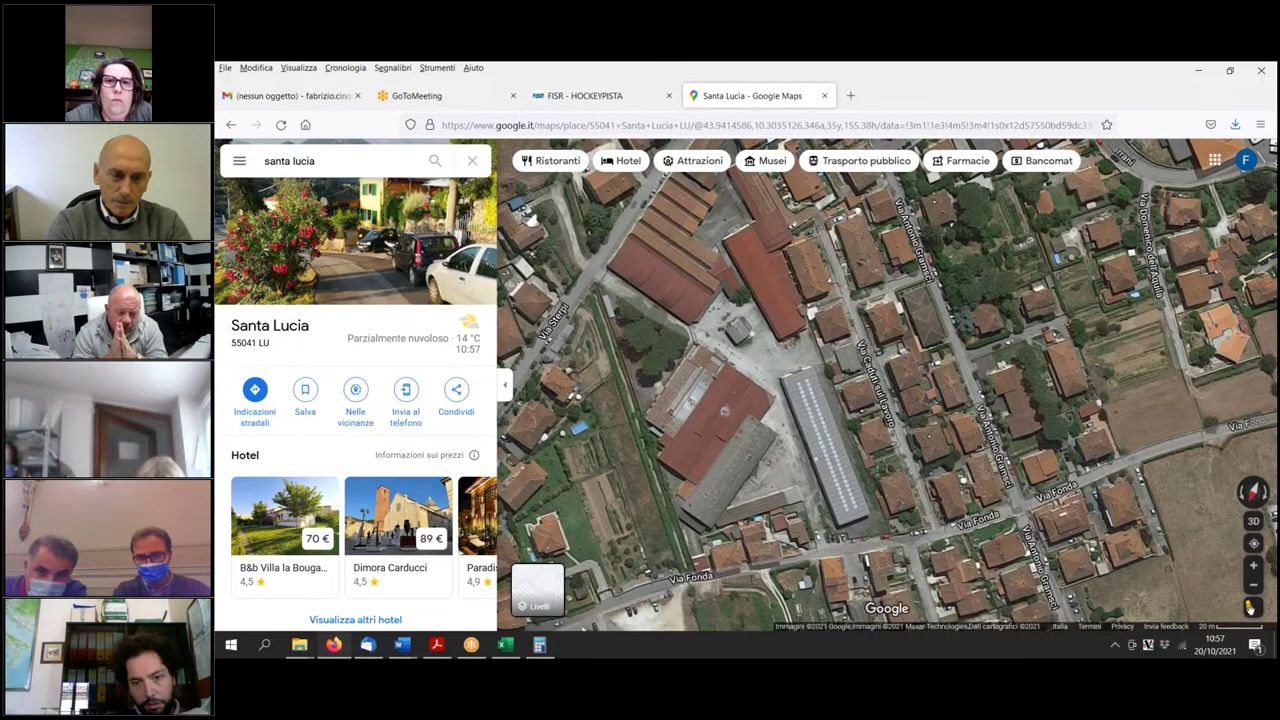
pyautogui.moveTo(910, 513); pyautogui.dragTo(874, 534)
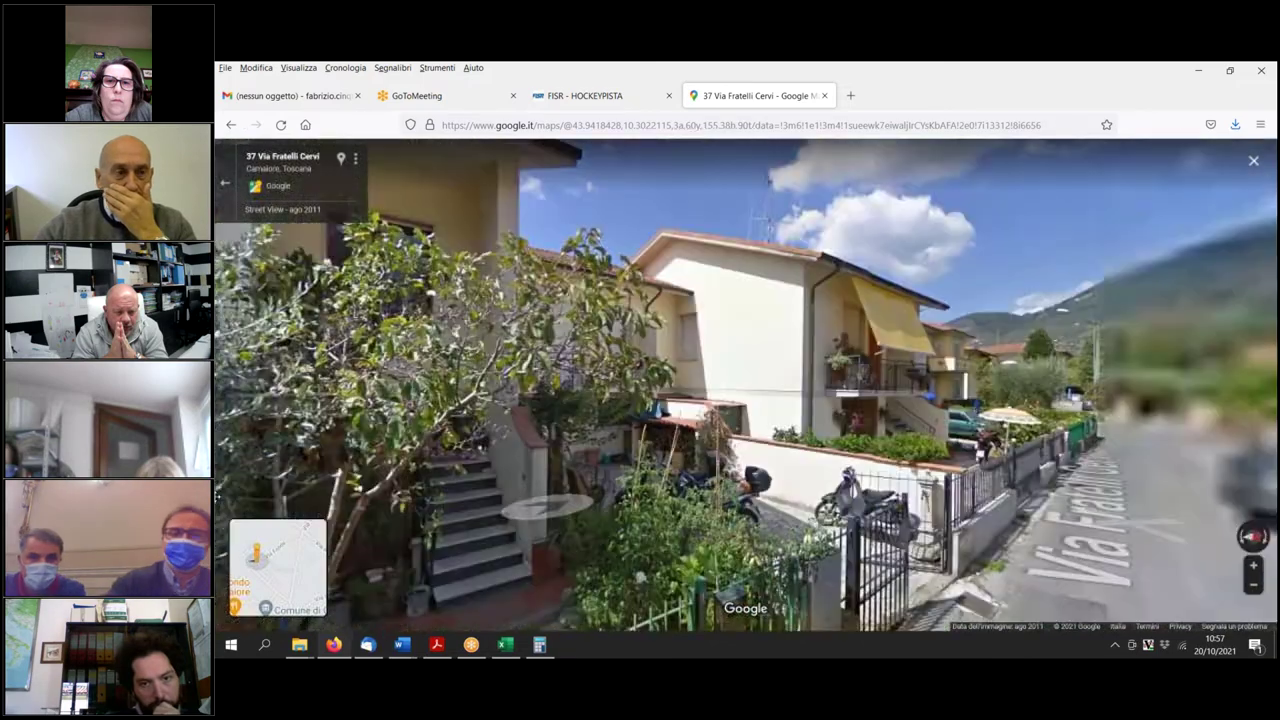
# Look at the houses, yellow houses and gate on Via Fratelli Cervi, then exit Street View.
pyautogui.press('Right')
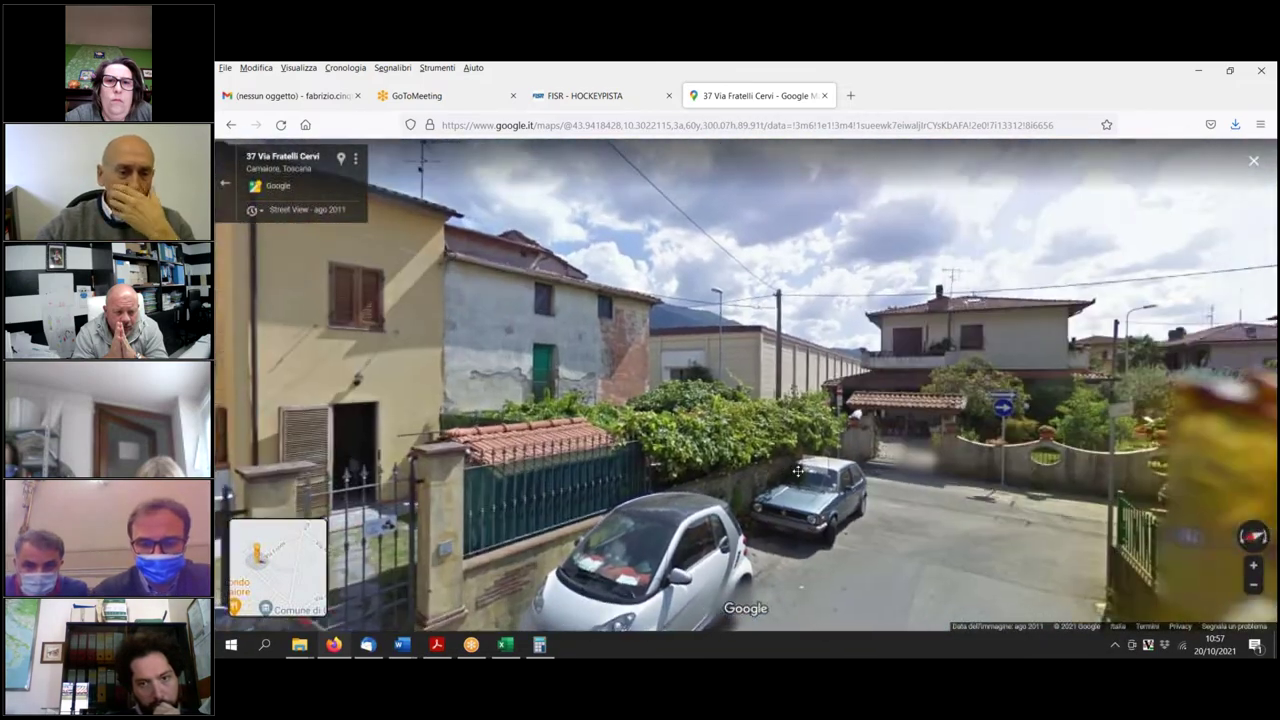
pyautogui.moveTo(797, 470); pyautogui.dragTo(775, 471)
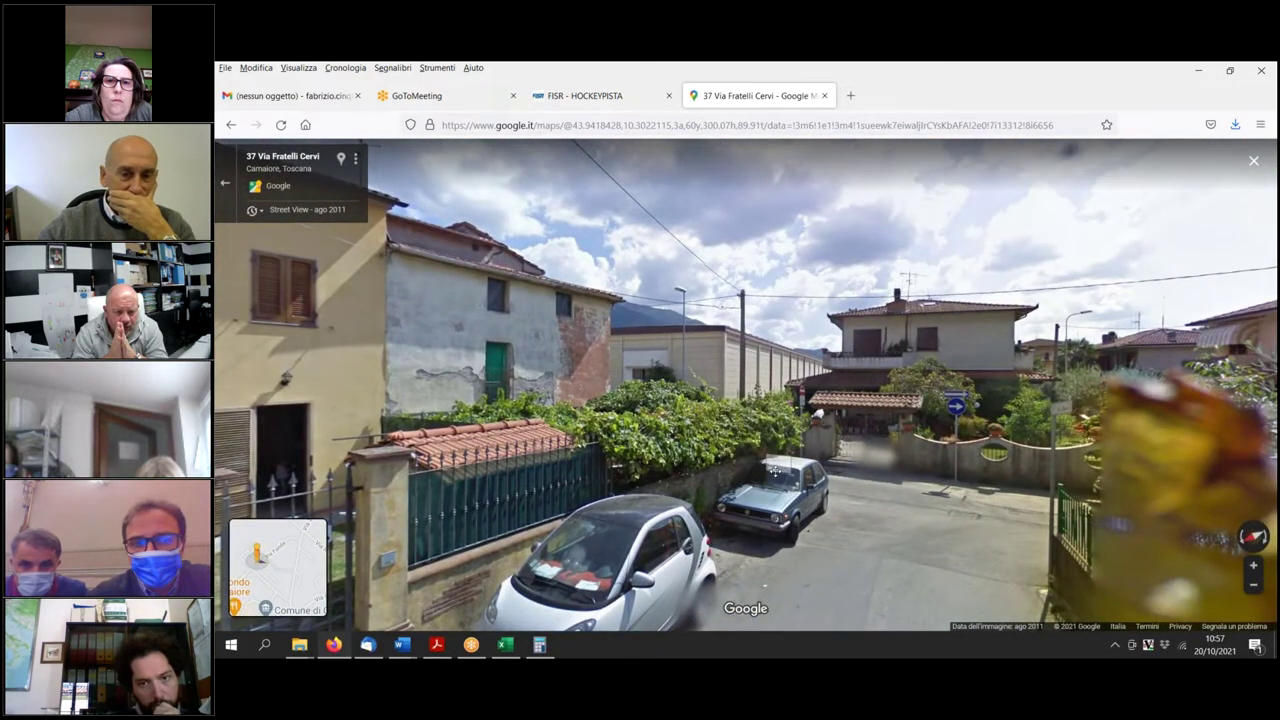
pyautogui.press('Right')
pyautogui.press('Left')
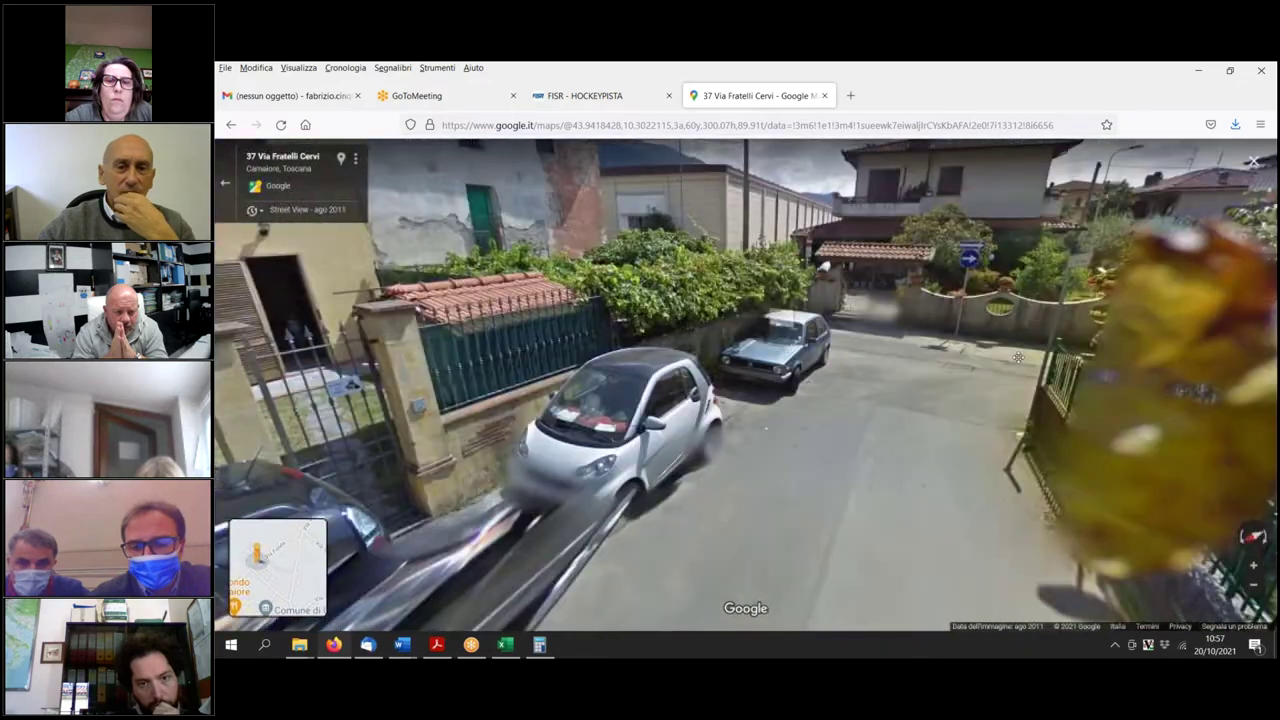
pyautogui.press('Left')
pyautogui.press('Left')
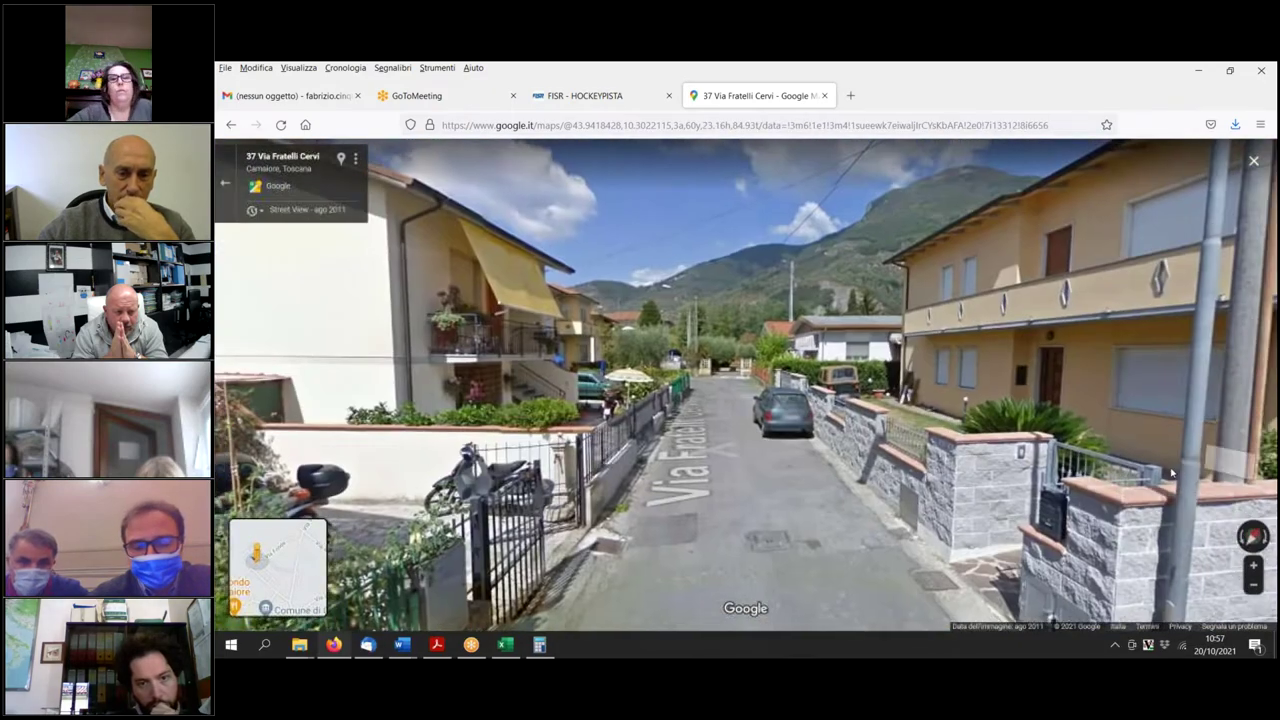
pyautogui.press('Escape')
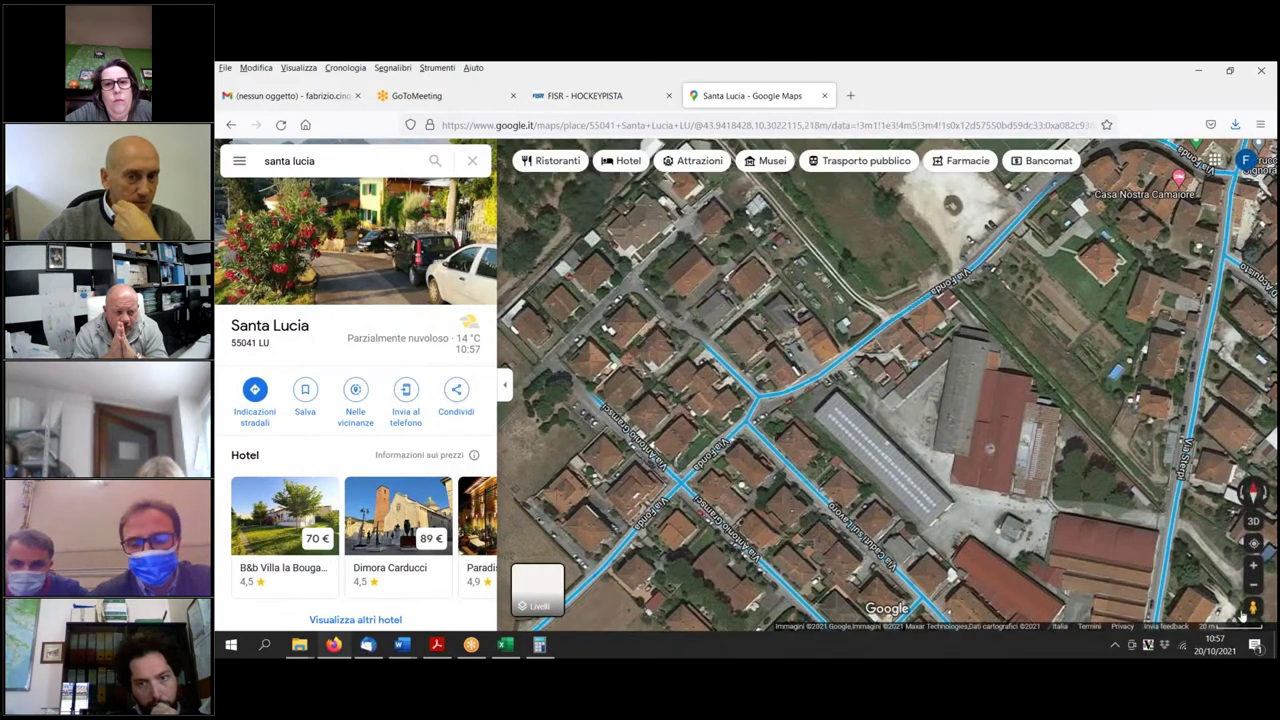
pyautogui.moveTo(1248, 607); pyautogui.dragTo(800, 370)
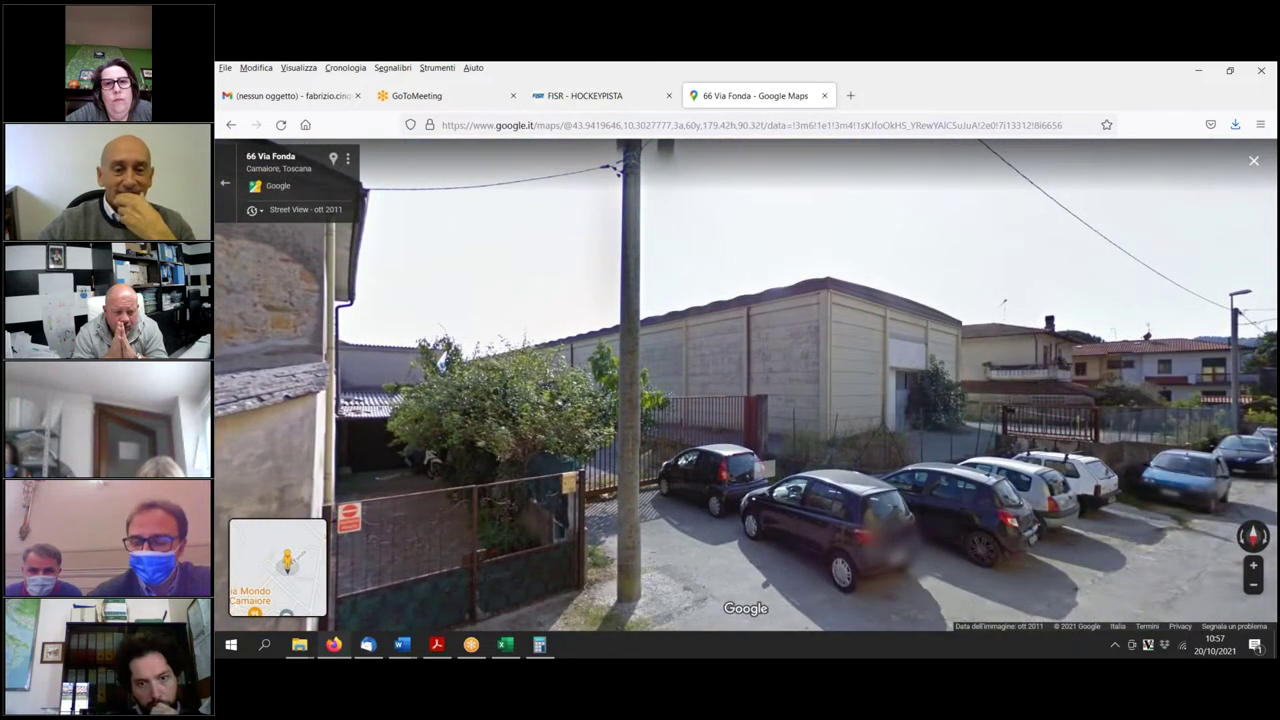
pyautogui.click(590, 424)
pyautogui.moveTo(578, 419); pyautogui.dragTo(477, 466)
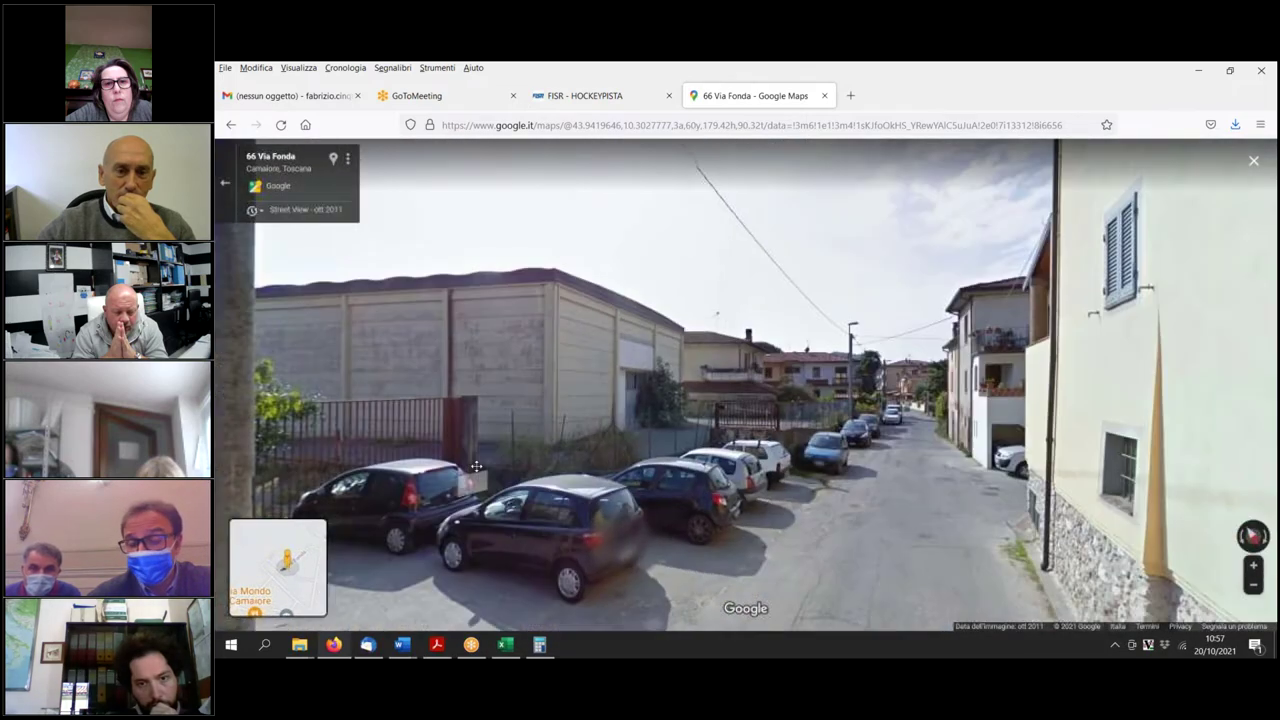
pyautogui.moveTo(519, 416); pyautogui.dragTo(855, 468)
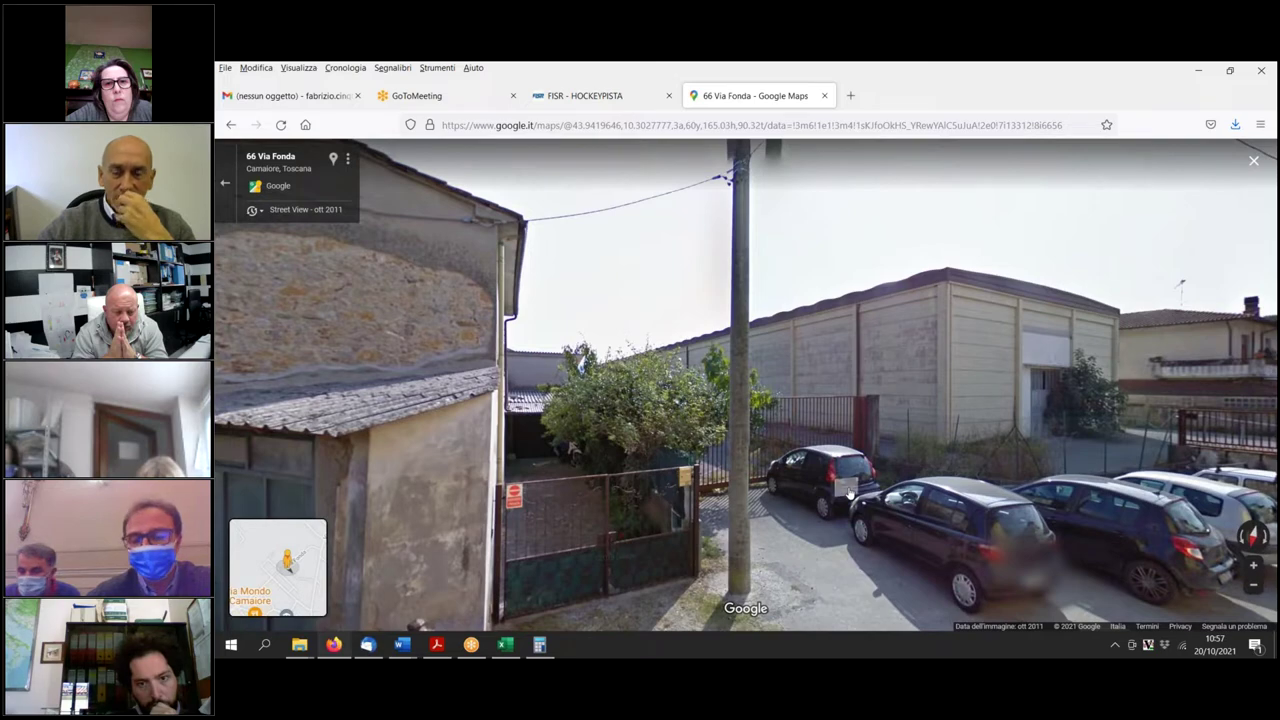
pyautogui.scroll(-2, 841, 484)
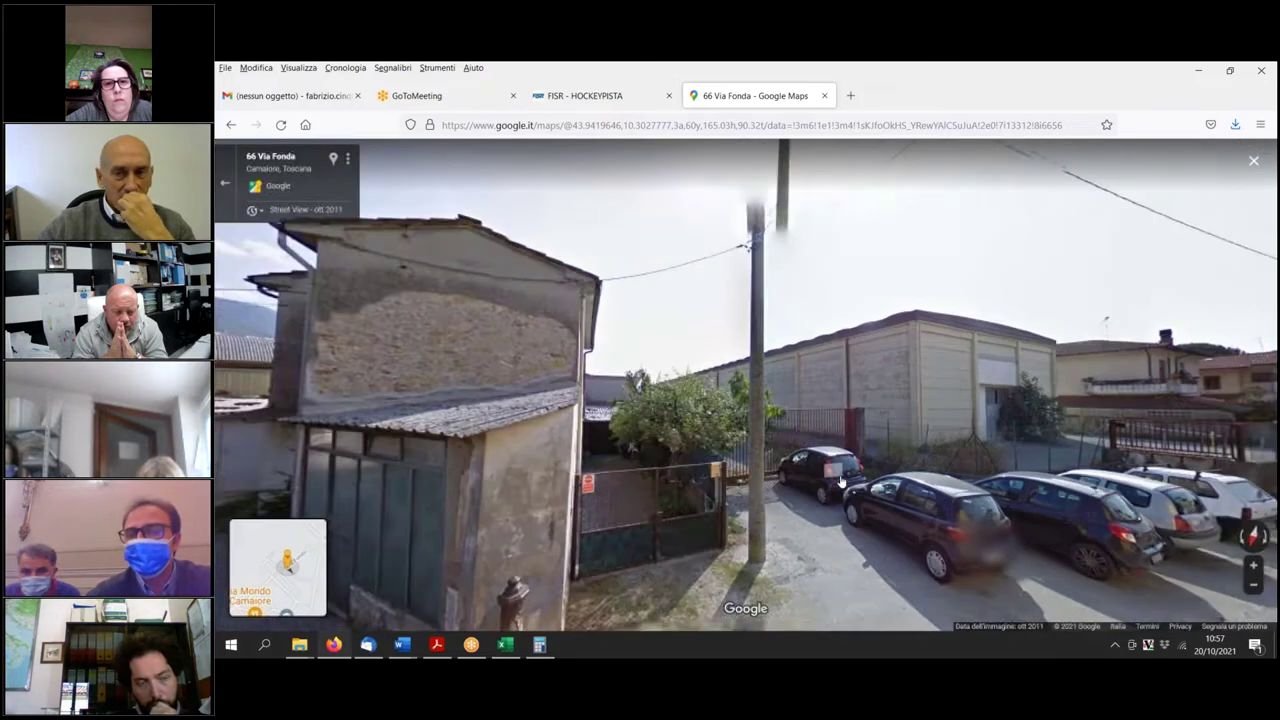
pyautogui.moveTo(850, 462); pyautogui.dragTo(463, 461)
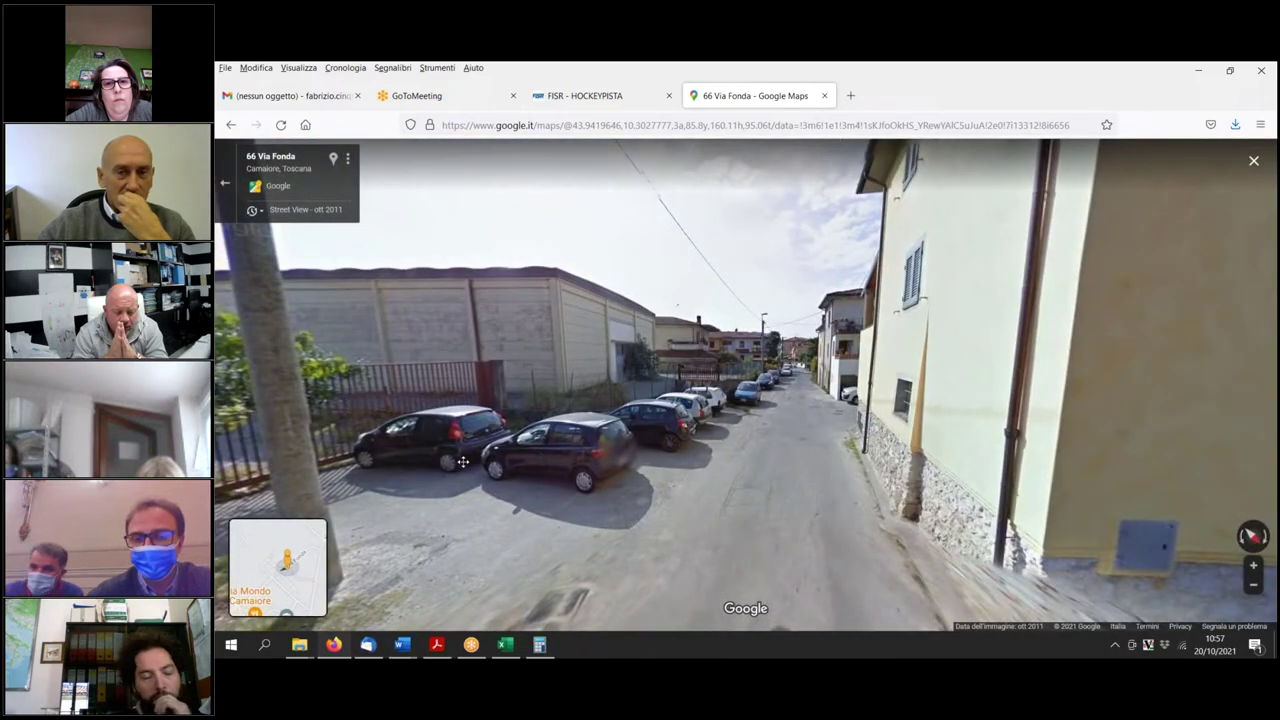
pyautogui.moveTo(630, 462); pyautogui.dragTo(578, 465)
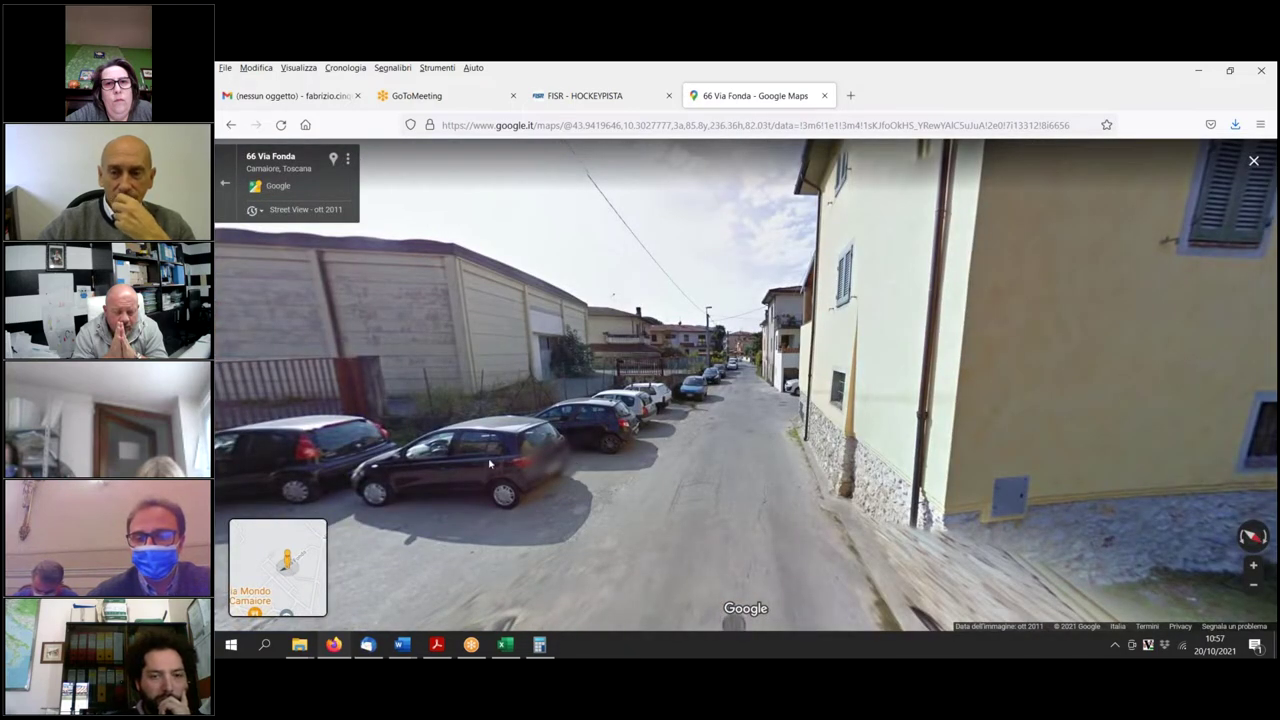
pyautogui.moveTo(613, 295); pyautogui.dragTo(915, 276)
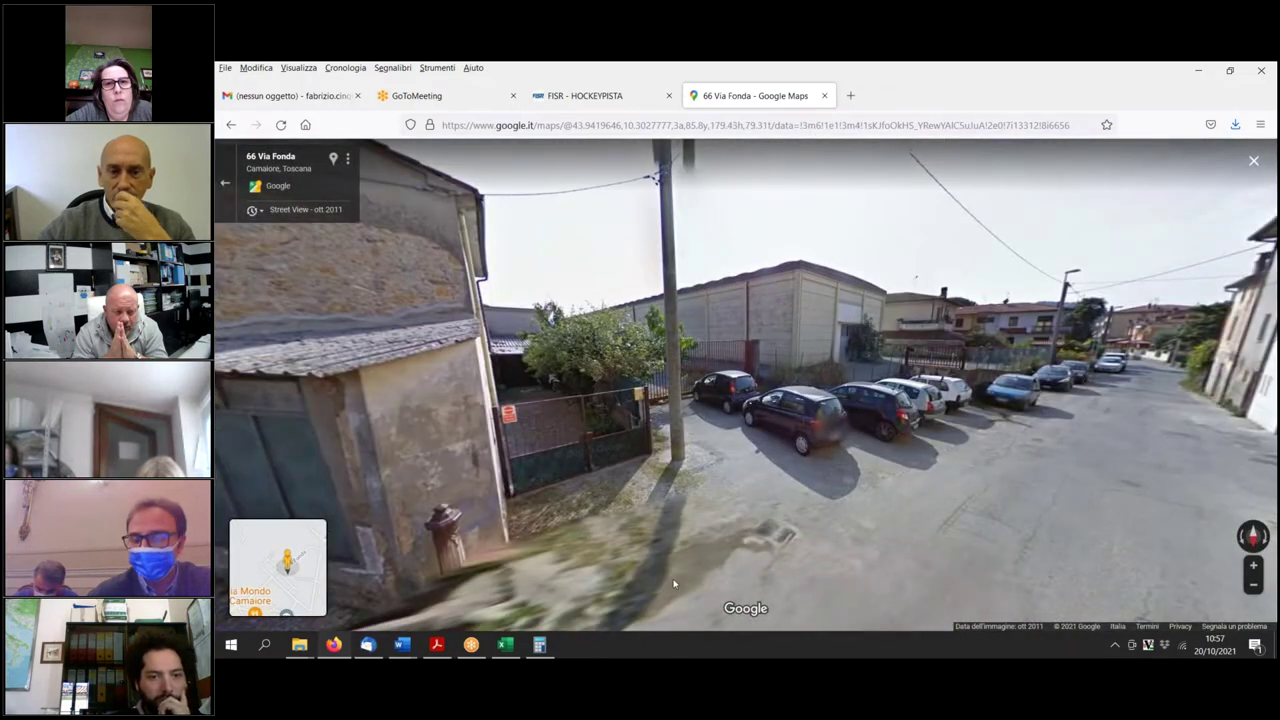
pyautogui.press('Escape')
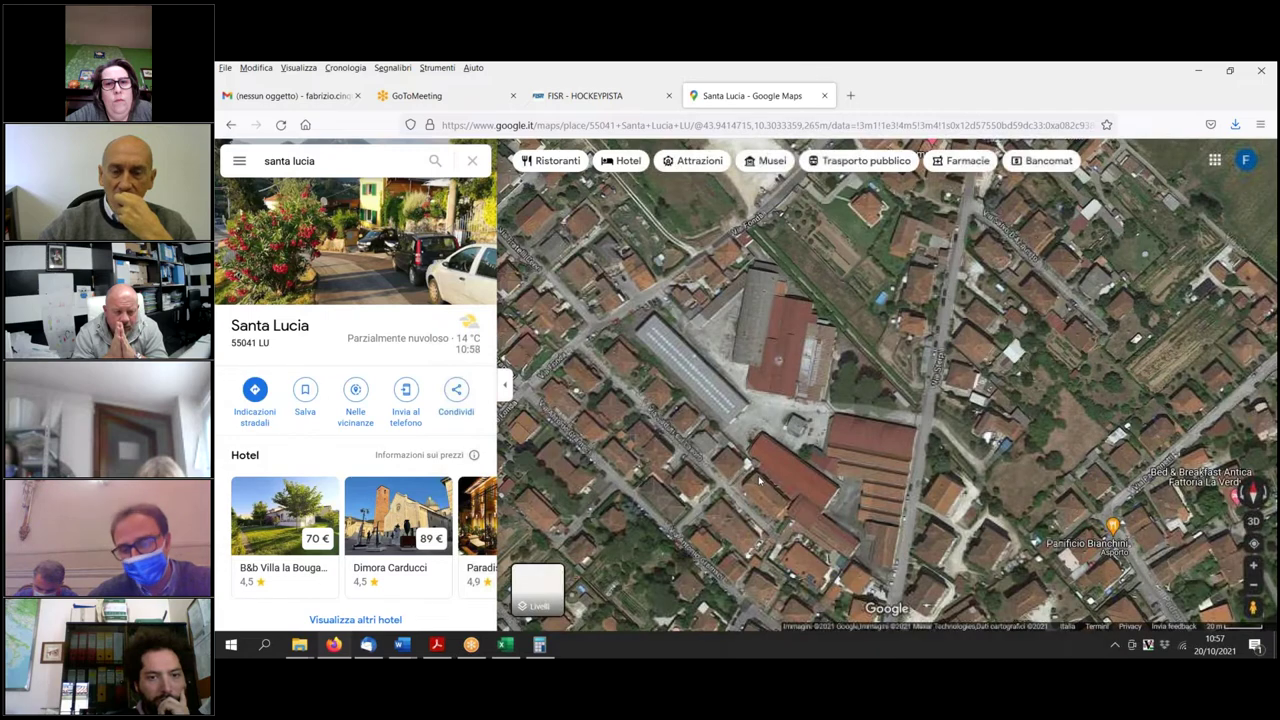
# Return to the QP1a Camaiore document and show the Tr.4.2 Area a zoning map with its Foglio 15/38 references.
pyautogui.moveTo(412, 650)
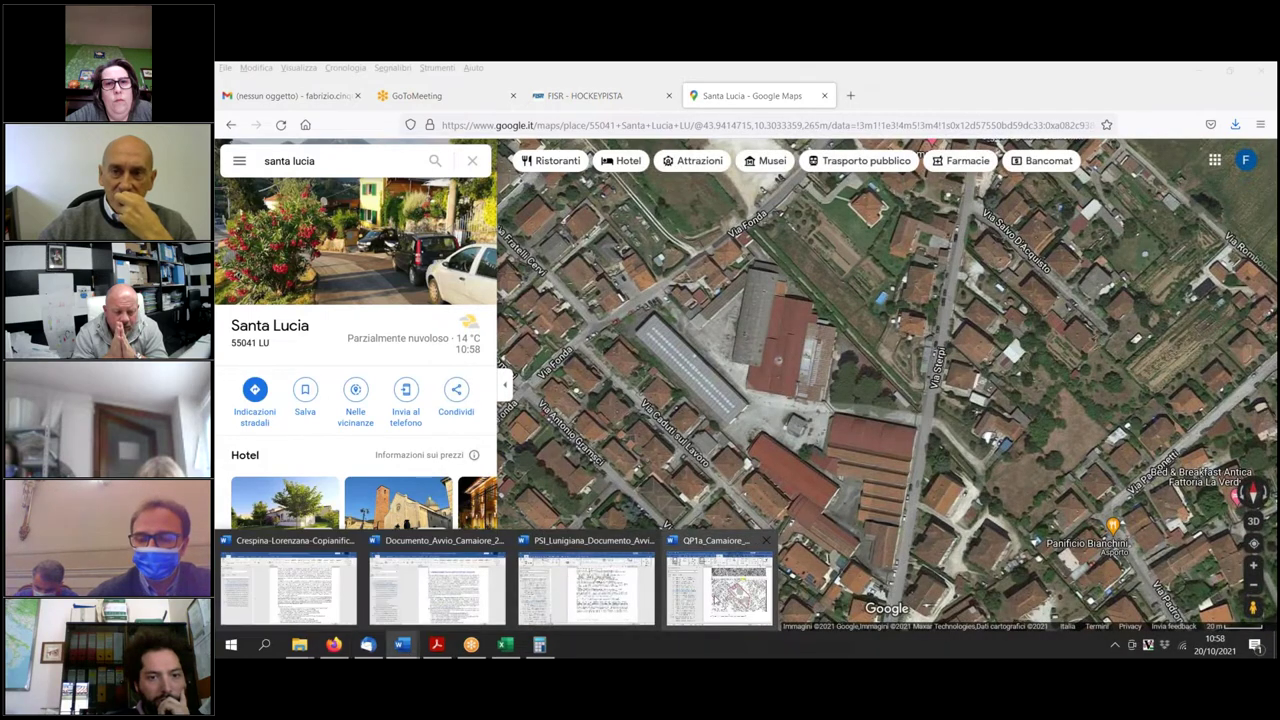
pyautogui.click(712, 585)
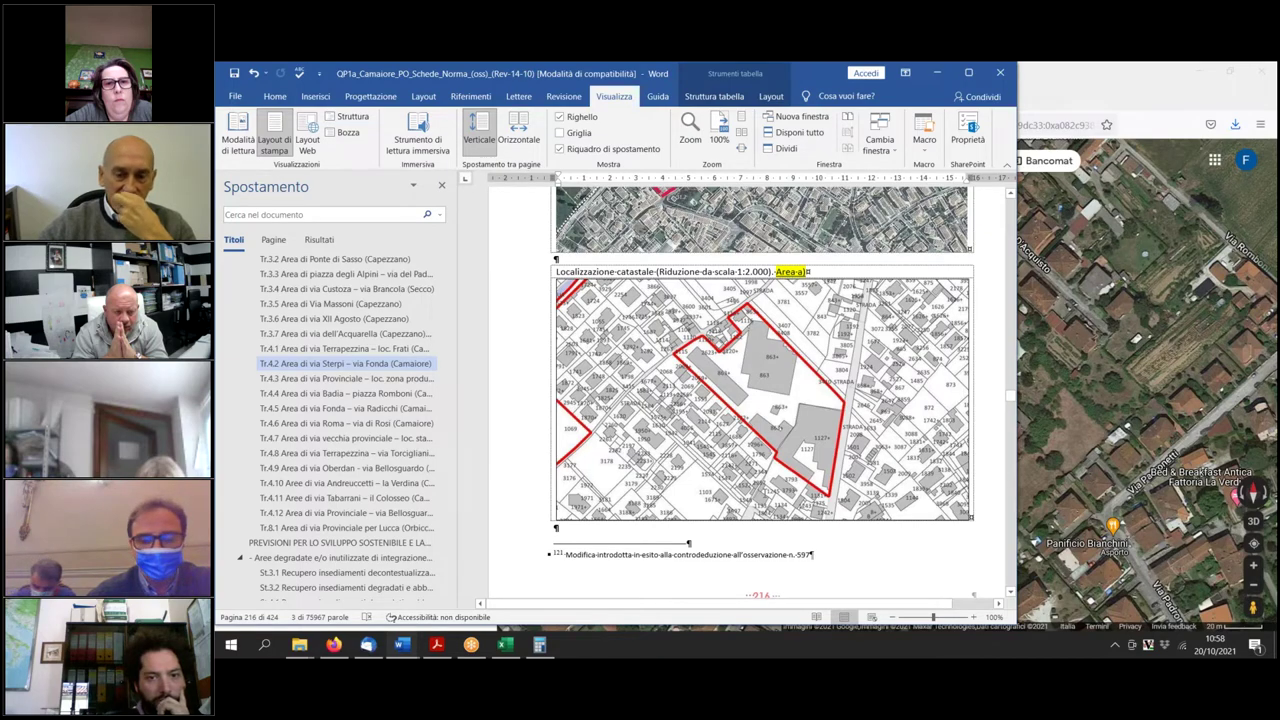
pyautogui.scroll(-5, 760, 390)
pyautogui.scroll(-6, 760, 390)
pyautogui.scroll(7, 760, 390)
pyautogui.scroll(6, 760, 390)
pyautogui.scroll(-14, 748, 469)
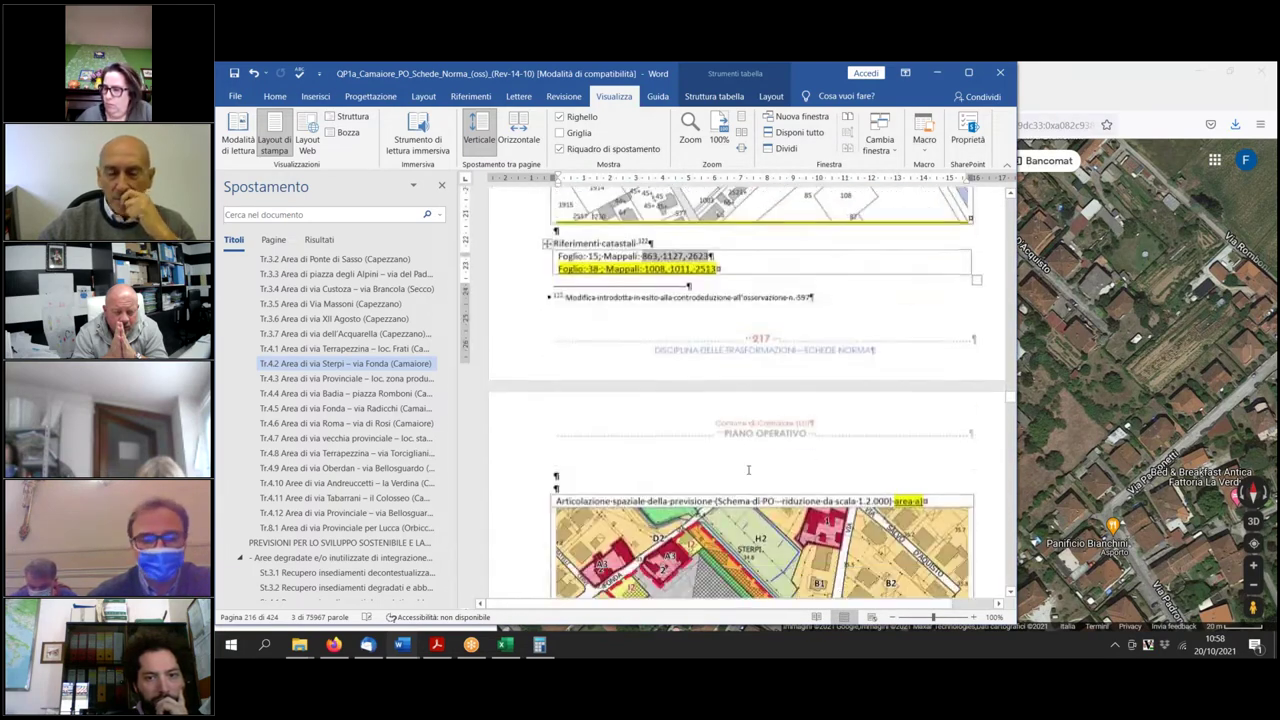
pyautogui.scroll(-5, 748, 469)
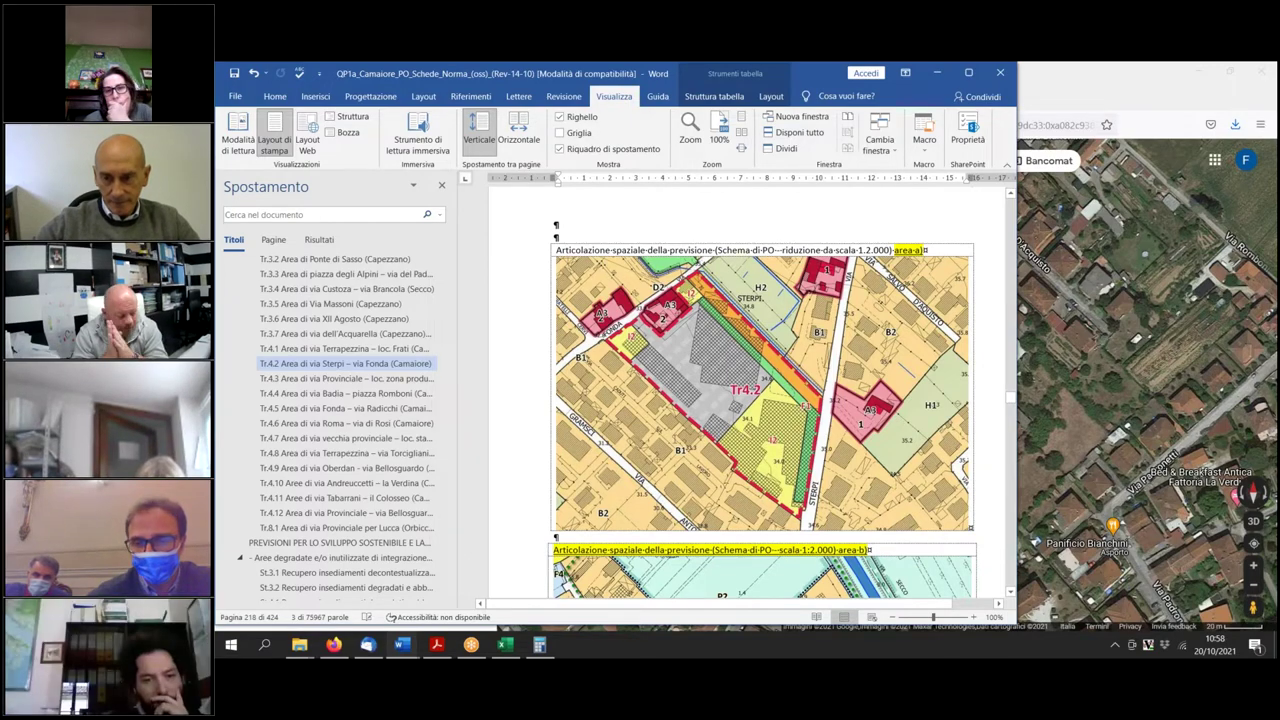
# Review the Tr4.2 via Sterpi map pages in the planning document.
pyautogui.scroll(2, 747, 410)
pyautogui.scroll(-10, 747, 400)
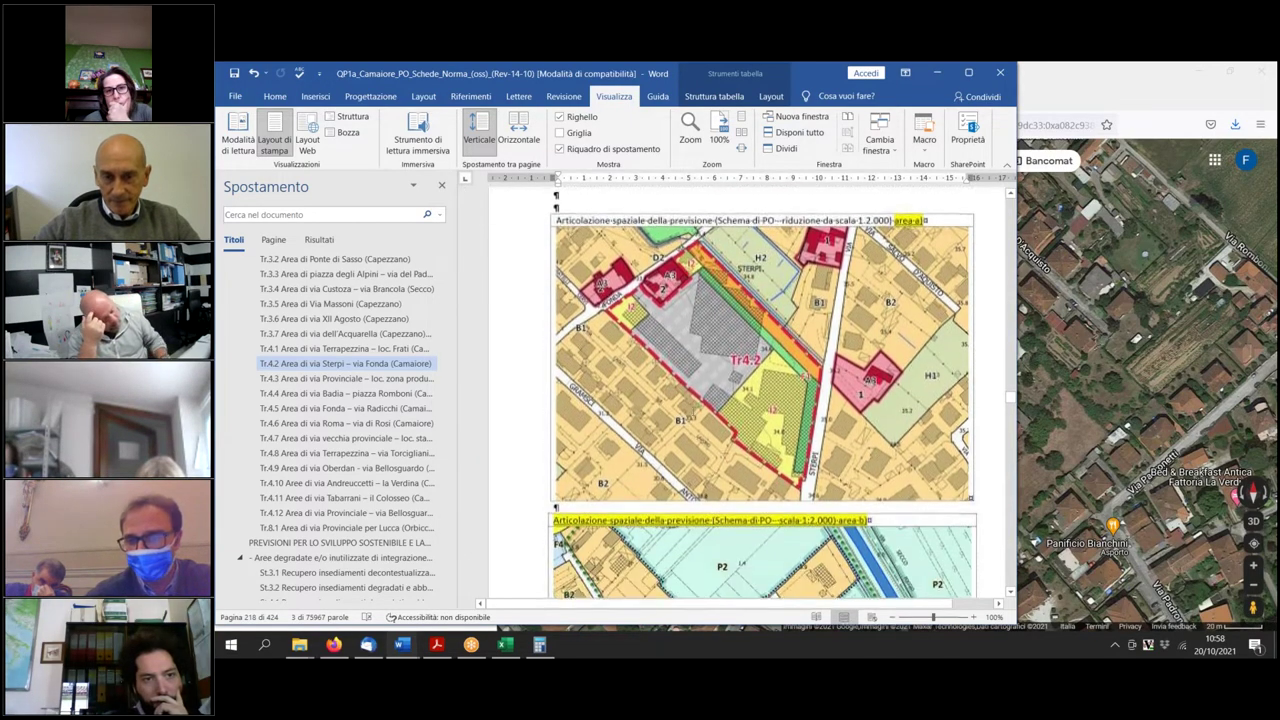
pyautogui.scroll(3, 747, 400)
pyautogui.scroll(15, 747, 400)
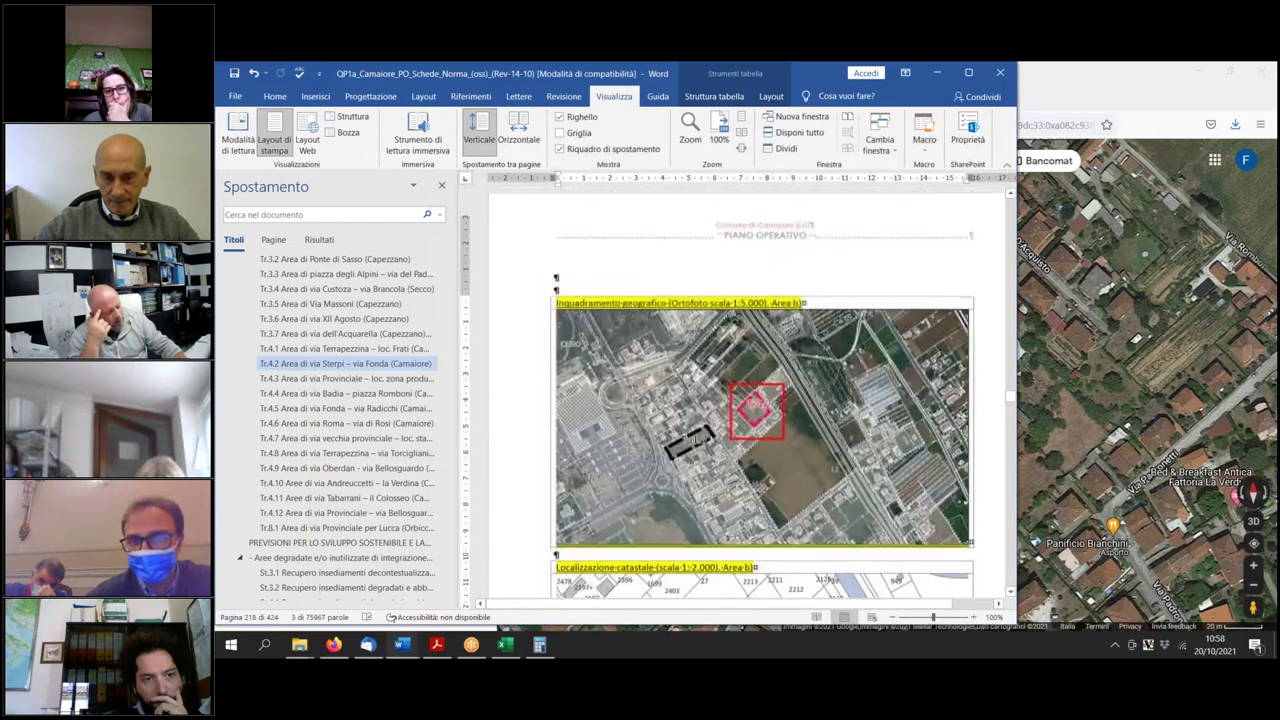
pyautogui.scroll(2, 747, 400)
pyautogui.scroll(-10, 747, 400)
pyautogui.scroll(-12, 747, 400)
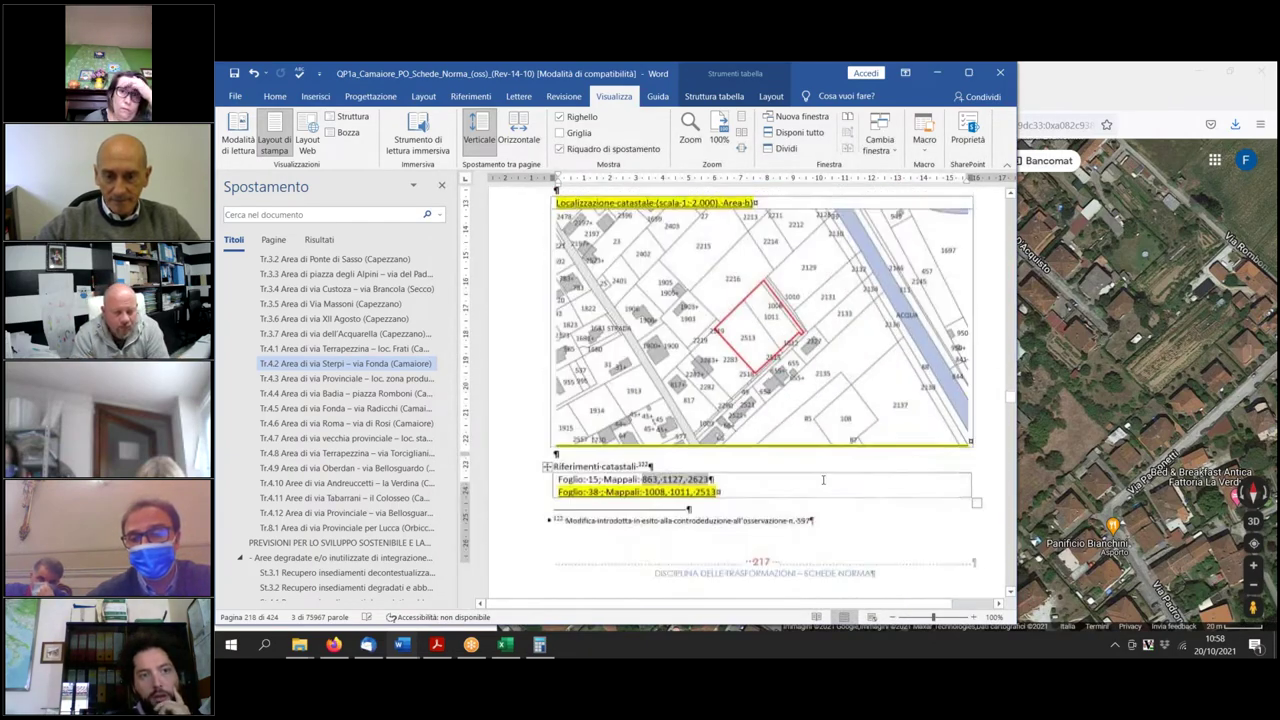
pyautogui.scroll(-6, 813, 485)
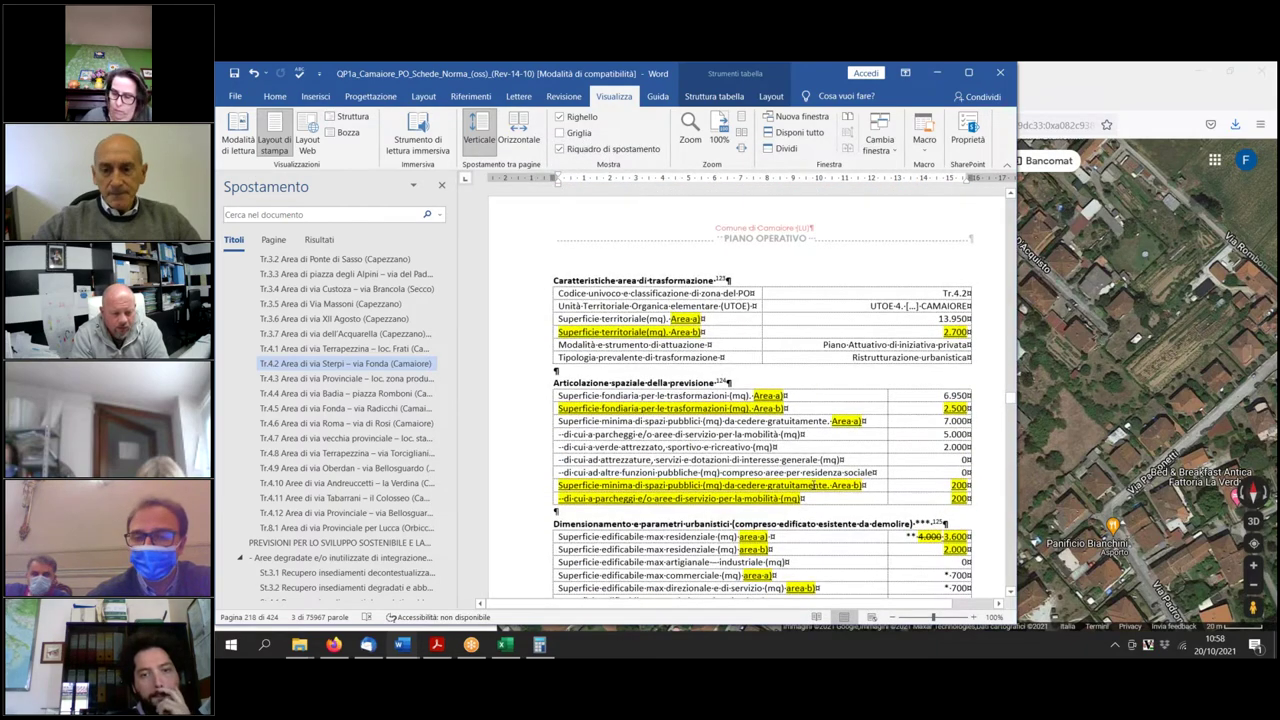
pyautogui.scroll(-3, 813, 485)
pyautogui.scroll(2, 813, 484)
pyautogui.scroll(1, 813, 485)
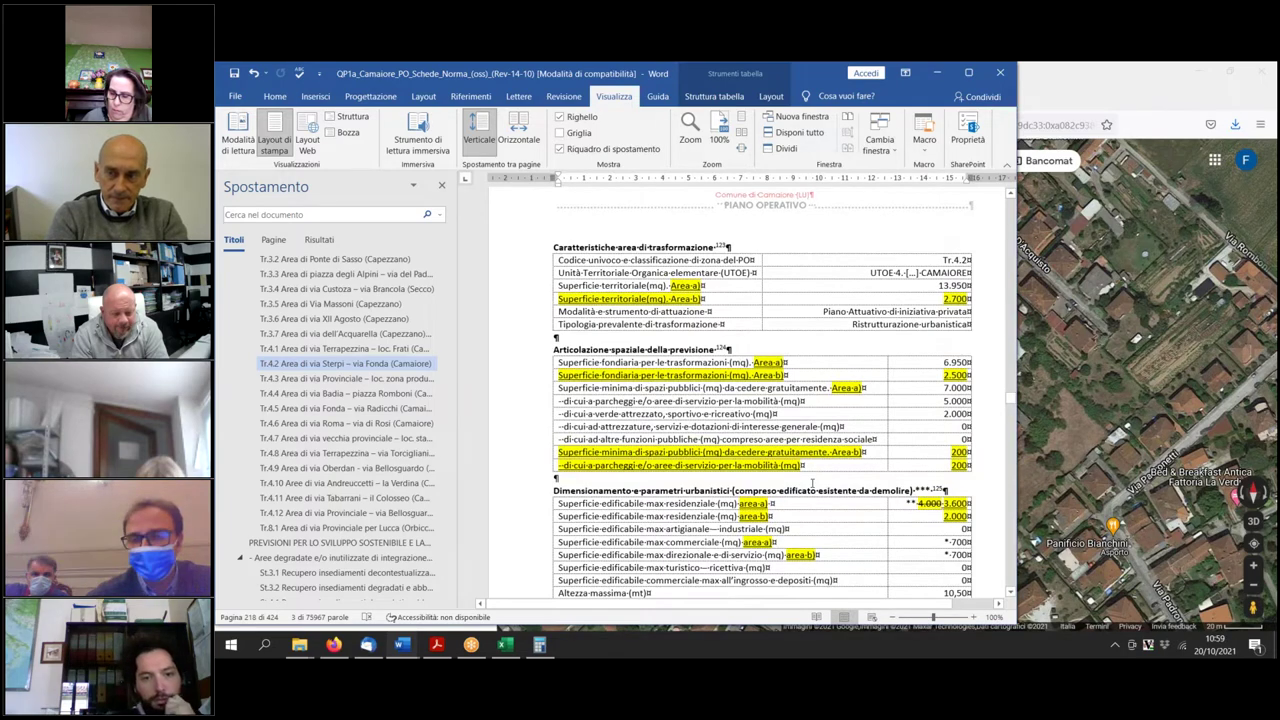
pyautogui.scroll(-10, 813, 485)
pyautogui.scroll(-15, 805, 484)
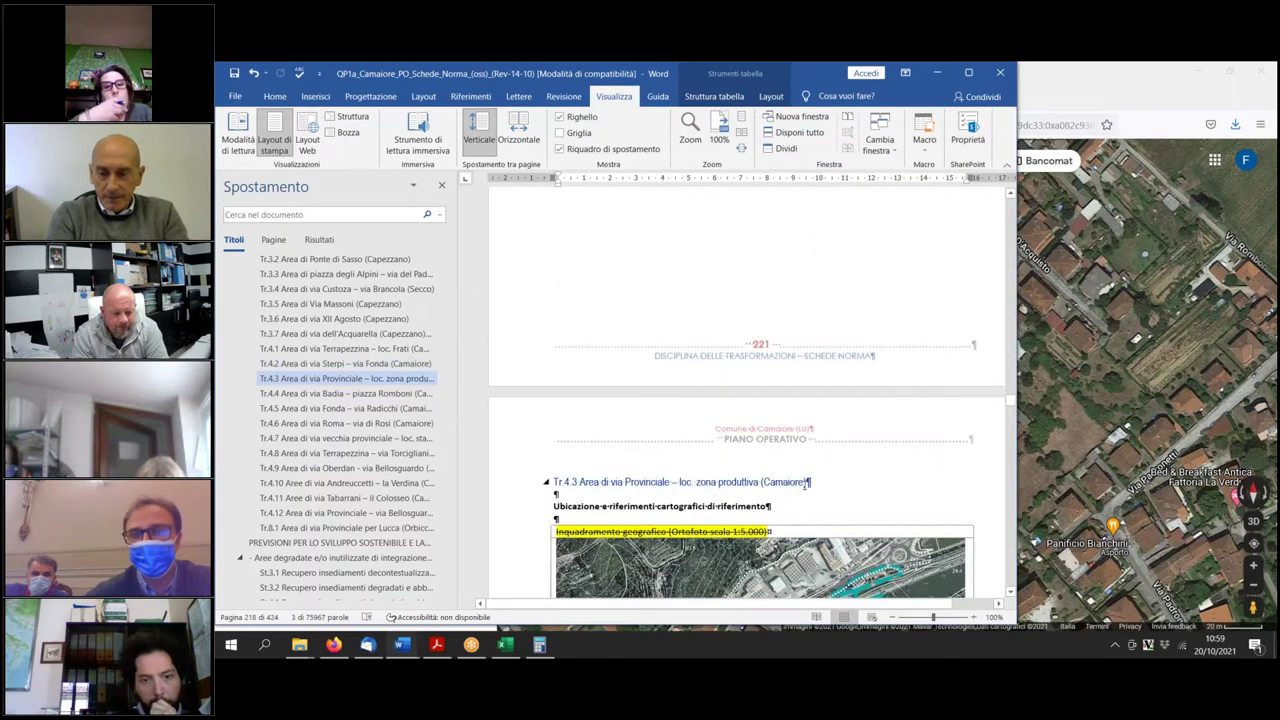
# Switch back to the Google Maps satellite view of Santa Lucia.
pyautogui.scroll(10, 805, 484)
pyautogui.scroll(10, 805, 484)
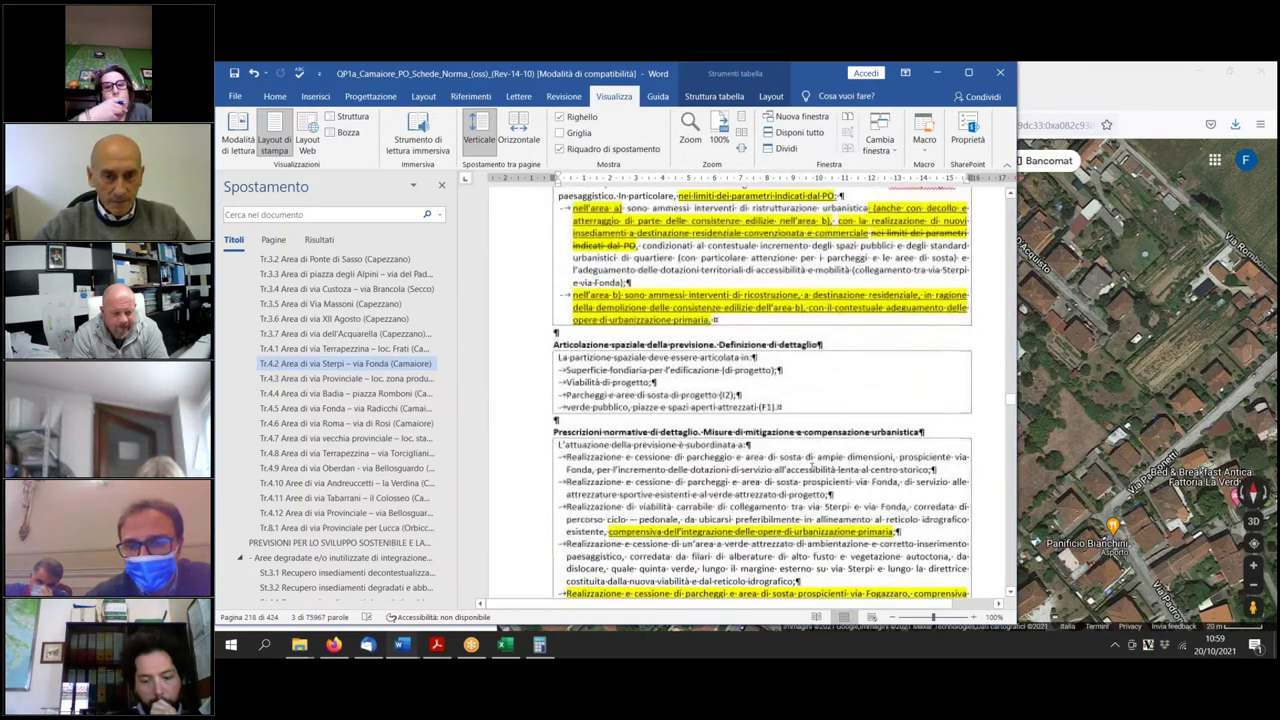
pyautogui.scroll(10, 805, 484)
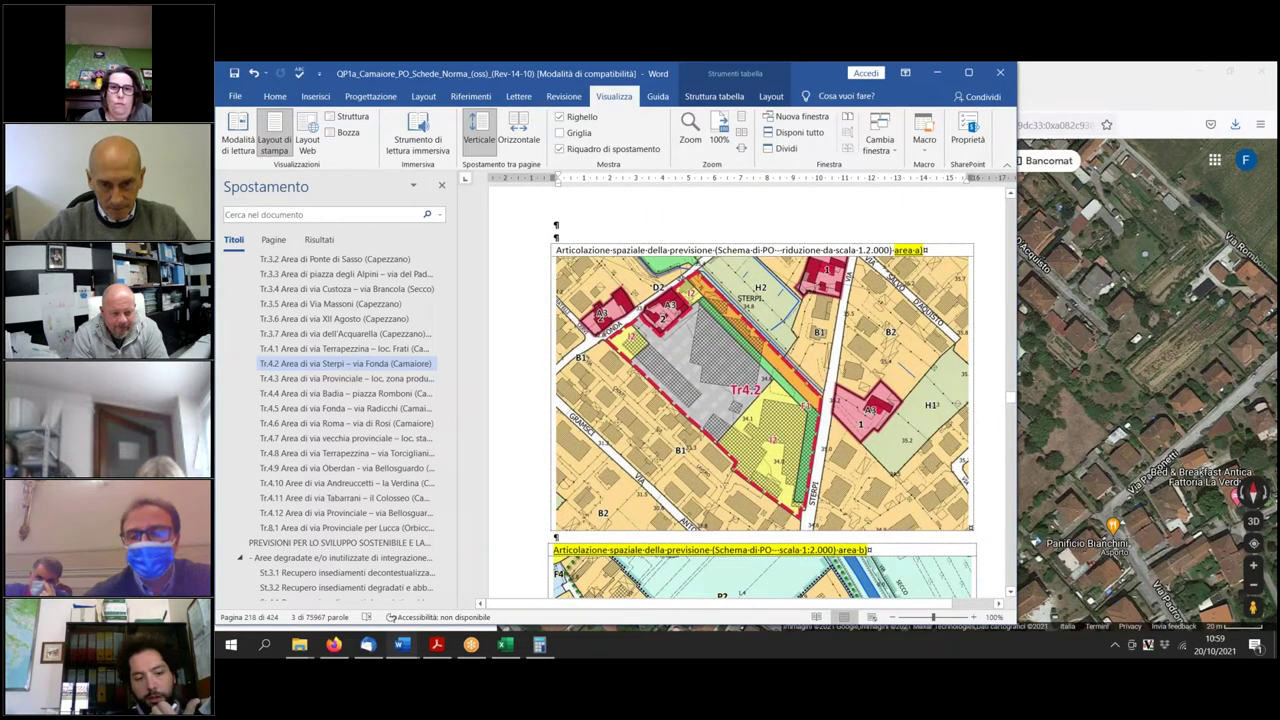
pyautogui.scroll(-1, 762, 400)
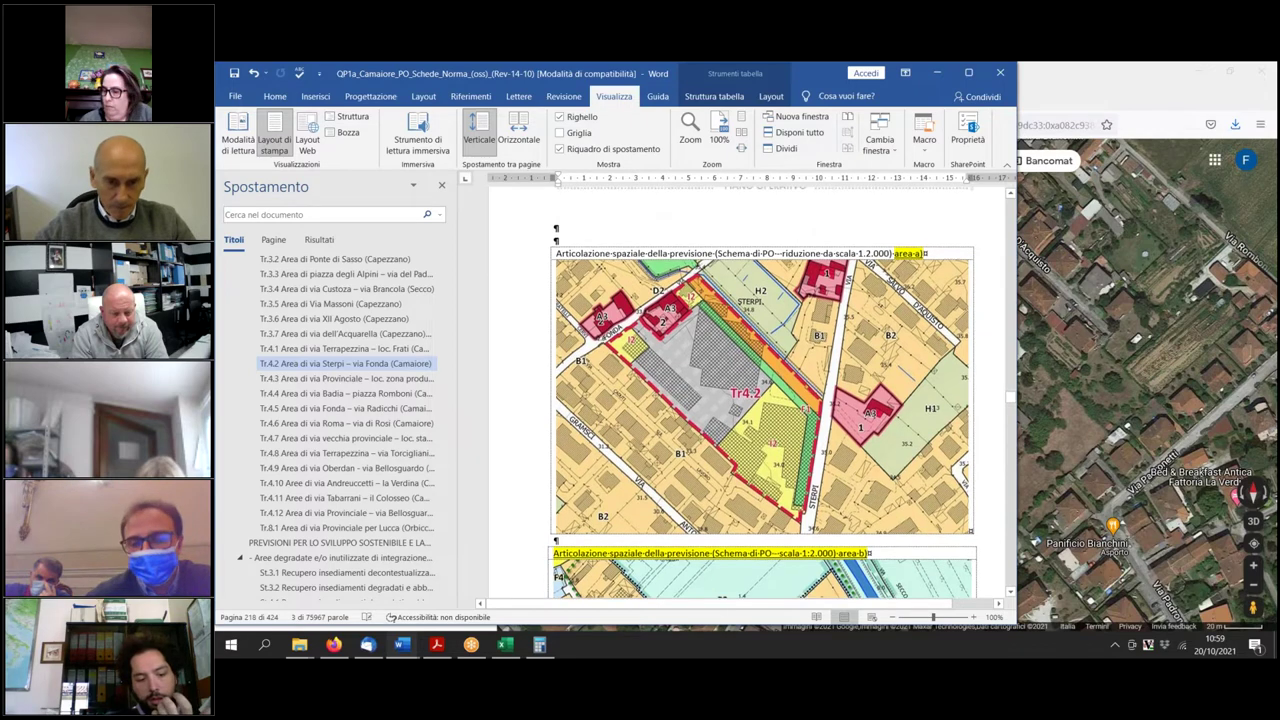
pyautogui.scroll(3, 762, 400)
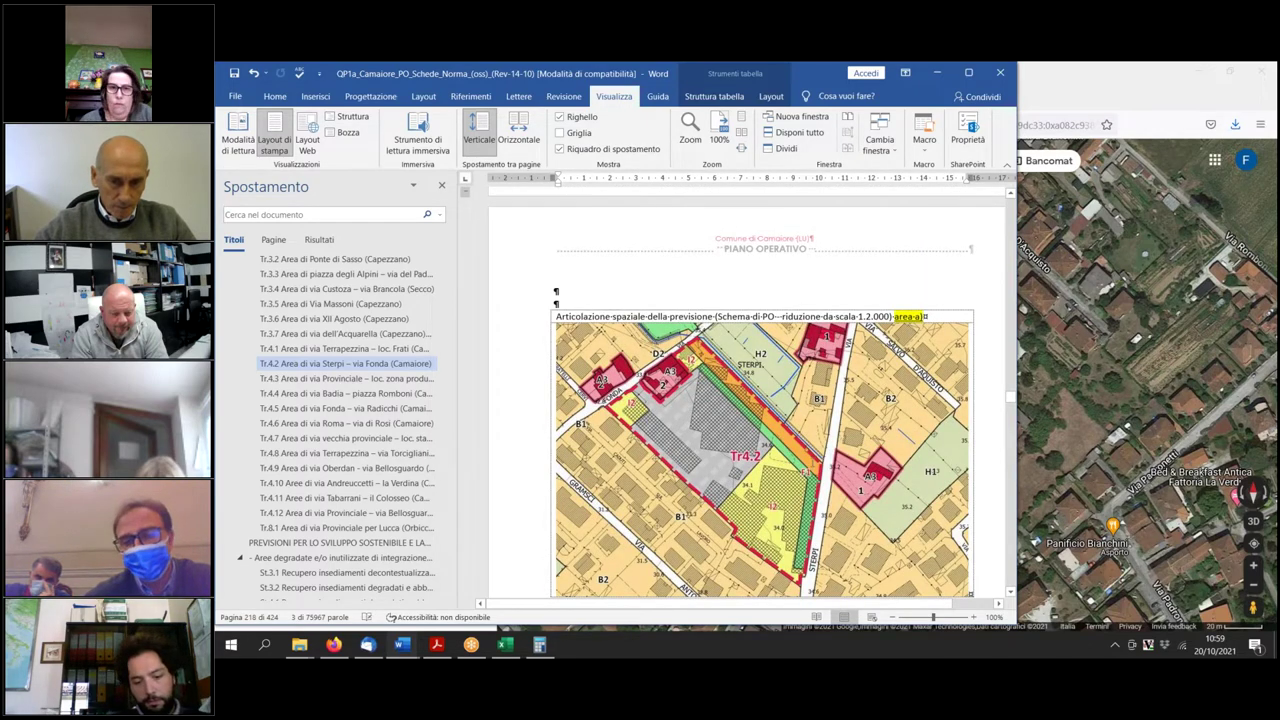
pyautogui.click(1037, 462)
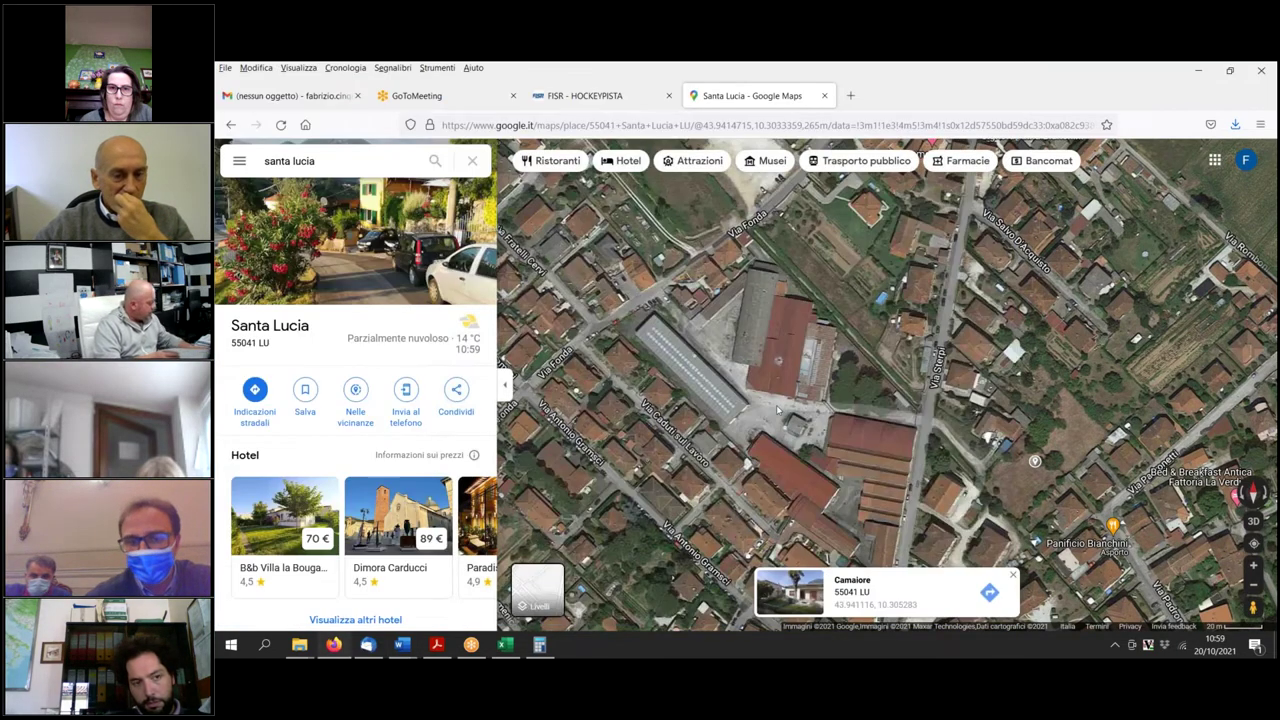
# Centre the satellite map on the warehouse complex between via Fonda and via Sterpi.
pyautogui.scroll(-1, 778, 408)
pyautogui.moveTo(778, 408); pyautogui.dragTo(771, 460)
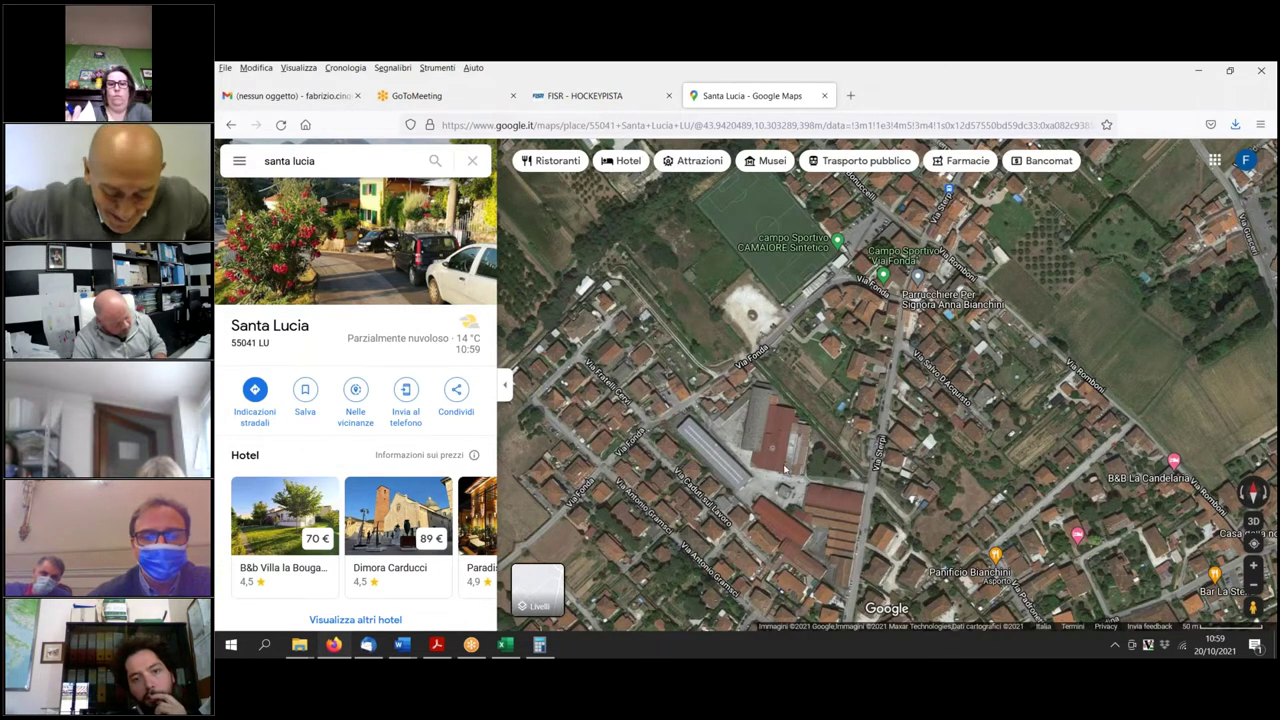
pyautogui.moveTo(788, 481); pyautogui.dragTo(791, 430)
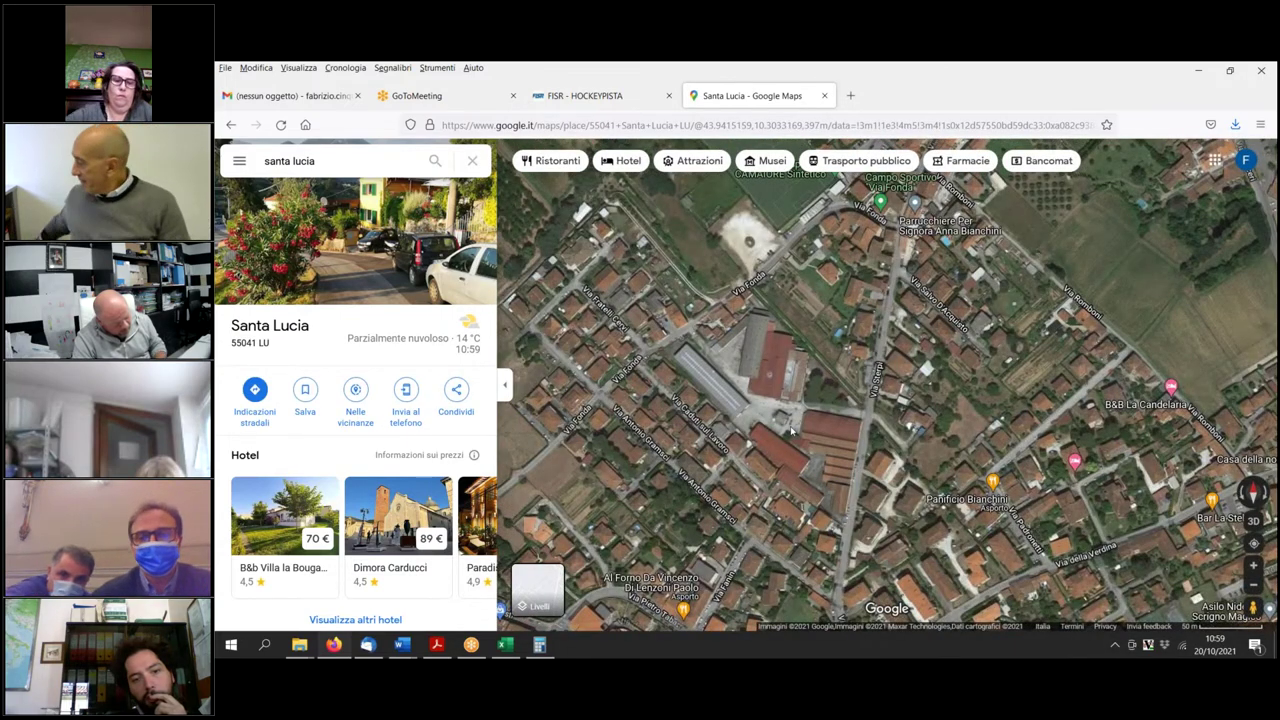
pyautogui.scroll(1, 773, 398)
pyautogui.scroll(2, 729, 354)
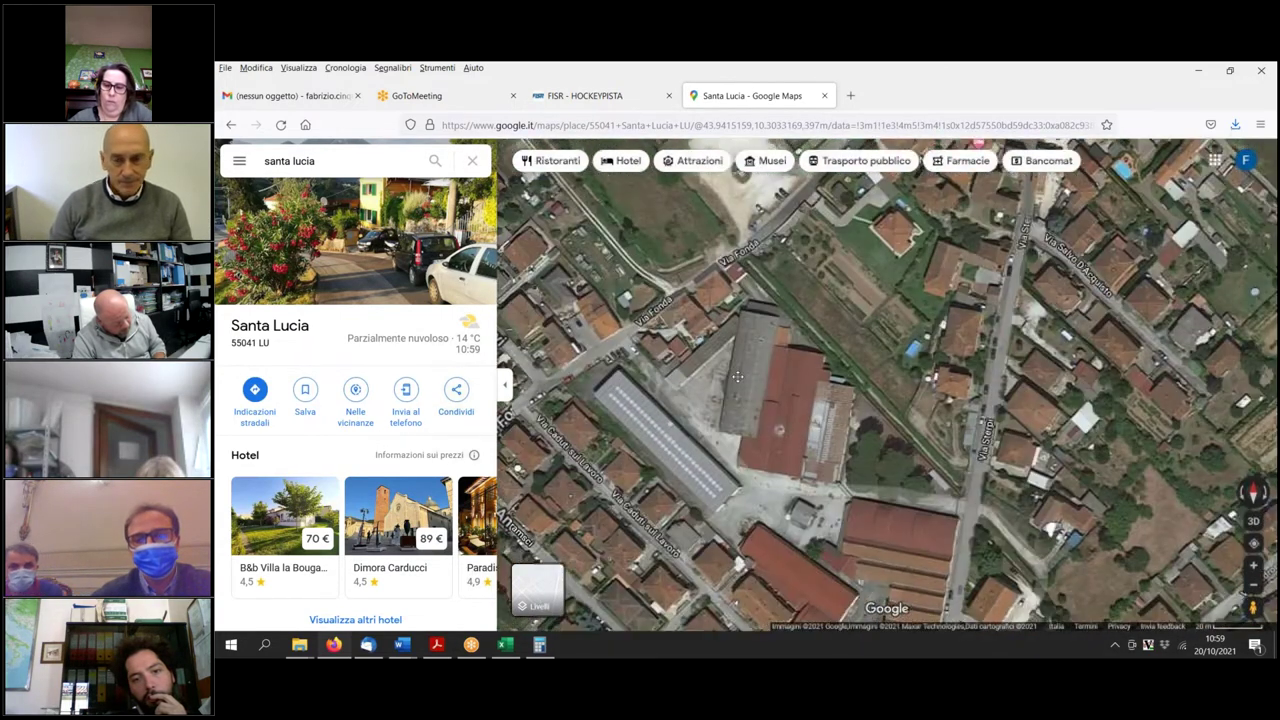
pyautogui.scroll(-2, 729, 354)
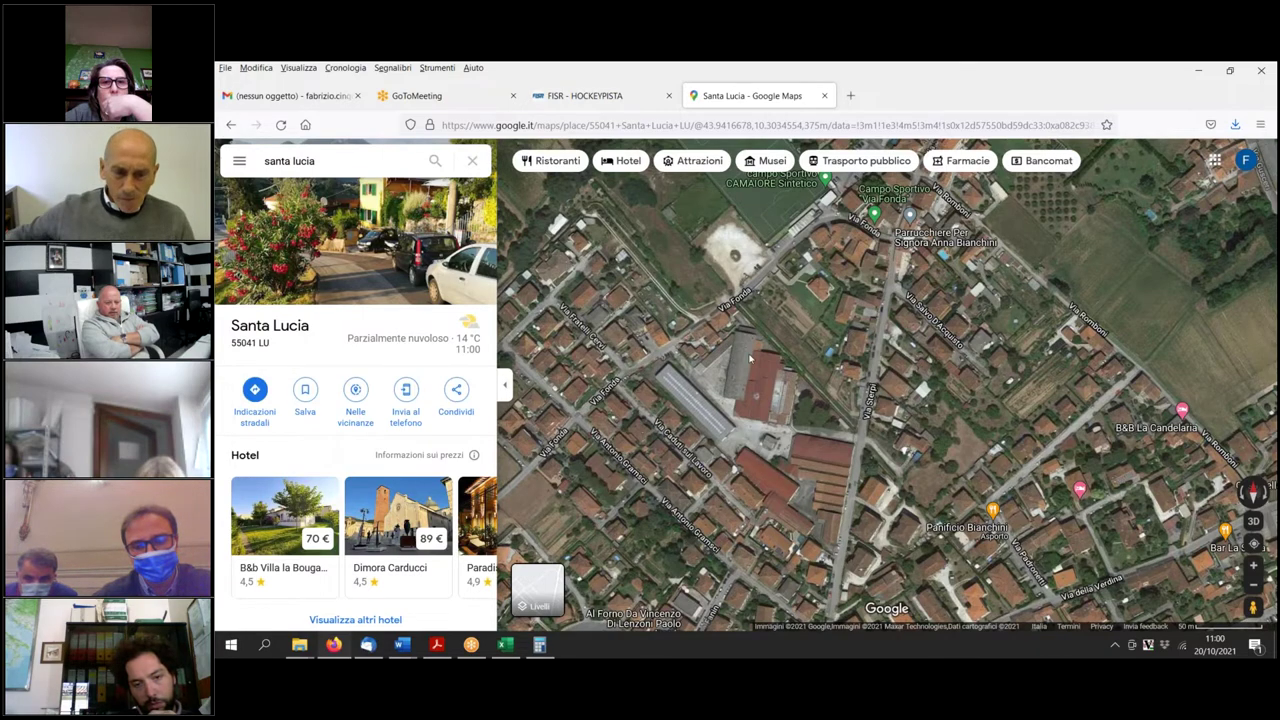
pyautogui.scroll(2, 776, 320)
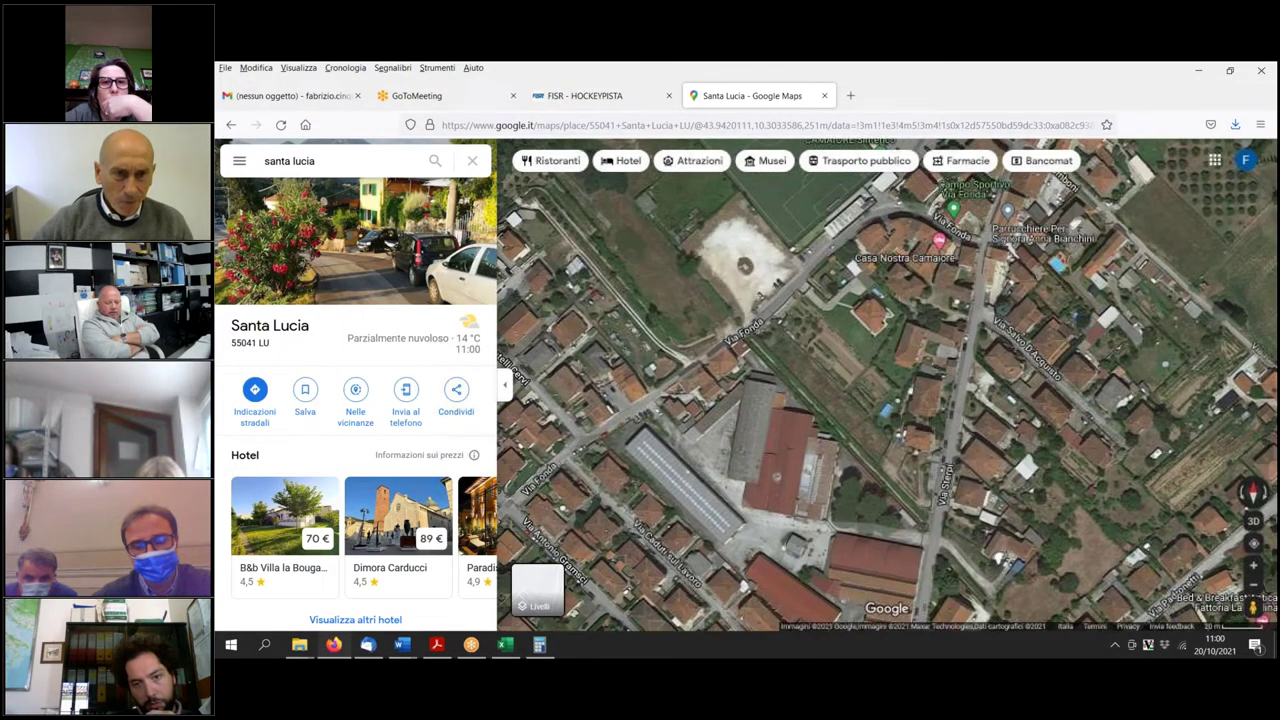
pyautogui.scroll(-2, 766, 463)
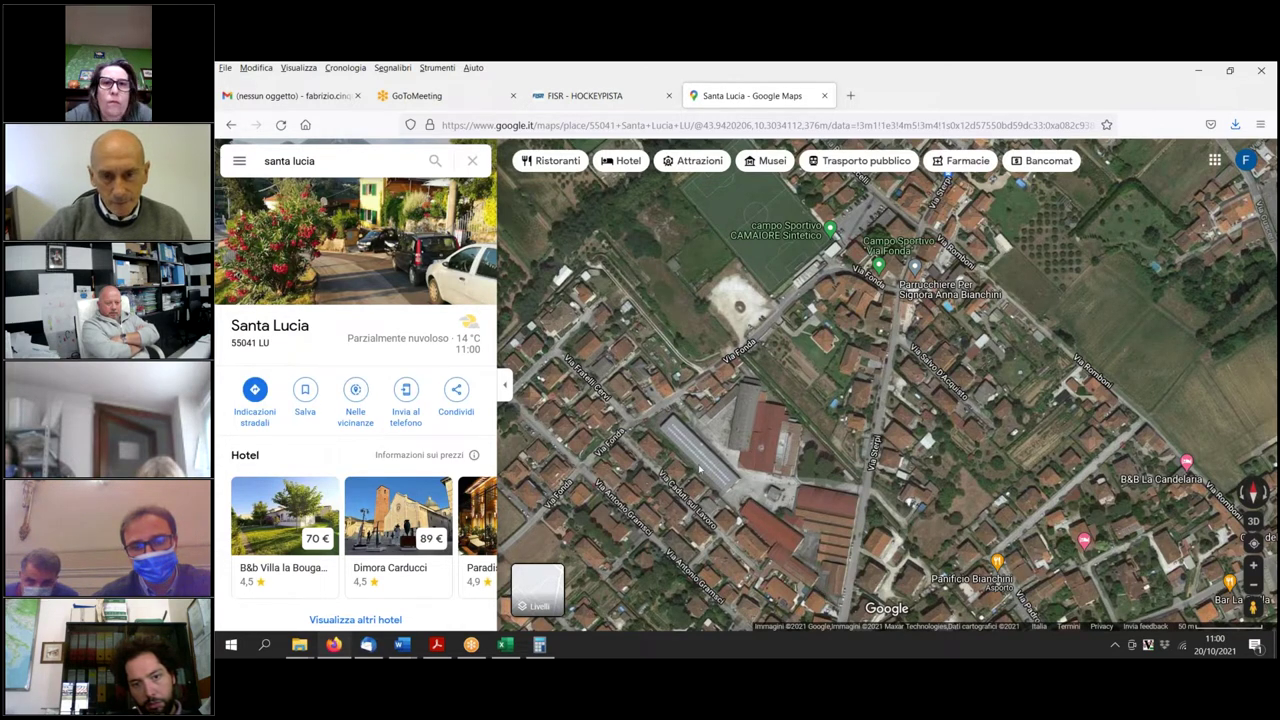
# Measure a line along the long grey building toward via Sterpi, adjusting it to 208,35 m.
pyautogui.rightClick(643, 424)
pyautogui.click(703, 601)
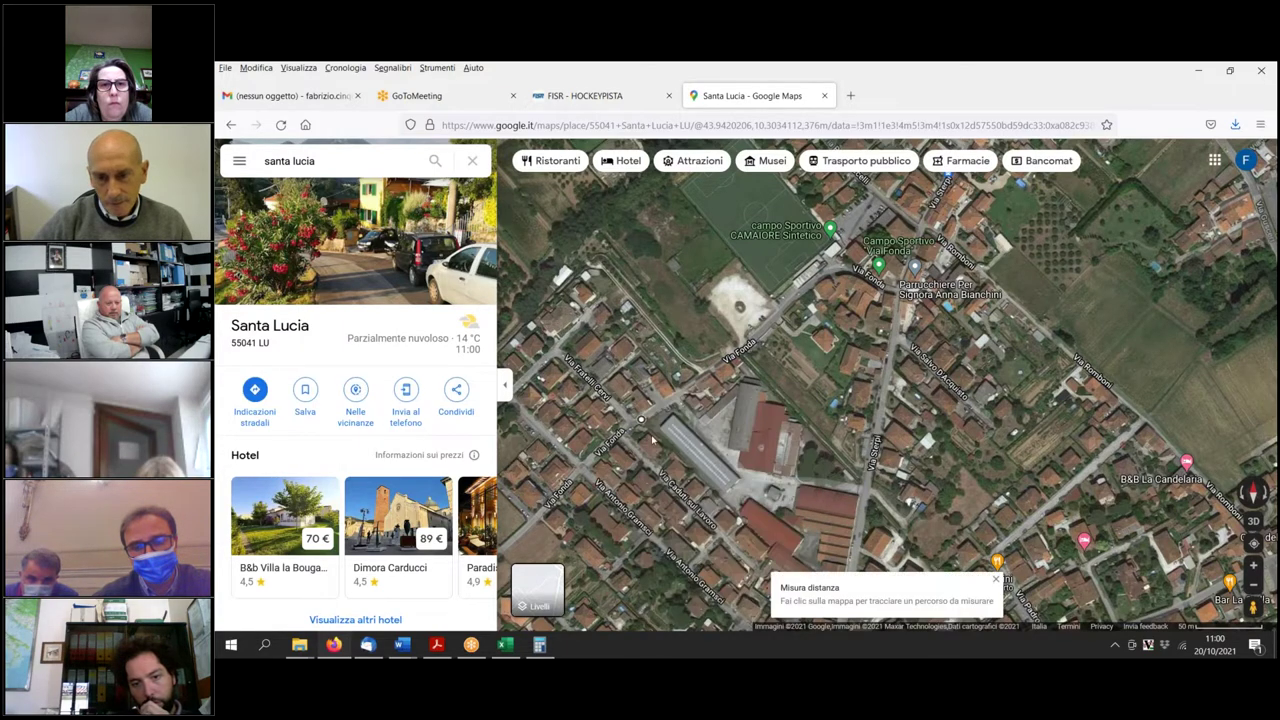
pyautogui.scroll(-2, 772, 528)
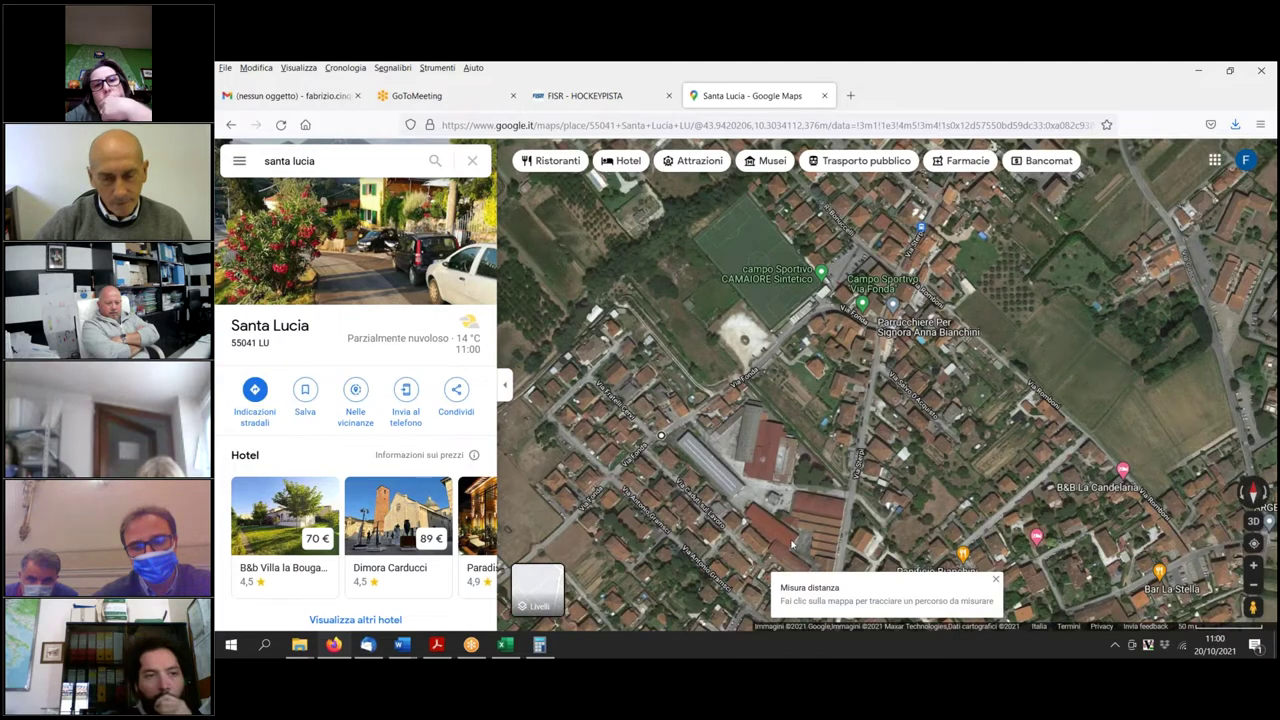
pyautogui.click(800, 550)
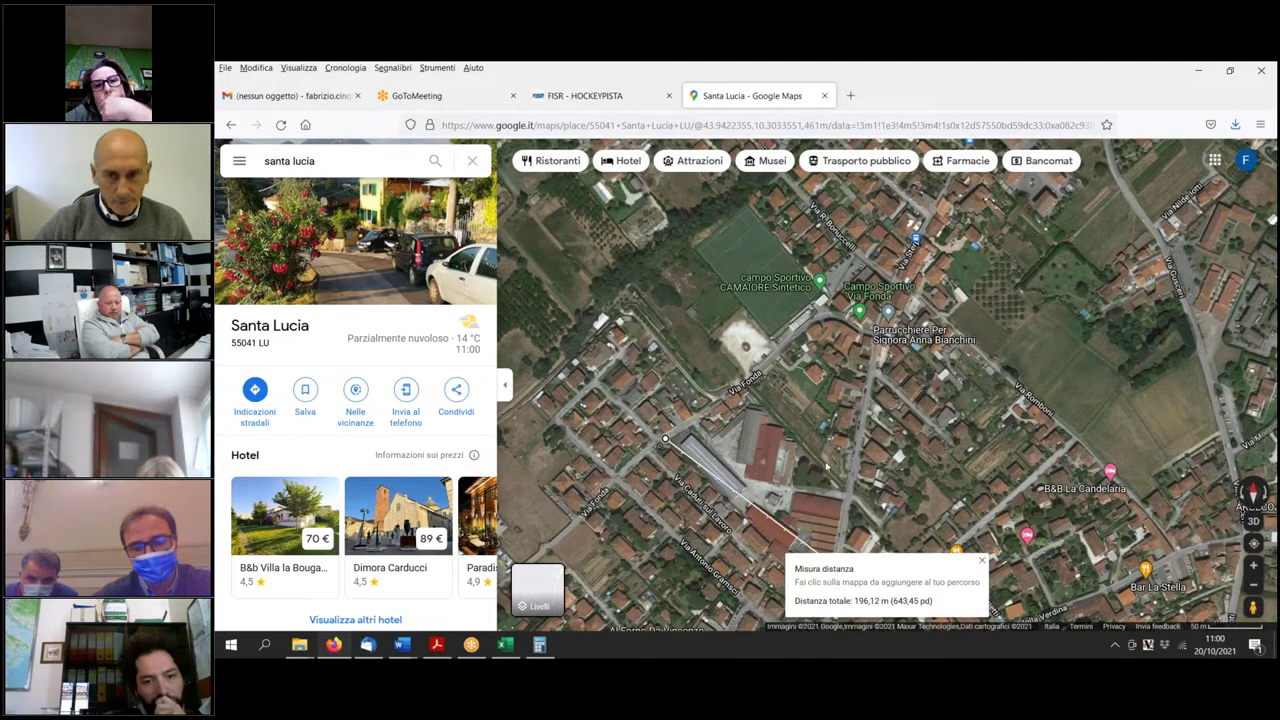
pyautogui.press('Down')
pyautogui.press('Down')
pyautogui.press('Down')
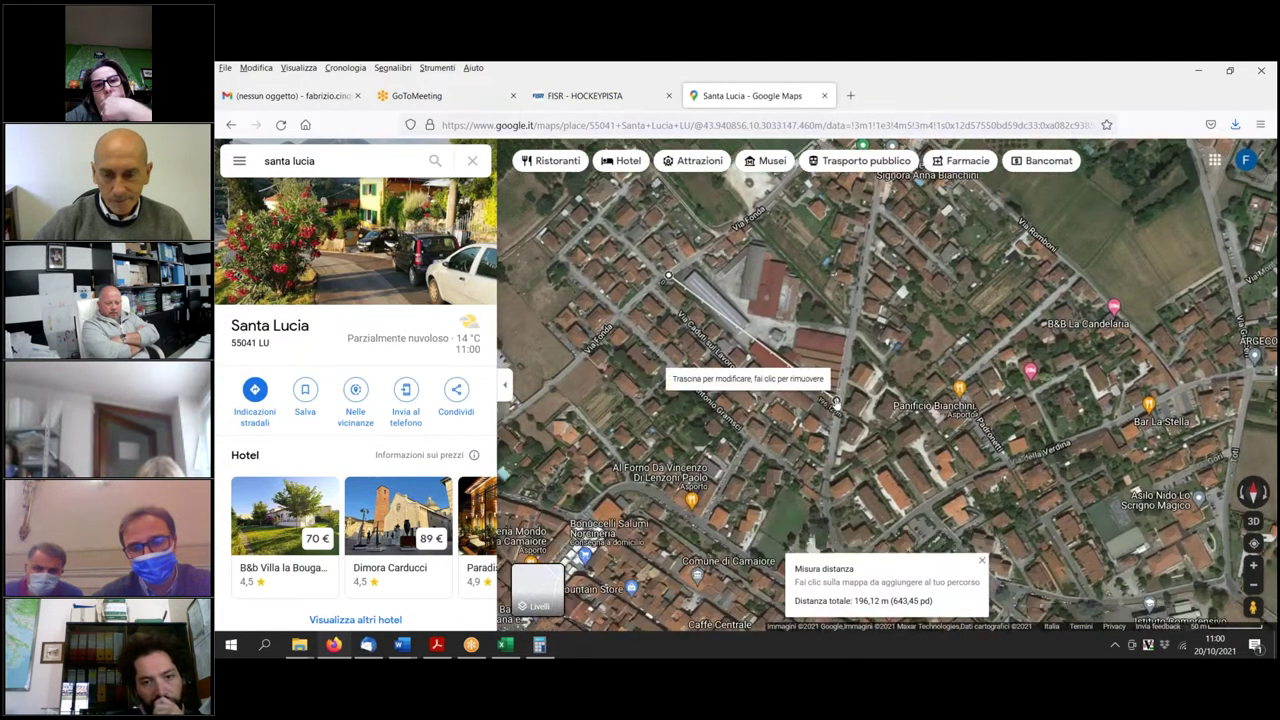
pyautogui.moveTo(836, 404); pyautogui.dragTo(834, 428)
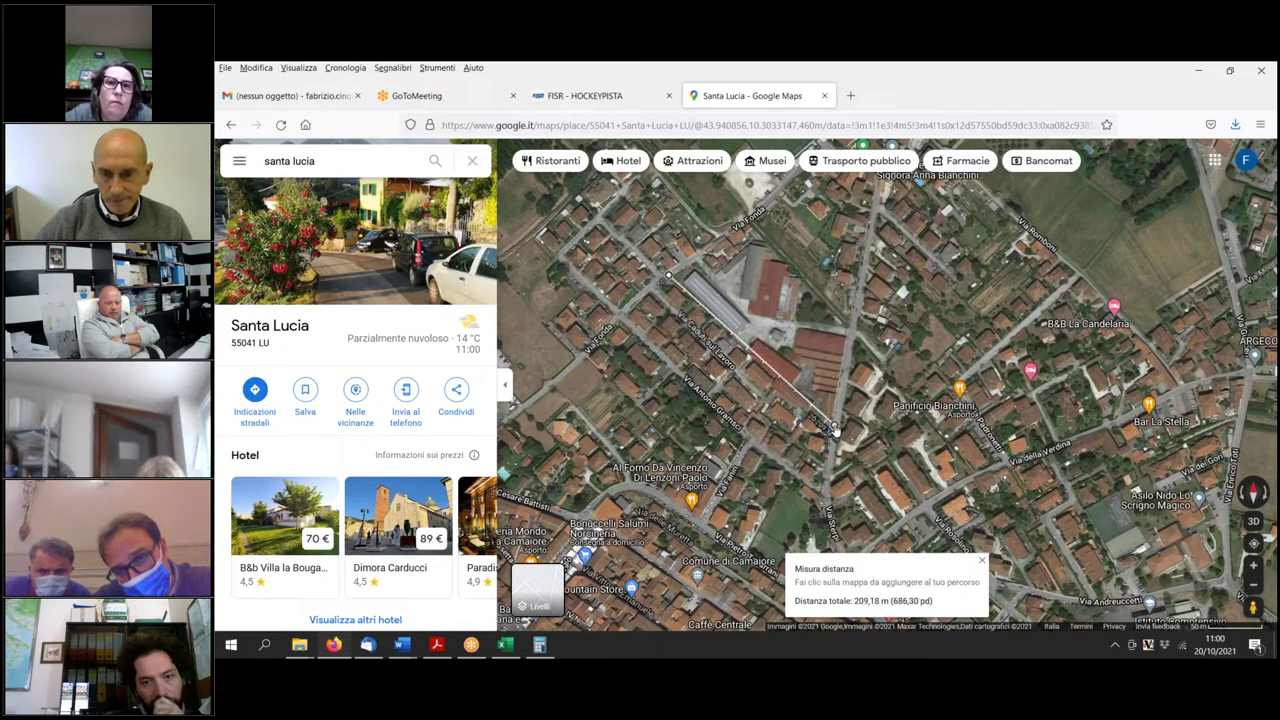
pyautogui.moveTo(668, 276); pyautogui.dragTo(673, 271)
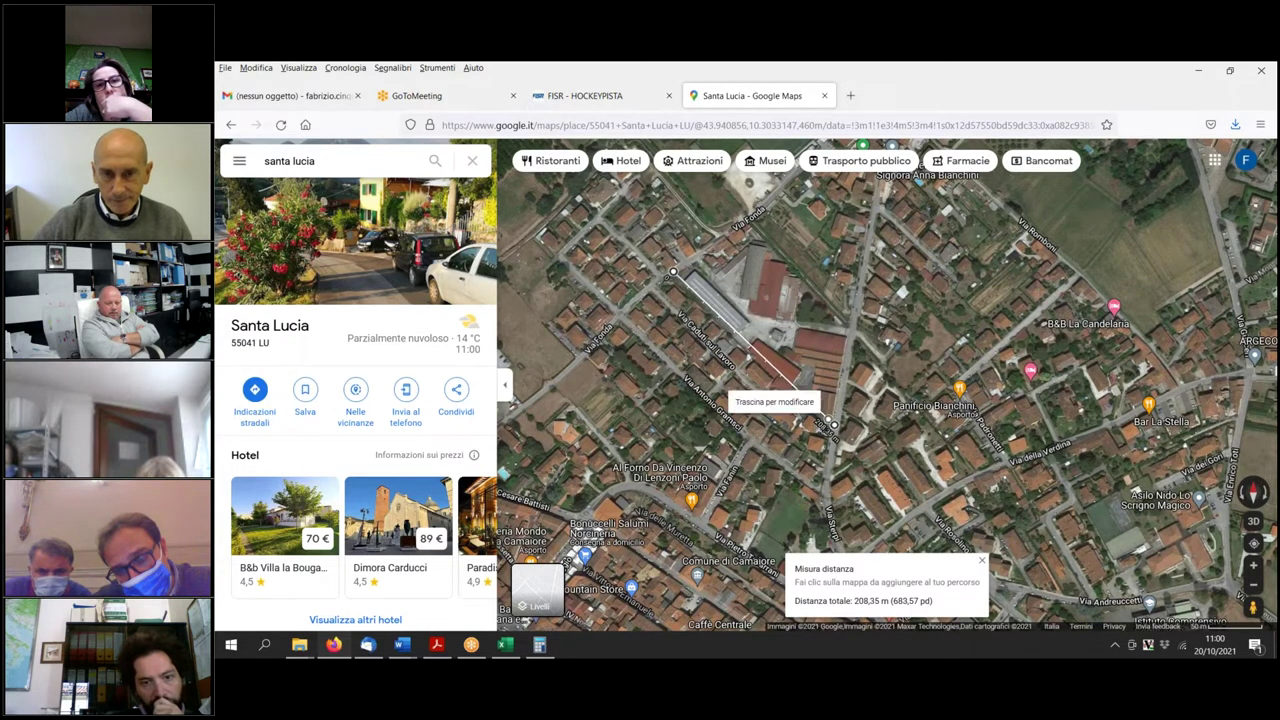
pyautogui.moveTo(719, 220); pyautogui.dragTo(650, 306)
# Zoom and pan north to bring the sports fields into view.
pyautogui.scroll(1, 650, 306)
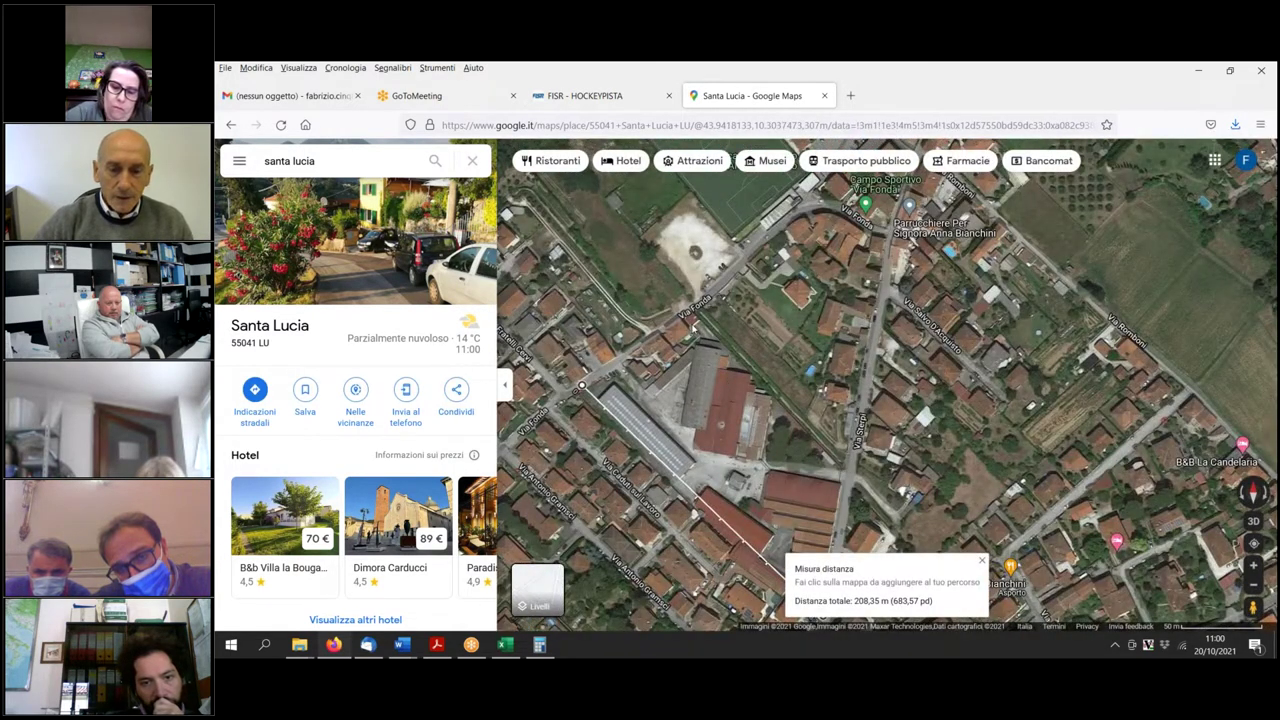
pyautogui.scroll(-1, 700, 360)
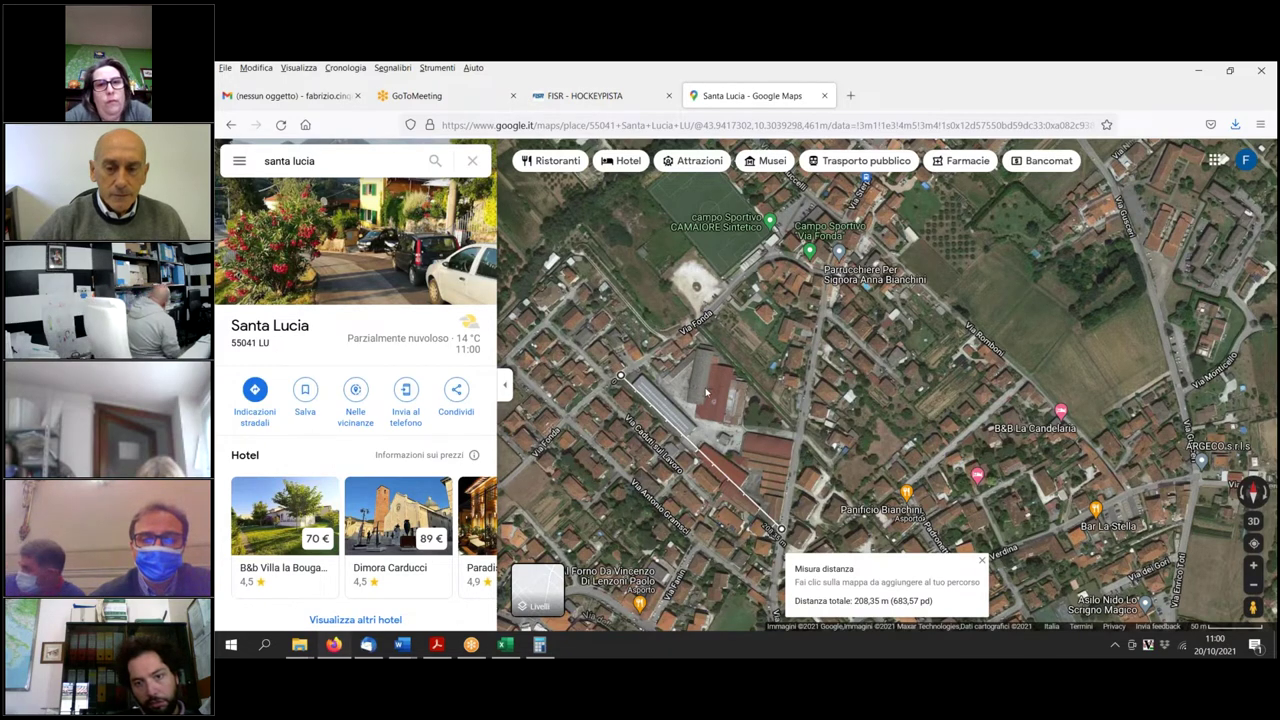
pyautogui.scroll(1, 705, 387)
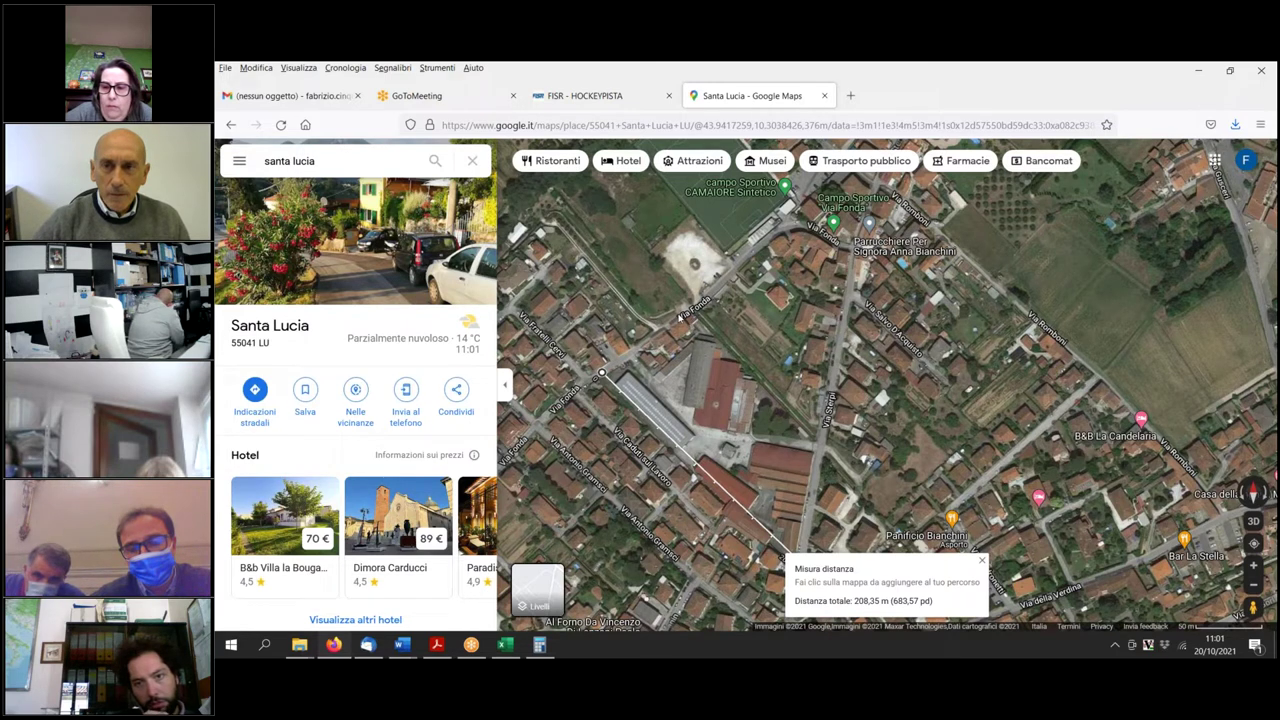
pyautogui.moveTo(804, 456); pyautogui.dragTo(872, 555)
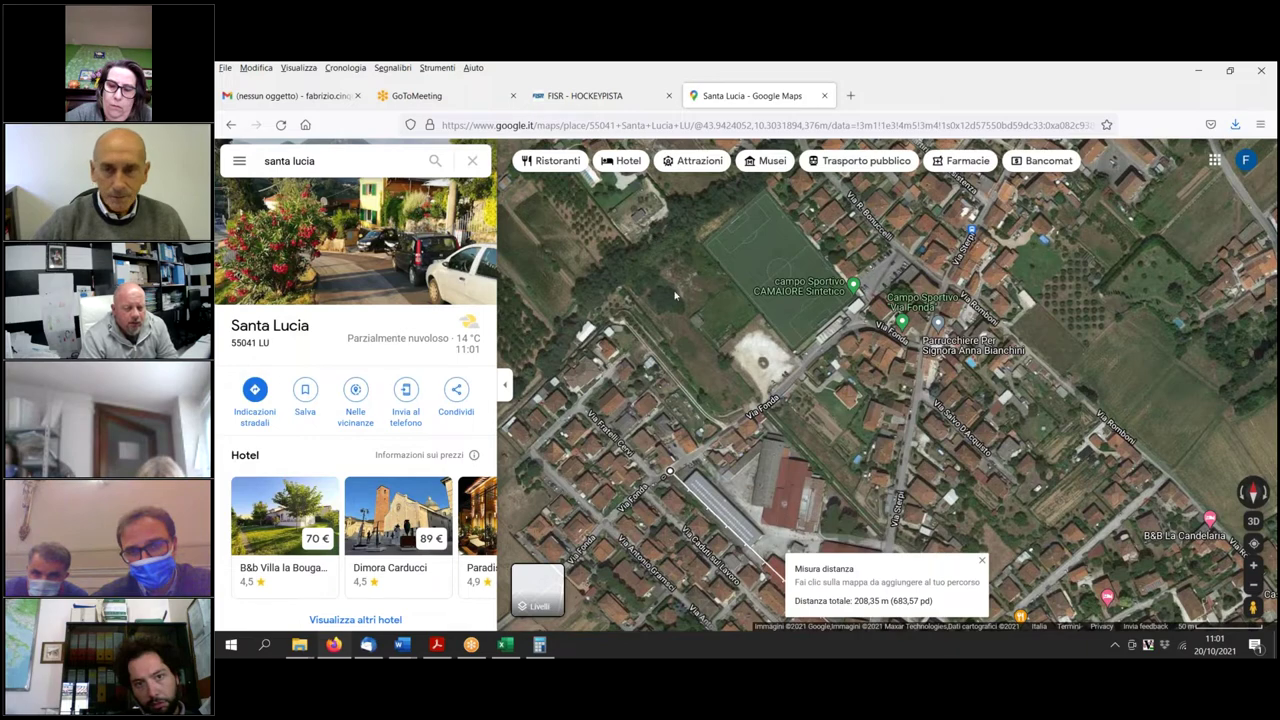
# Pan between the sports fields and the 208,35 m measured line, recentring on the line.
pyautogui.scroll(-3, 808, 385)
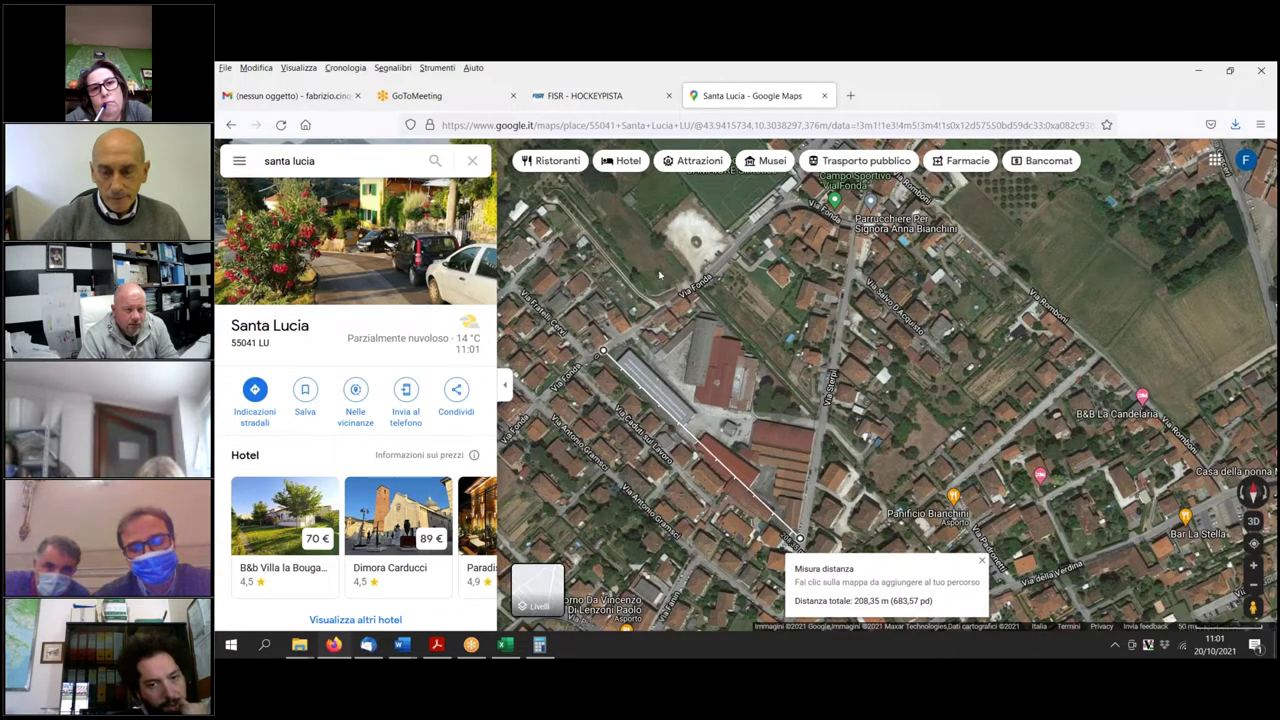
pyautogui.moveTo(672, 276); pyautogui.dragTo(741, 408)
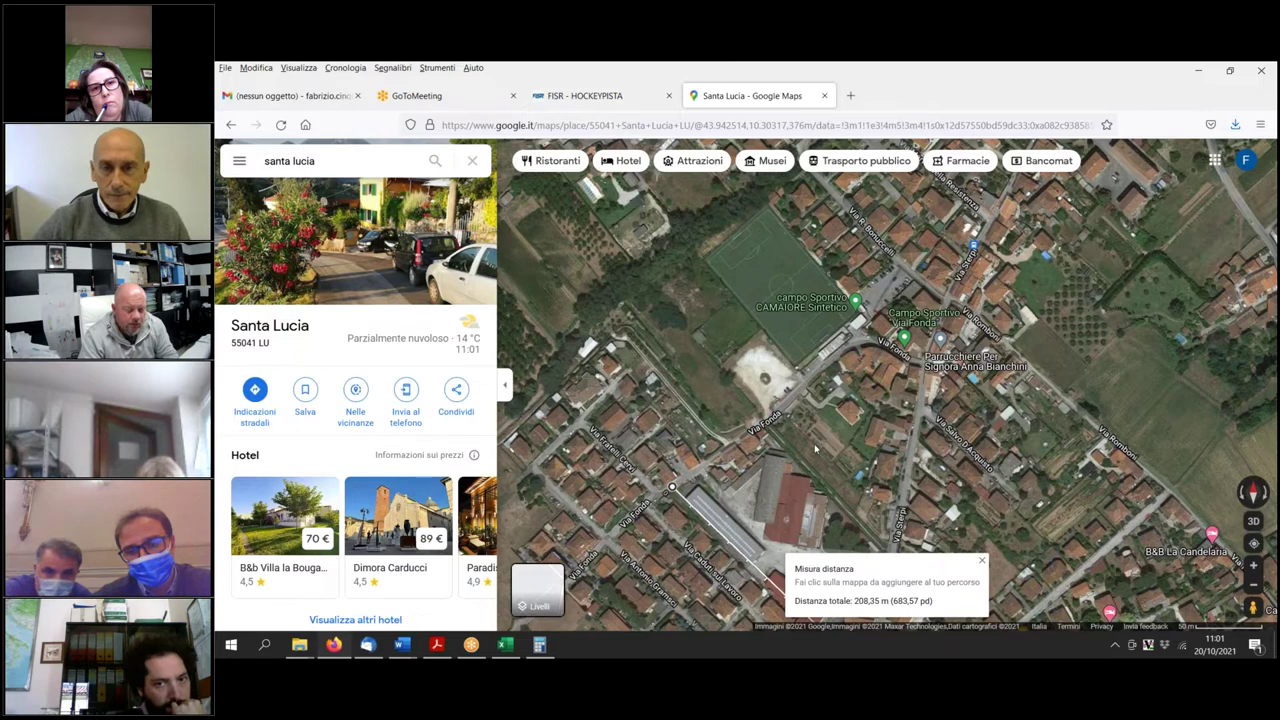
pyautogui.moveTo(816, 450); pyautogui.dragTo(705, 257)
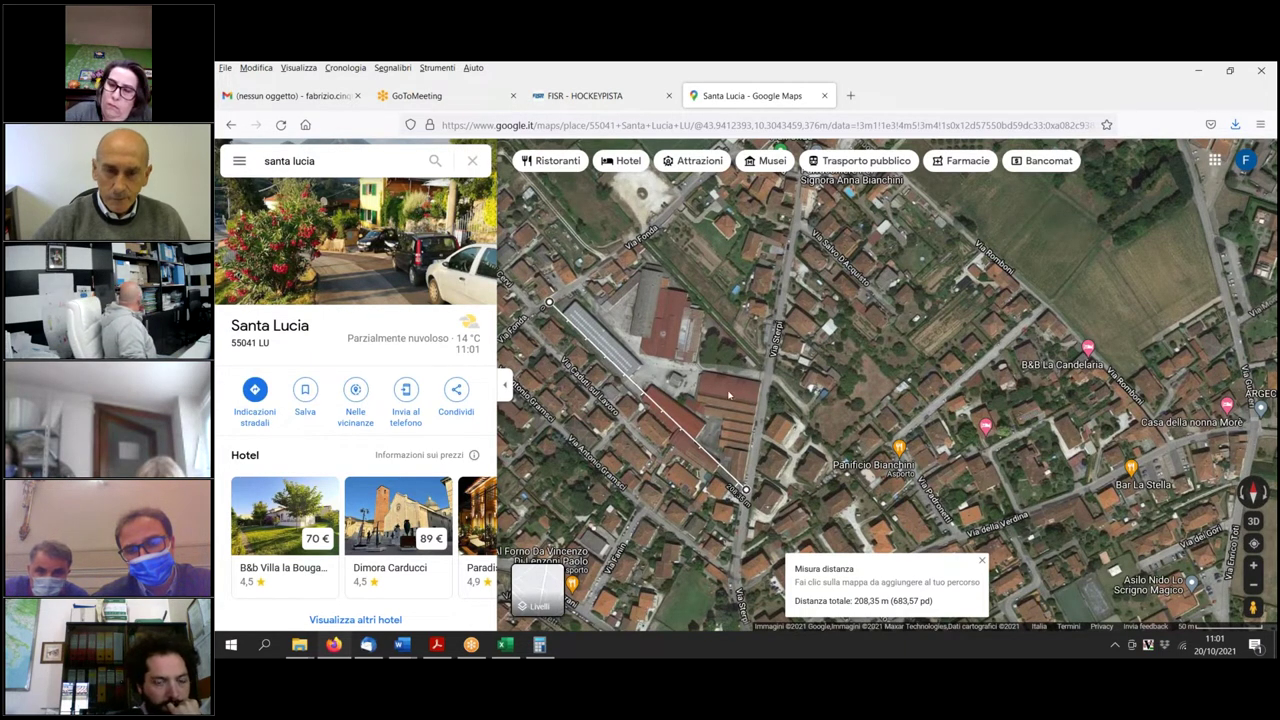
pyautogui.moveTo(663, 411); pyautogui.dragTo(738, 380)
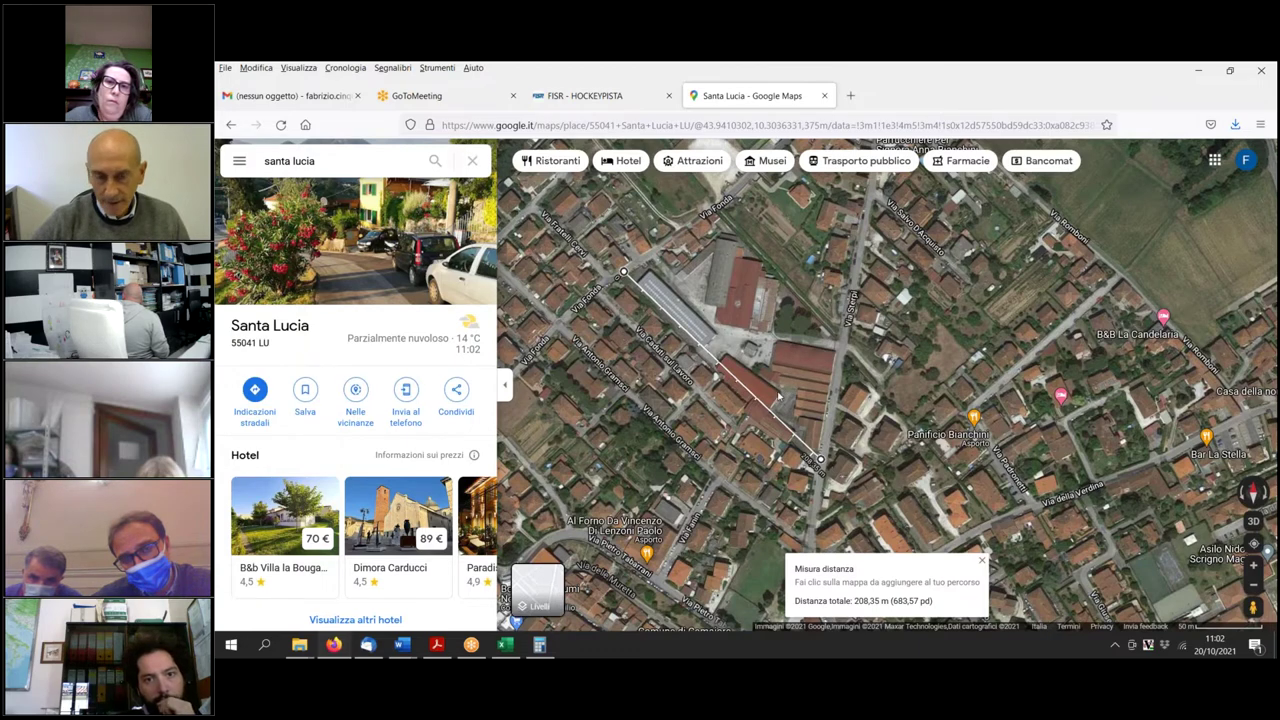
# Return to the QP1a_Camaiore_PO_Schede_Norma document in Word.
pyautogui.scroll(2, 778, 397)
pyautogui.scroll(-2, 775, 401)
pyautogui.scroll(1, 771, 405)
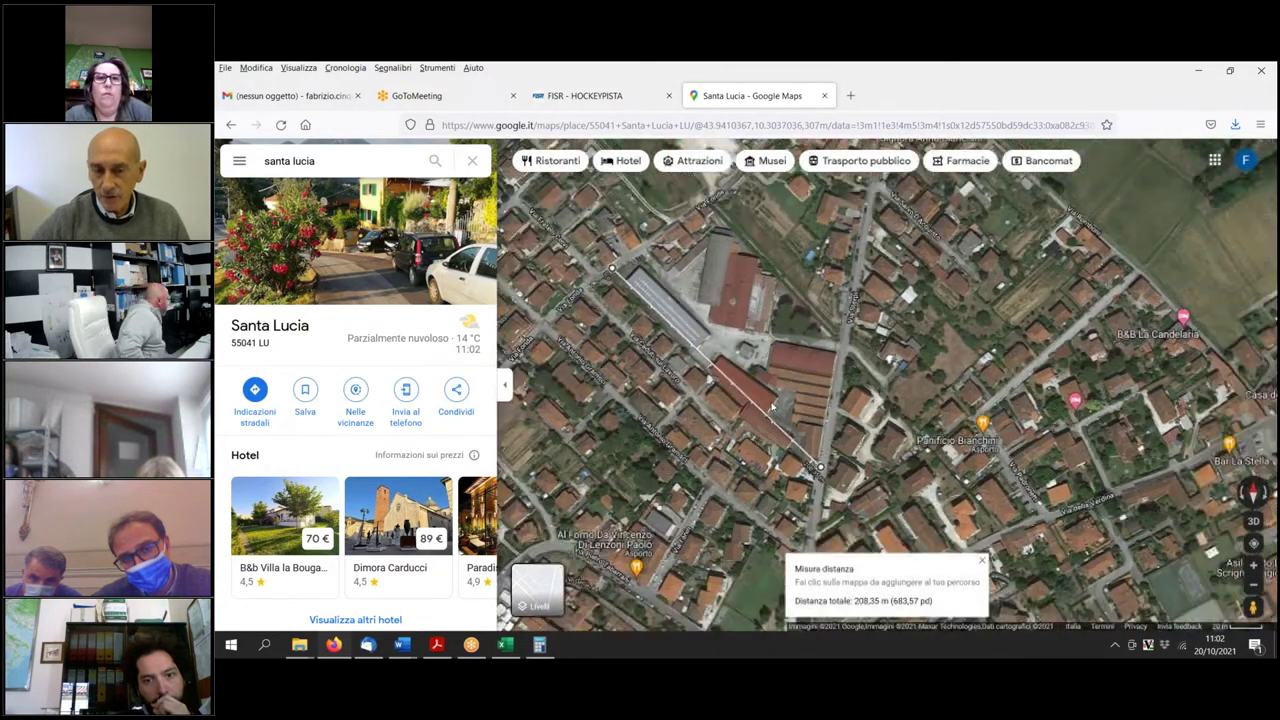
pyautogui.scroll(-1, 771, 405)
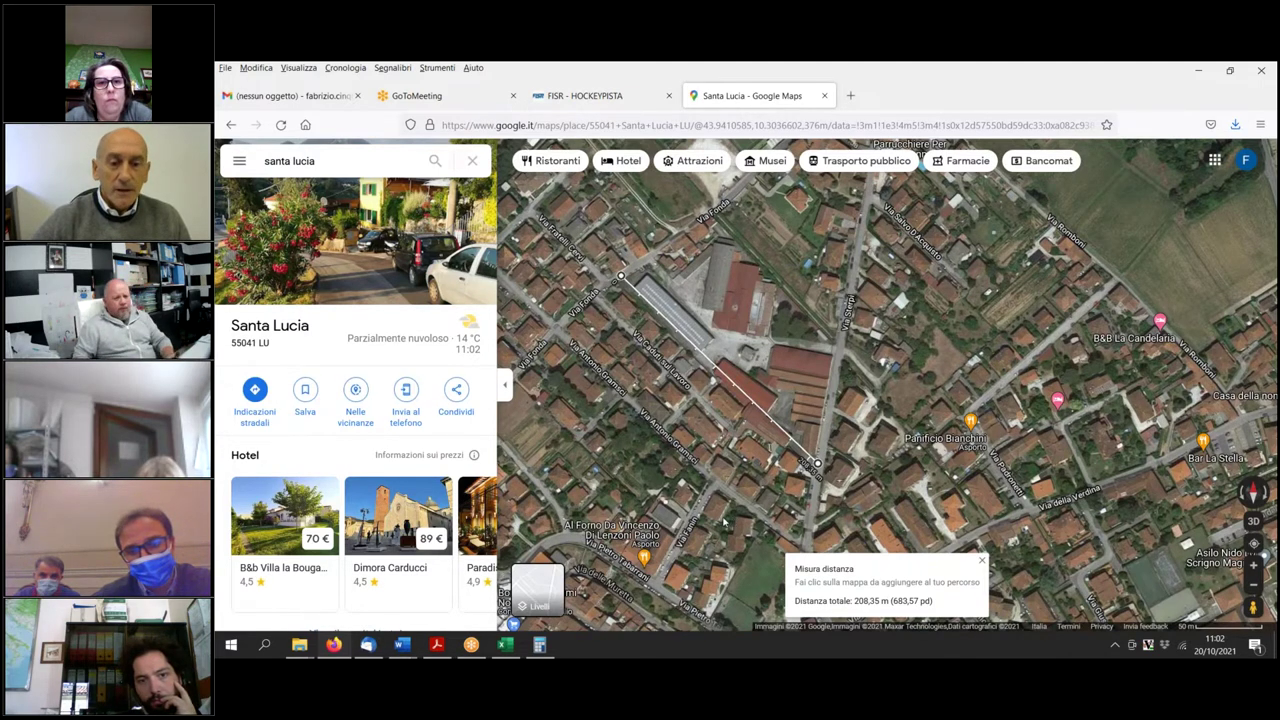
pyautogui.click(401, 644)
pyautogui.click(705, 590)
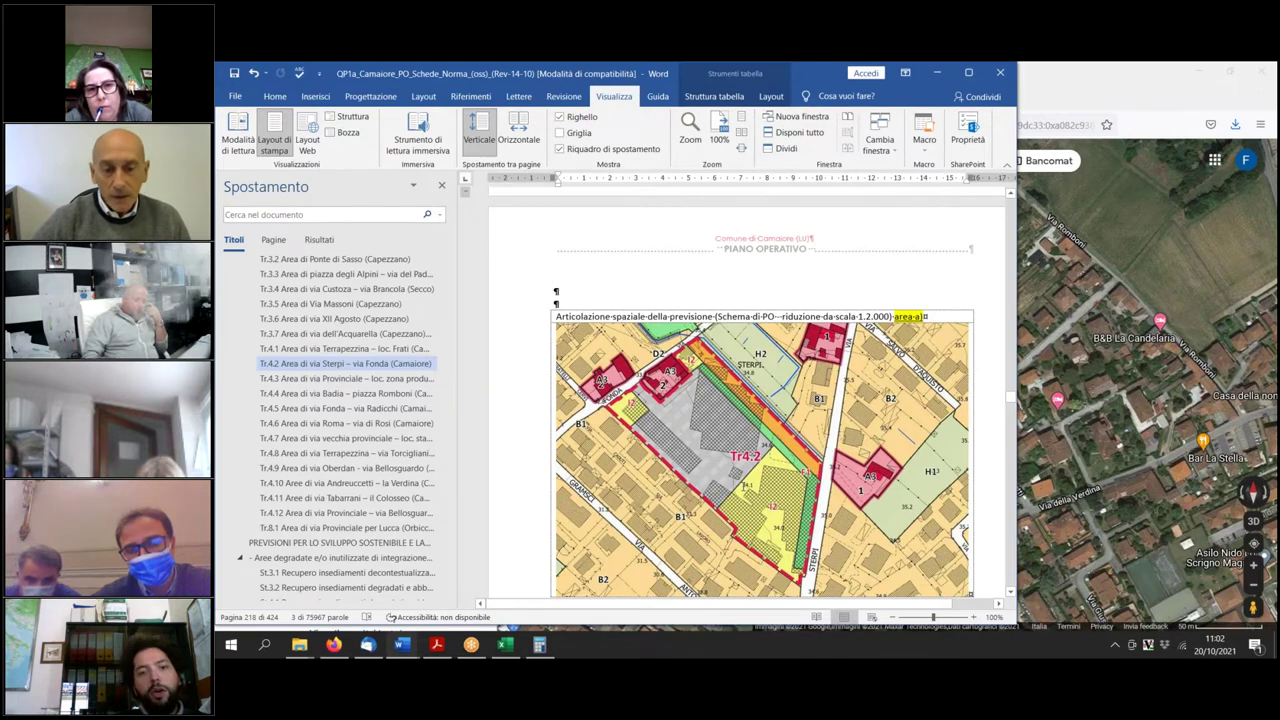
# Check the Tr4.2 map images on the sheet, scrolling down to the area-b map.
pyautogui.click(729, 491)
pyautogui.scroll(-2, 729, 491)
pyautogui.scroll(1, 729, 491)
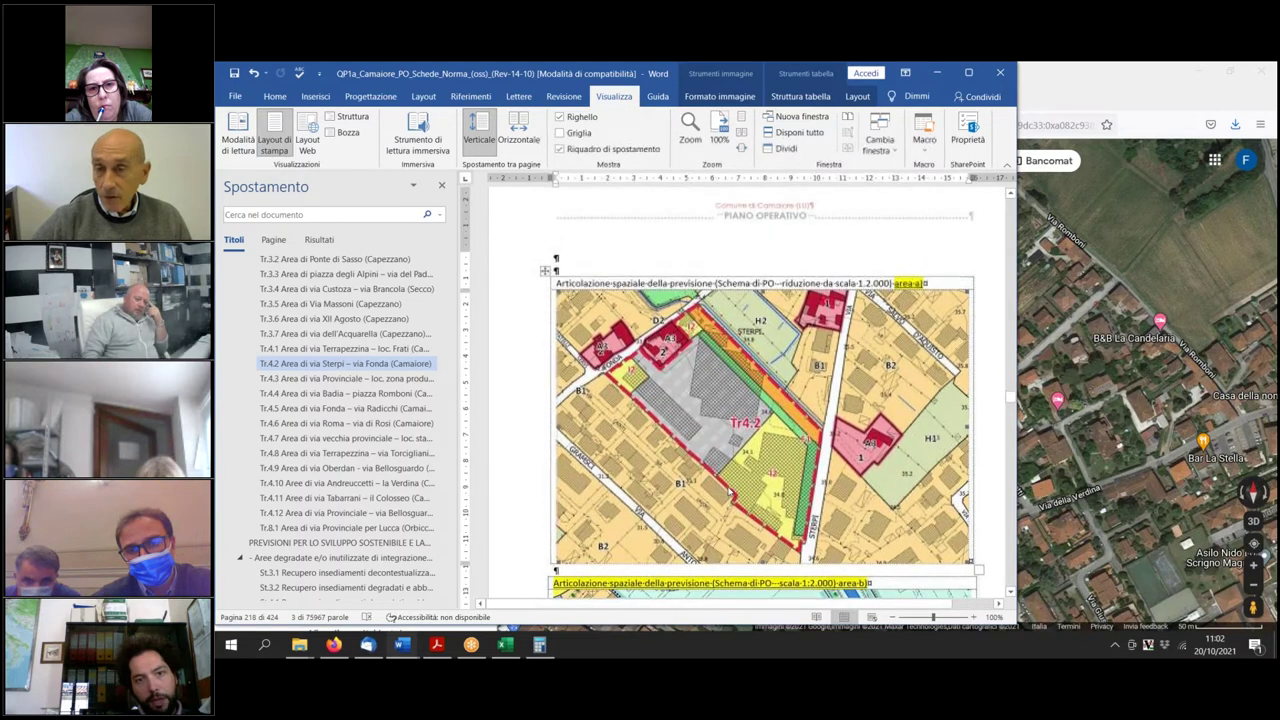
pyautogui.scroll(1, 716, 490)
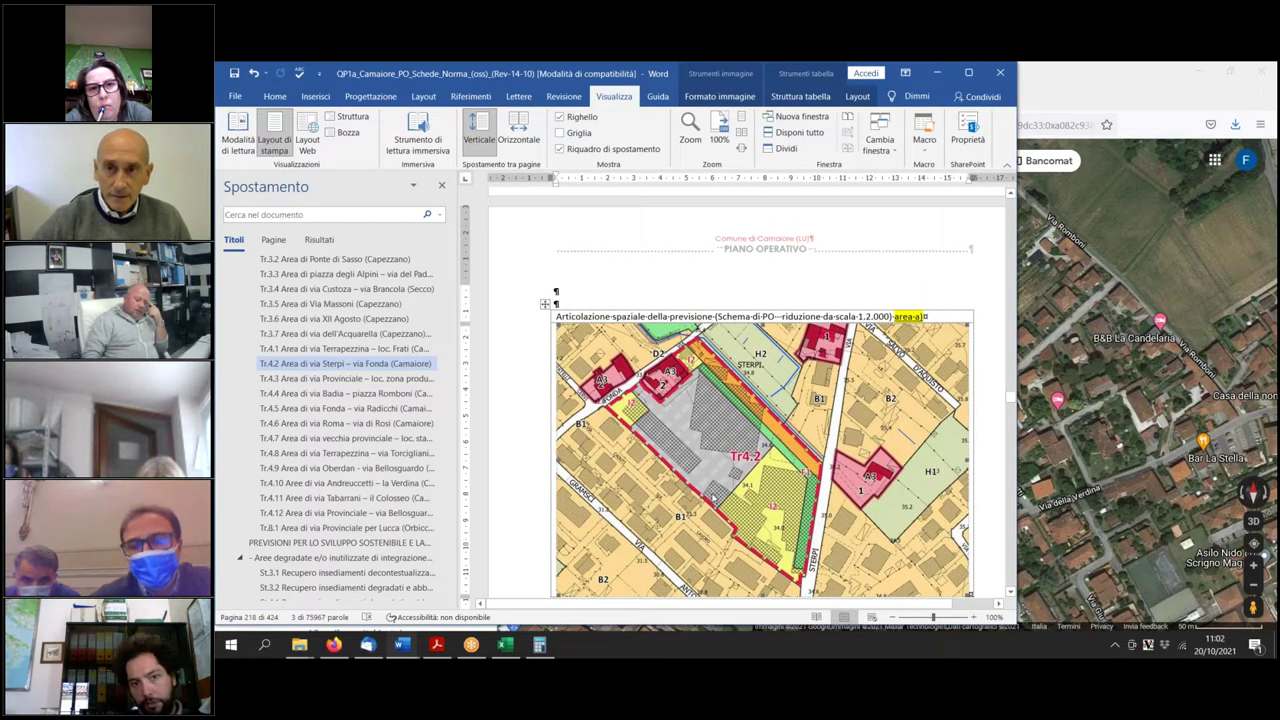
pyautogui.scroll(-1, 714, 497)
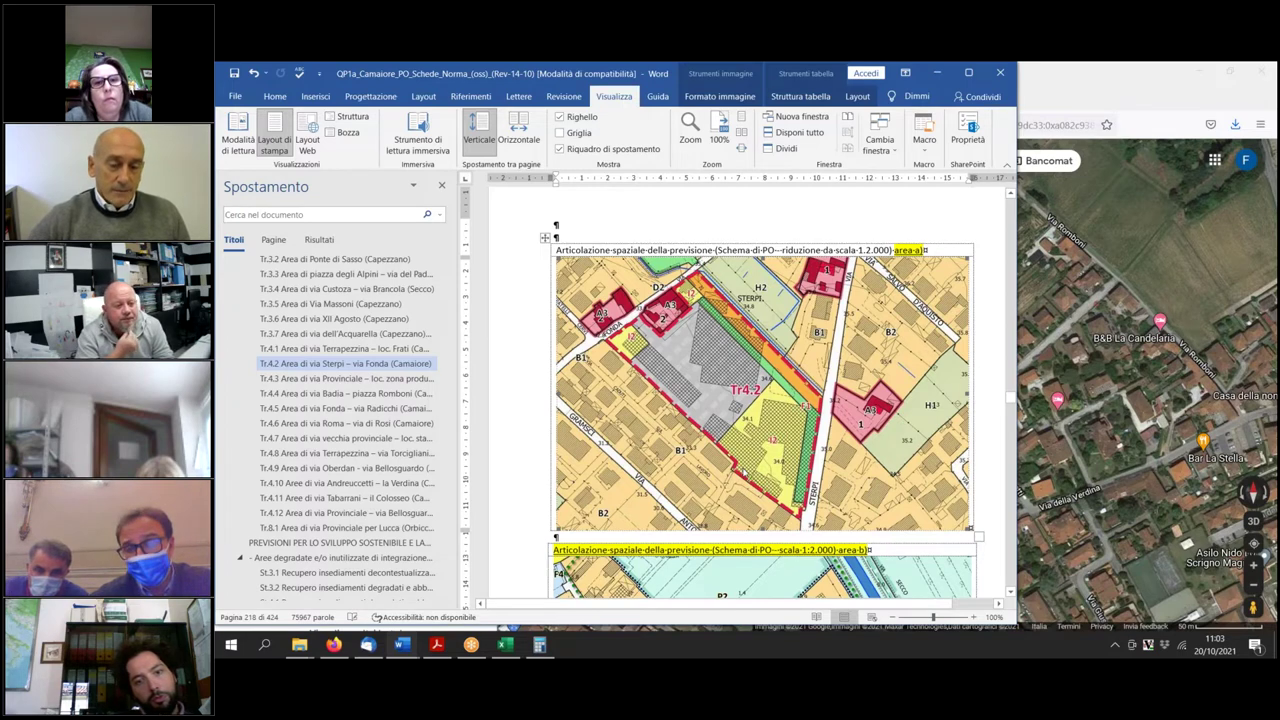
pyautogui.scroll(2, 742, 472)
pyautogui.scroll(5, 743, 480)
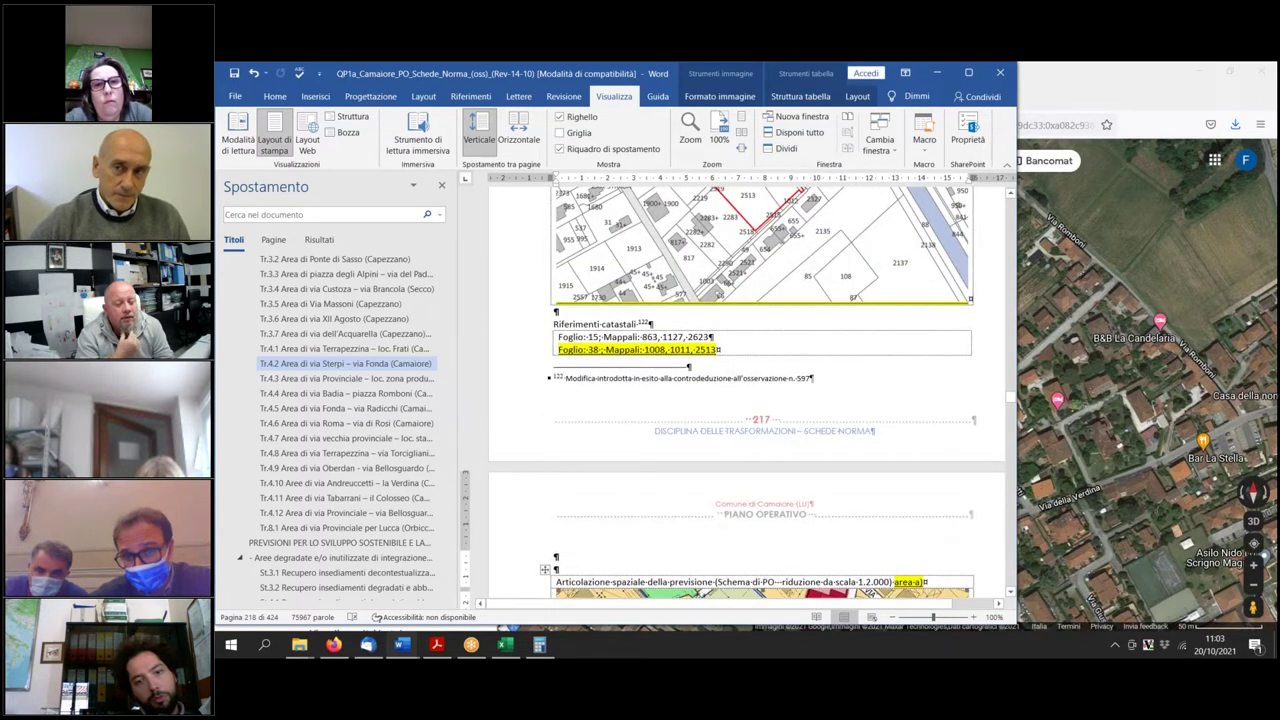
pyautogui.scroll(-5, 735, 480)
pyautogui.scroll(-4, 735, 480)
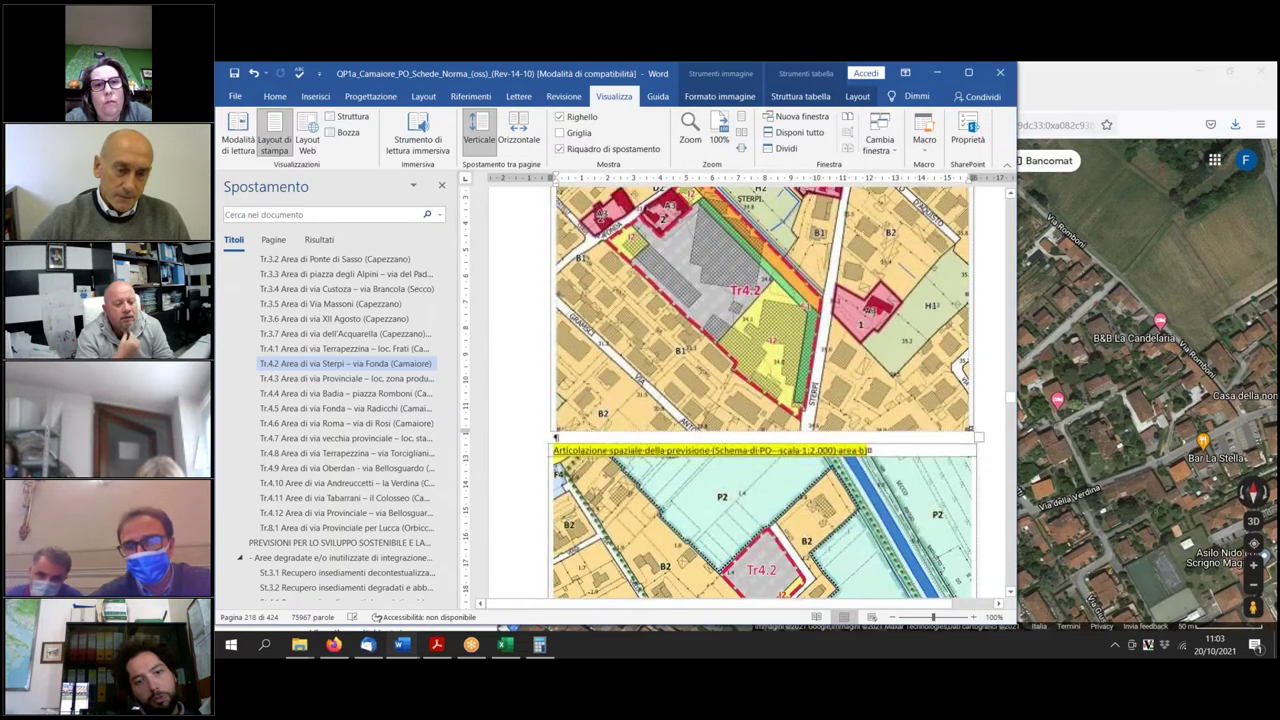
pyautogui.click(599, 437)
pyautogui.scroll(-2, 599, 437)
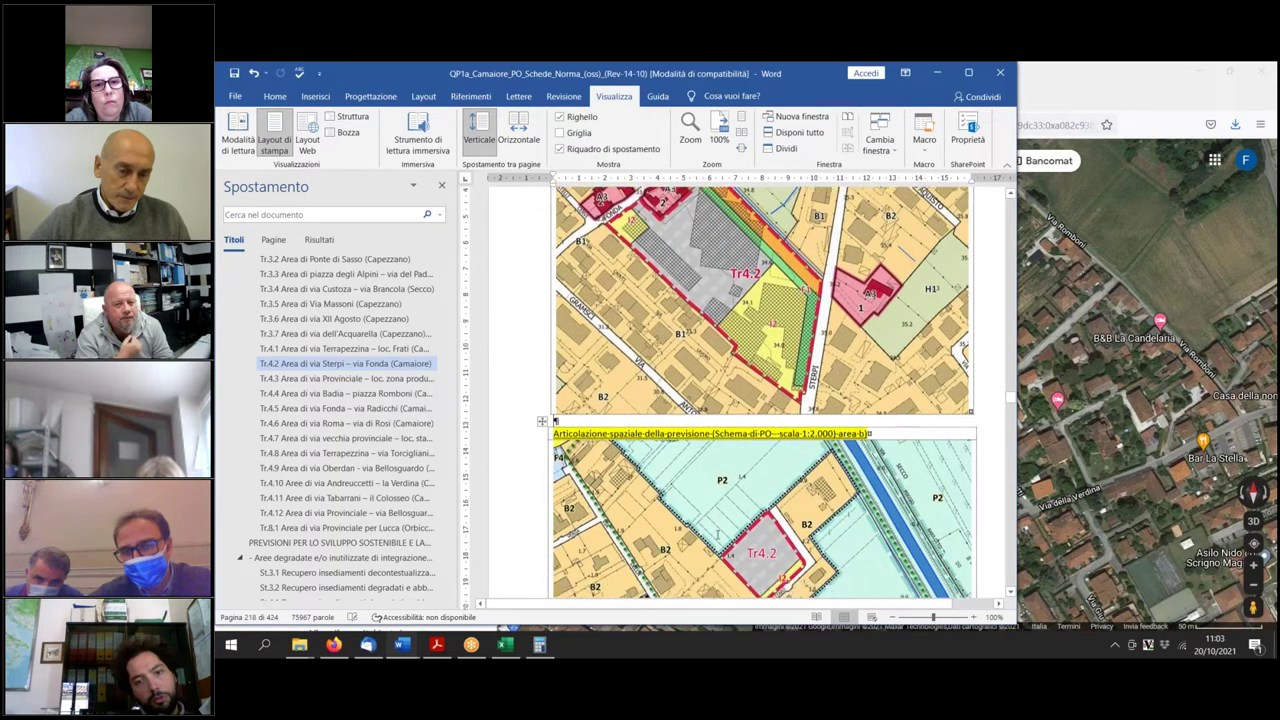
pyautogui.scroll(-2, 885, 435)
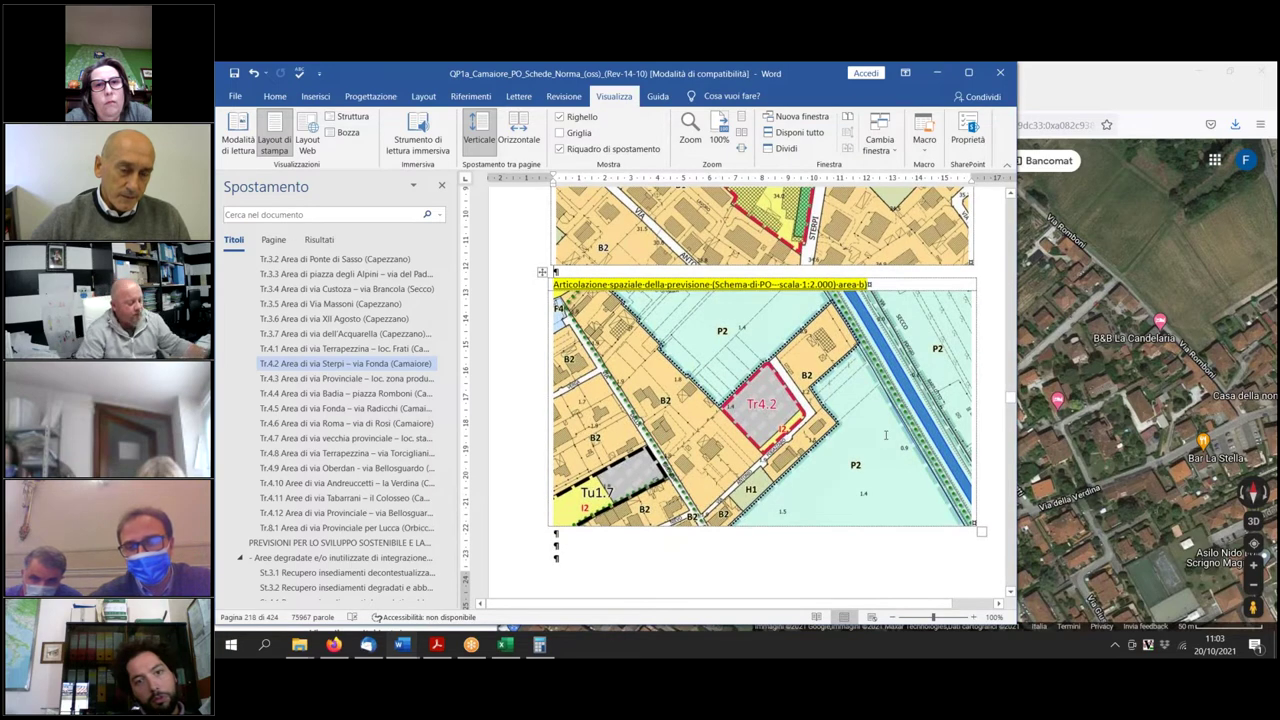
# Crop the area-b map's right side to 9 cm by 15,77 cm.
pyautogui.click(885, 435)
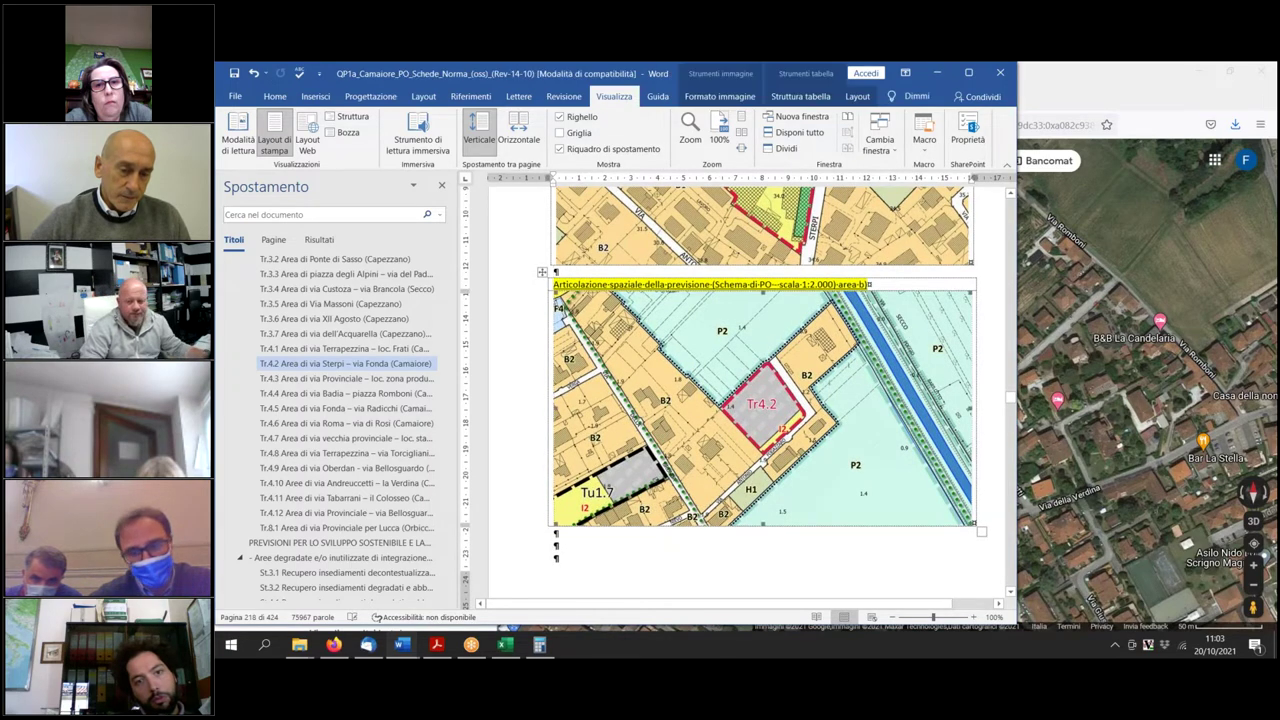
pyautogui.click(716, 96)
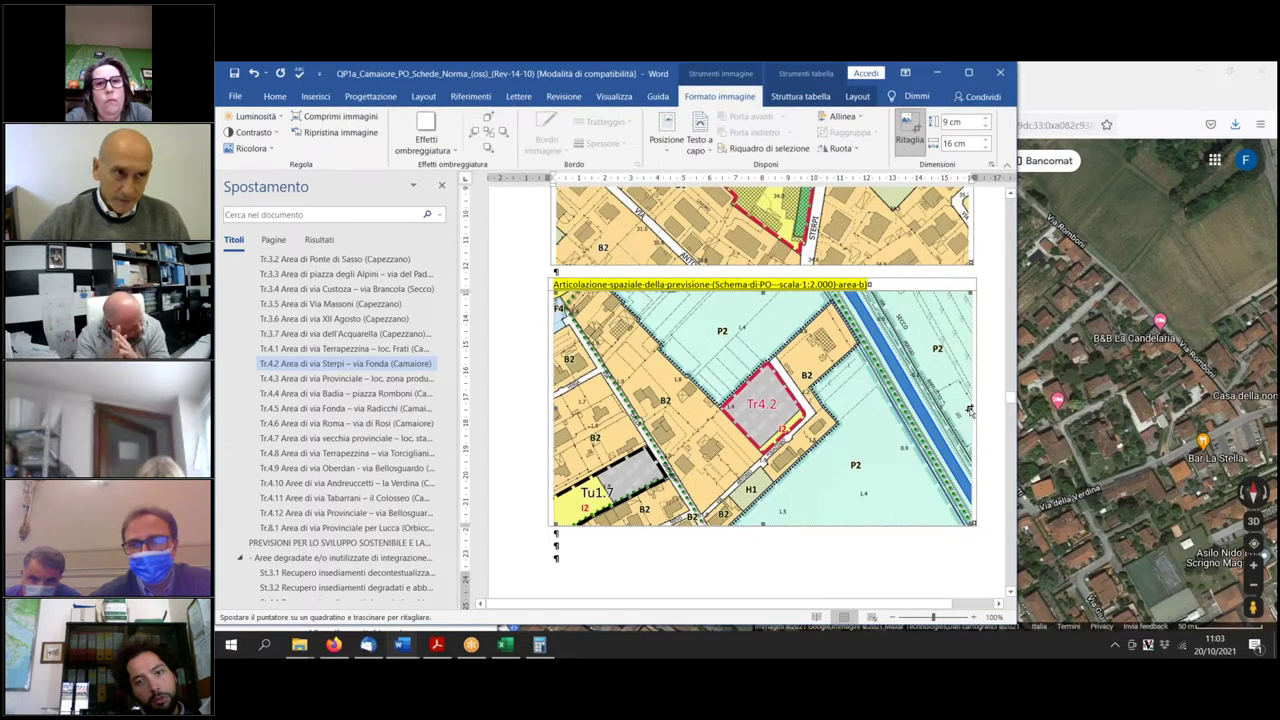
pyautogui.moveTo(974, 405); pyautogui.dragTo(969, 405)
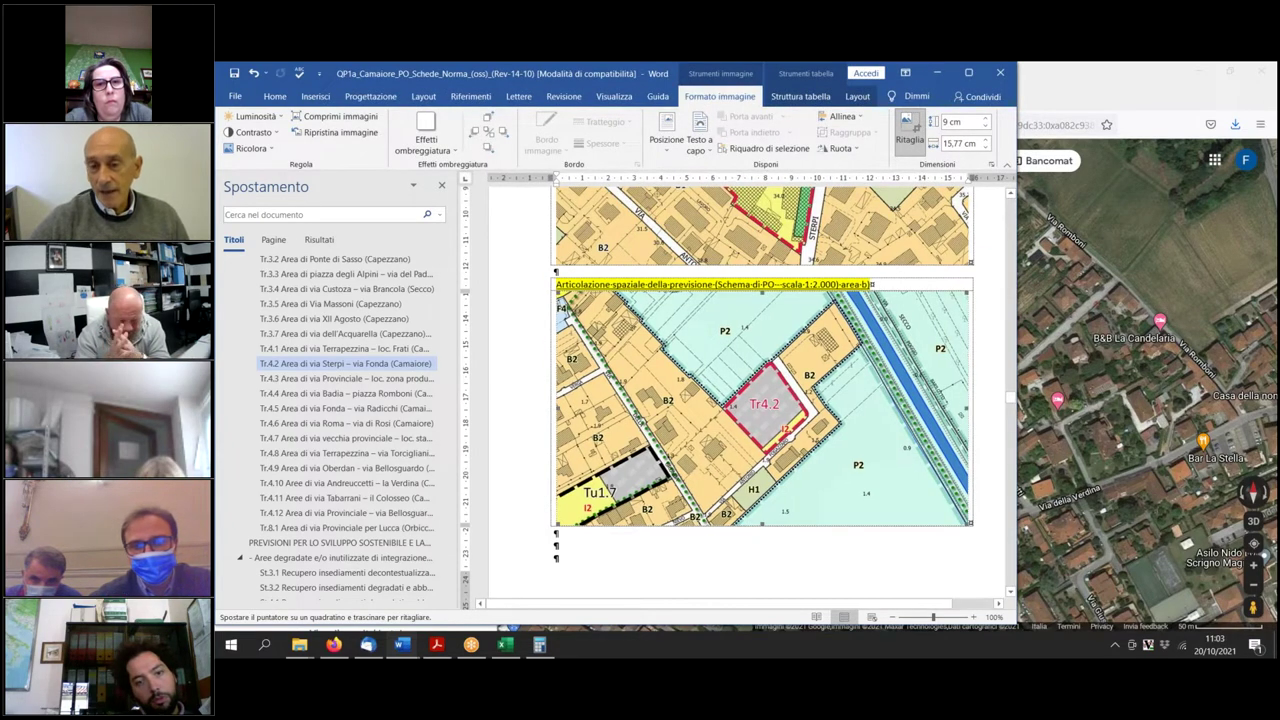
pyautogui.scroll(5, 572, 347)
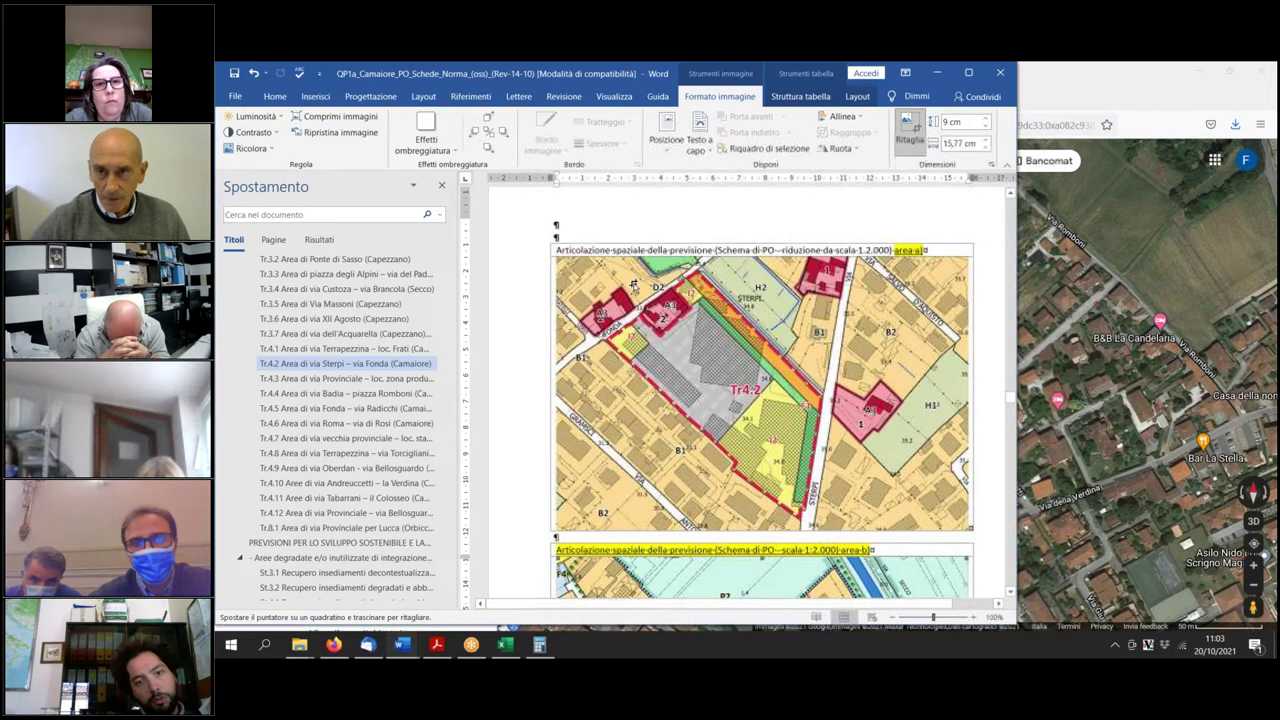
pyautogui.click(599, 243)
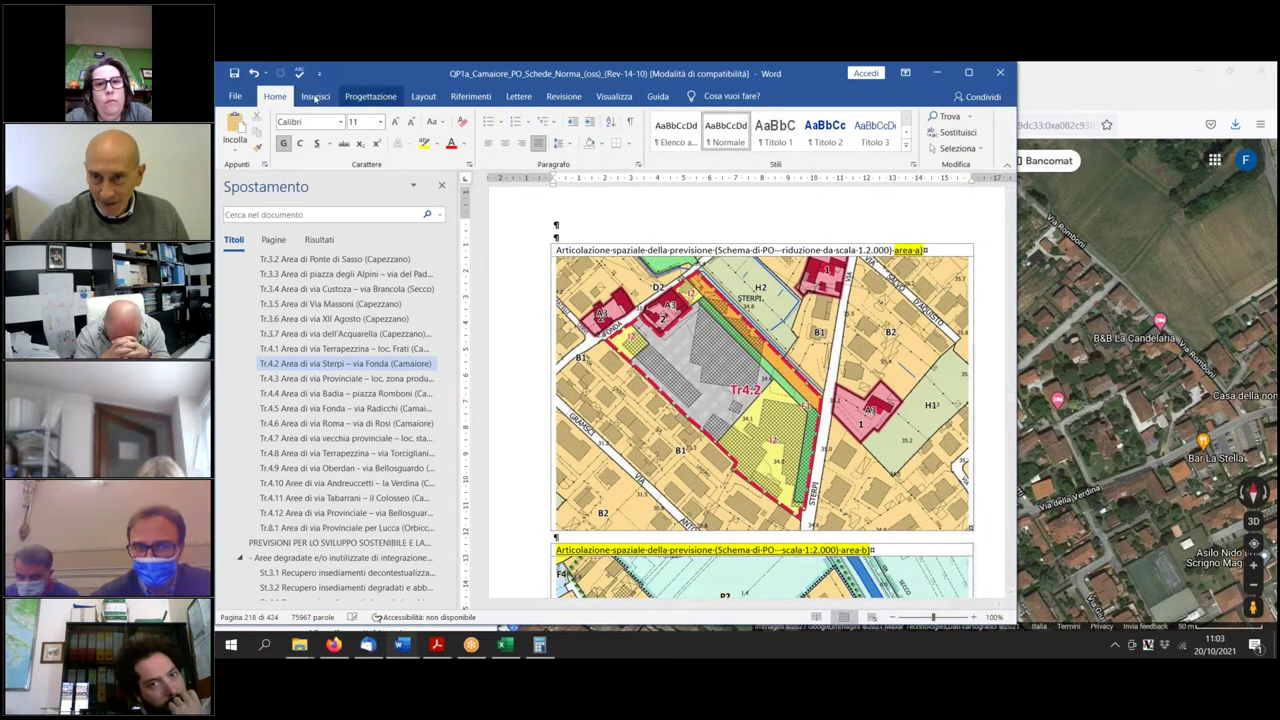
# Draw a text box over the Tr4.2 map.
pyautogui.click(328, 100)
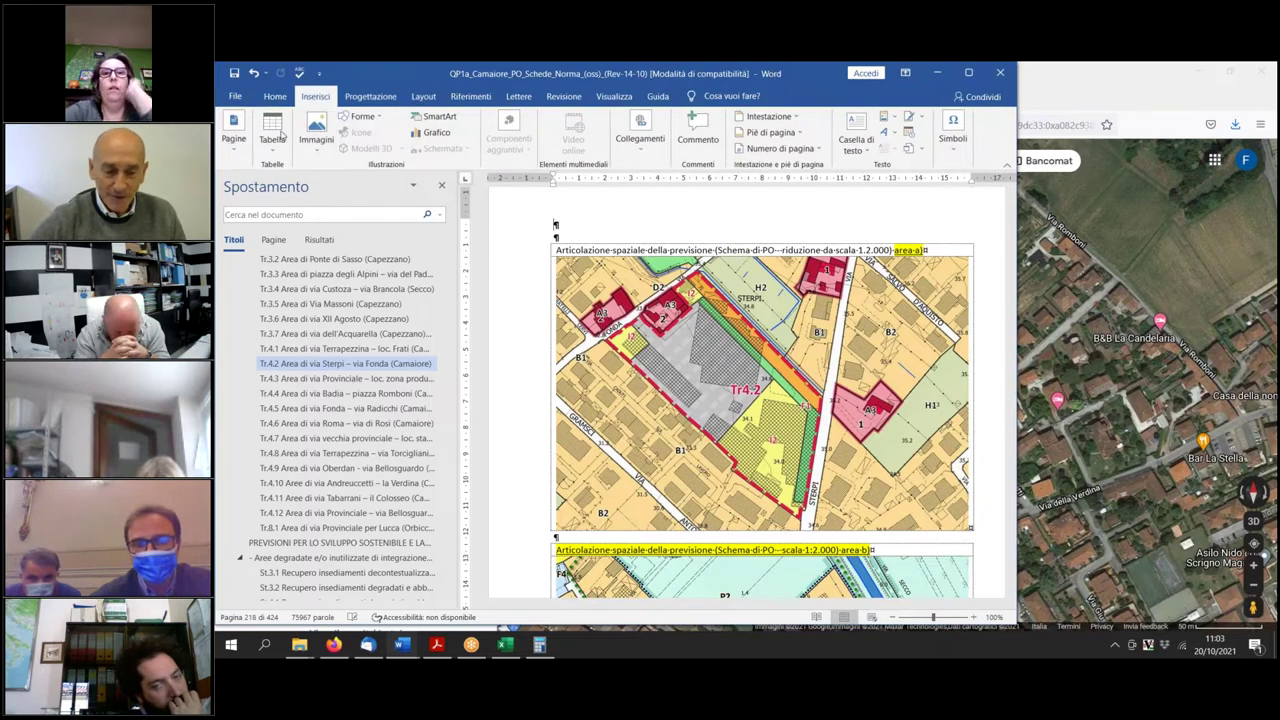
pyautogui.click(853, 136)
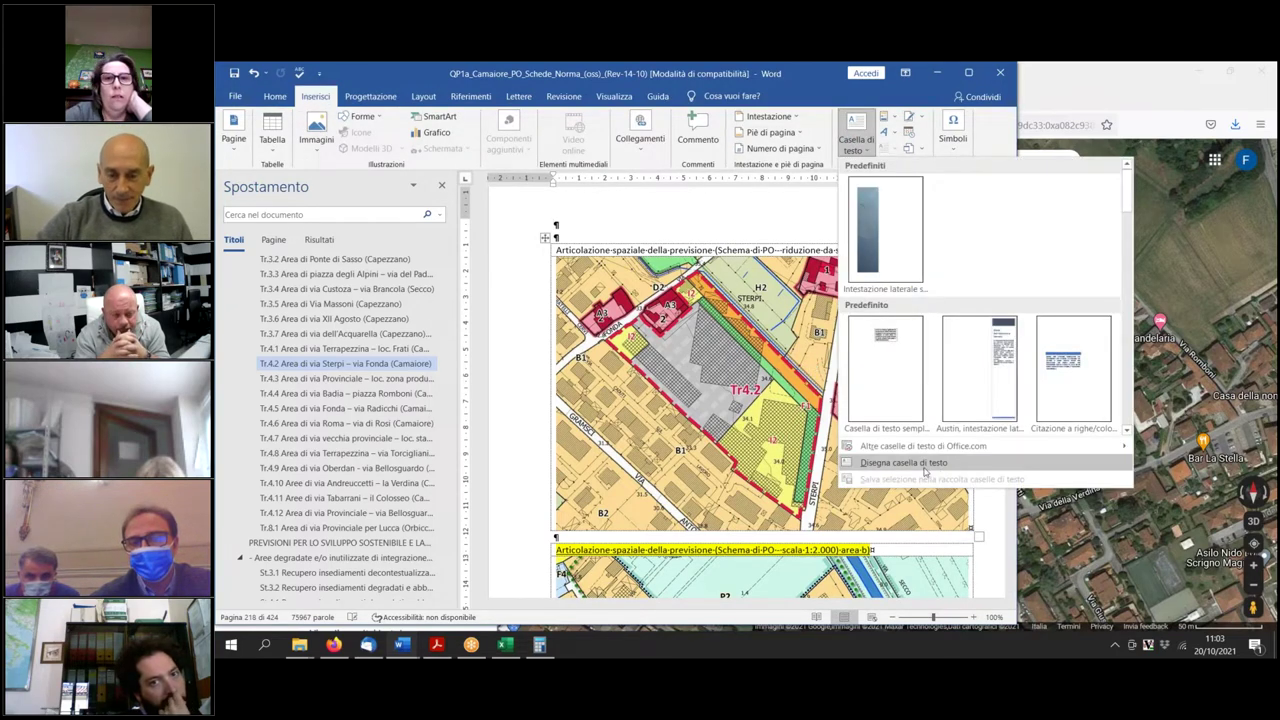
pyautogui.click(903, 462)
pyautogui.moveTo(676, 383)
pyautogui.mouseDown()
pyautogui.moveTo(732, 460)
pyautogui.moveTo(880, 466)
pyautogui.mouseUp()
# Type 'MODIFICA DISEGNO LEVANDO MAPPALE 116 E METTERE PERCORSO CICLO PEDONALE' in the box.
pyautogui.write('MODIFICA DISEGNO')
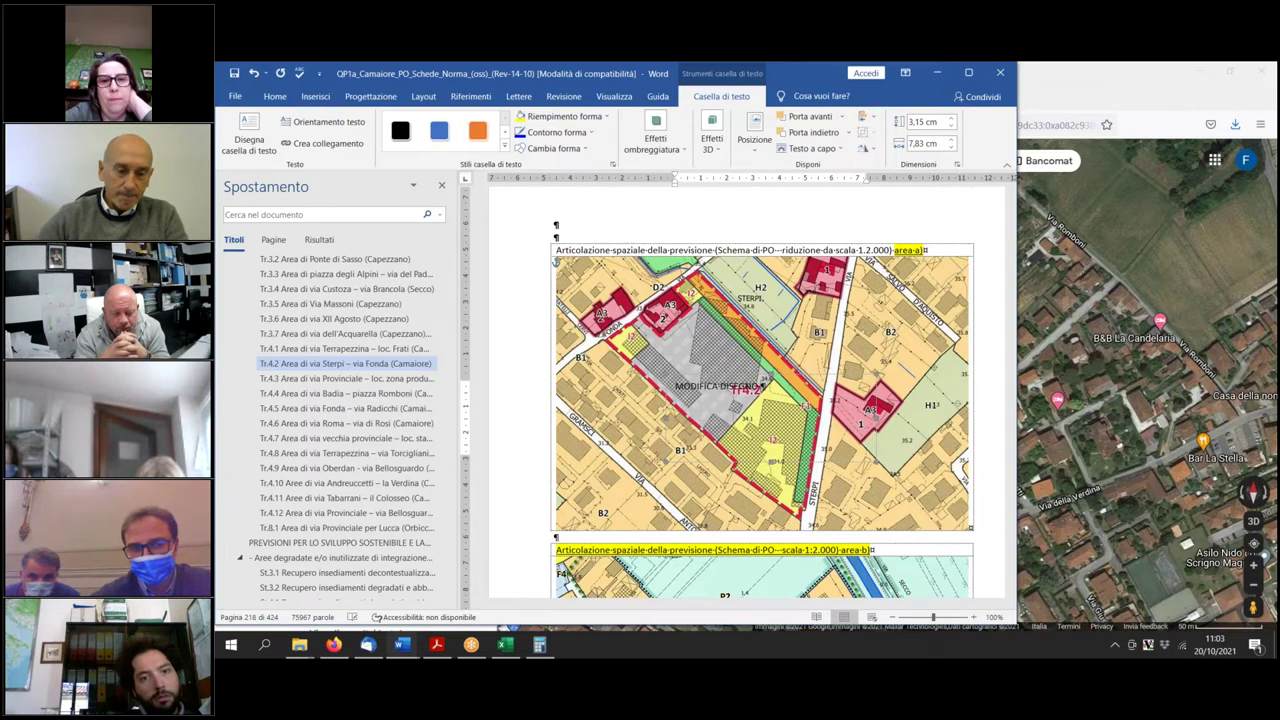
pyautogui.write(' LEVANDO')
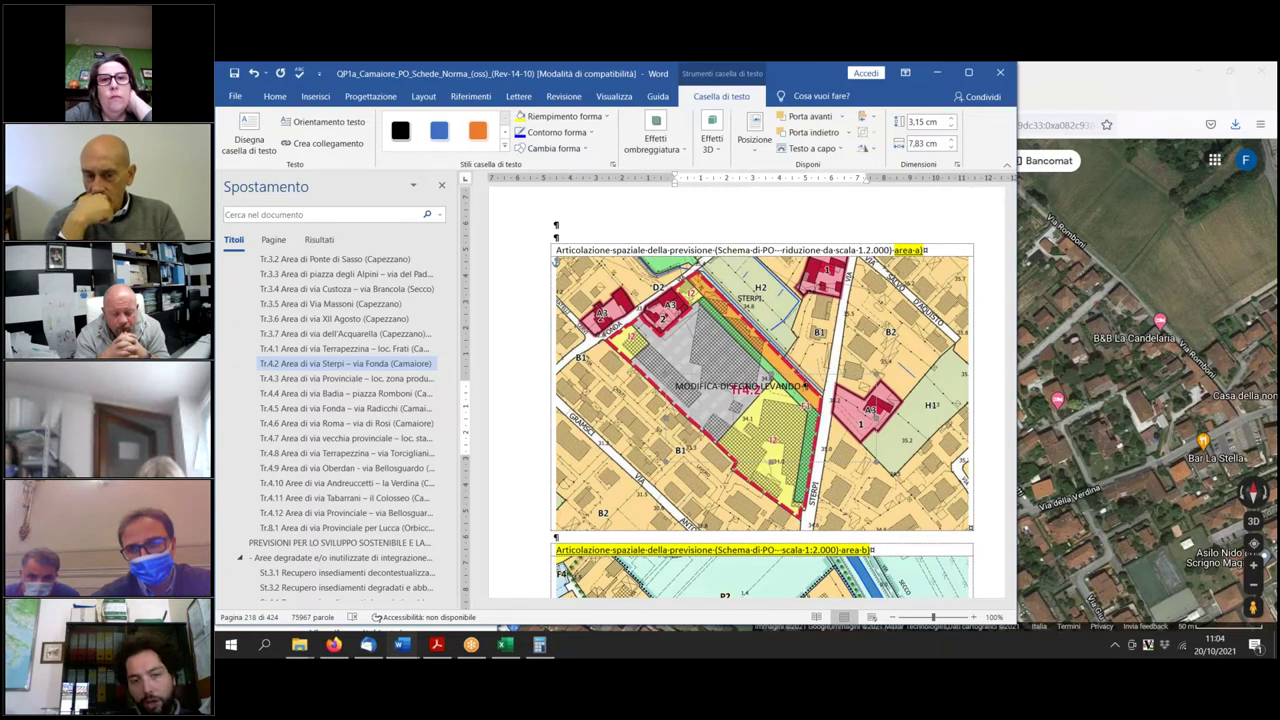
pyautogui.write('MAPPA')
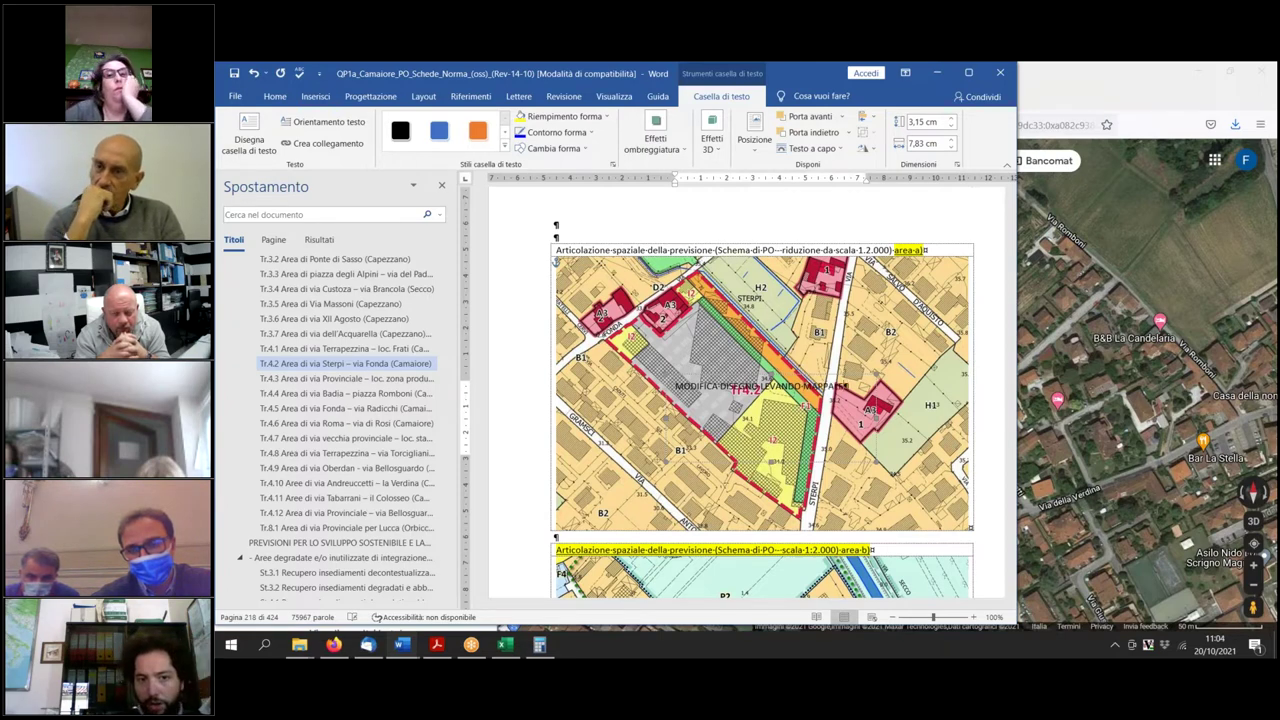
pyautogui.scroll(6, 907, 409)
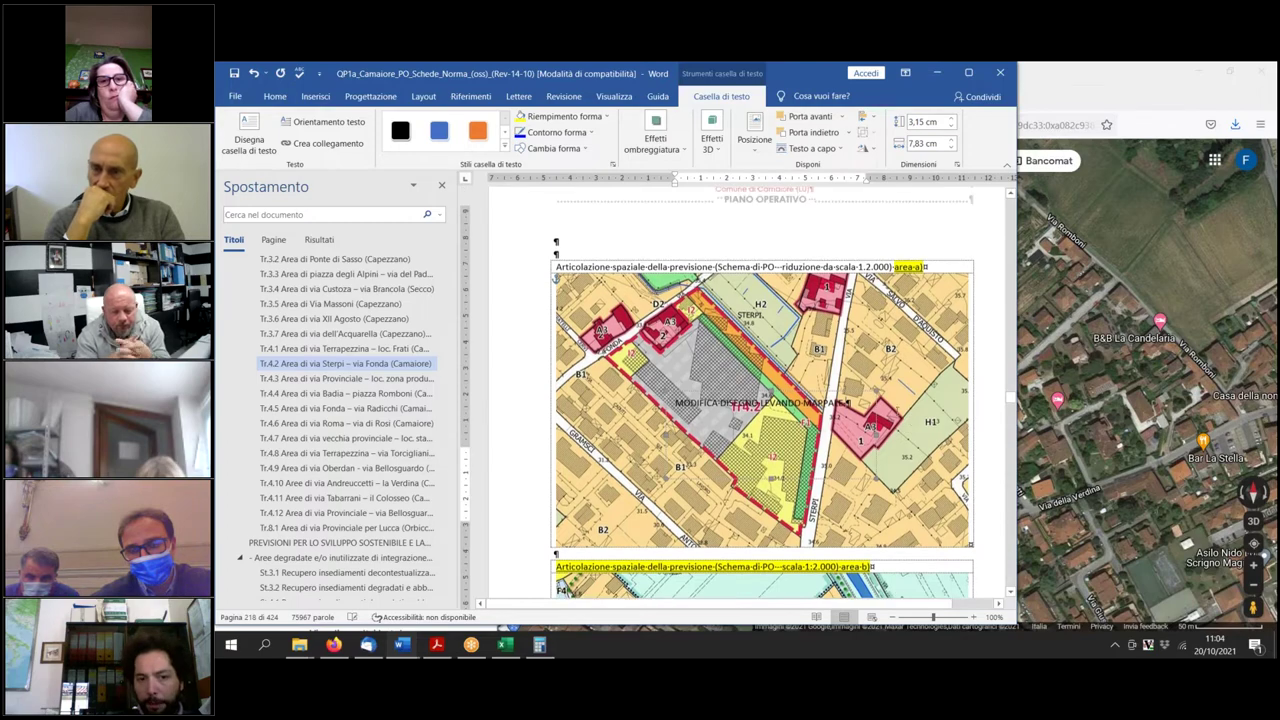
pyautogui.scroll(15, 747, 390)
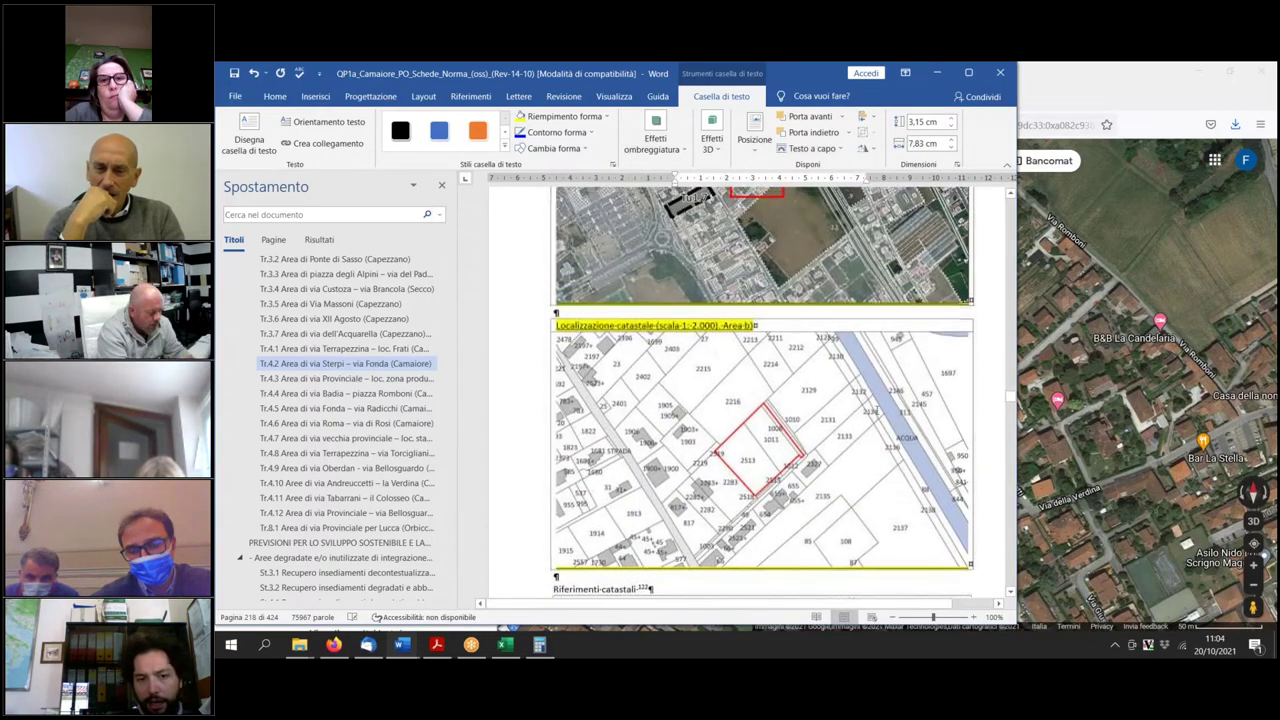
pyautogui.scroll(3, 747, 390)
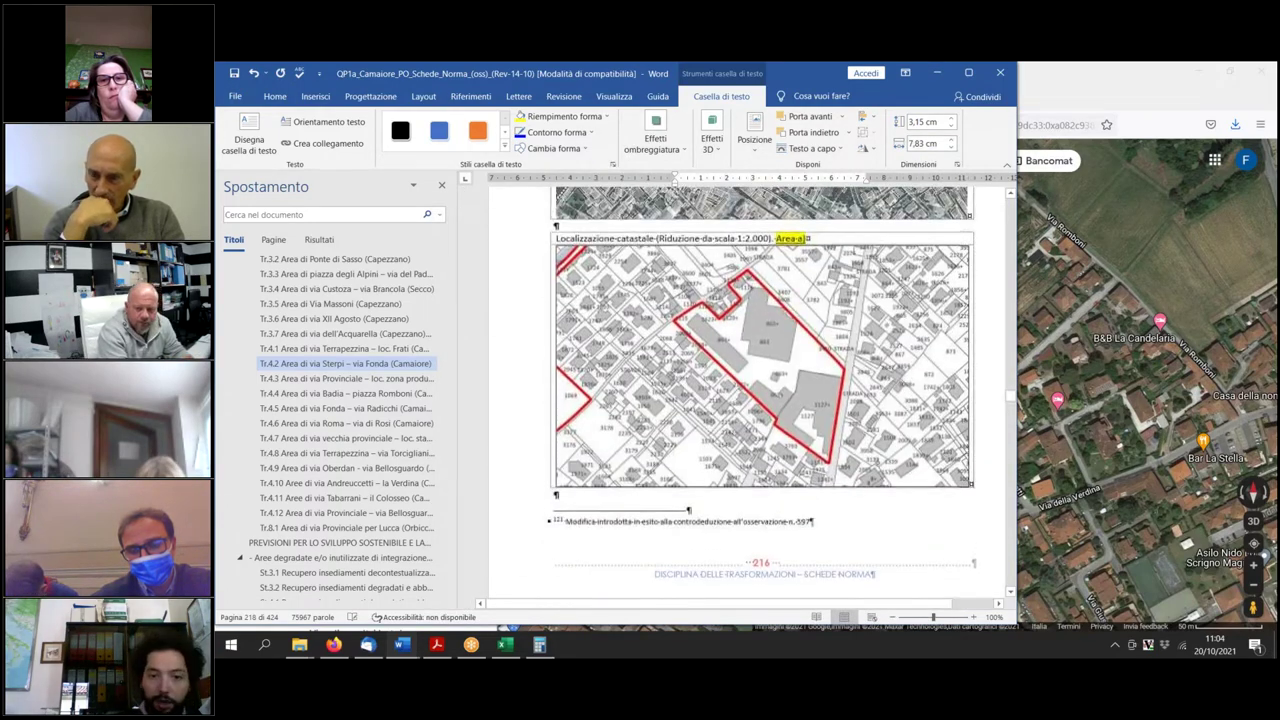
pyautogui.scroll(-20, 747, 390)
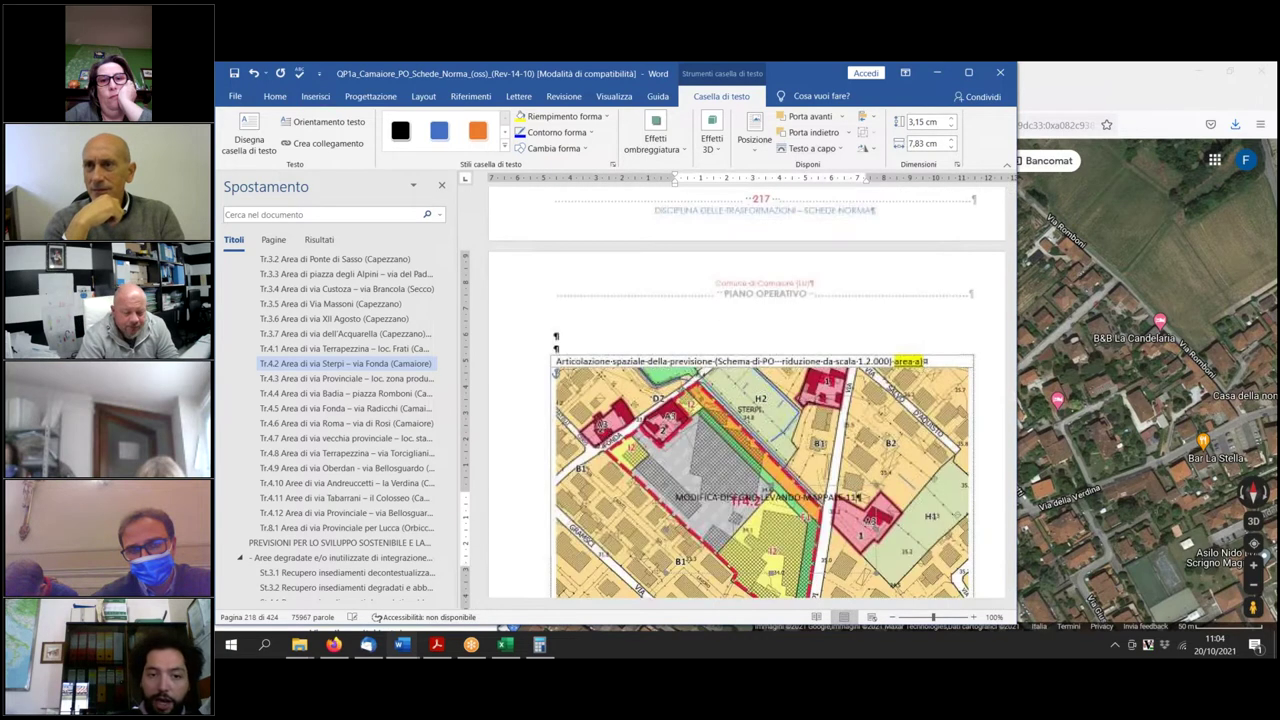
pyautogui.write('E METTERE PERCORSO CICLO-PEDONALE')
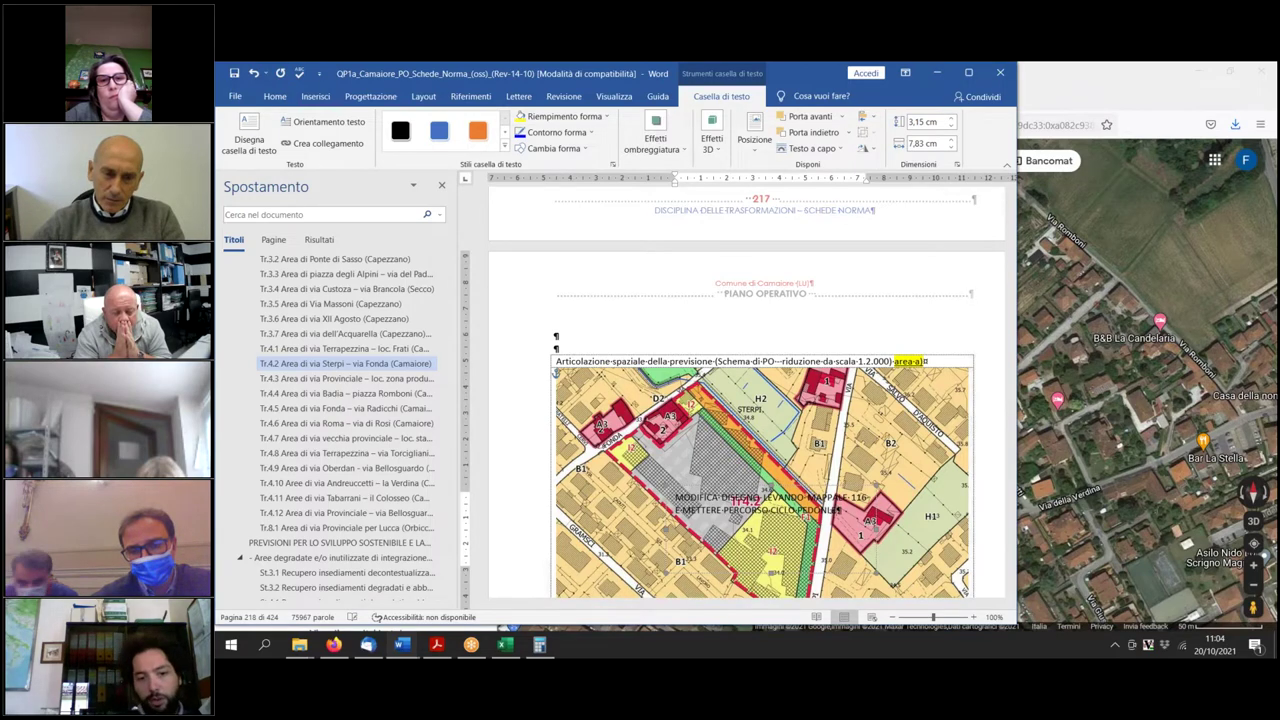
# Give the note a solid blue style, then switch back to Google Maps.
pyautogui.click(439, 131)
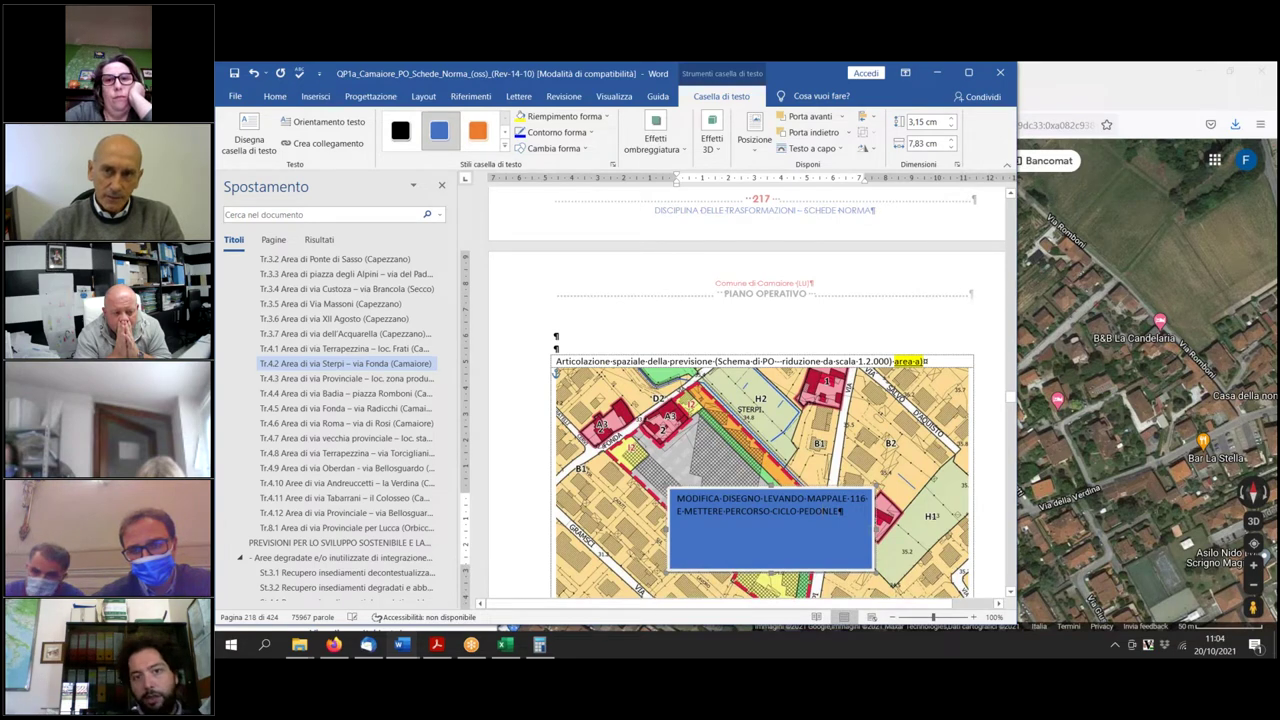
pyautogui.write('A')
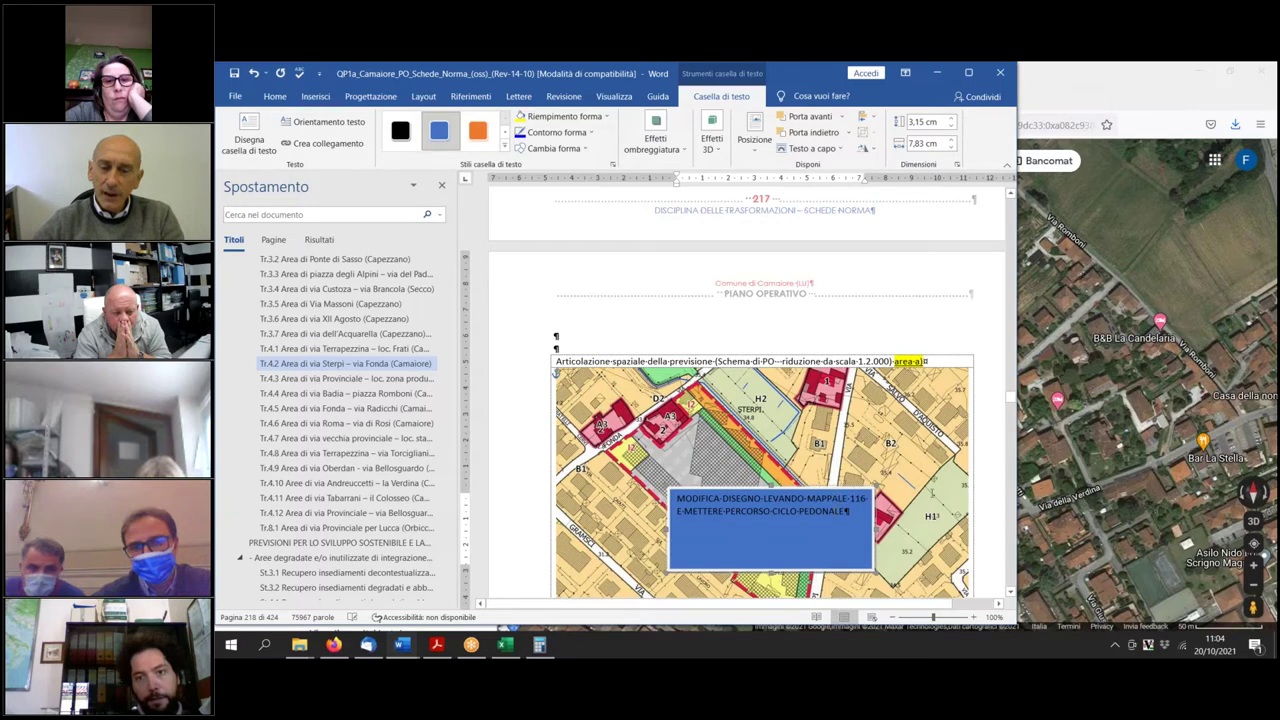
pyautogui.scroll(-3, 748, 392)
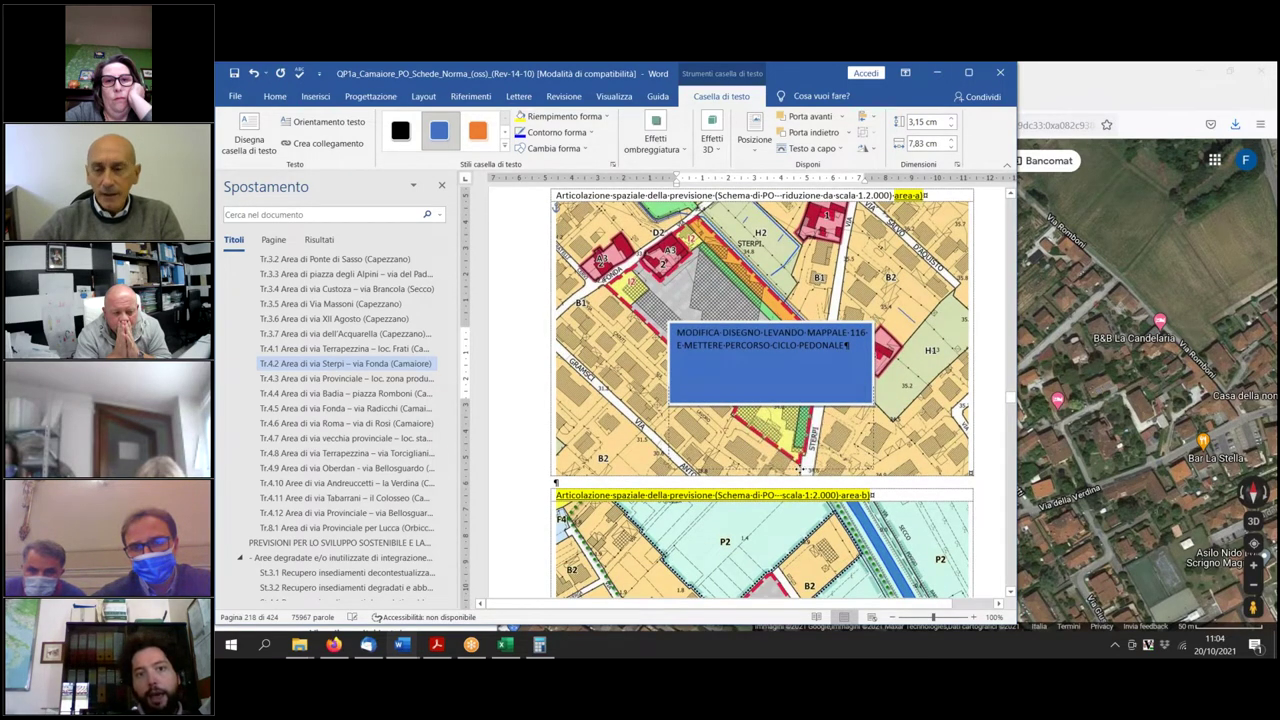
pyautogui.hotkey('alt', 'Tab')
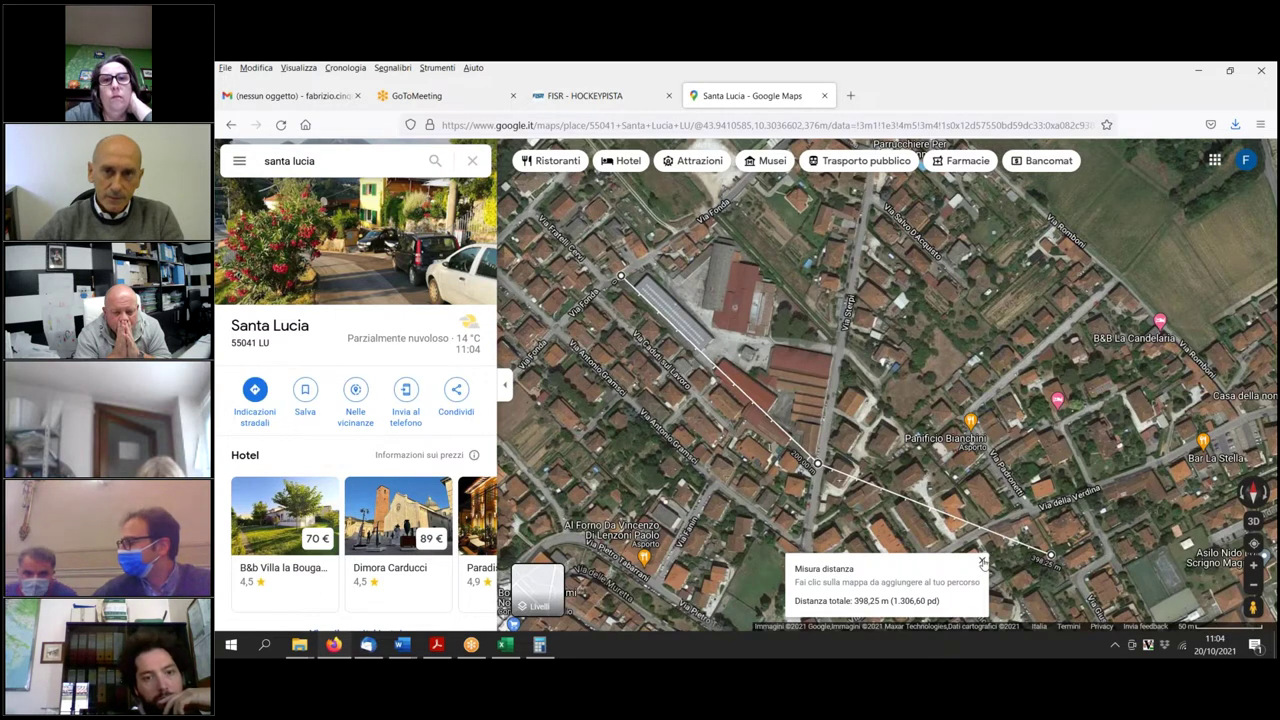
# Close the Misura distanza measurement and pan the Santa Lucia satellite map slightly.
pyautogui.click(981, 561)
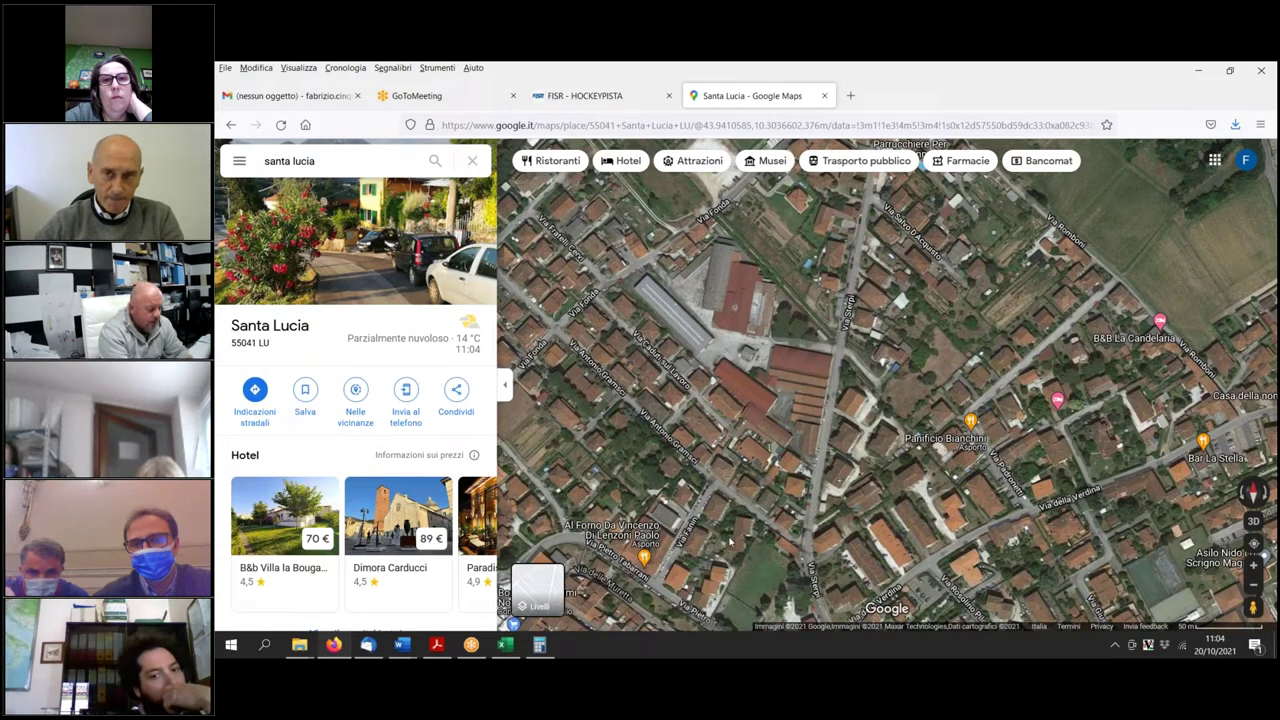
pyautogui.moveTo(731, 535); pyautogui.dragTo(800, 507)
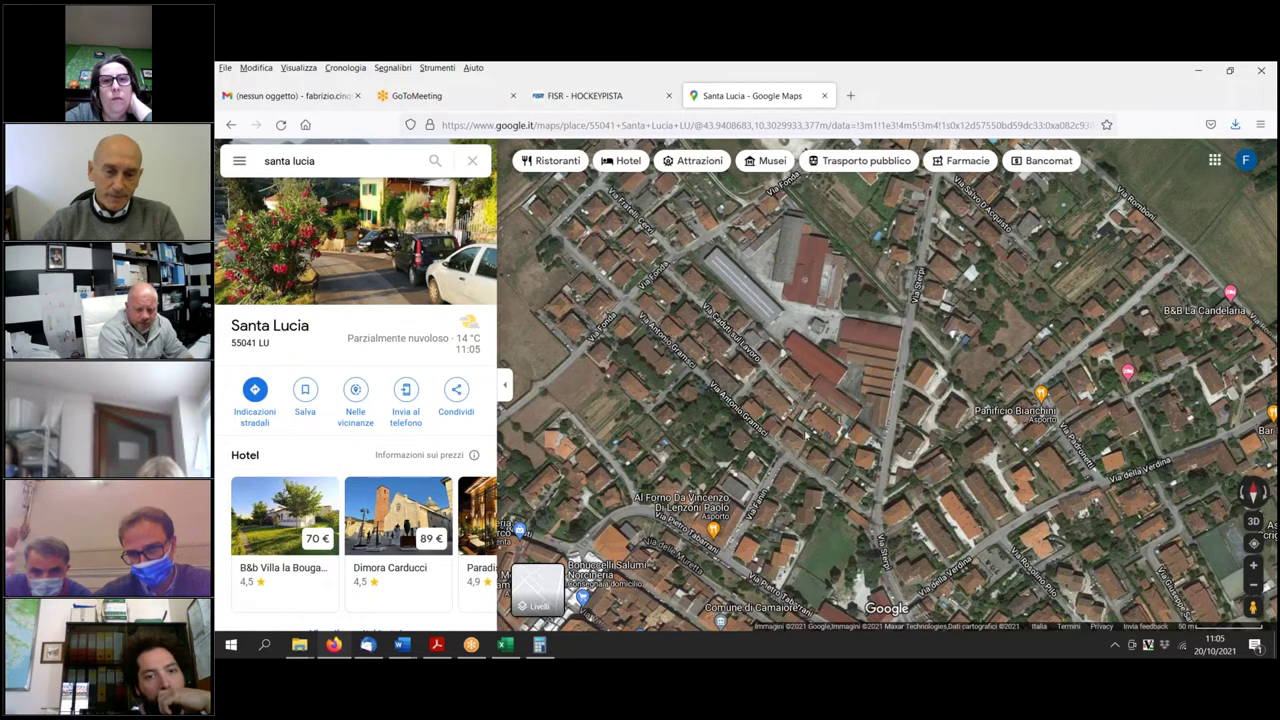
pyautogui.moveTo(810, 425); pyautogui.dragTo(796, 451)
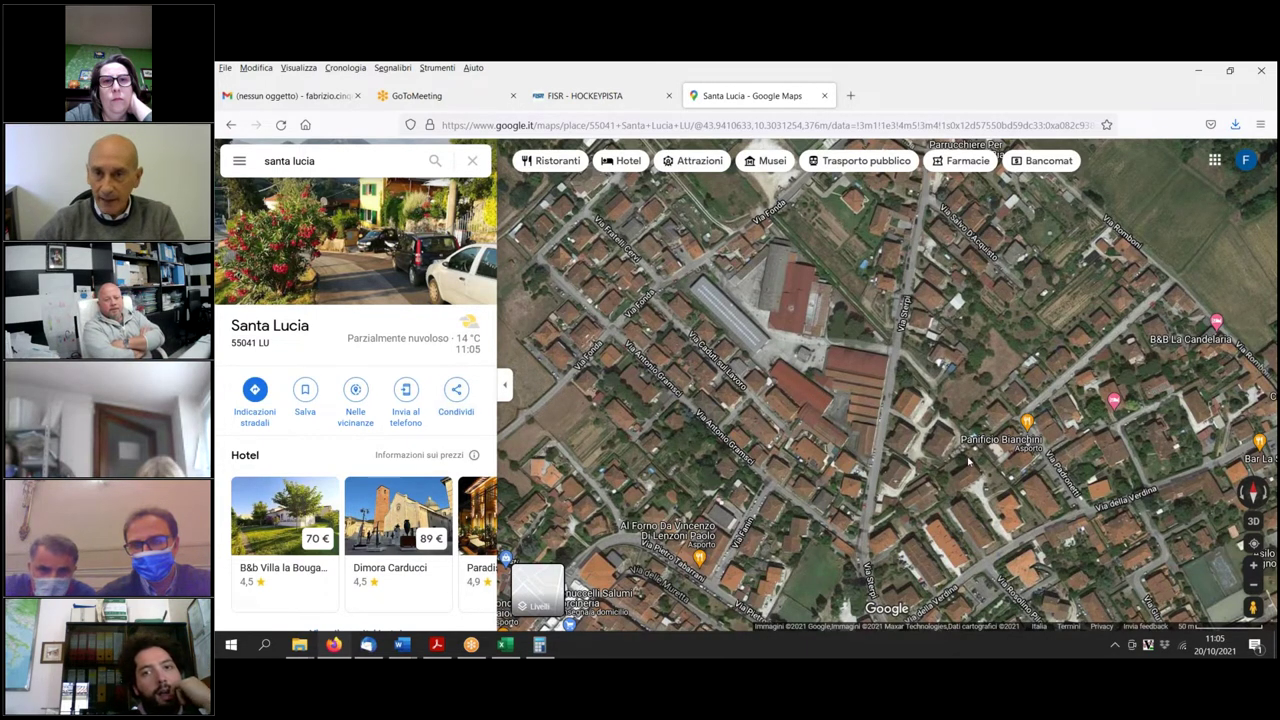
pyautogui.click(1253, 522)
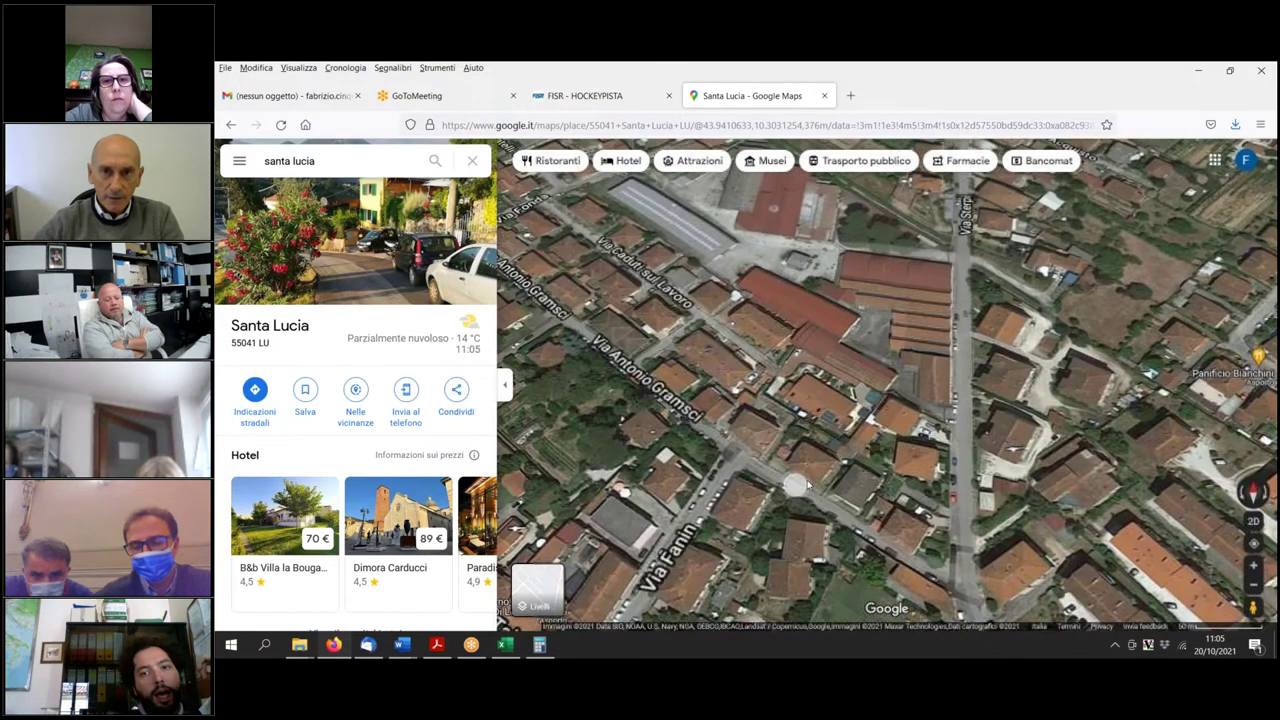
pyautogui.scroll(-3, 794, 486)
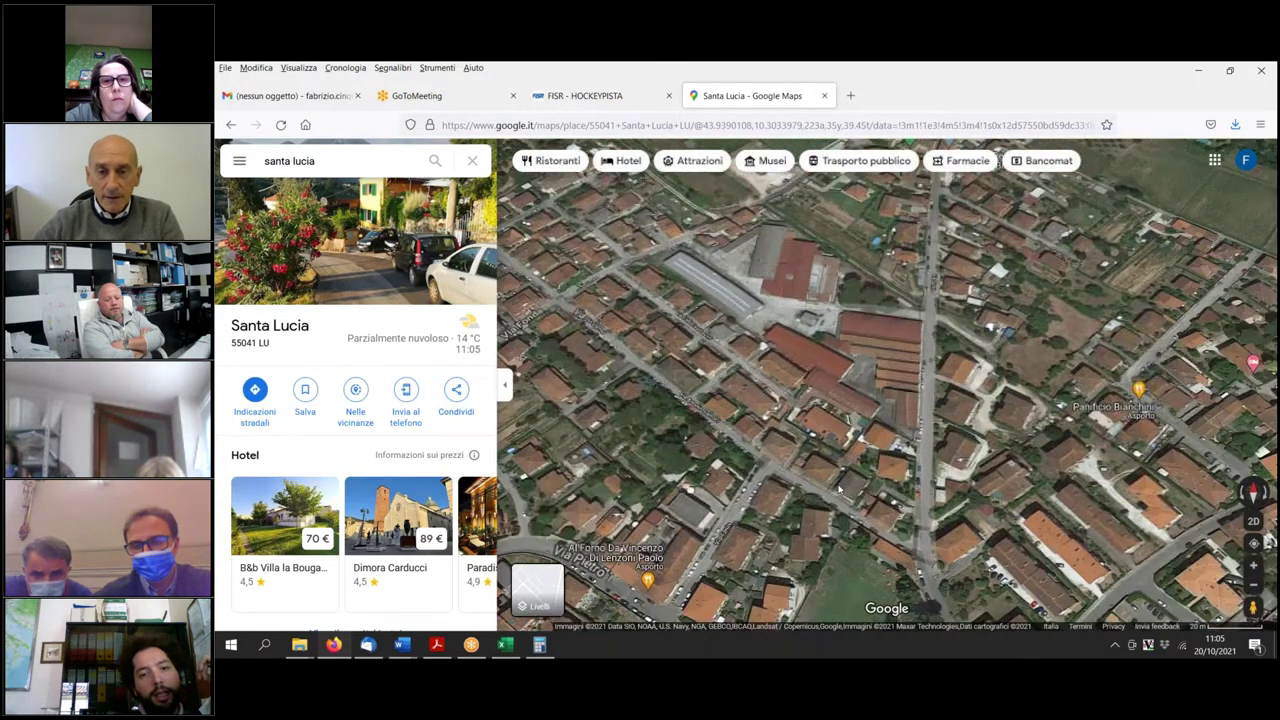
pyautogui.scroll(1, 848, 480)
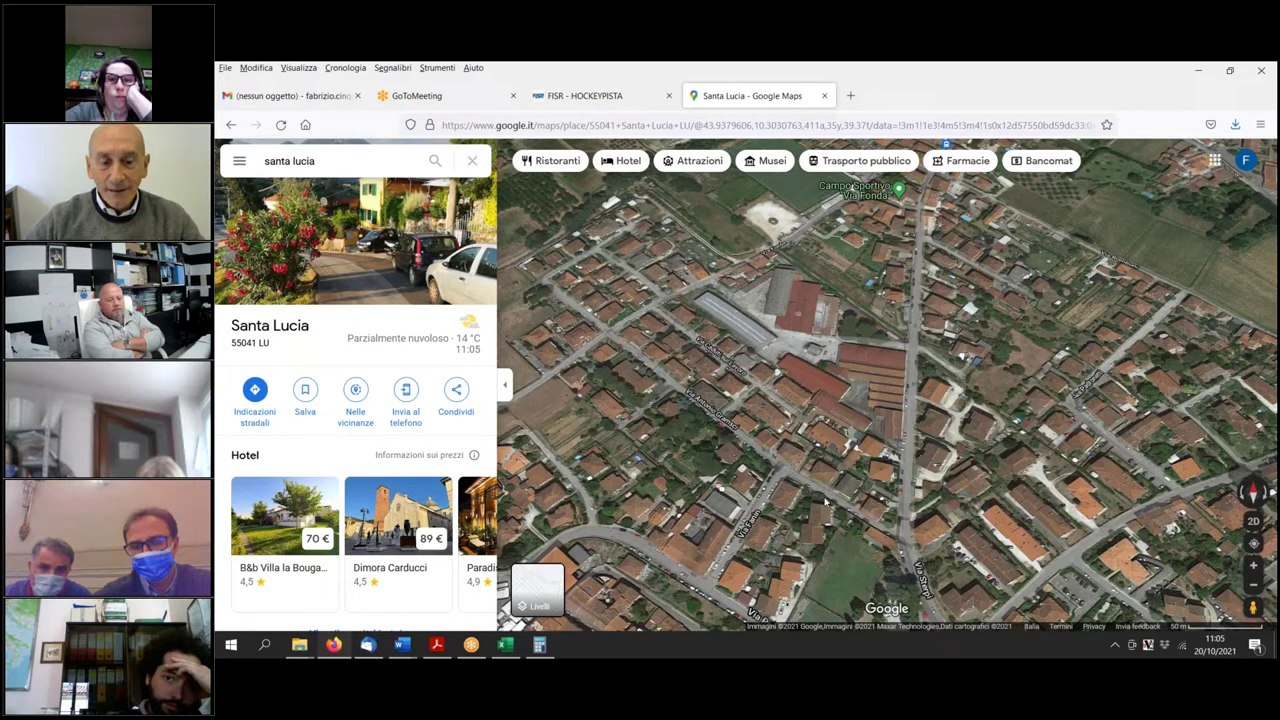
pyautogui.click(1247, 522)
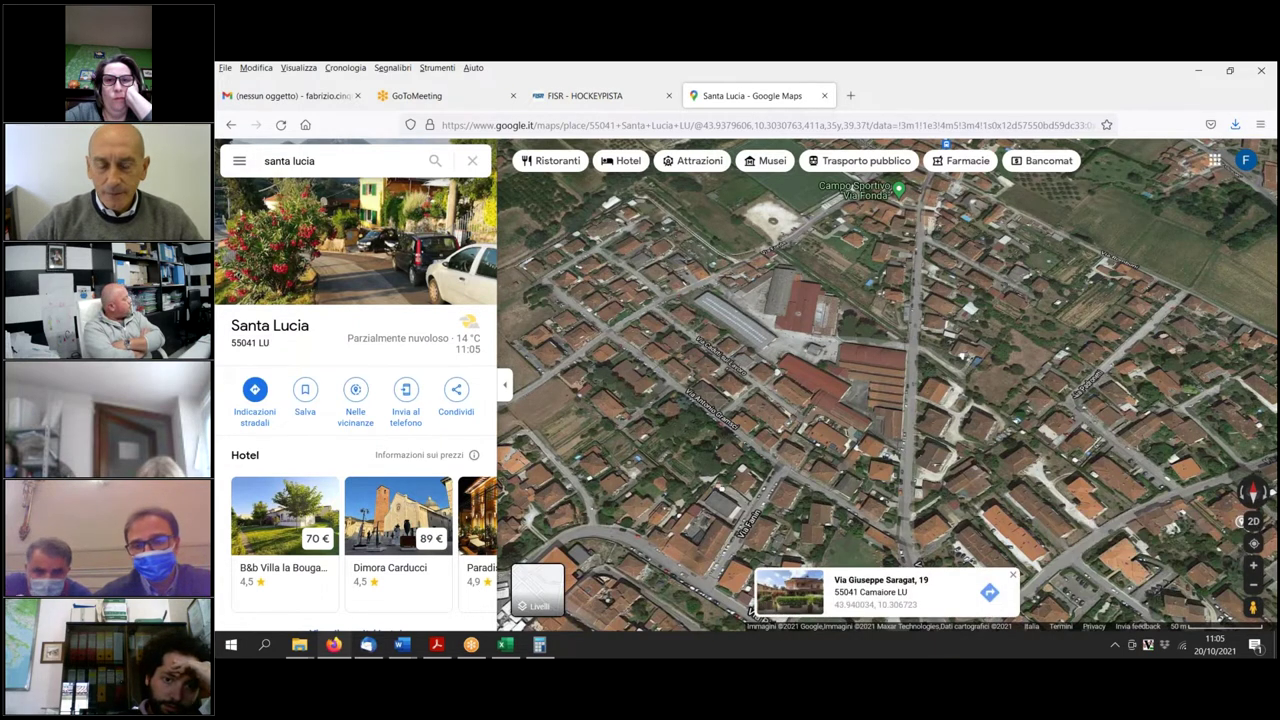
pyautogui.click(1254, 521)
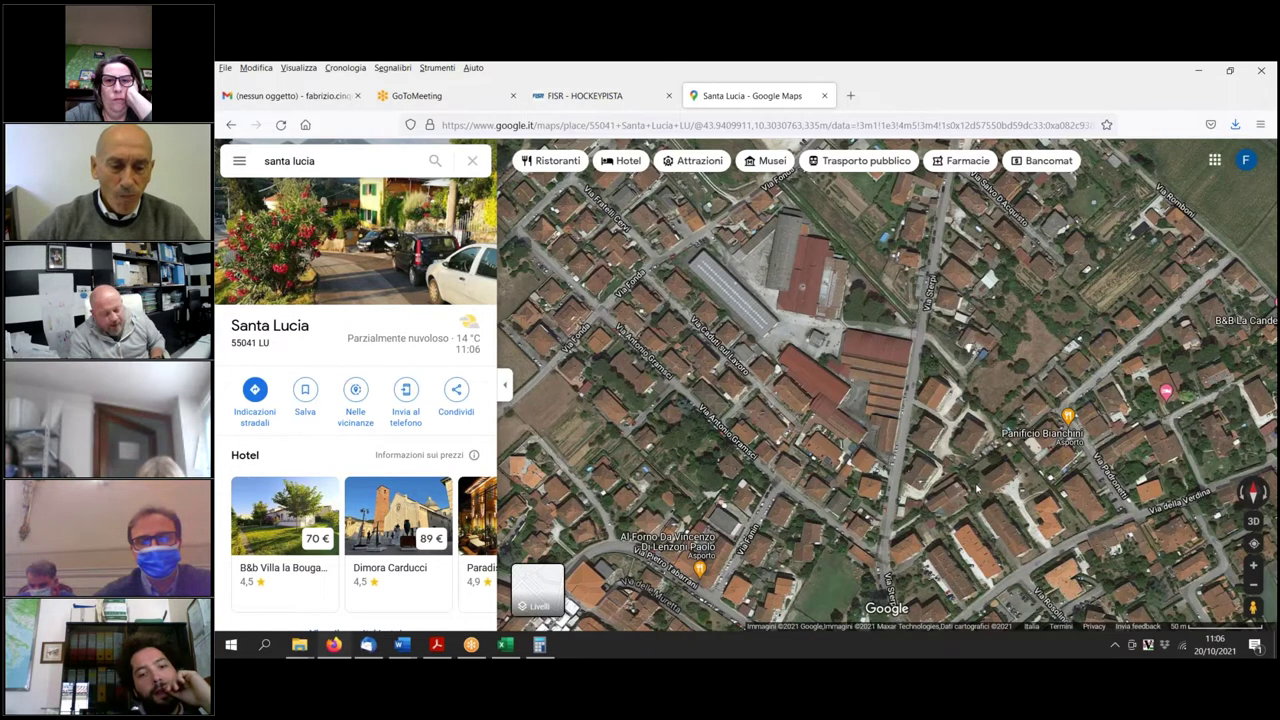
# Clear the 'santa lucia' search and dismiss the recent searches to show the plain map.
pyautogui.click(471, 163)
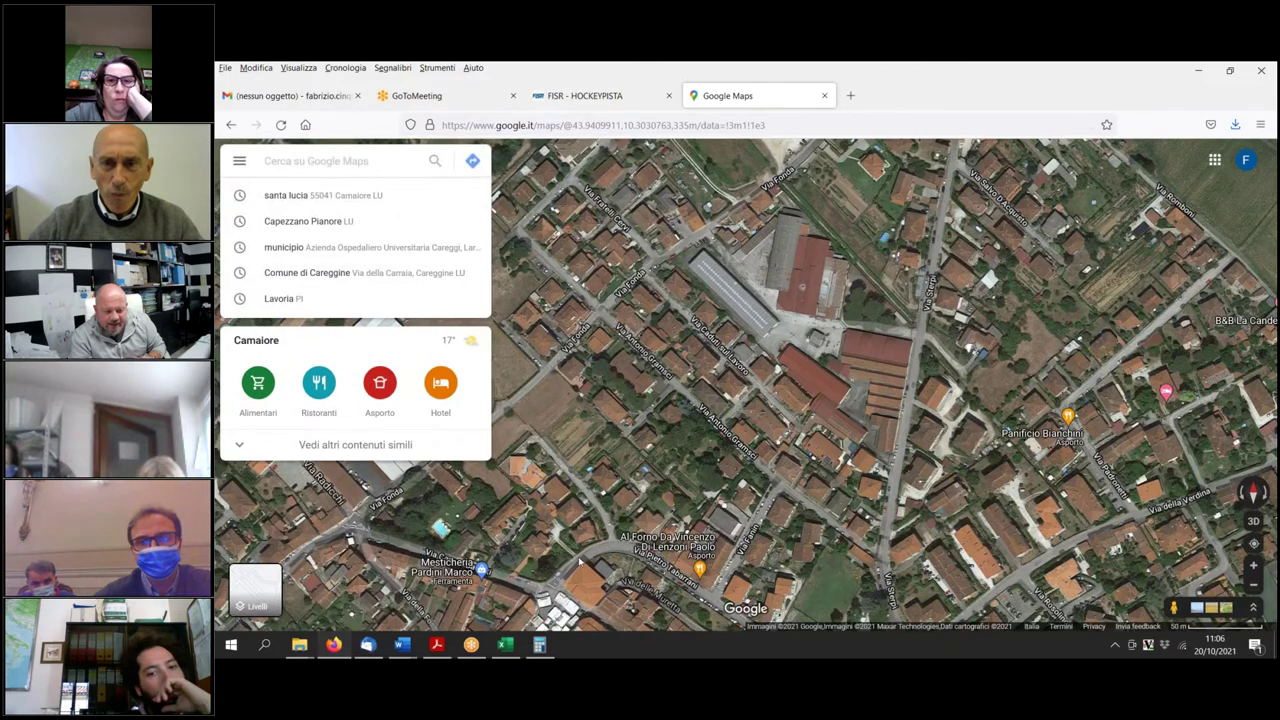
pyautogui.click(510, 497)
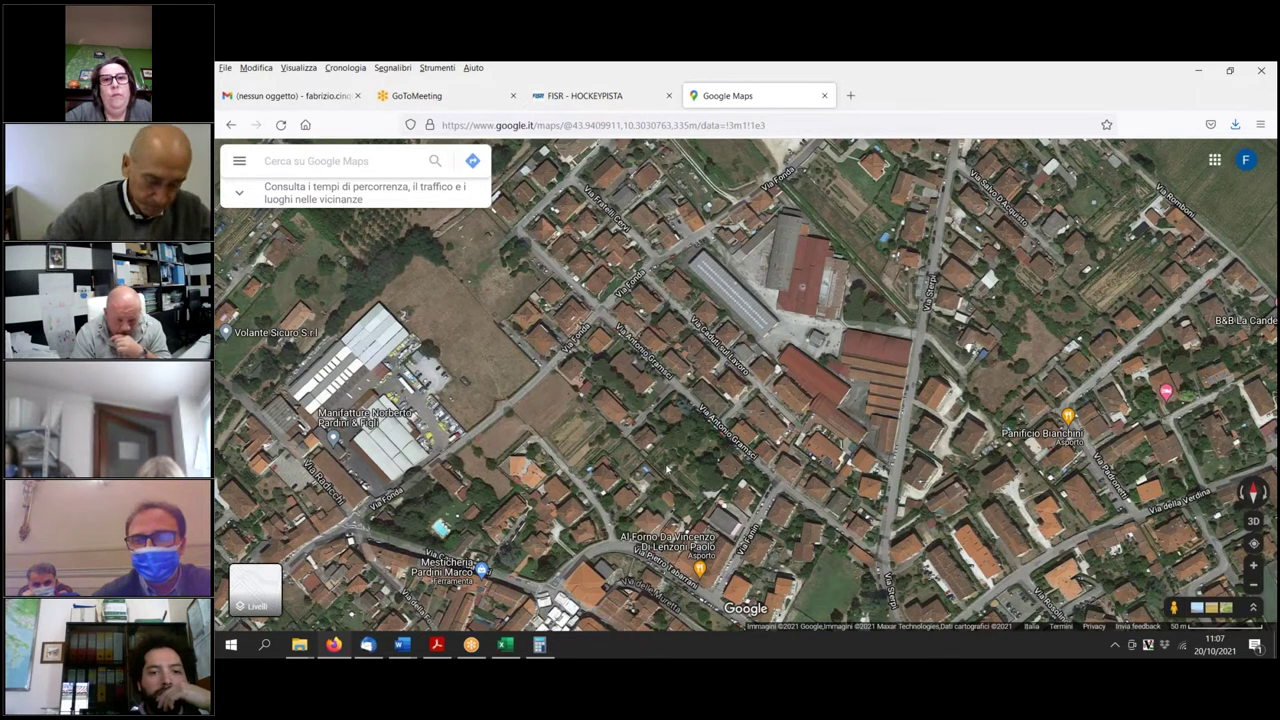
# Bring the QP1a_Camaiore document forward at the Tr4.2 'Prescrizioni normative di dettaglio'.
pyautogui.moveTo(401, 644)
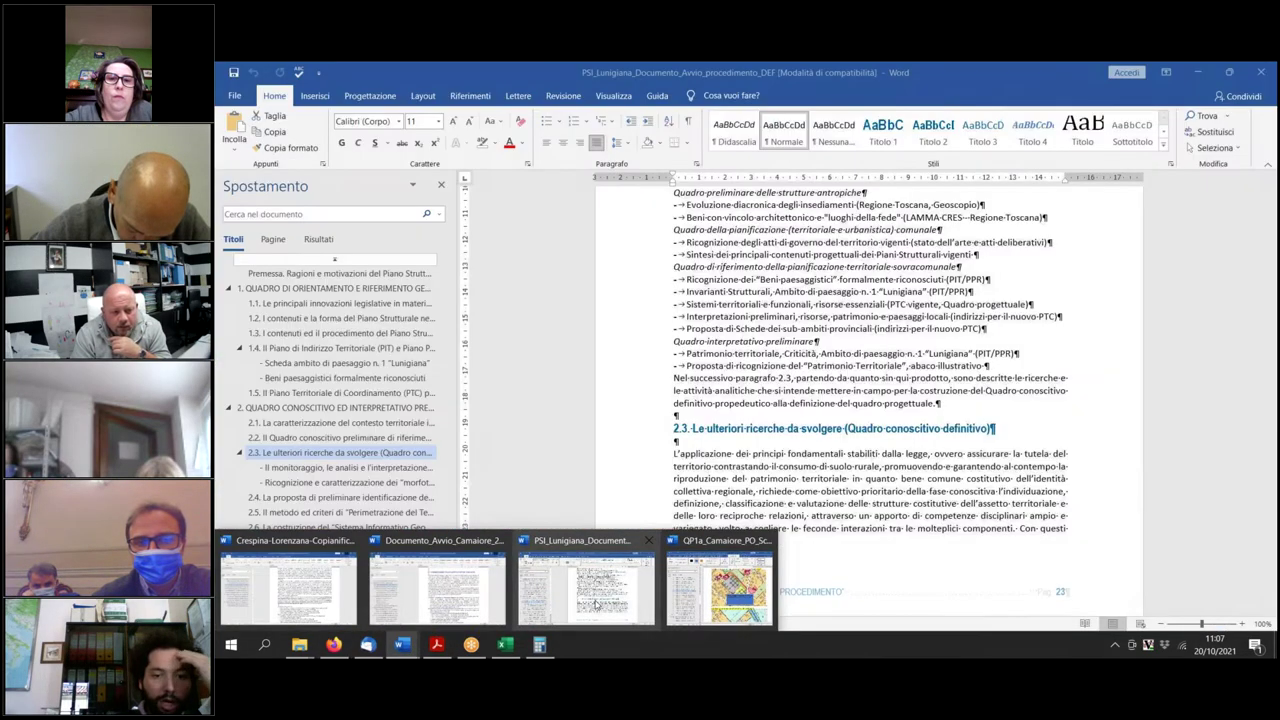
pyautogui.click(701, 594)
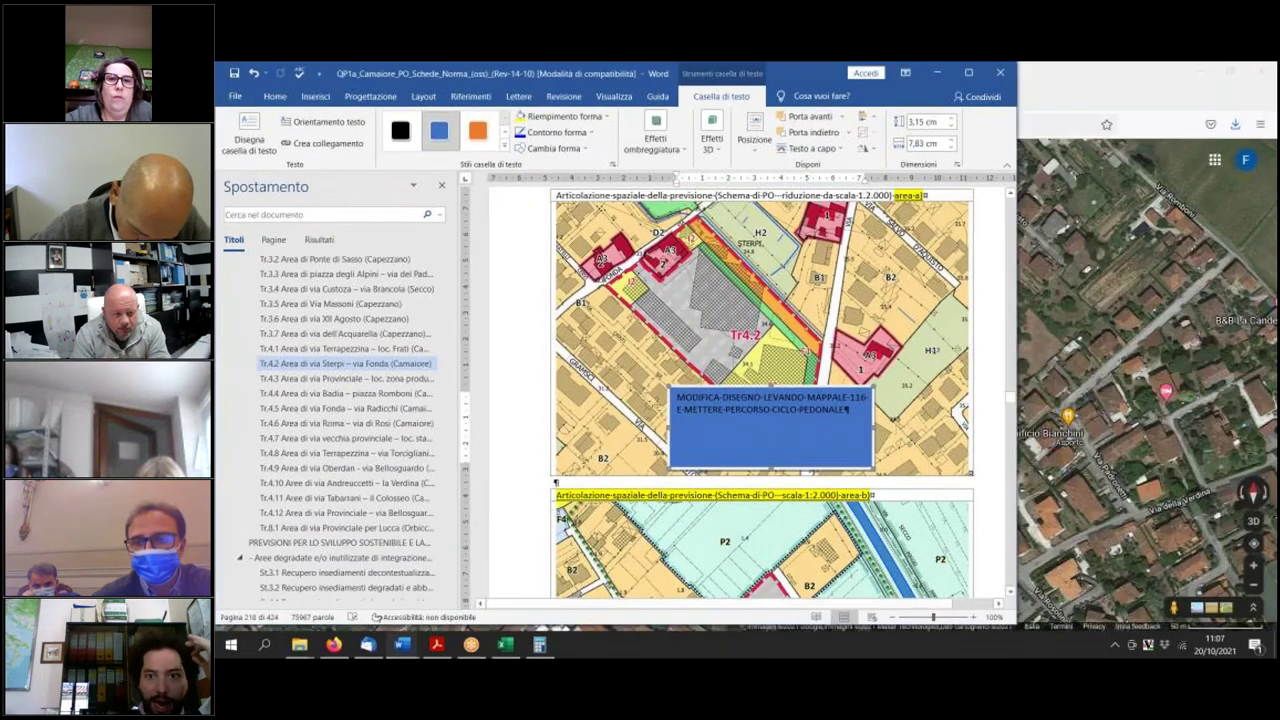
pyautogui.scroll(-15, 701, 500)
pyautogui.scroll(-15, 766, 530)
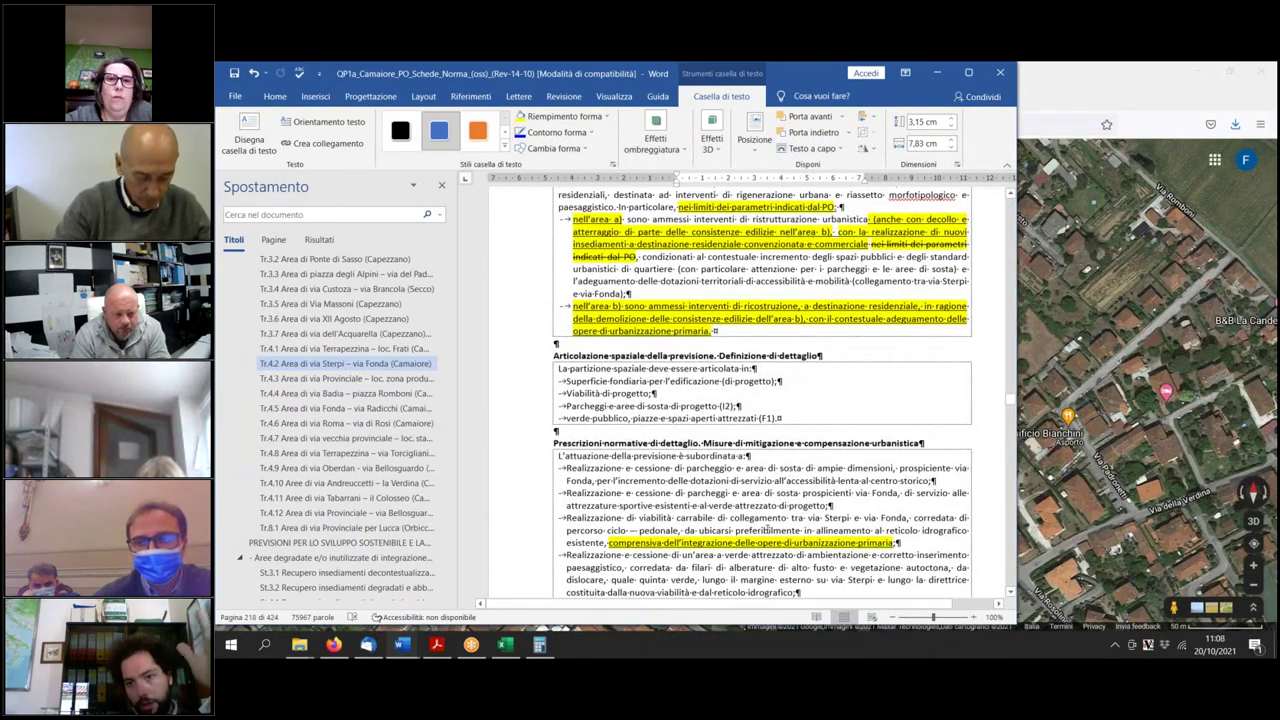
pyautogui.scroll(-2, 766, 529)
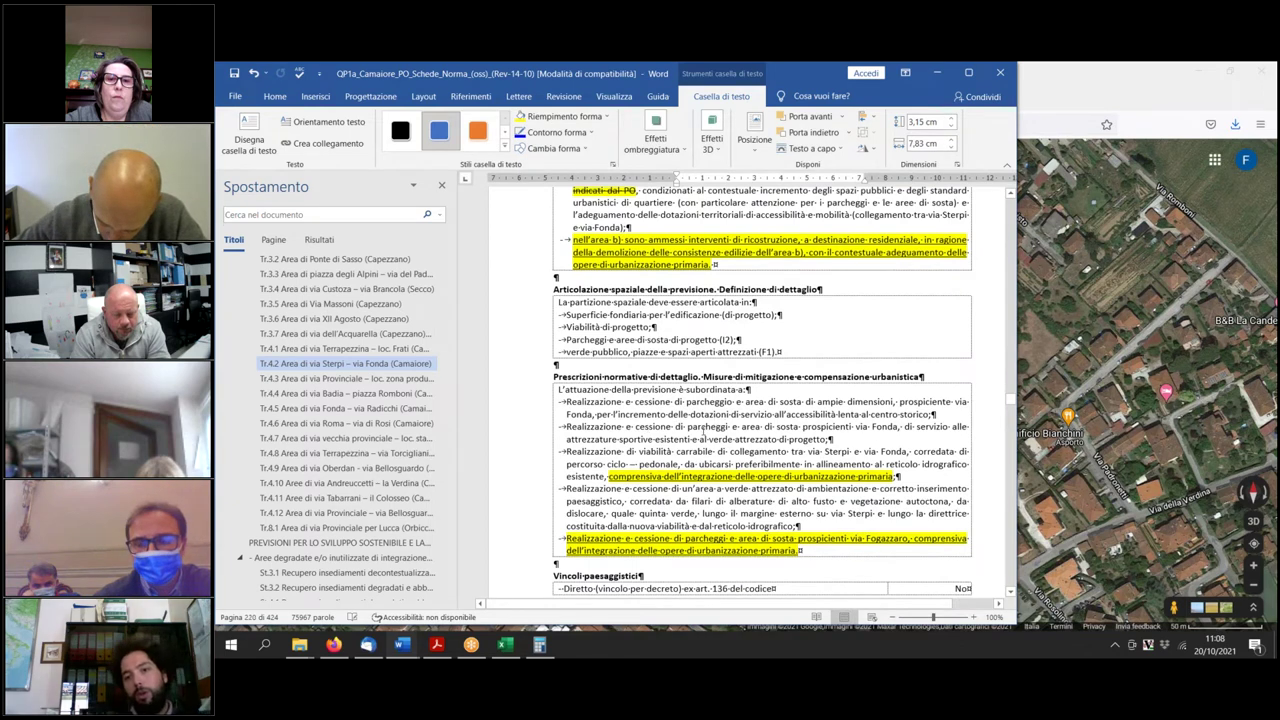
pyautogui.click(708, 436)
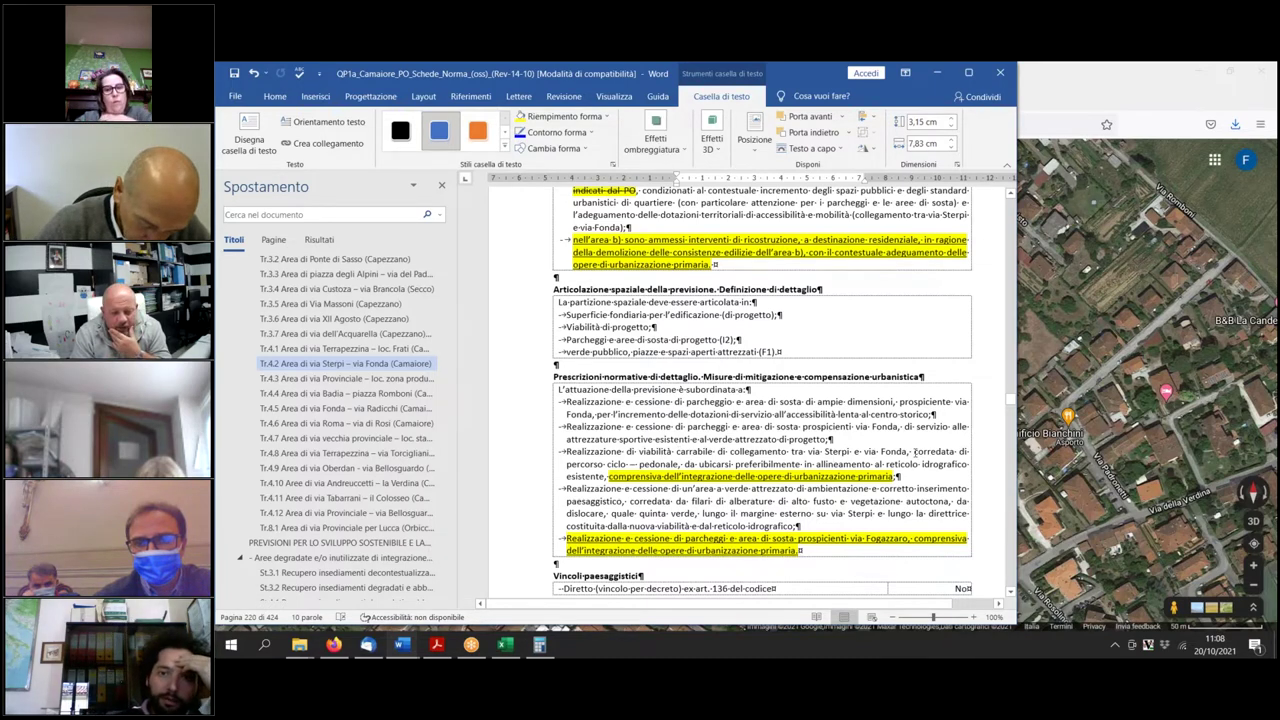
# Highlight the struck-through road-link wording yellow and put the 'comprensiva' urbanisation clause on its own bullet.
pyautogui.moveTo(913, 451); pyautogui.dragTo(680, 464)
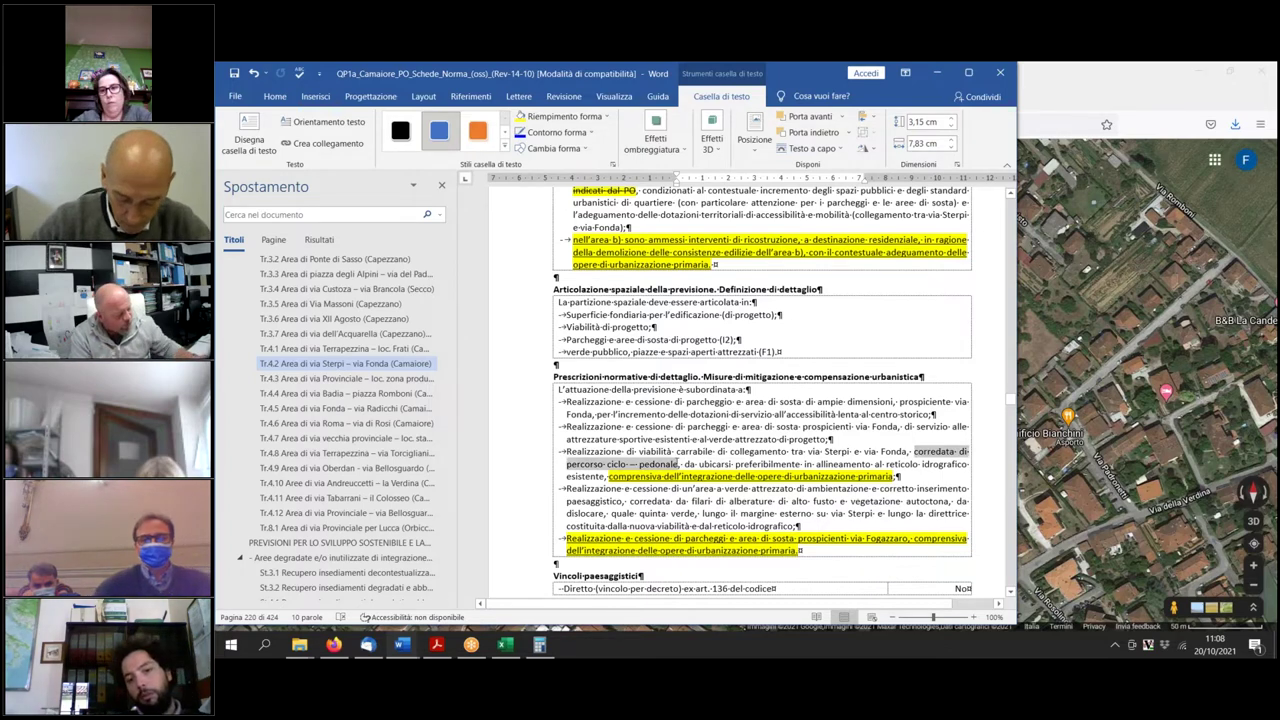
pyautogui.click(641, 452)
pyautogui.moveTo(641, 452); pyautogui.dragTo(928, 451)
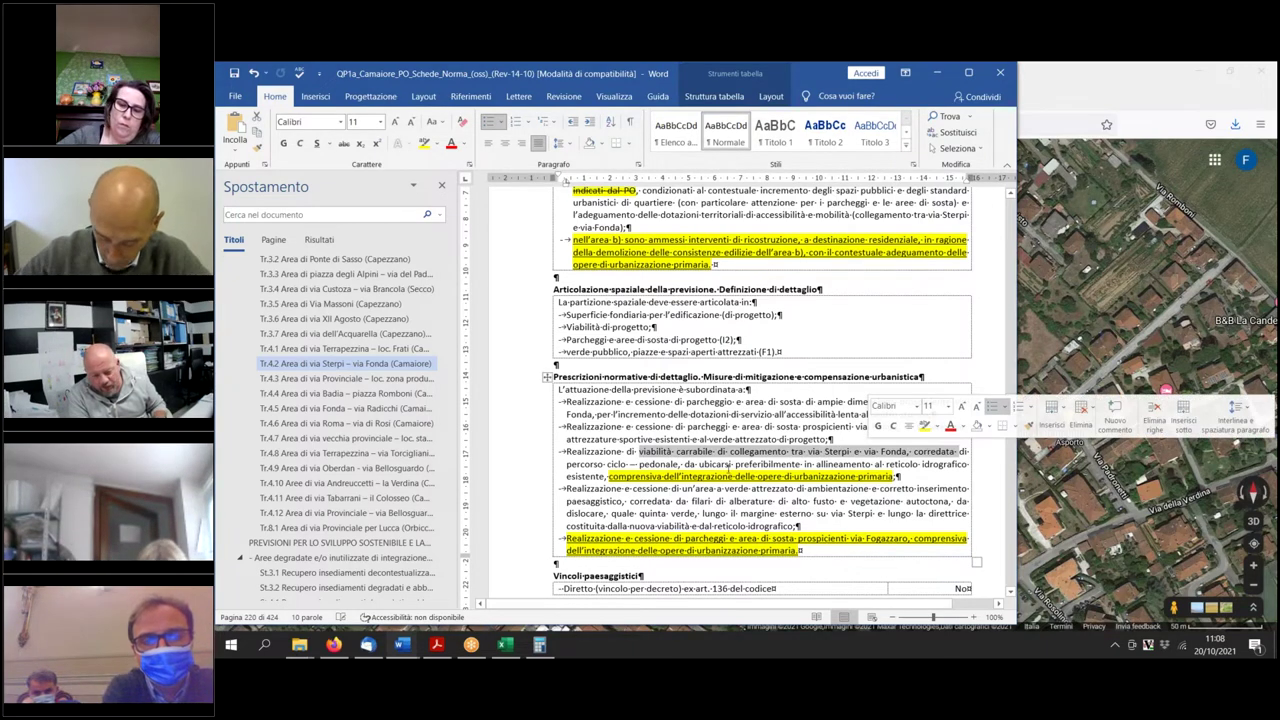
pyautogui.click(686, 451)
pyautogui.moveTo(628, 451); pyautogui.dragTo(958, 452)
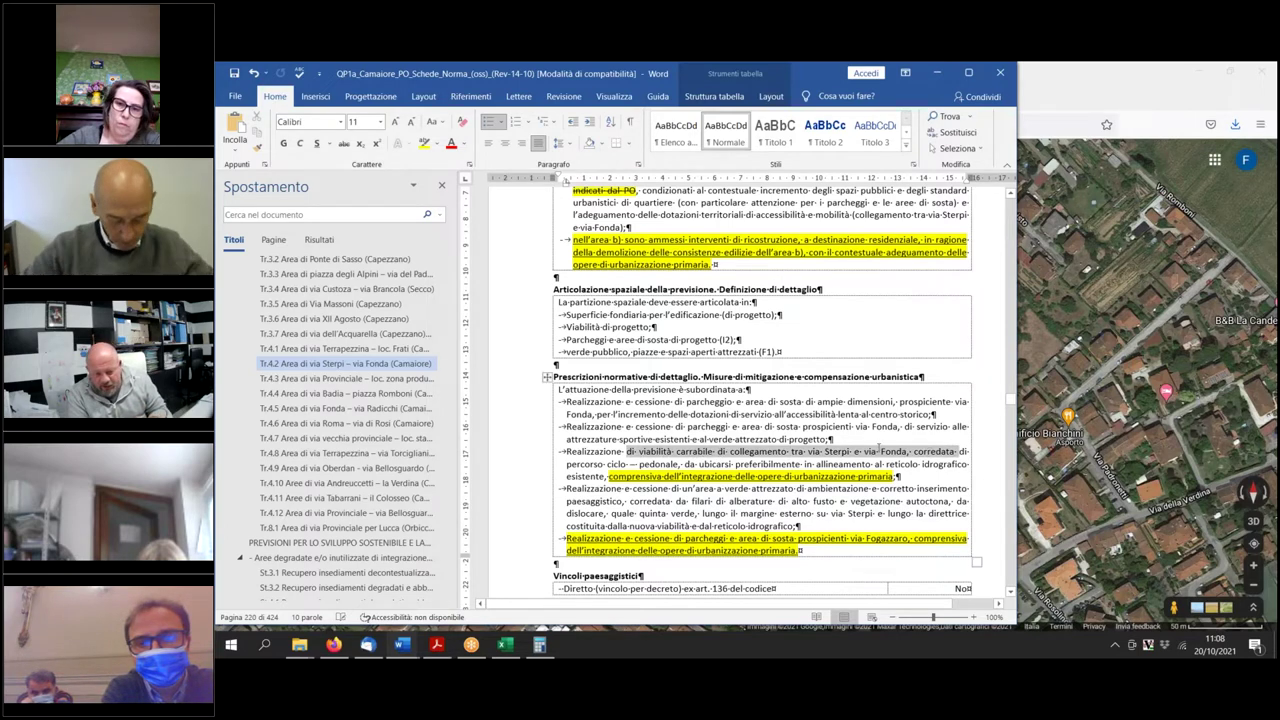
pyautogui.click(424, 146)
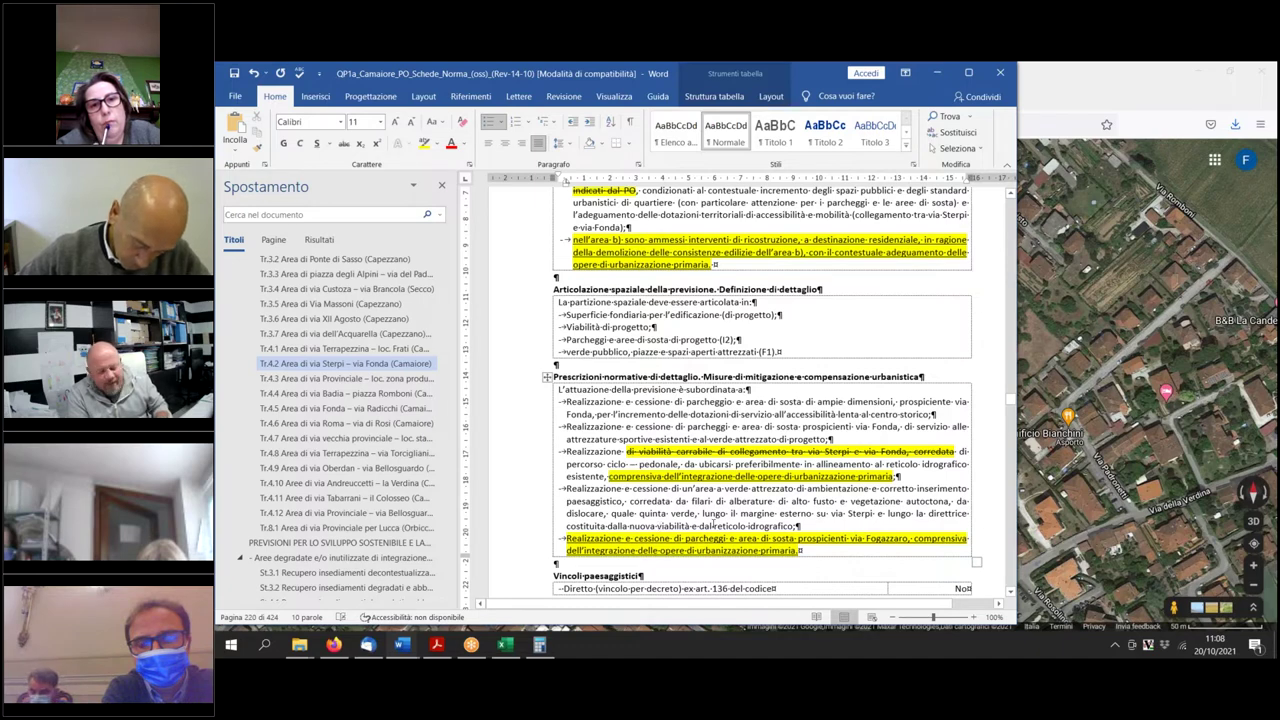
pyautogui.press('Return')
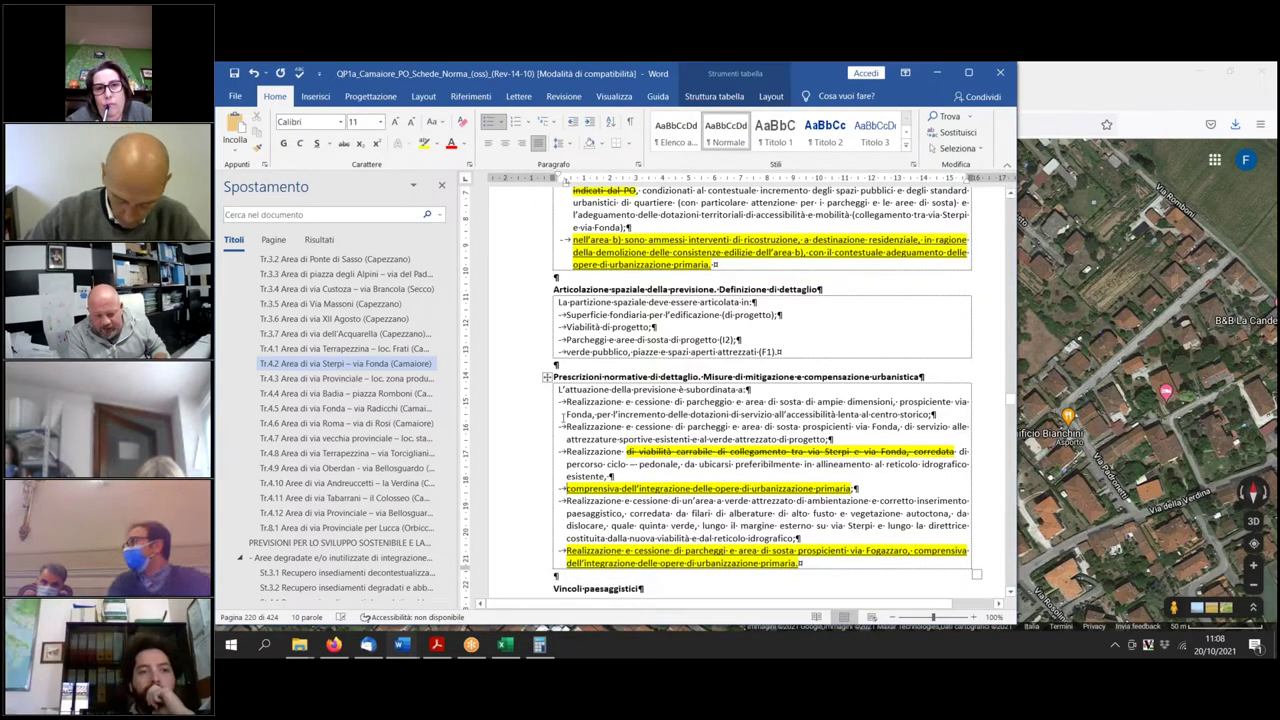
# Paste the via Sterpi–via Fonda road-link wording before 'comprensiva', underline it and remove its strikethrough.
pyautogui.moveTo(566, 451); pyautogui.dragTo(906, 451)
pyautogui.hotkey('ctrl', 'c')
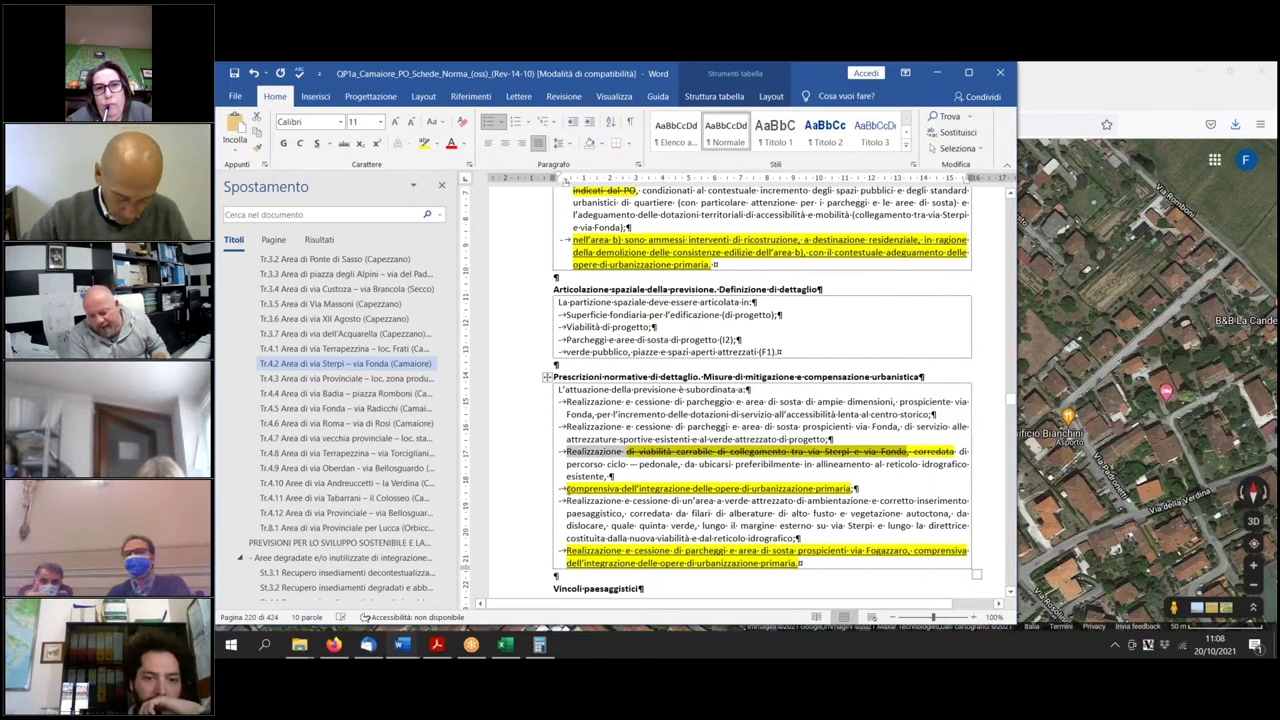
pyautogui.click(585, 511)
pyautogui.hotkey('ctrl', 'v')
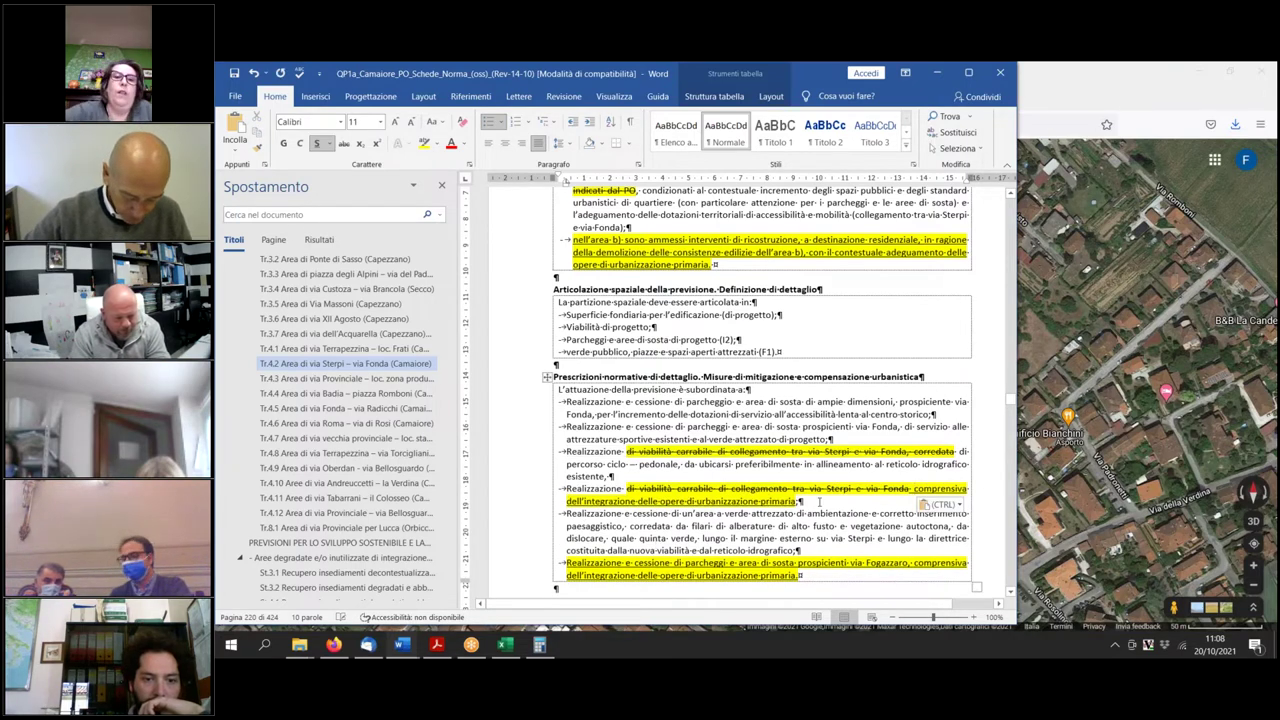
pyautogui.moveTo(820, 501); pyautogui.dragTo(567, 489)
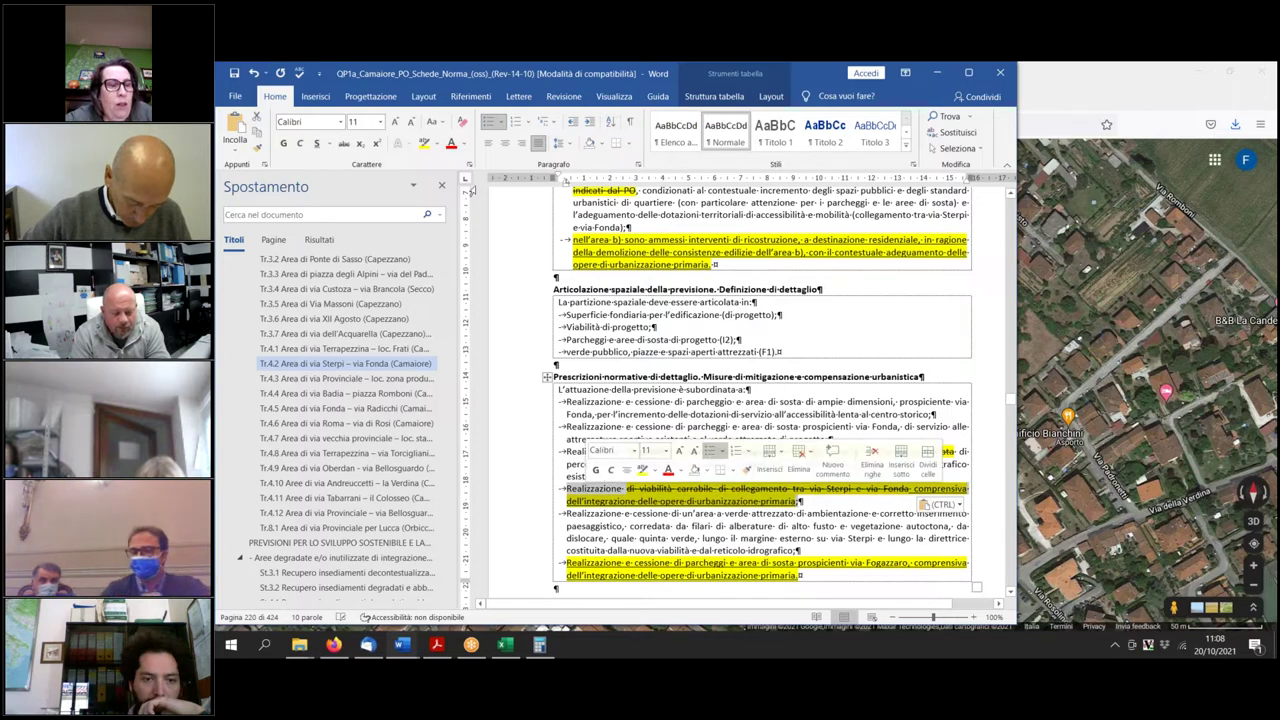
pyautogui.click(316, 143)
pyautogui.click(424, 143)
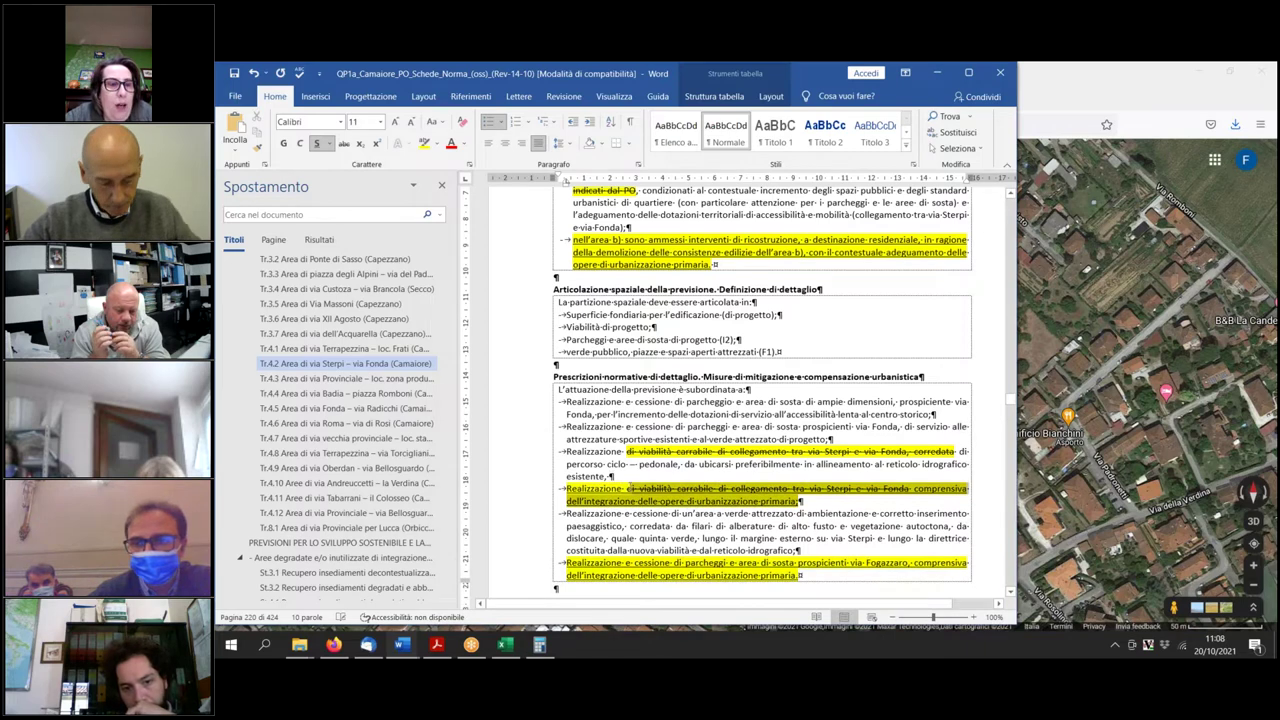
pyautogui.click(343, 143)
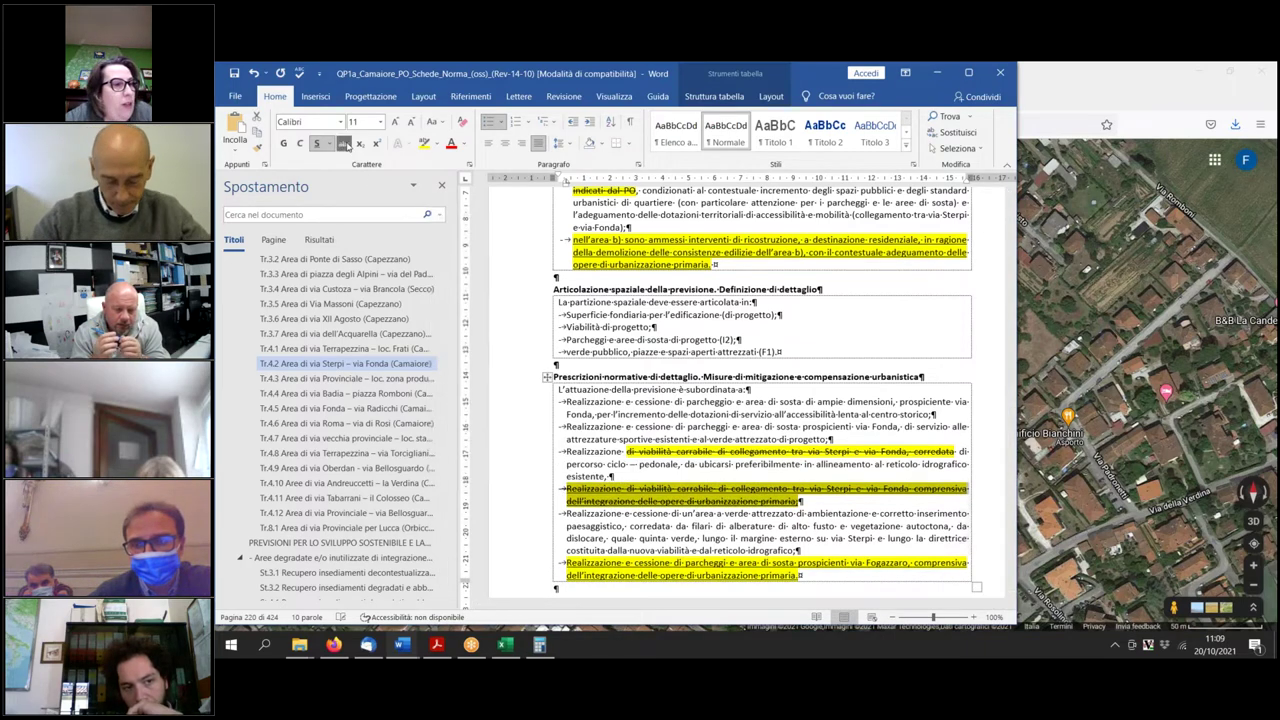
pyautogui.click(822, 503)
pyautogui.scroll(15, 822, 503)
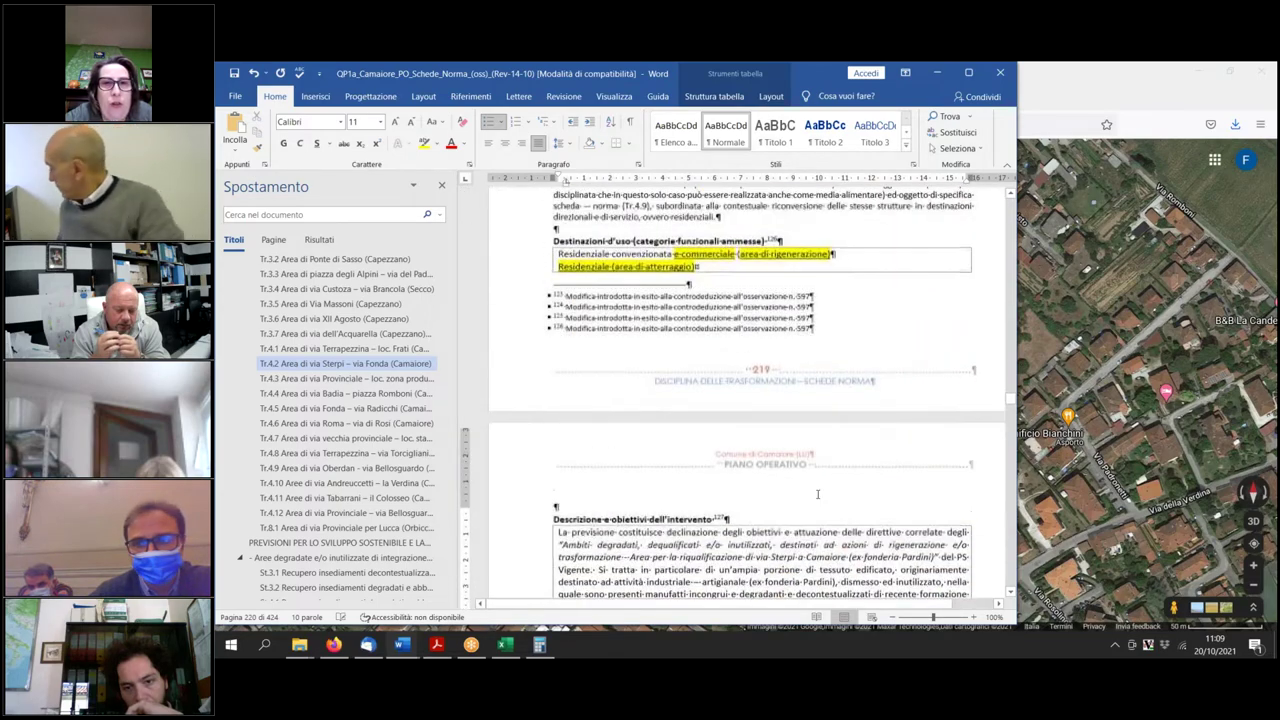
pyautogui.scroll(12, 820, 494)
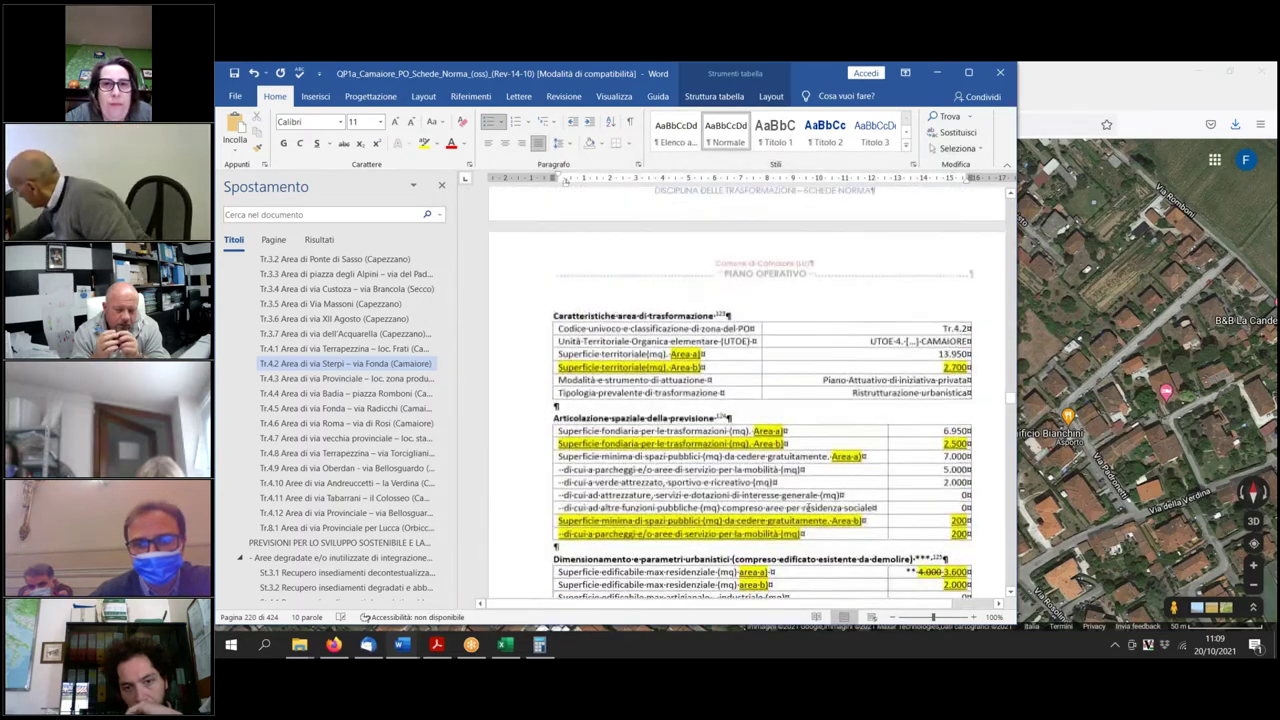
pyautogui.scroll(3, 787, 540)
pyautogui.scroll(-10, 787, 540)
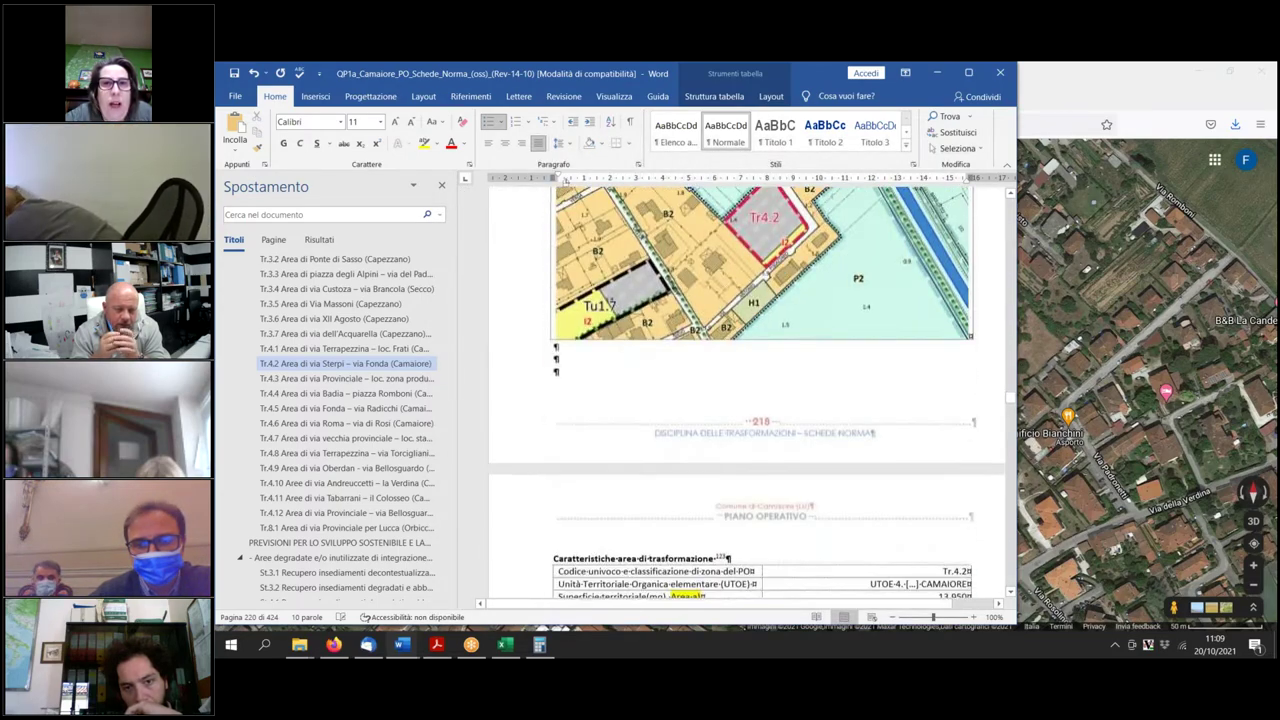
pyautogui.scroll(-6, 786, 538)
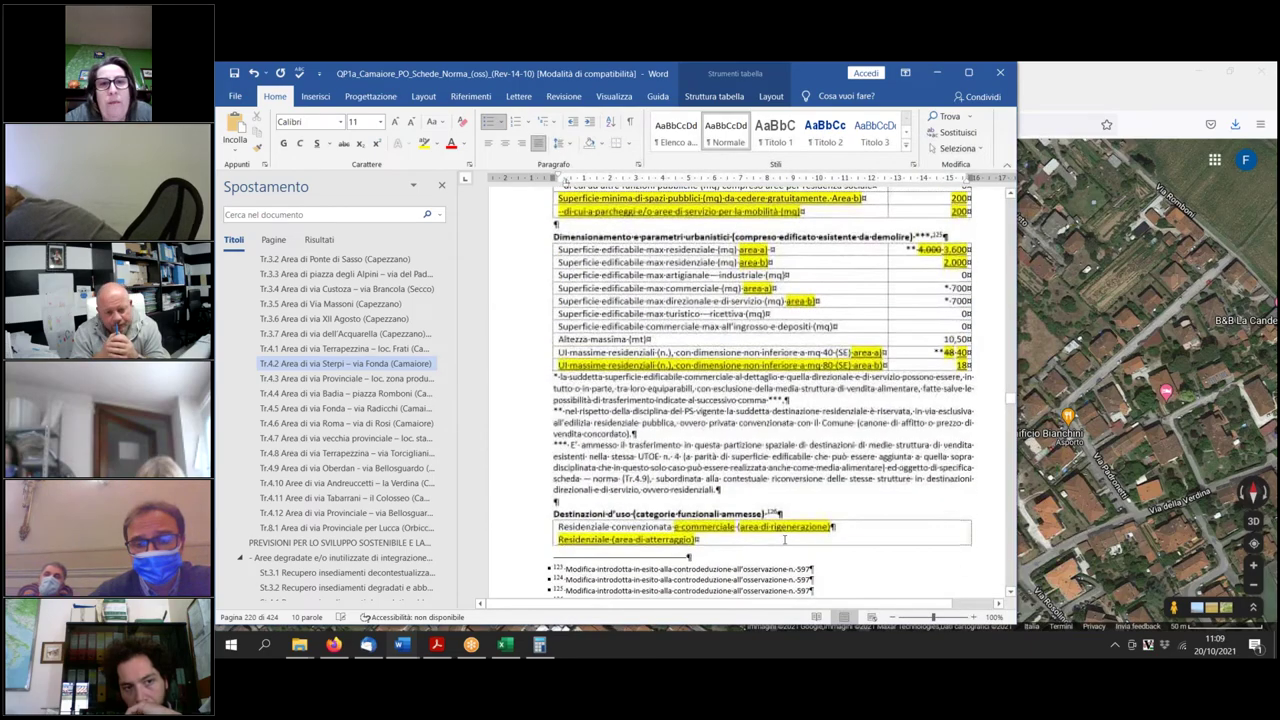
pyautogui.scroll(3, 786, 538)
pyautogui.scroll(10, 747, 394)
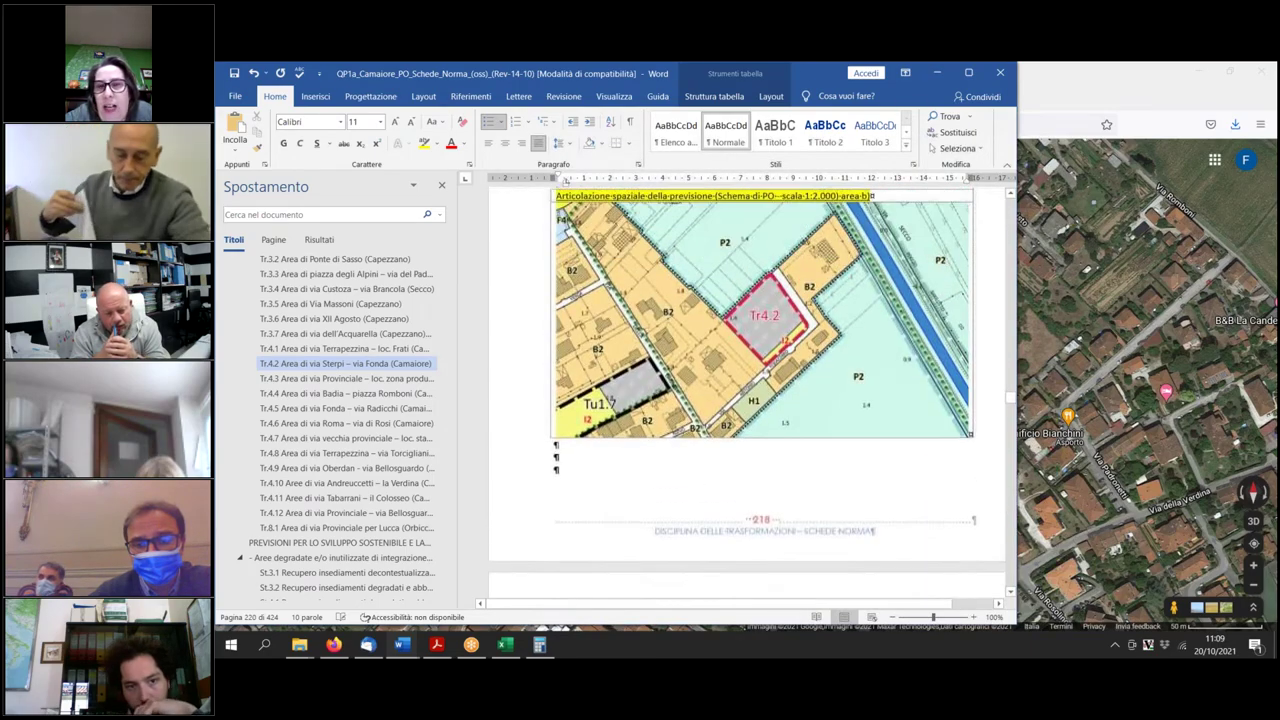
pyautogui.scroll(5, 747, 394)
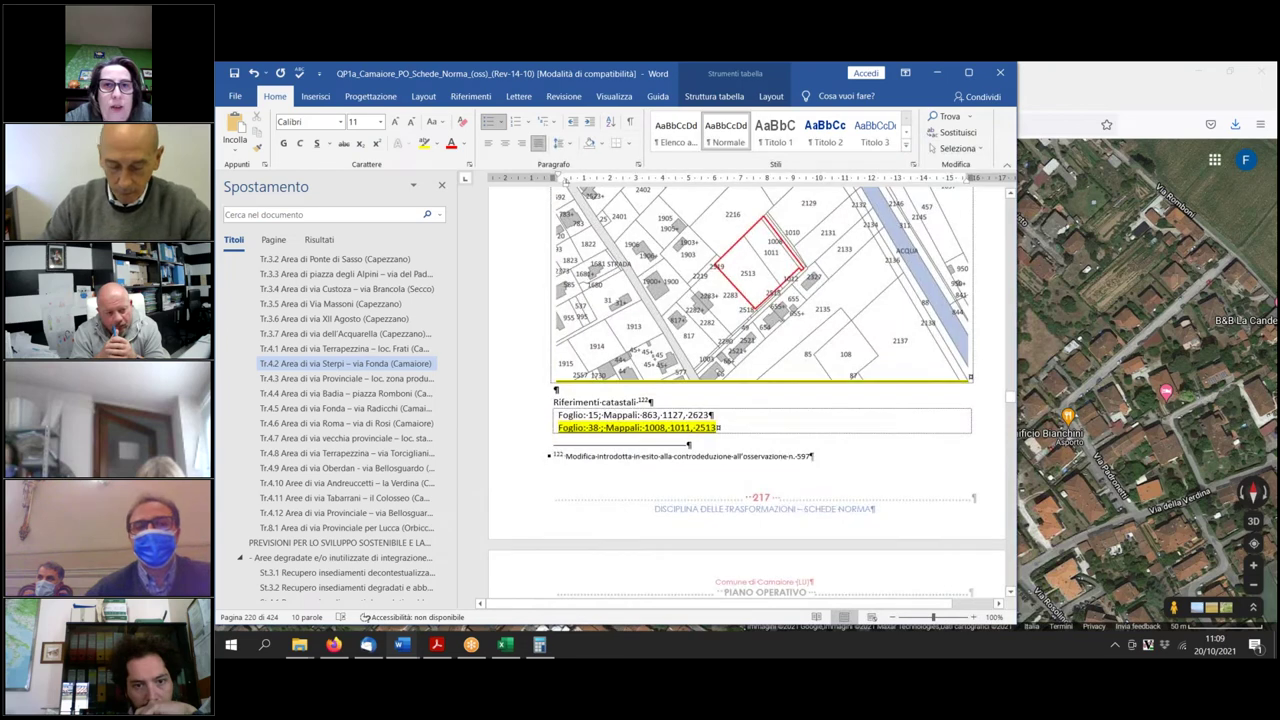
pyautogui.scroll(3, 747, 394)
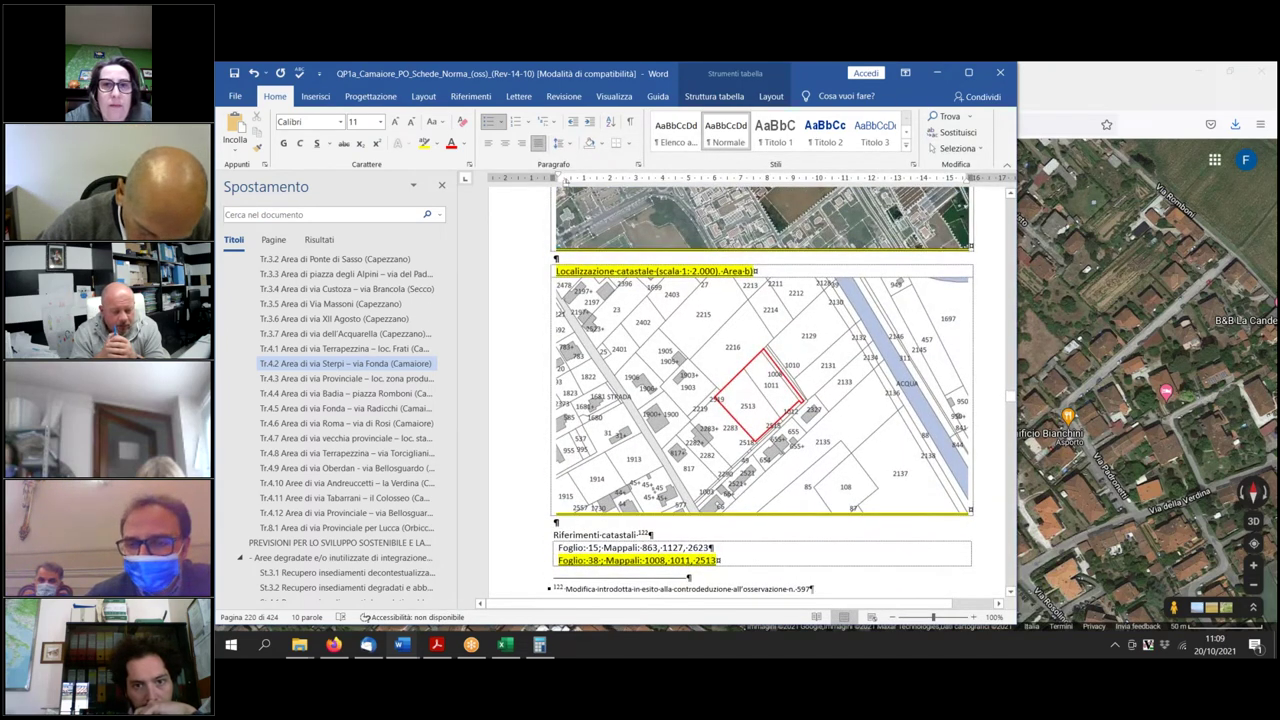
pyautogui.scroll(7, 747, 394)
pyautogui.scroll(-5, 747, 394)
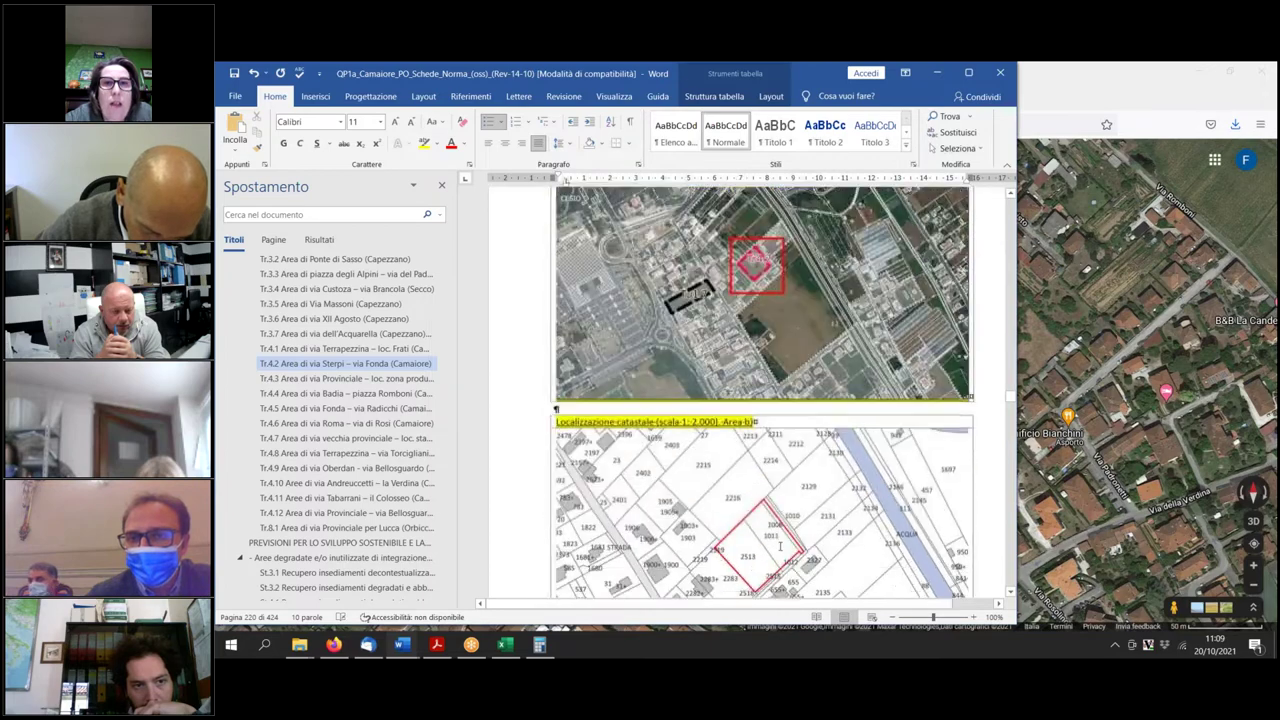
pyautogui.scroll(8, 747, 394)
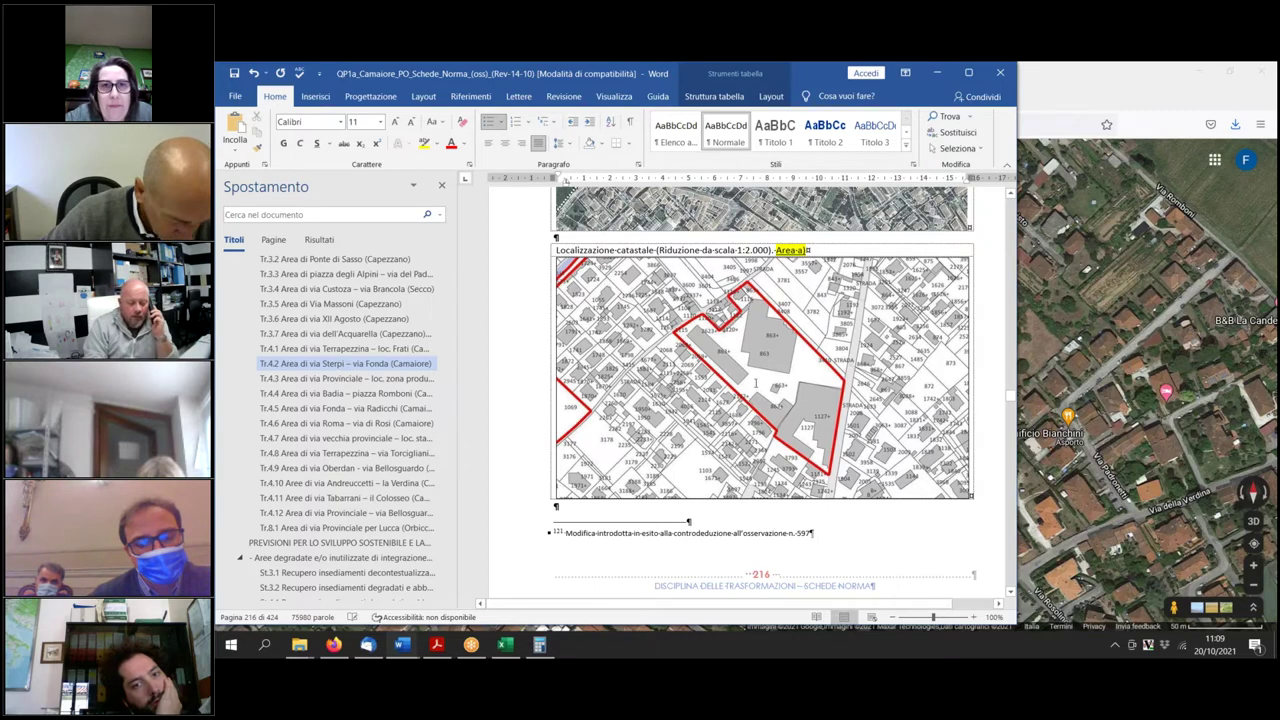
pyautogui.scroll(3, 761, 491)
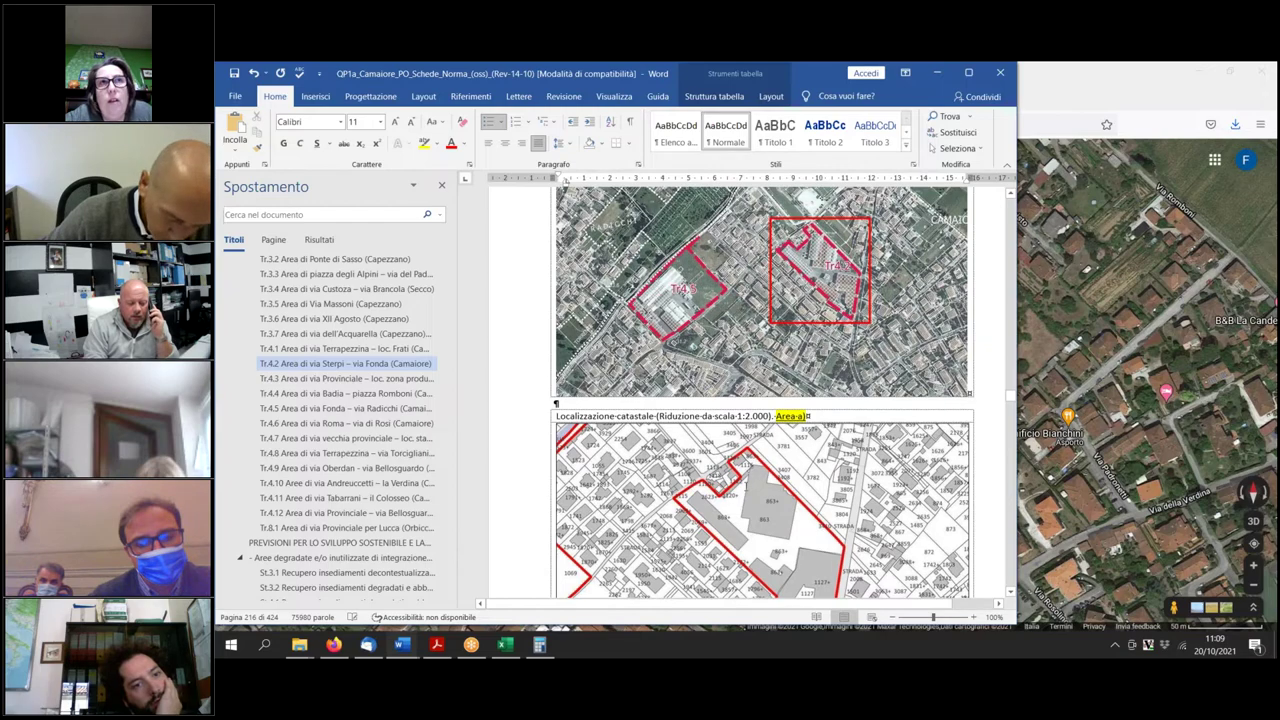
pyautogui.scroll(-10, 761, 491)
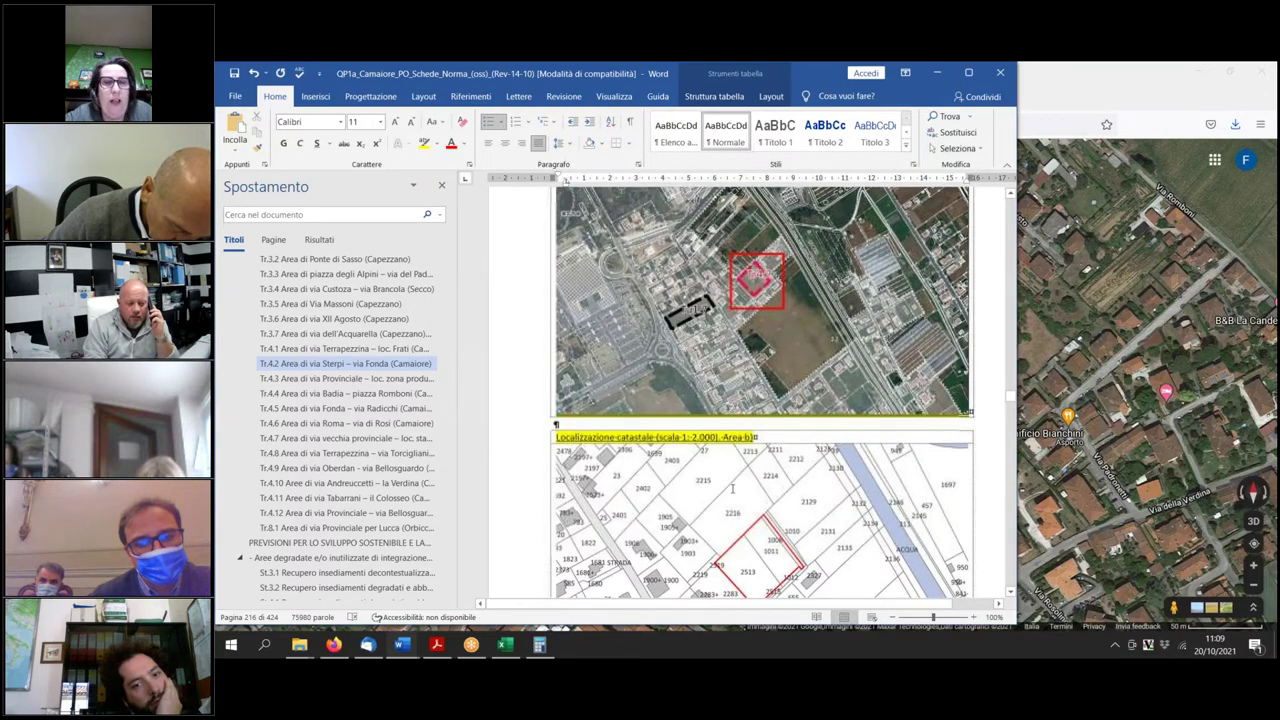
pyautogui.scroll(-15, 733, 488)
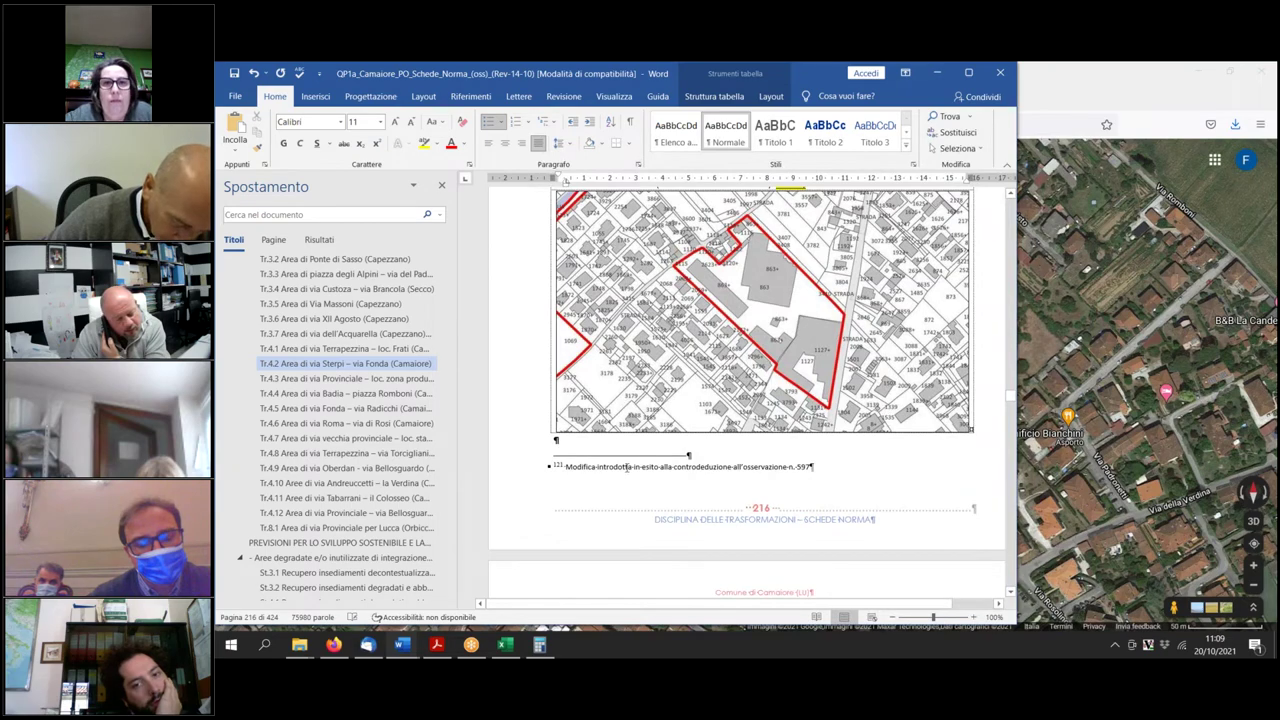
pyautogui.scroll(2, 627, 467)
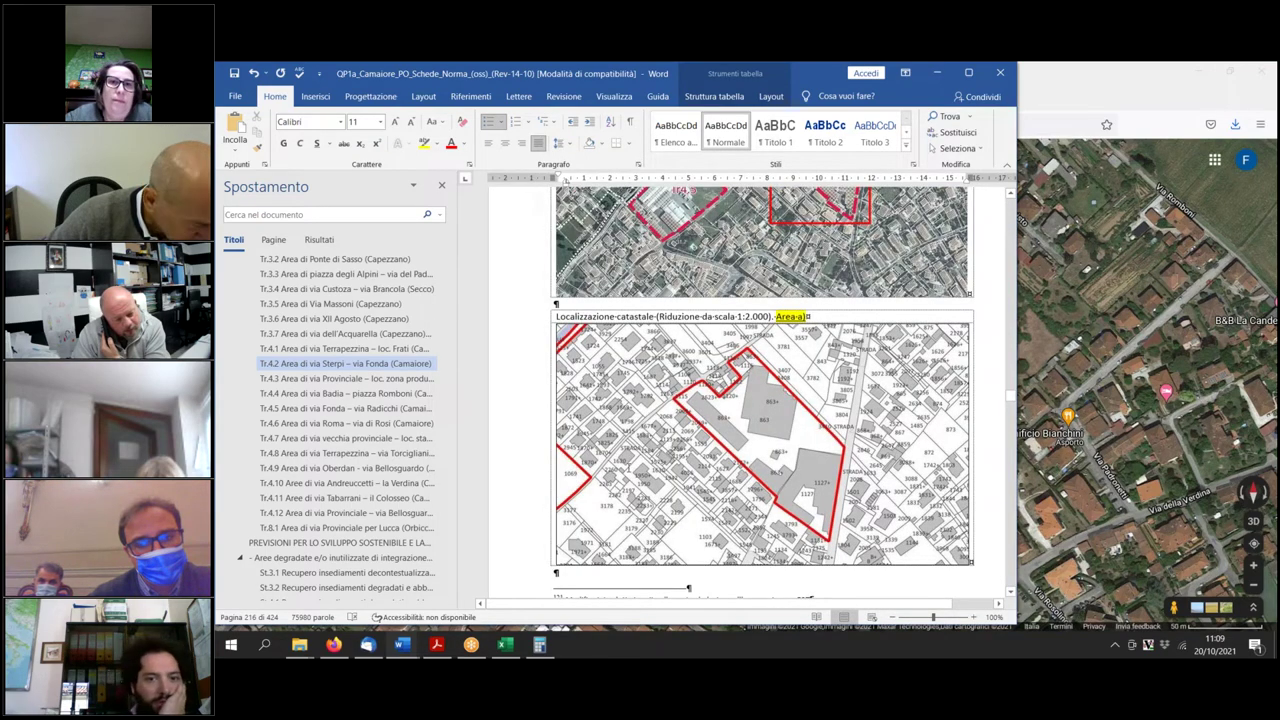
pyautogui.scroll(-10, 713, 565)
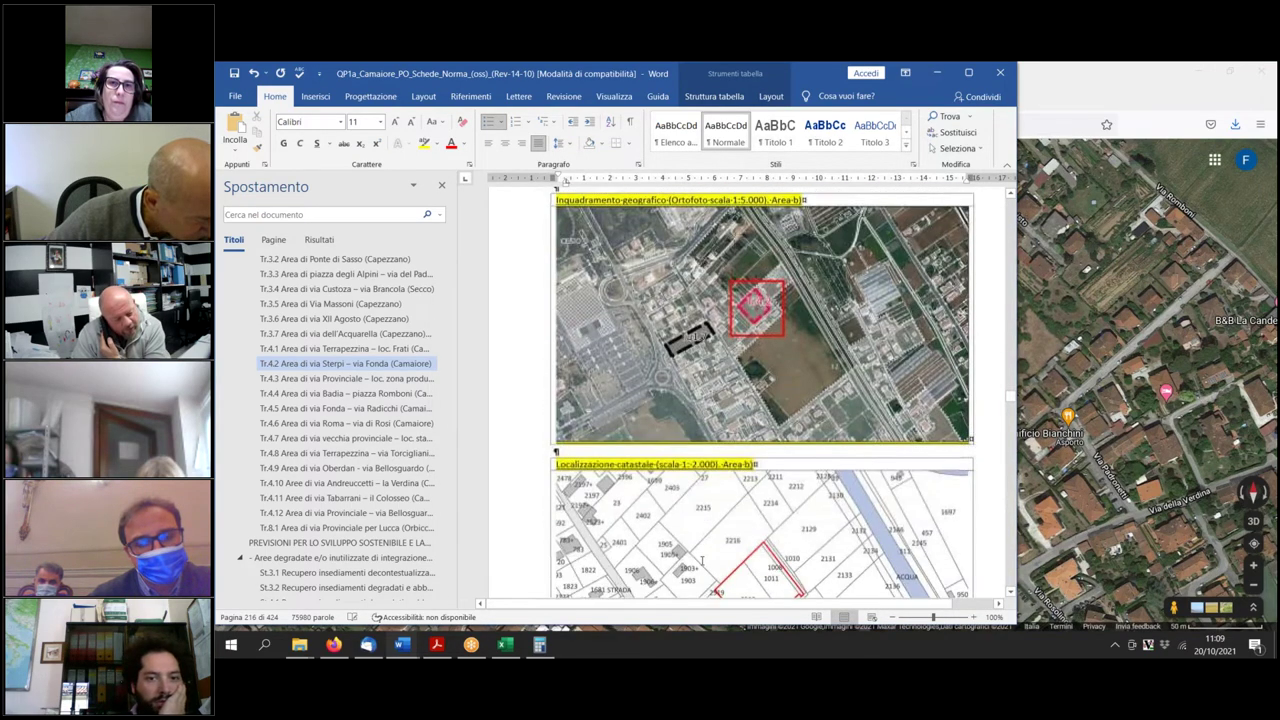
pyautogui.doubleClick(676, 548)
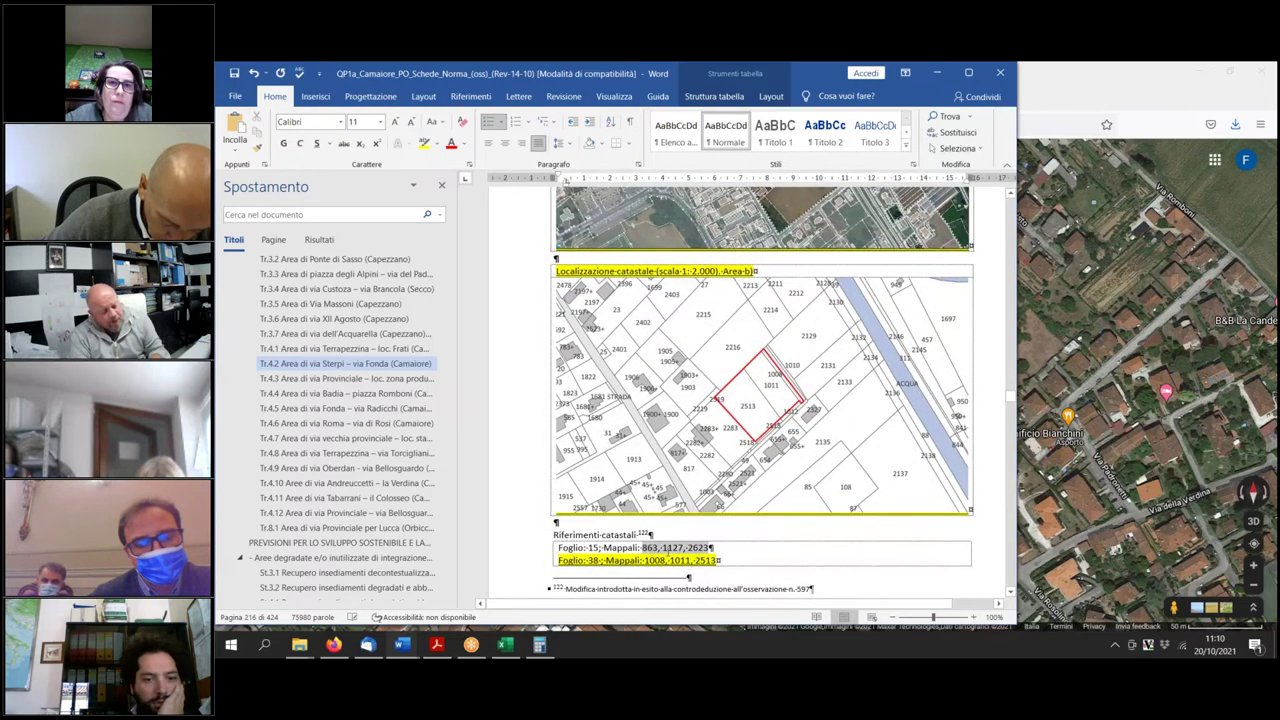
pyautogui.scroll(4, 742, 552)
pyautogui.scroll(10, 742, 400)
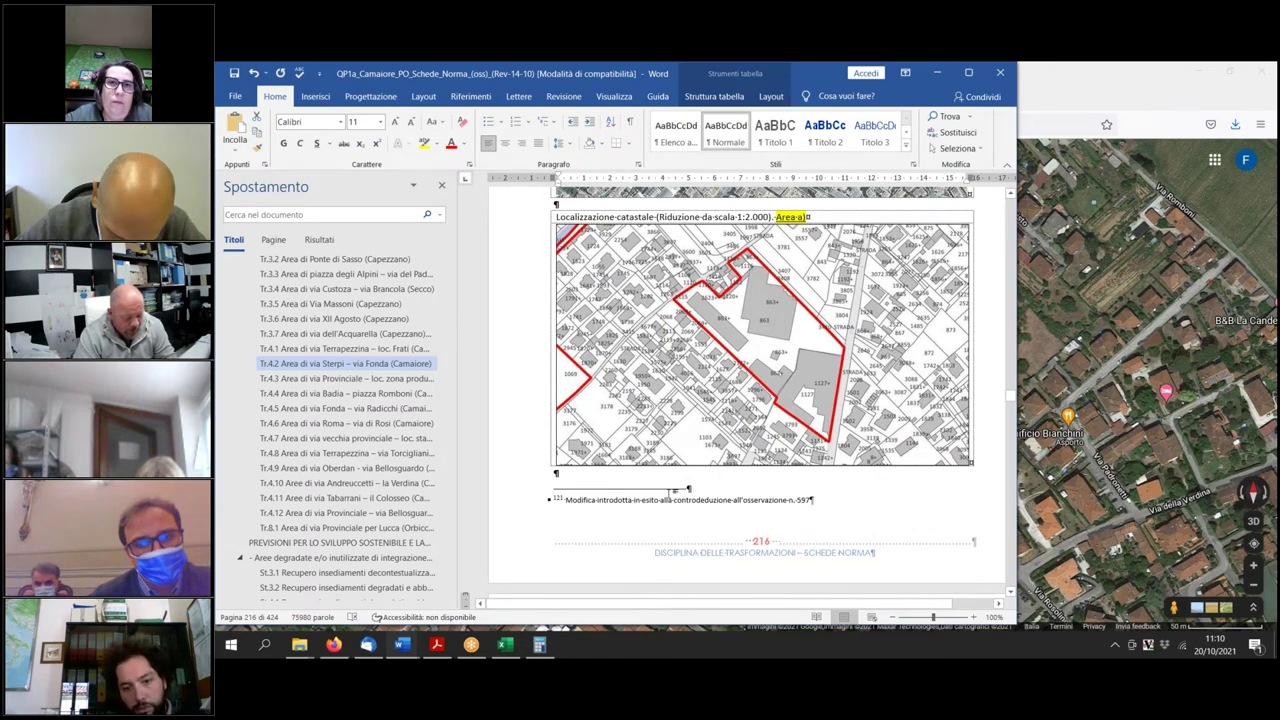
pyautogui.hotkey('ctrl', 'shift', 'Right')
pyautogui.hotkey('ctrl', 'shift', 'Right')
pyautogui.hotkey('ctrl', 'shift', 'Right')
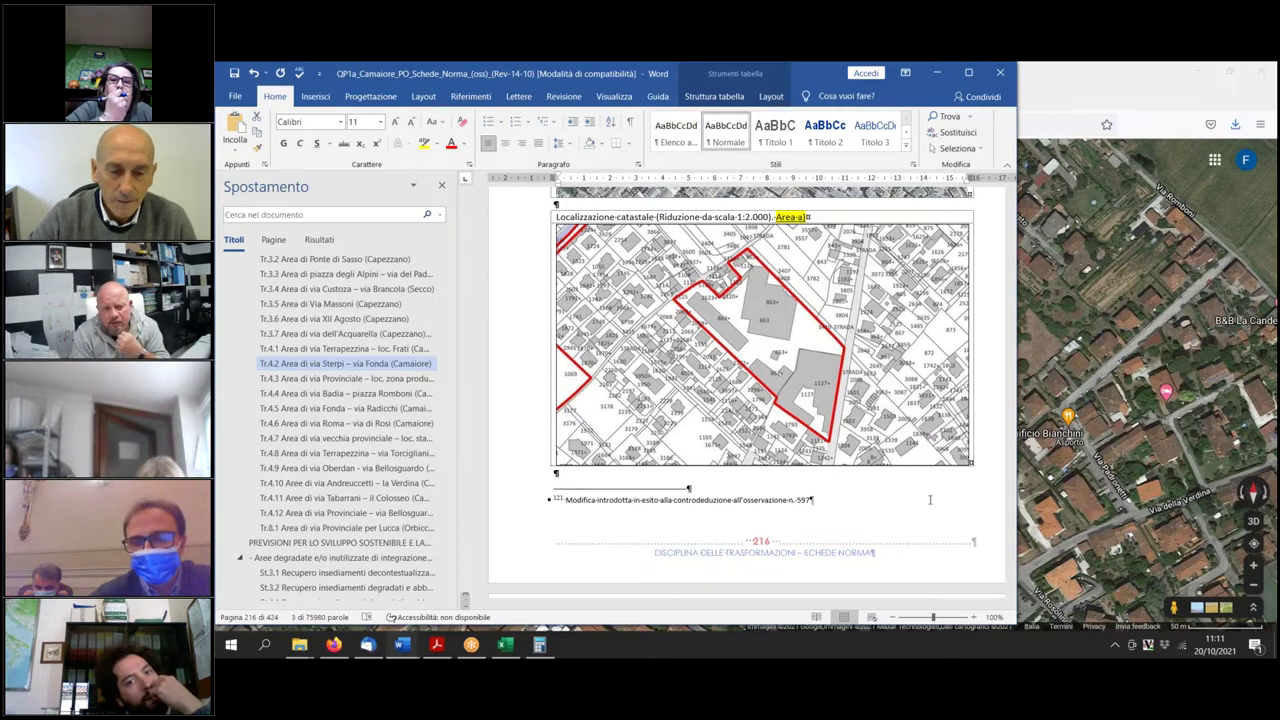
# Add a new line 'AGGIUNGERE STRADA CARRABILE A SUD-OVEST' to the blue note on the area-a map.
pyautogui.scroll(-12, 747, 390)
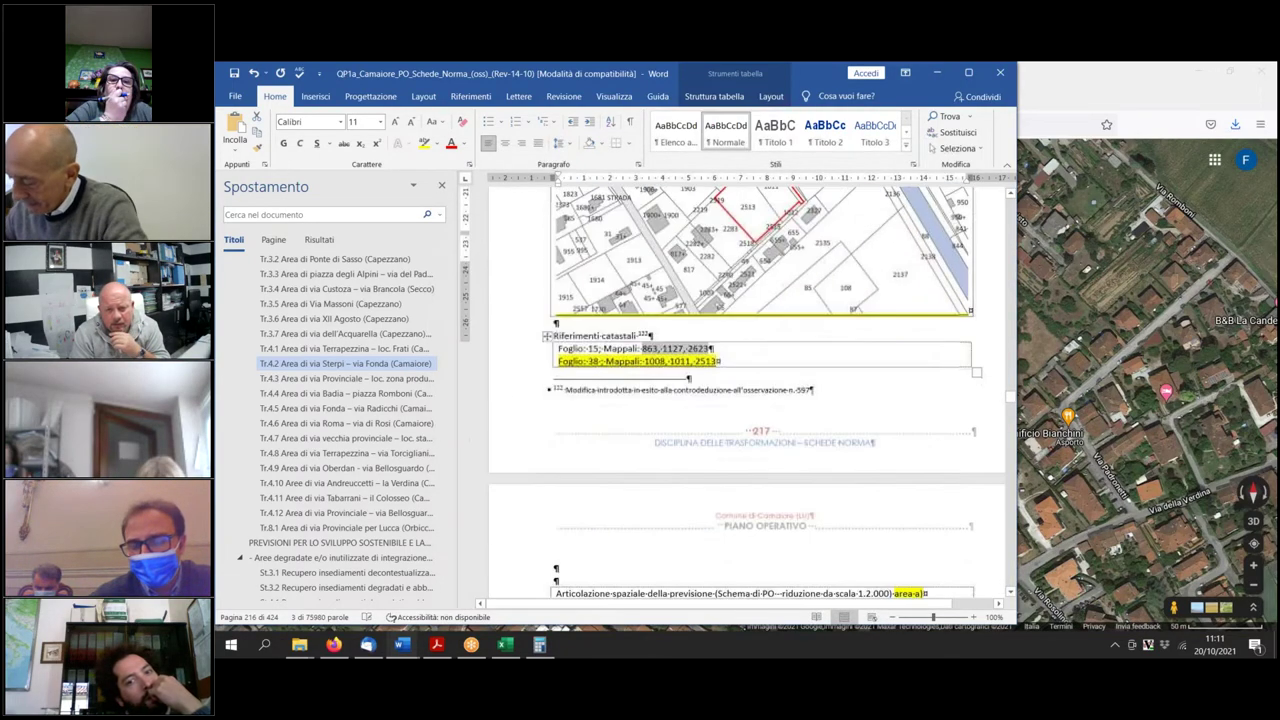
pyautogui.scroll(-12, 852, 498)
pyautogui.scroll(2, 852, 498)
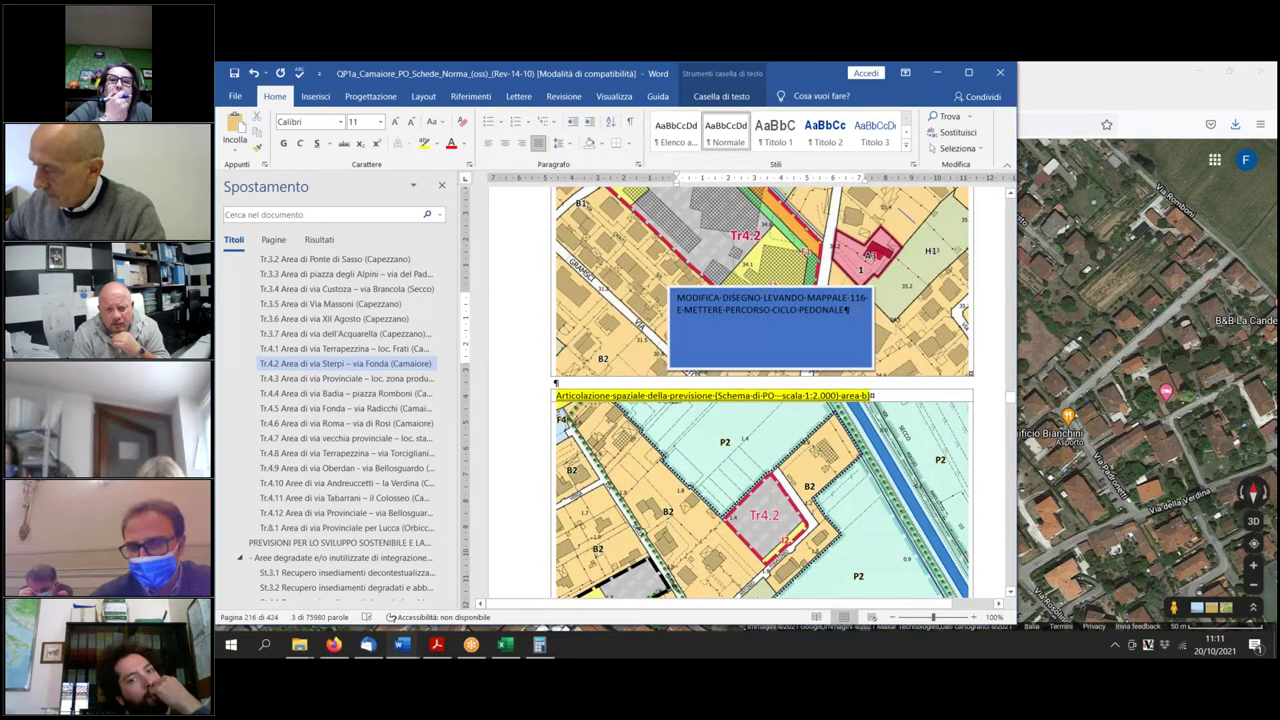
pyautogui.press('Return')
pyautogui.write('AG')
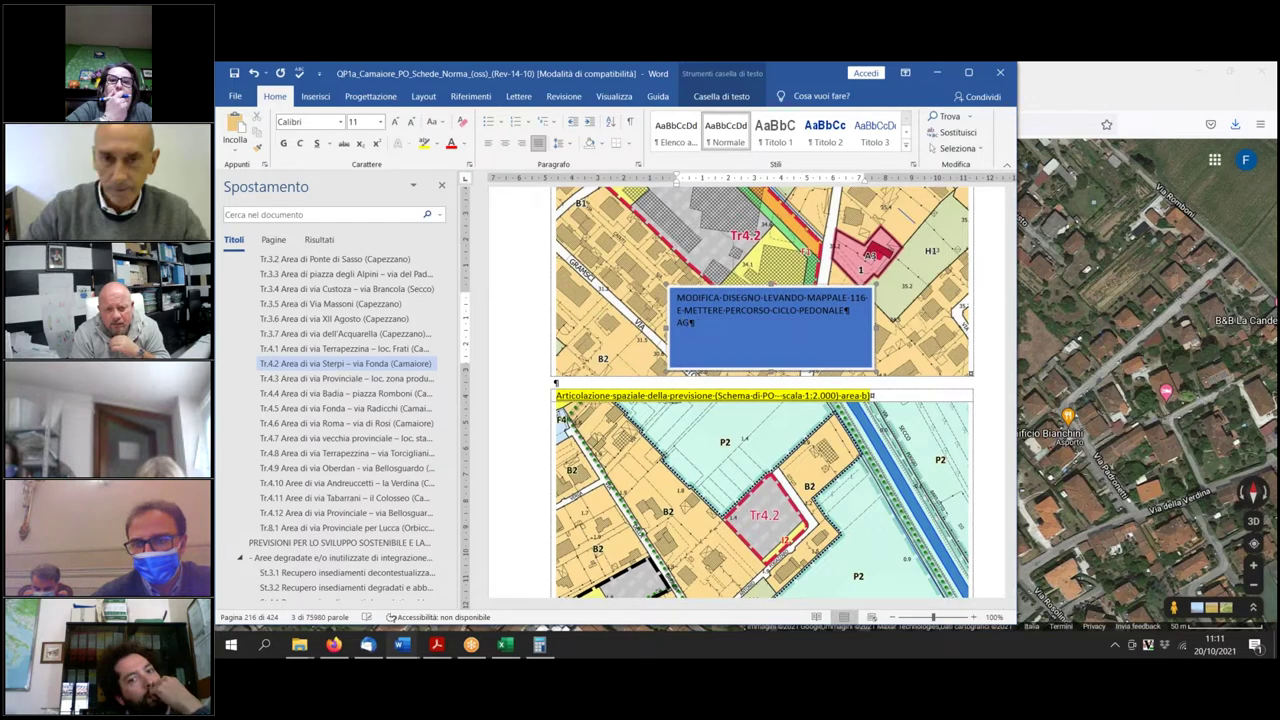
pyautogui.write('GIUNGERE STRADA CARRABILE A SUD-')
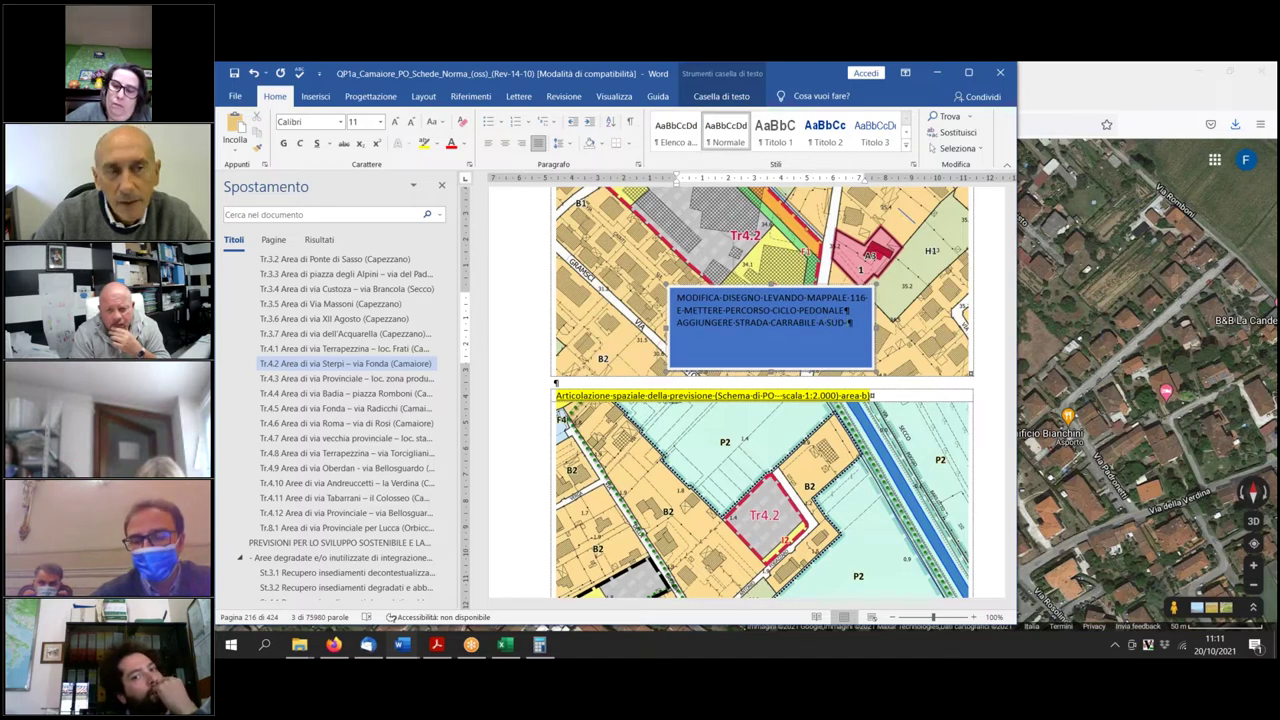
pyautogui.write('OVEST')
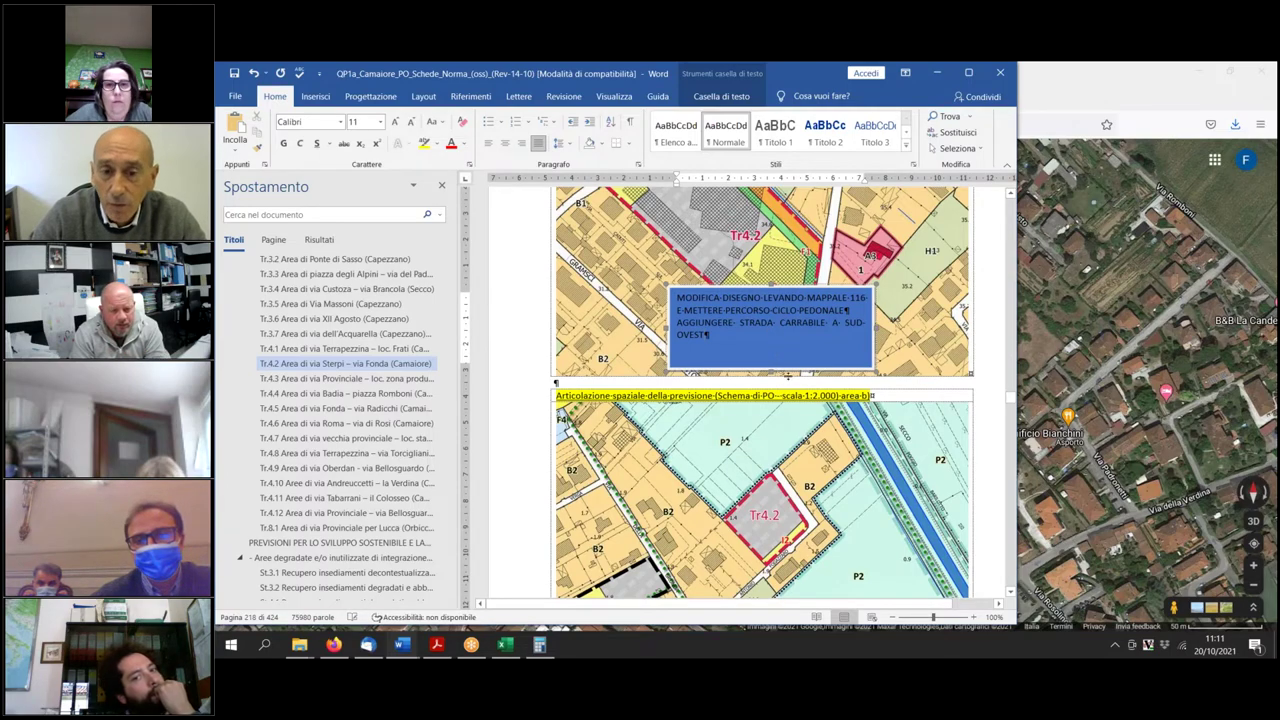
pyautogui.scroll(-3, 789, 385)
pyautogui.scroll(6, 789, 385)
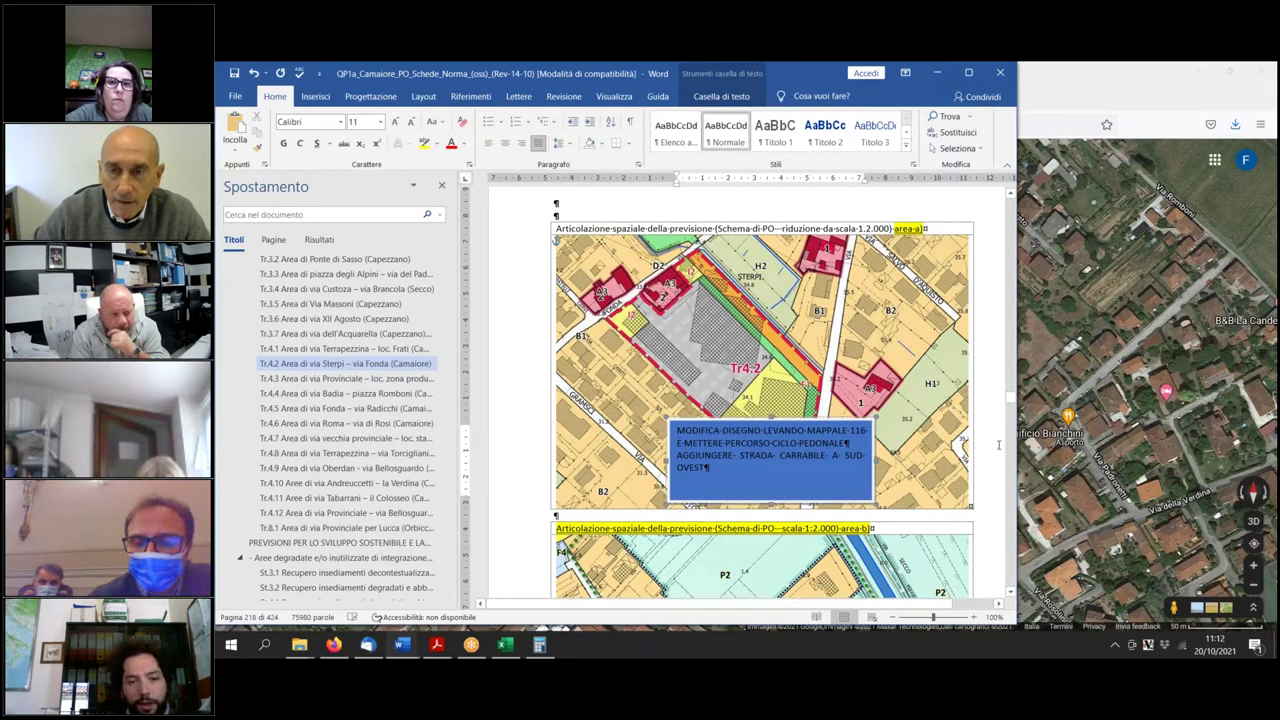
pyautogui.scroll(-2, 856, 480)
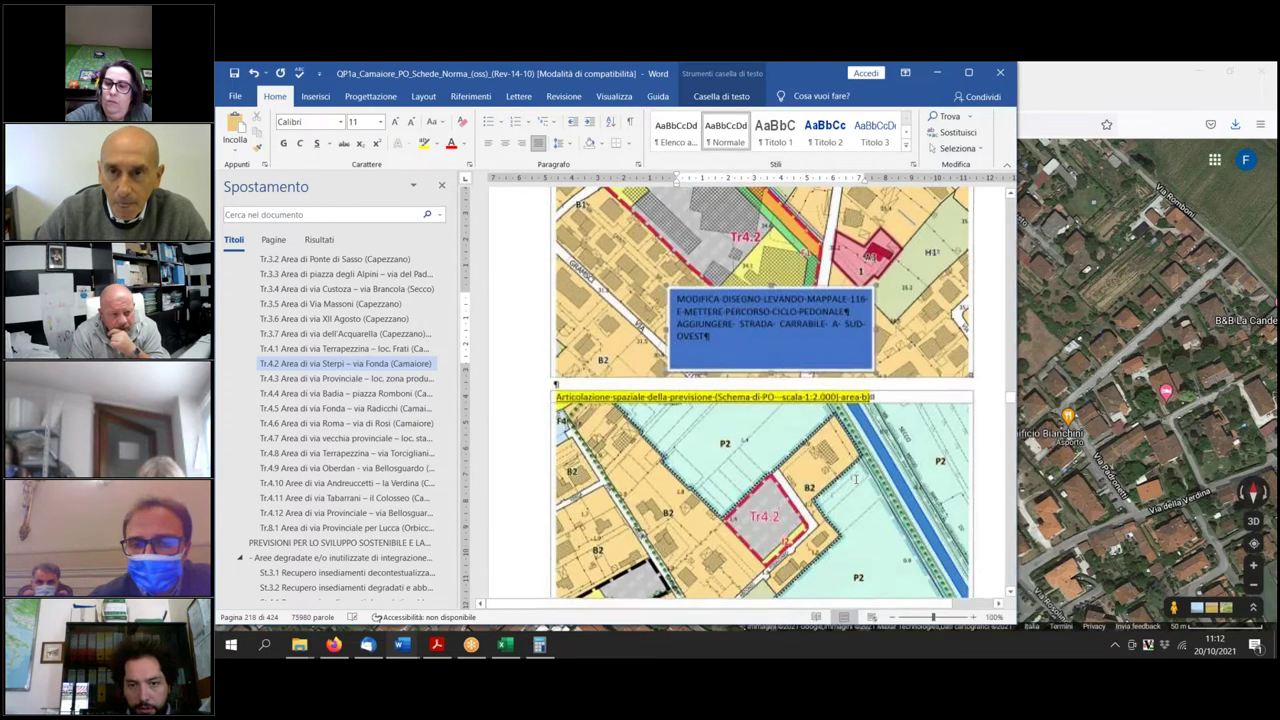
# Append 'da ubicare preferibilmente' to the end of the via Sterpi–via Fonda road prescription.
pyautogui.scroll(-15, 856, 480)
pyautogui.scroll(-10, 855, 510)
pyautogui.scroll(-7, 856, 510)
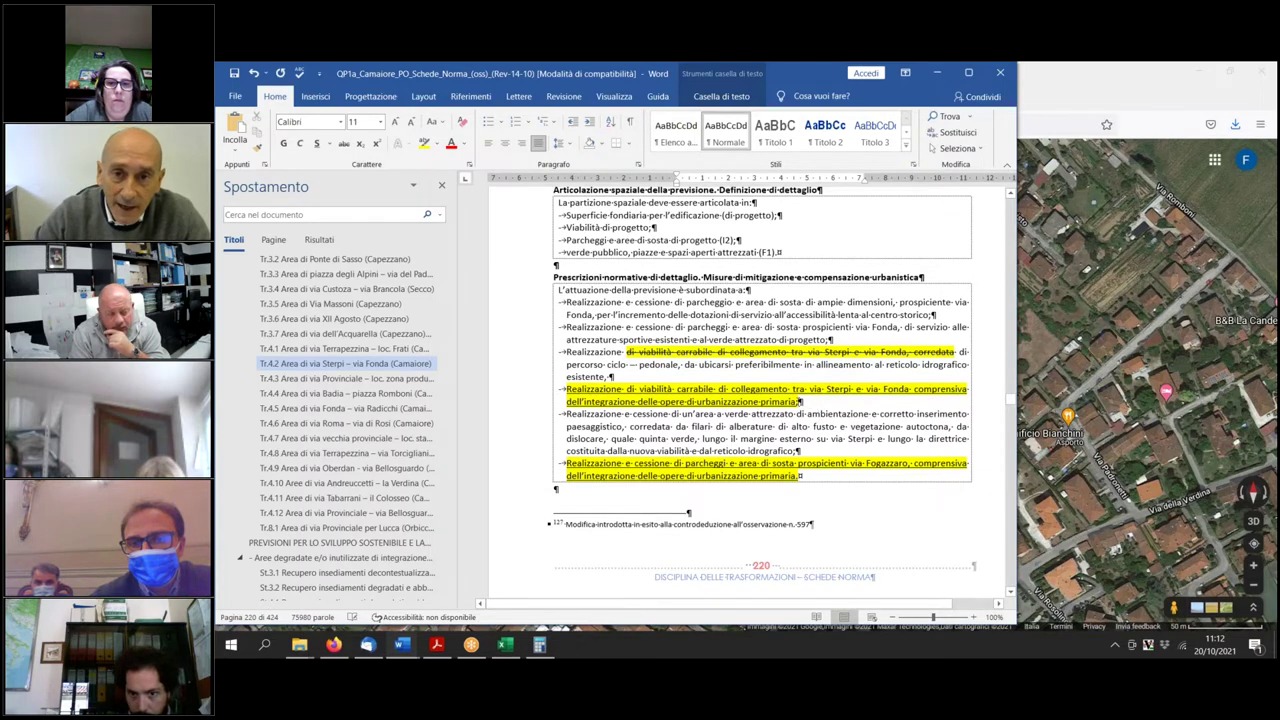
pyautogui.click(801, 401)
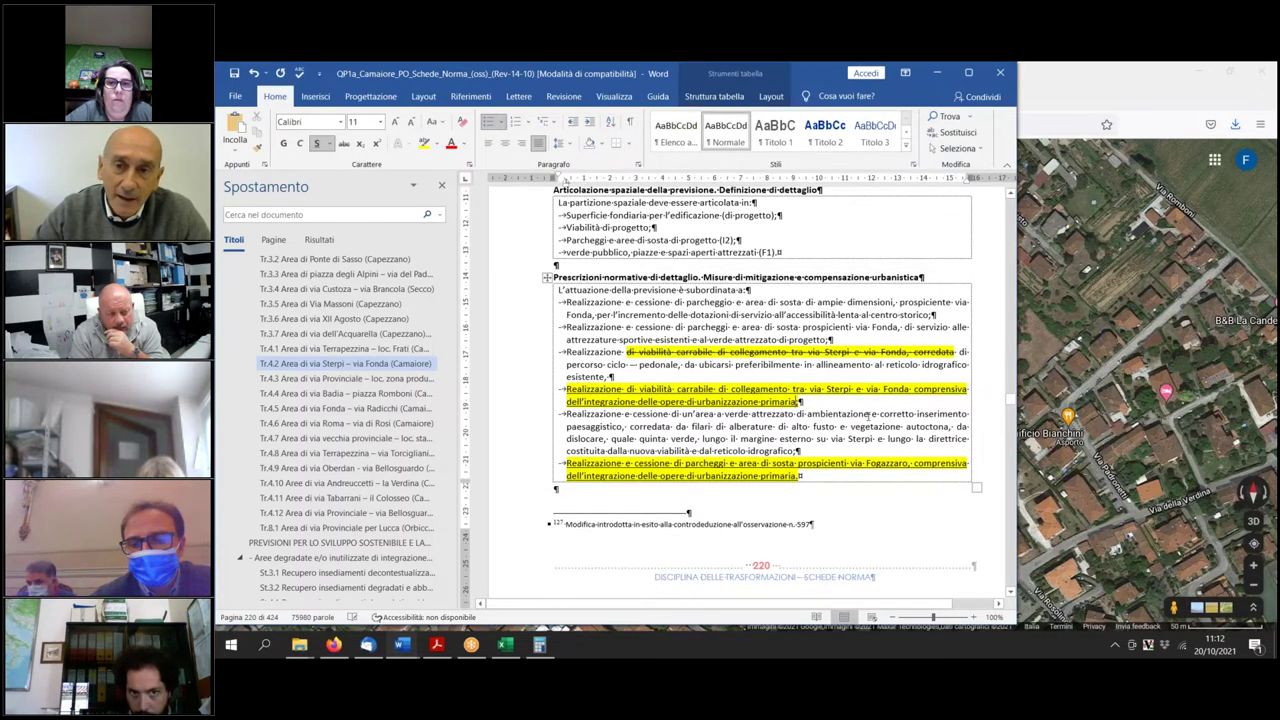
pyautogui.write('DA UBICARE FR')
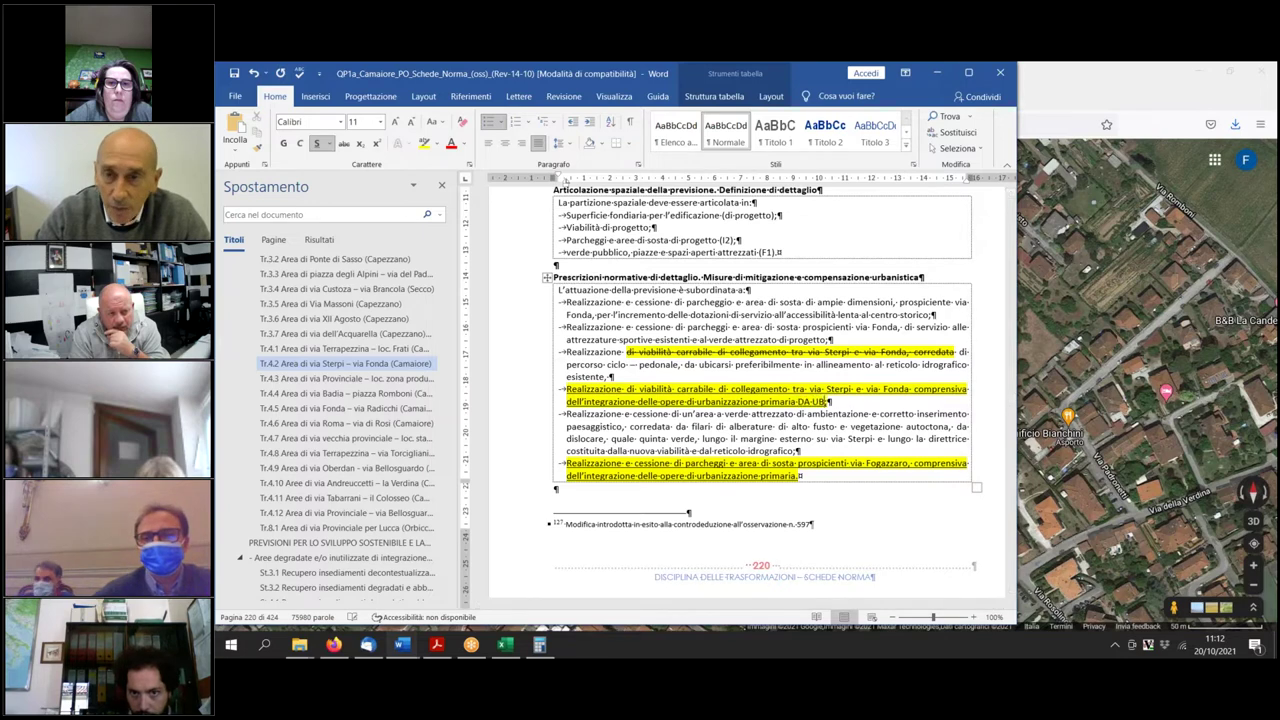
pyautogui.write('E PREFER')
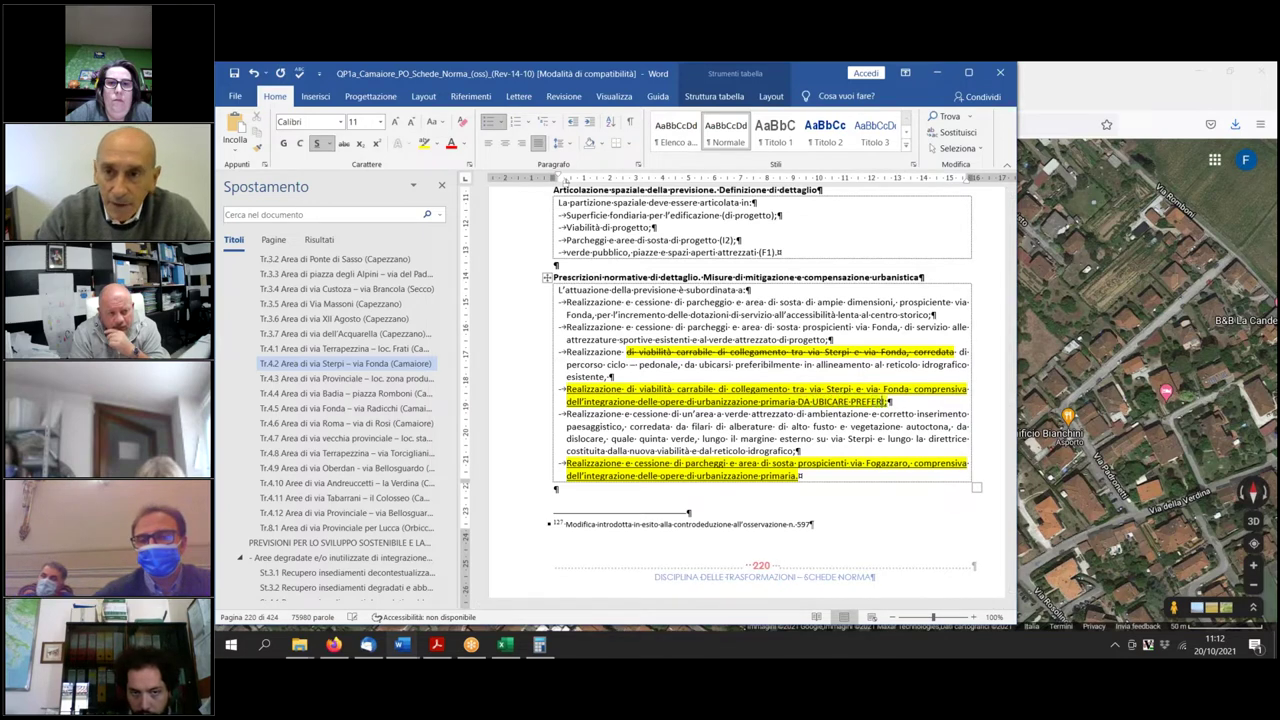
pyautogui.write('IBILMENTE N')
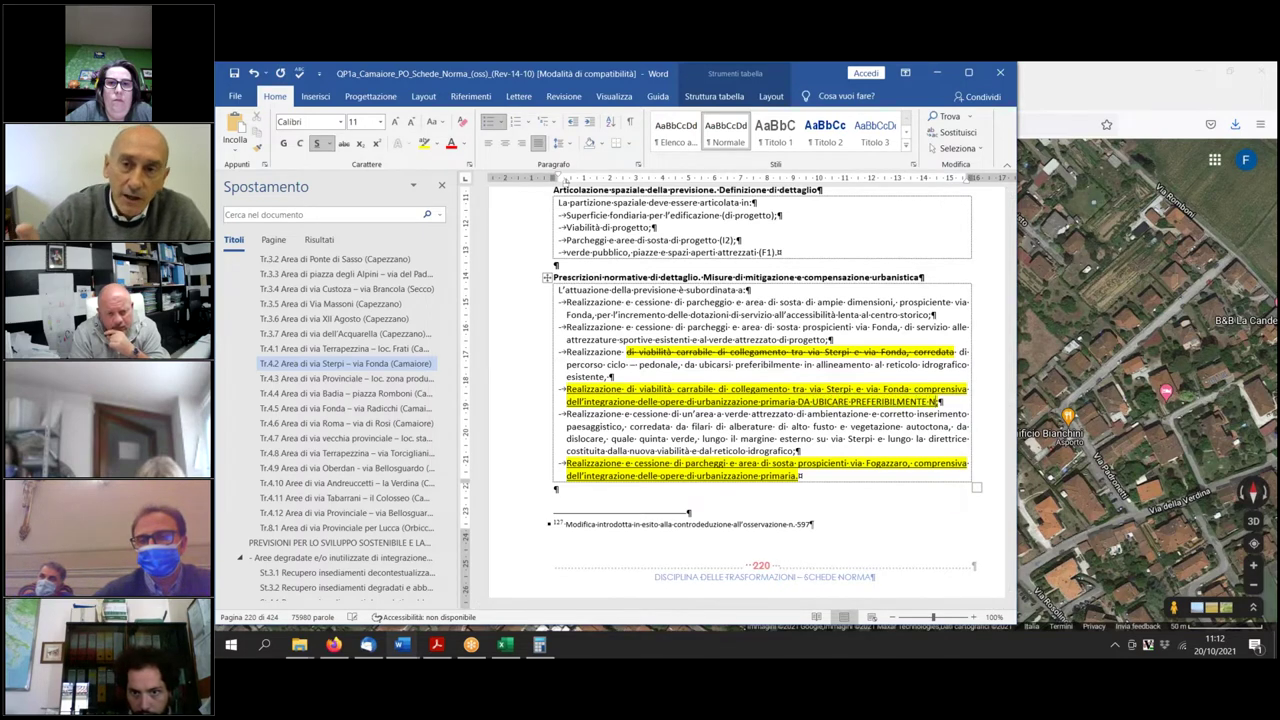
pyautogui.write('ELLA P')
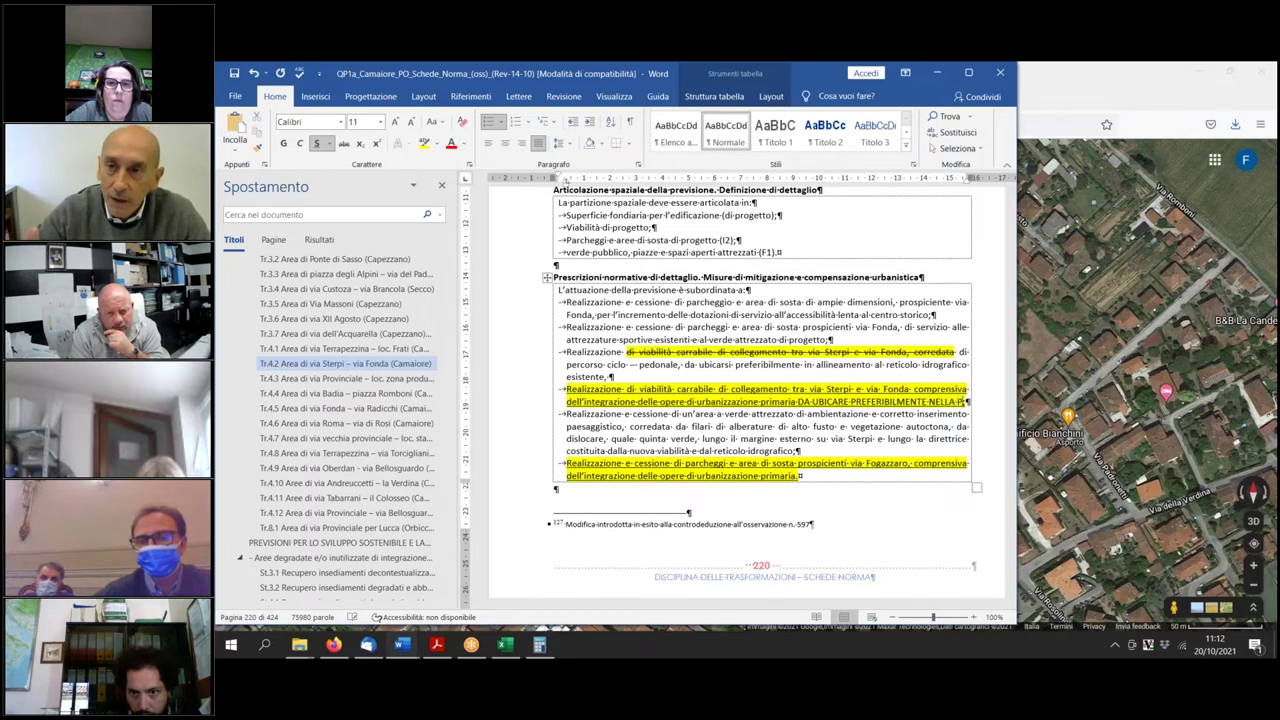
pyautogui.write('OR;')
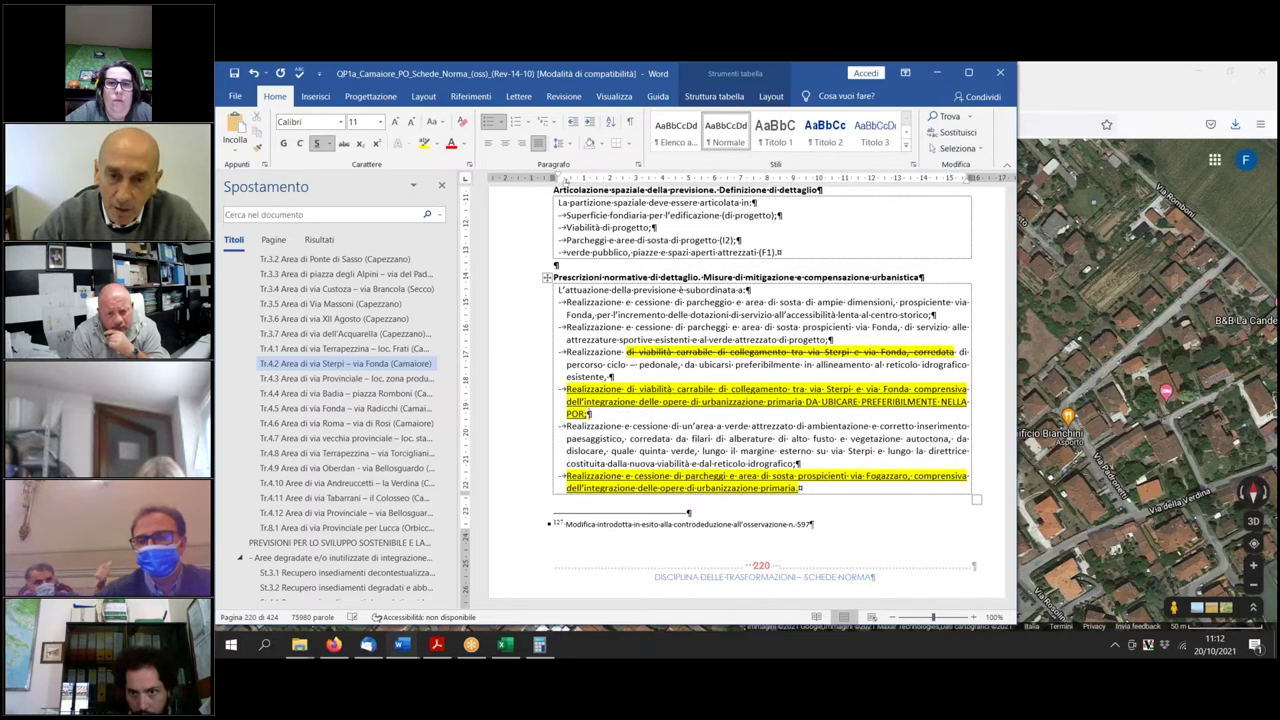
pyautogui.press('BackSpace')
pyautogui.press('BackSpace')
pyautogui.press('BackSpace')
pyautogui.press('BackSpace')
pyautogui.press('BackSpace')
pyautogui.press('BackSpace')
pyautogui.press('BackSpace')
pyautogui.press('BackSpace')
pyautogui.press('BackSpace')
pyautogui.press('BackSpace')
pyautogui.press('BackSpace')
pyautogui.press('BackSpace')
pyautogui.press('BackSpace')
pyautogui.press('BackSpace')
pyautogui.press('BackSpace')
pyautogui.press('BackSpace')
pyautogui.press('BackSpace')
pyautogui.press('BackSpace')
pyautogui.press('BackSpace')
pyautogui.press('BackSpace')
pyautogui.press('BackSpace')
pyautogui.press('BackSpace')
pyautogui.press('BackSpace')
pyautogui.press('BackSpace')
pyautogui.press('BackSpace')
pyautogui.write('da')
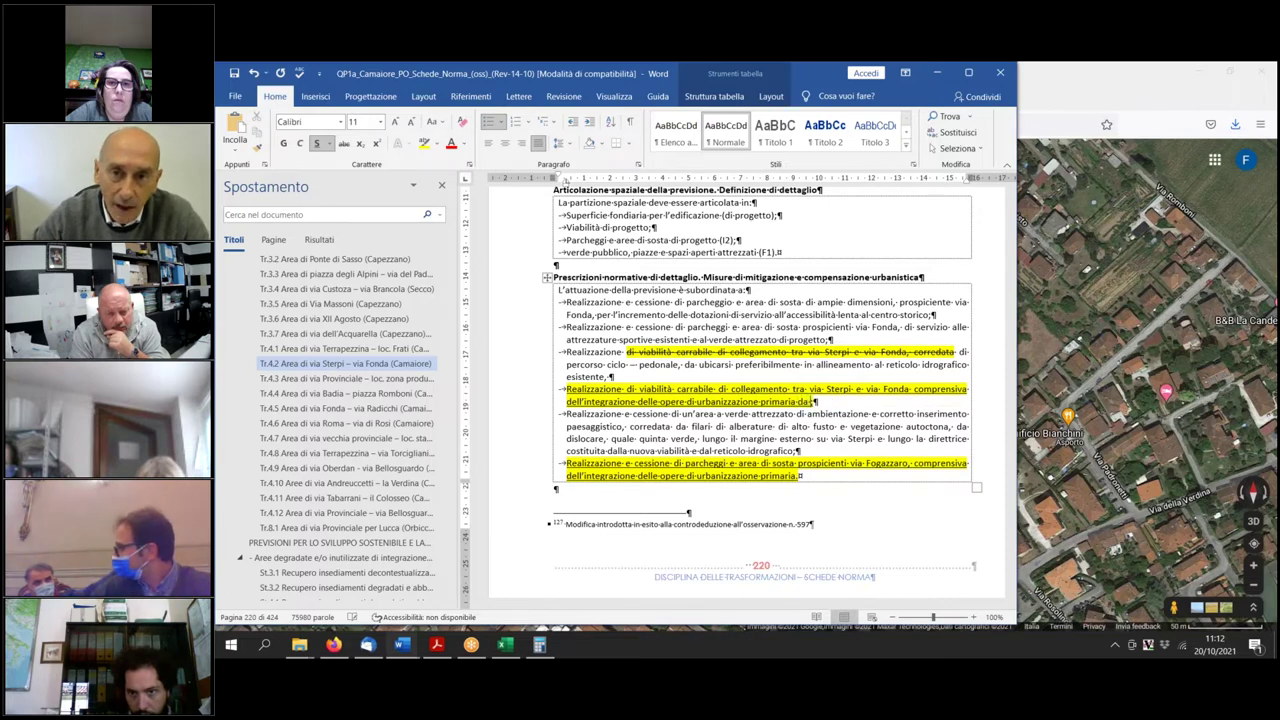
pyautogui.write(' u')
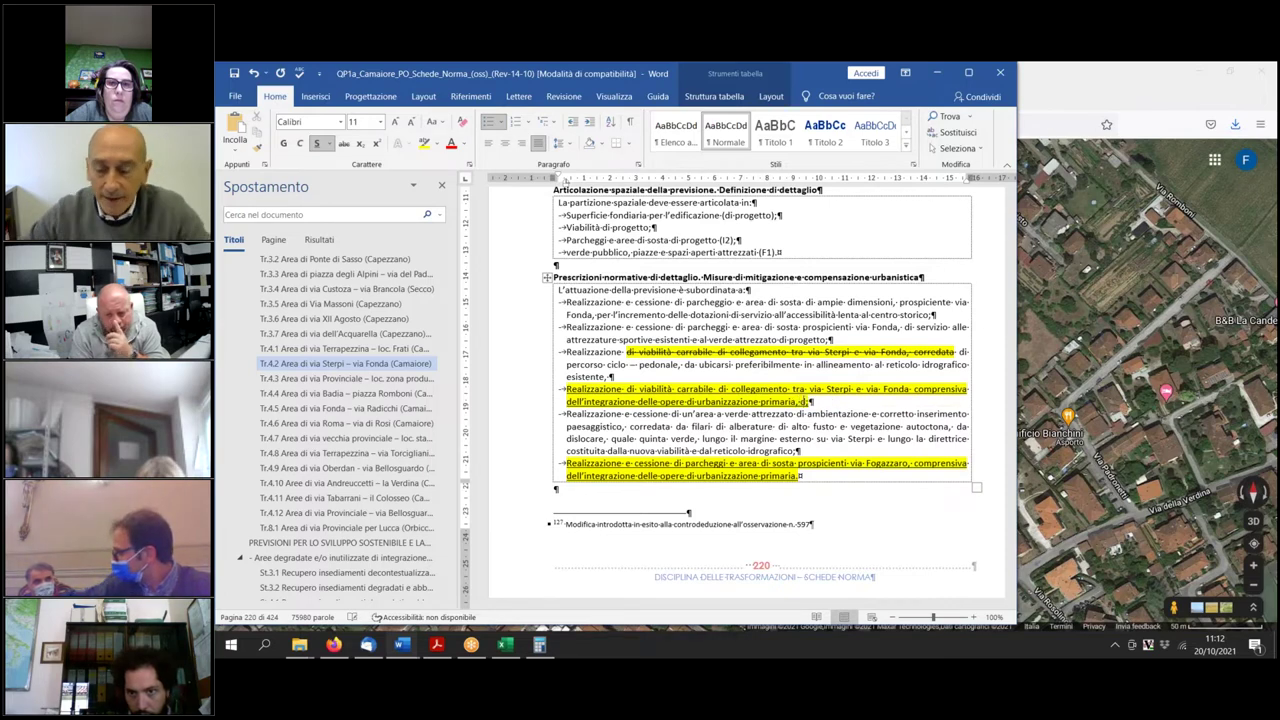
pyautogui.write('bicare pref')
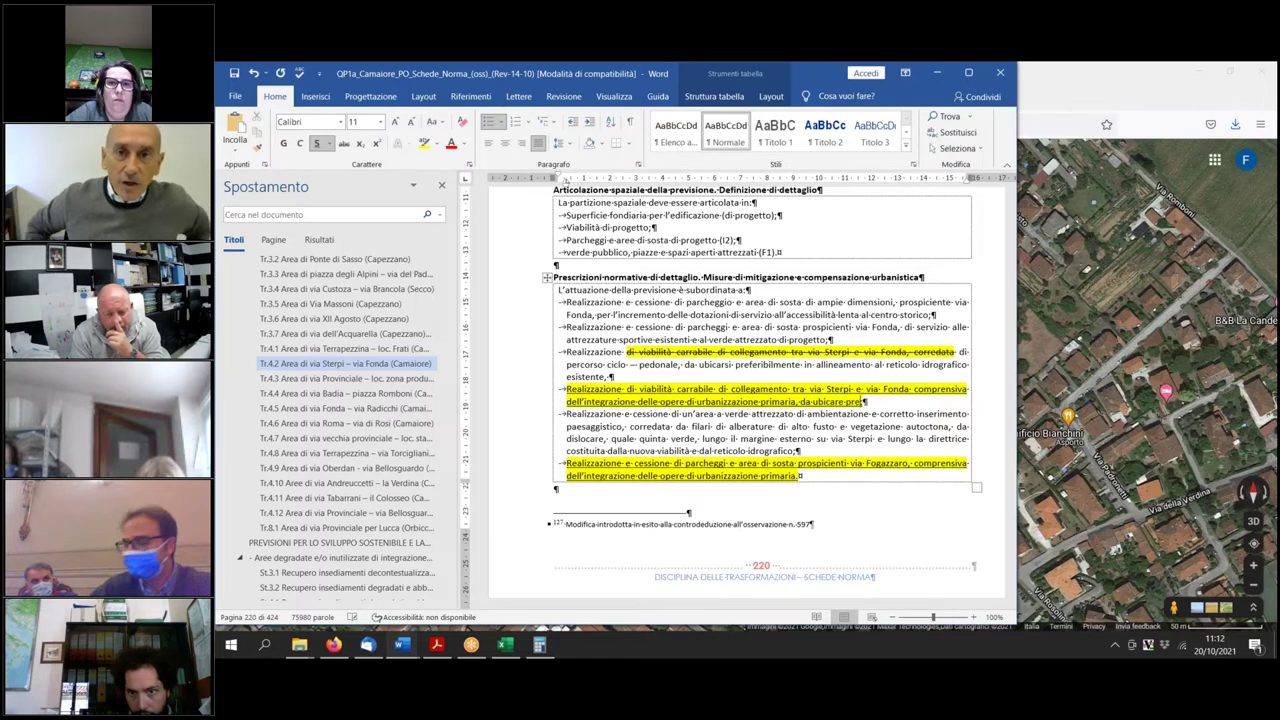
pyautogui.write('eribilmente;')
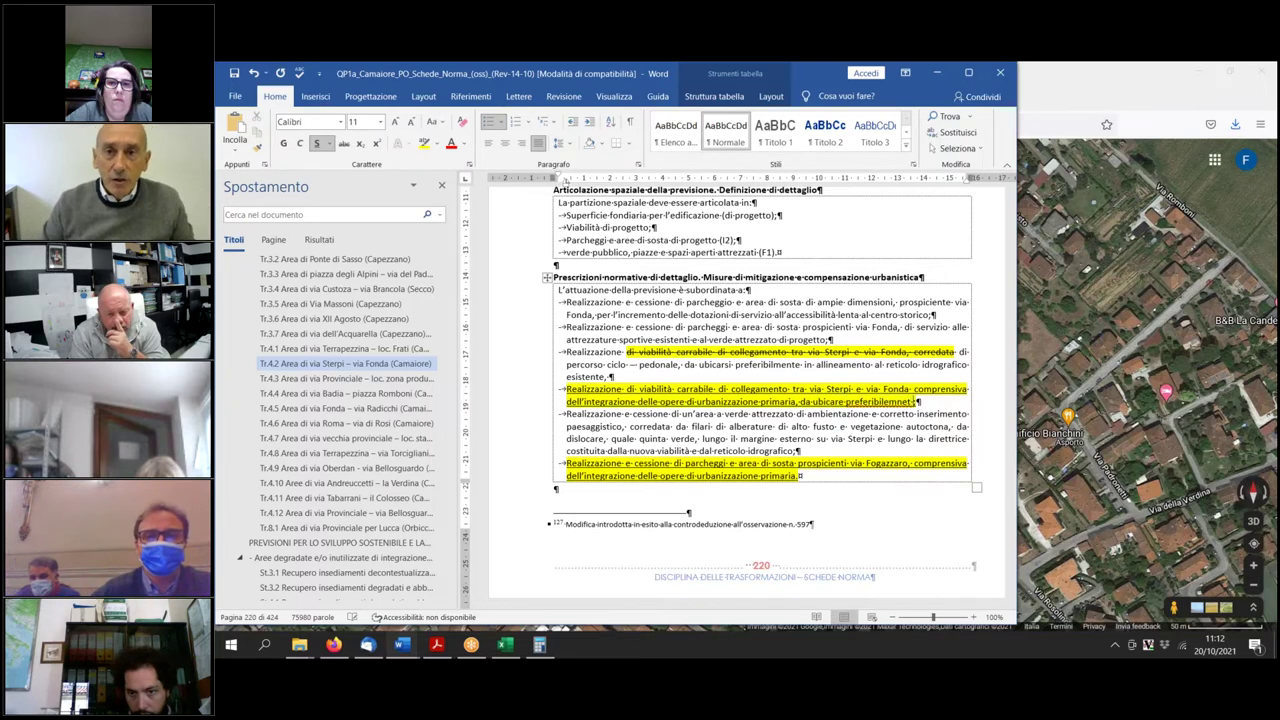
# Finish it with '…sud-ovest dell'area oggetto di trasformazione' and select the whole paragraph.
pyautogui.press('Left')
pyautogui.press('BackSpace')
pyautogui.press('BackSpace')
pyautogui.press('BackSpace')
pyautogui.press('BackSpace')
pyautogui.press('BackSpace')
pyautogui.press('BackSpace')
pyautogui.press('BackSpace')
pyautogui.press('BackSpace')
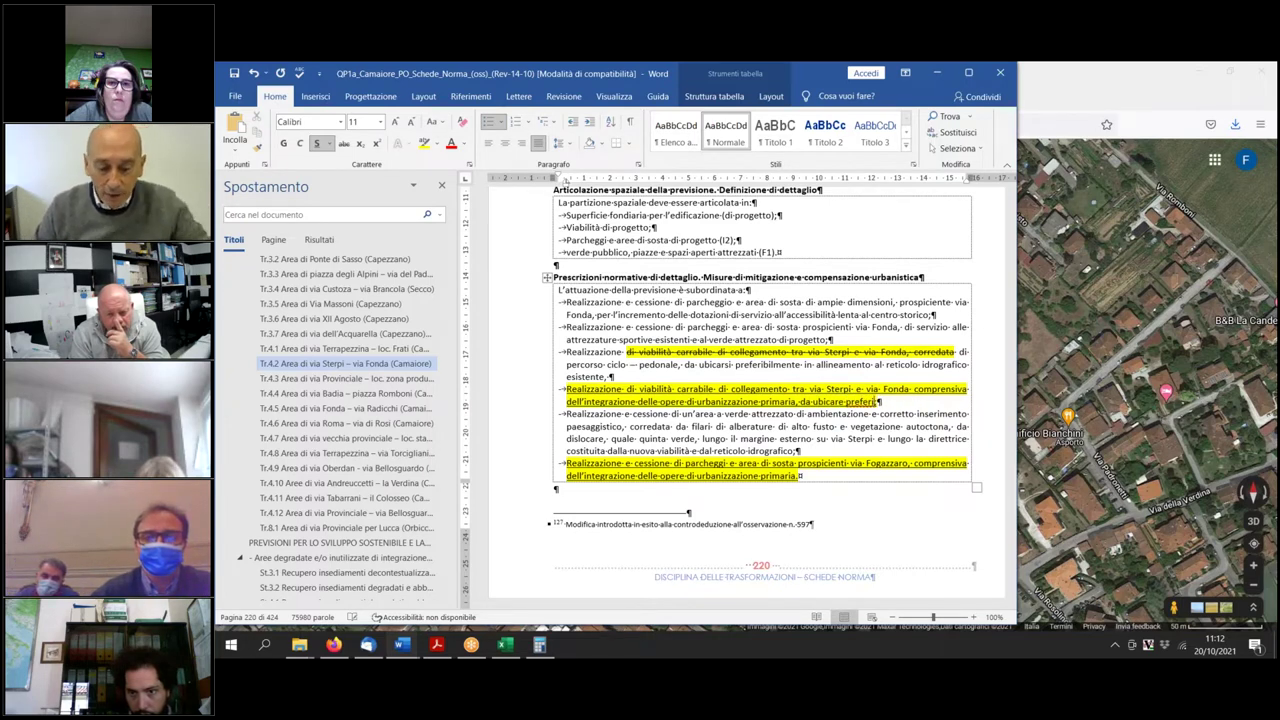
pyautogui.write('bilmente')
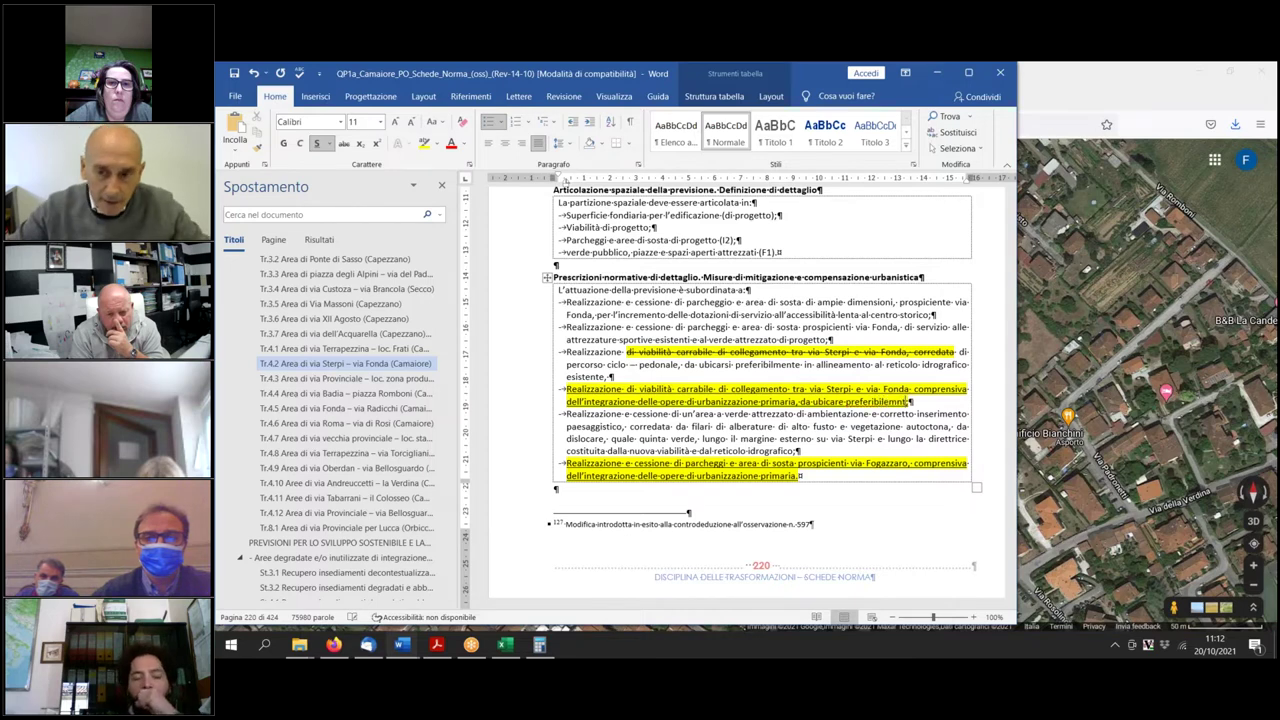
pyautogui.write(' nel lotto sud-ovest')
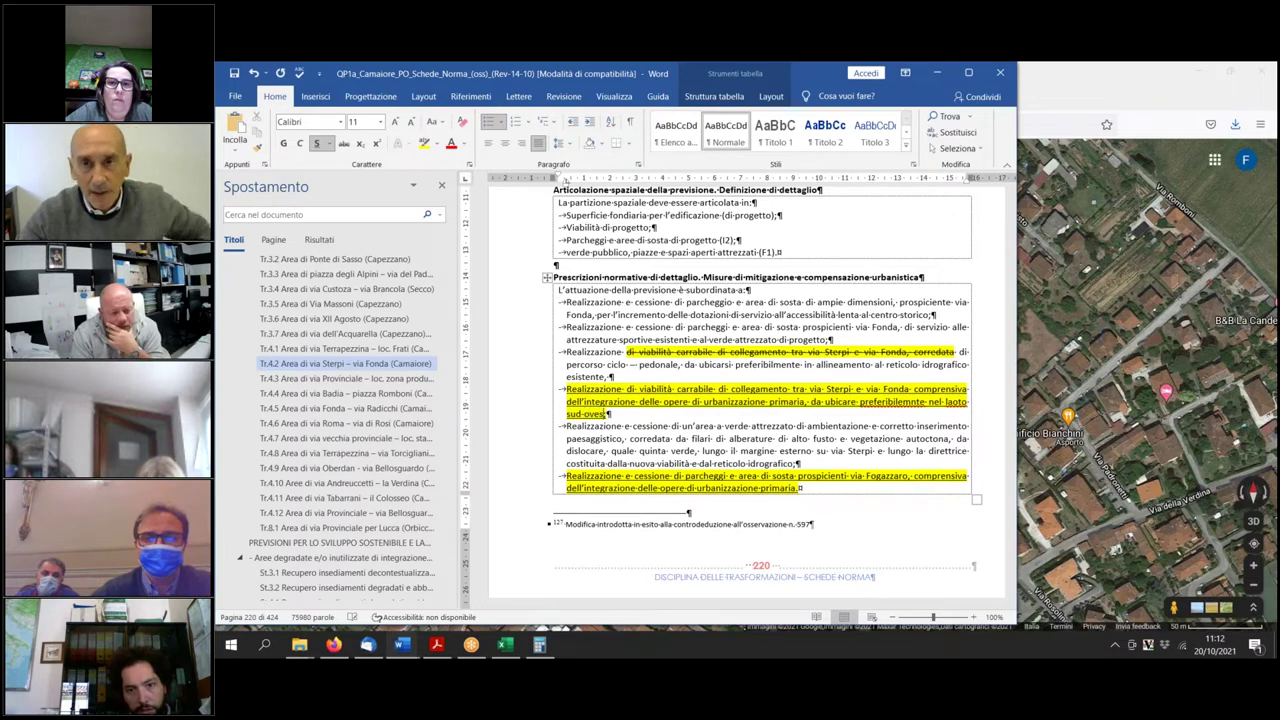
pyautogui.write(' della super')
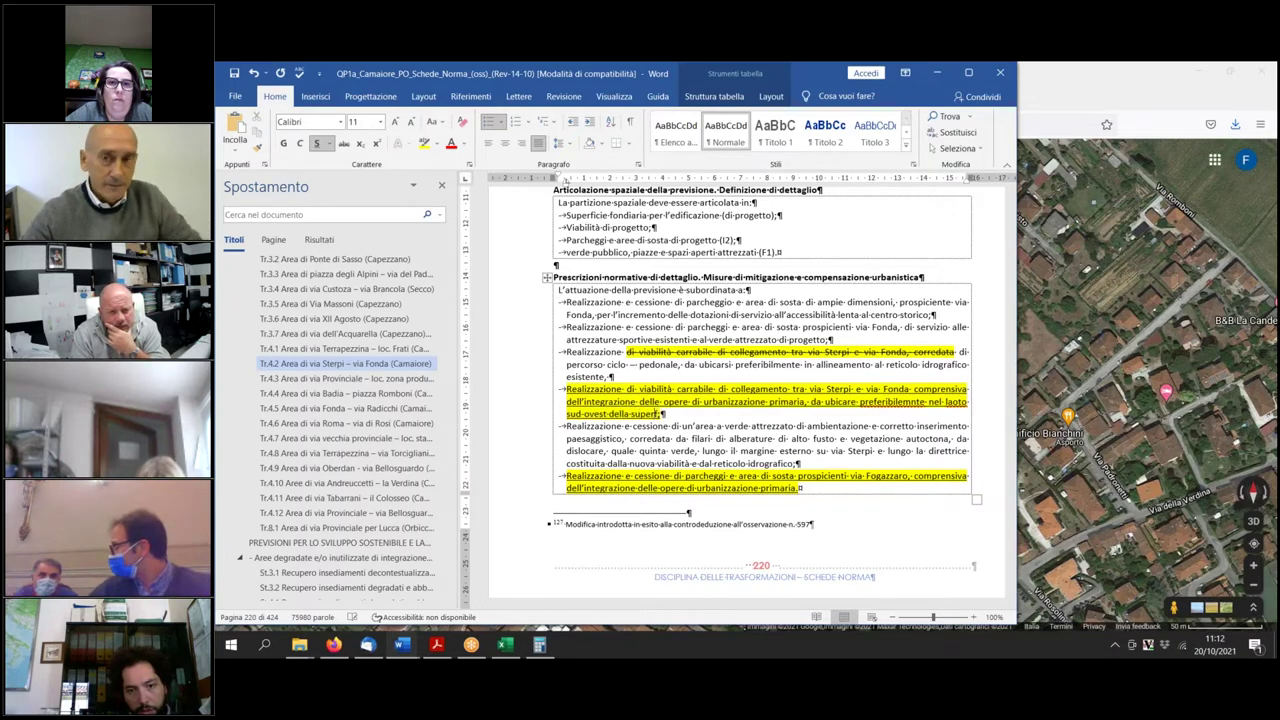
pyautogui.press('BackSpace')
pyautogui.press('BackSpace')
pyautogui.press('BackSpace')
pyautogui.press('BackSpace')
pyautogui.press('BackSpace')
pyautogui.press('BackSpace')
pyautogui.press('BackSpace')
pyautogui.press('BackSpace')
pyautogui.press('BackSpace')
pyautogui.press('BackSpace')
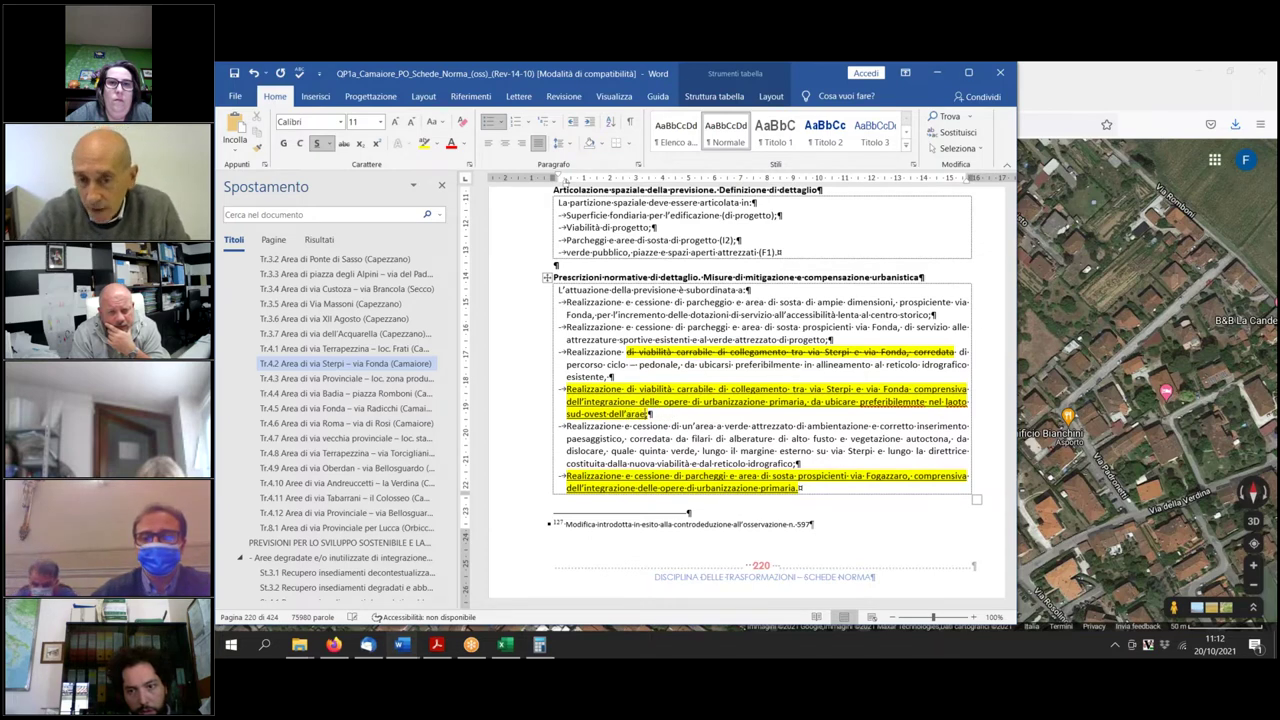
pyautogui.write("'area oggetto di trasformazione;")
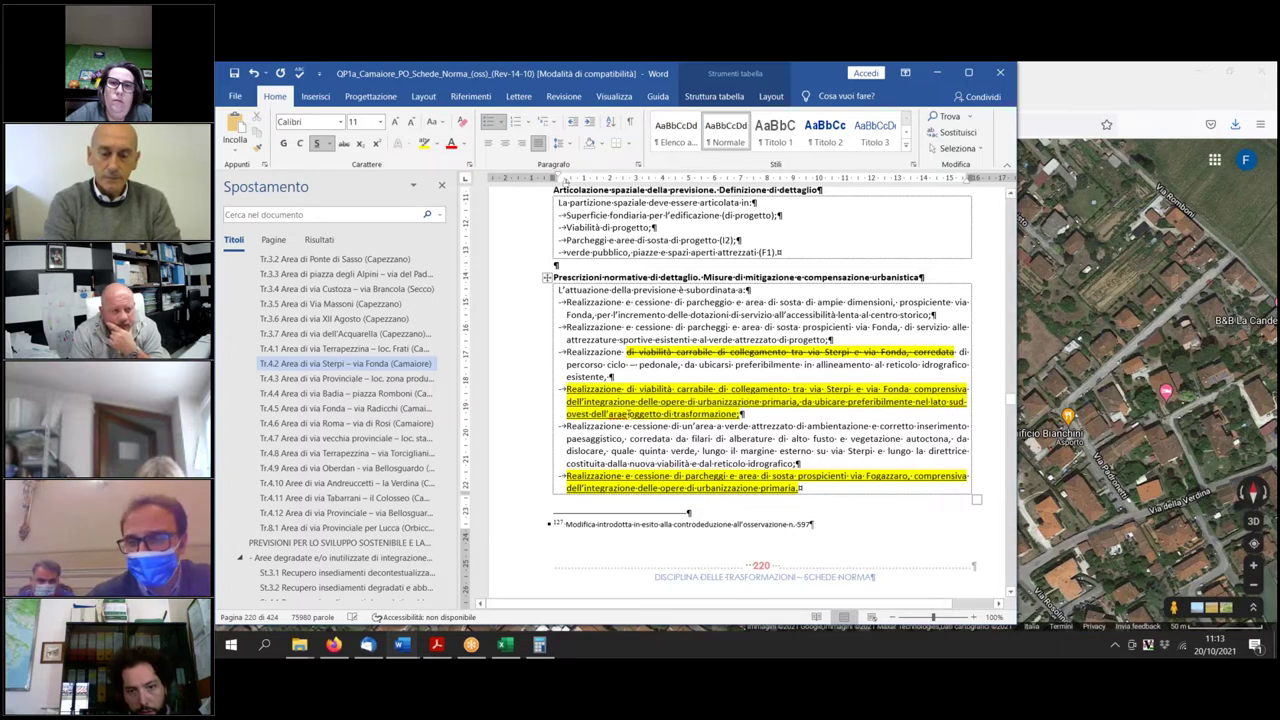
pyautogui.press('BackSpace')
pyautogui.write('ar')
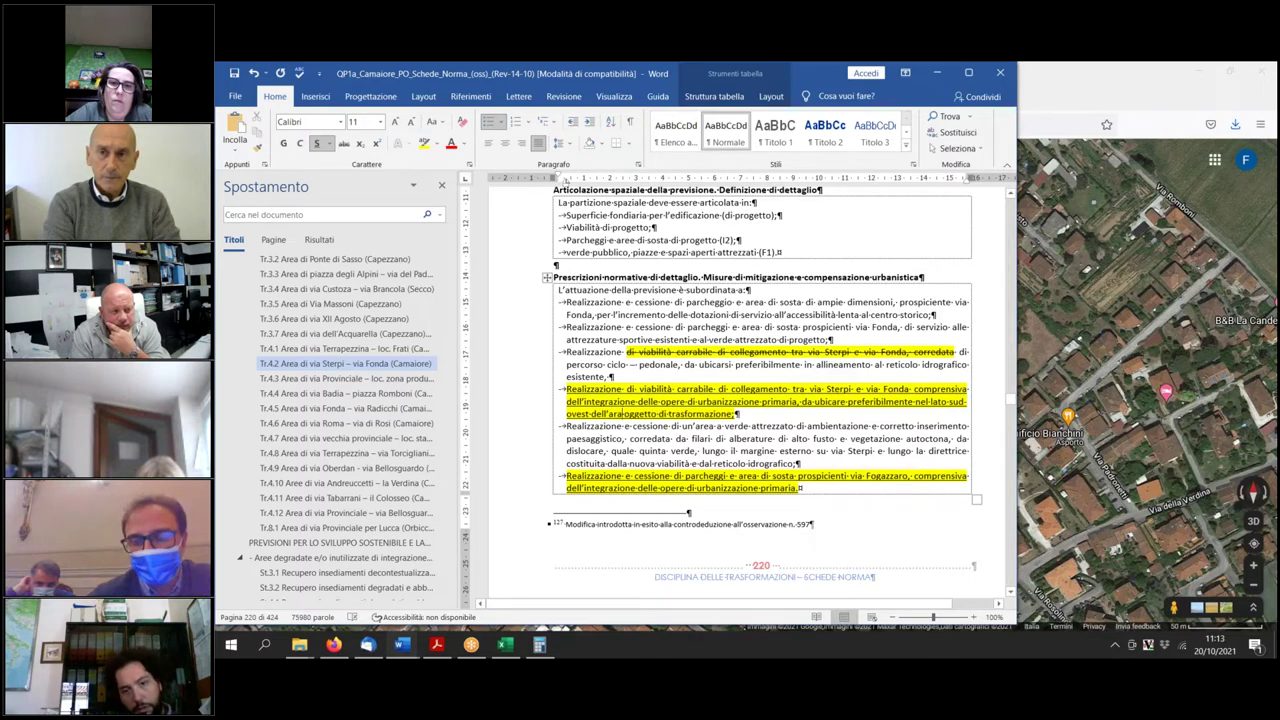
pyautogui.write('ea')
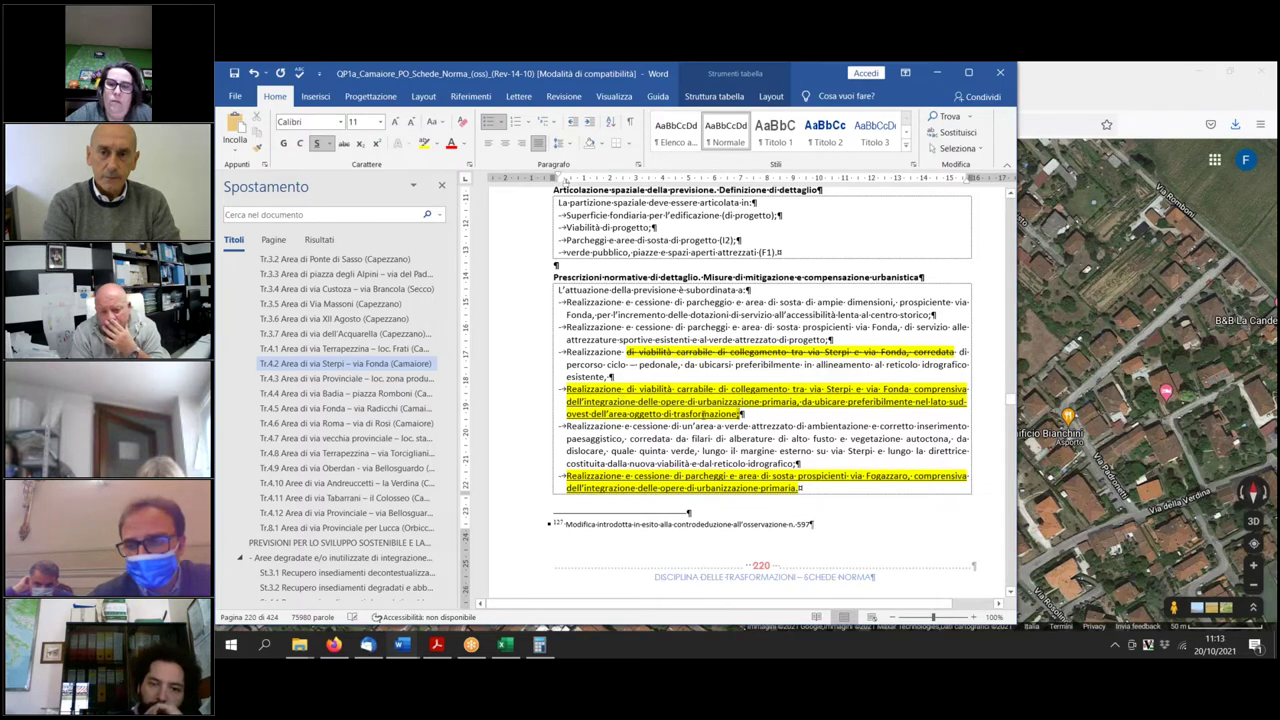
pyautogui.tripleClick(759, 414)
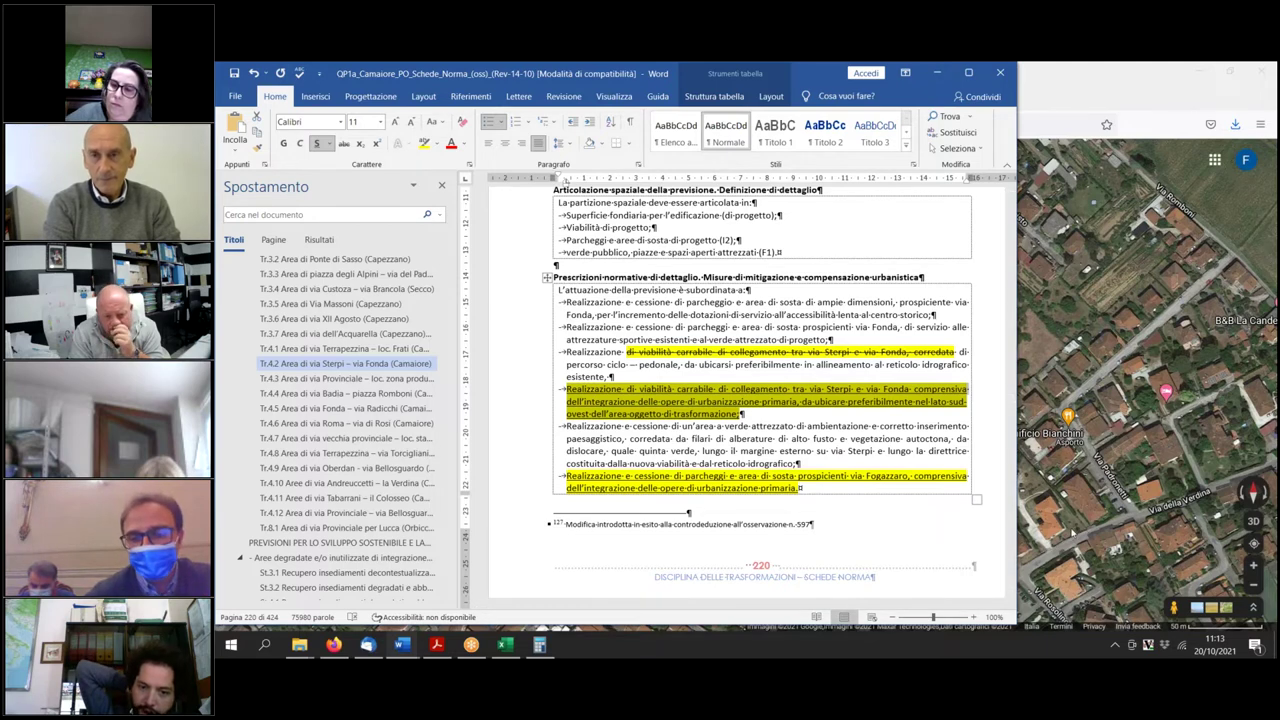
pyautogui.click(1069, 531)
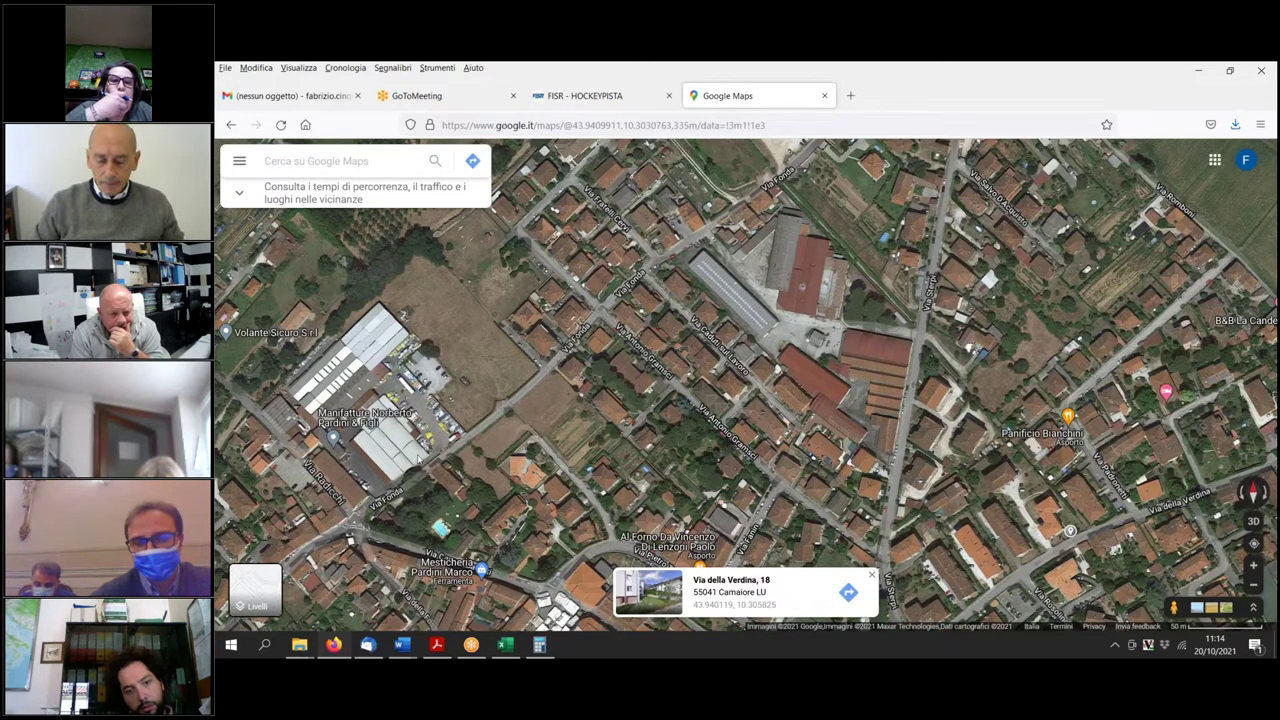
pyautogui.click(401, 644)
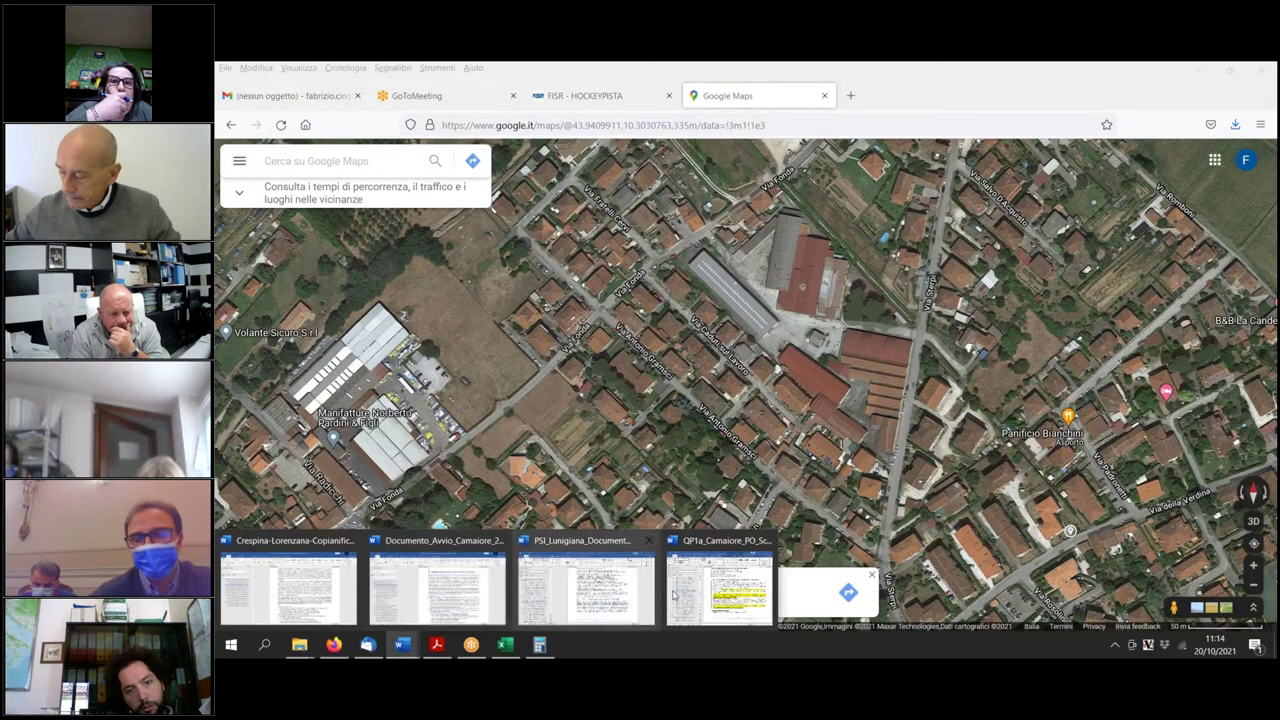
pyautogui.click(715, 593)
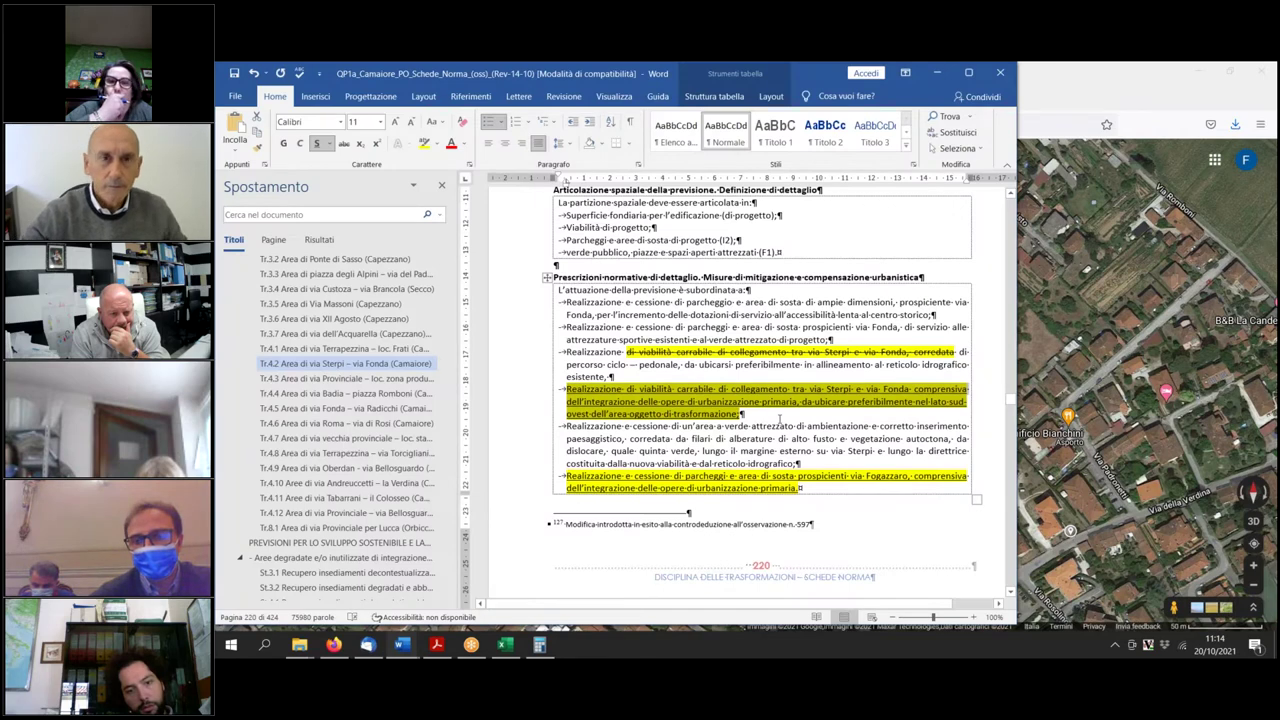
pyautogui.click(779, 419)
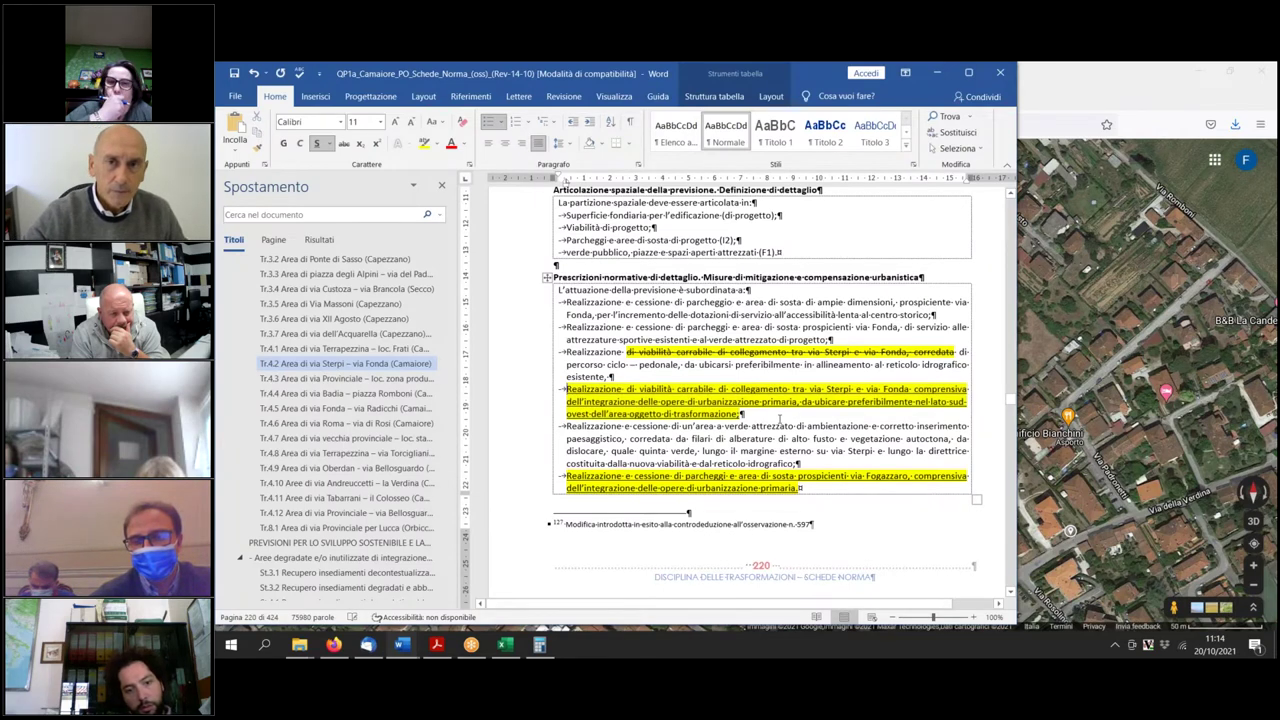
# Delete the yellow 'Realizzazione di viabilità carrabile…' paragraph and scroll back up to the area maps.
pyautogui.moveTo(757, 419); pyautogui.dragTo(567, 390)
pyautogui.press('Delete')
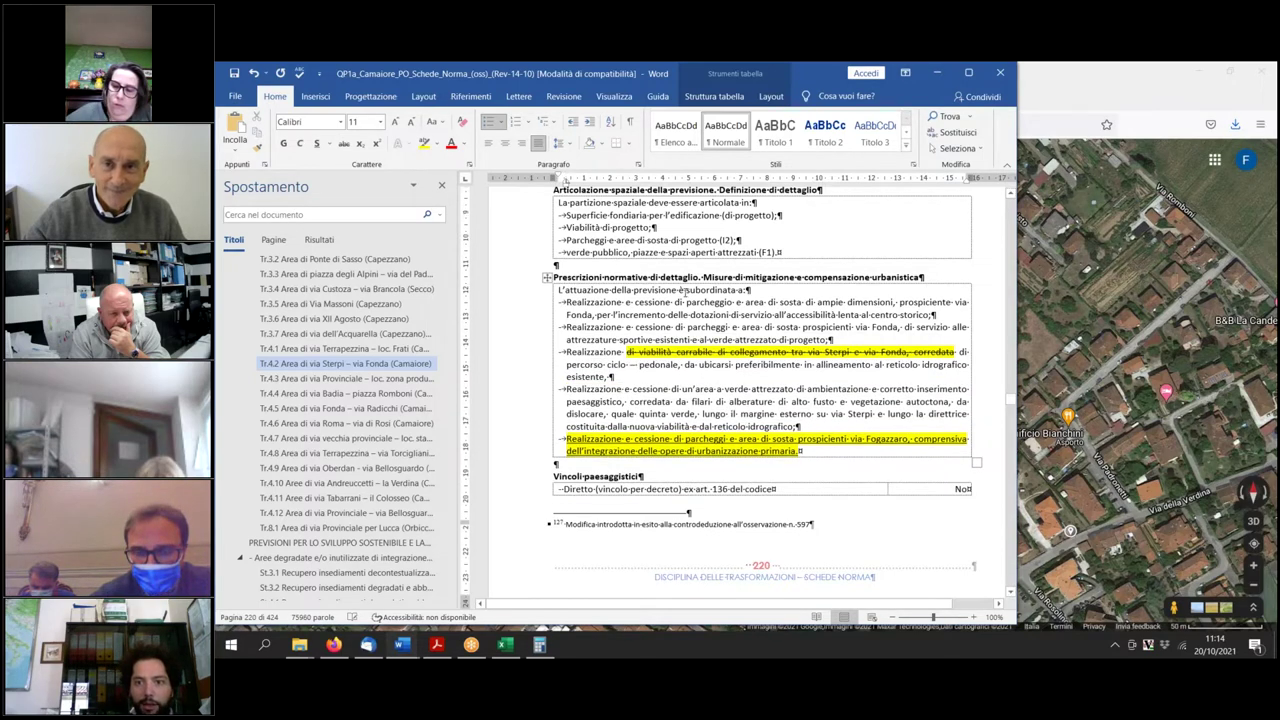
pyautogui.scroll(10, 769, 301)
pyautogui.scroll(15, 716, 326)
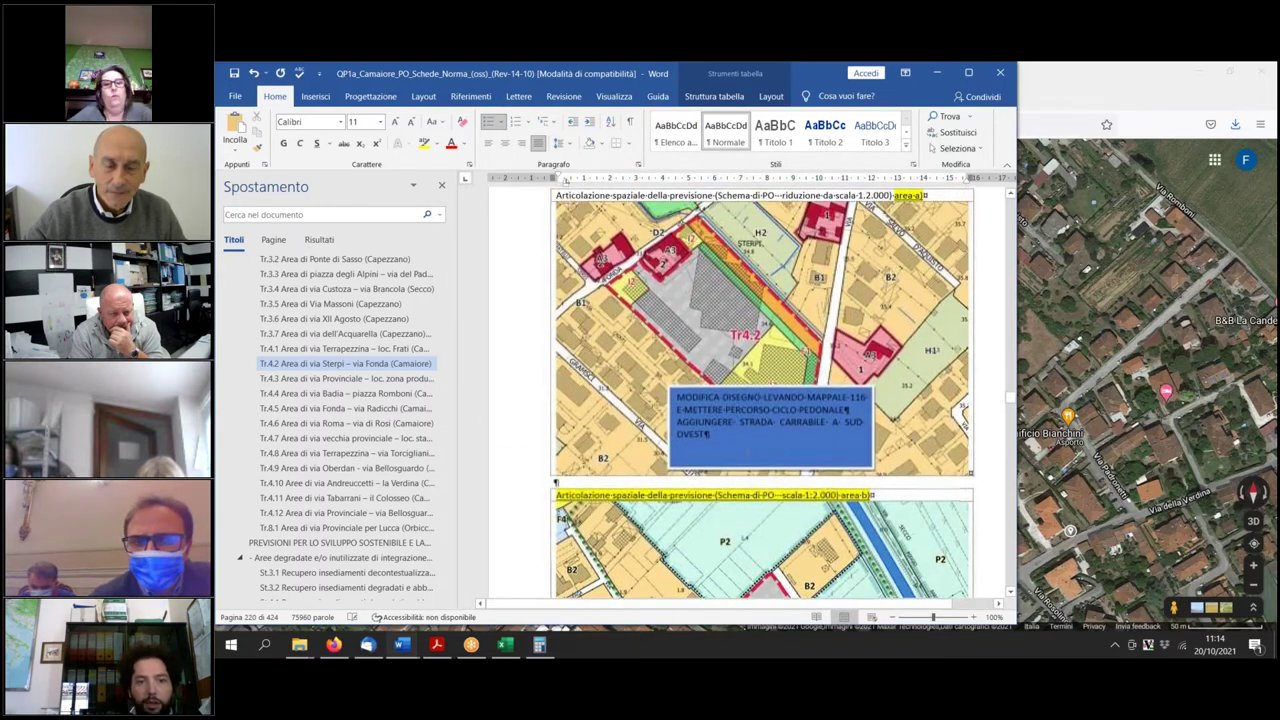
# Drop the south-west road line and add 'e relativo parcheggio' and 'al posto della strada', resizing the box.
pyautogui.moveTo(676, 420); pyautogui.dragTo(787, 447)
pyautogui.hotkey('ctrl', 'v')
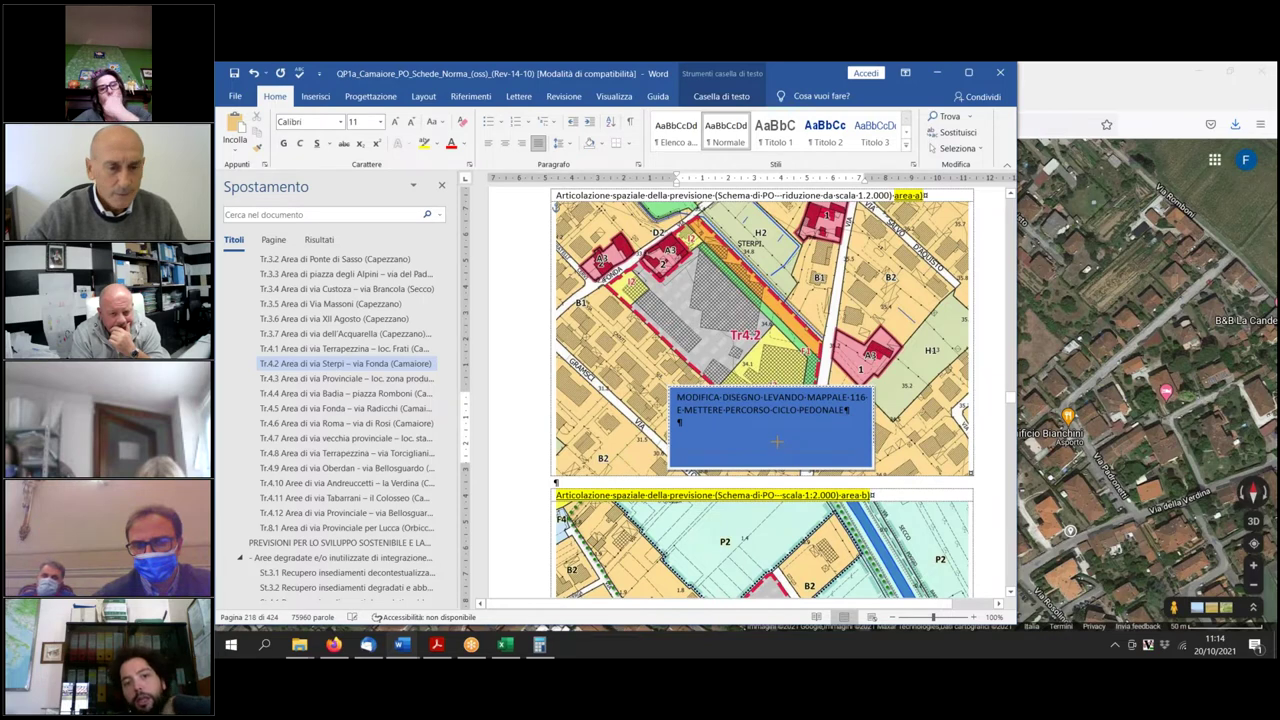
pyautogui.moveTo(770, 469); pyautogui.dragTo(770, 428)
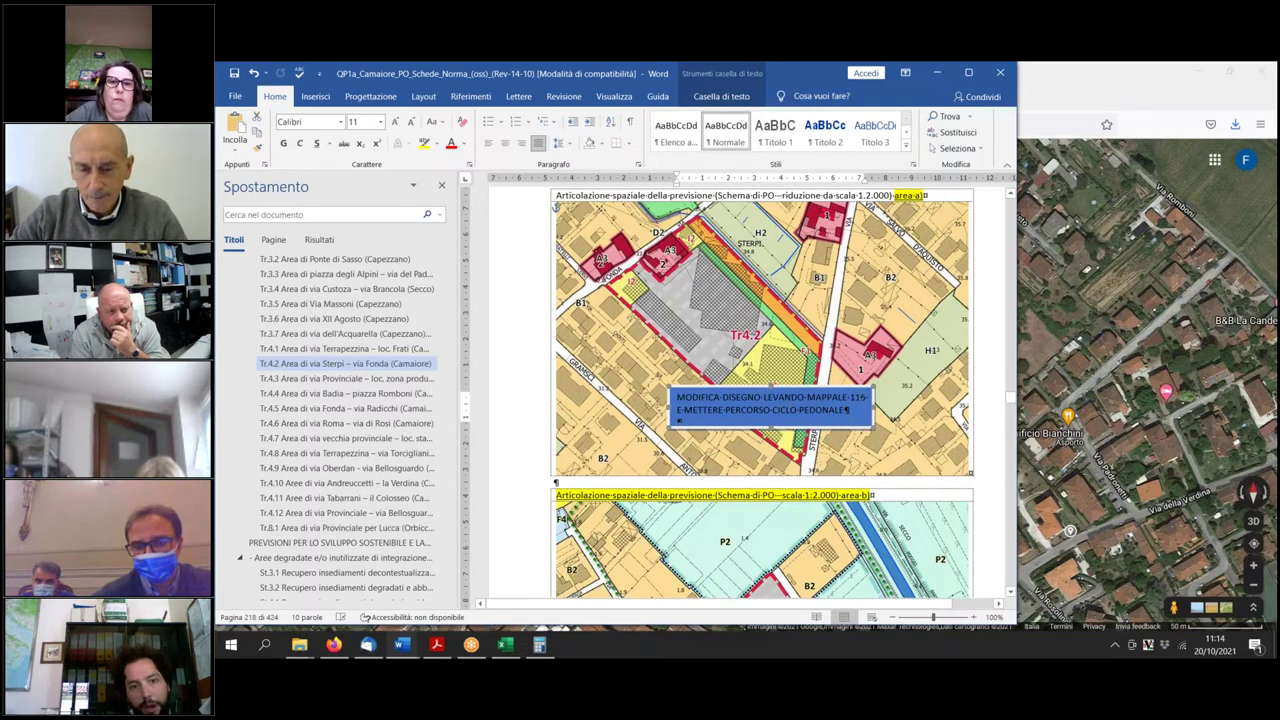
pyautogui.write('1')
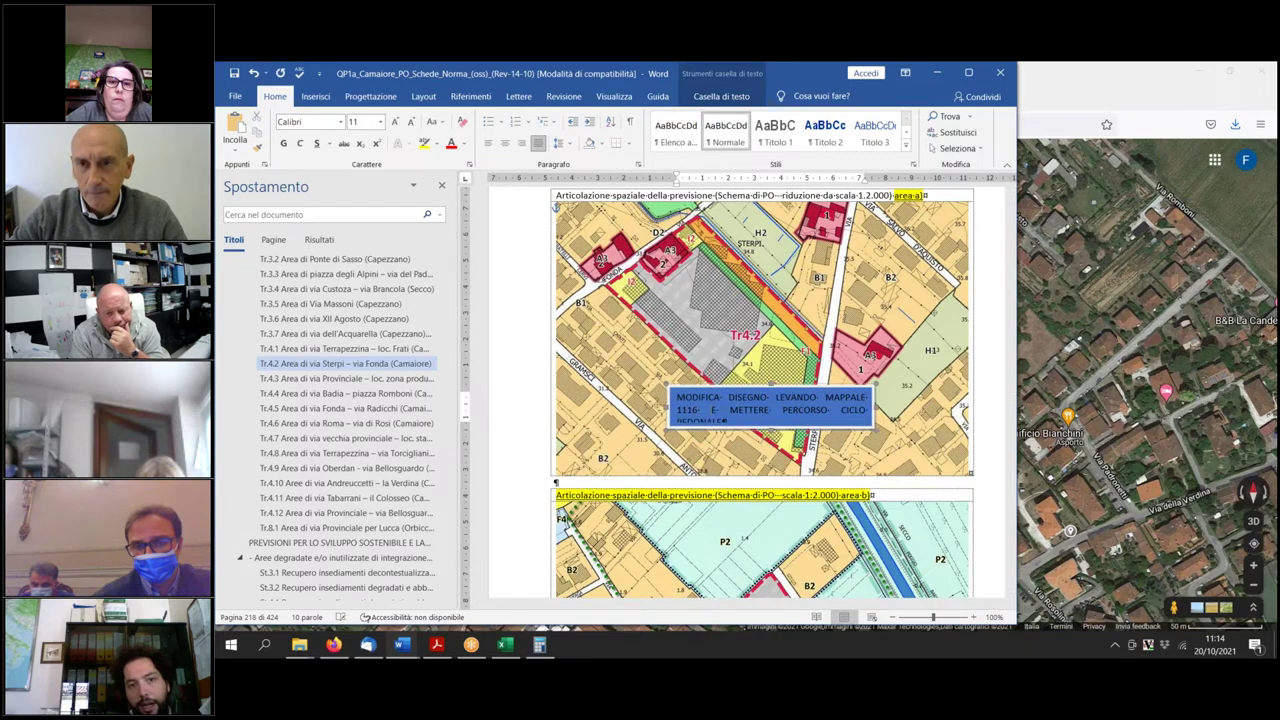
pyautogui.write(' e relativo part')
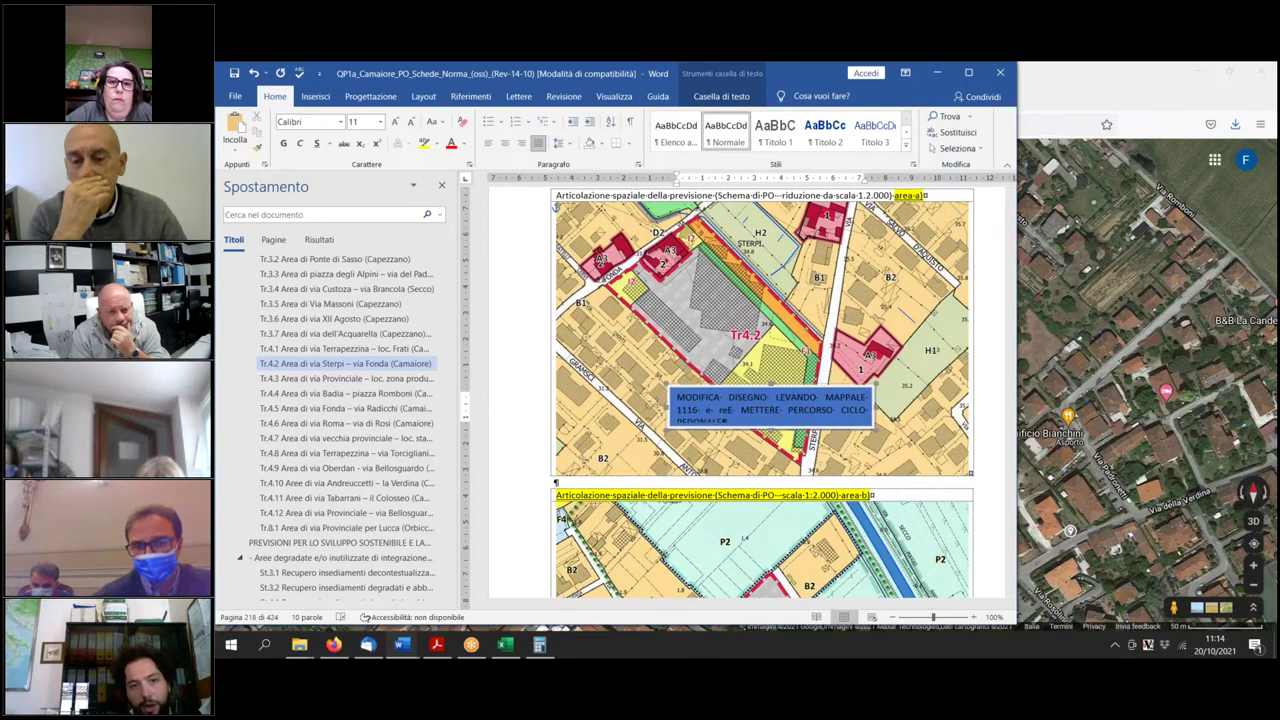
pyautogui.write('heggio E')
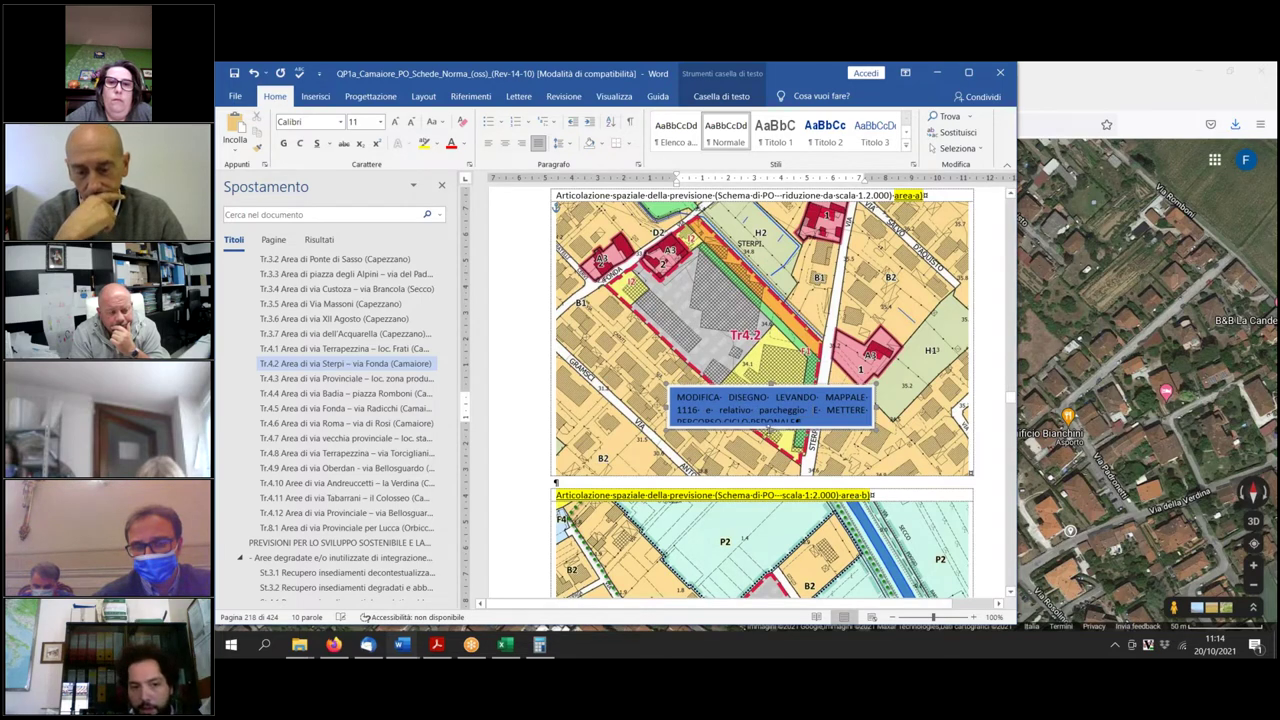
pyautogui.press('Return')
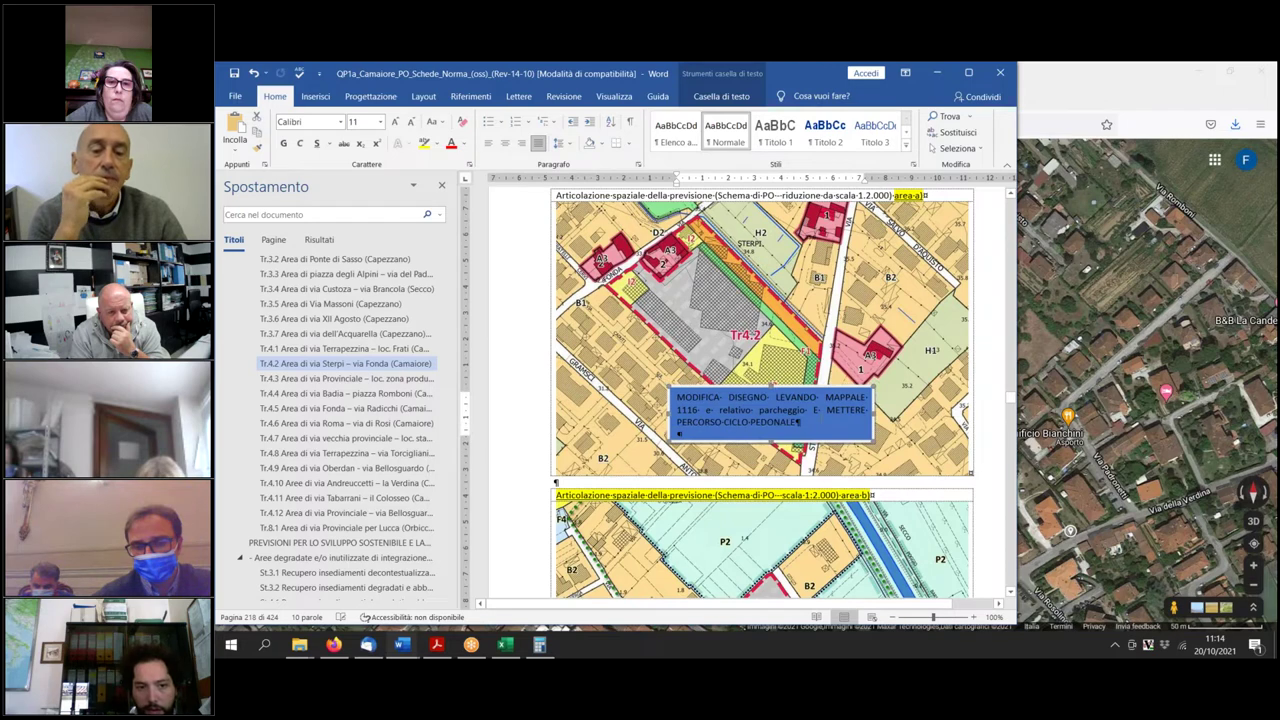
pyautogui.write('al posto della strada')
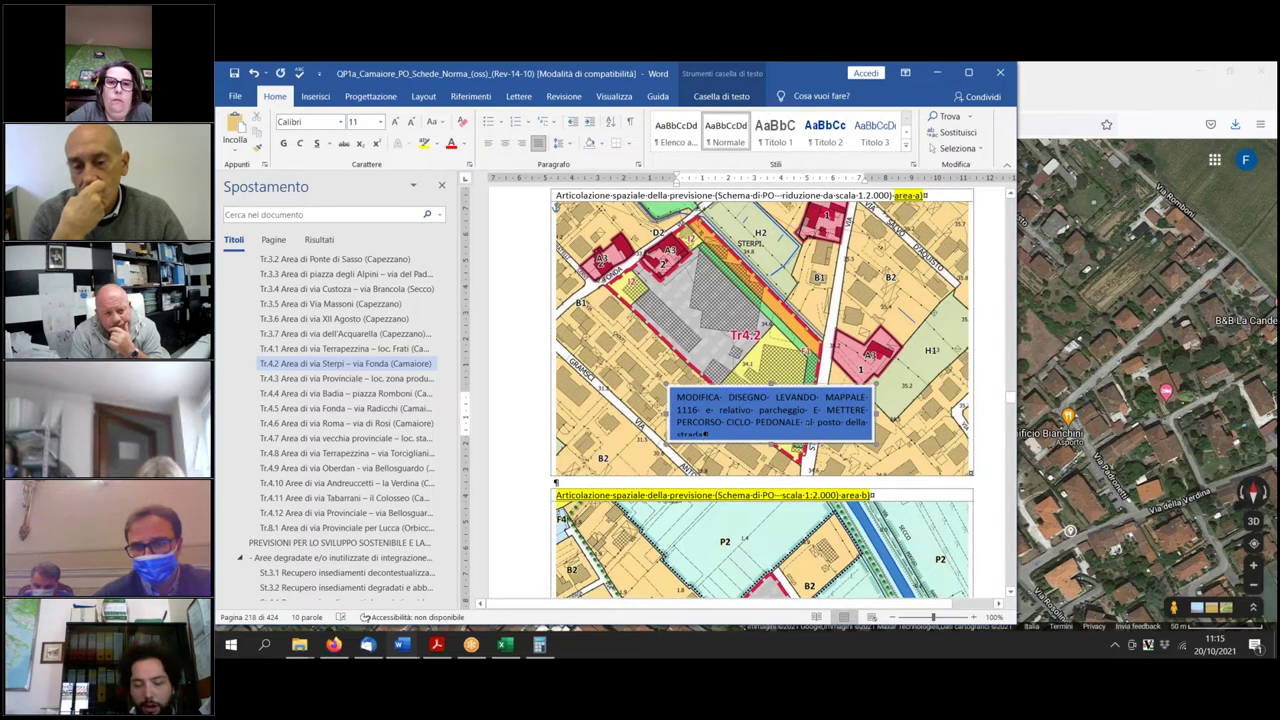
pyautogui.moveTo(771, 441); pyautogui.dragTo(771, 449)
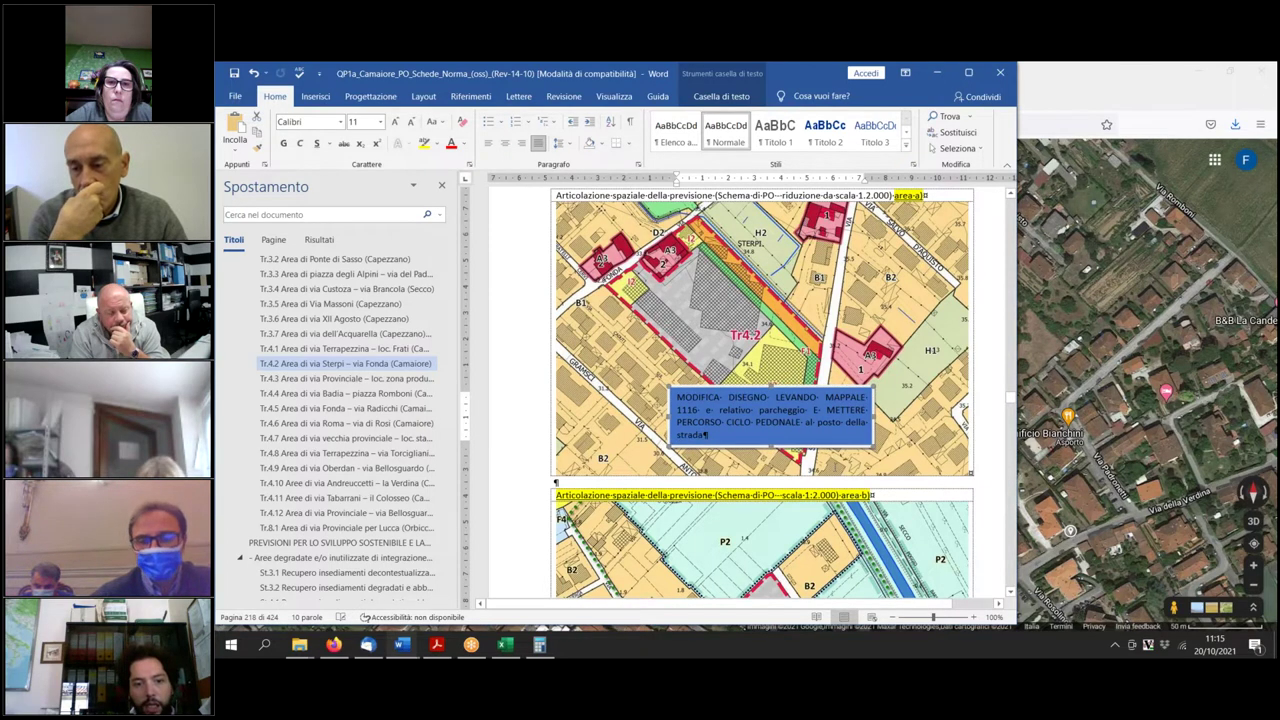
pyautogui.scroll(-1, 763, 392)
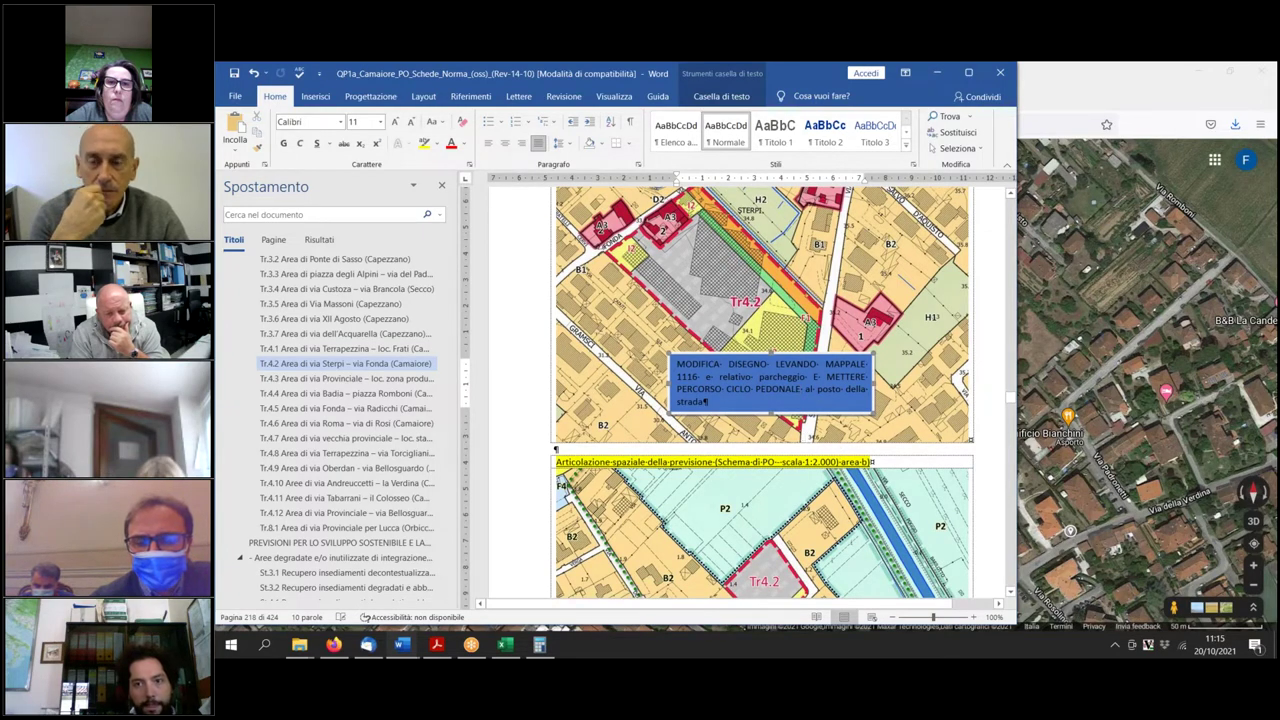
# Select the paragraph beginning 'nel rispetto della disciplina del PS' under the Tr.4.2 Dimensionamento table.
pyautogui.scroll(-10, 804, 435)
pyautogui.scroll(6, 803, 435)
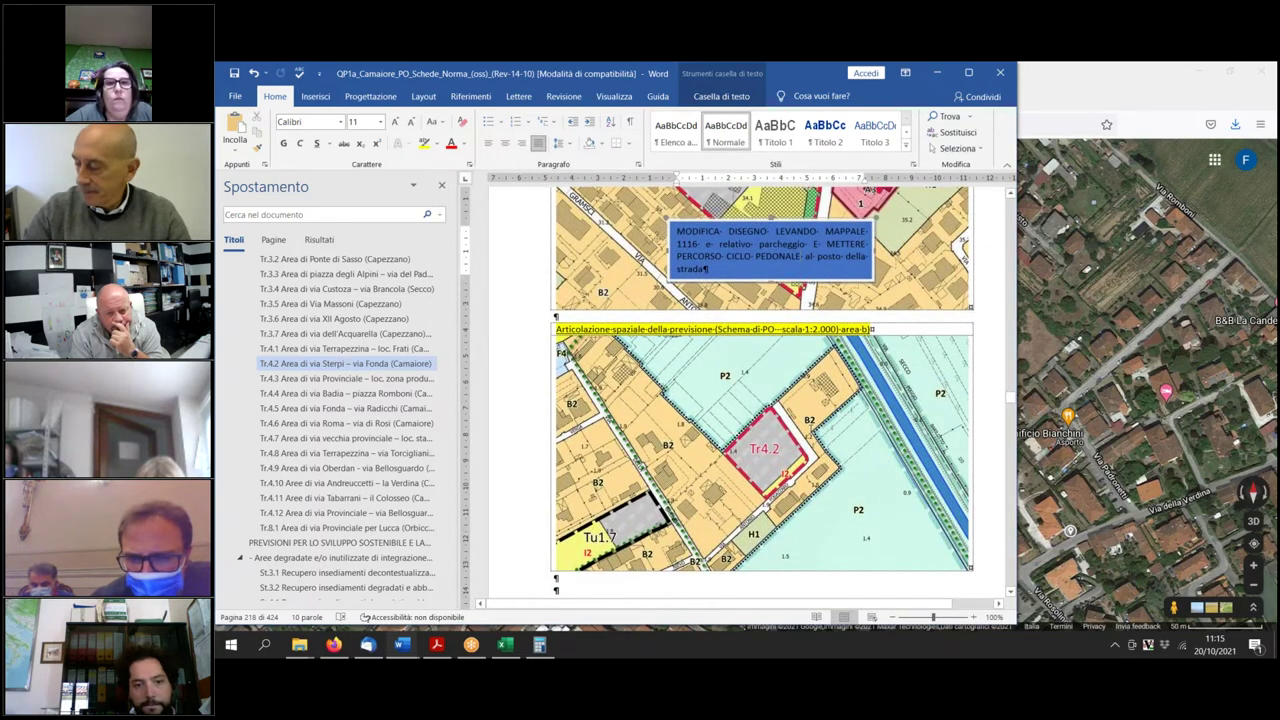
pyautogui.scroll(3, 763, 393)
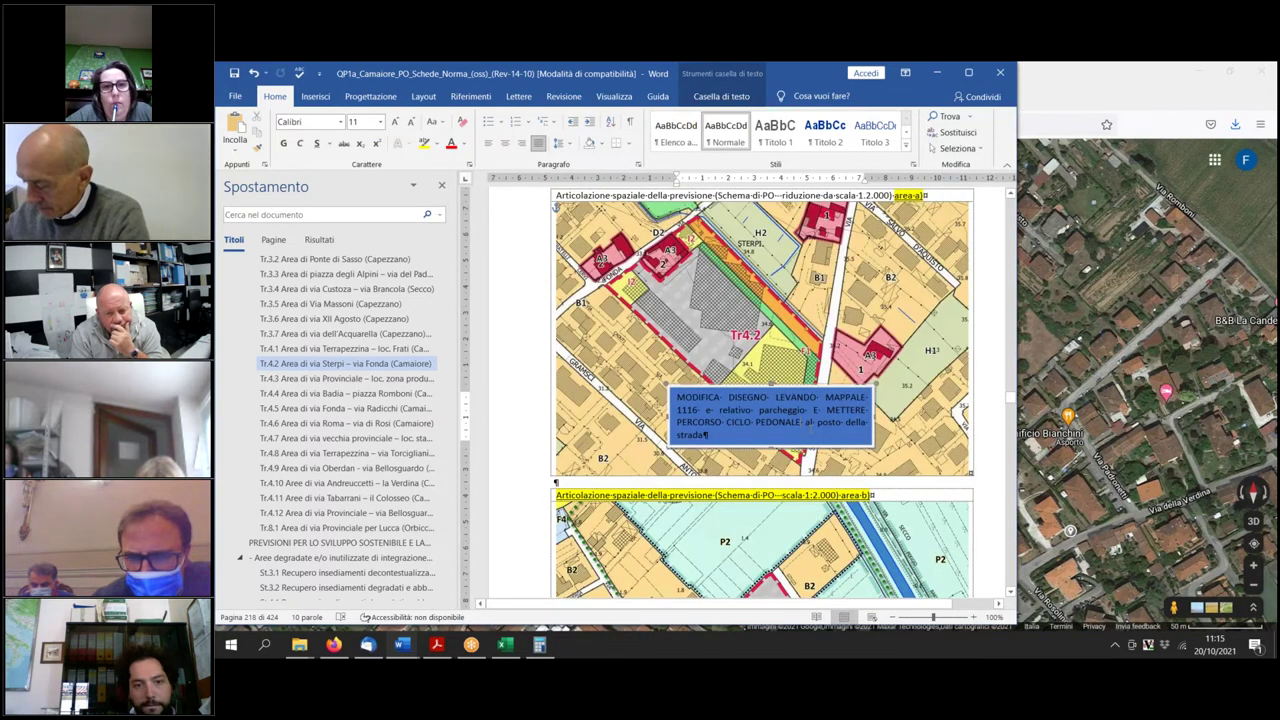
pyautogui.scroll(-8, 763, 393)
pyautogui.scroll(-10, 763, 393)
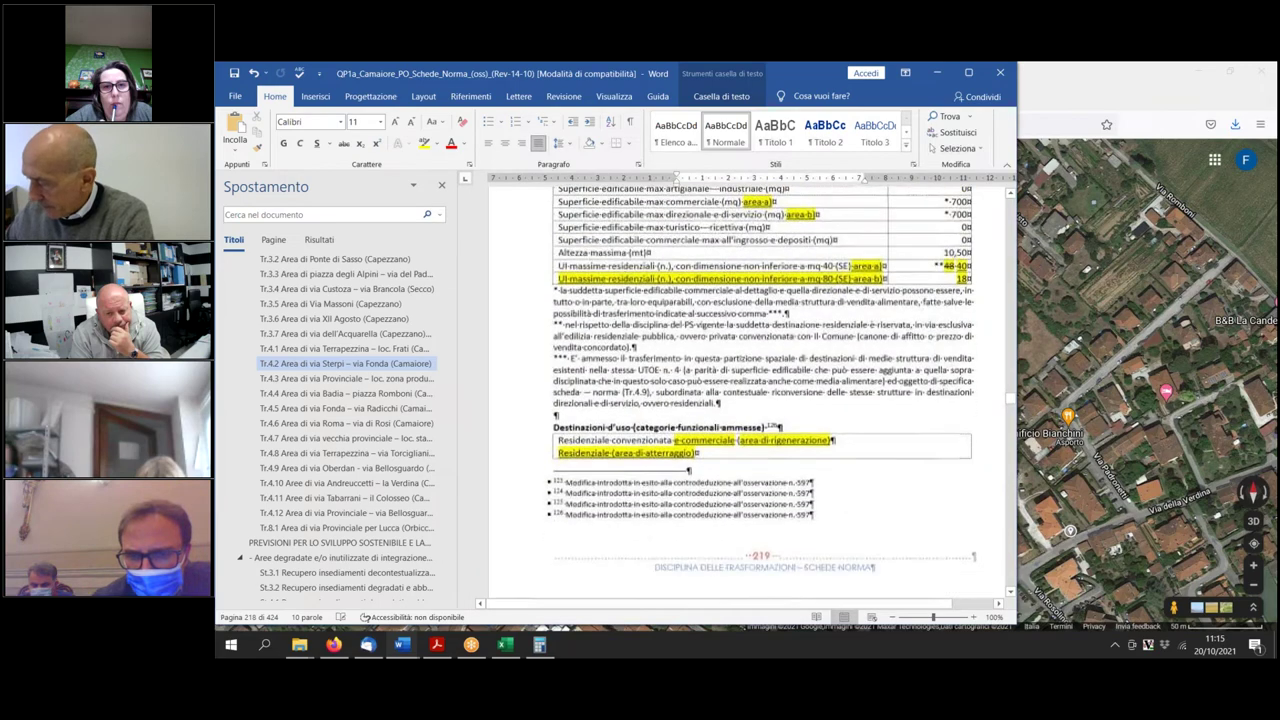
pyautogui.scroll(2, 763, 393)
pyautogui.scroll(-4, 763, 393)
pyautogui.scroll(7, 763, 393)
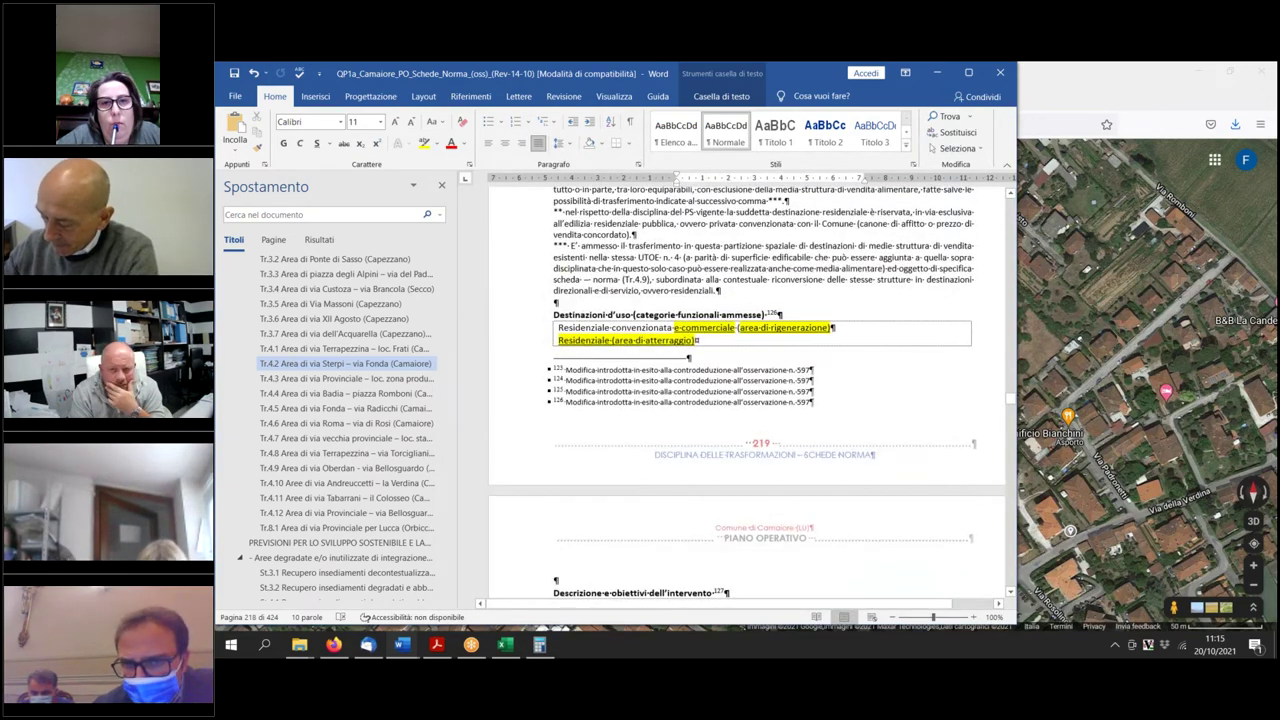
pyautogui.scroll(3, 763, 393)
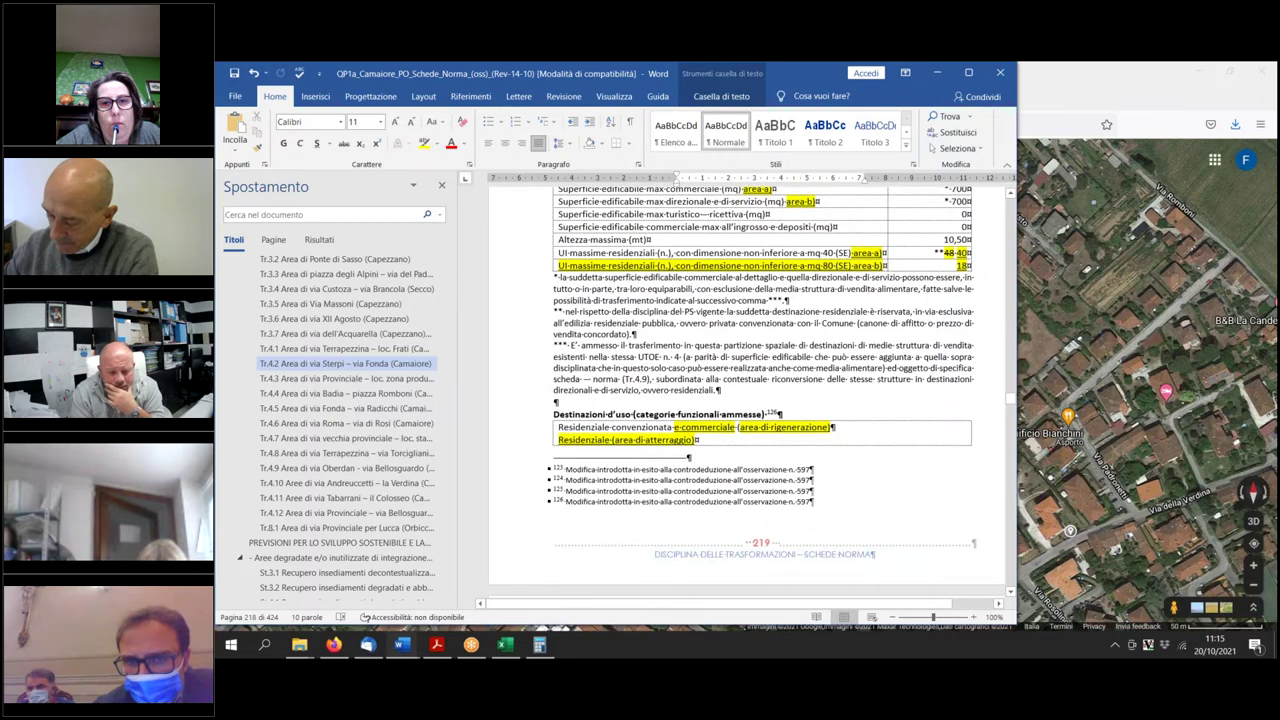
pyautogui.scroll(3, 648, 413)
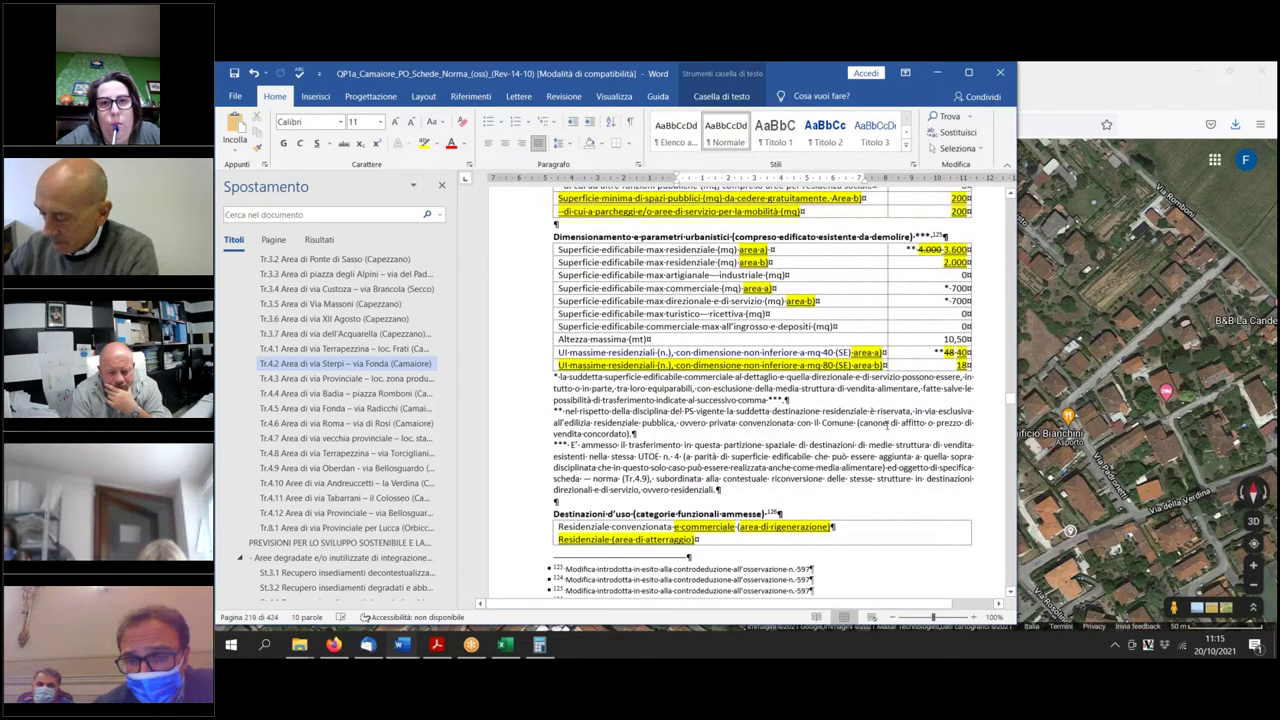
pyautogui.moveTo(566, 410); pyautogui.dragTo(636, 433)
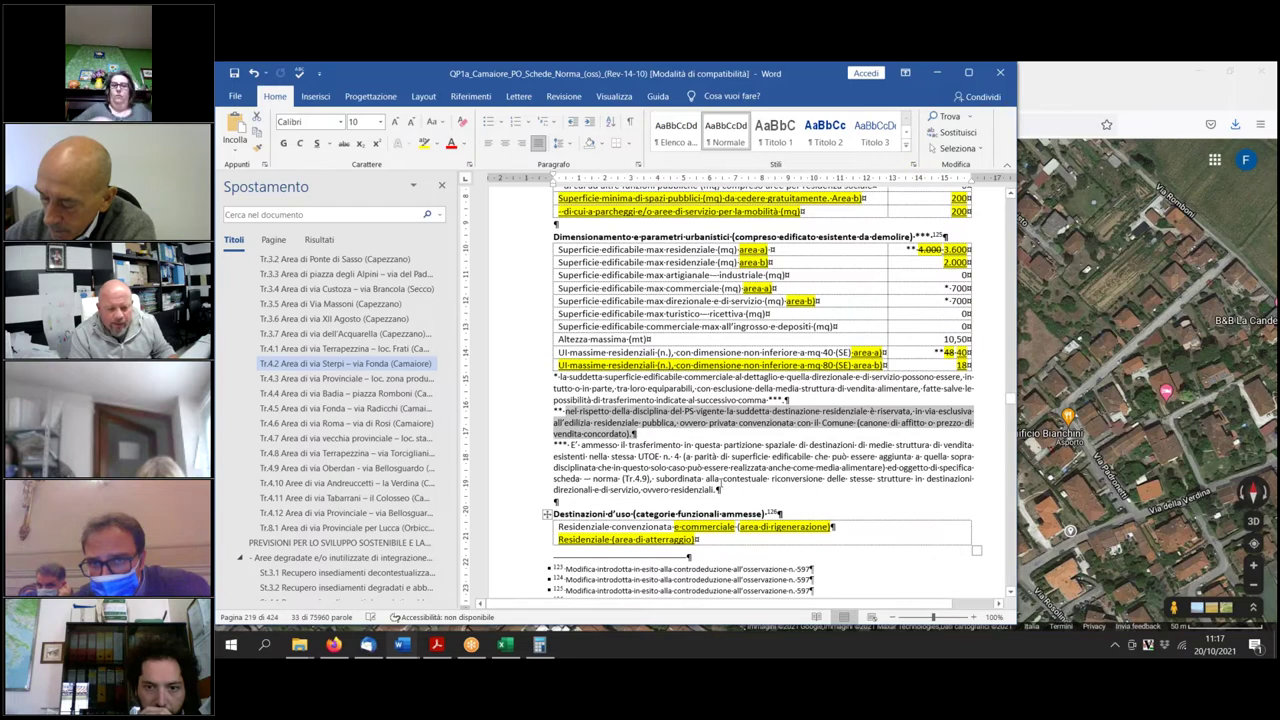
pyautogui.scroll(5, 752, 522)
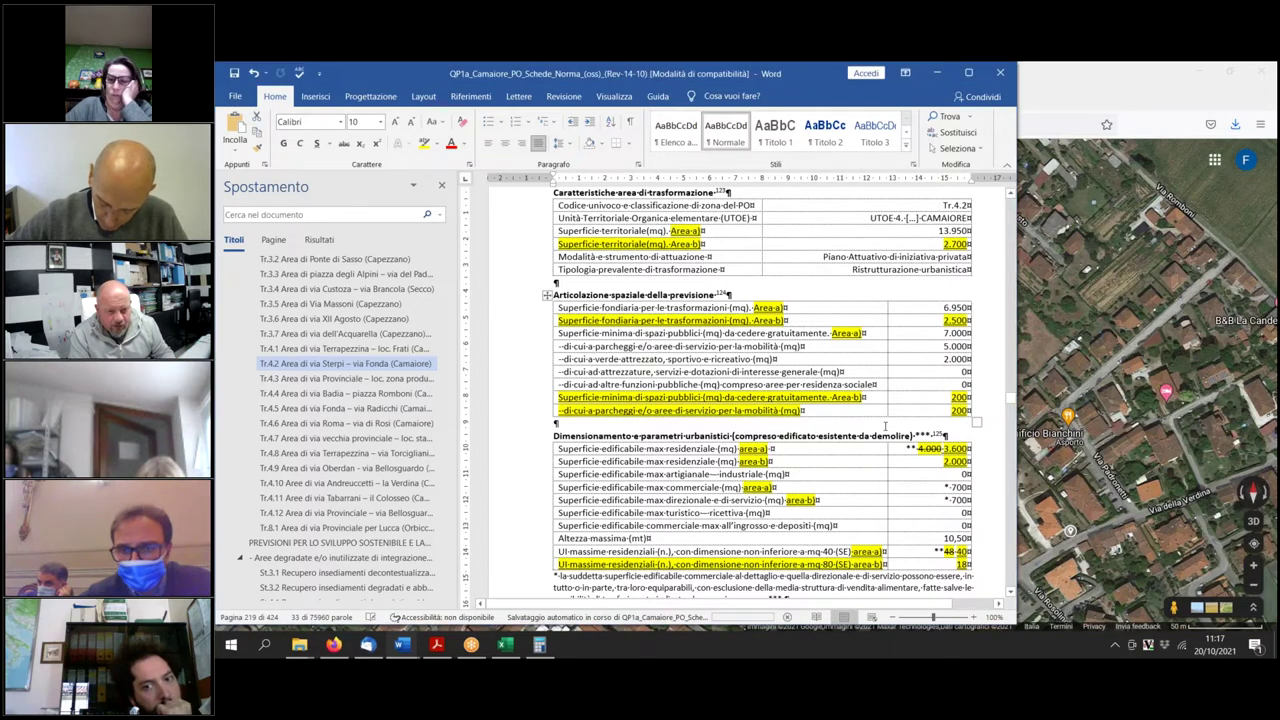
pyautogui.scroll(-2, 884, 425)
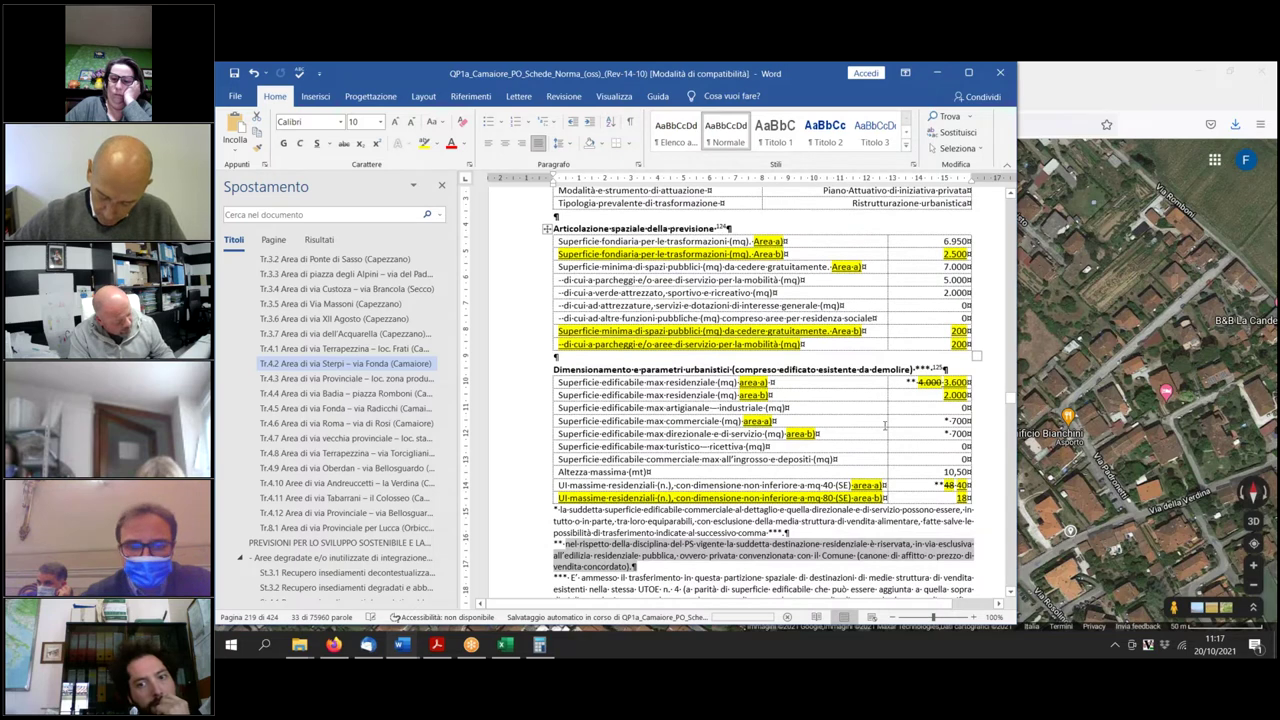
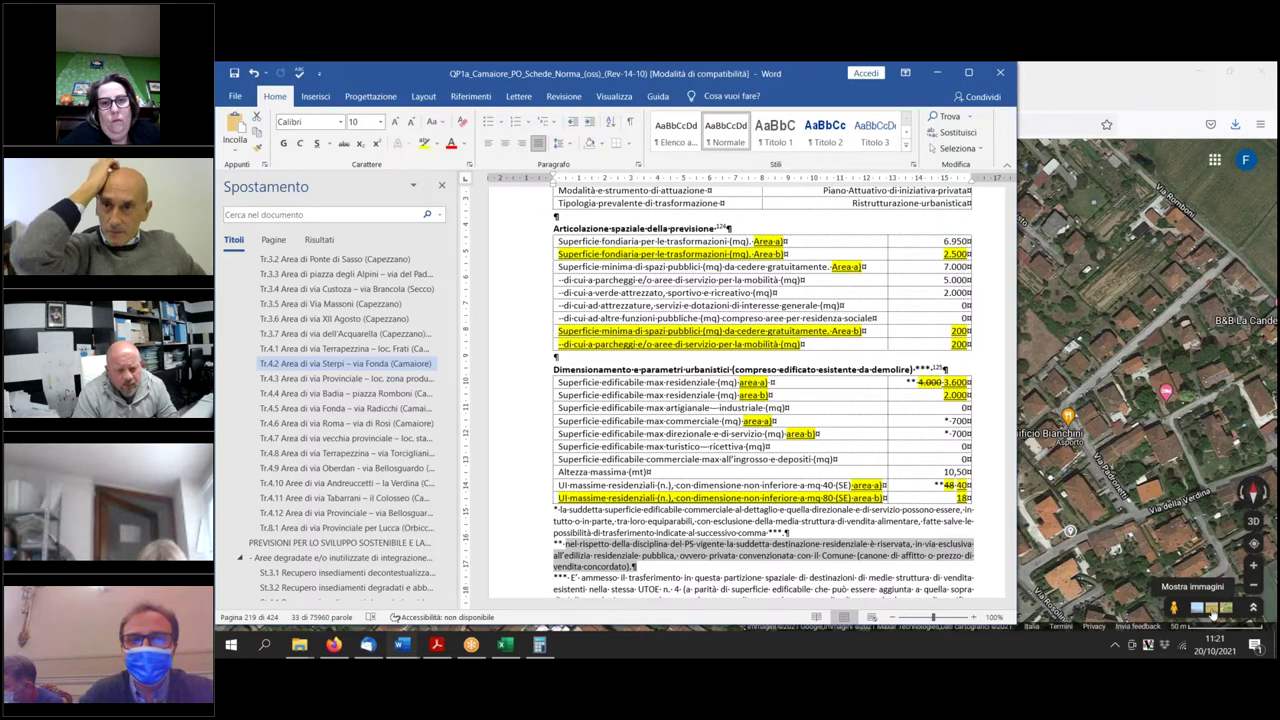
# Scroll down the sheet to the Destinazioni d'uso table listing regeneration and landing-area uses.
pyautogui.click(1214, 291)
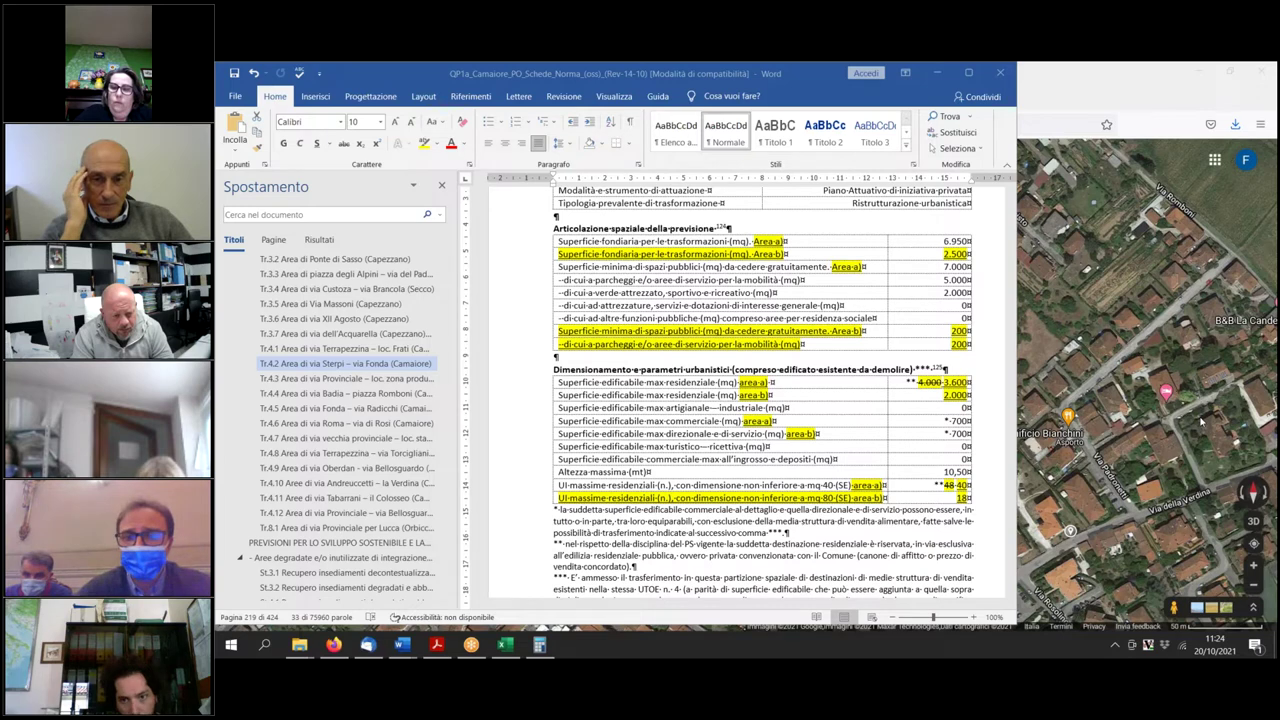
pyautogui.scroll(-1, 888, 556)
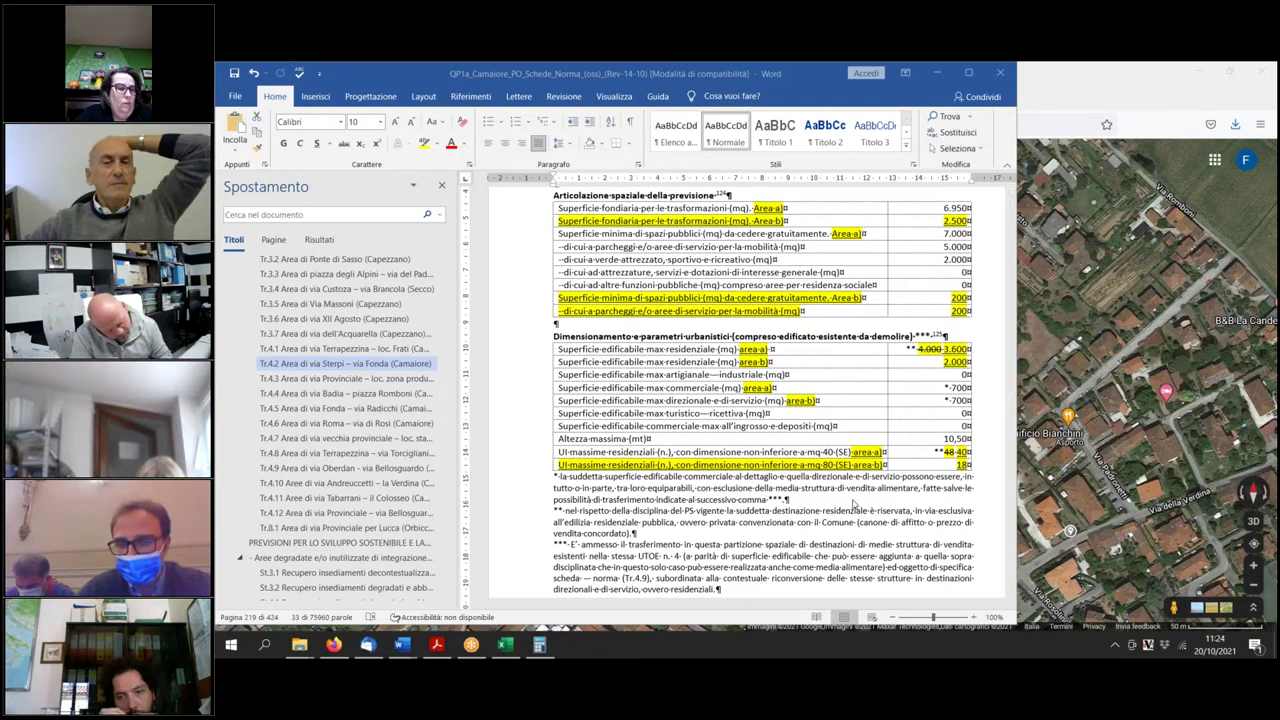
pyautogui.scroll(-2, 779, 513)
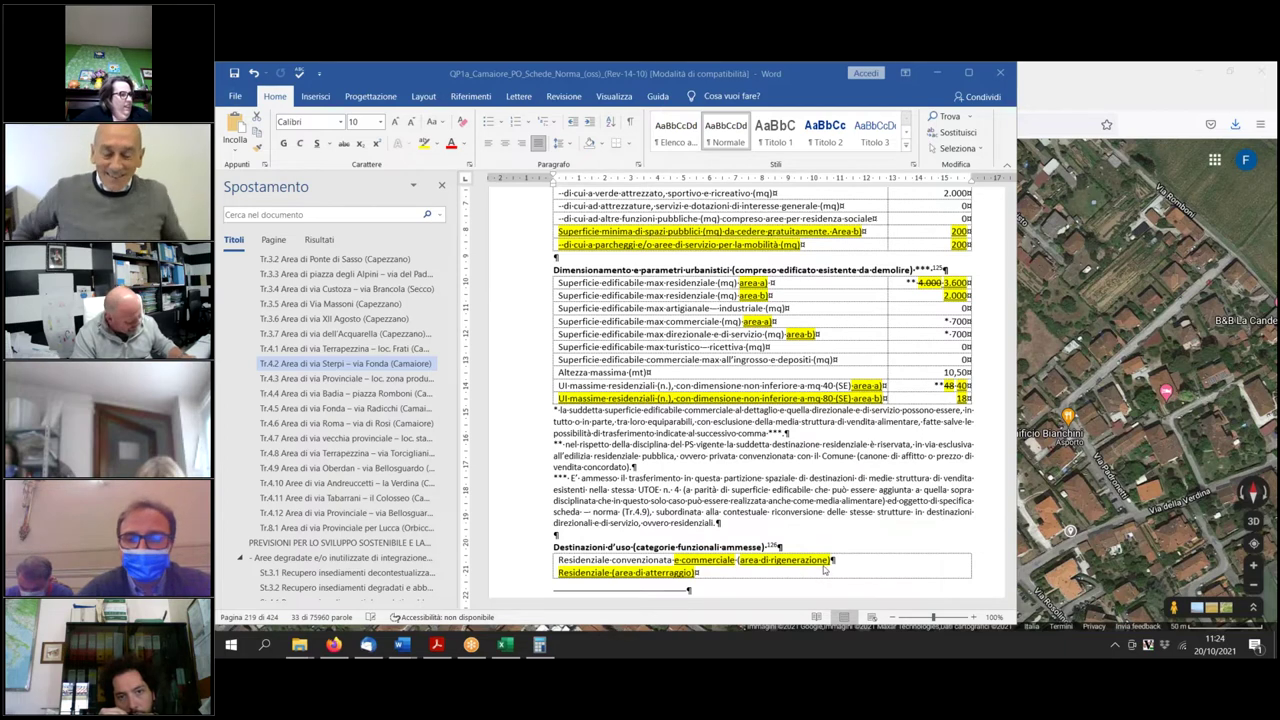
# Label the regeneration use 'area a)' and the landing-area residential use 'area b)' in the table.
pyautogui.tripleClick(829, 562)
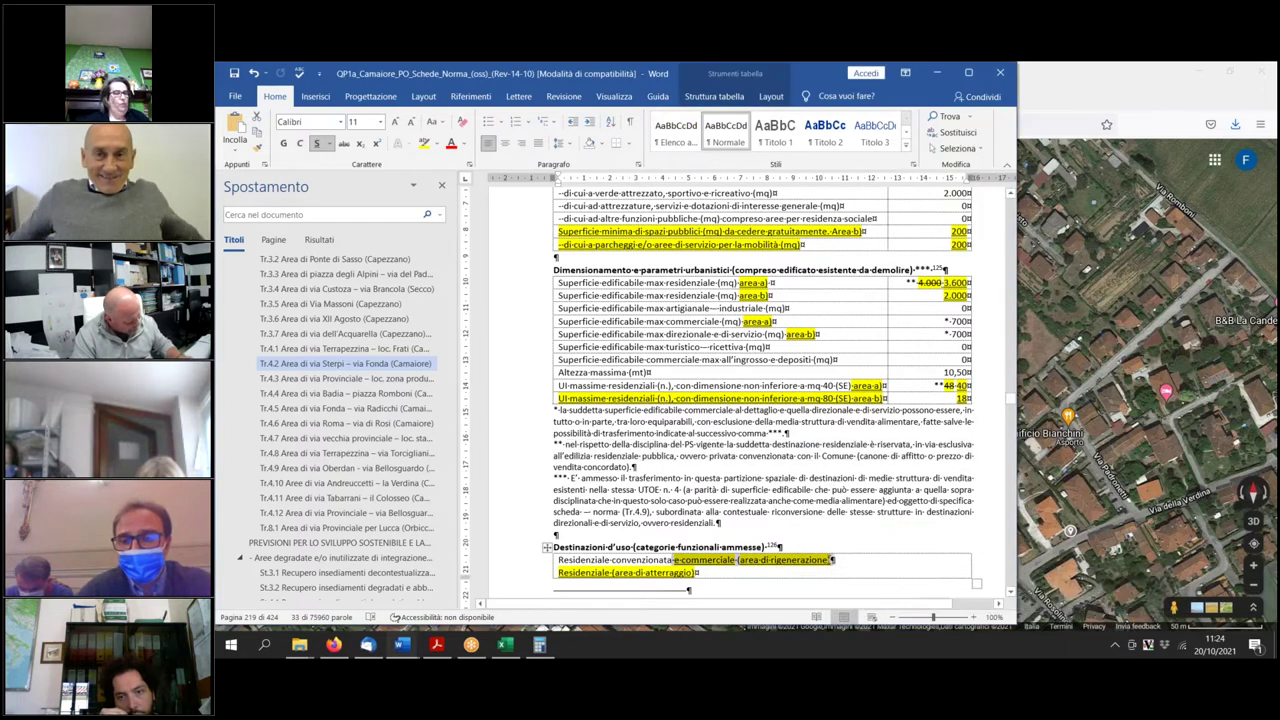
pyautogui.click(764, 561)
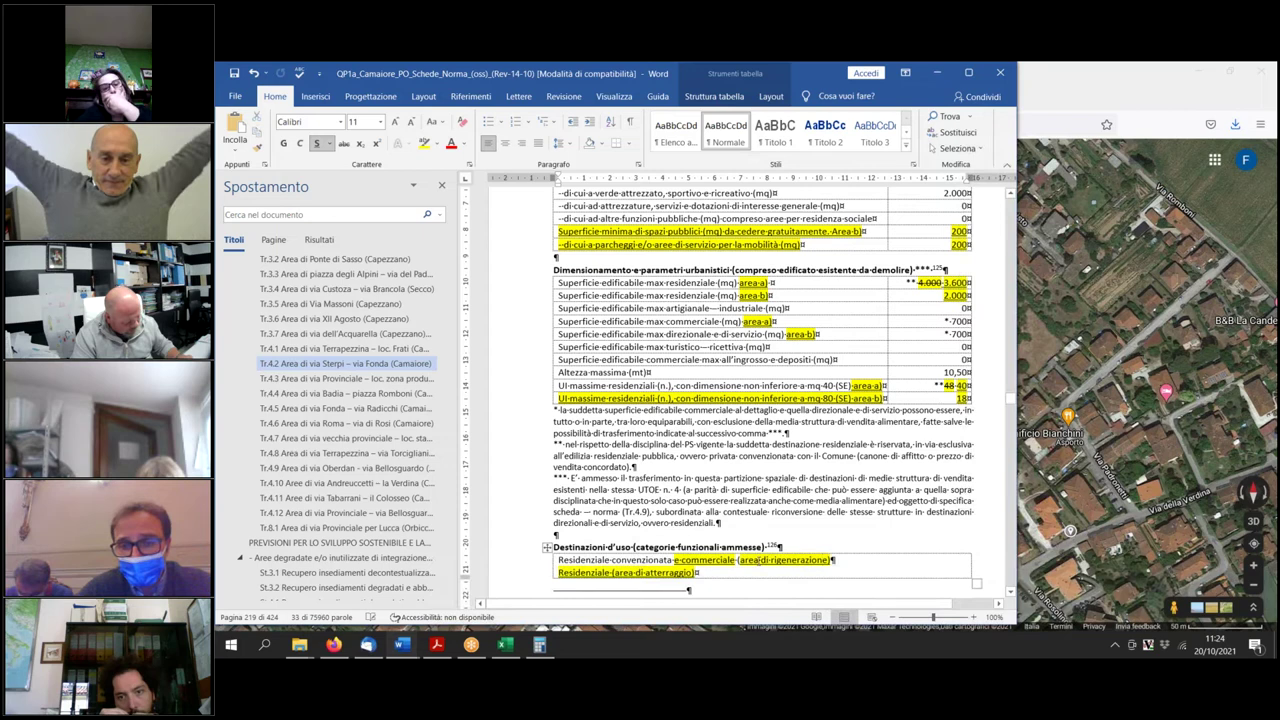
pyautogui.write('a)')
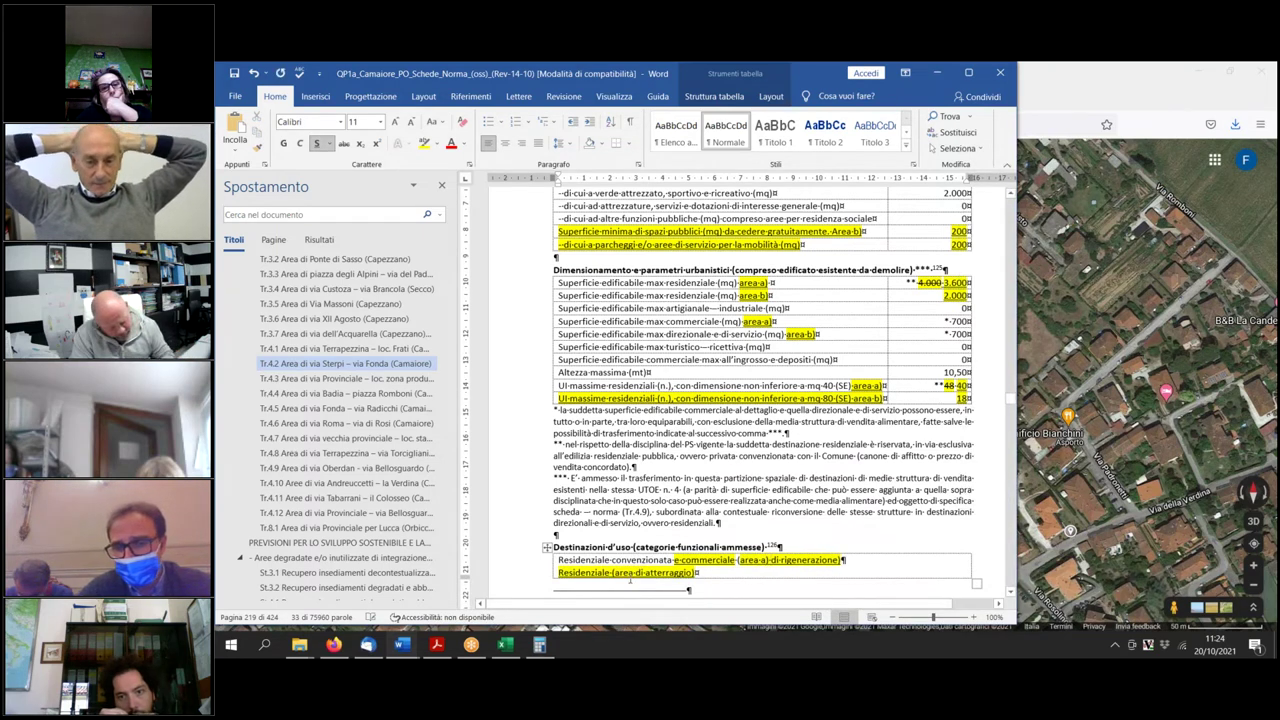
pyautogui.click(638, 573)
pyautogui.write('b)')
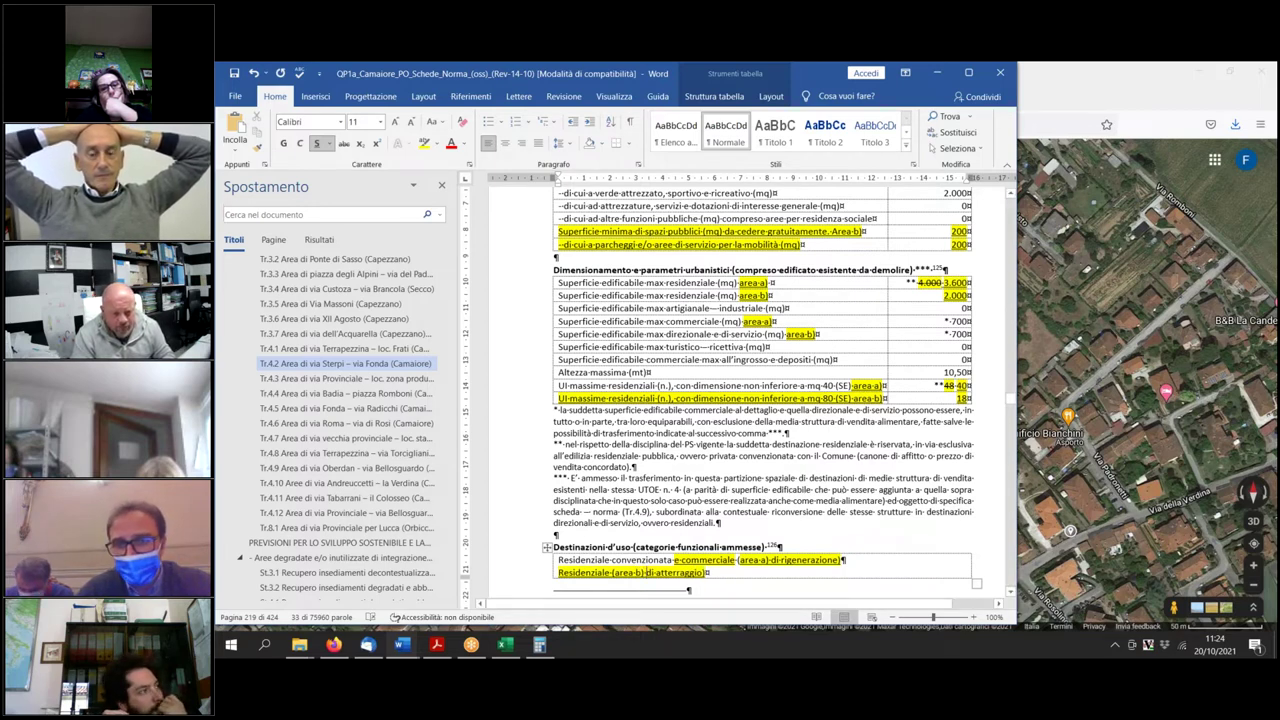
pyautogui.click(832, 494)
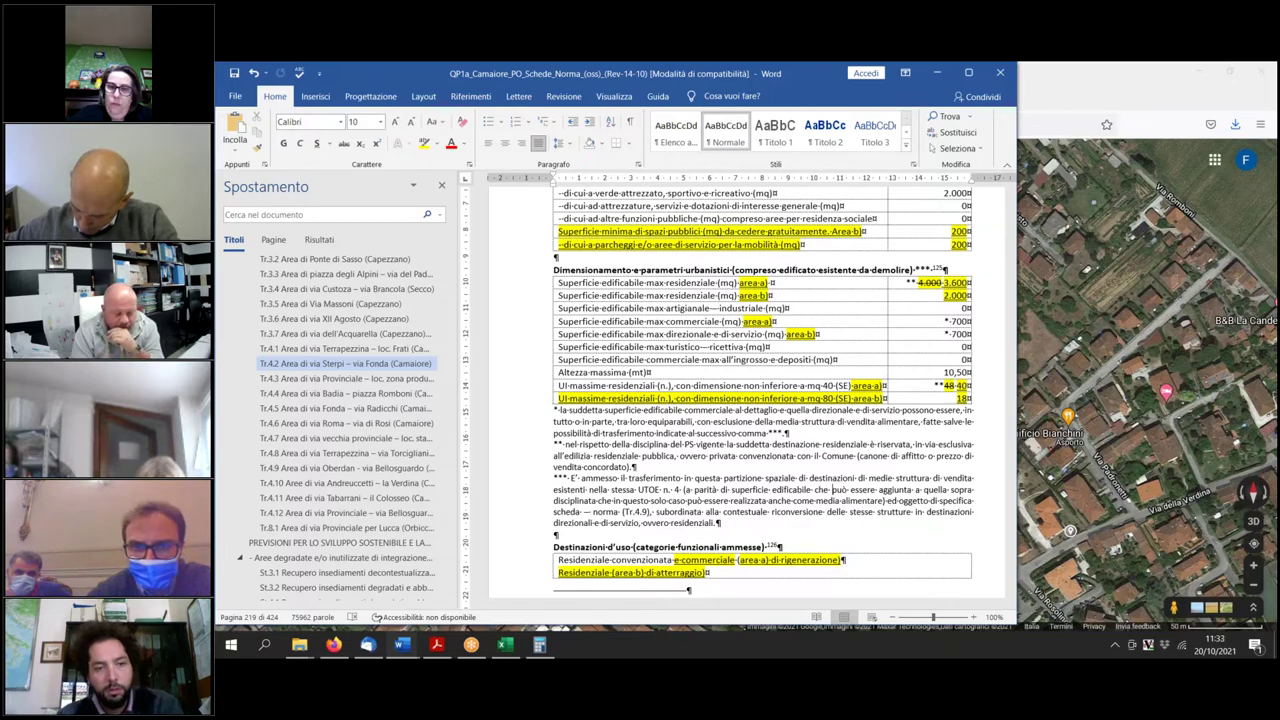
# In the Prescrizioni normative text, add 'nale' to complete 'ciclo—pedonale'.
pyautogui.scroll(5, 760, 400)
pyautogui.scroll(-5, 760, 400)
pyautogui.scroll(-12, 832, 483)
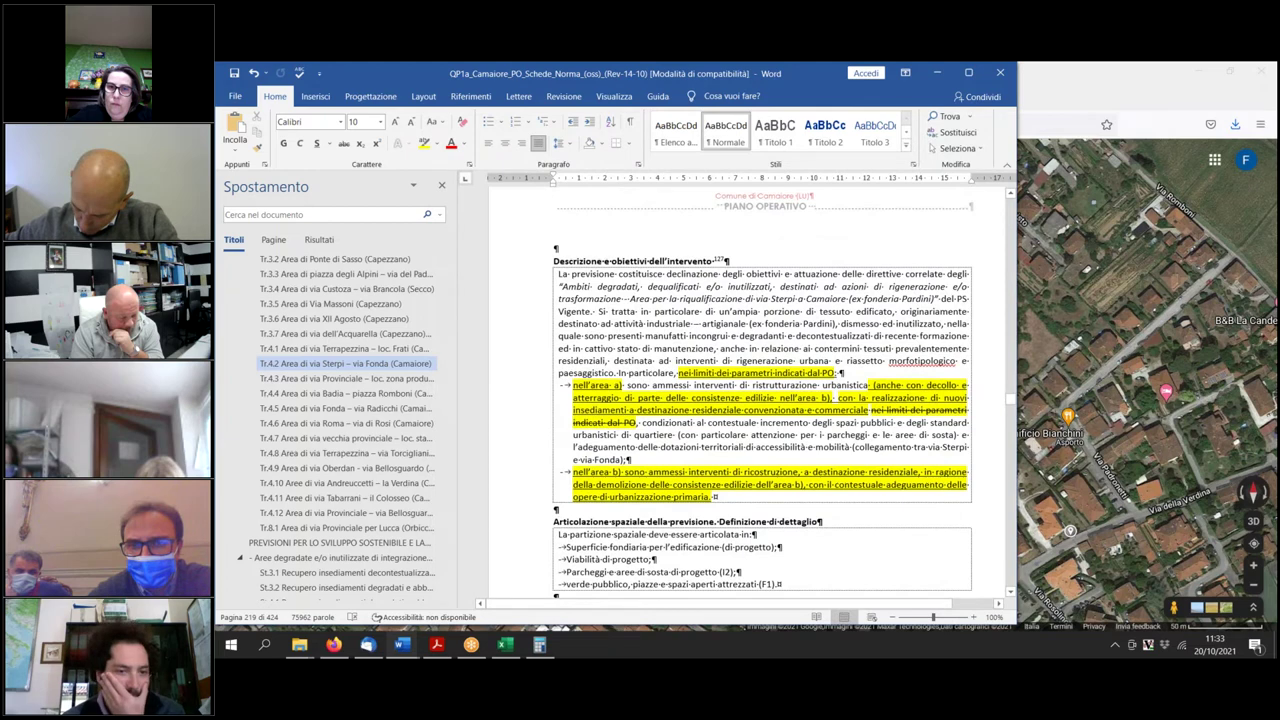
pyautogui.scroll(-4, 633, 503)
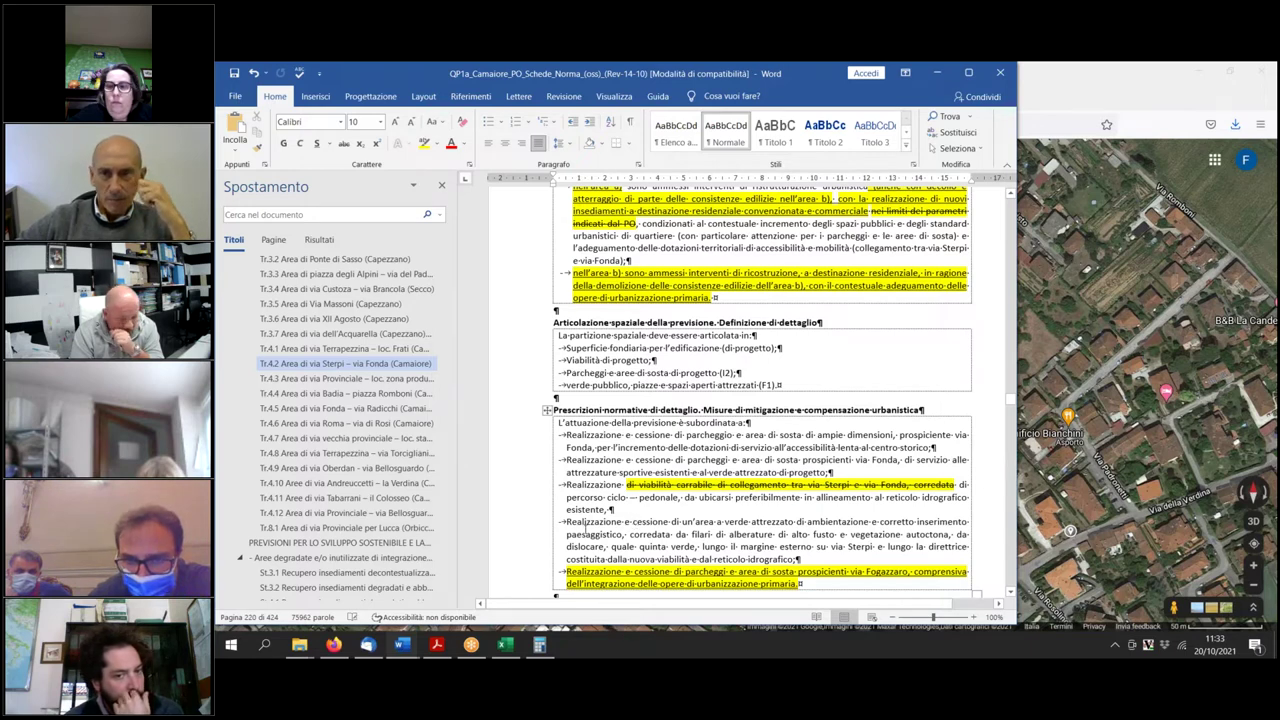
pyautogui.click(679, 534)
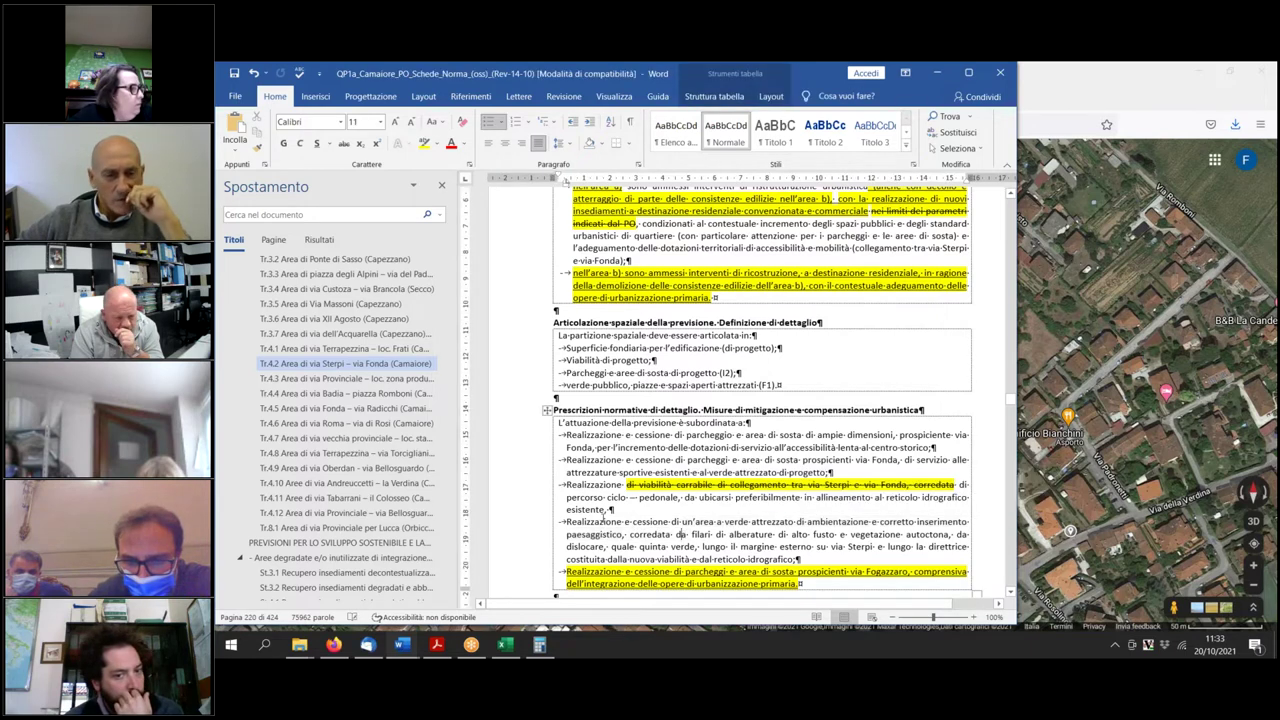
pyautogui.moveTo(567, 509); pyautogui.dragTo(669, 521)
pyautogui.click(668, 535)
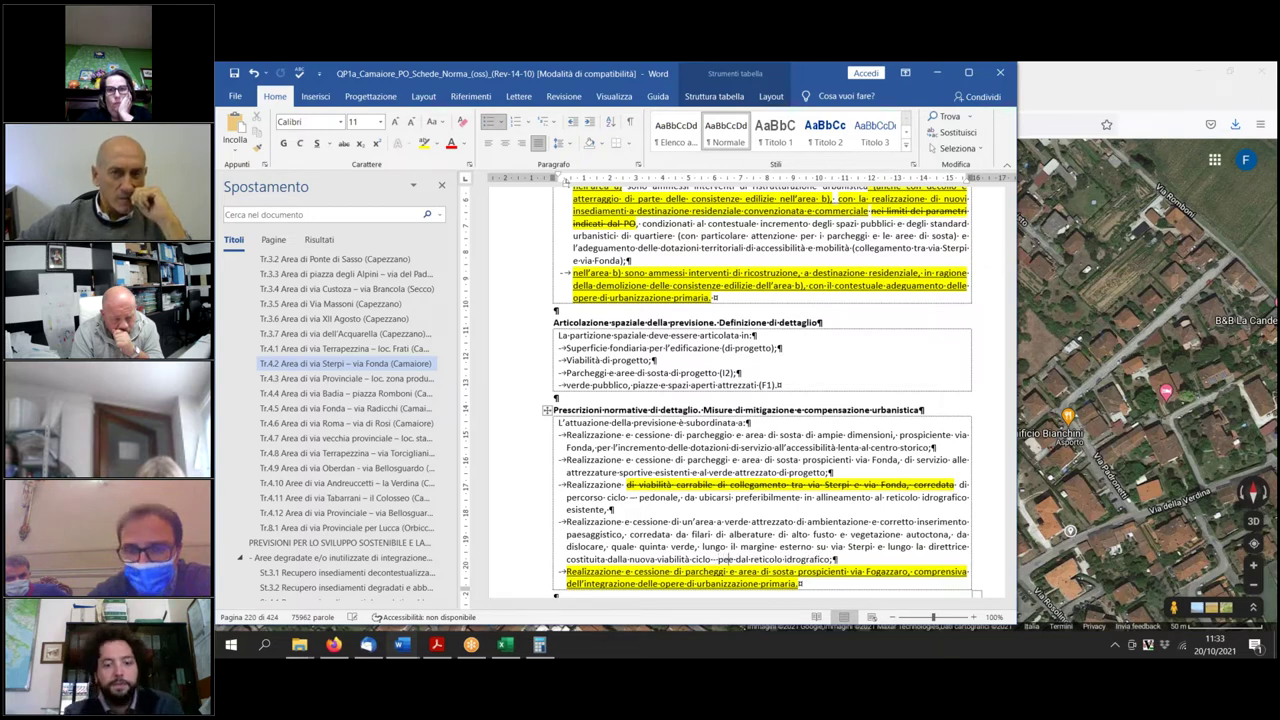
pyautogui.write('nale e')
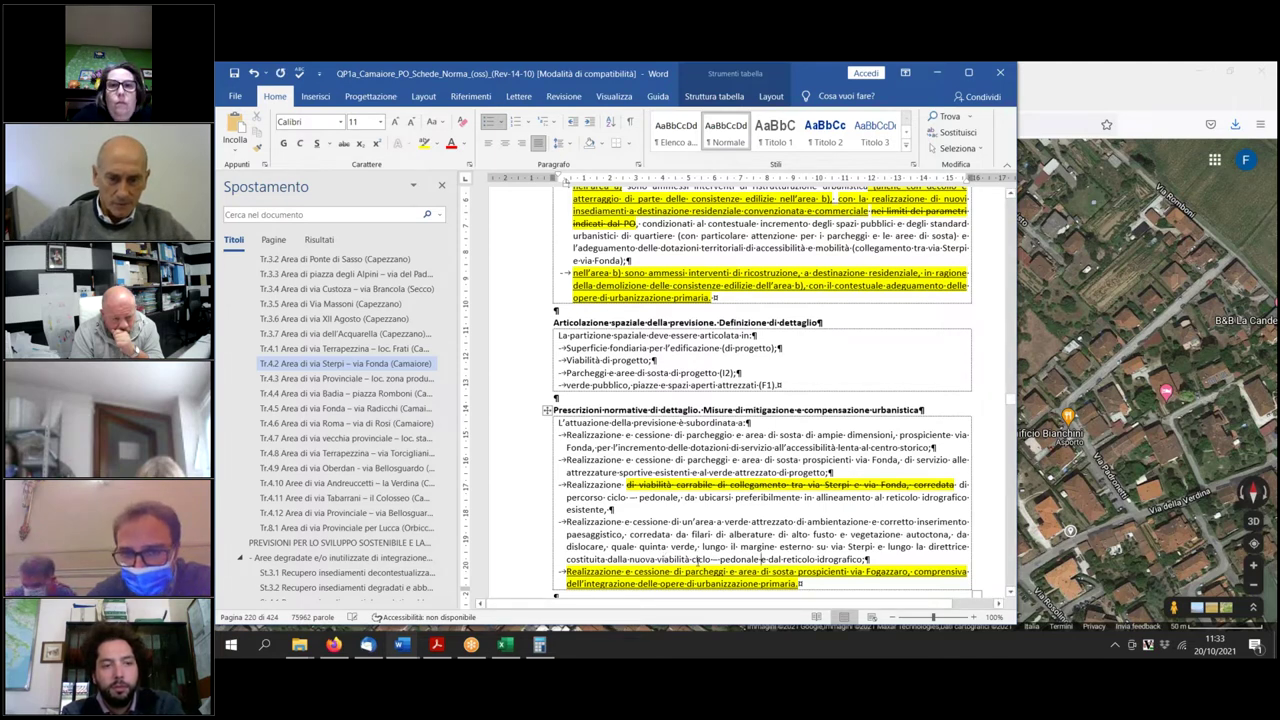
# Highlight 'ciclo—pedonale' and 'di ambientazione e corretto inserimento paesaggistico' in yellow.
pyautogui.moveTo(692, 559); pyautogui.dragTo(760, 559)
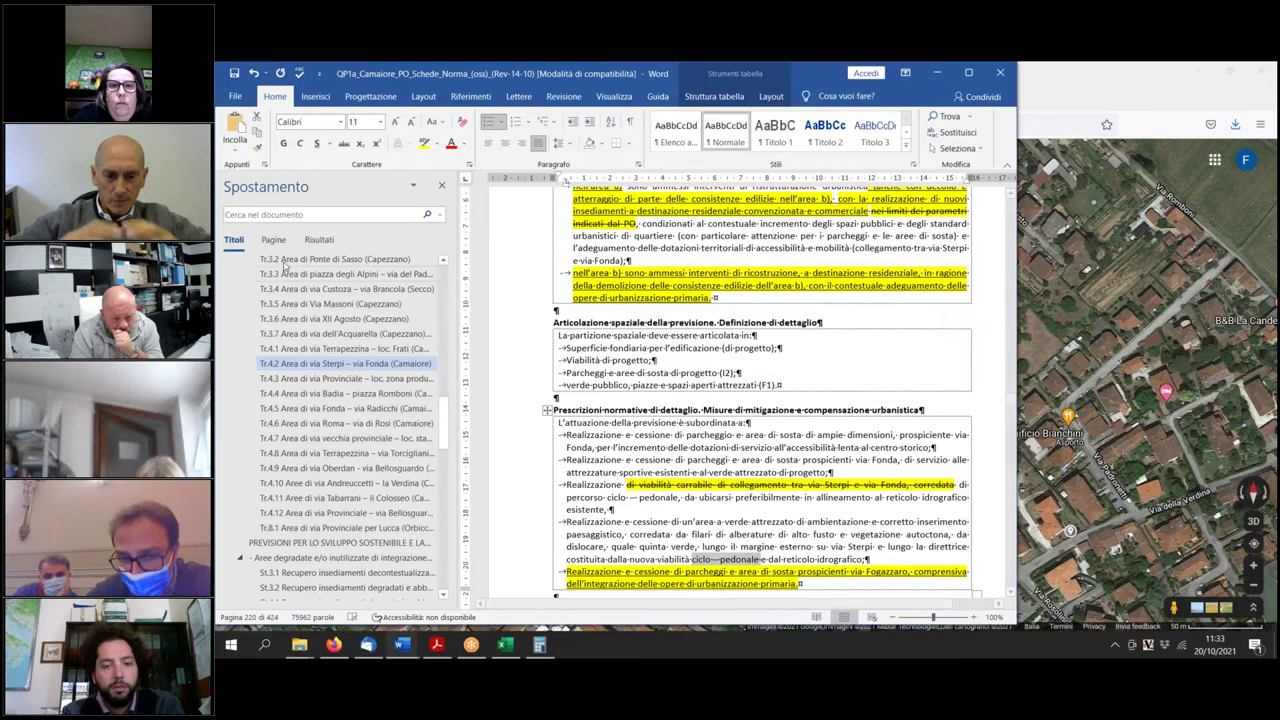
pyautogui.click(423, 143)
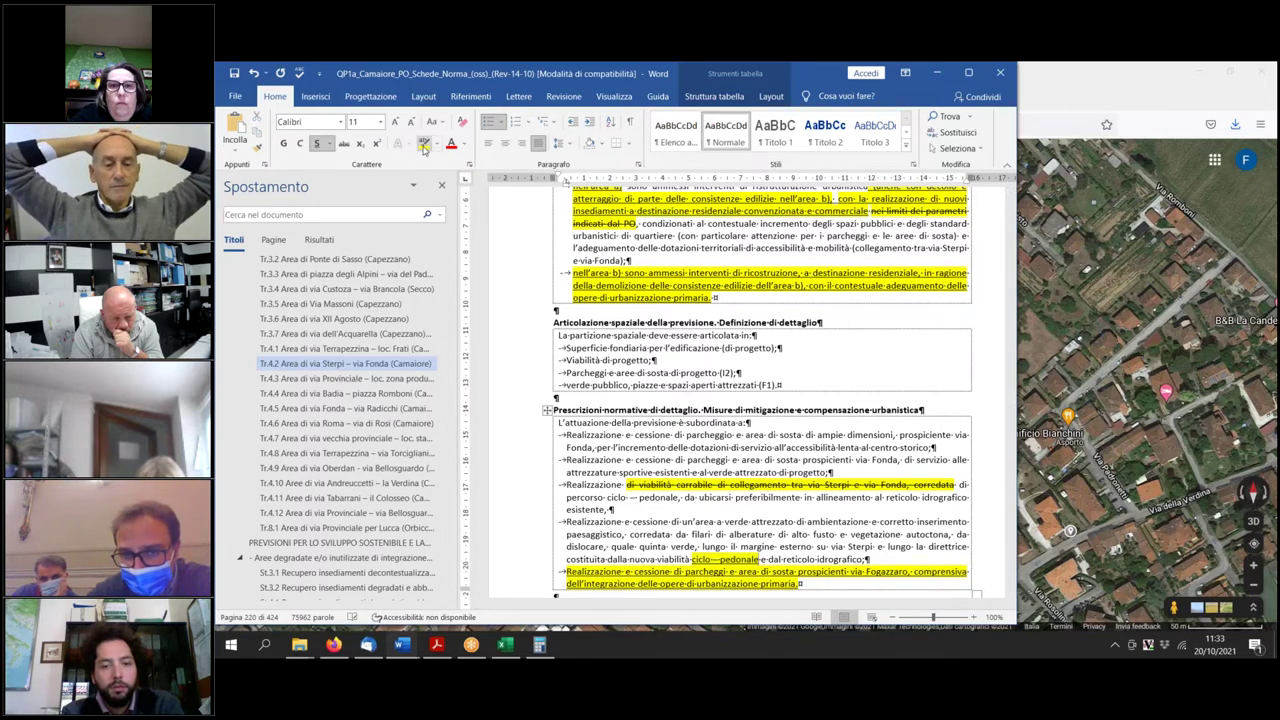
pyautogui.moveTo(807, 521); pyautogui.dragTo(621, 538)
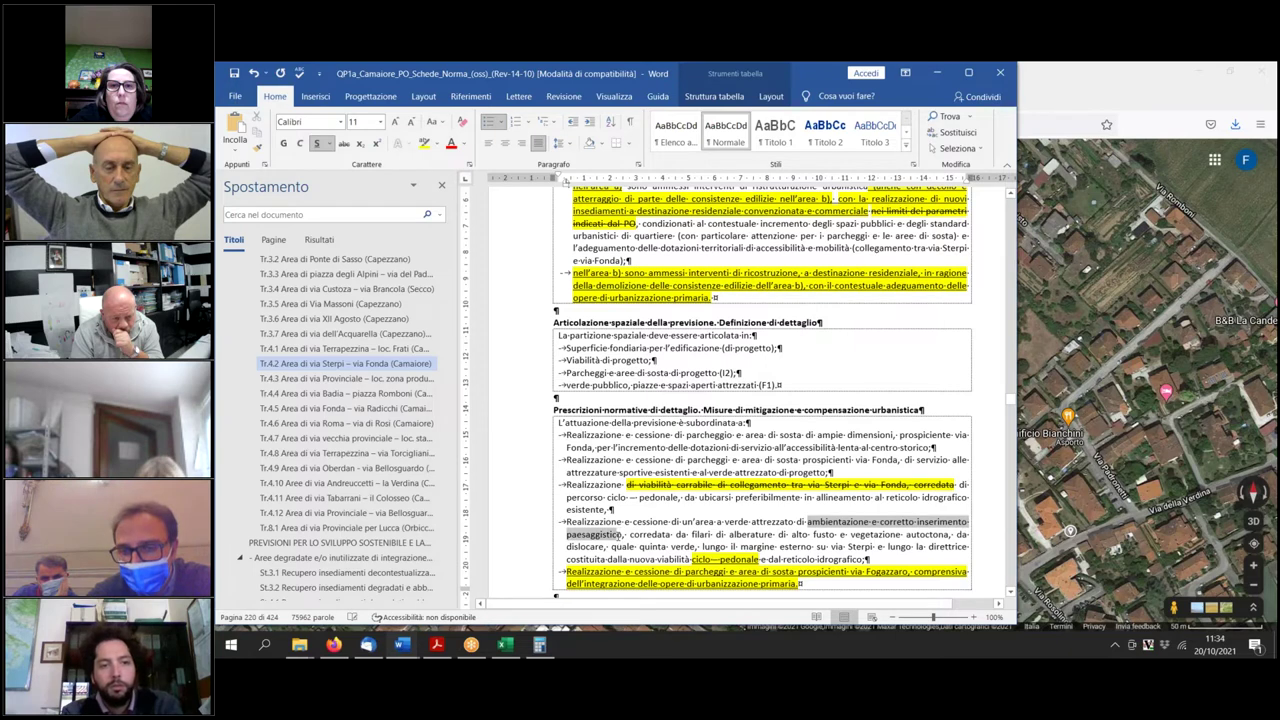
pyautogui.click(797, 521)
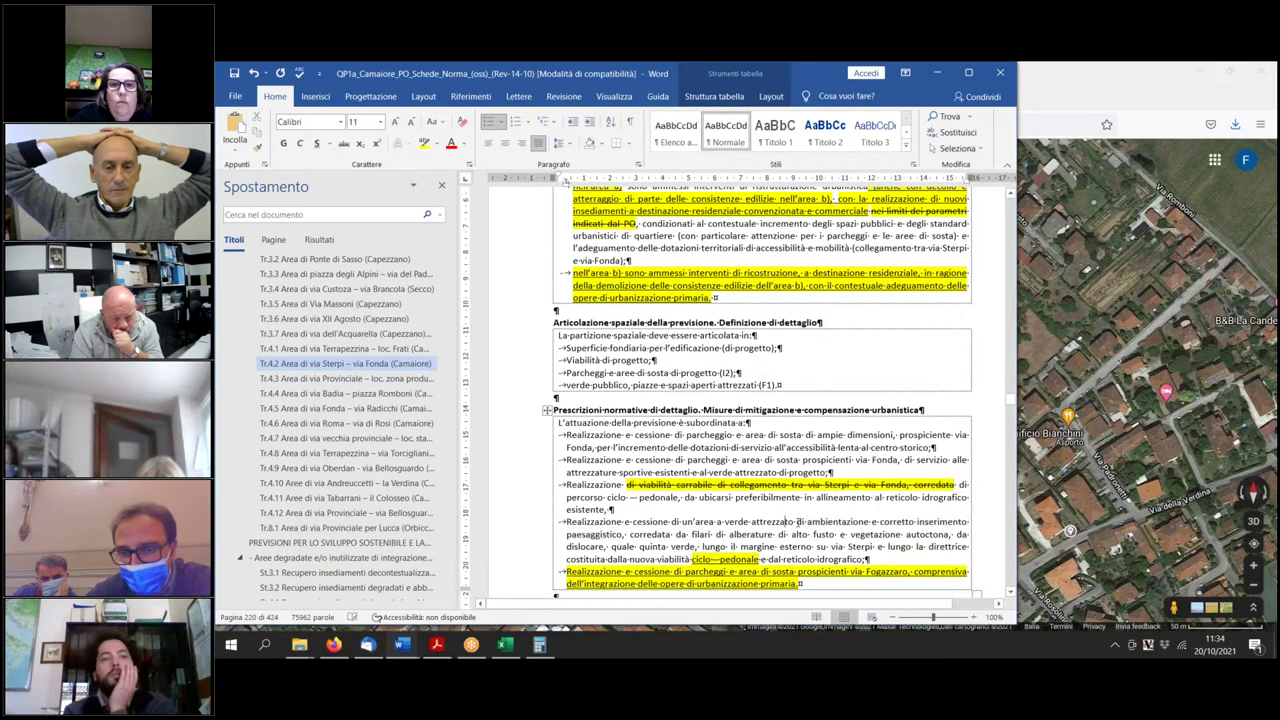
pyautogui.moveTo(797, 521); pyautogui.dragTo(621, 538)
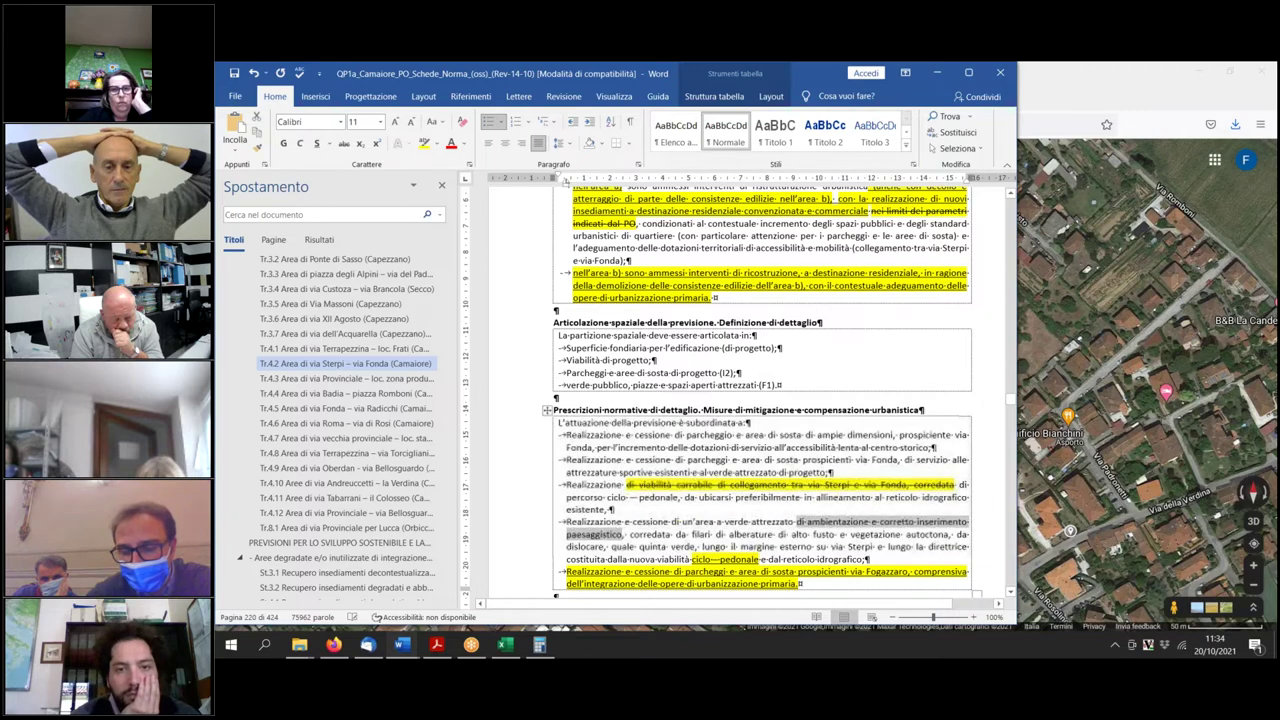
pyautogui.click(424, 143)
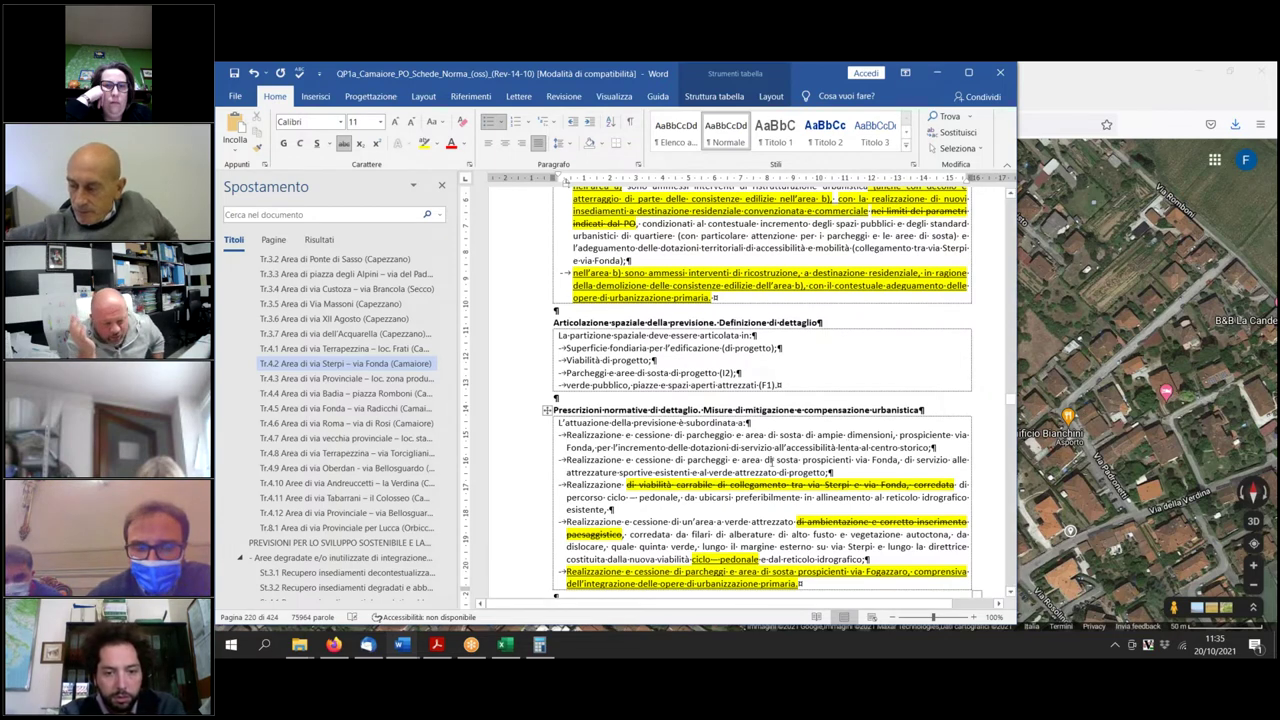
# Add 'adeguatamente arredt e cooredato di spazi a verde di pertienza' after pedonale, underlined and highlighted yellow.
pyautogui.click(680, 497)
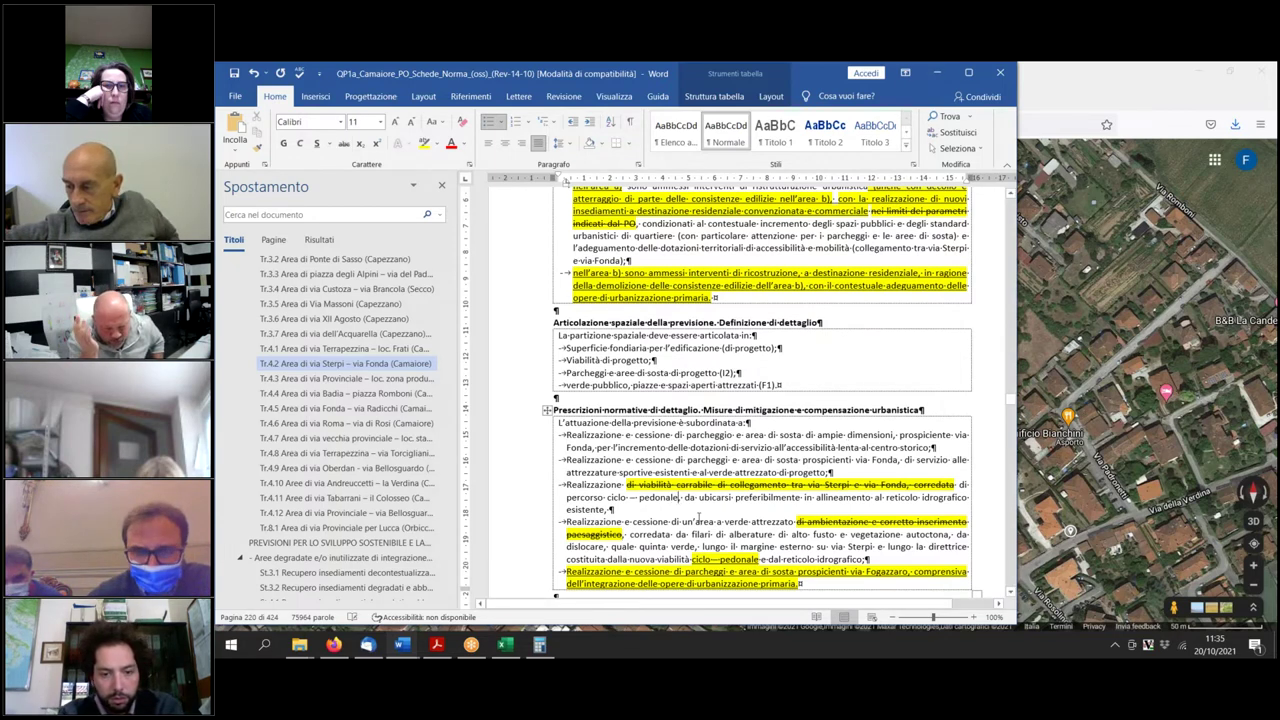
pyautogui.write('adegua')
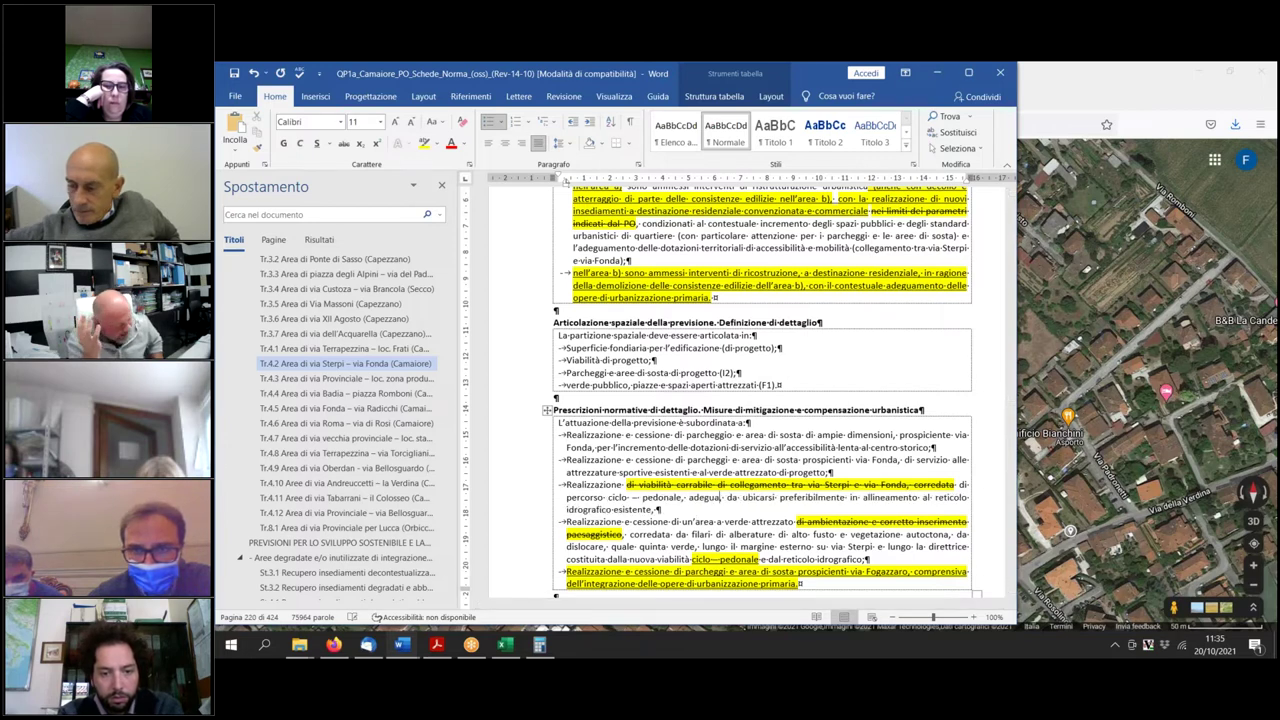
pyautogui.write('tamente arred')
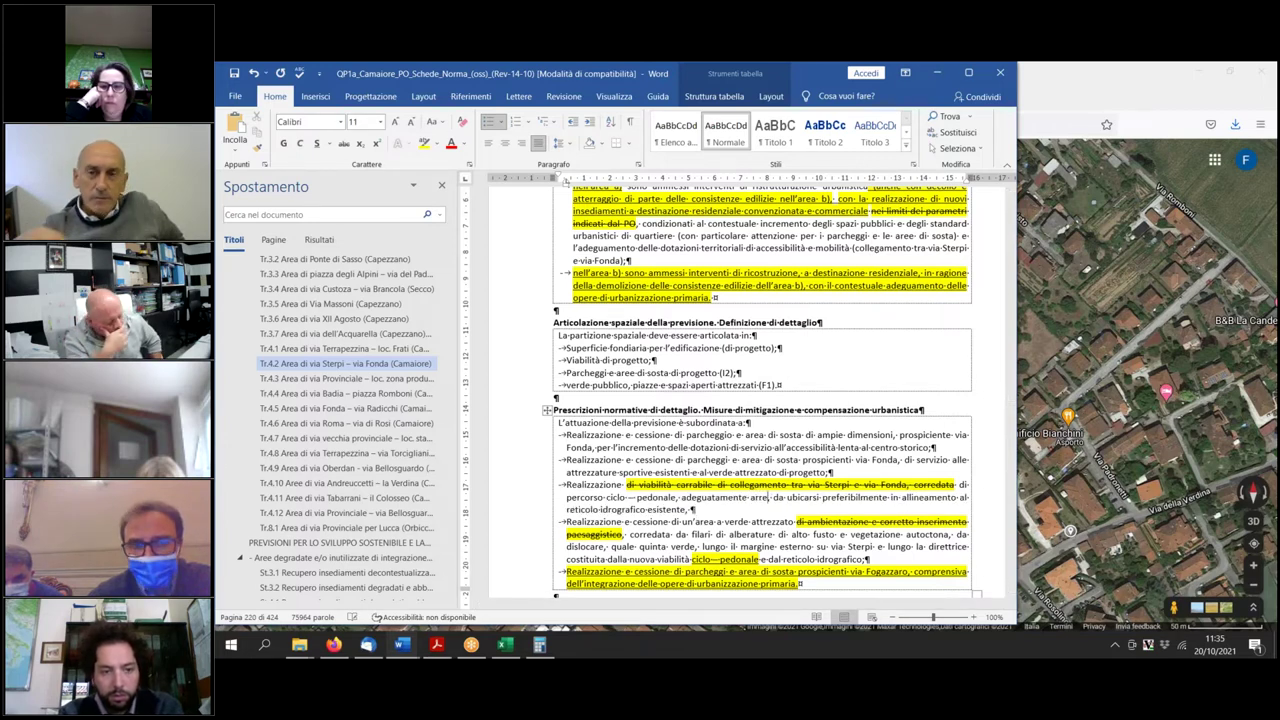
pyautogui.write('t e coored')
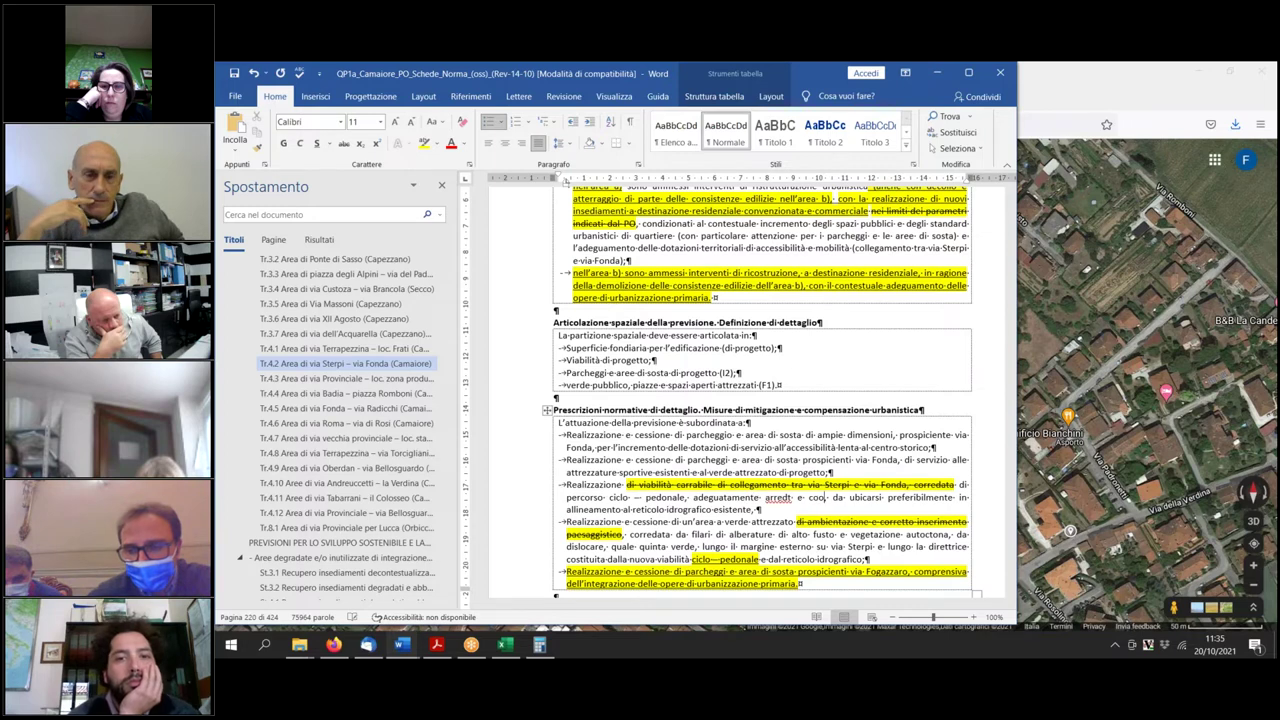
pyautogui.write('ato di')
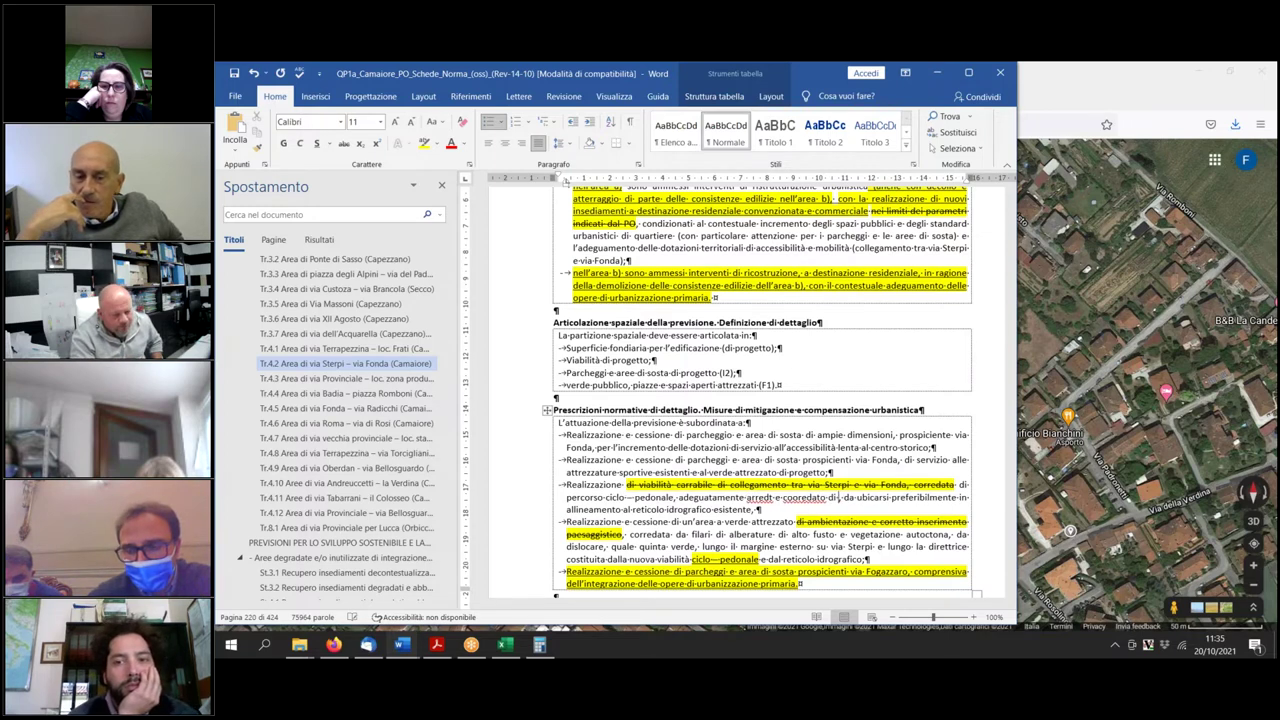
pyautogui.write(' servi')
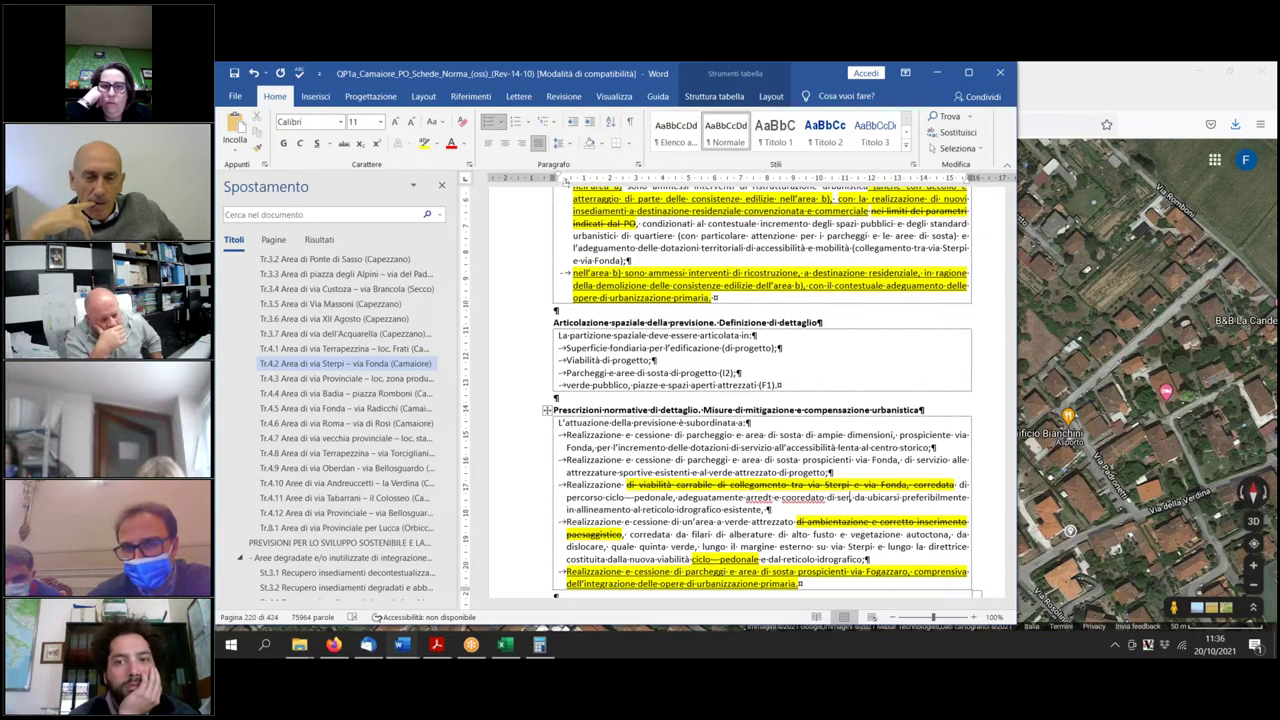
pyautogui.press('BackSpace')
pyautogui.press('BackSpace')
pyautogui.press('BackSpace')
pyautogui.press('BackSpace')
pyautogui.press('BackSpace')
pyautogui.press('BackSpace')
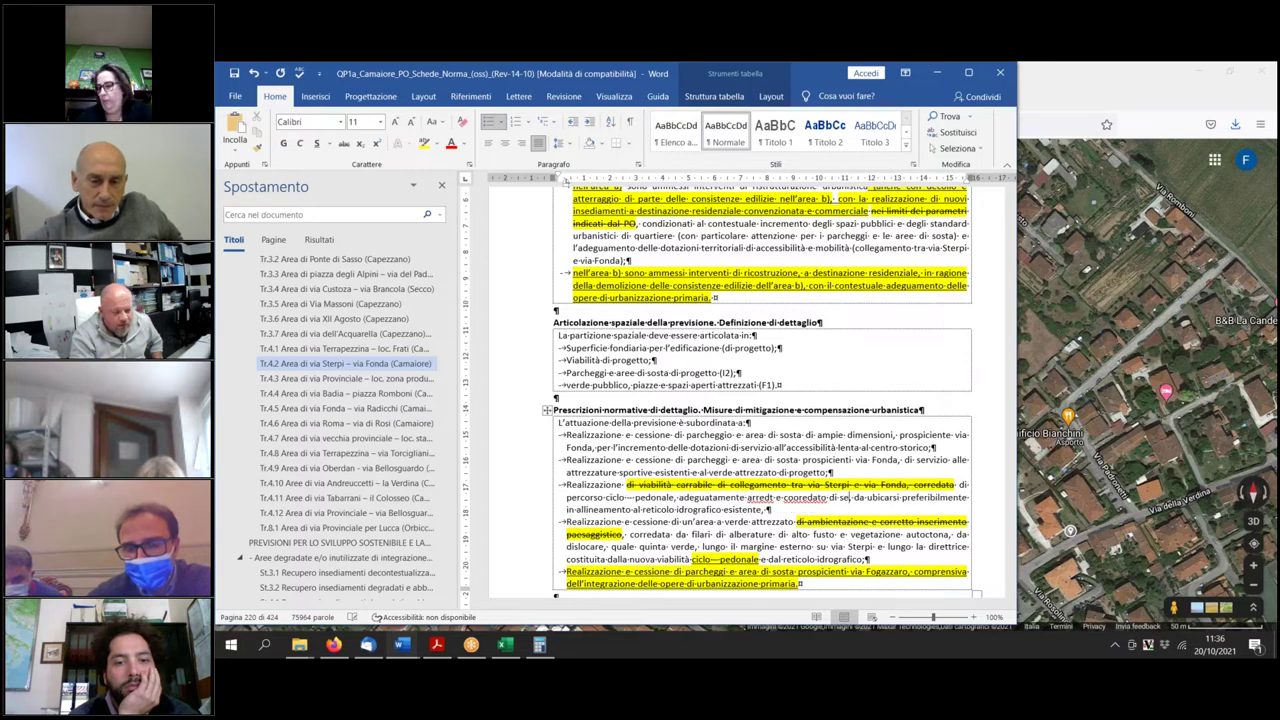
pyautogui.write('spazi a verde')
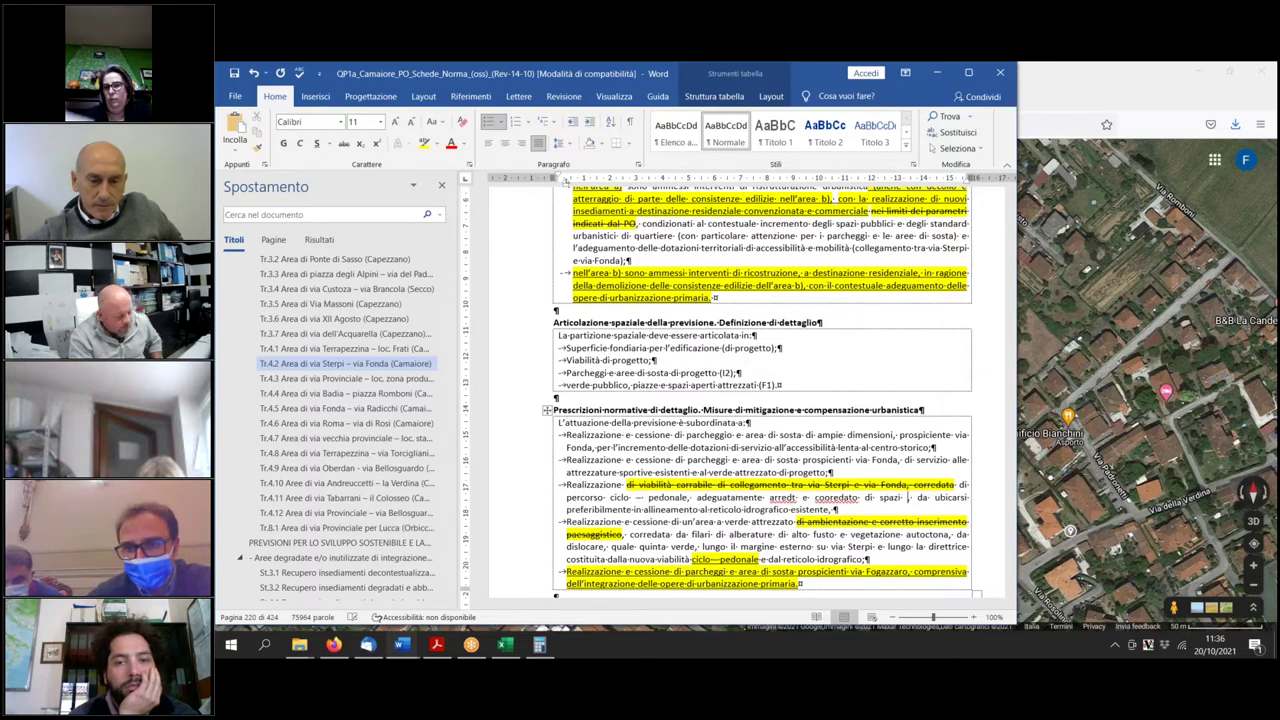
pyautogui.write(' di pertienza,')
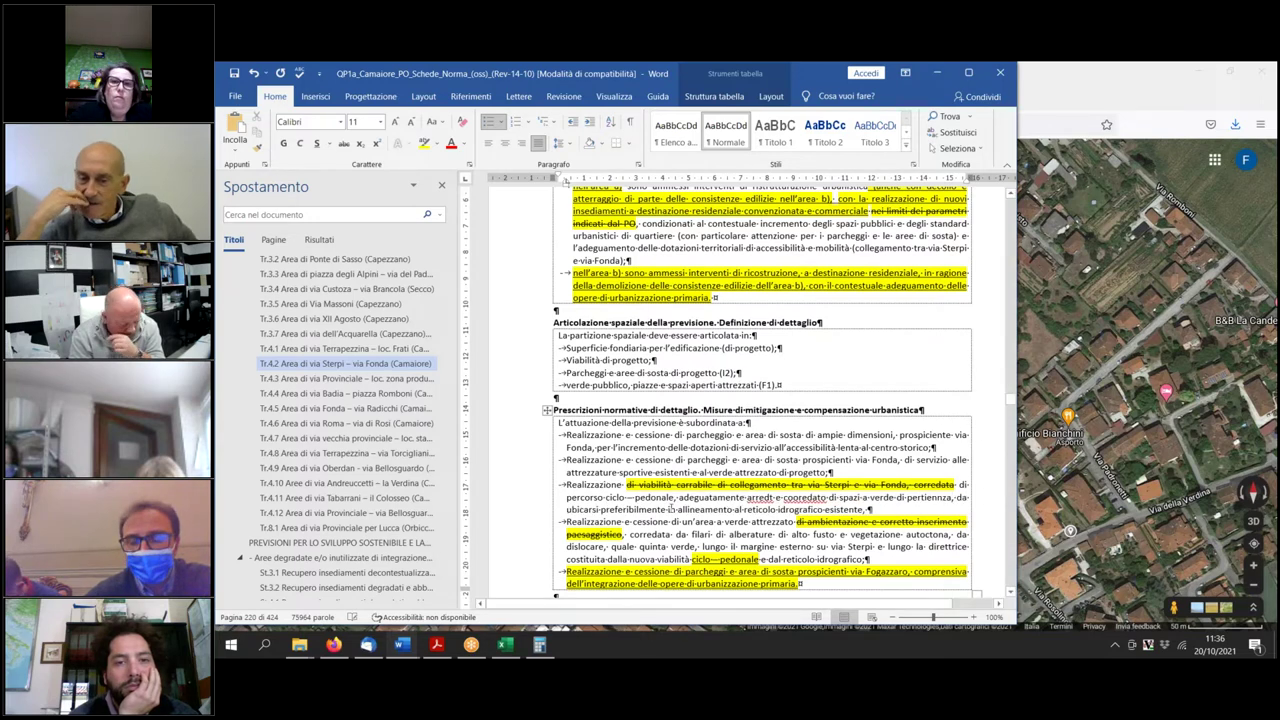
pyautogui.moveTo(680, 497); pyautogui.dragTo(954, 497)
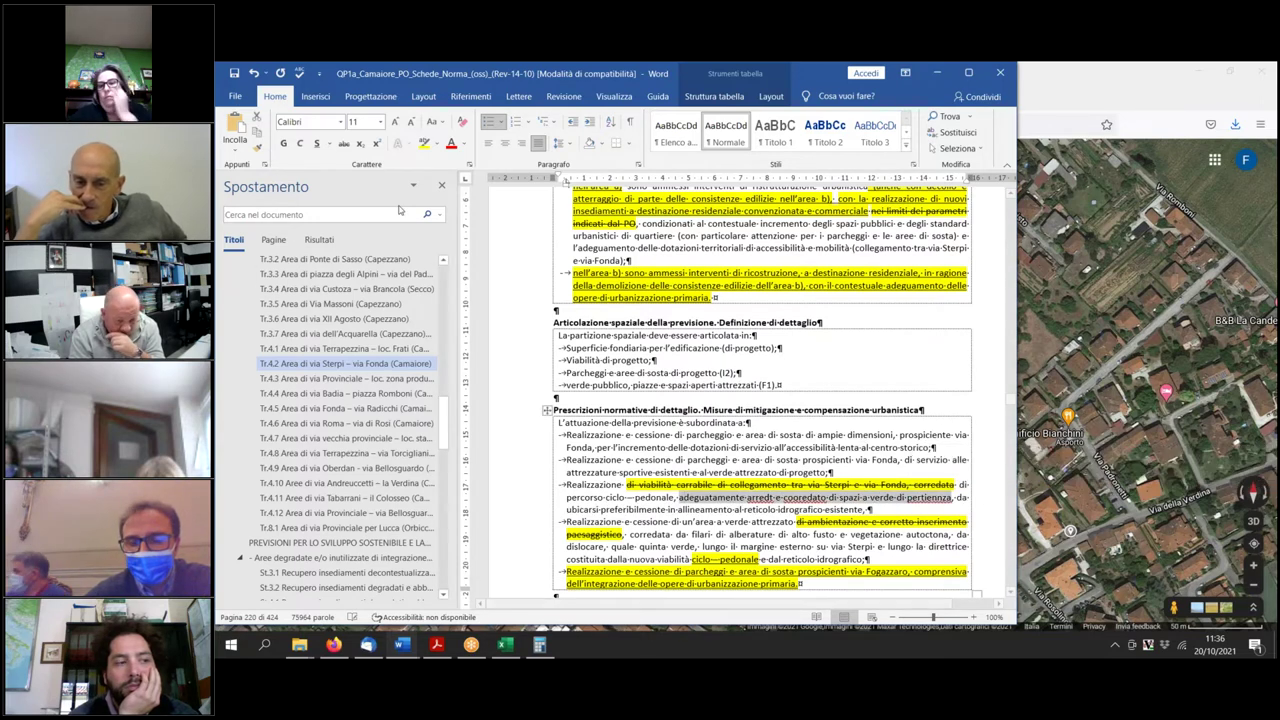
pyautogui.click(316, 143)
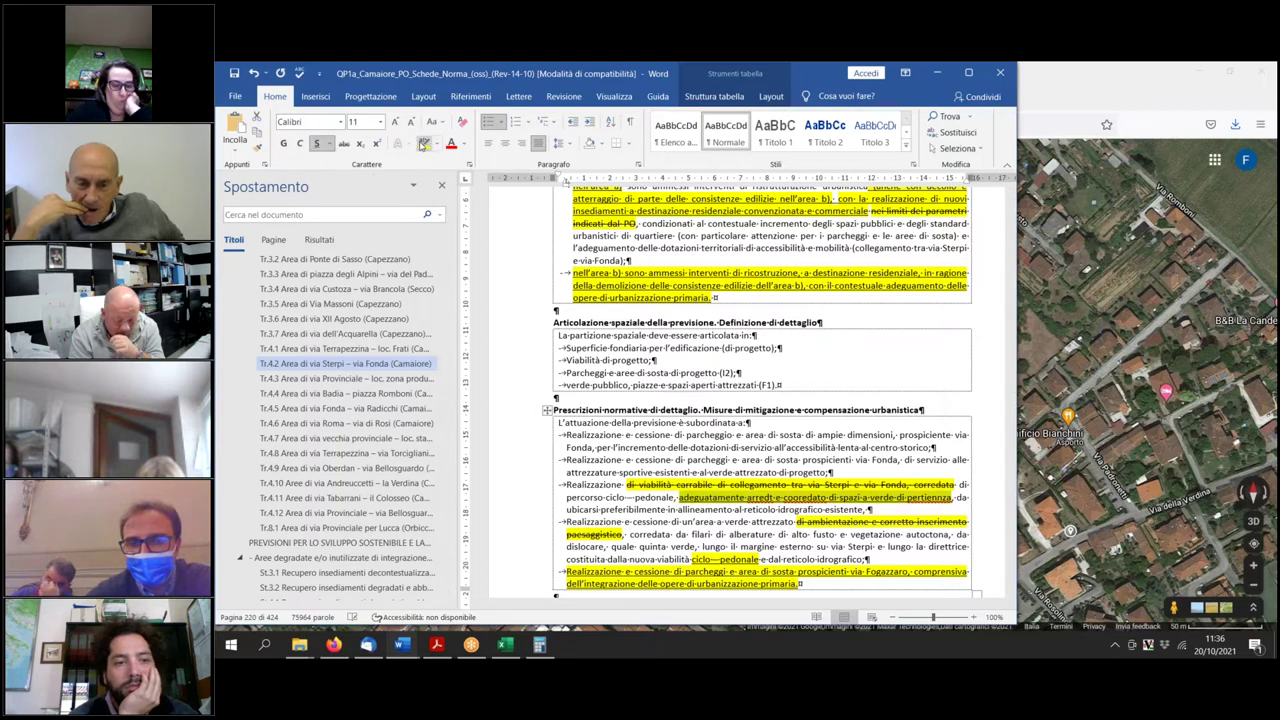
pyautogui.click(424, 143)
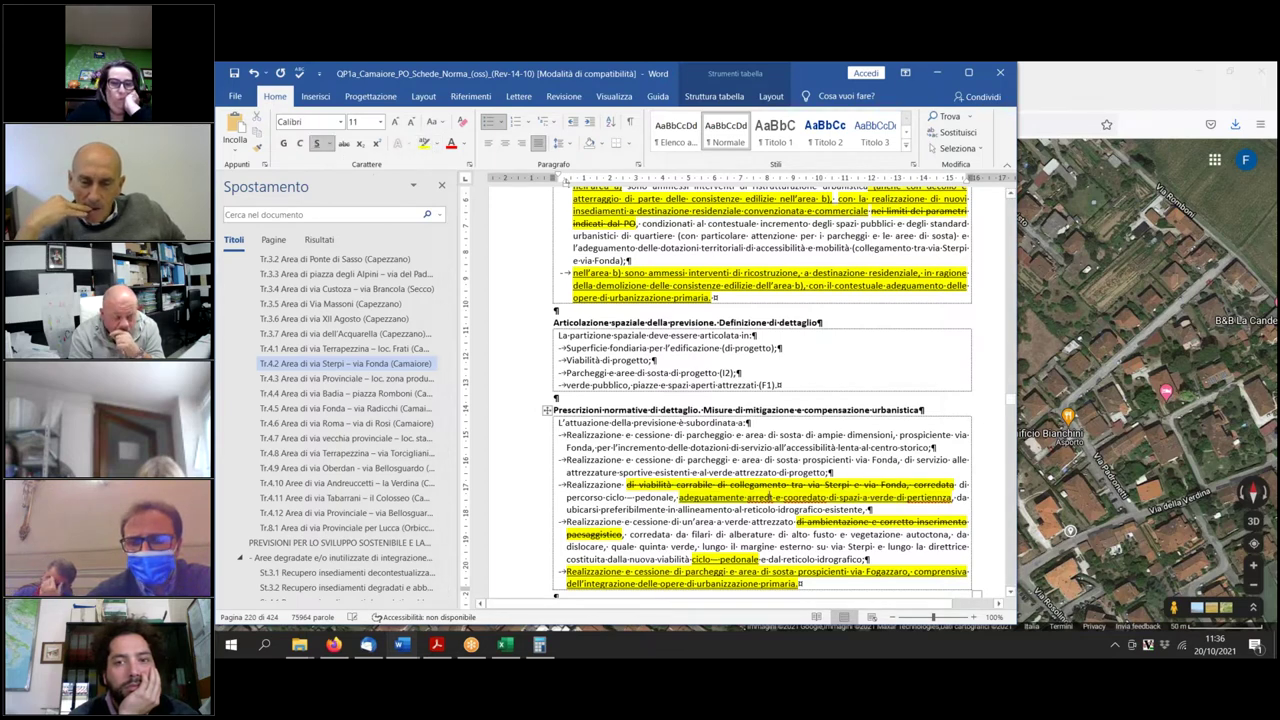
# Correct the typos 'arredt' and 'cooredato' to 'arredato' and 'corredato'.
pyautogui.click(776, 497)
pyautogui.write('ar')
pyautogui.write('o')
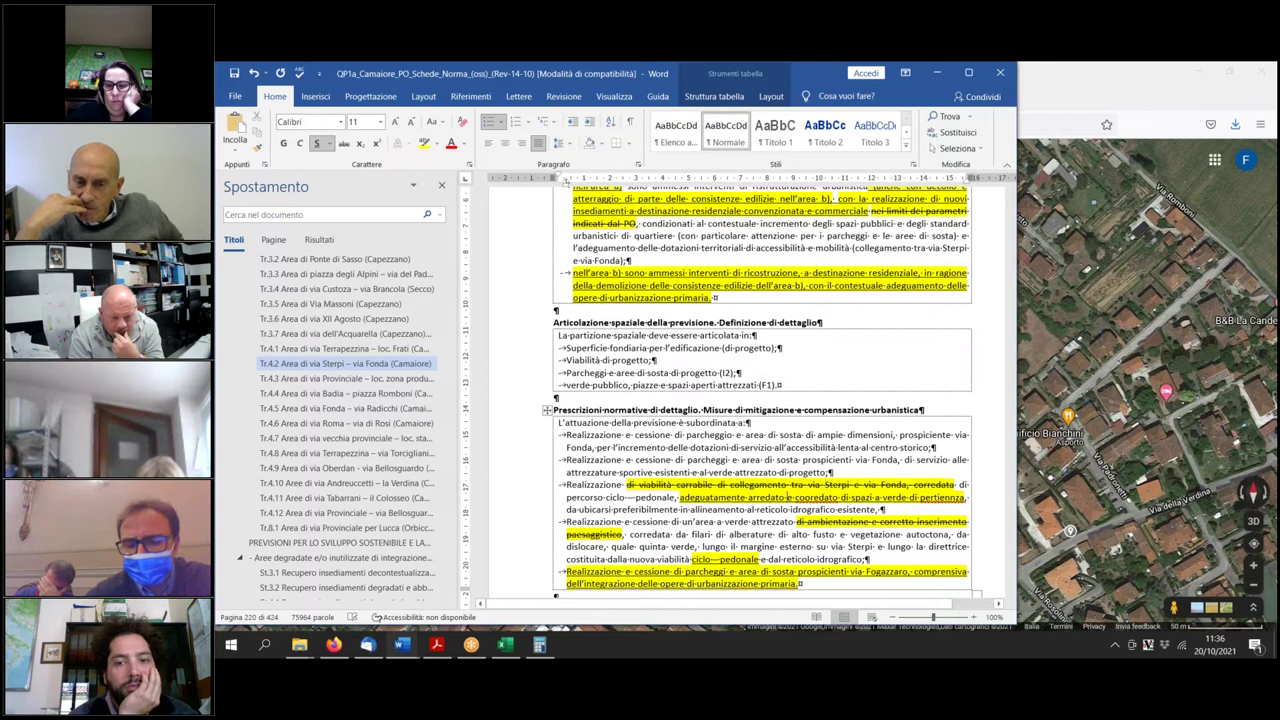
pyautogui.press('BackSpace')
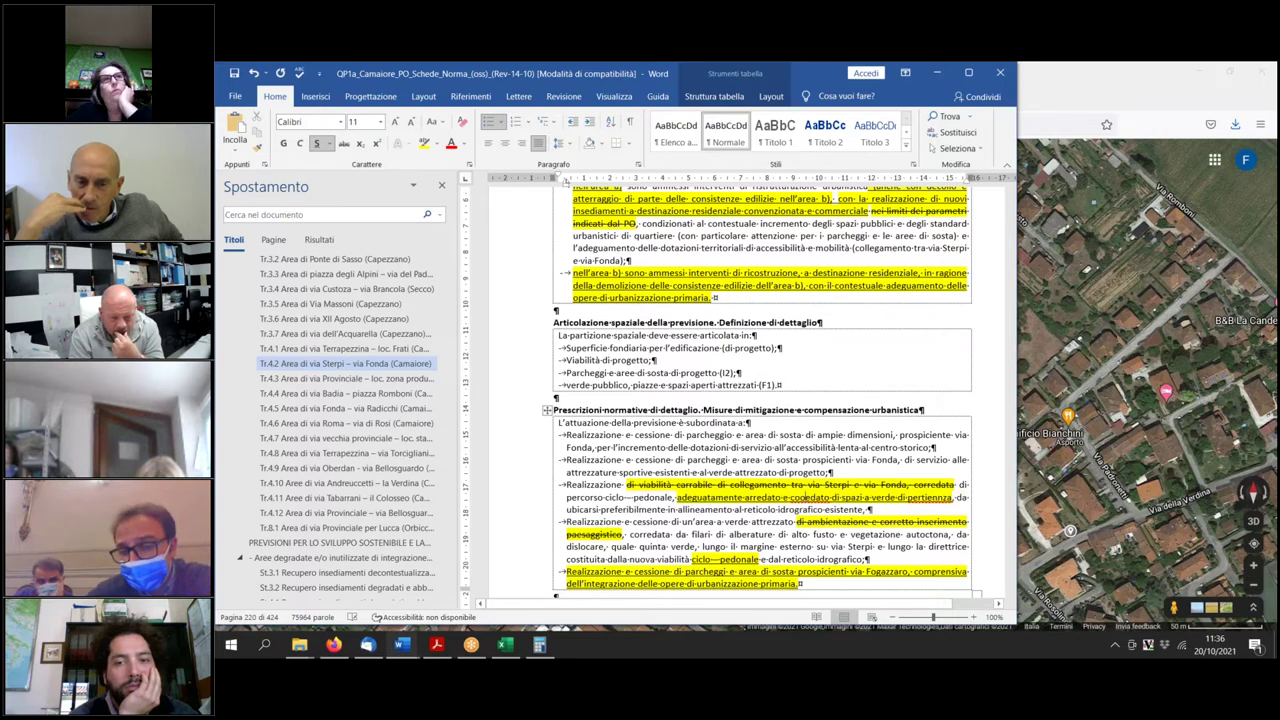
pyautogui.write('r')
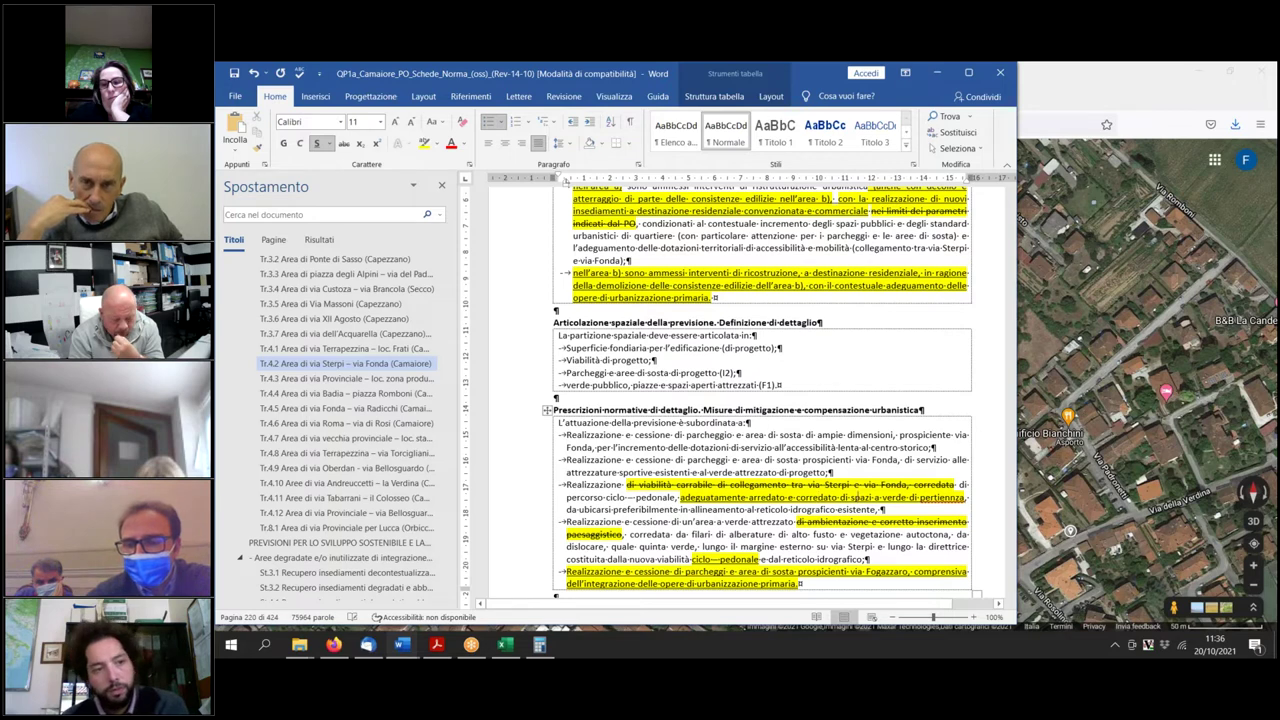
# Retype the ending of 'pertienza' so it reads 'pertinenza', then check the word.
pyautogui.press('BackSpace')
pyautogui.press('BackSpace')
pyautogui.press('BackSpace')
pyautogui.press('BackSpace')
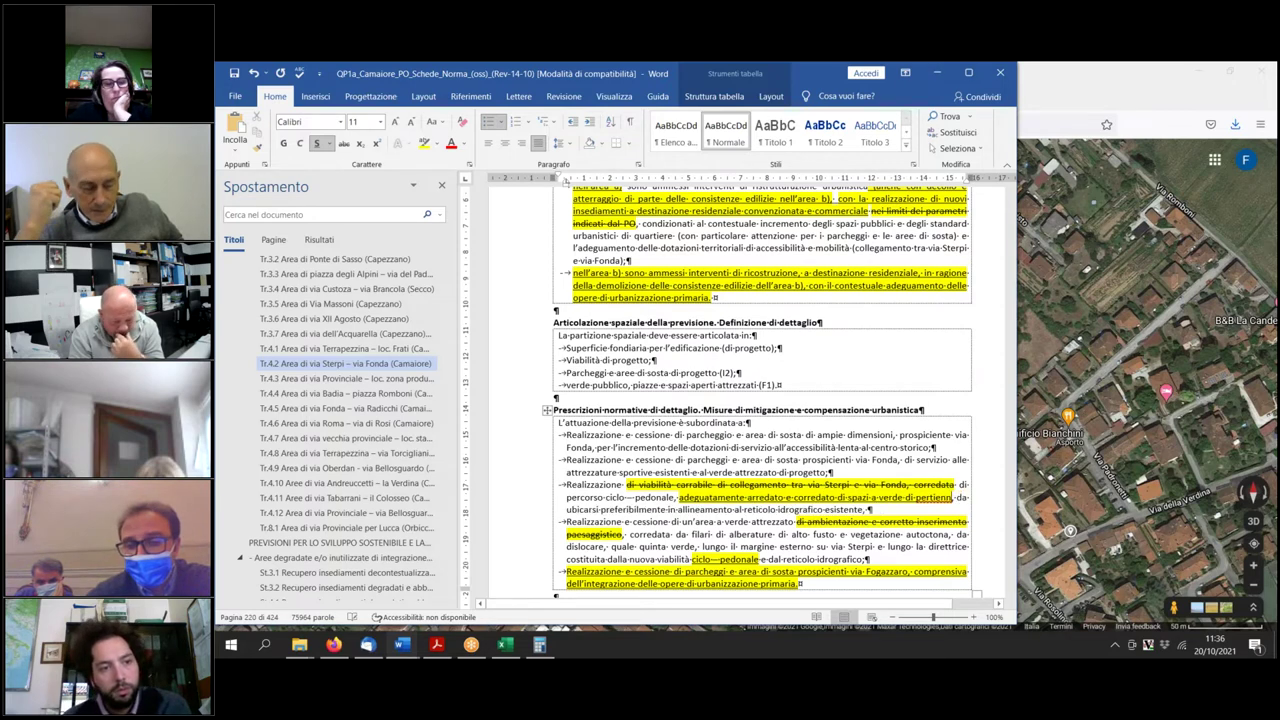
pyautogui.write('nenza')
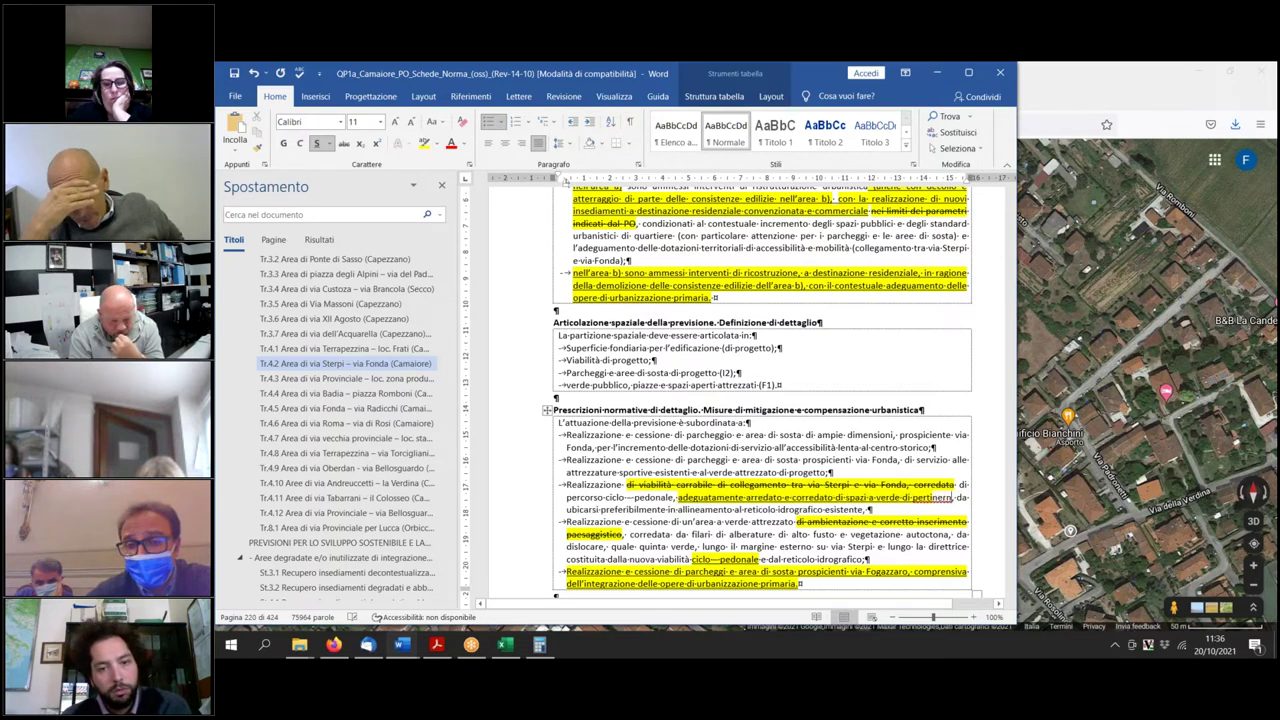
pyautogui.press('BackSpace')
pyautogui.press('BackSpace')
pyautogui.press('BackSpace')
pyautogui.press('BackSpace')
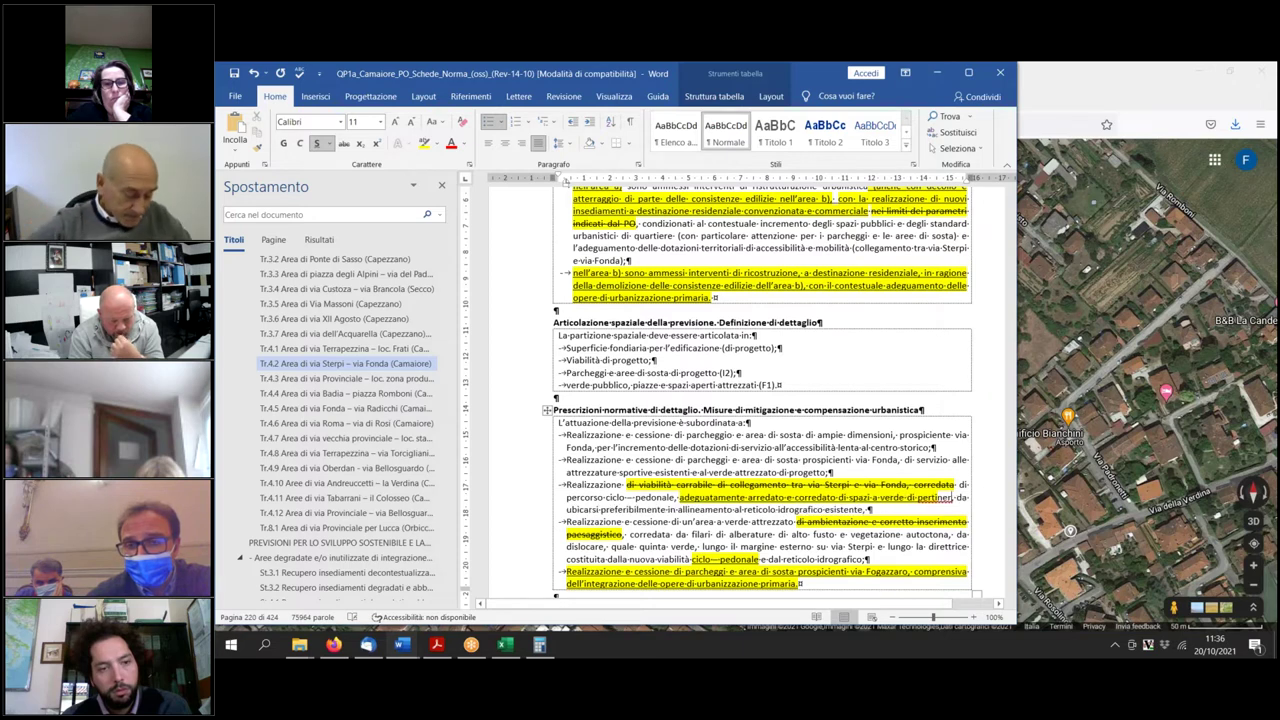
pyautogui.write('e')
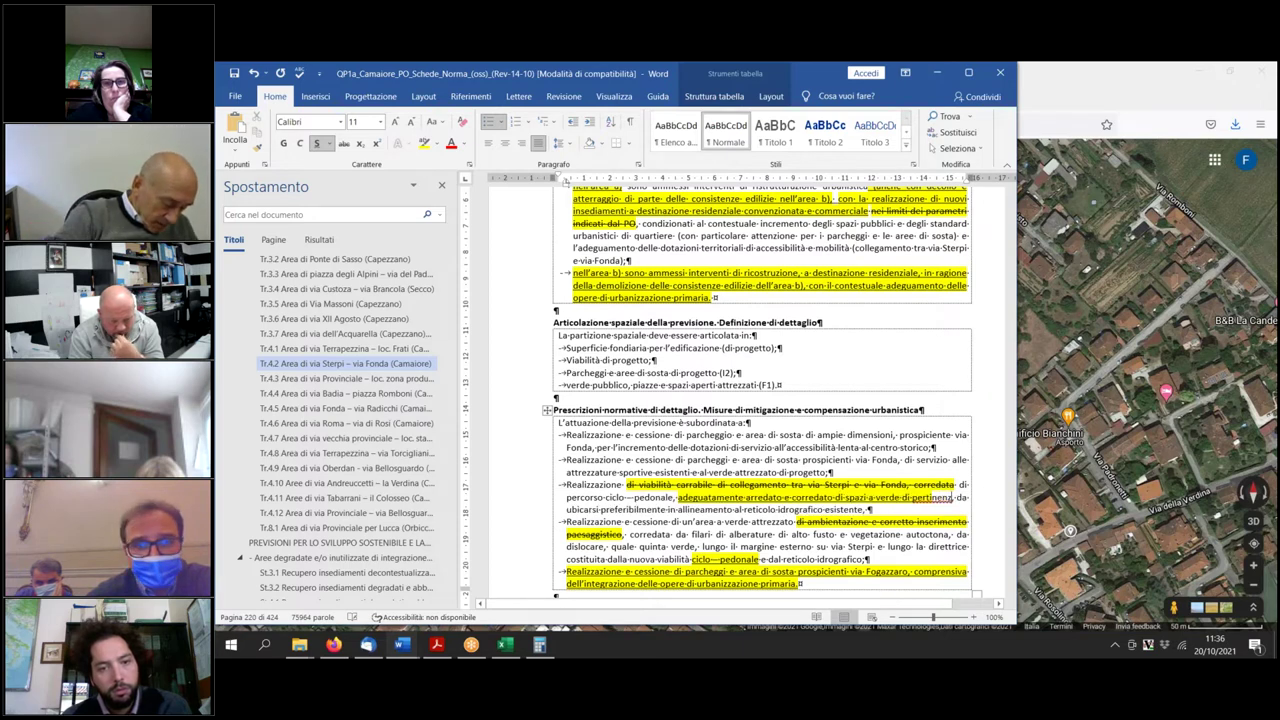
pyautogui.write('nza')
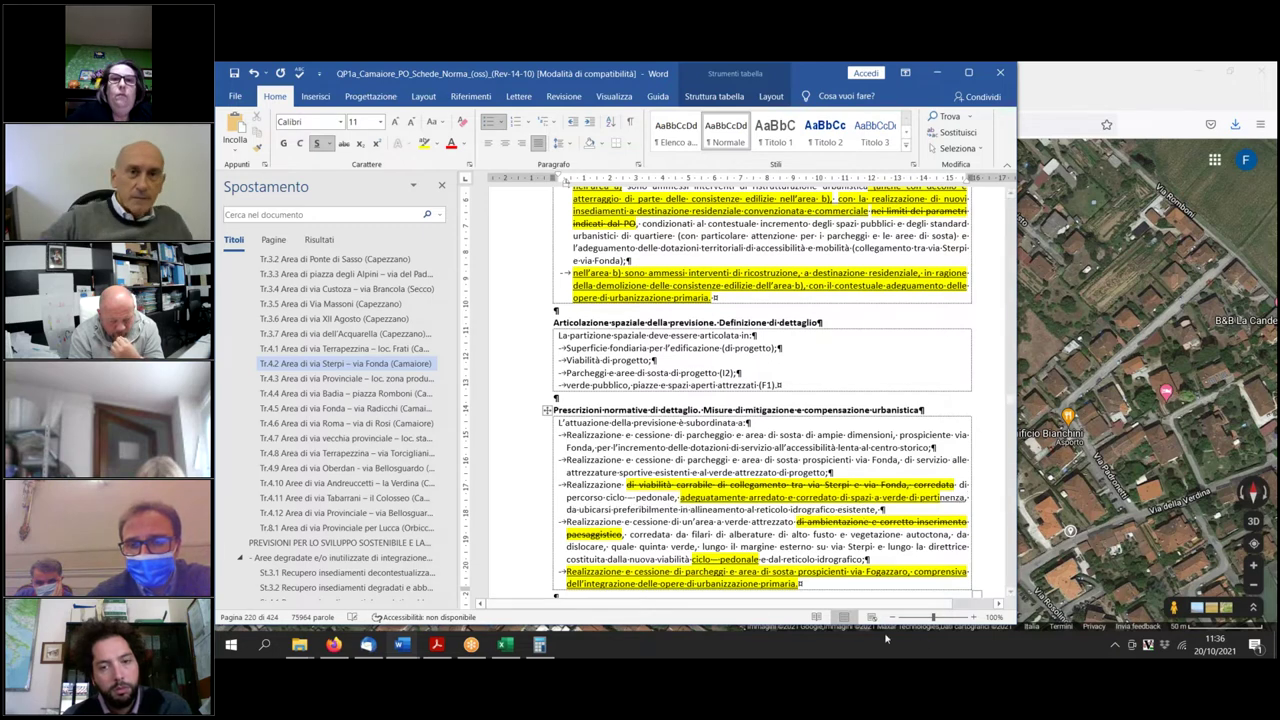
pyautogui.doubleClick(940, 497)
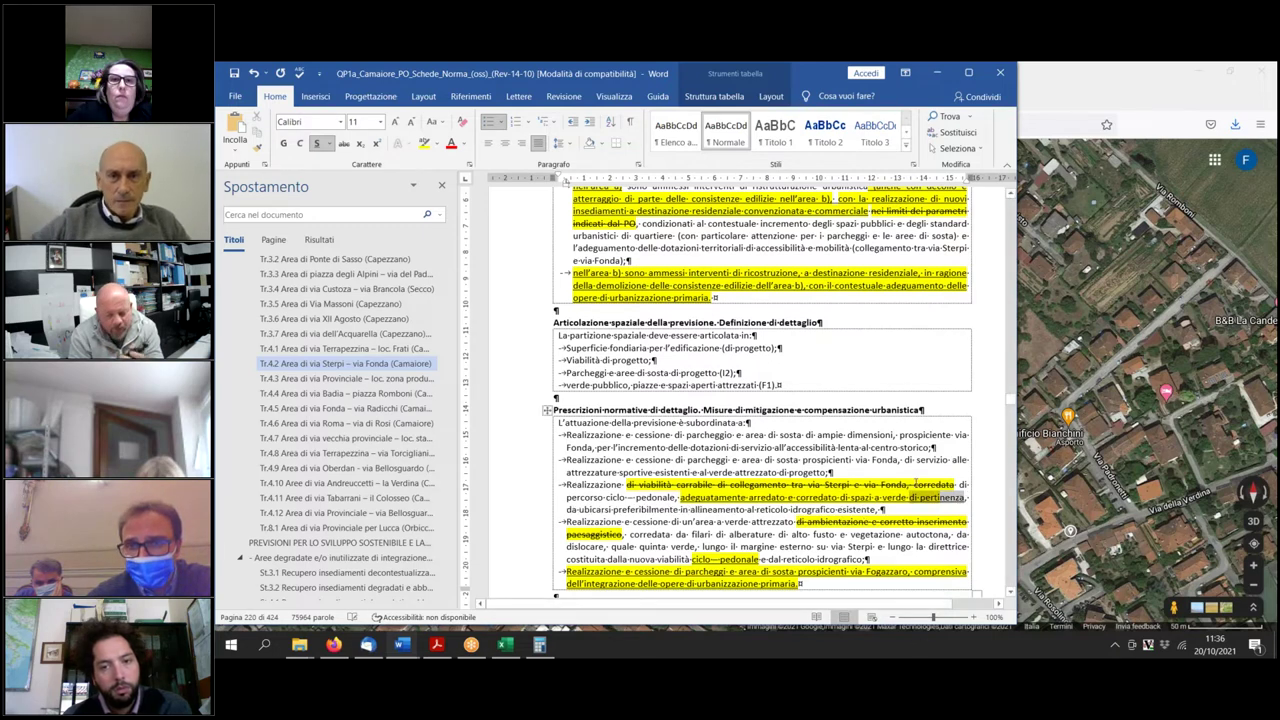
pyautogui.click(915, 484)
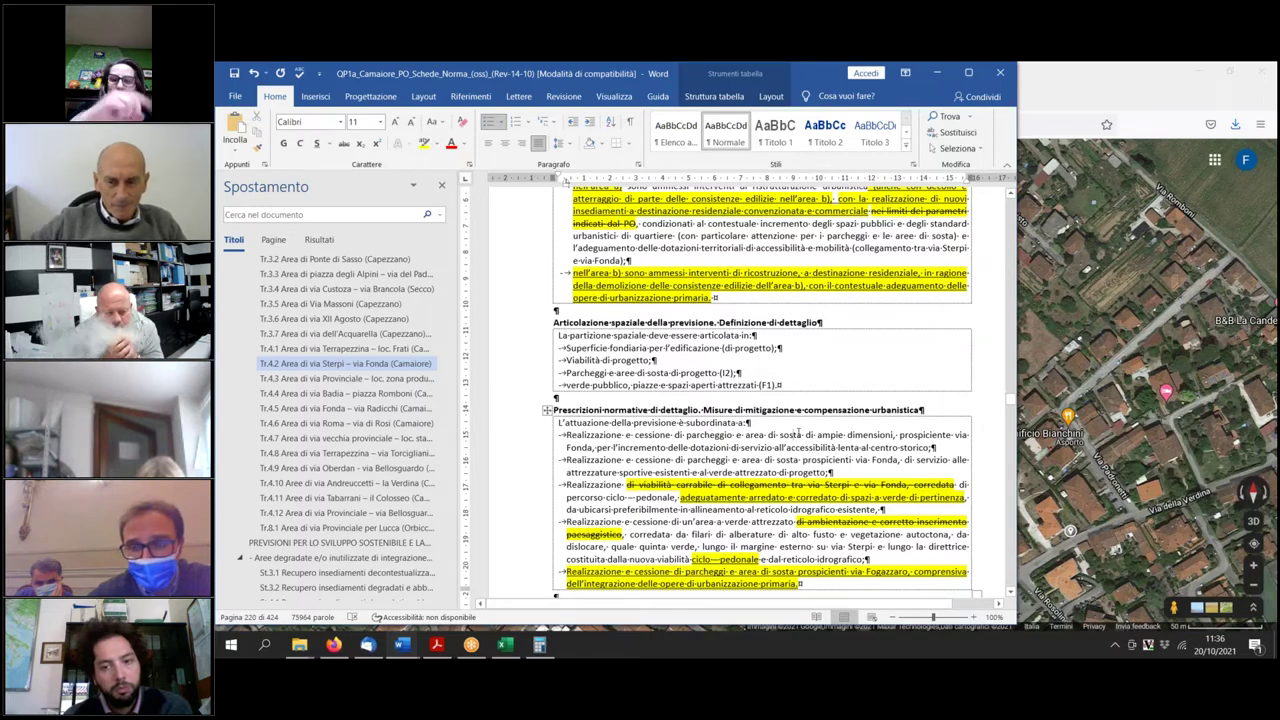
# Scroll up to the Tr4.2 zoning map on page 218, then back to the page 219 tables.
pyautogui.scroll(1, 800, 435)
pyautogui.scroll(4, 803, 436)
pyautogui.scroll(-3, 803, 436)
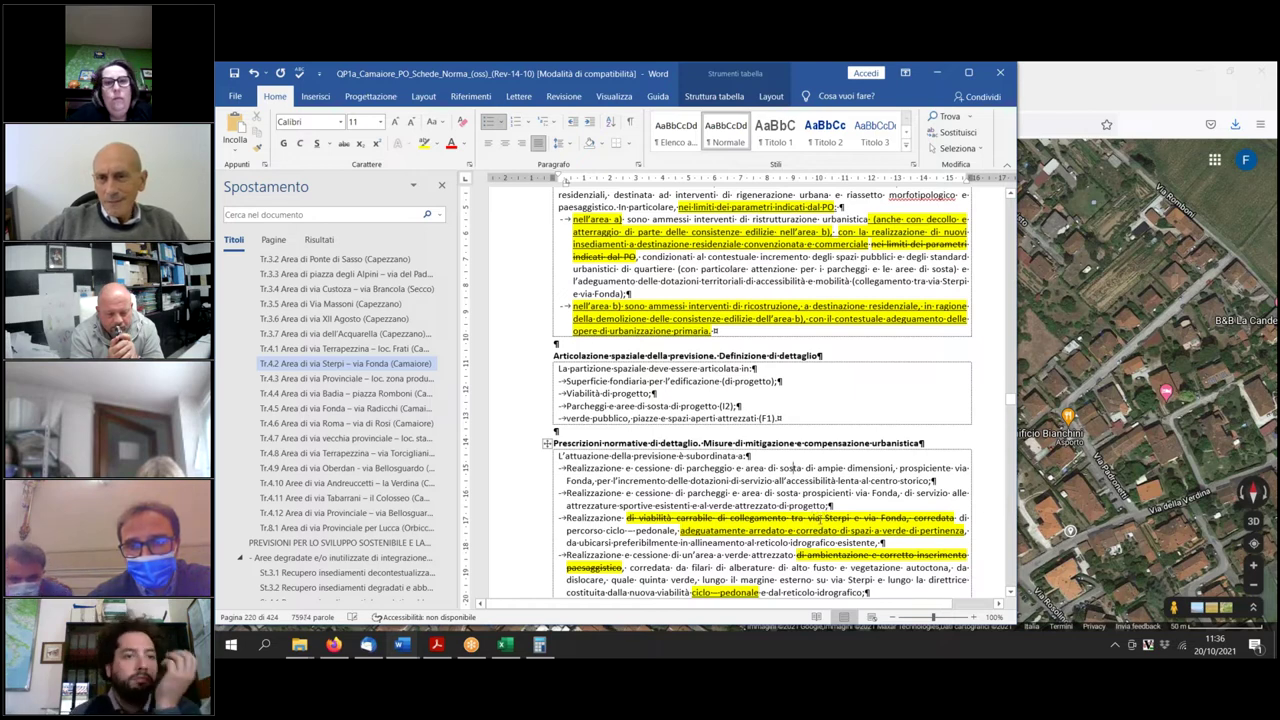
pyautogui.scroll(2, 819, 522)
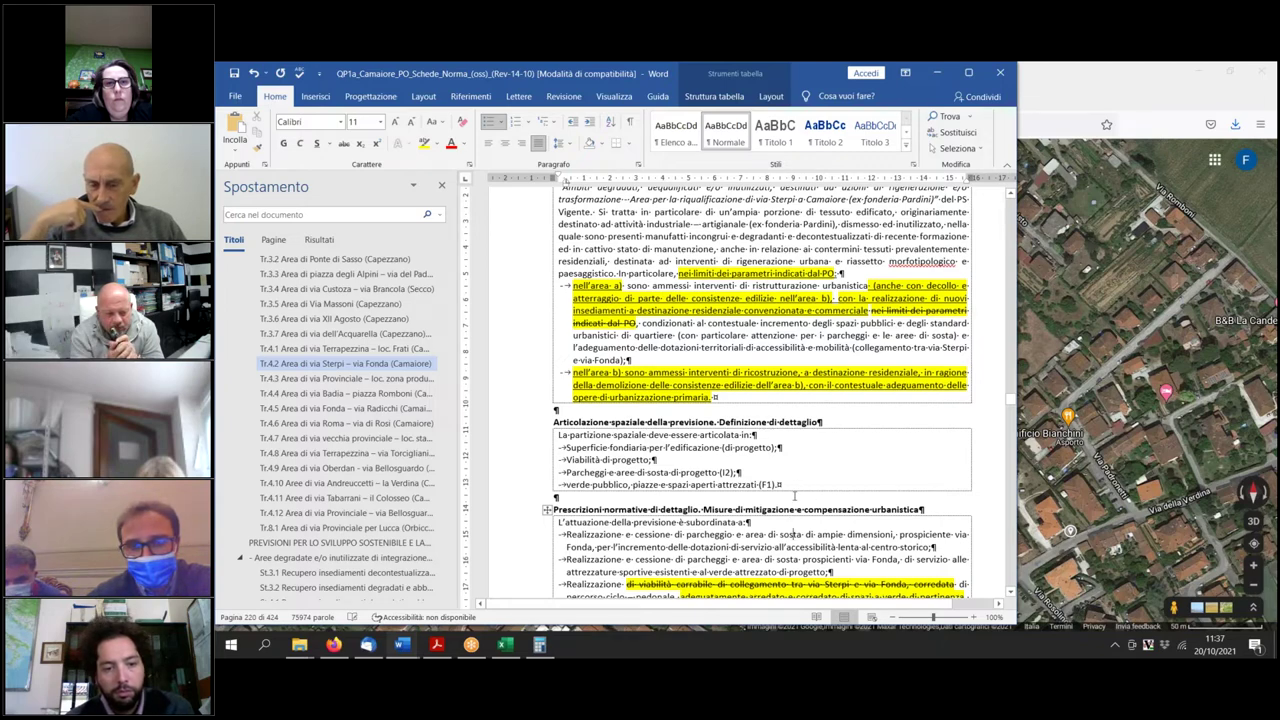
pyautogui.scroll(5, 795, 496)
pyautogui.scroll(6, 747, 397)
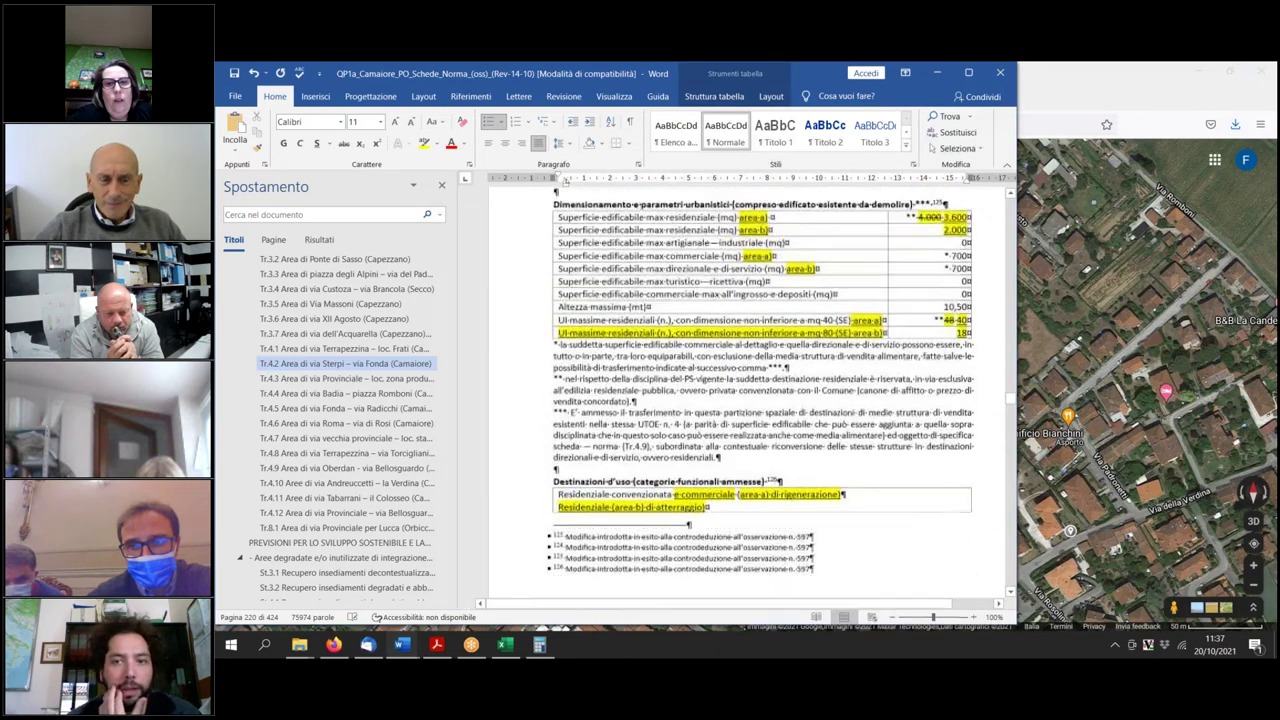
pyautogui.scroll(1, 843, 460)
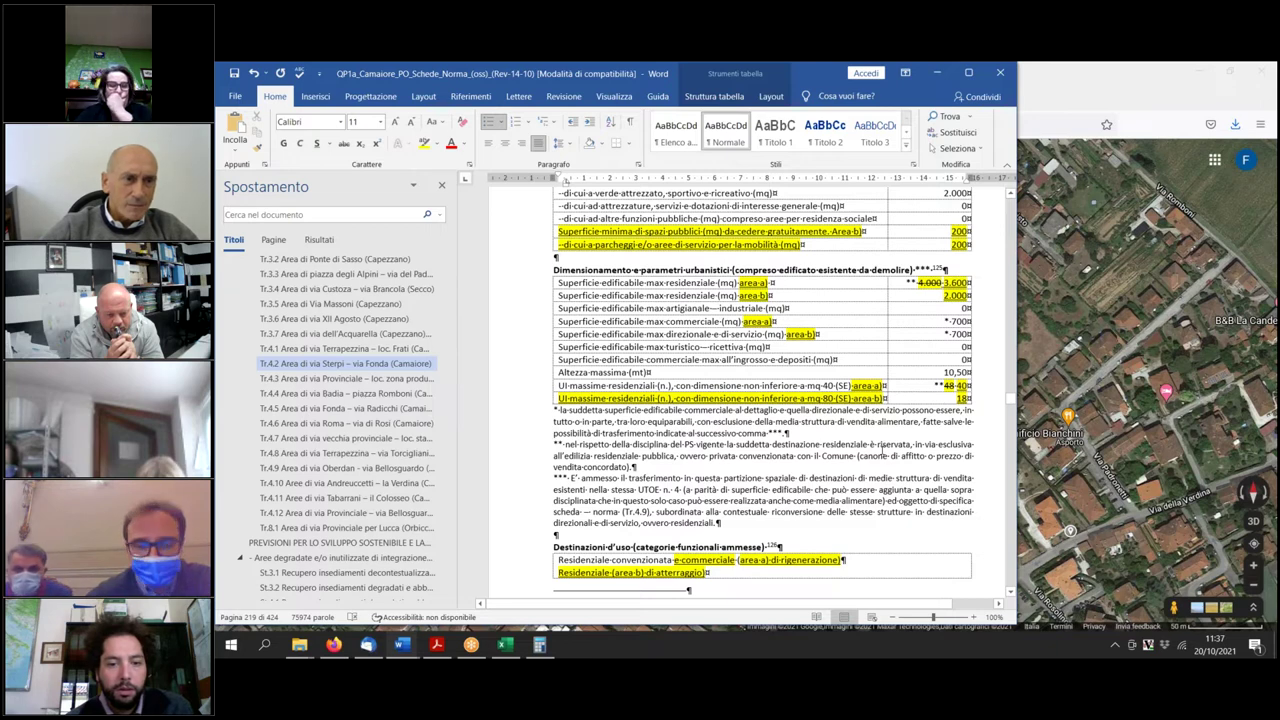
pyautogui.scroll(1, 880, 445)
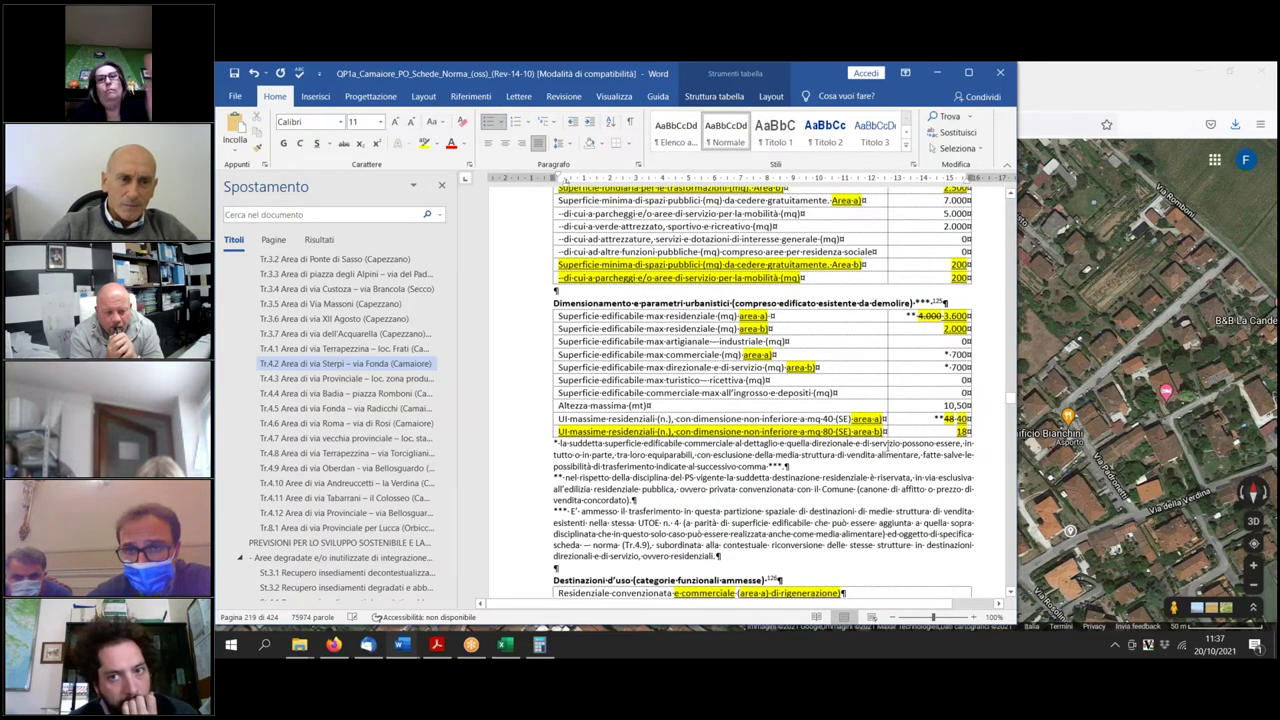
pyautogui.scroll(5, 885, 445)
pyautogui.scroll(3, 890, 437)
pyautogui.scroll(-2, 890, 437)
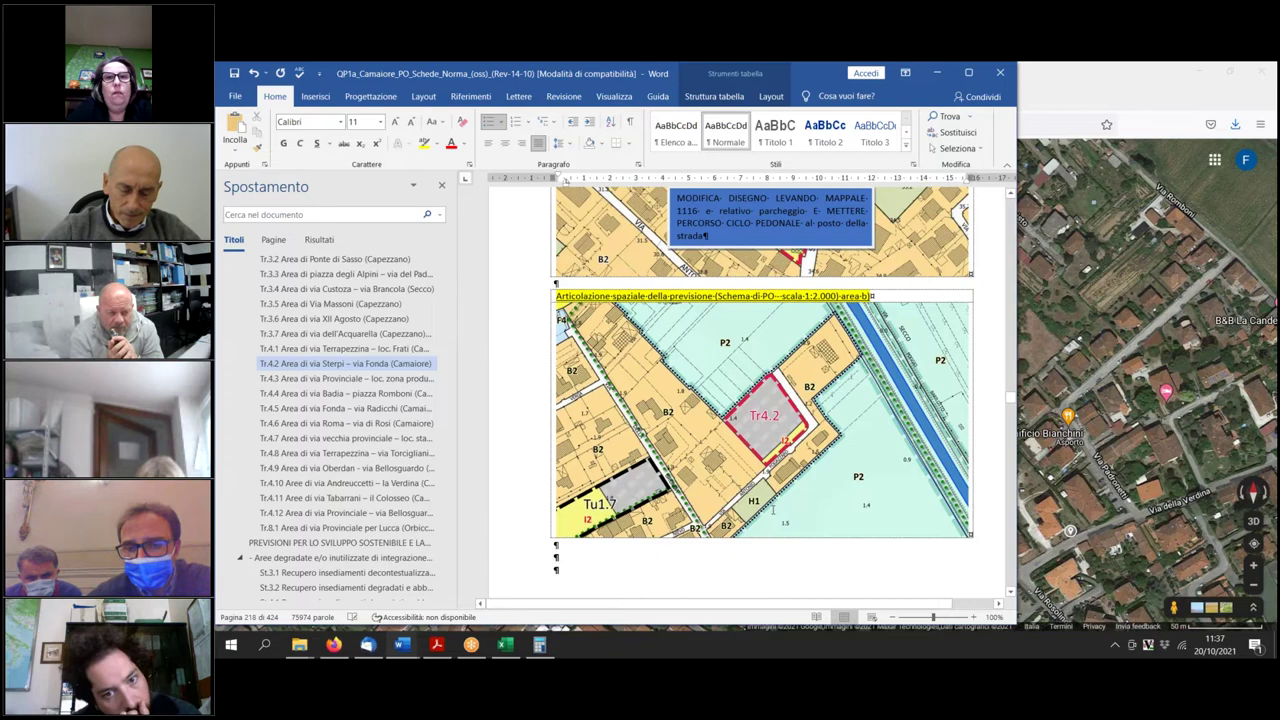
pyautogui.scroll(-10, 793, 497)
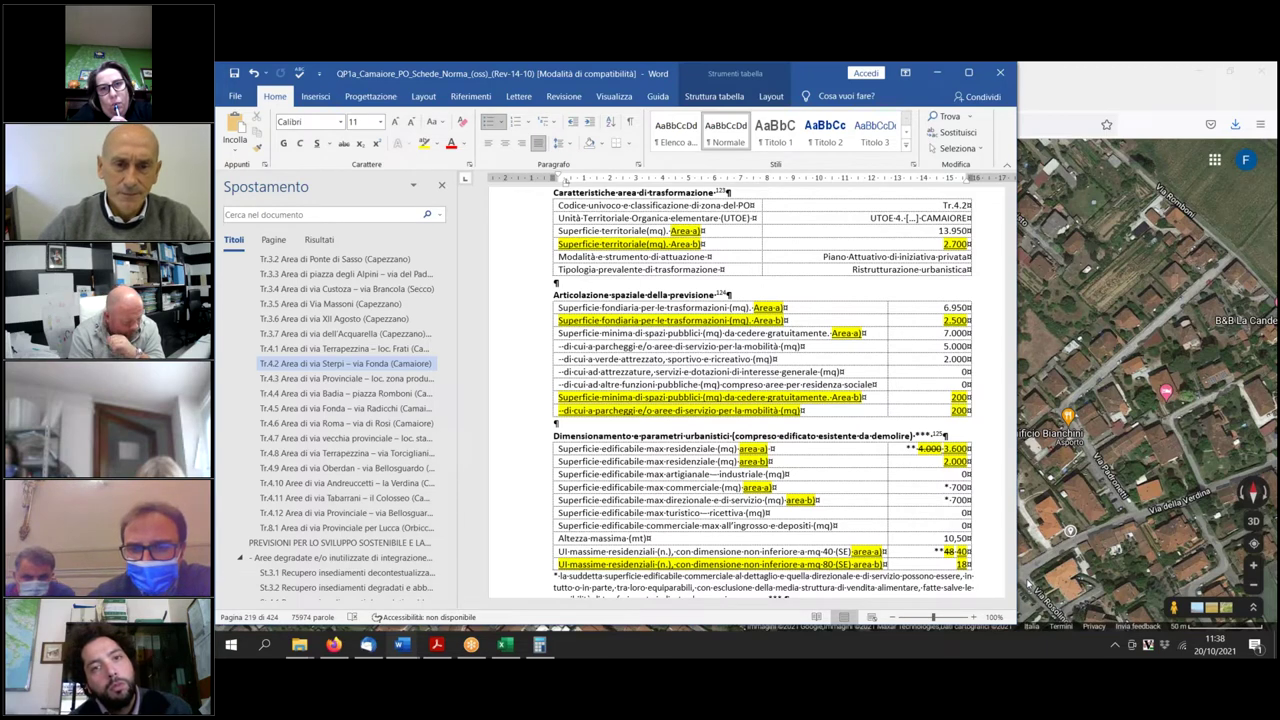
# Check the Tr4.2 zoning map in the Word sheet, then return to the Firefox satellite map.
pyautogui.click(1038, 519)
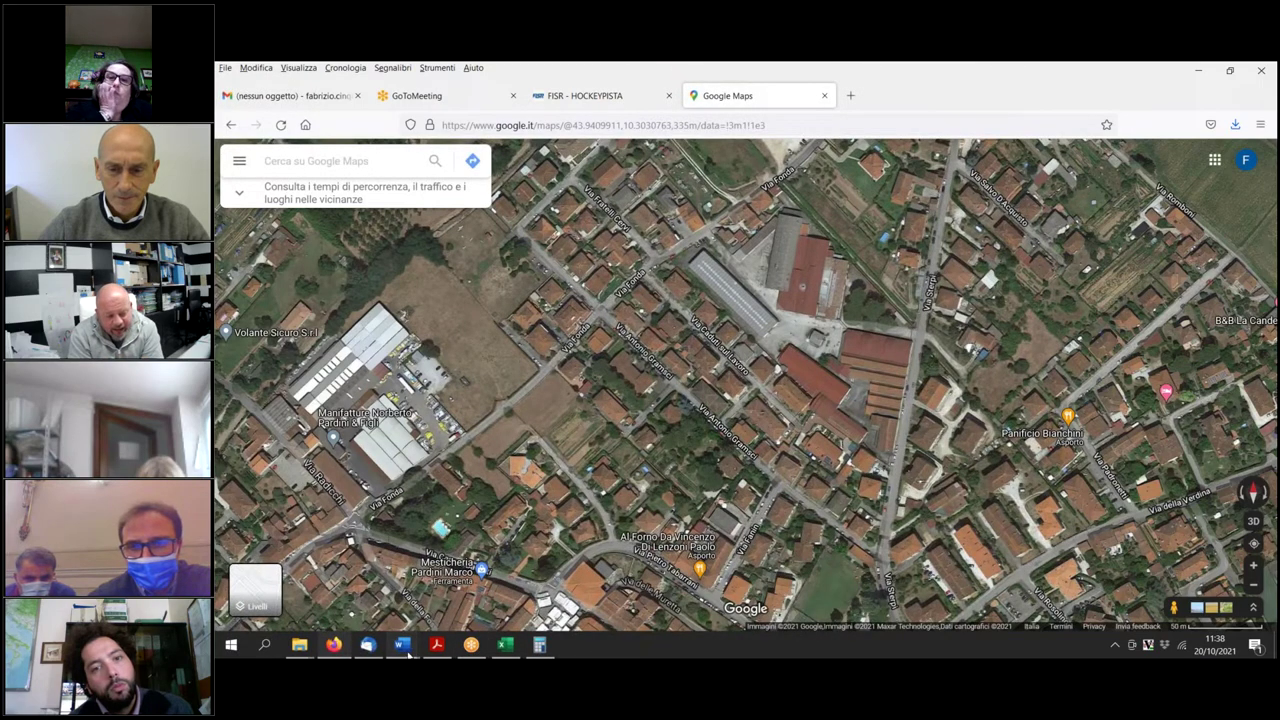
pyautogui.moveTo(405, 648)
pyautogui.click(720, 583)
pyautogui.scroll(-10, 794, 487)
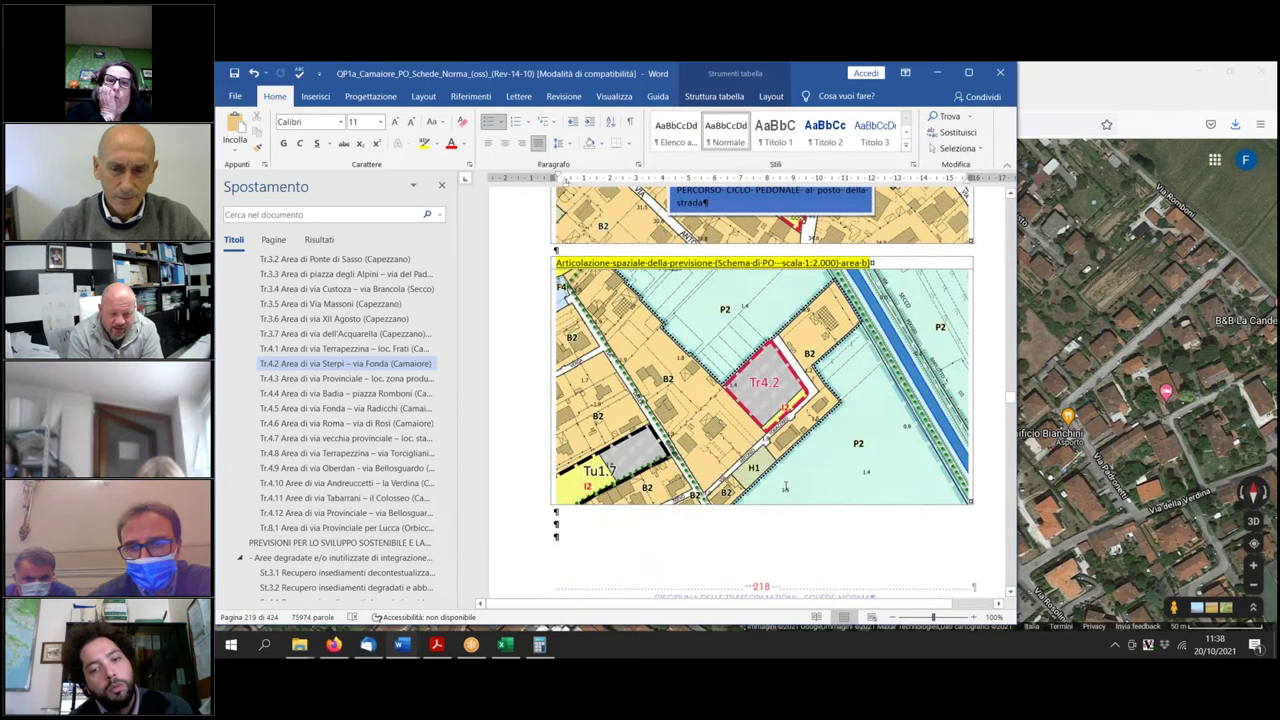
pyautogui.click(1040, 300)
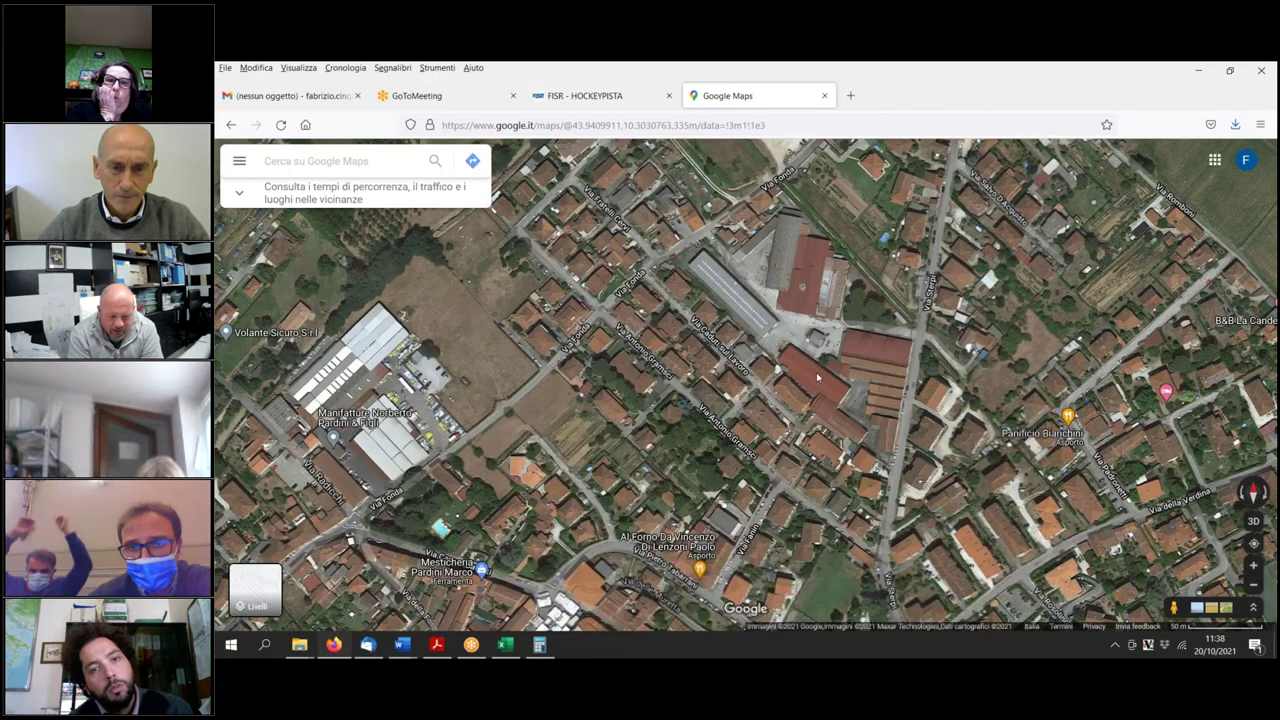
# Search Google Maps for 'via fogazzaro'.
pyautogui.click(284, 160)
pyautogui.write('va')
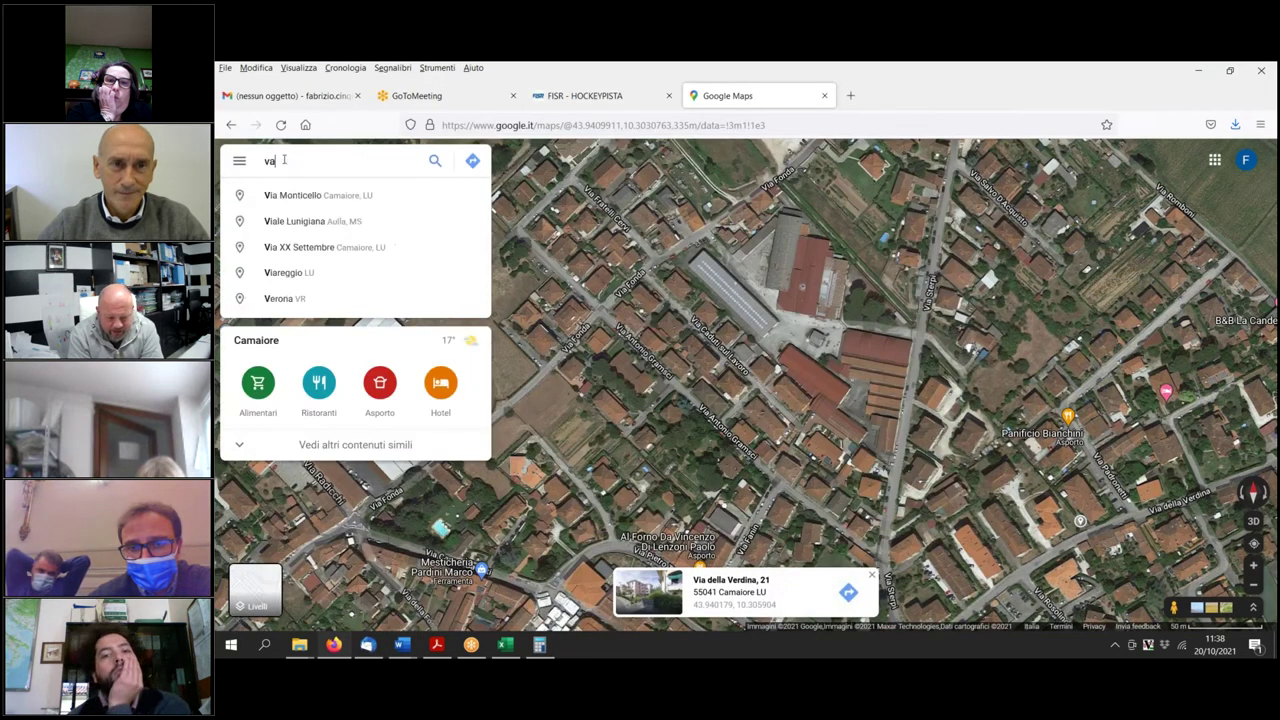
pyautogui.press('BackSpace')
pyautogui.write('ia fogazza')
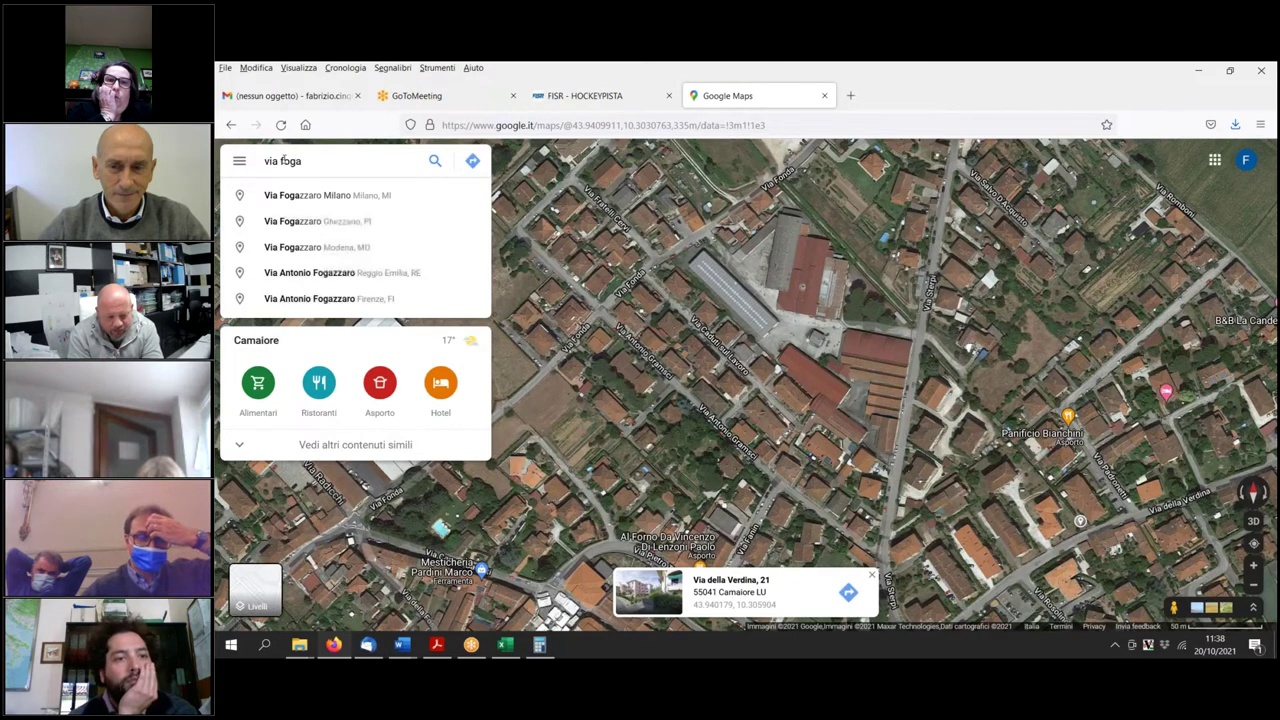
pyautogui.write('ro')
pyautogui.press('Return')
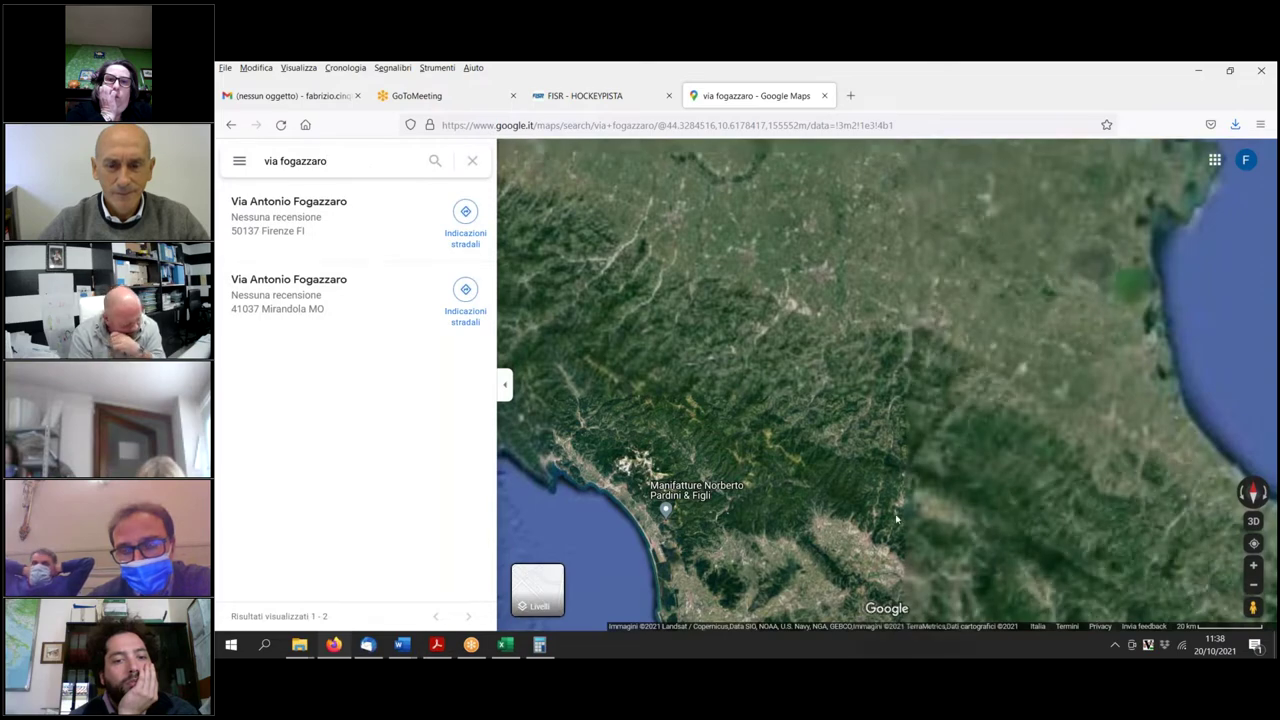
# Zoom and pan the satellite view onto the open lot beside Via Antonio Fogazzaro.
pyautogui.scroll(4, 755, 511)
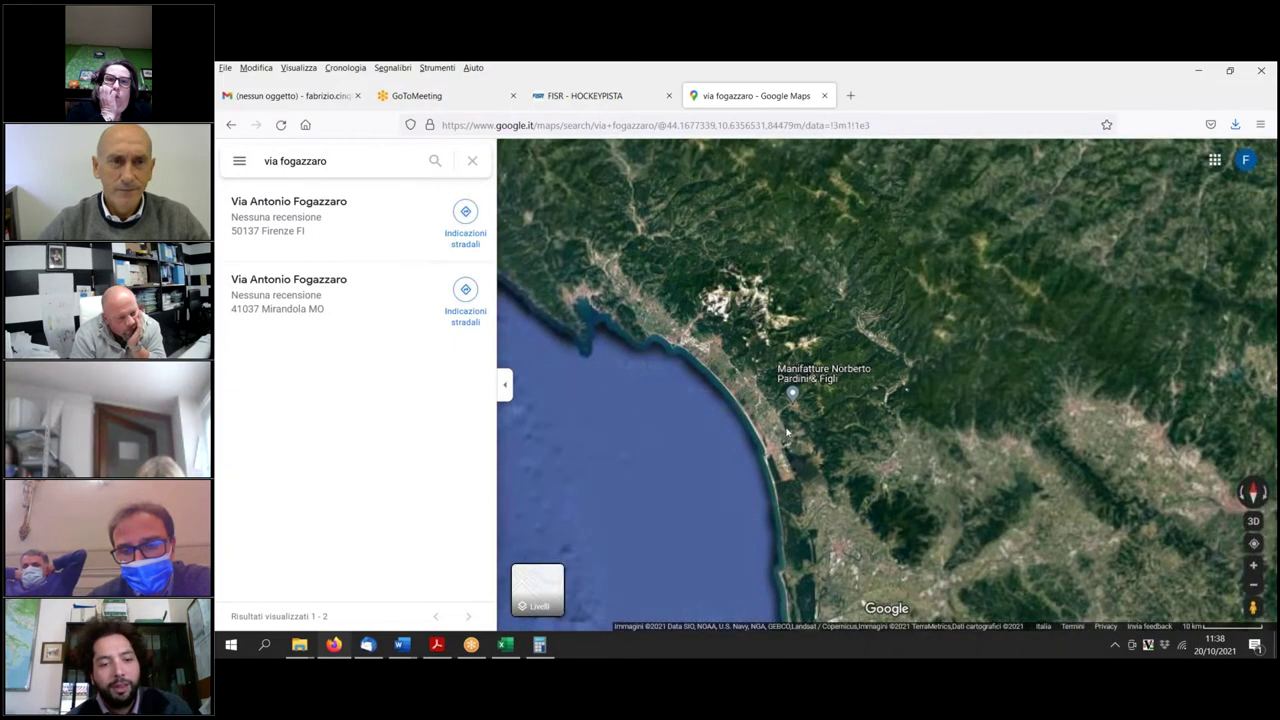
pyautogui.scroll(2, 684, 362)
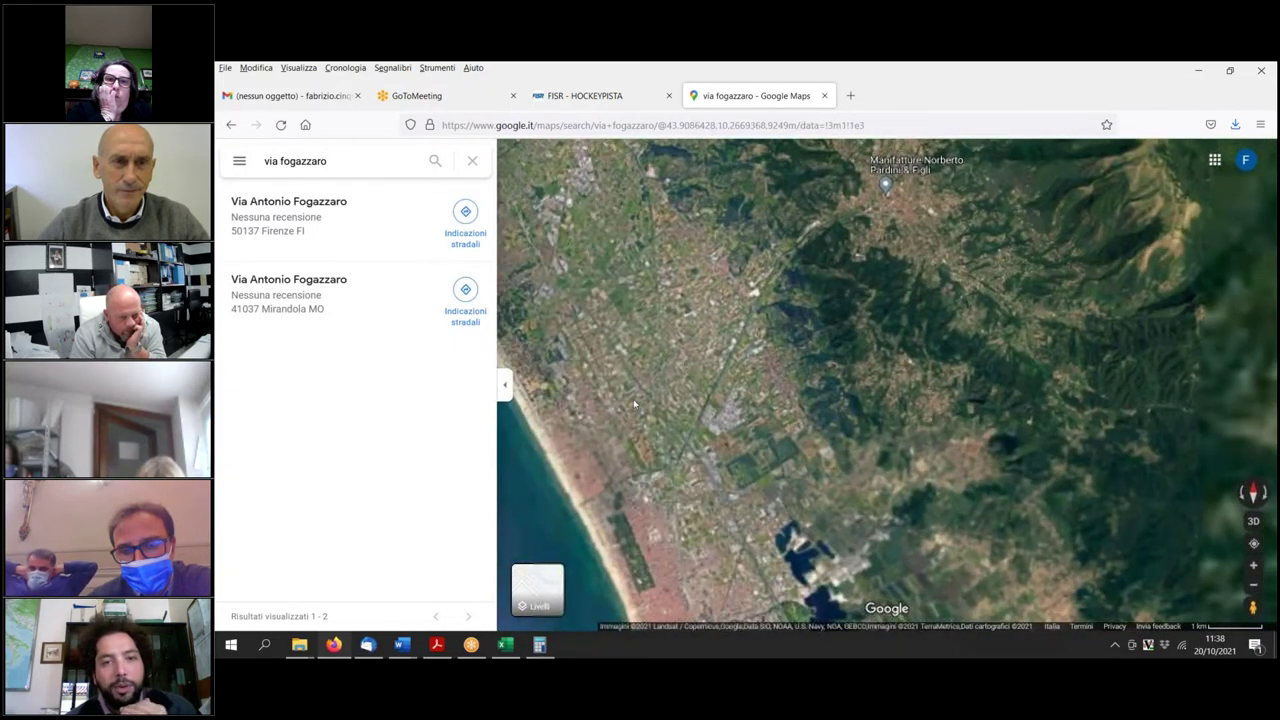
pyautogui.scroll(5, 621, 412)
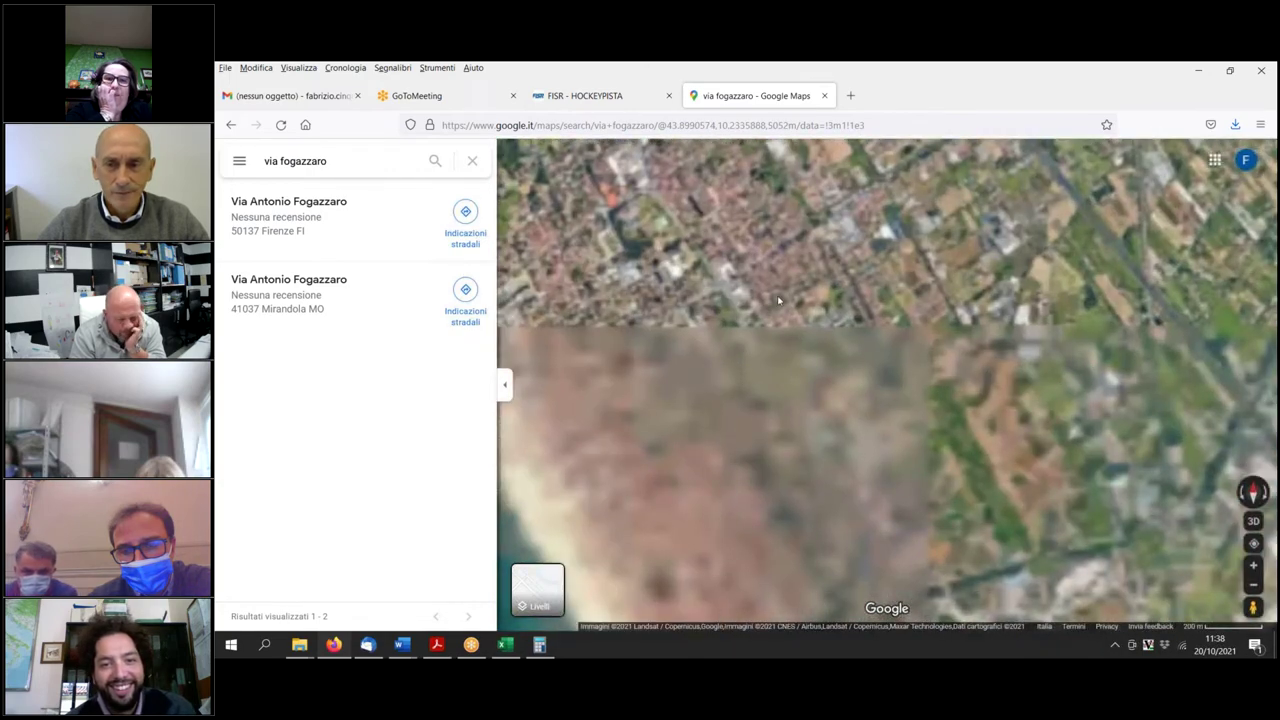
pyautogui.moveTo(779, 300); pyautogui.dragTo(826, 460)
pyautogui.scroll(5, 826, 461)
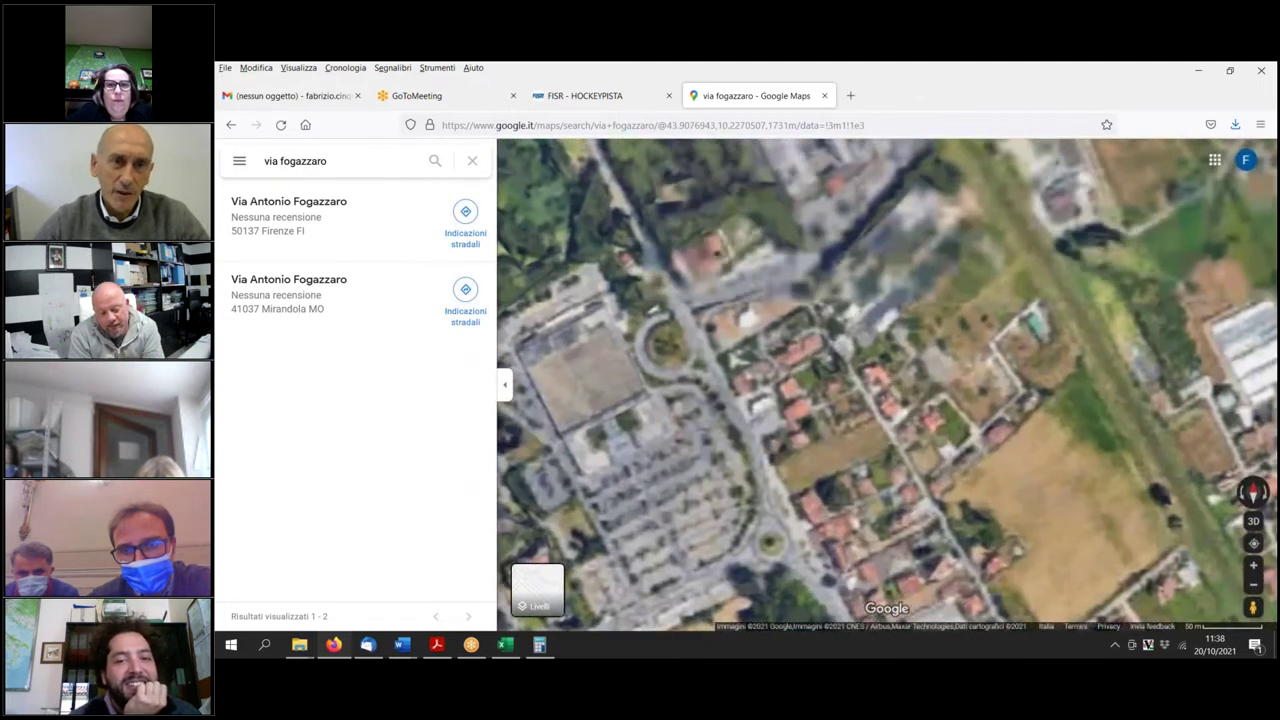
pyautogui.scroll(3, 800, 393)
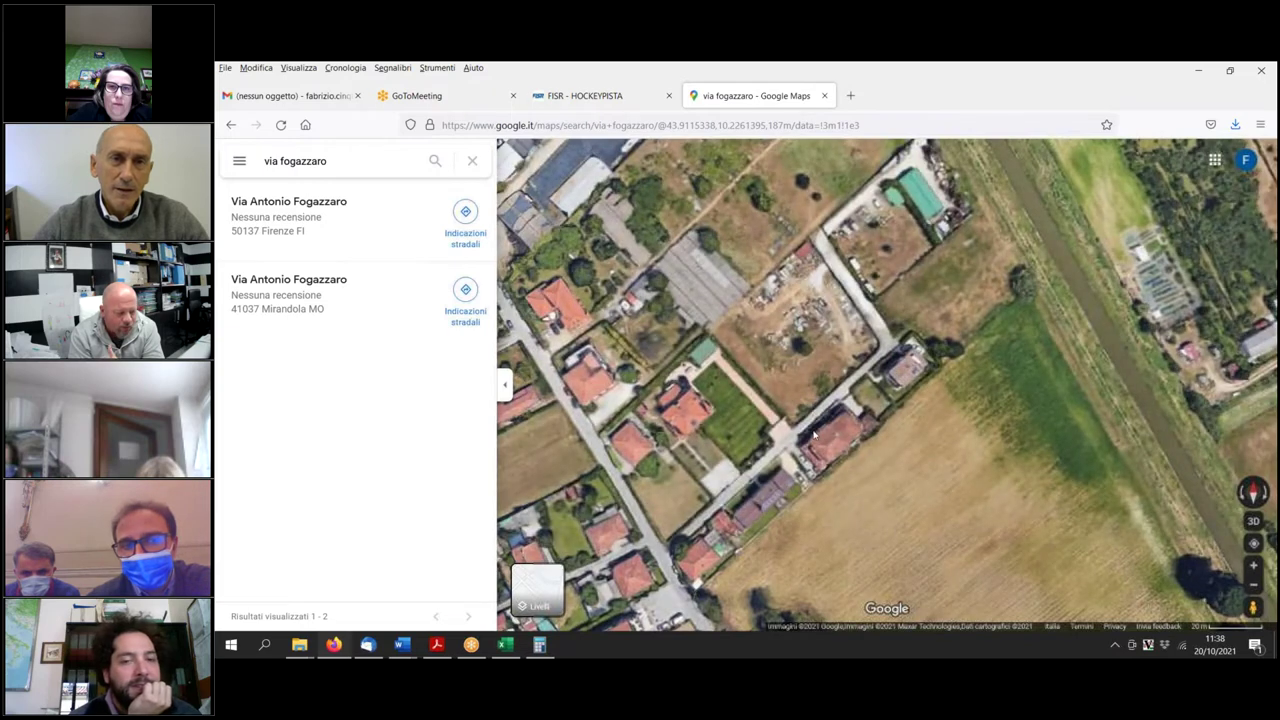
pyautogui.scroll(2, 826, 465)
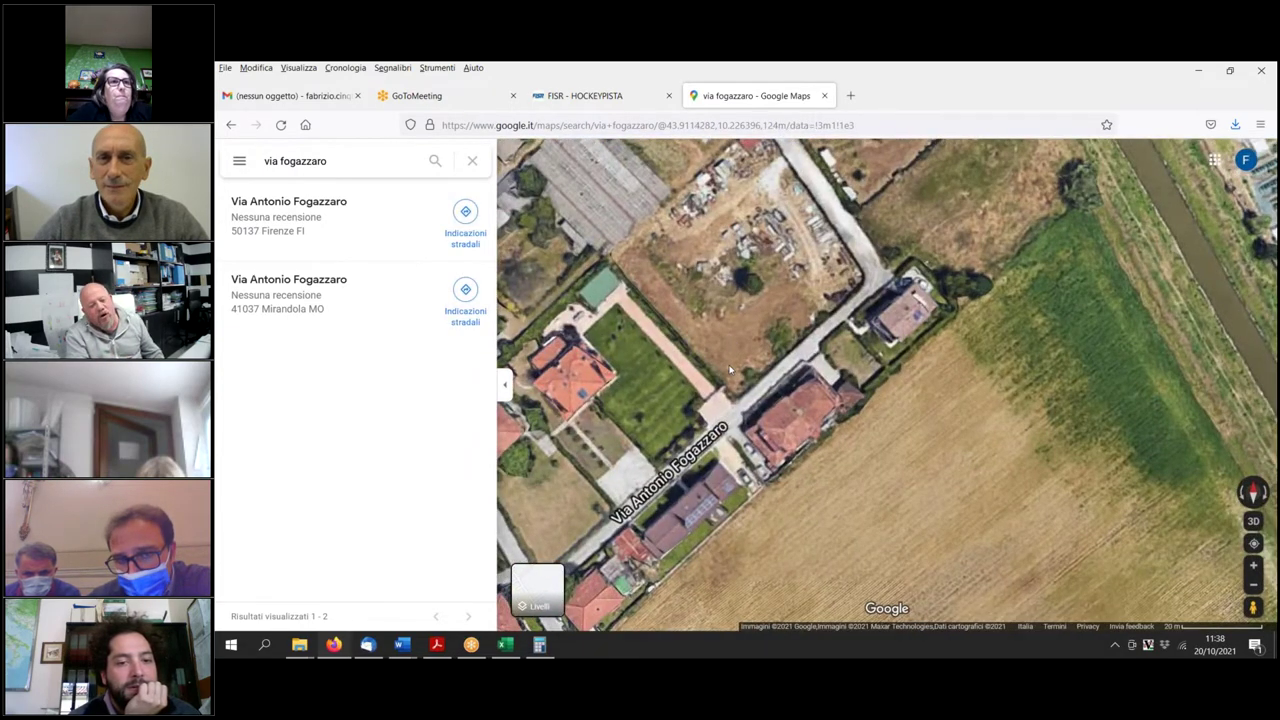
pyautogui.moveTo(730, 370); pyautogui.dragTo(728, 426)
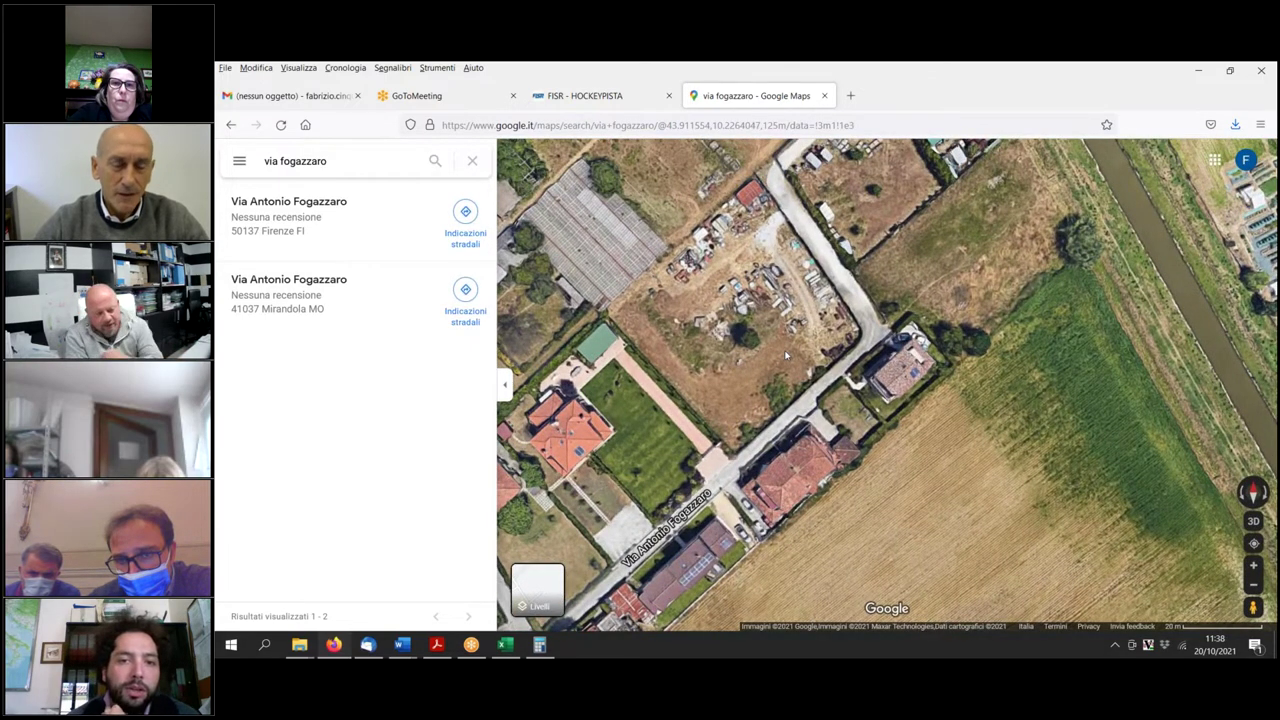
pyautogui.scroll(-2, 795, 381)
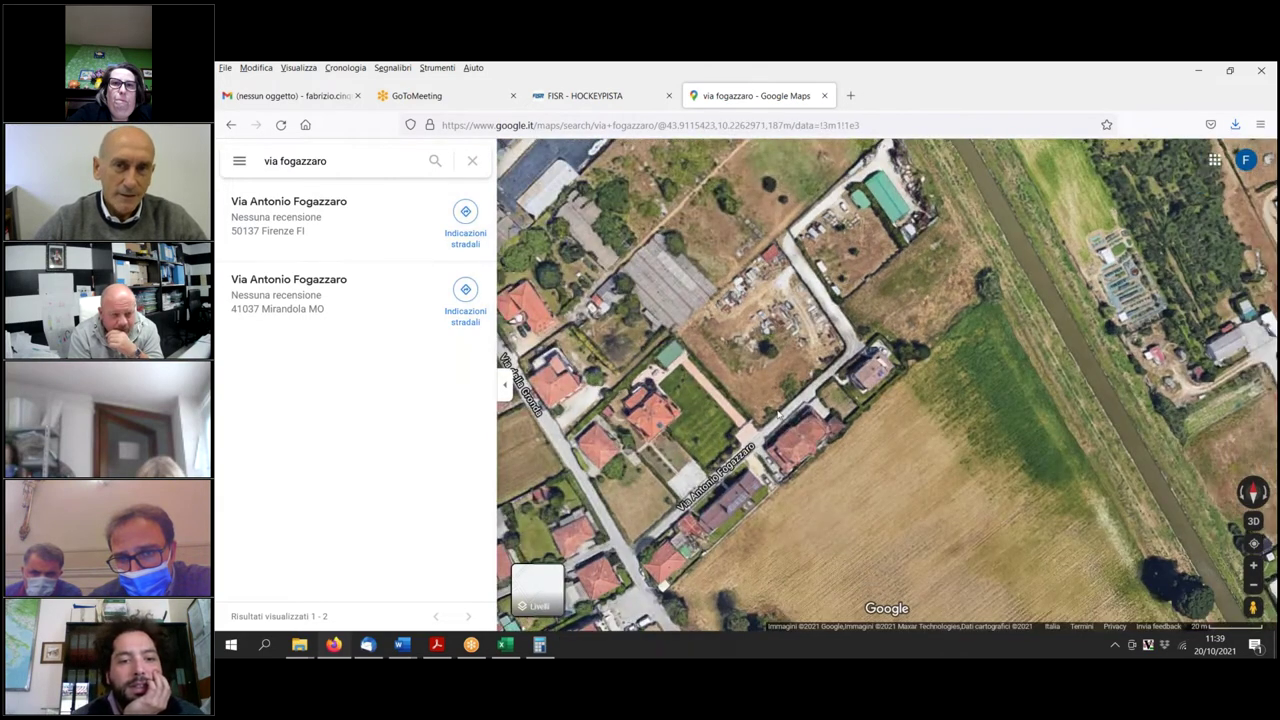
pyautogui.moveTo(779, 413); pyautogui.dragTo(821, 361)
pyautogui.scroll(-1, 821, 361)
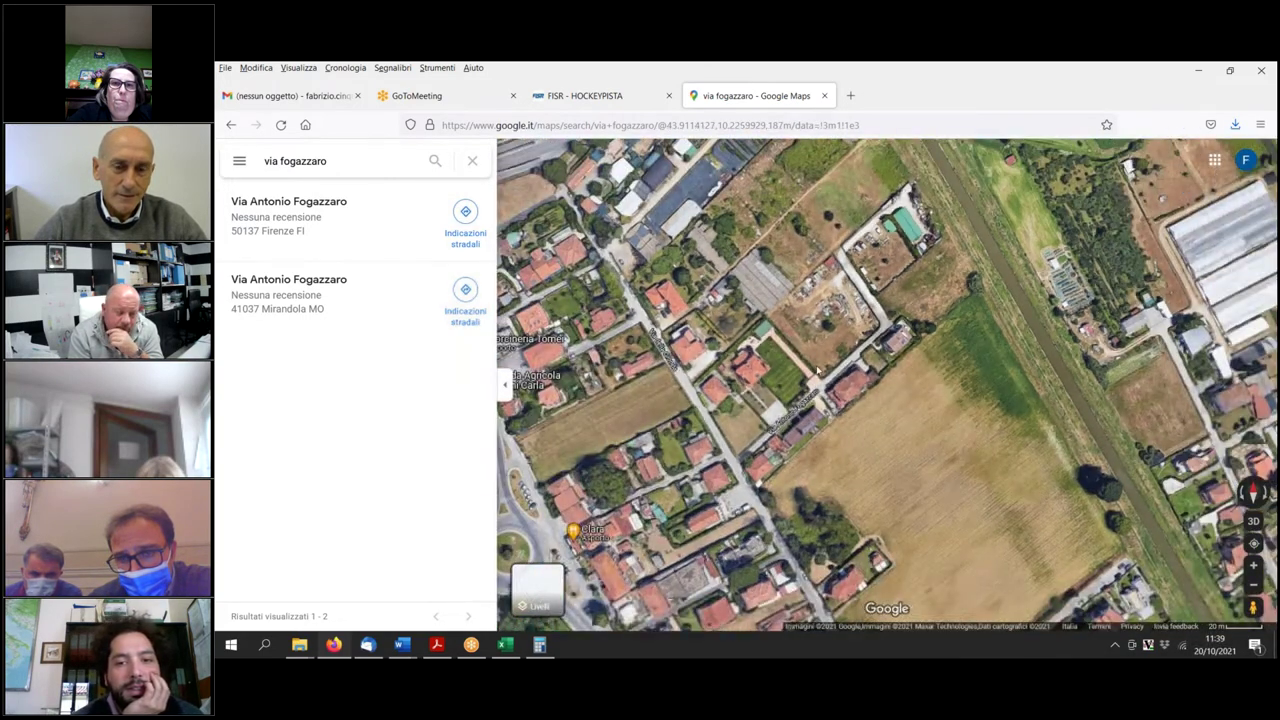
pyautogui.moveTo(821, 361); pyautogui.dragTo(813, 415)
pyautogui.scroll(-1, 813, 415)
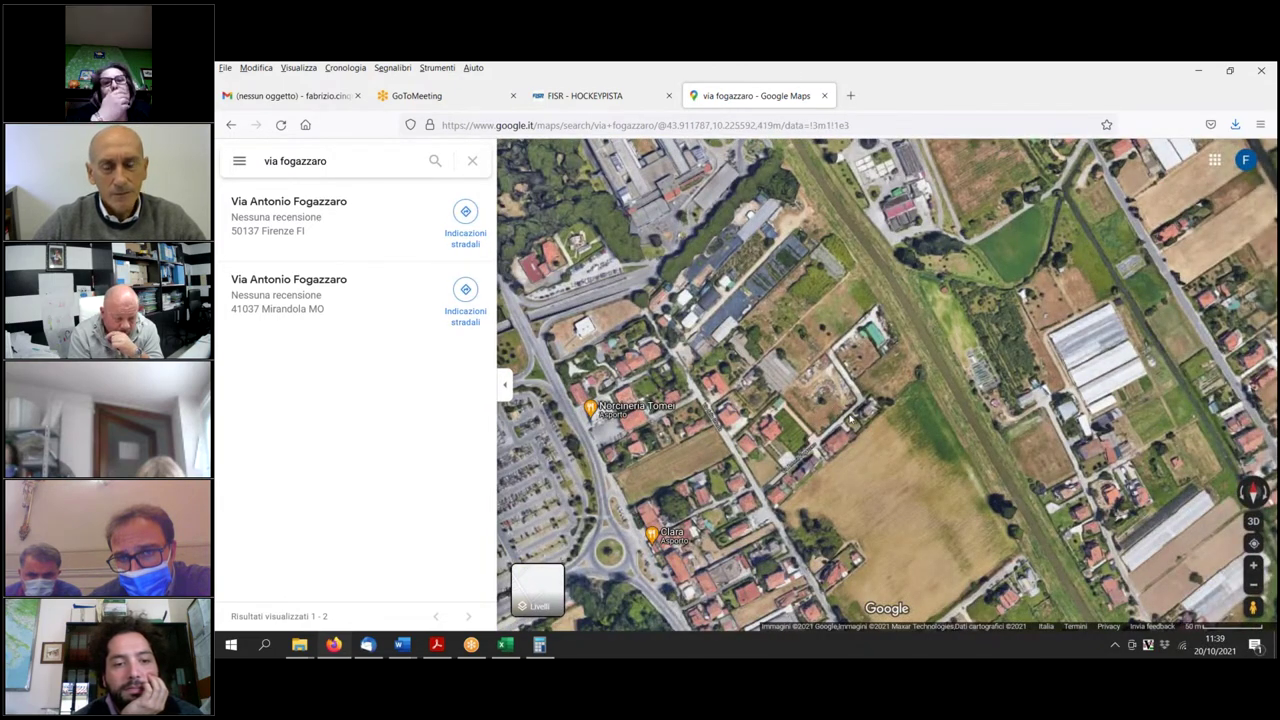
pyautogui.scroll(1, 850, 419)
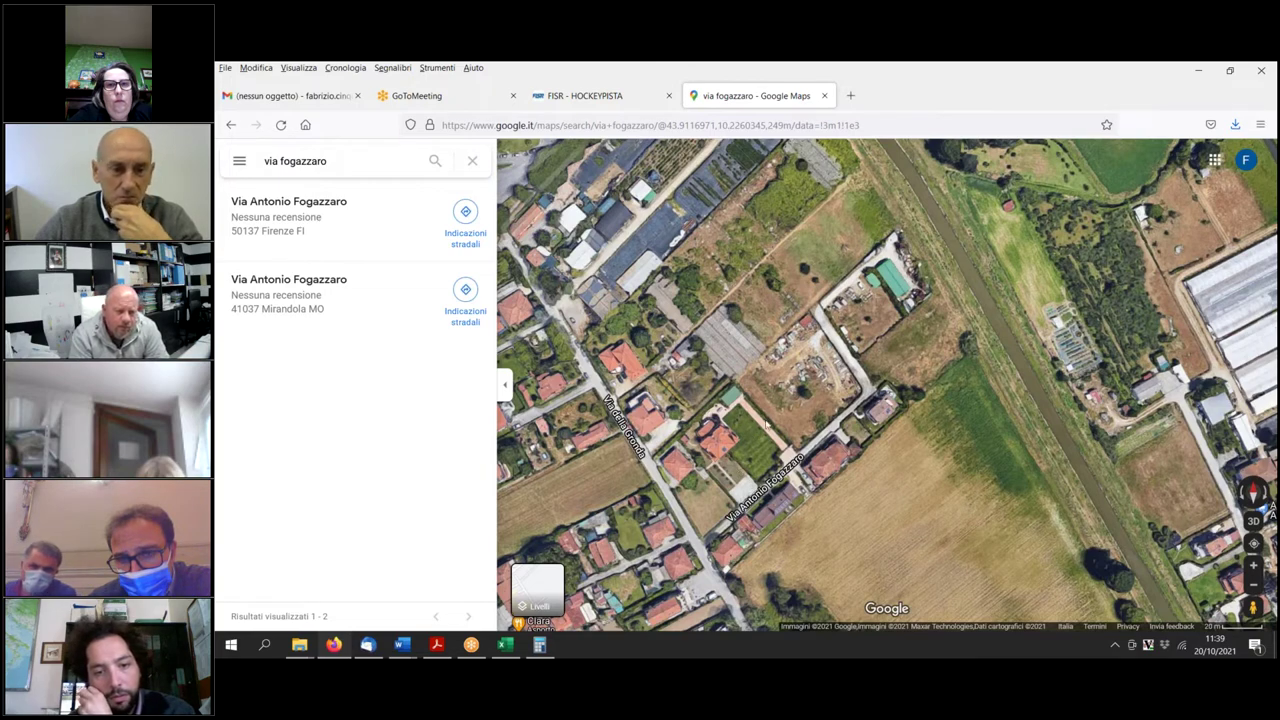
pyautogui.scroll(-2, 764, 424)
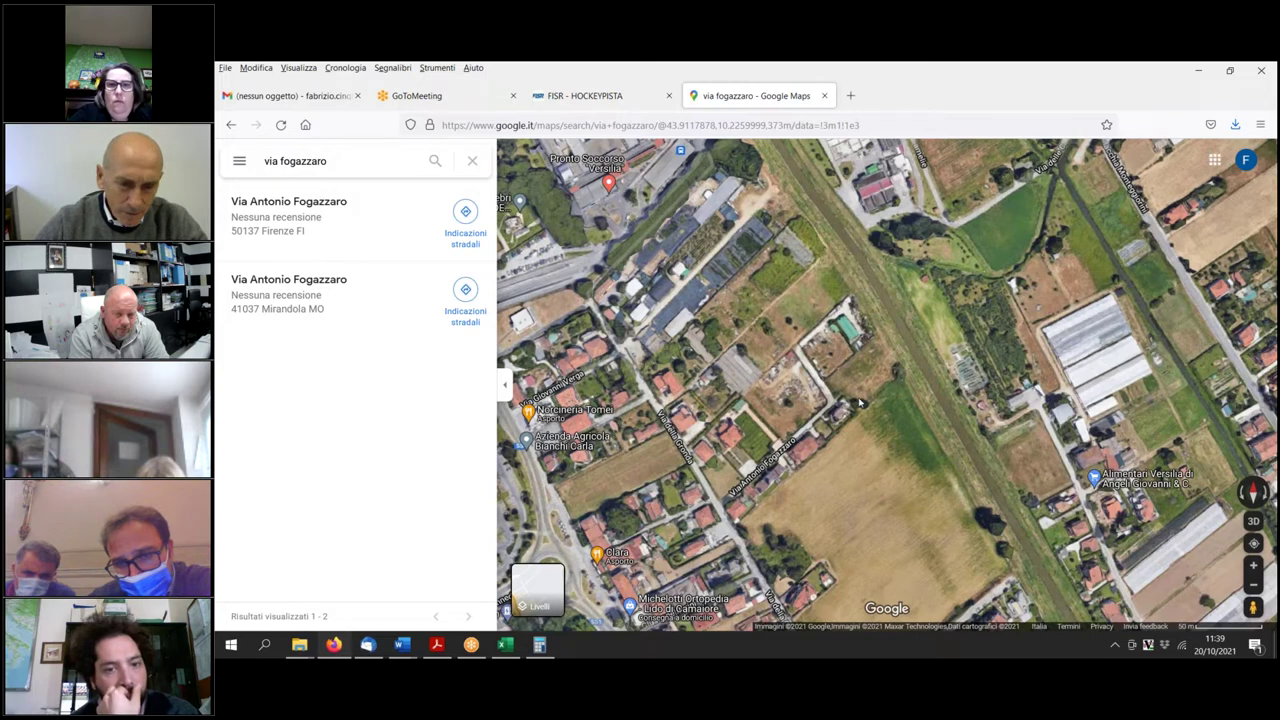
pyautogui.scroll(2, 790, 400)
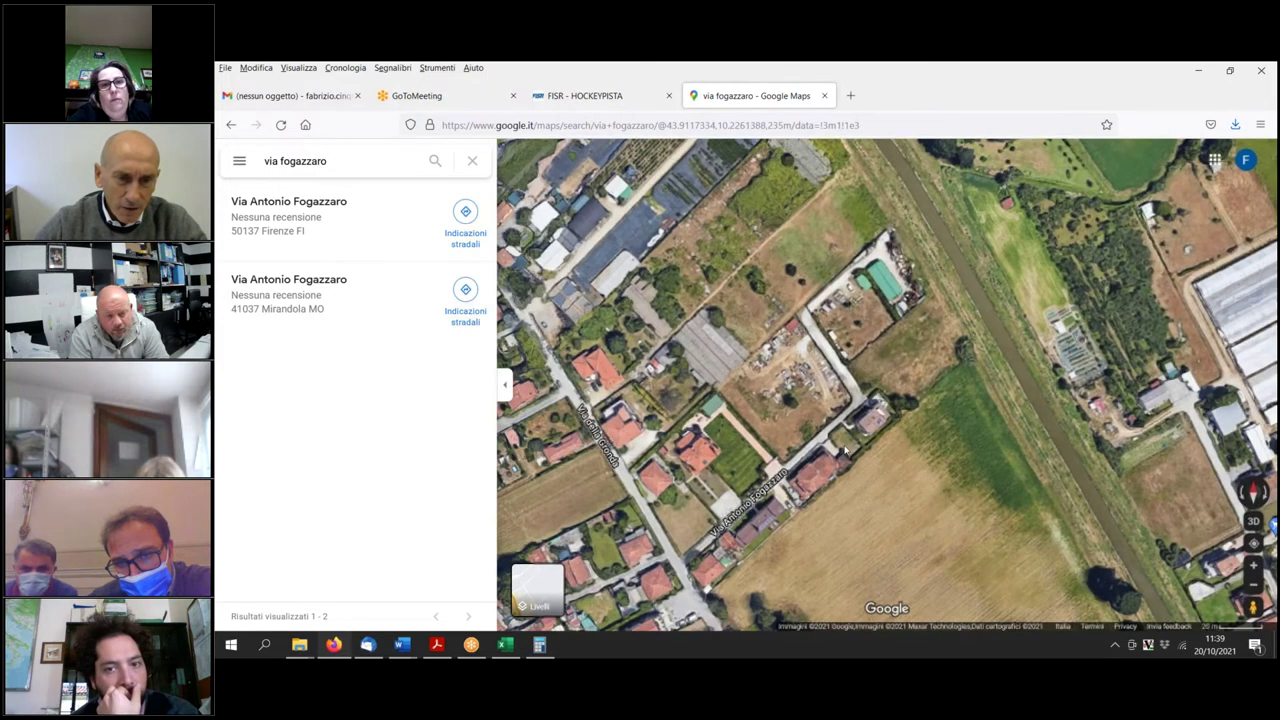
pyautogui.scroll(3, 814, 362)
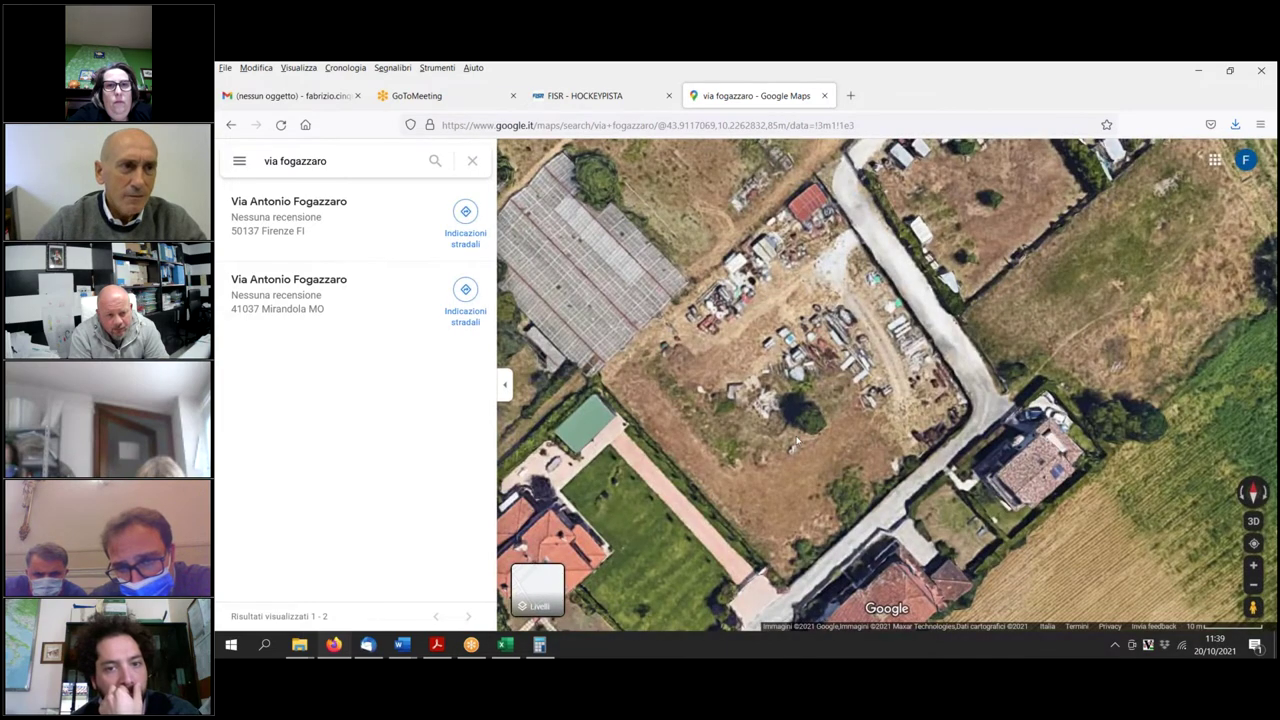
pyautogui.scroll(-2, 798, 443)
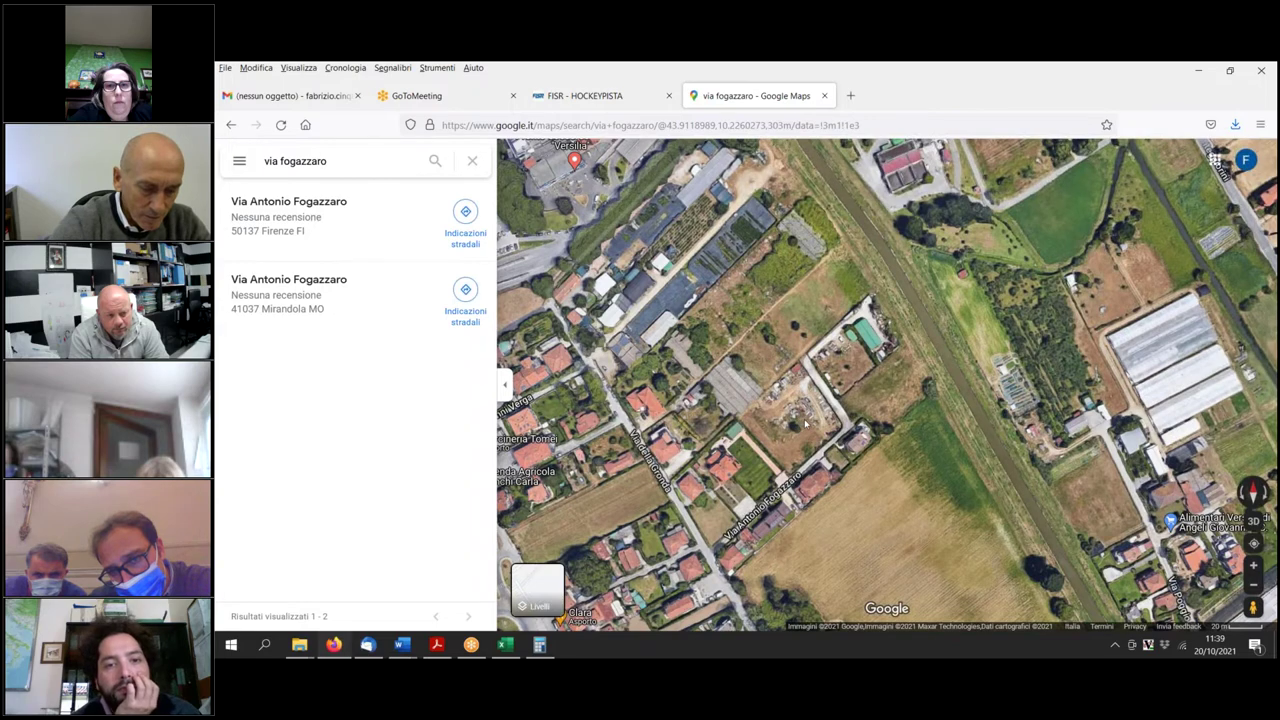
pyautogui.scroll(1, 807, 425)
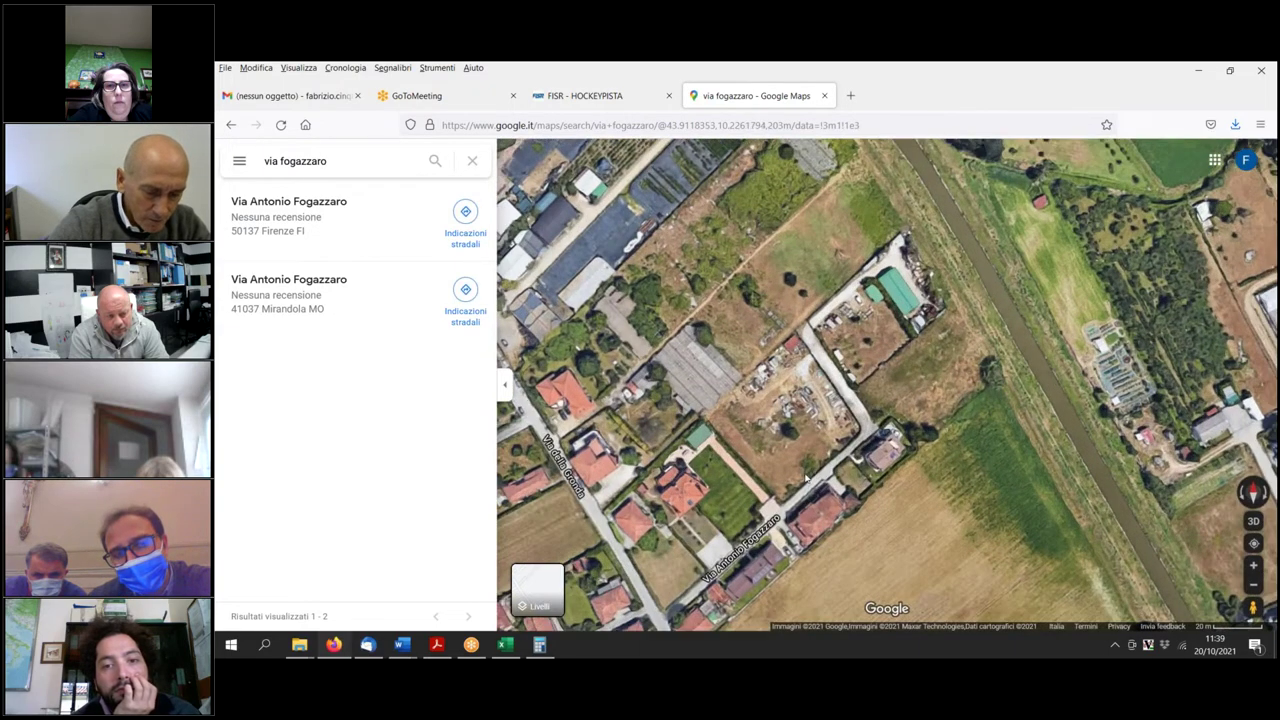
pyautogui.scroll(2, 790, 468)
pyautogui.scroll(1, 793, 449)
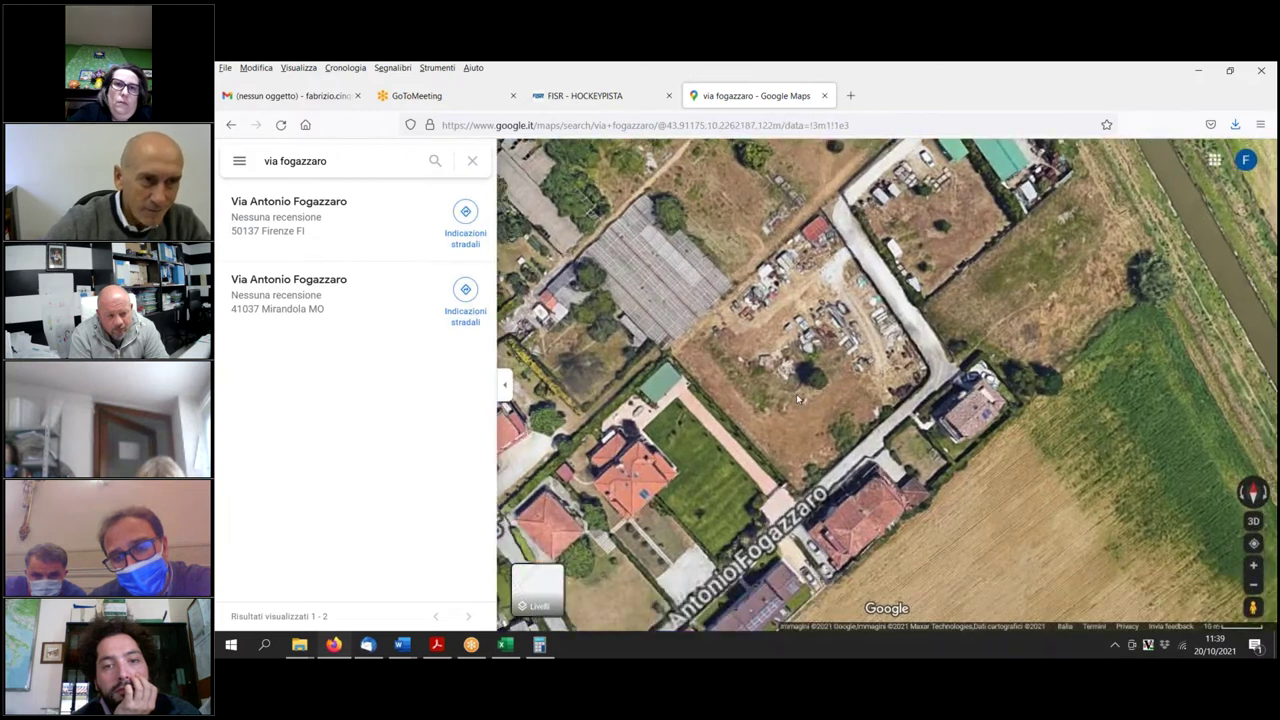
# Start a Misura distanza measurement from a point inside the lot.
pyautogui.rightClick(796, 396)
pyautogui.click(829, 611)
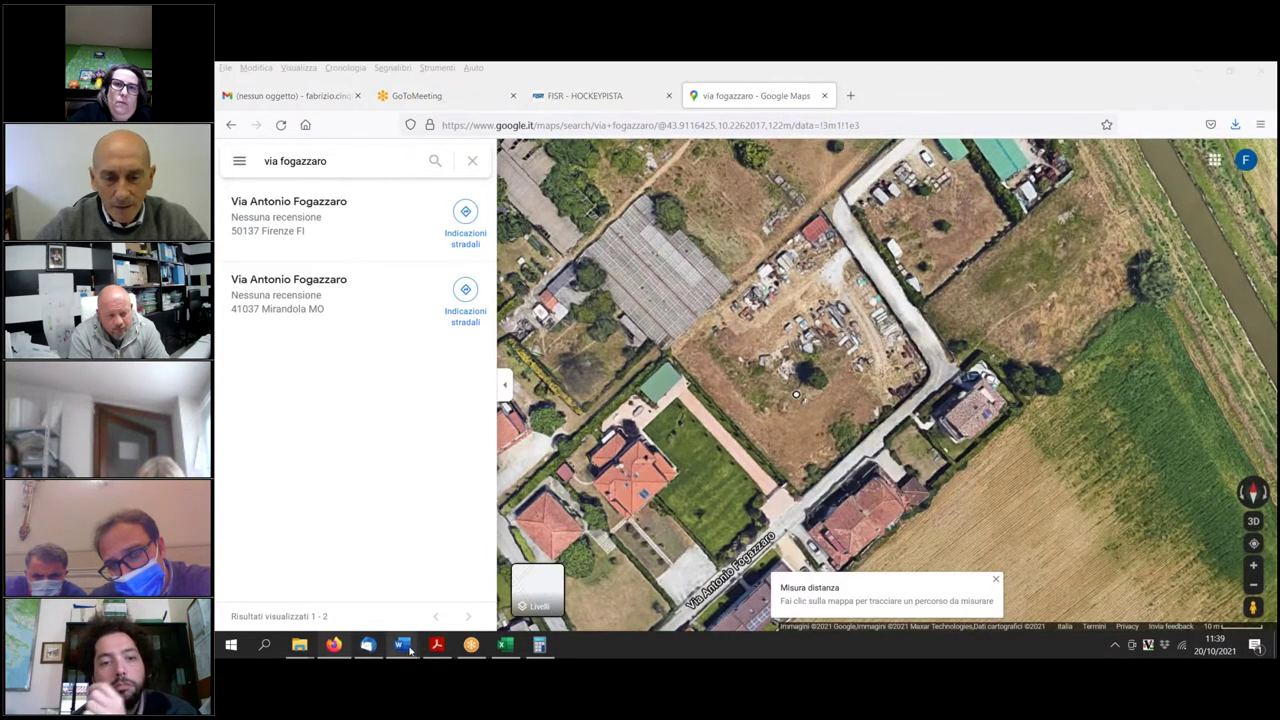
pyautogui.moveTo(406, 648)
pyautogui.moveTo(720, 582)
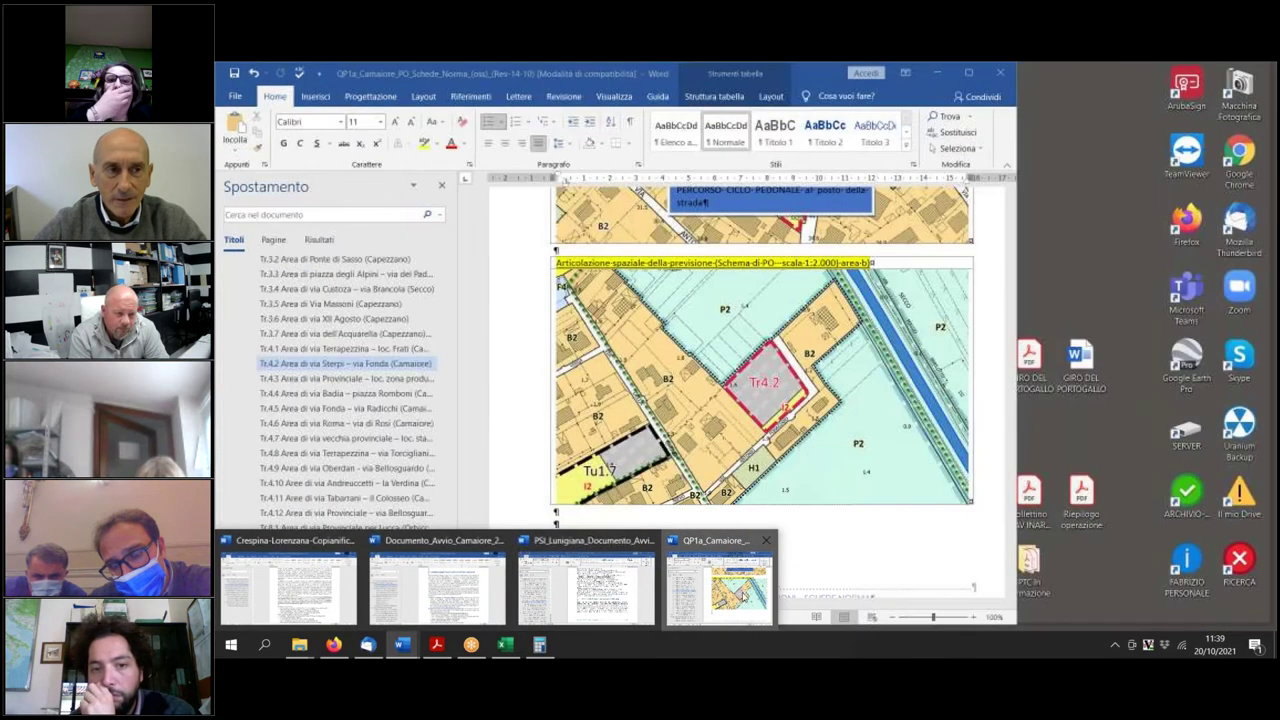
# Return to the QP1a document and place the cursor in the notes under the Dimensionamento table.
pyautogui.click(718, 585)
pyautogui.scroll(-15, 789, 452)
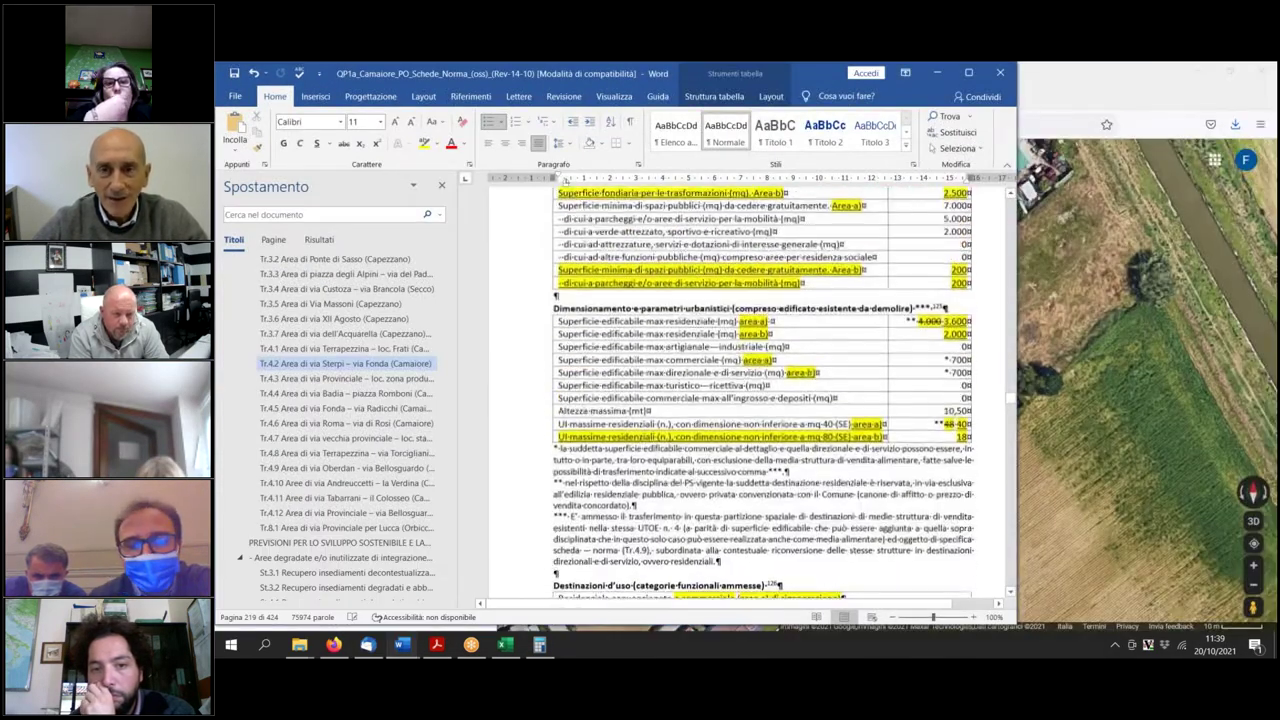
pyautogui.scroll(2, 766, 466)
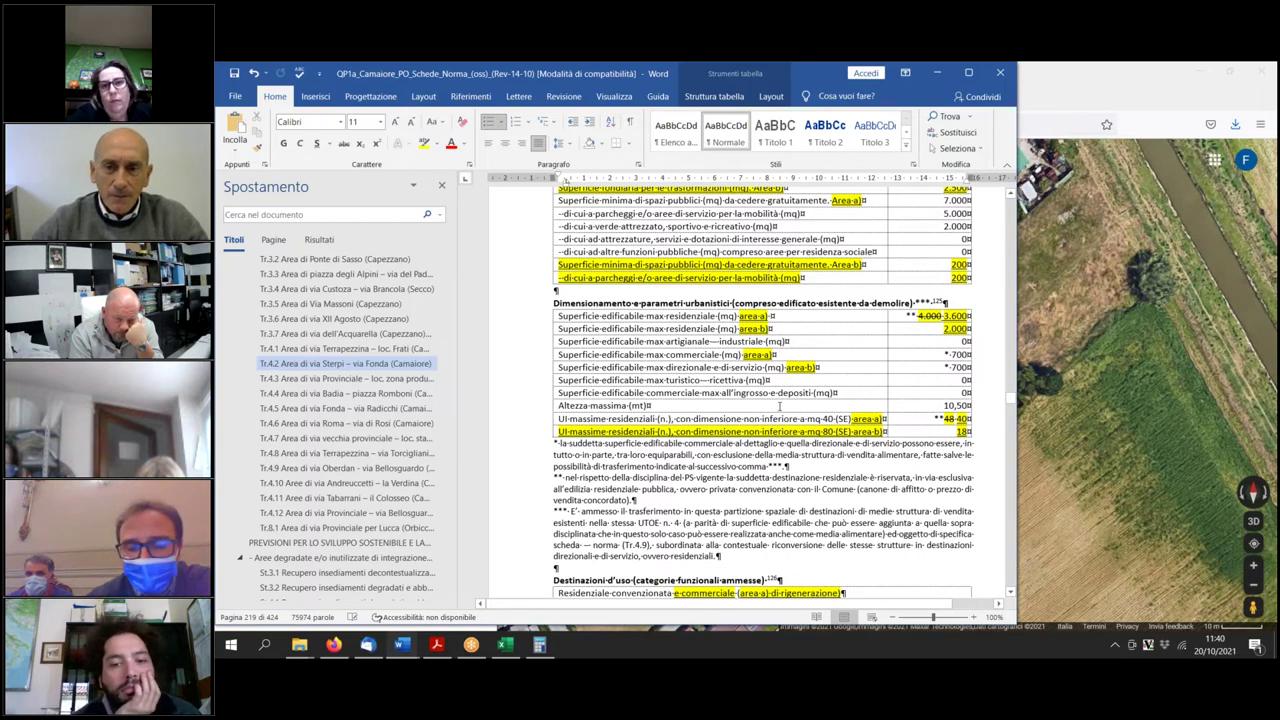
pyautogui.click(857, 478)
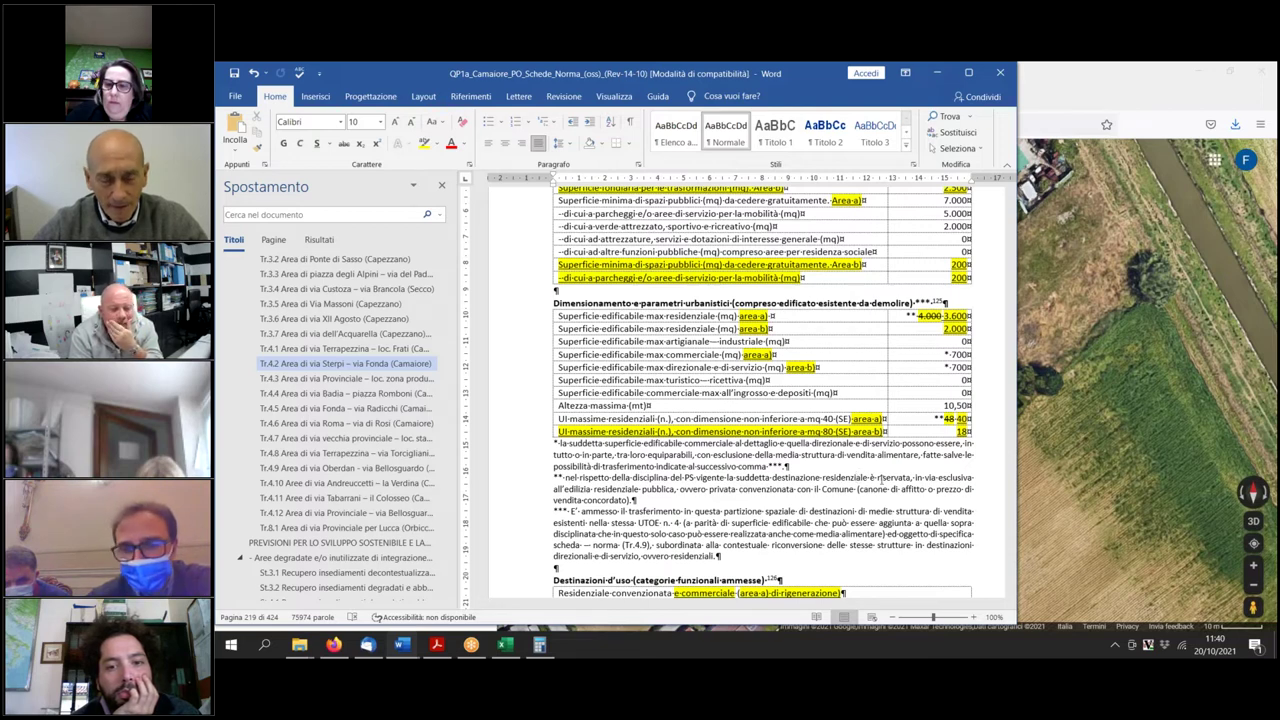
# Measure 73,83 m from the lot to the field, clear the measurement, and tilt the map into 3D.
pyautogui.click(1083, 483)
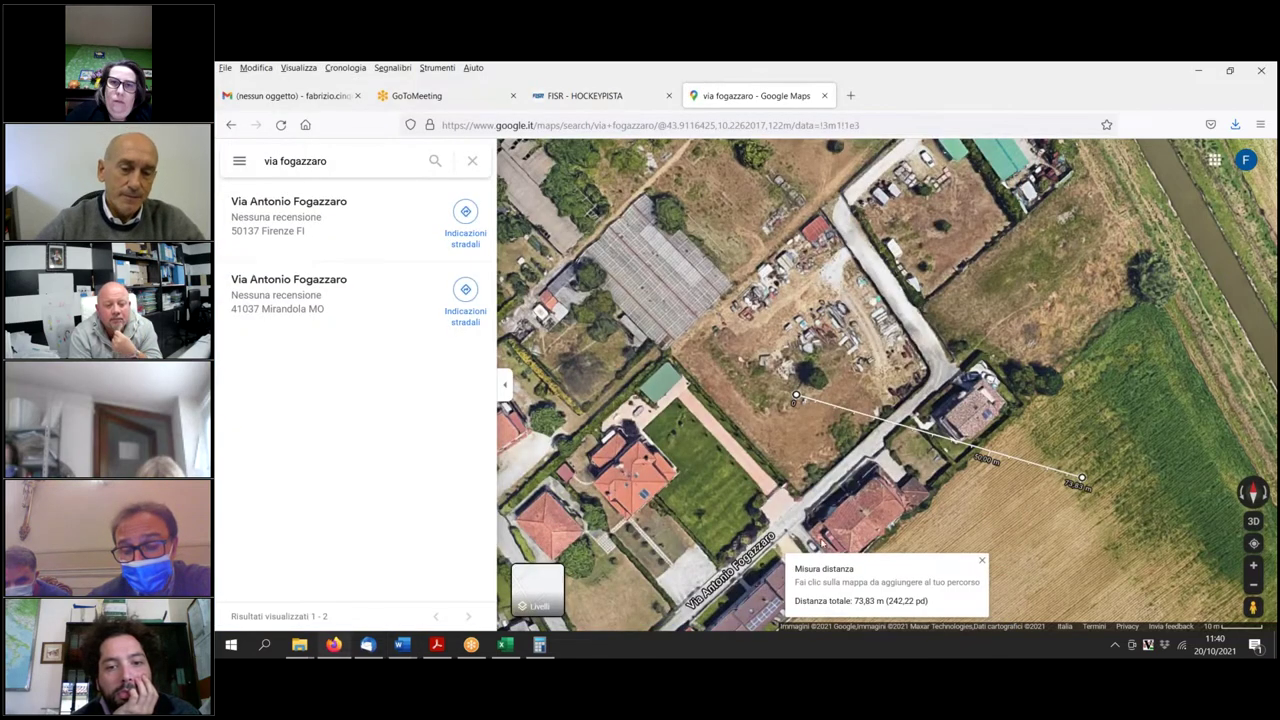
pyautogui.click(1083, 481)
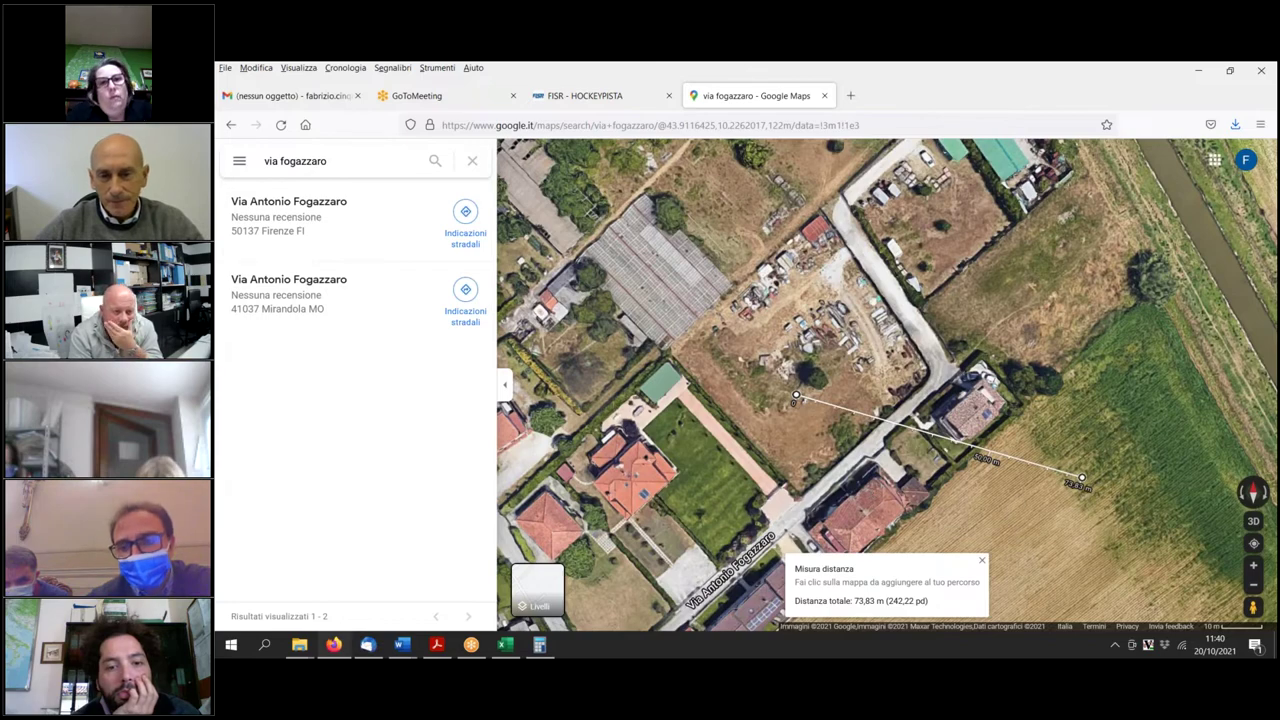
pyautogui.click(1253, 521)
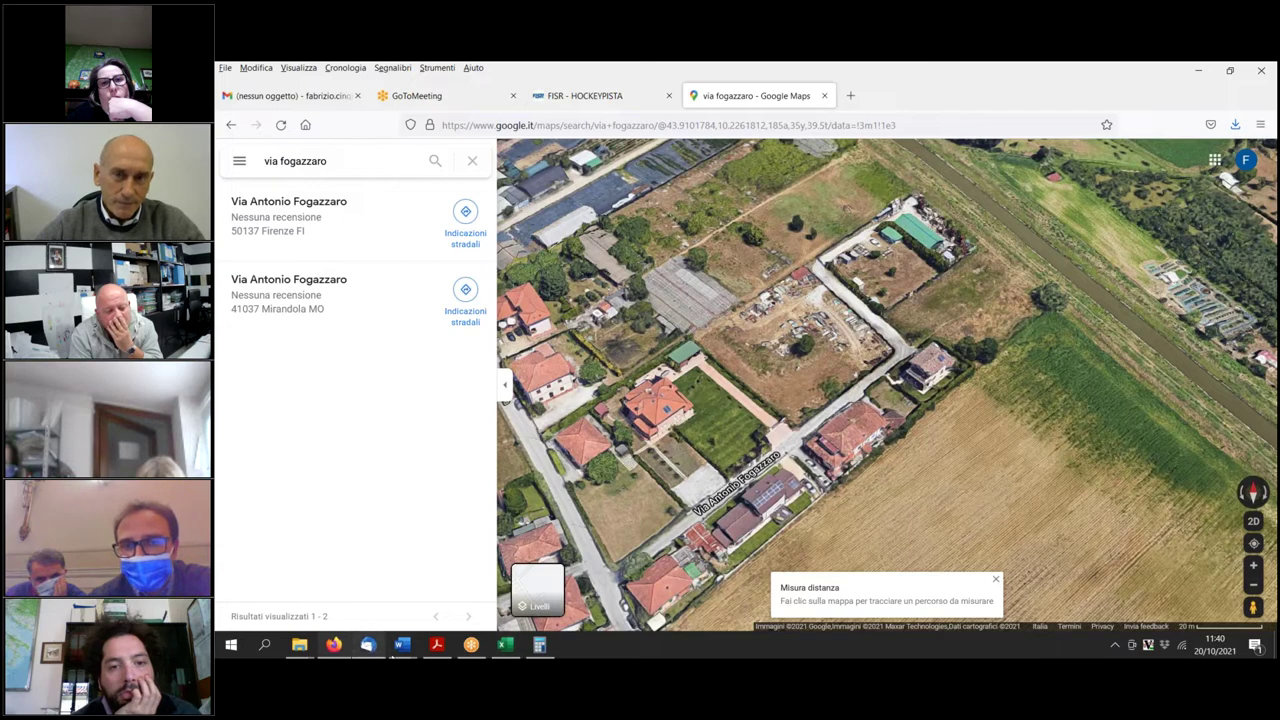
pyautogui.click(399, 646)
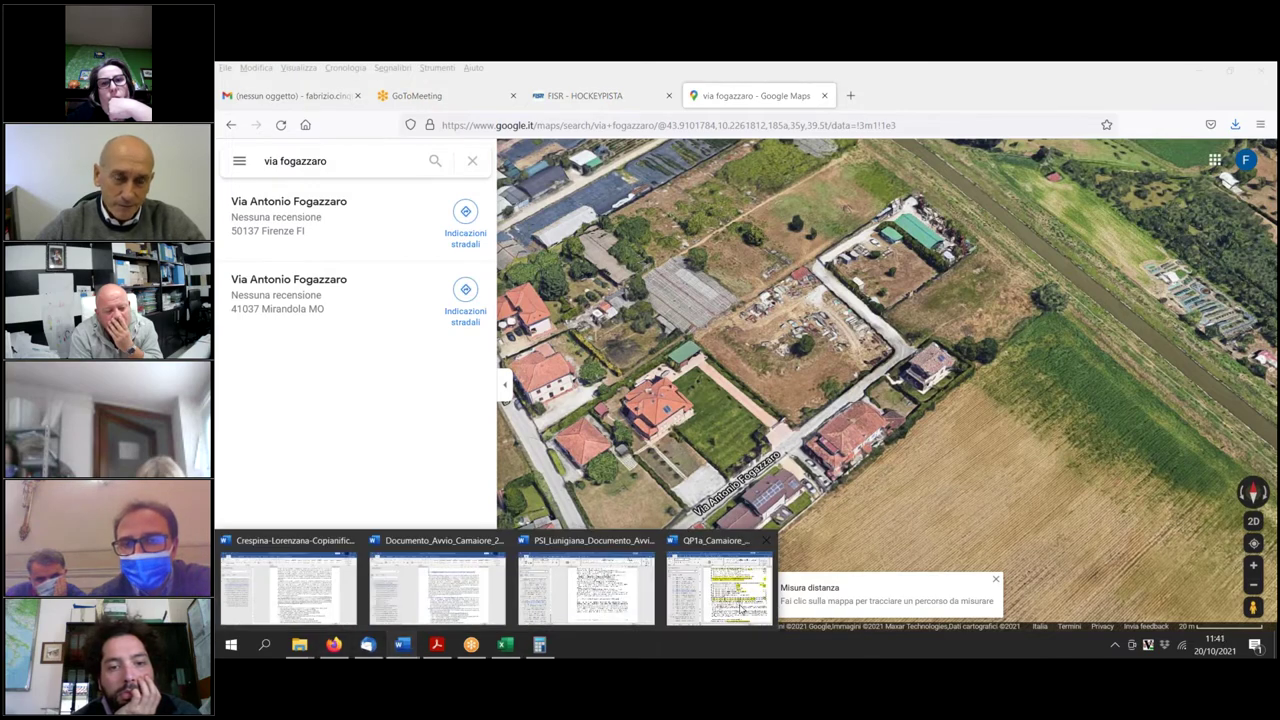
# Bring the QP1a document forward and browse its Navigation pane sections to St.4.1.
pyautogui.click(740, 590)
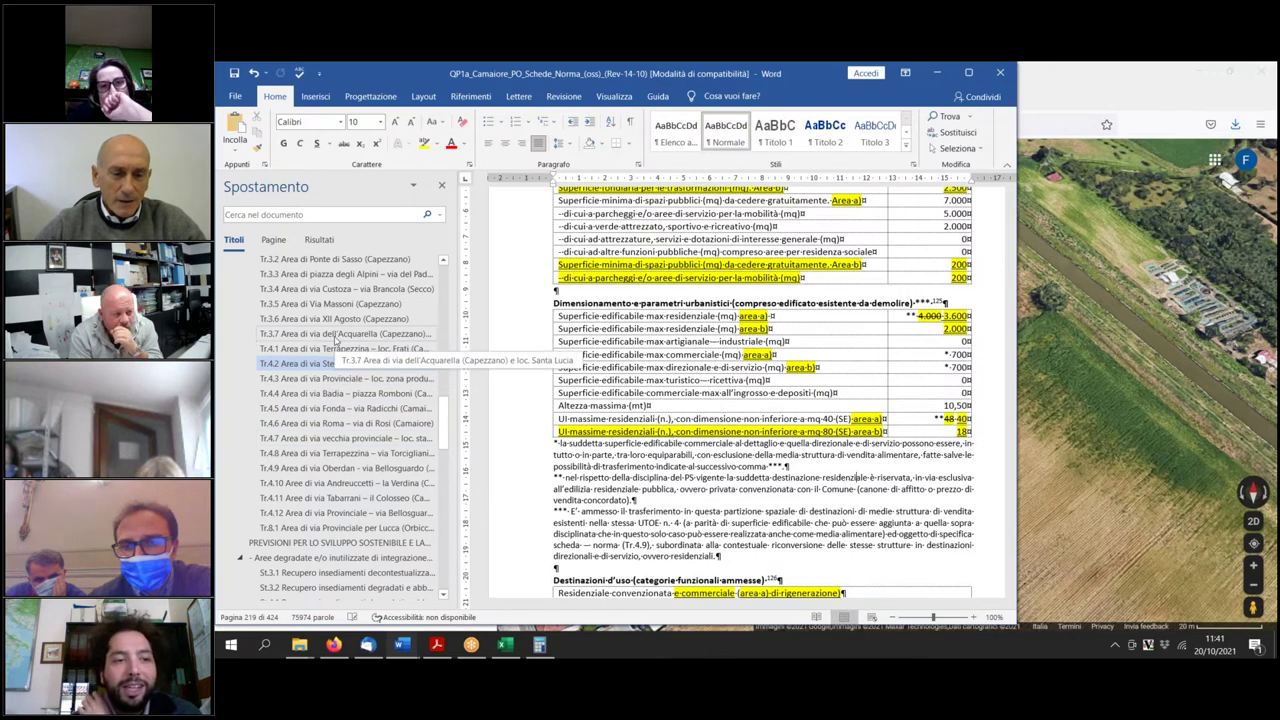
pyautogui.scroll(2, 340, 320)
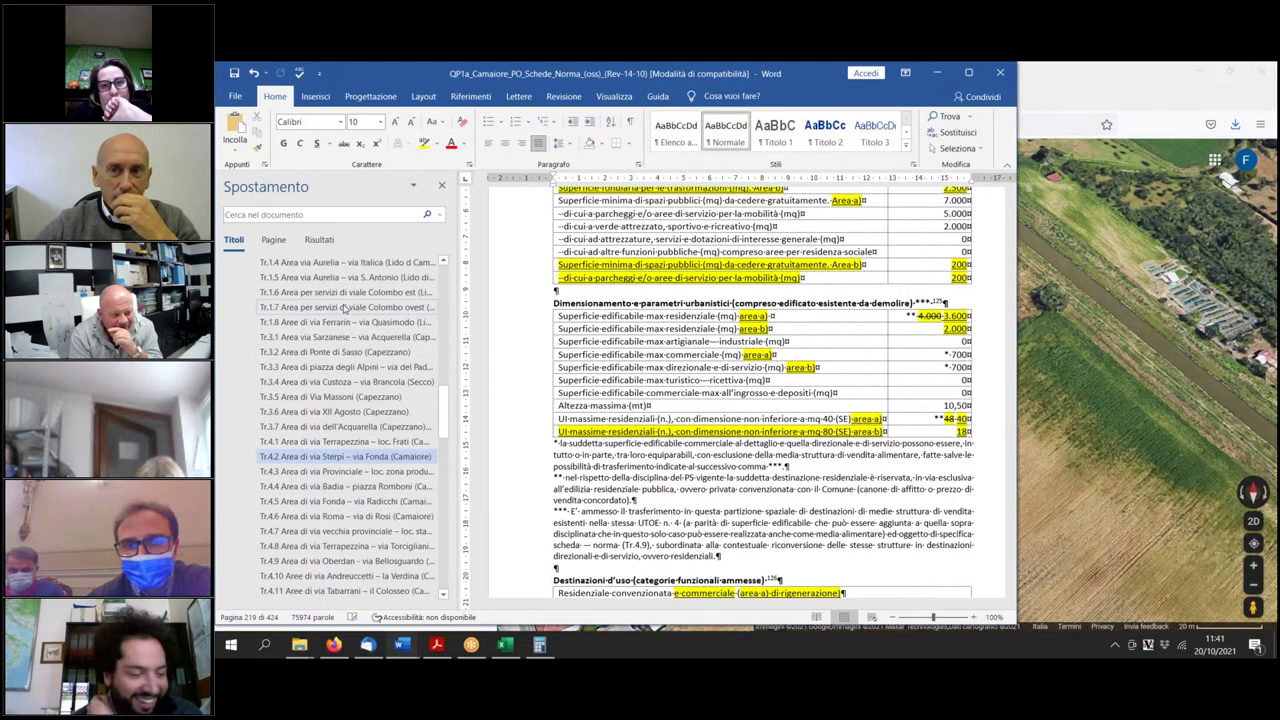
pyautogui.click(342, 353)
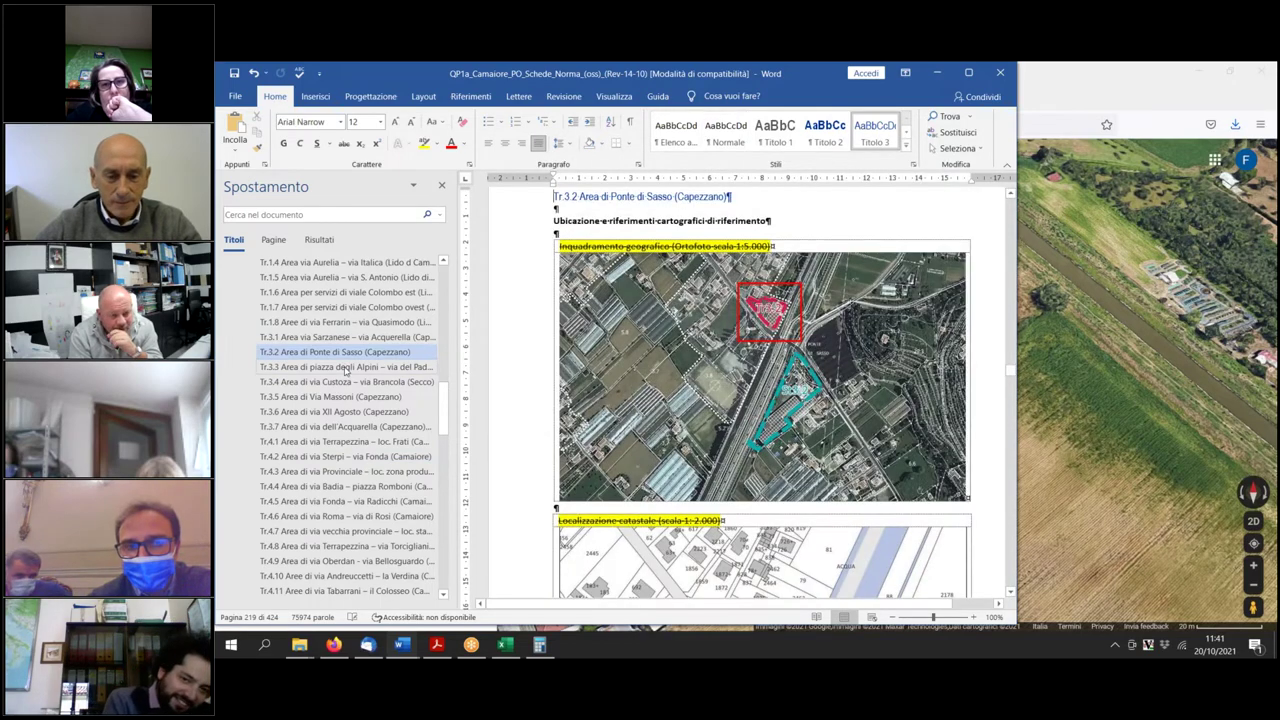
pyautogui.click(345, 367)
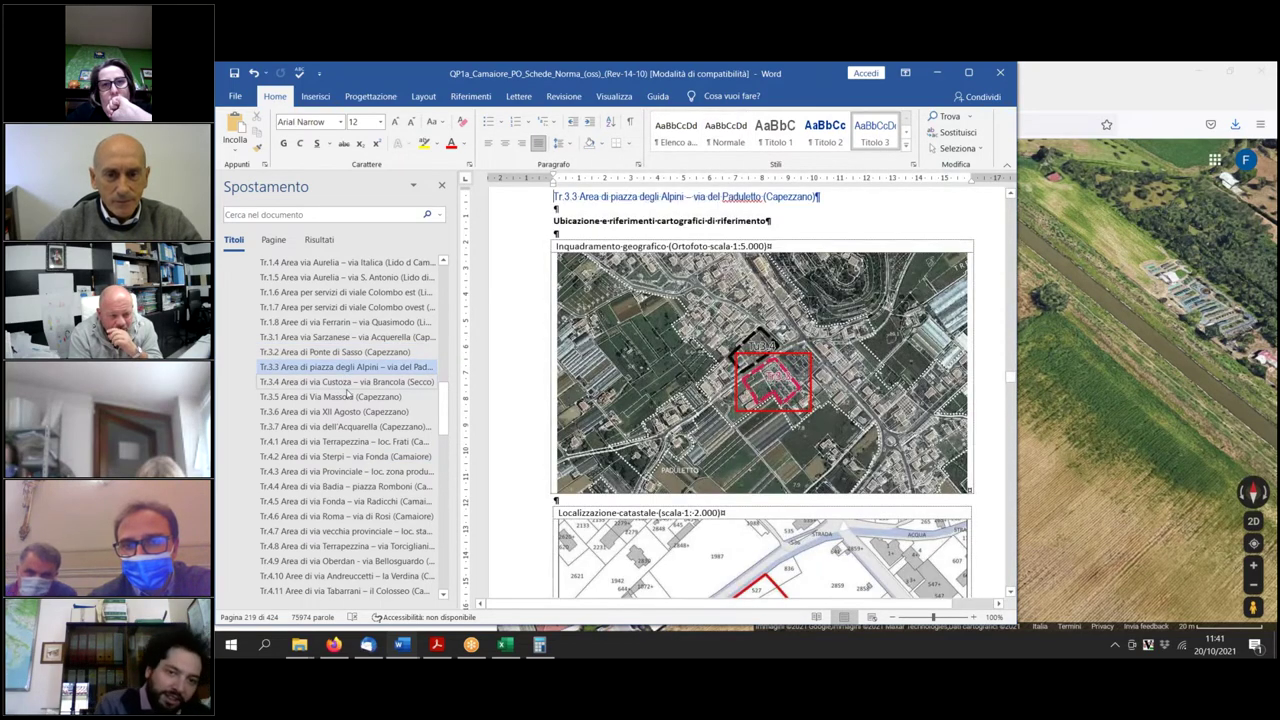
pyautogui.scroll(-3, 347, 394)
pyautogui.scroll(-4, 358, 512)
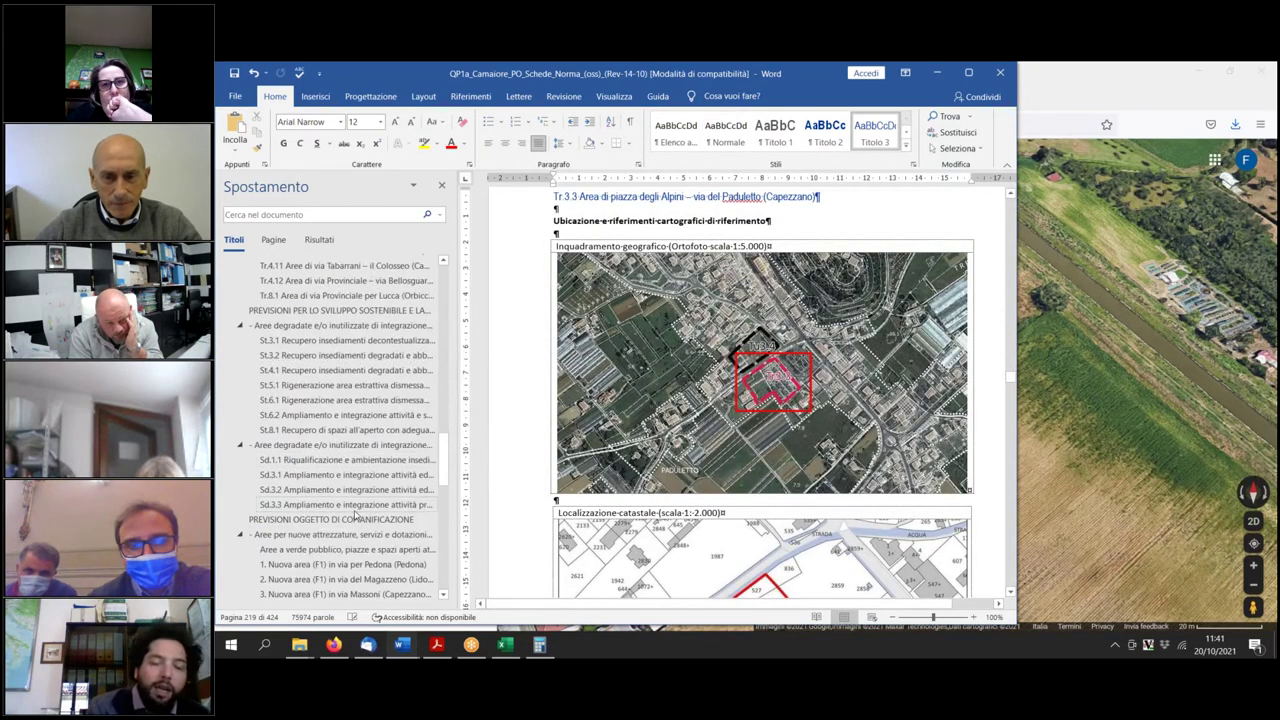
pyautogui.click(311, 431)
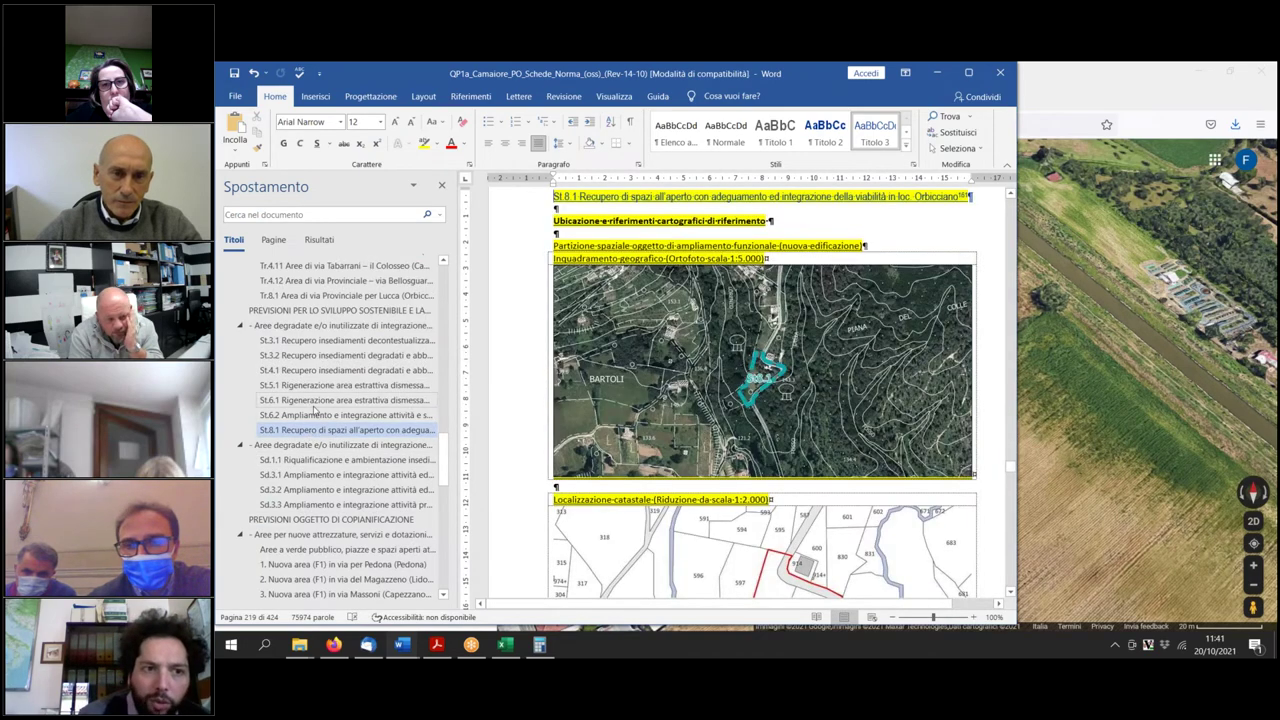
pyautogui.click(314, 399)
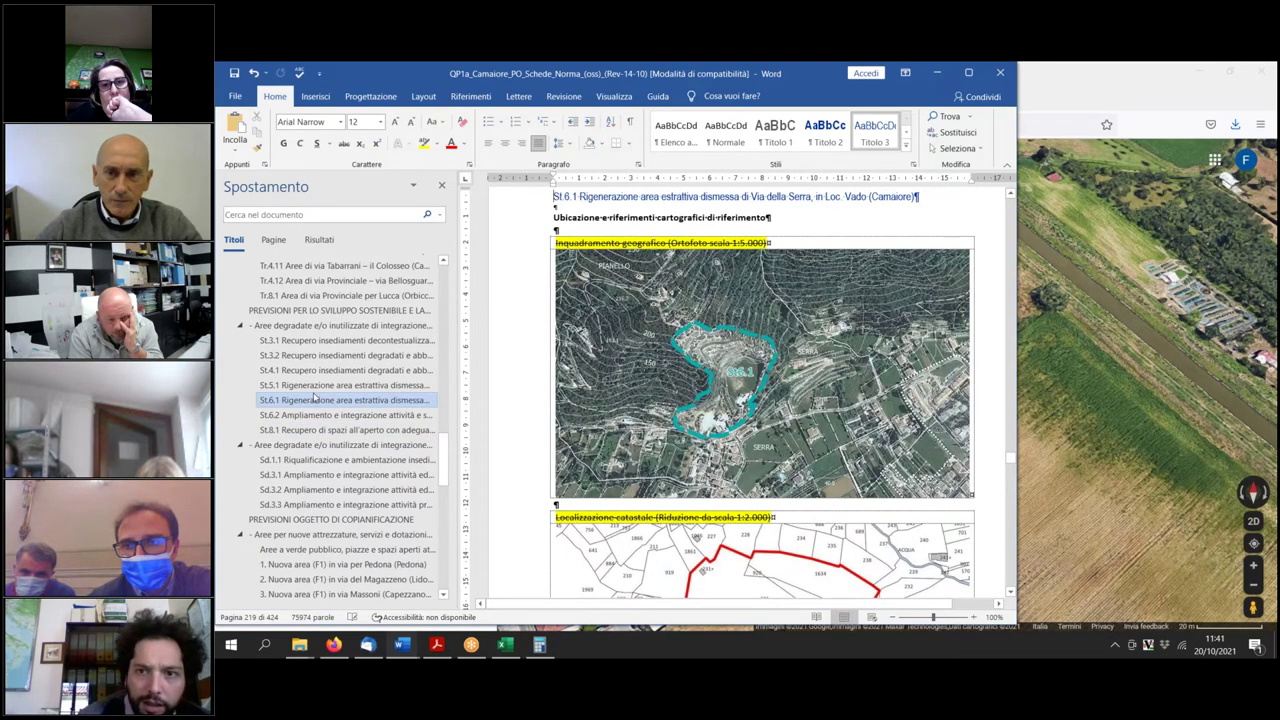
pyautogui.click(316, 385)
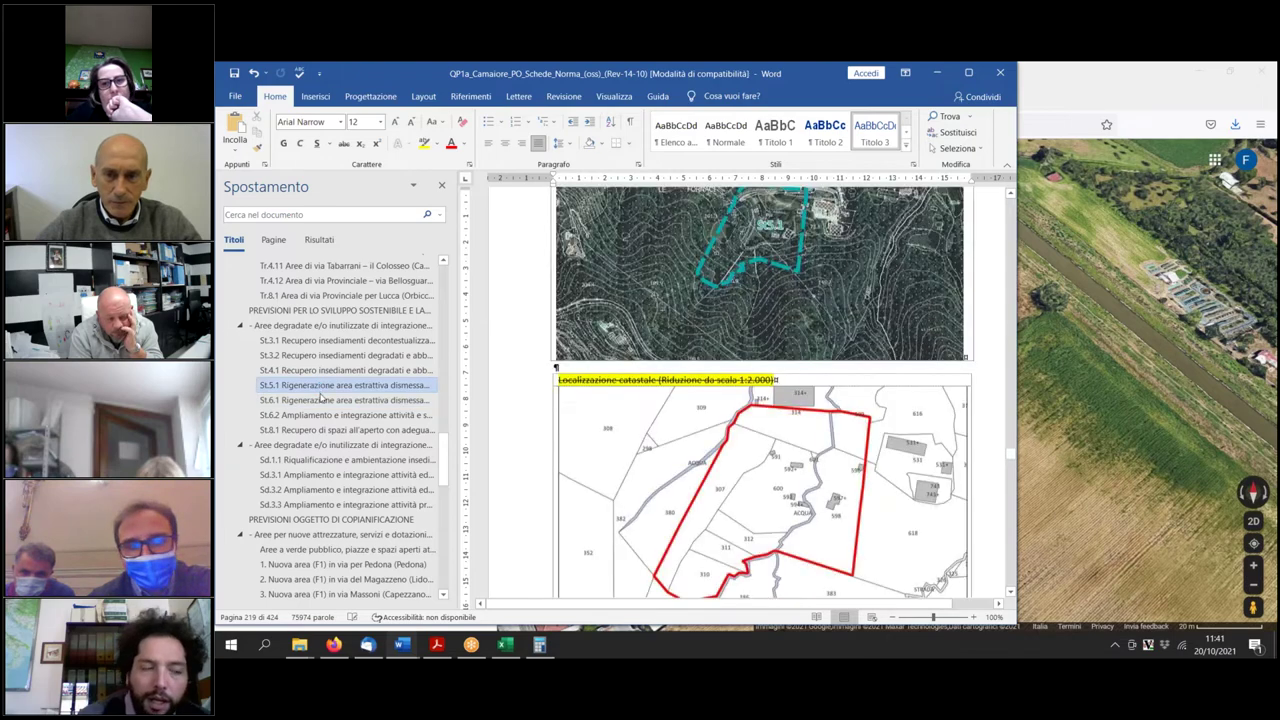
pyautogui.click(314, 430)
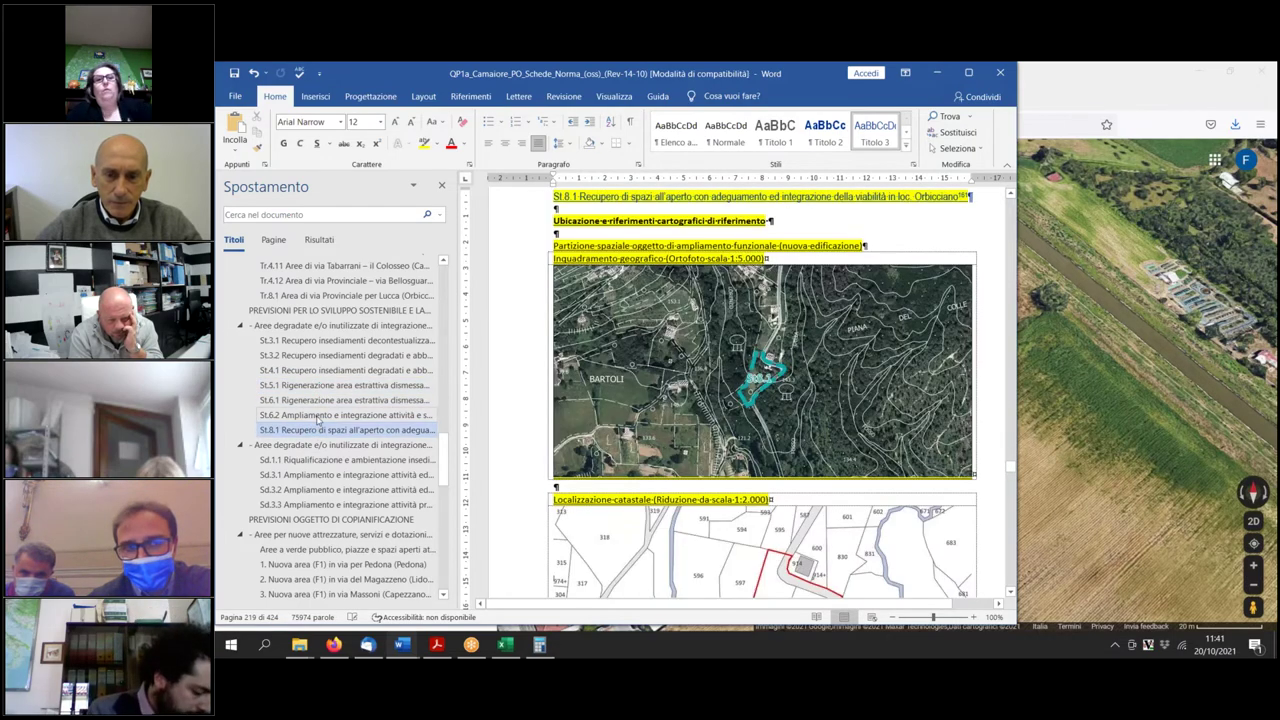
pyautogui.click(316, 414)
pyautogui.click(318, 370)
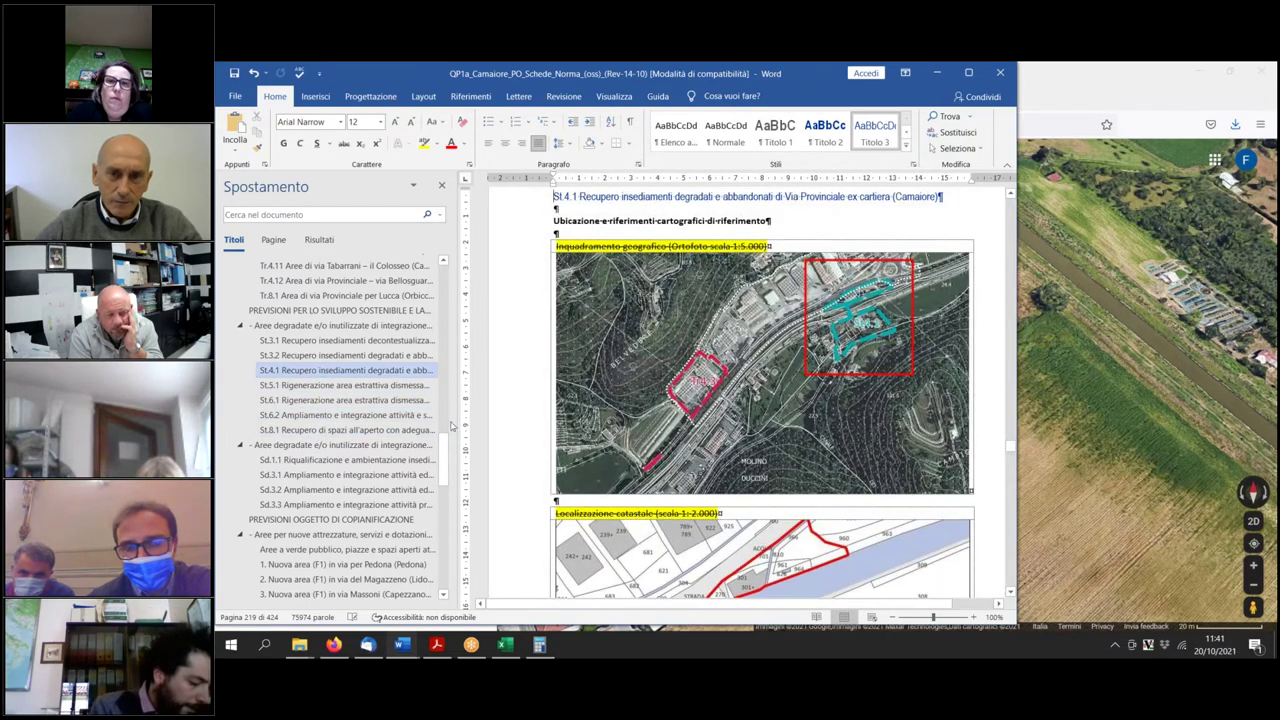
# Scroll past the St.4.1 maps to the Articolazione spaziale and Dimensionamento tables.
pyautogui.scroll(-1, 824, 498)
pyautogui.scroll(-10, 824, 498)
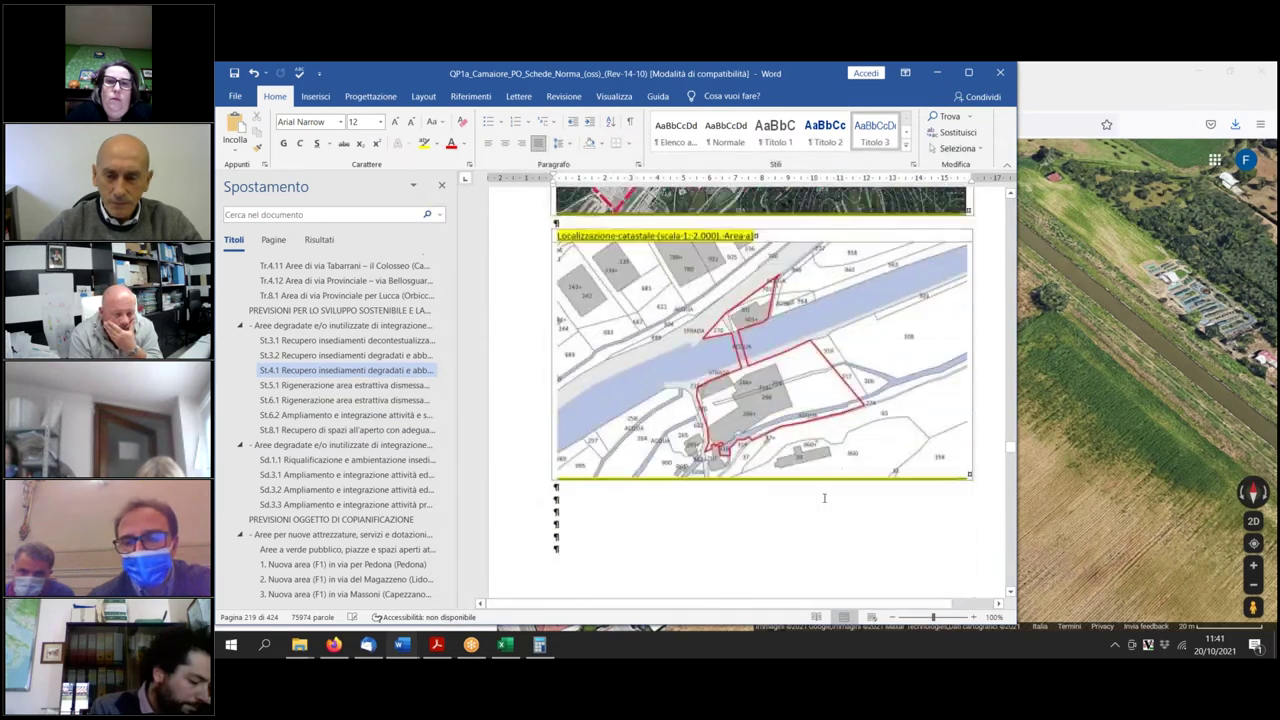
pyautogui.scroll(-12, 824, 498)
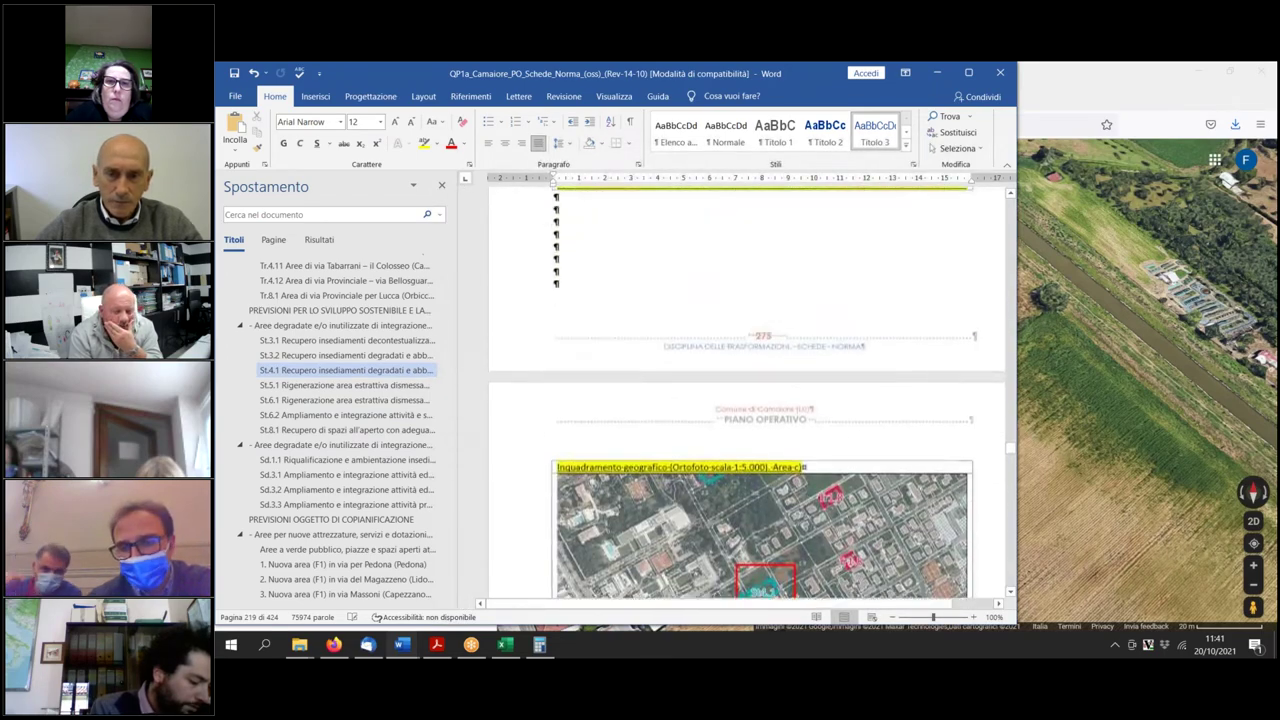
pyautogui.scroll(-12, 809, 529)
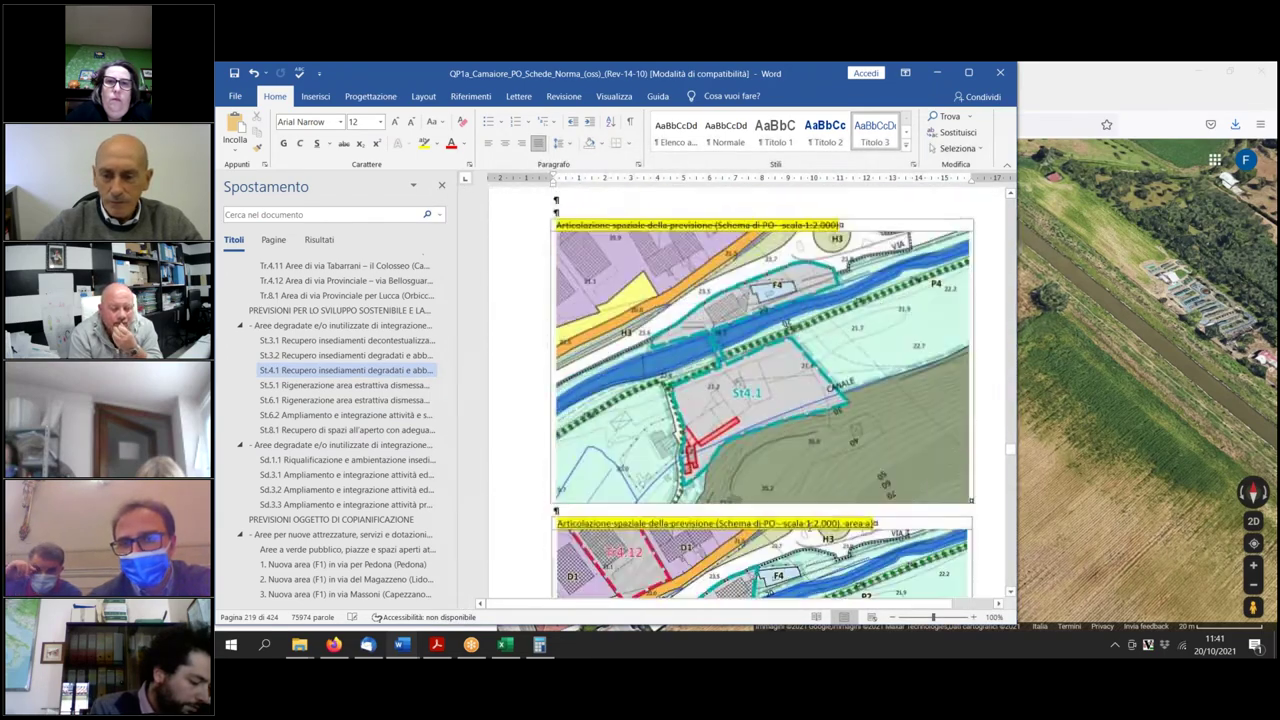
pyautogui.scroll(-10, 809, 525)
pyautogui.scroll(-4, 809, 516)
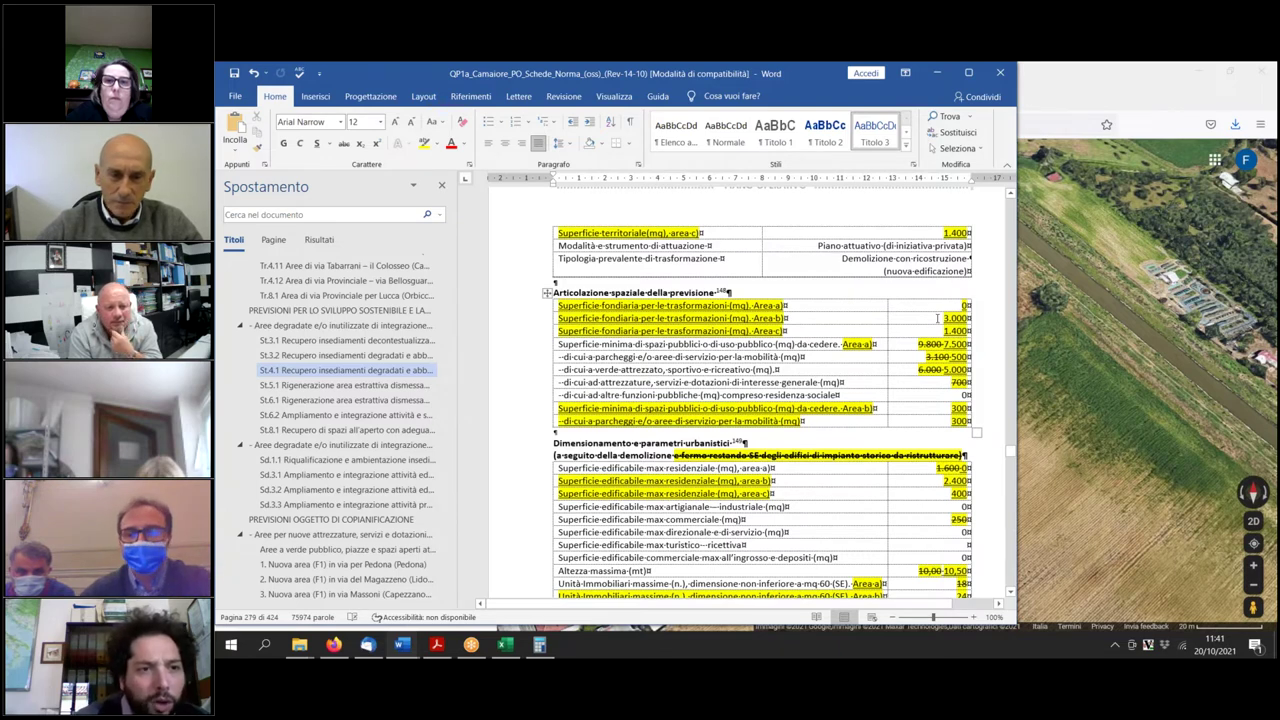
# Select the area-b 3.000 value, then go to the Tr.4.2 Area di via Sterpi – via Fonda section.
pyautogui.doubleClick(945, 318)
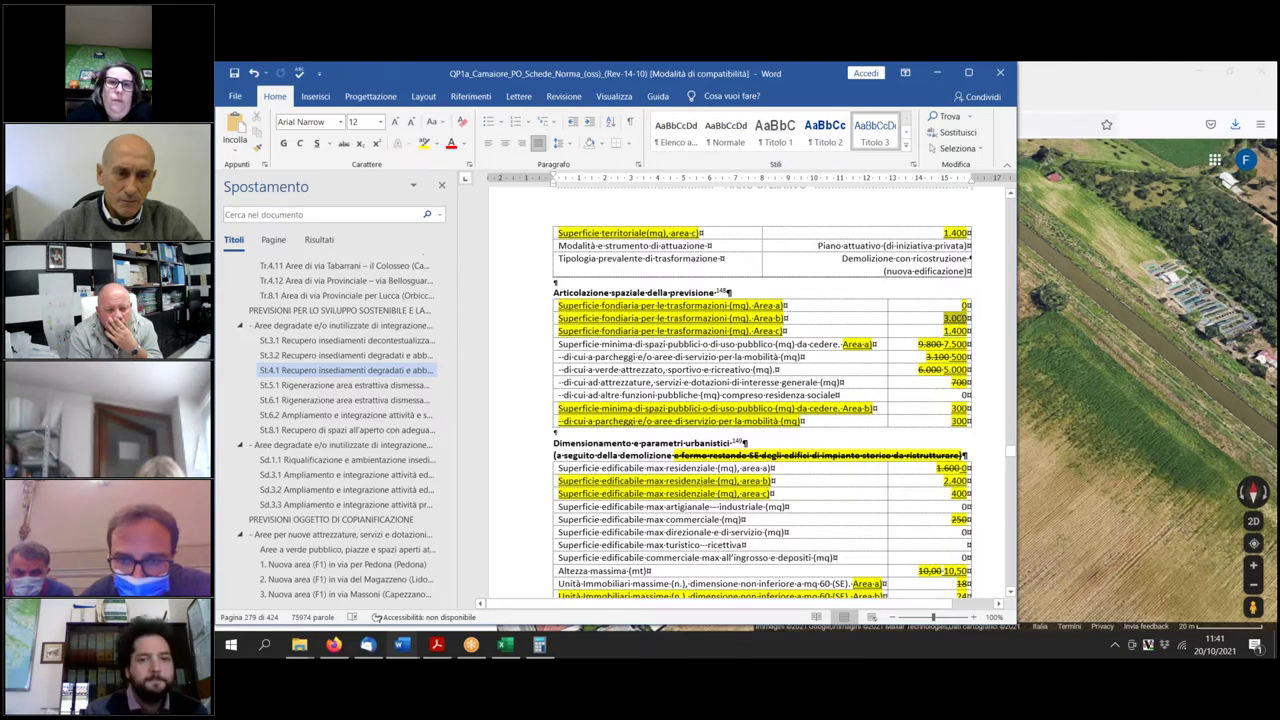
pyautogui.scroll(-3, 760, 390)
pyautogui.scroll(2, 803, 482)
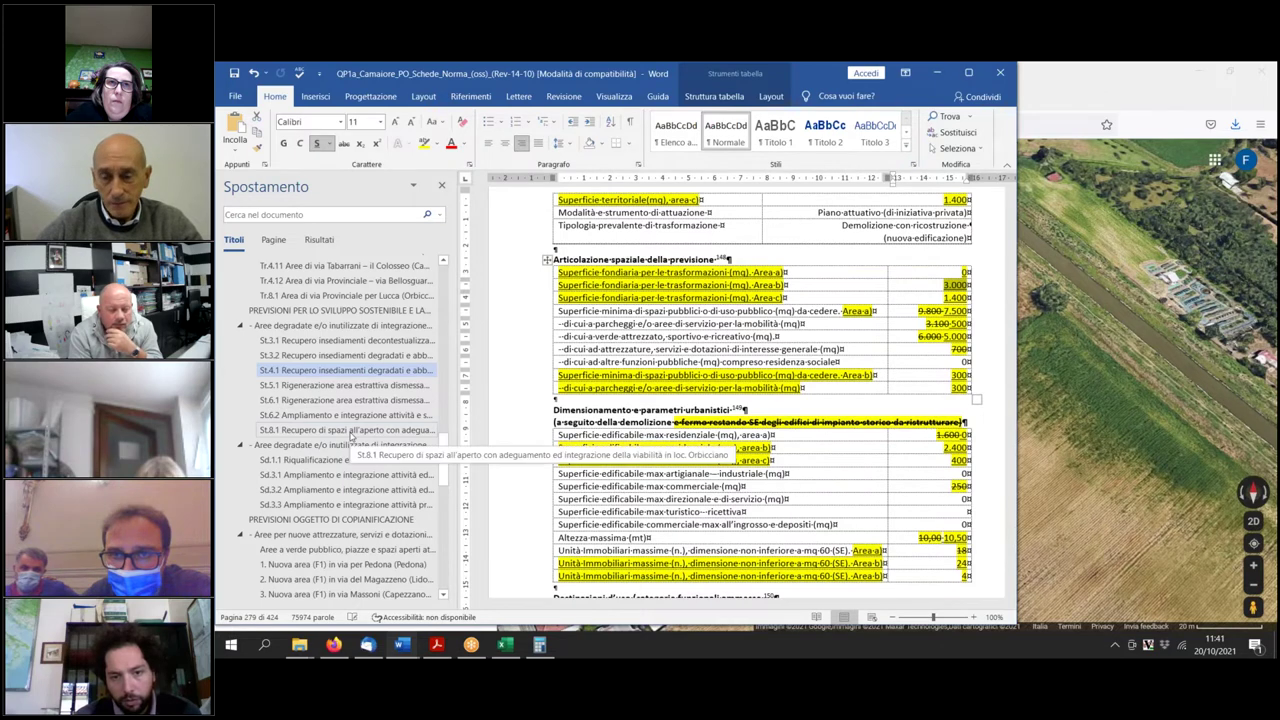
pyautogui.scroll(6, 335, 425)
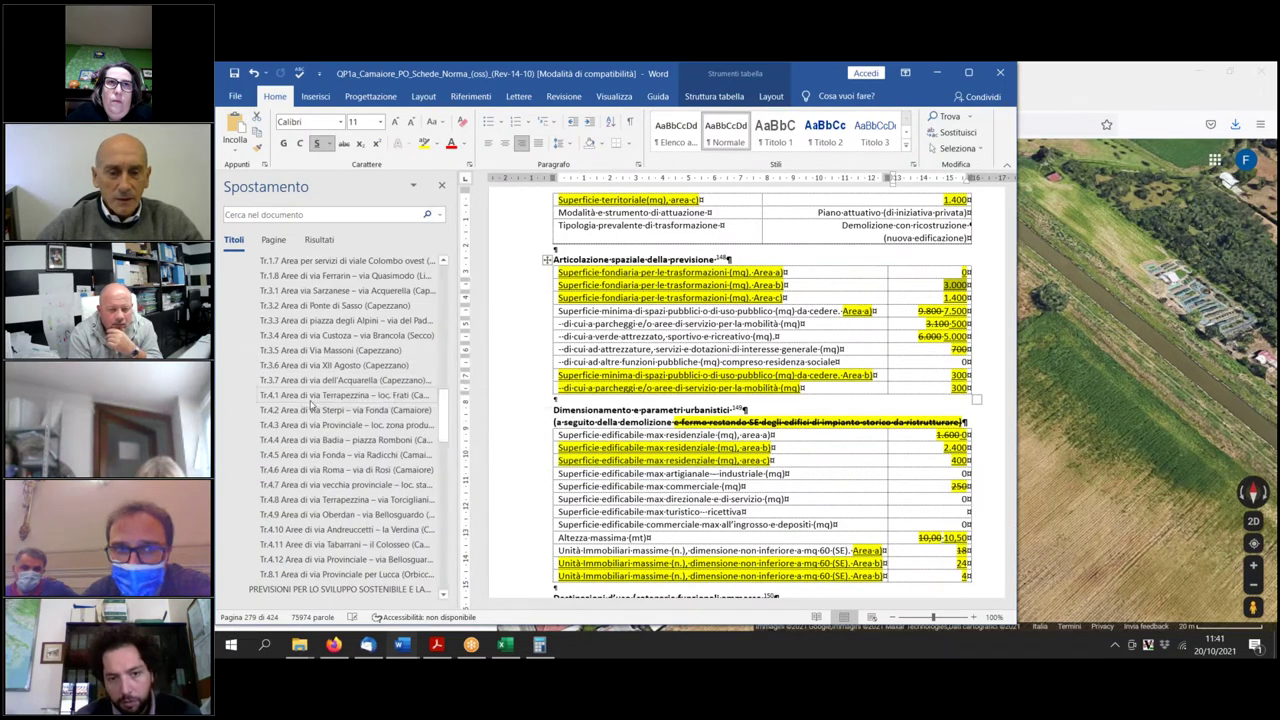
pyautogui.click(311, 408)
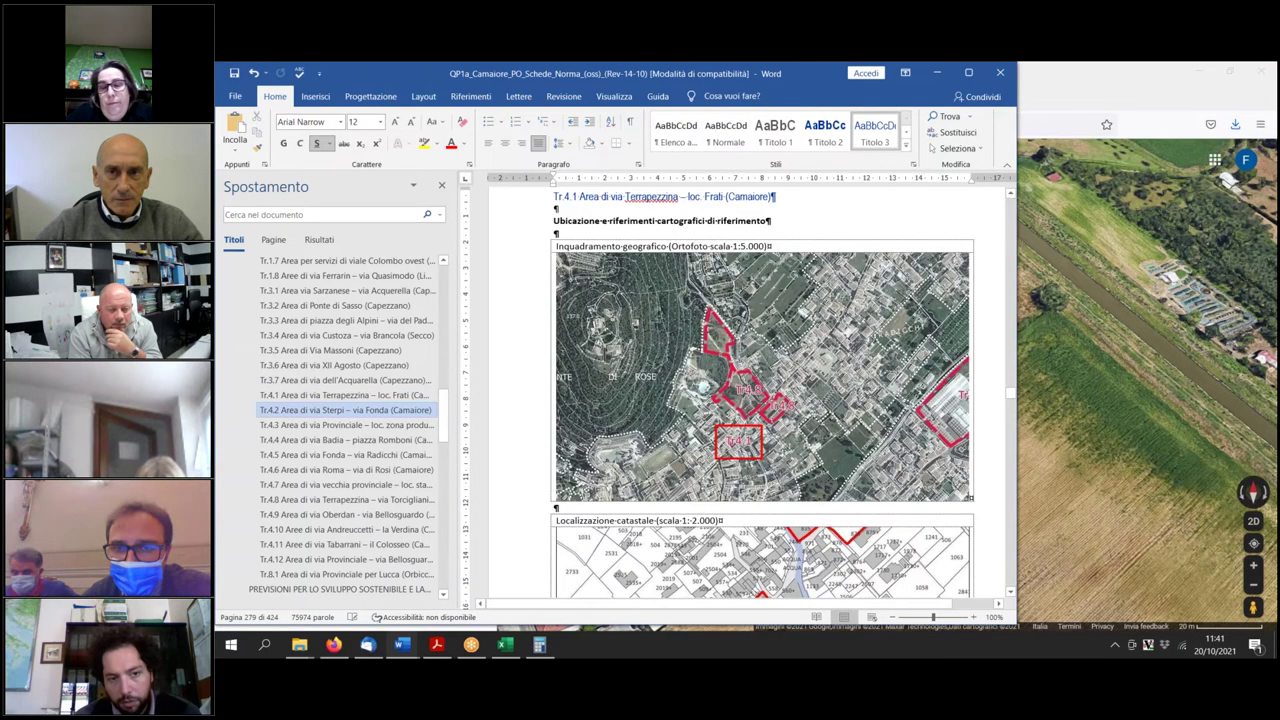
# In the Tr.4.2 dimensioning table, change area-b's maximum residential units from 18 to 16.
pyautogui.scroll(-15, 813, 502)
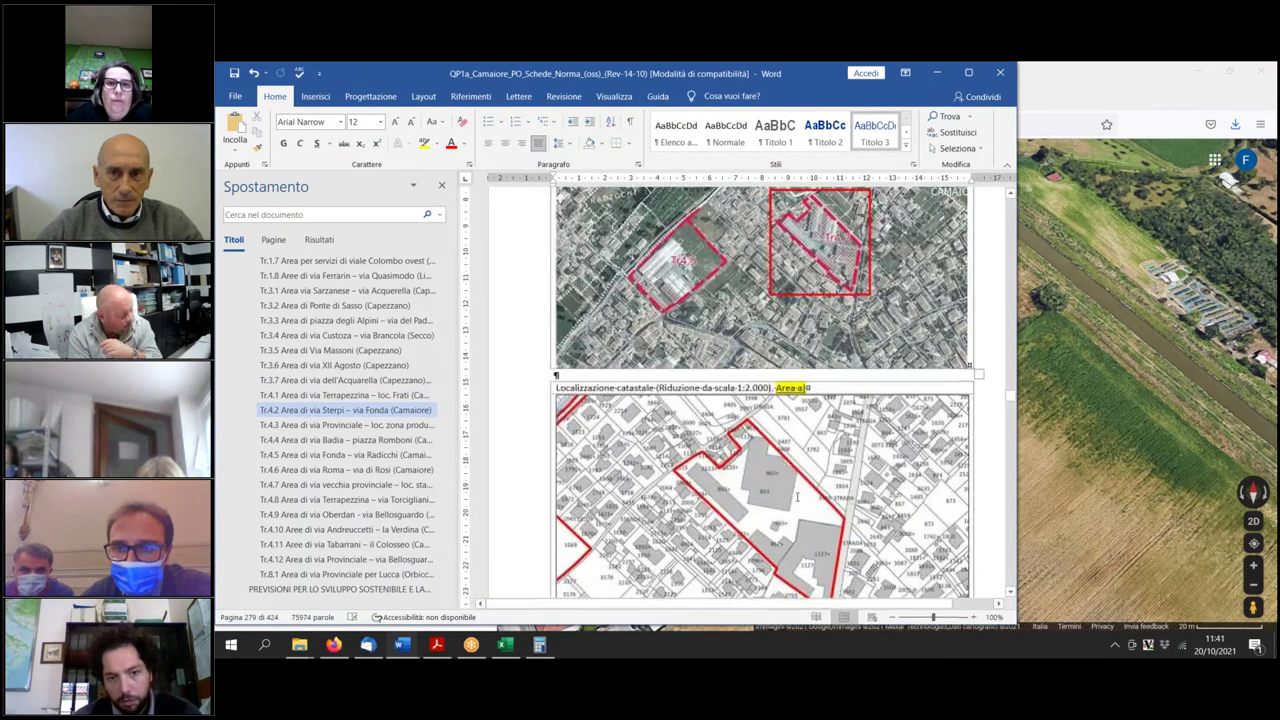
pyautogui.scroll(-15, 813, 502)
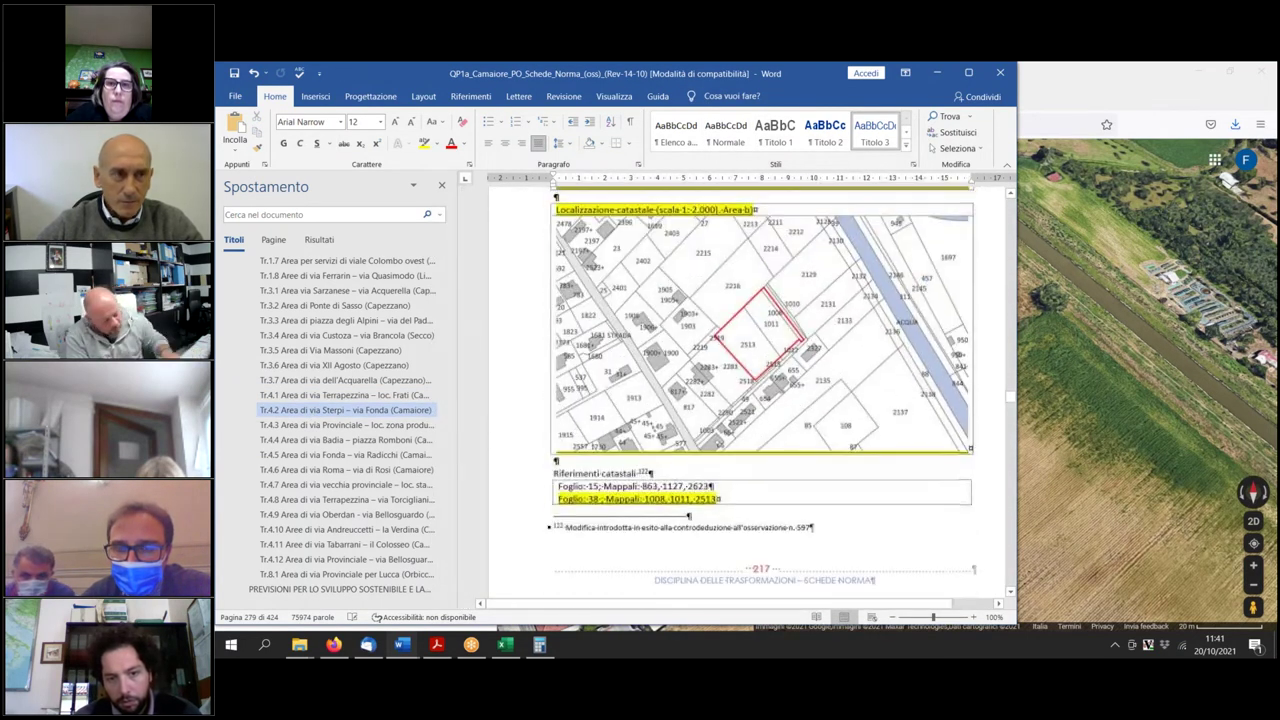
pyautogui.scroll(-10, 815, 511)
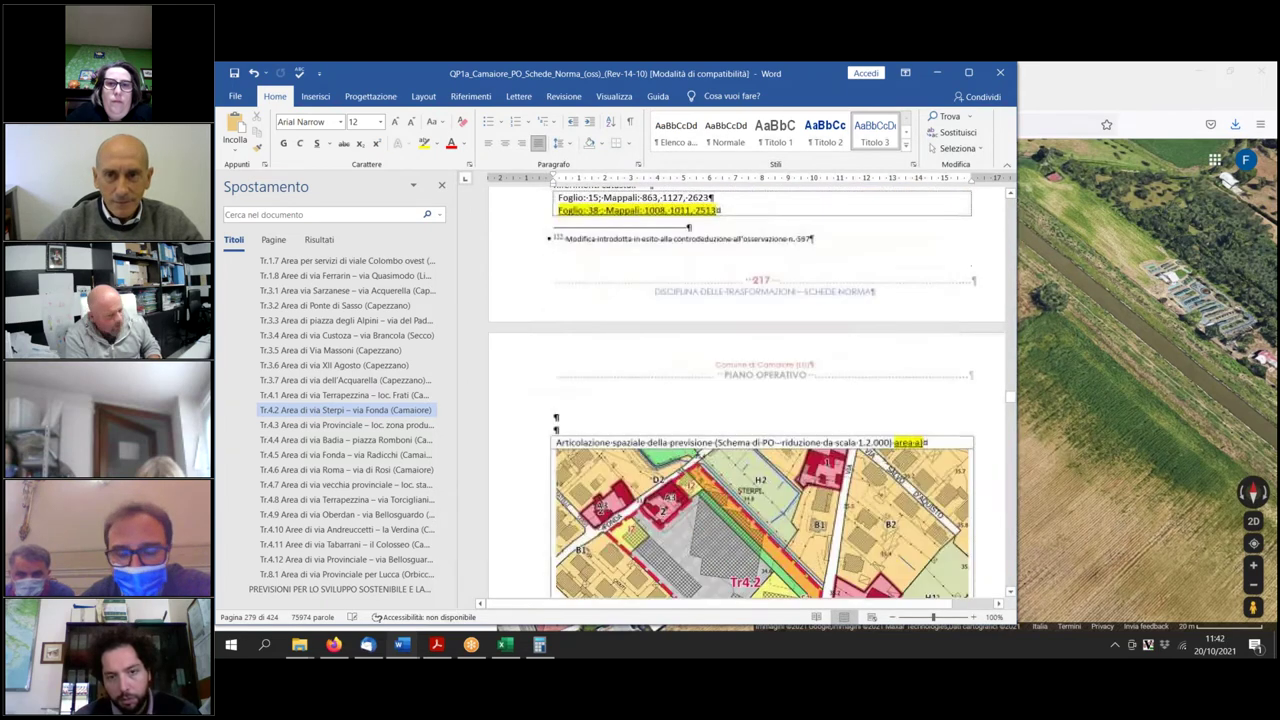
pyautogui.scroll(-4, 815, 511)
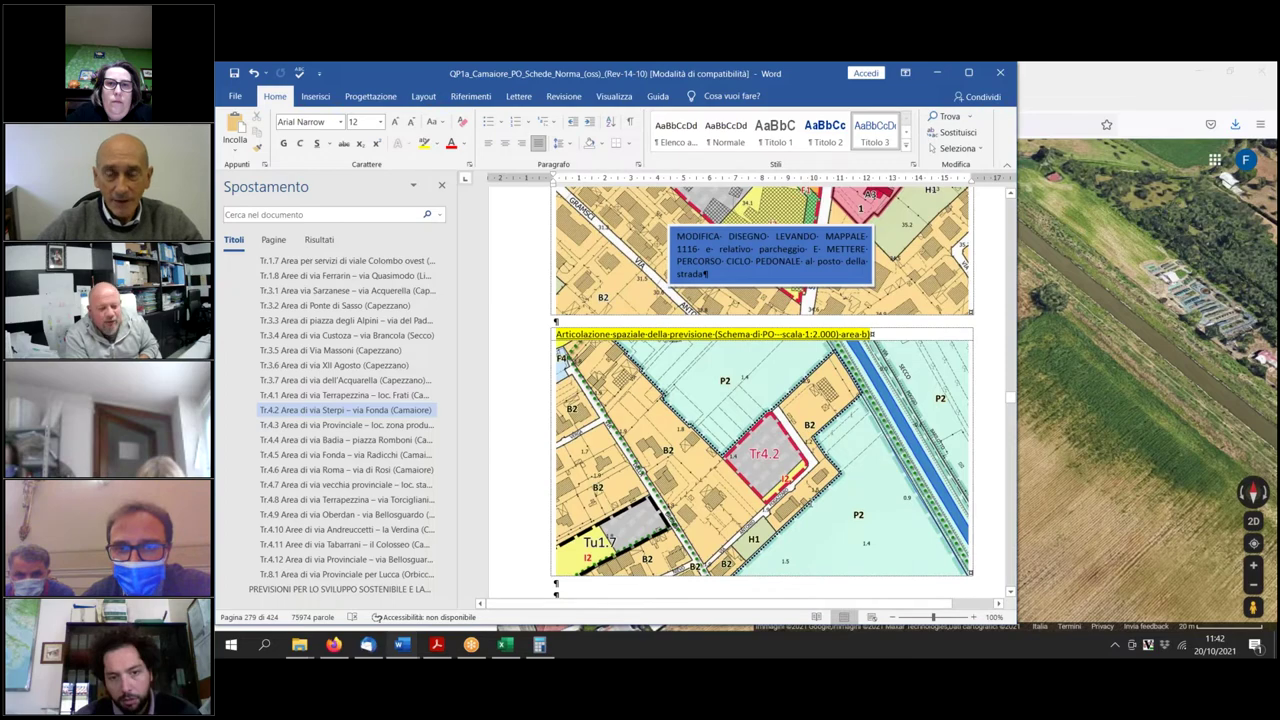
pyautogui.scroll(-10, 835, 527)
pyautogui.scroll(-3, 835, 527)
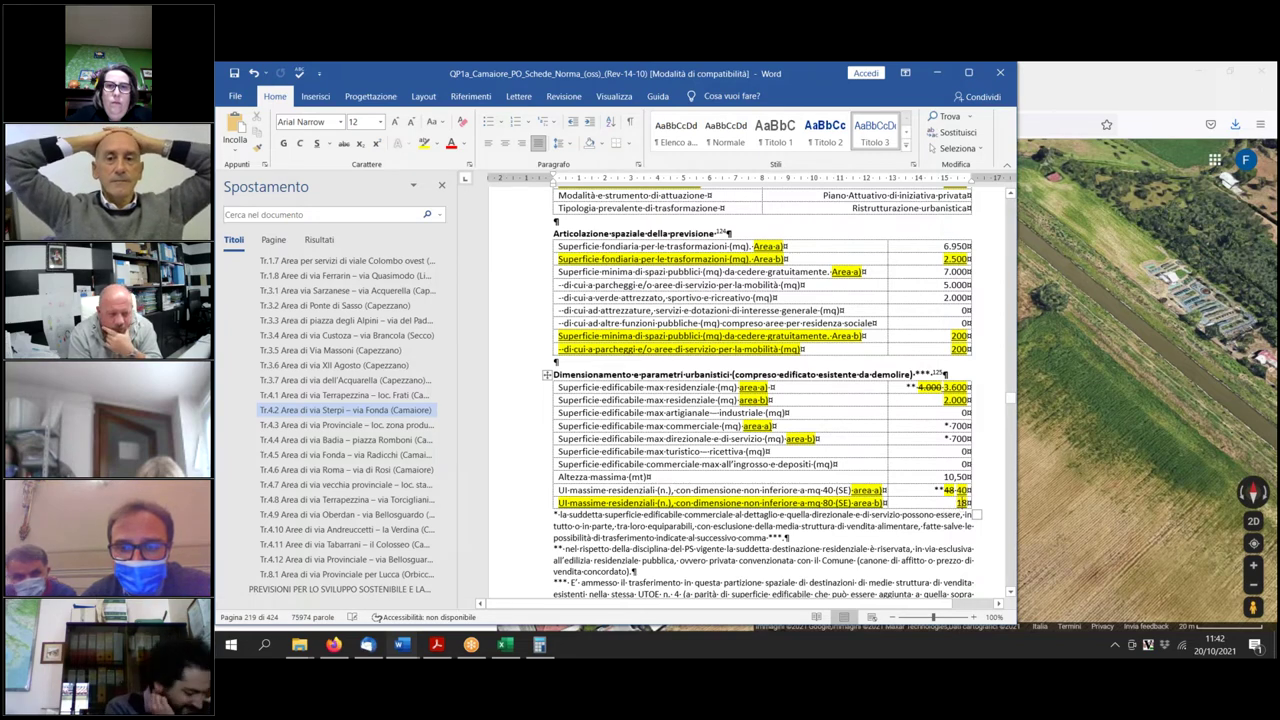
pyautogui.click(962, 581)
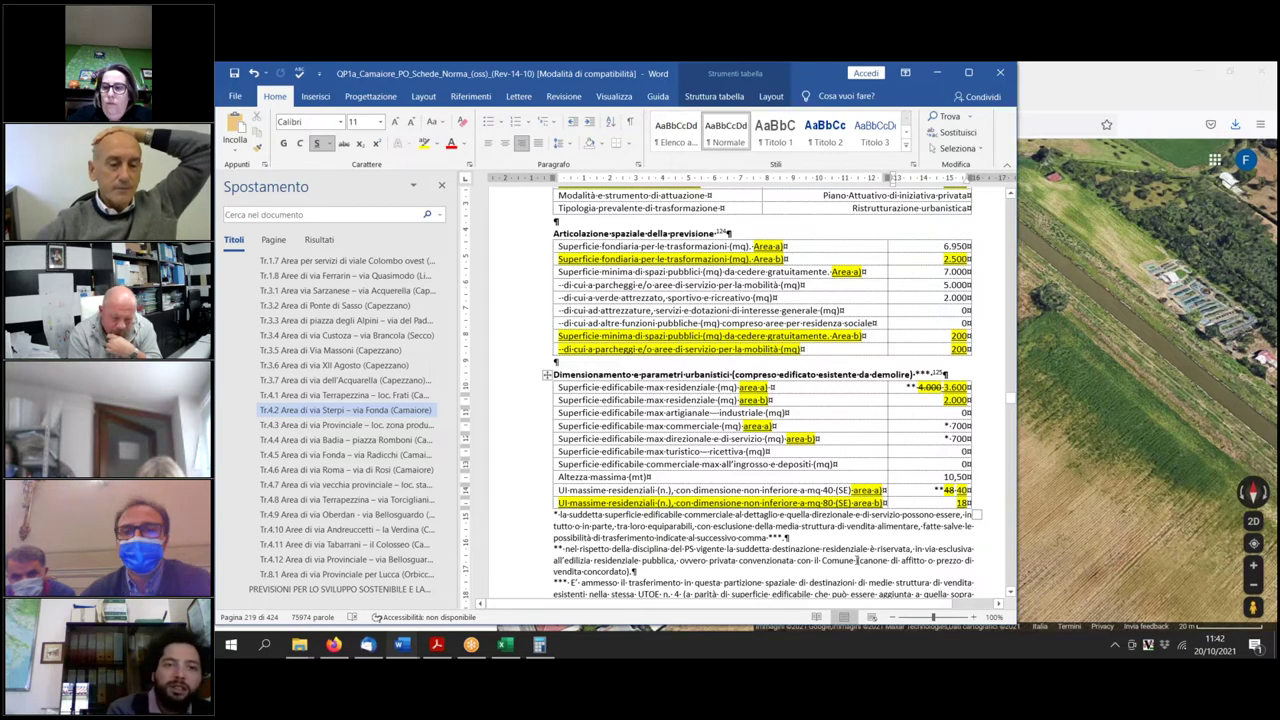
pyautogui.press('BackSpace')
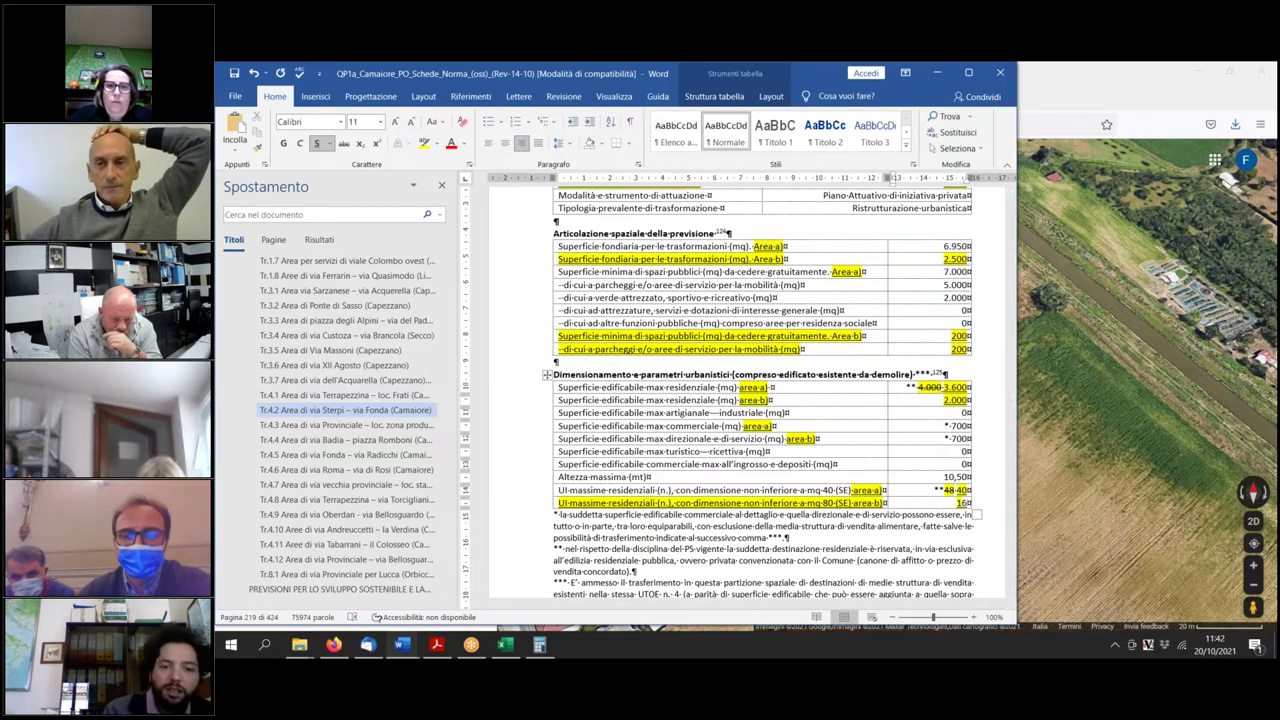
# Change area-b's residential area from 2.000 to 1.600 and highlight it and the 16 units yellow.
pyautogui.doubleClick(962, 503)
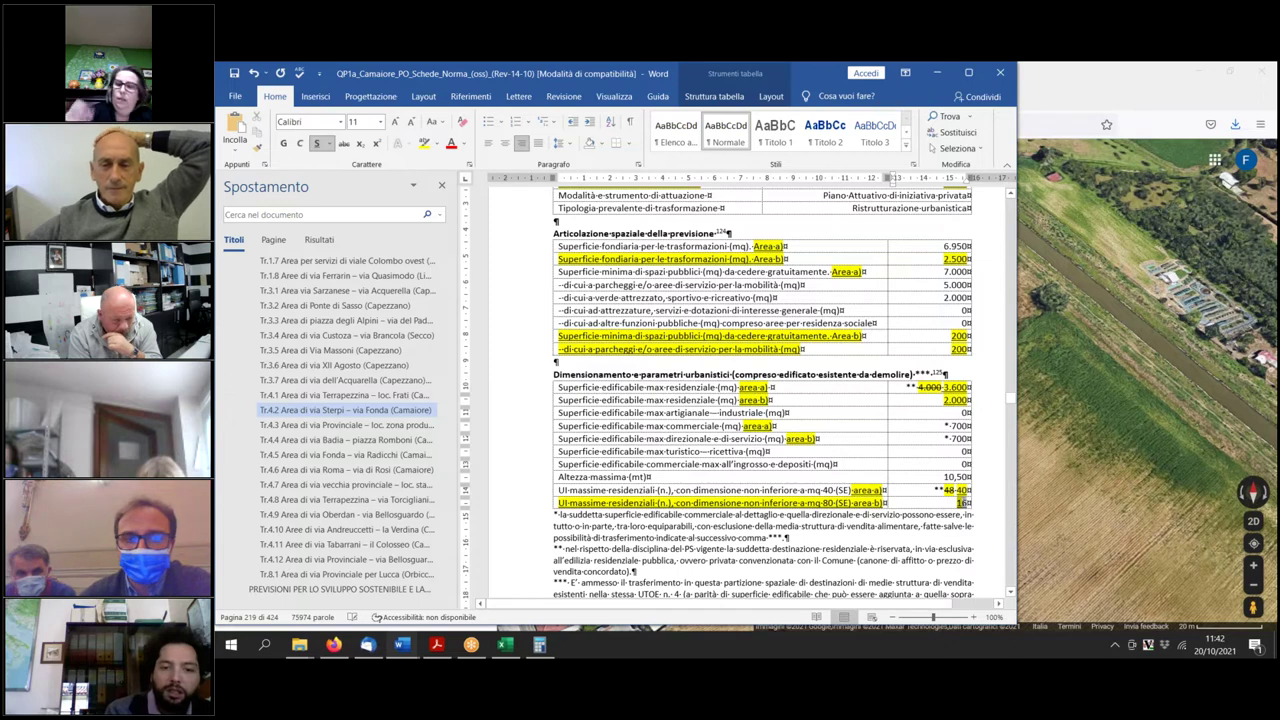
pyautogui.click(424, 144)
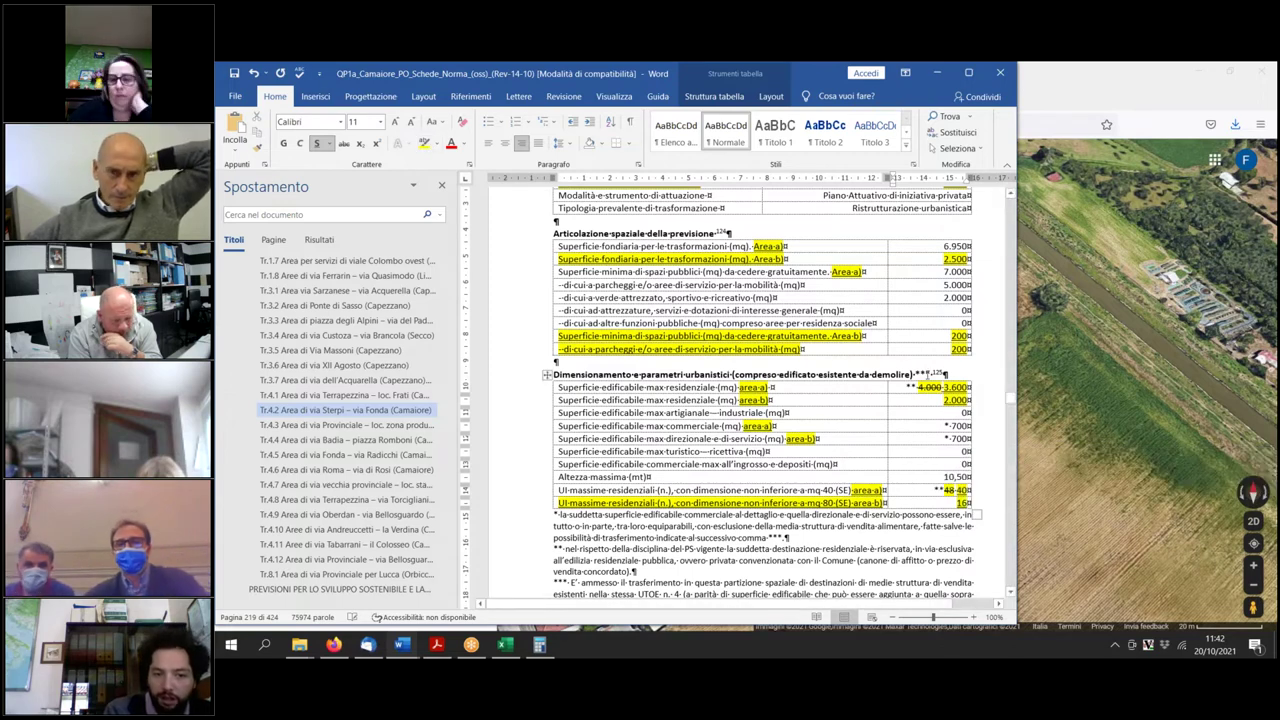
pyautogui.doubleClick(955, 400)
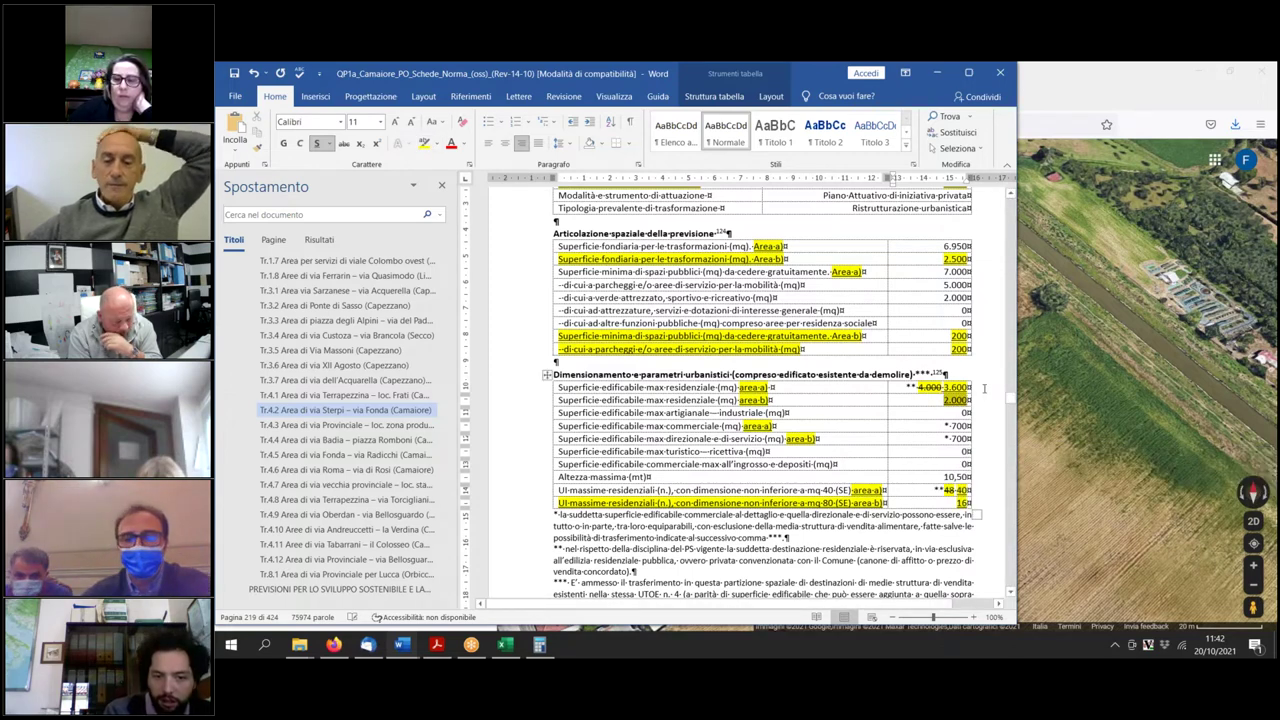
pyautogui.write('1.6')
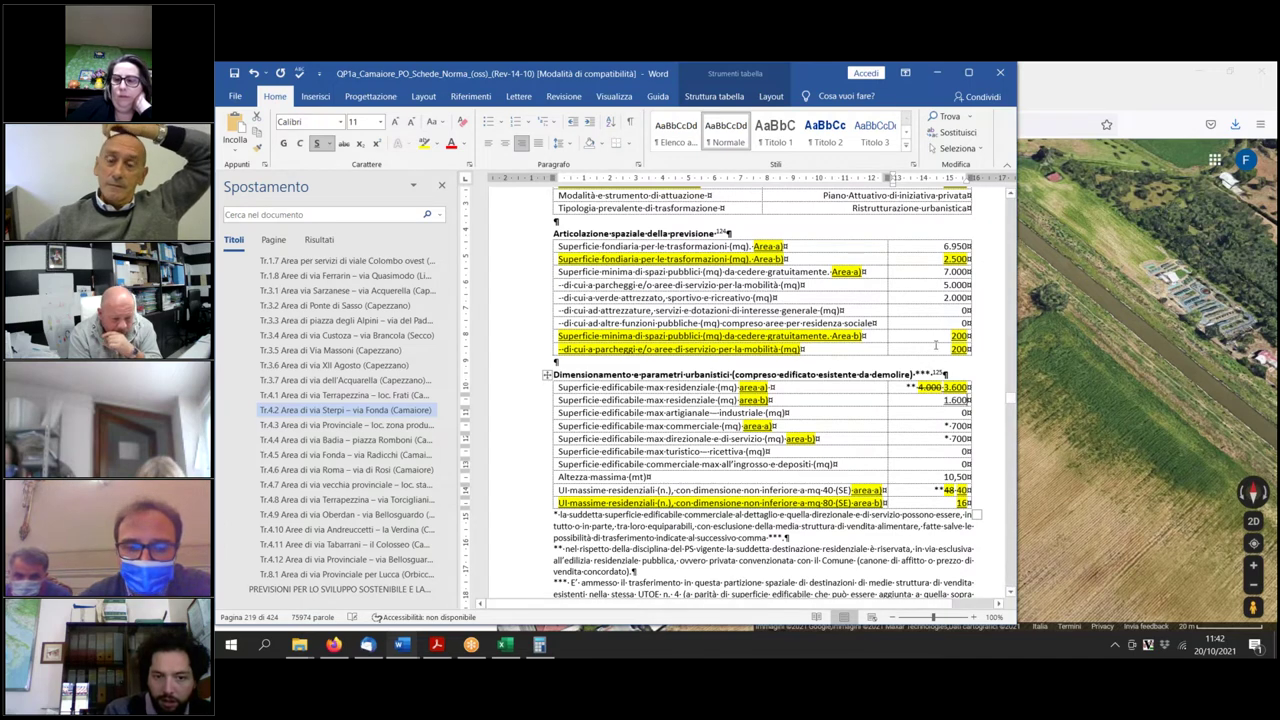
pyautogui.moveTo(945, 400); pyautogui.dragTo(970, 400)
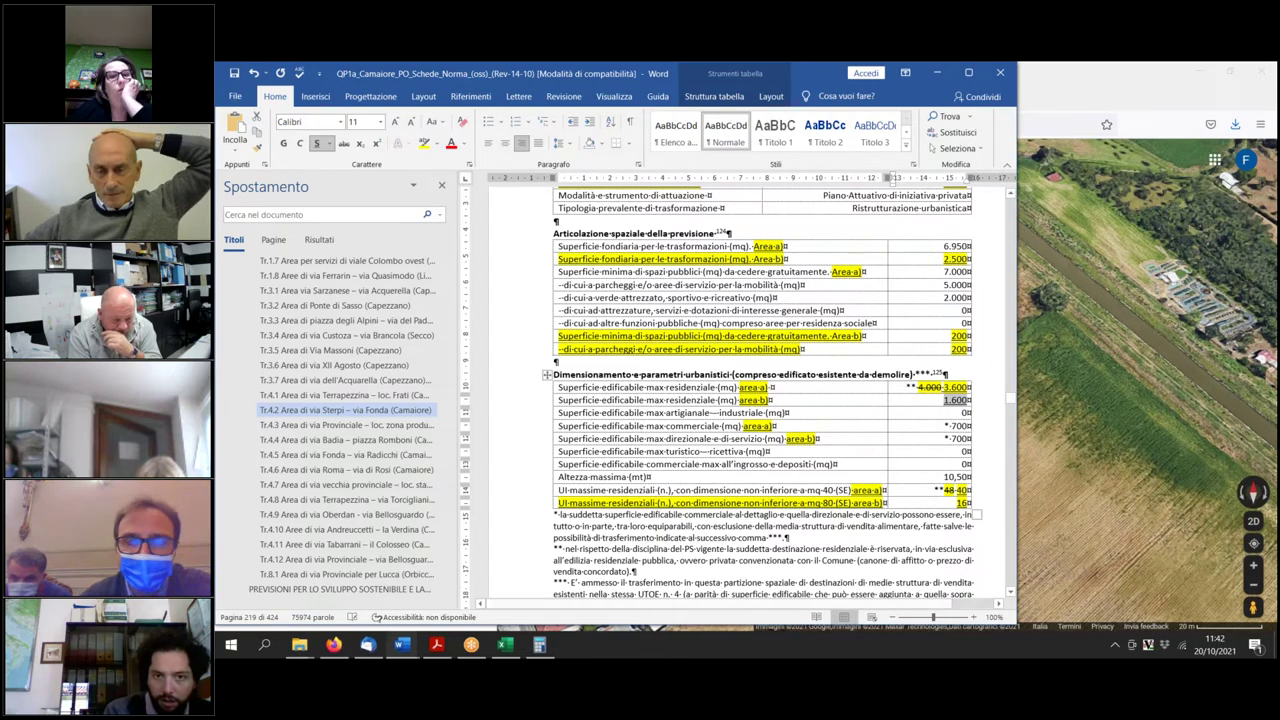
pyautogui.click(424, 144)
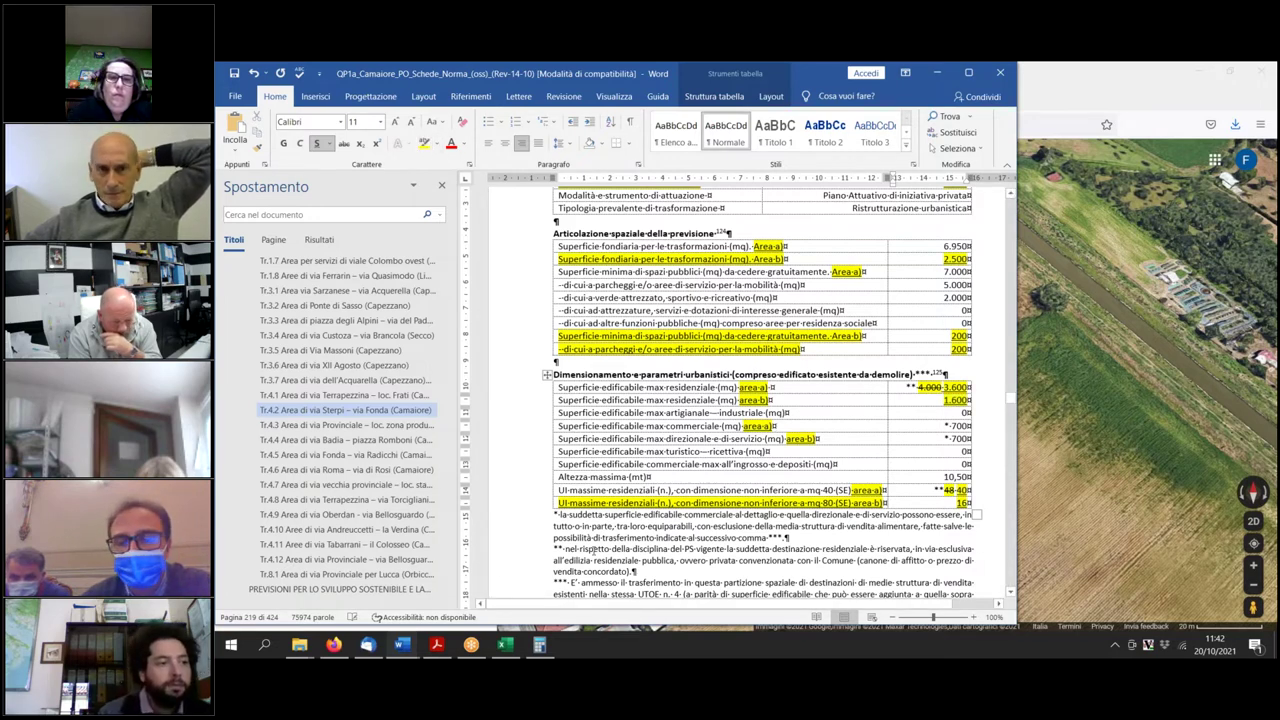
pyautogui.click(505, 645)
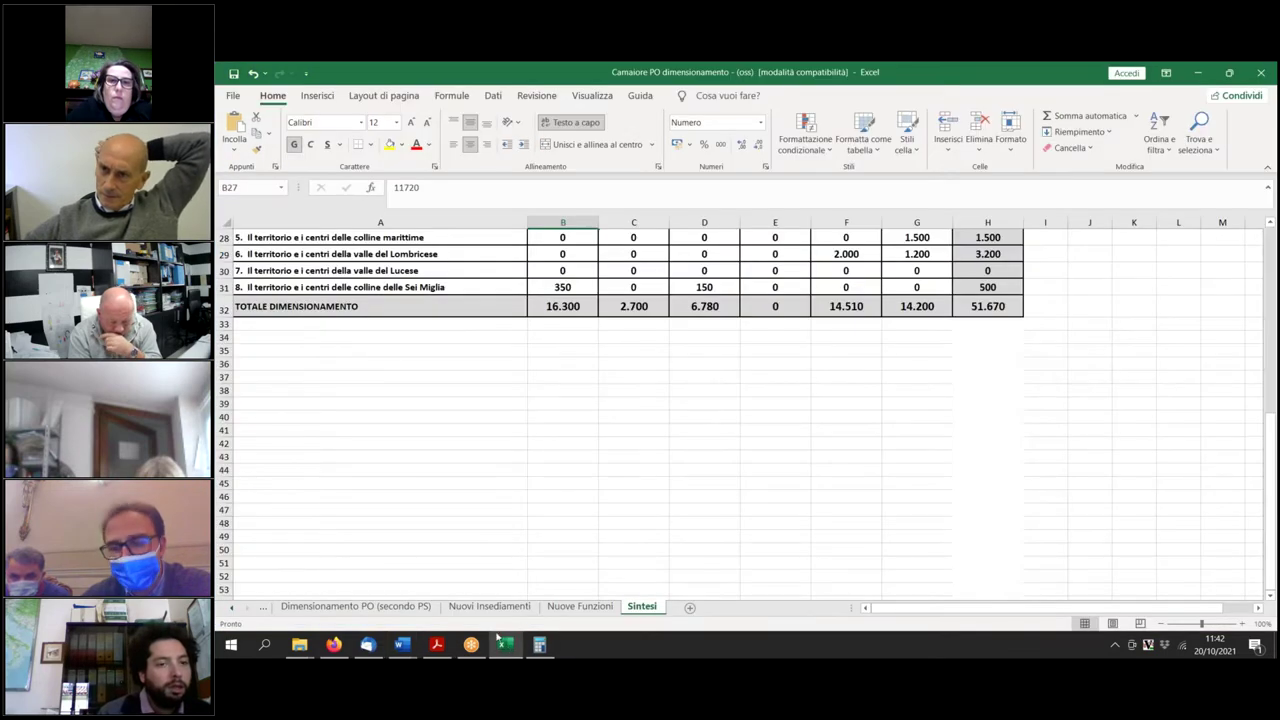
# On the Nuove Funzioni sheet, change Tr.4.2's residential value in B41 from 5600 to 5200.
pyautogui.click(570, 610)
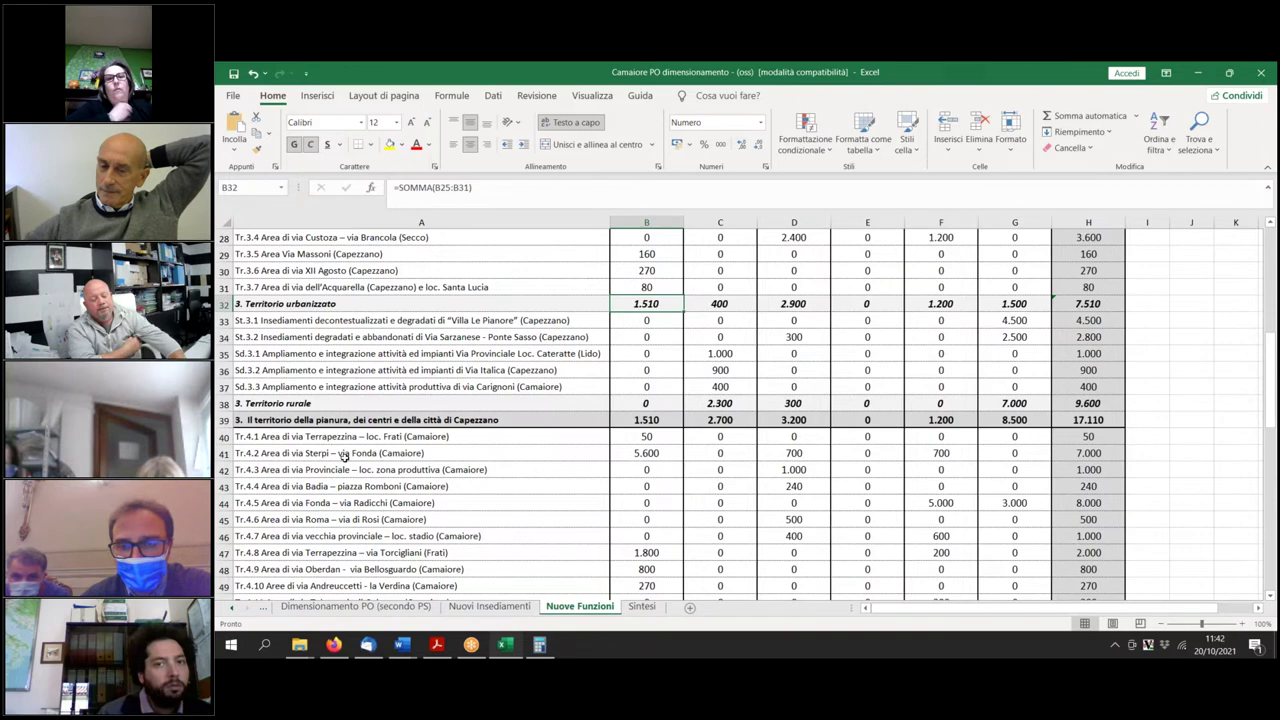
pyautogui.click(650, 453)
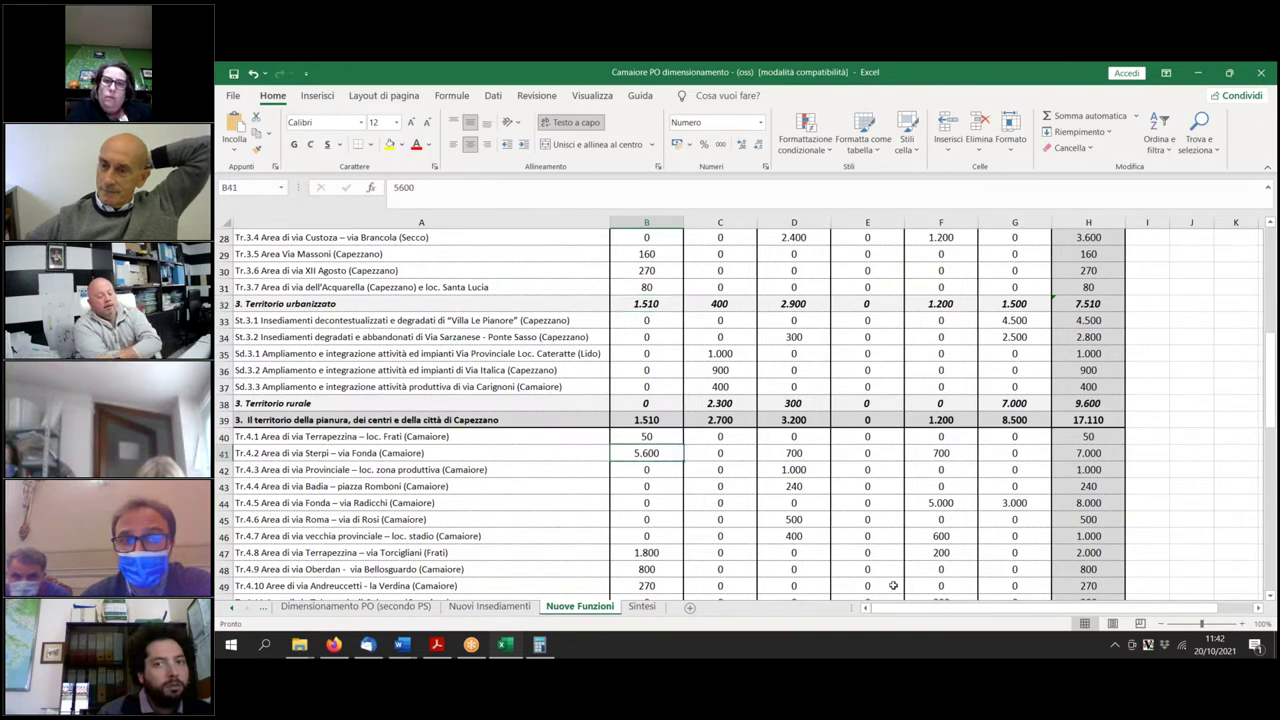
pyautogui.write('5200')
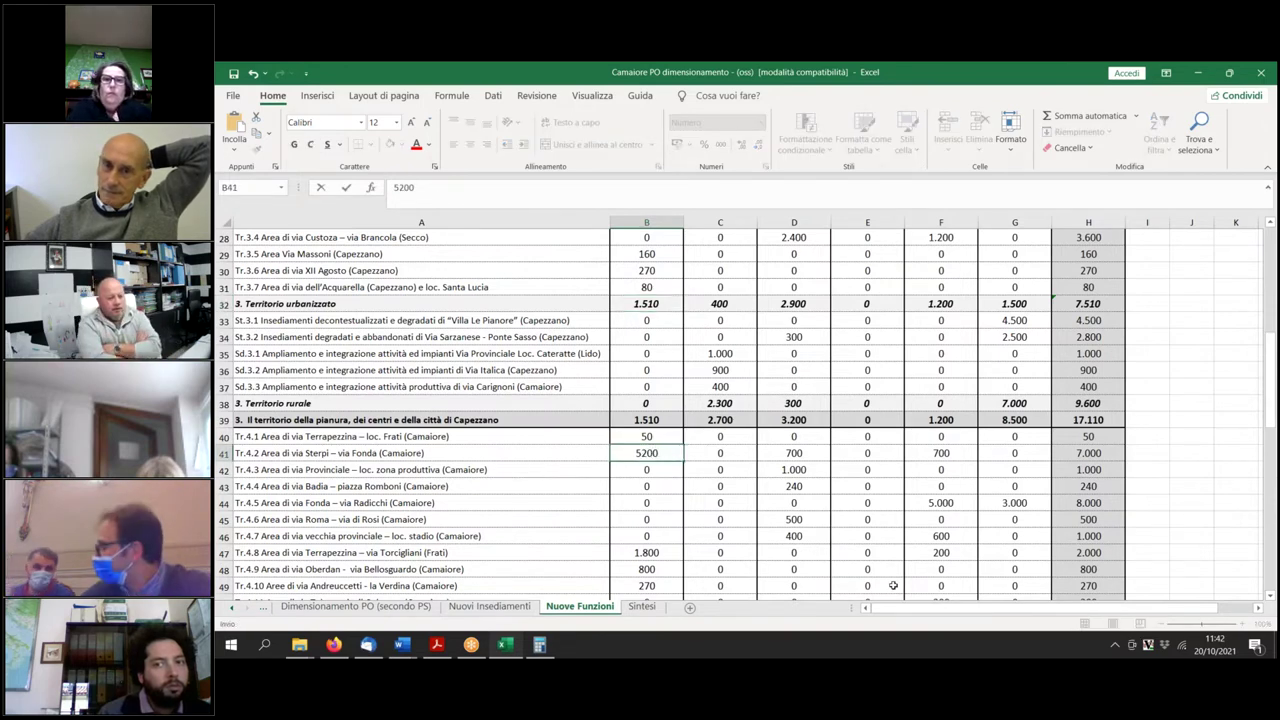
pyautogui.press('Return')
# On the Sintesi sheet, enter 11320 as the Camaiore conca residential figure, totalling 15.900.
pyautogui.click(641, 607)
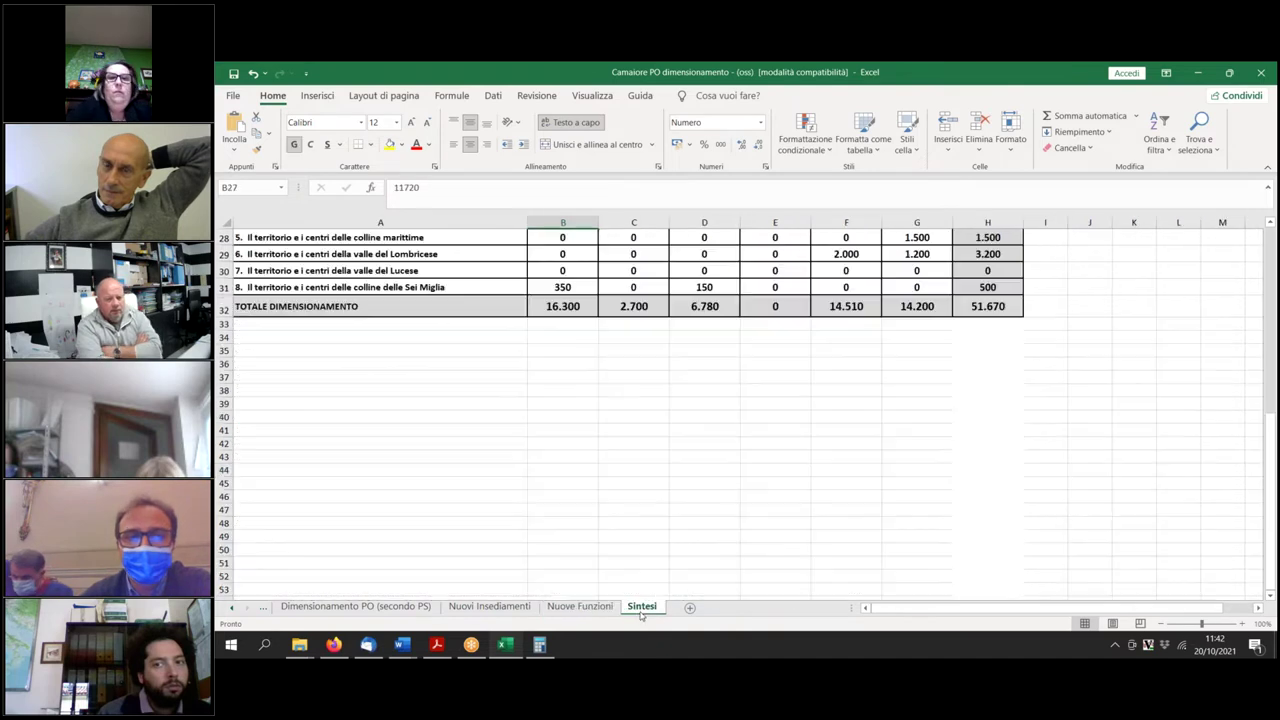
pyautogui.scroll(3, 487, 405)
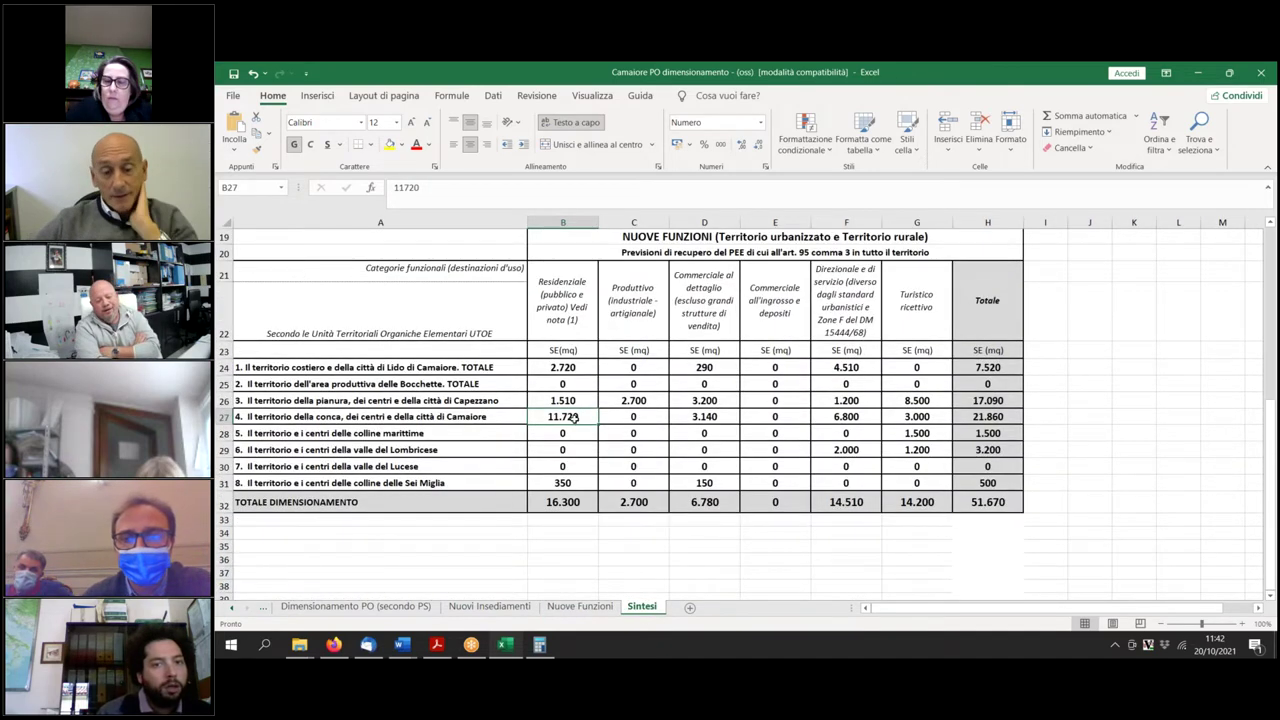
pyautogui.click(566, 610)
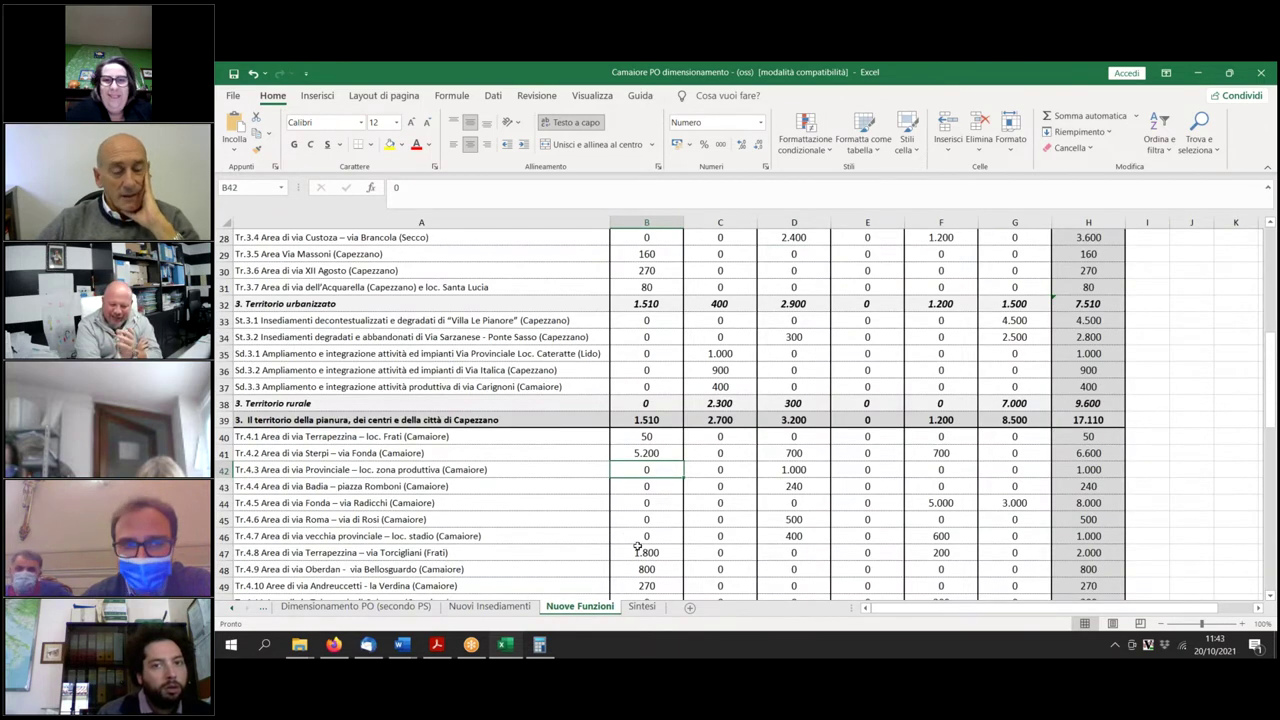
pyautogui.scroll(-2, 637, 548)
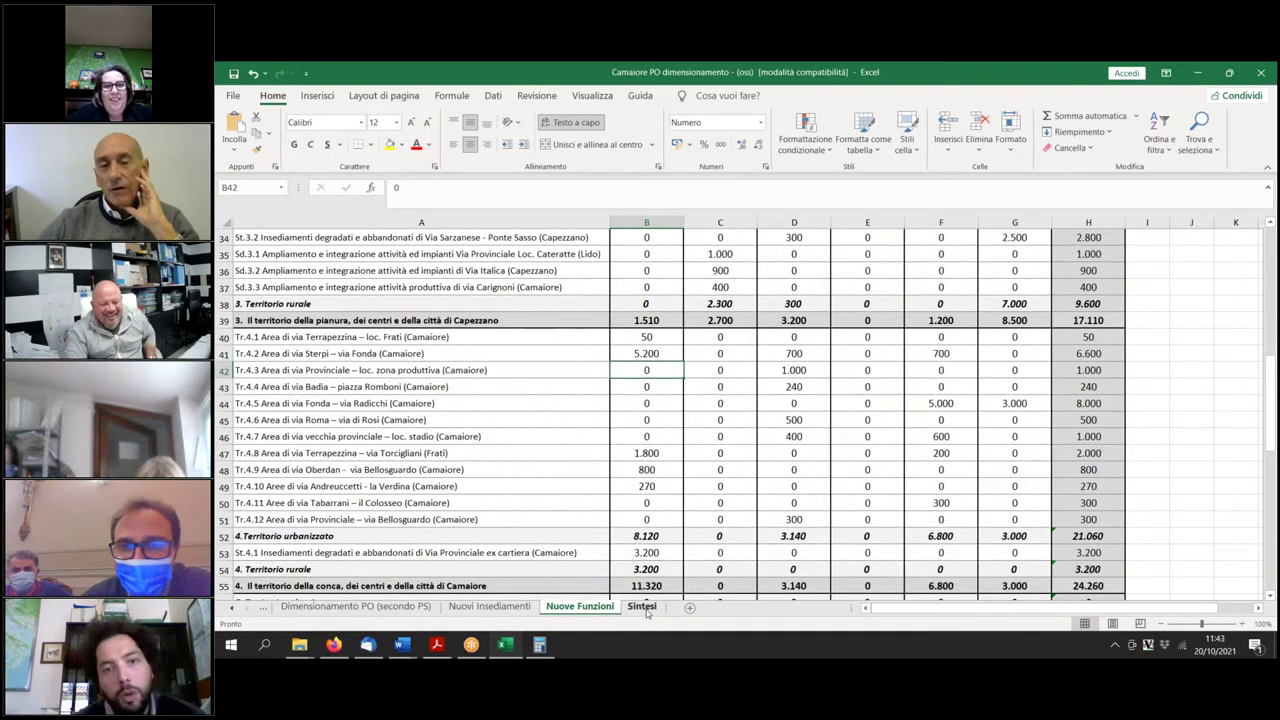
pyautogui.click(644, 607)
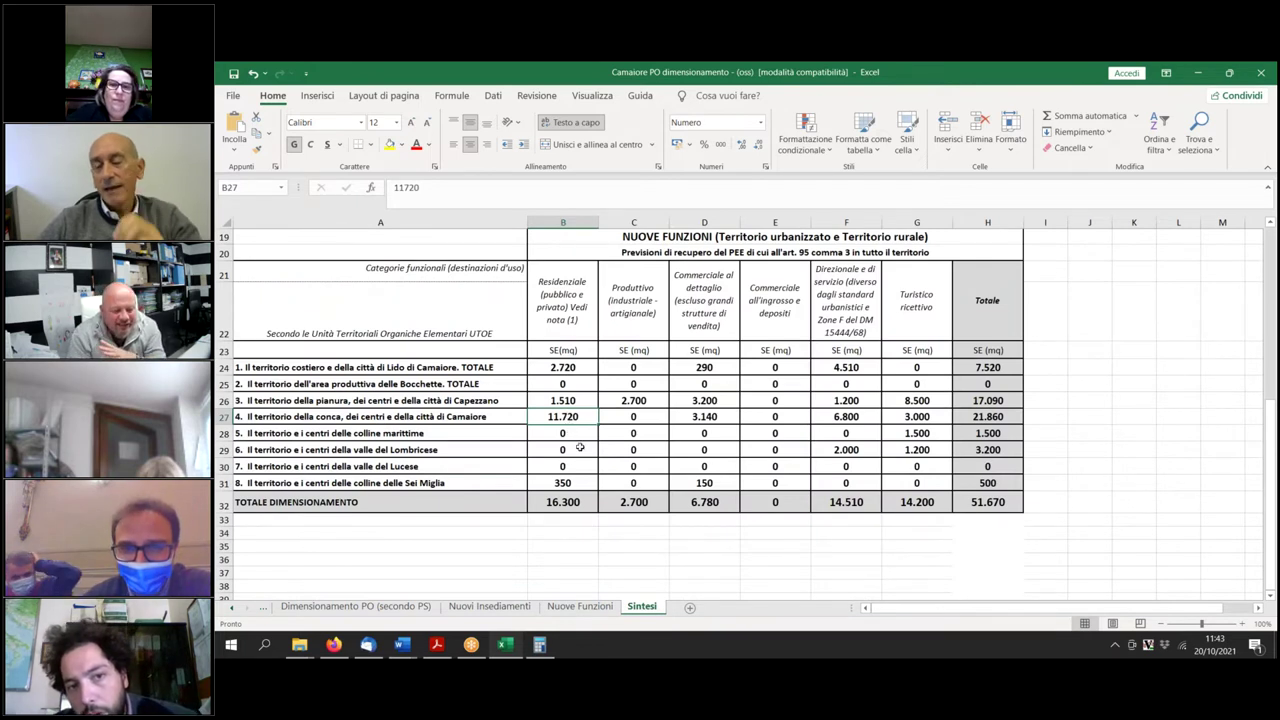
pyautogui.write('11320')
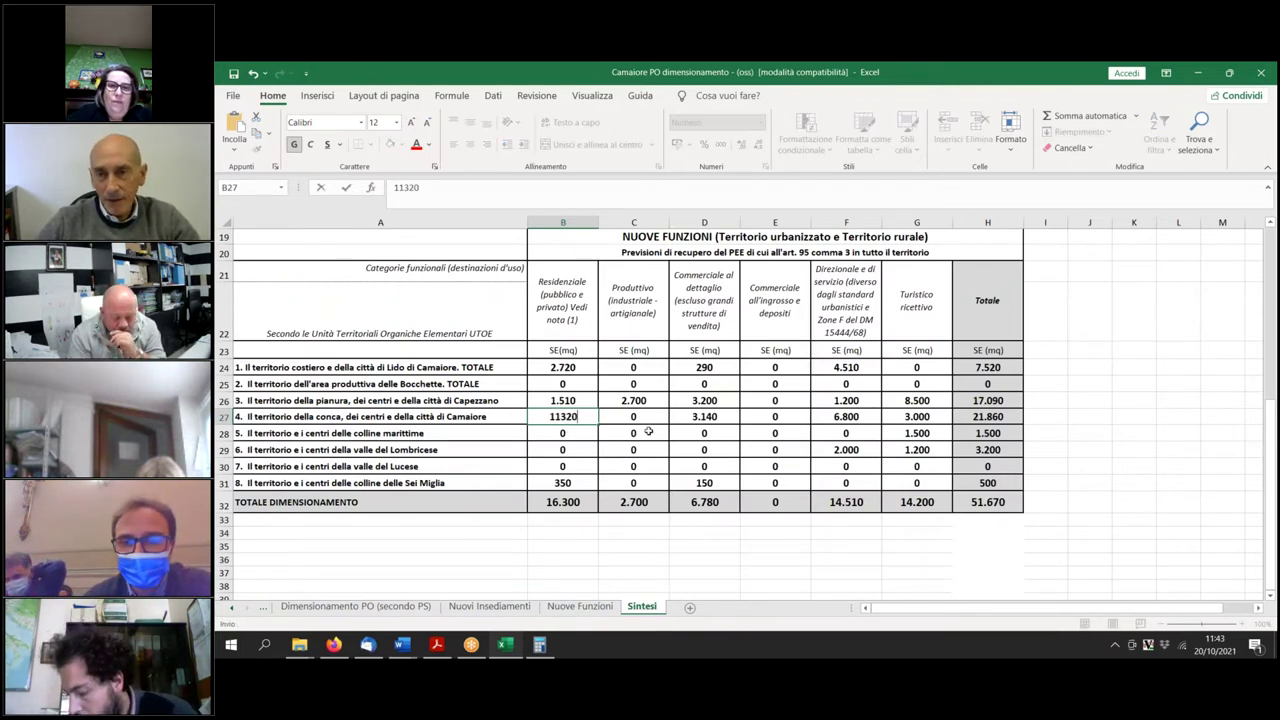
pyautogui.press('Return')
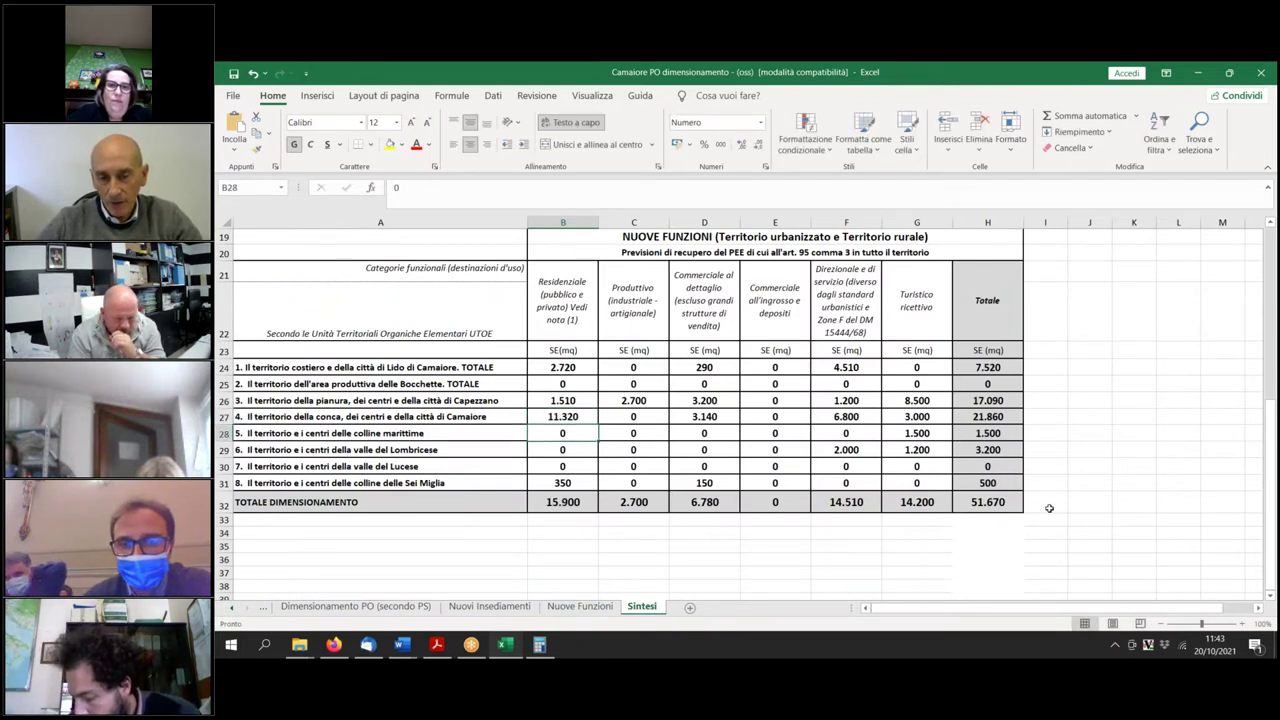
pyautogui.click(1090, 525)
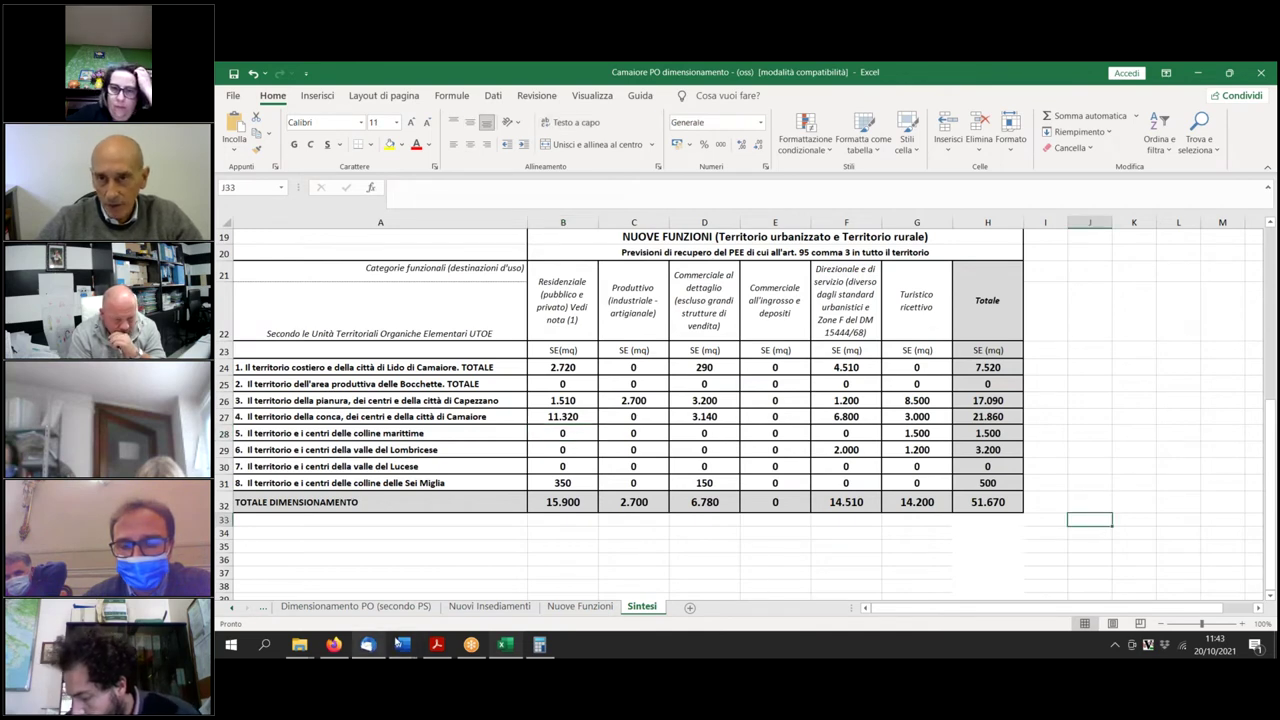
pyautogui.click(402, 644)
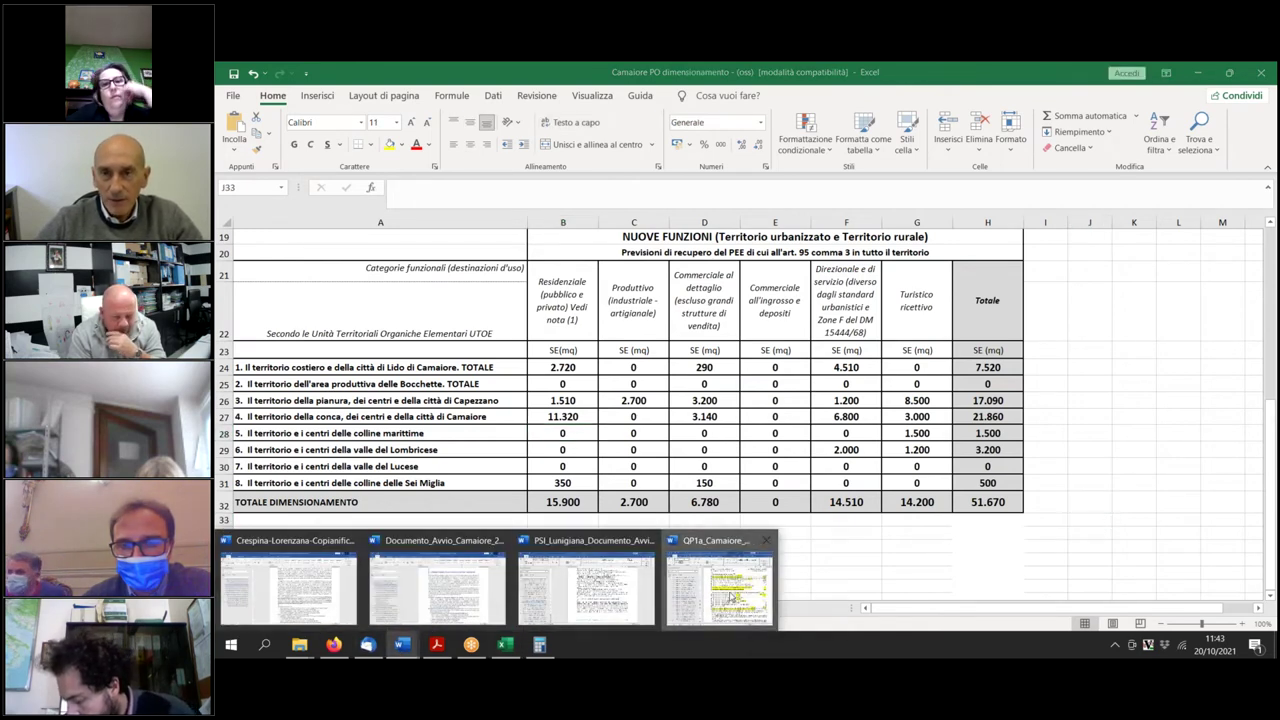
# Bring the QP1a planning document back in front at the Tr.4.2 dimensioning table.
pyautogui.click(702, 608)
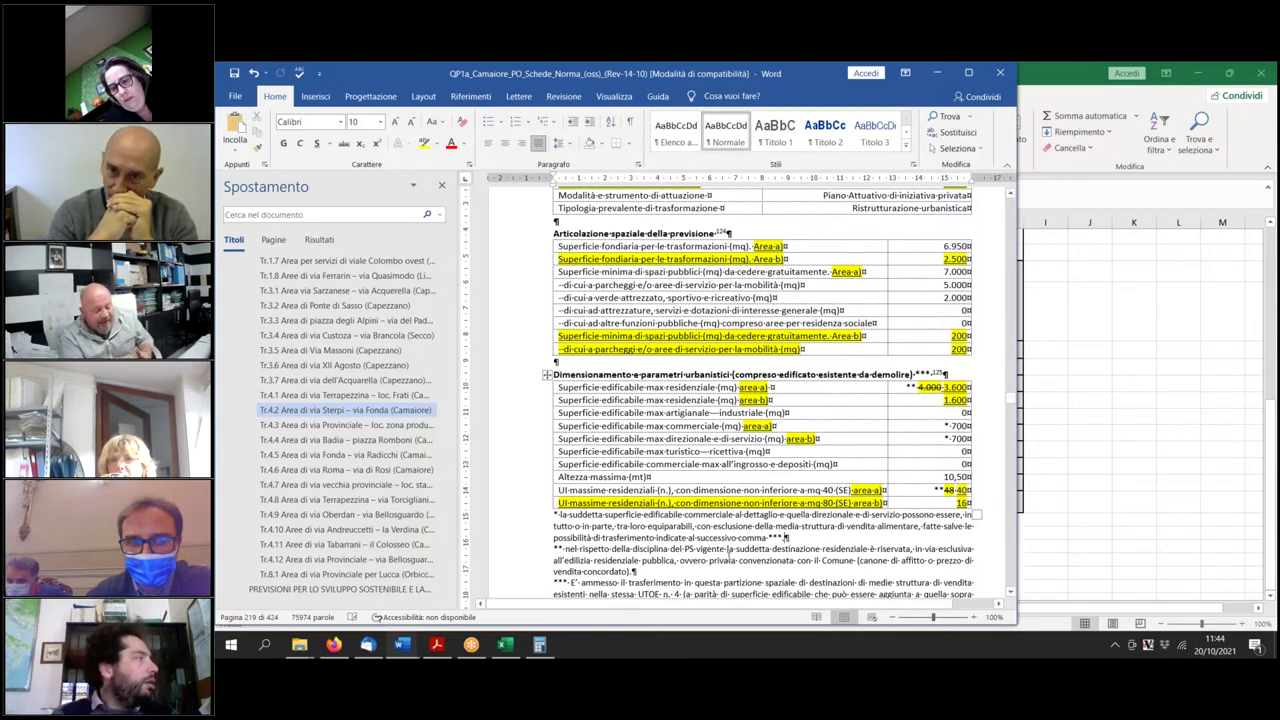
# Append the underlined sentence 'In alternativa è ammesso in tutto o in parte la destinazione turistico-ricettiva.' to the ** note.
pyautogui.scroll(-2, 689, 508)
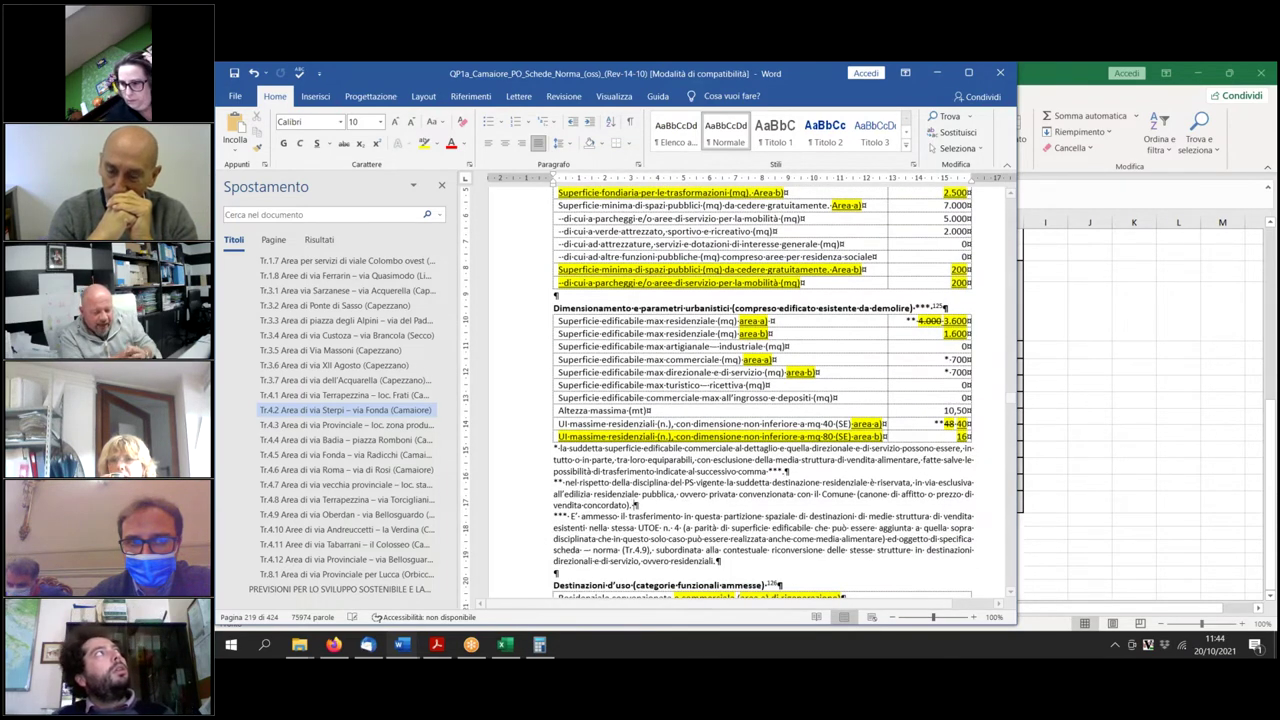
pyautogui.write('In alternativ')
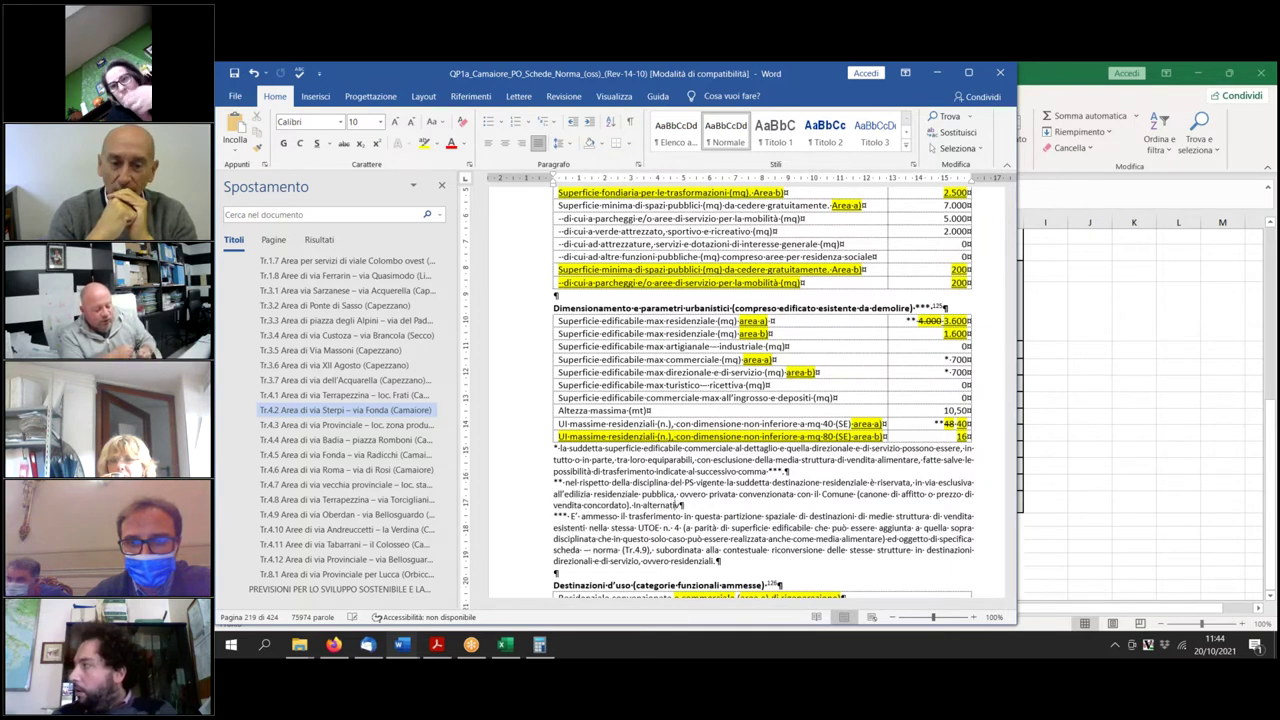
pyautogui.write('a è ammesso in tutto o in parte.')
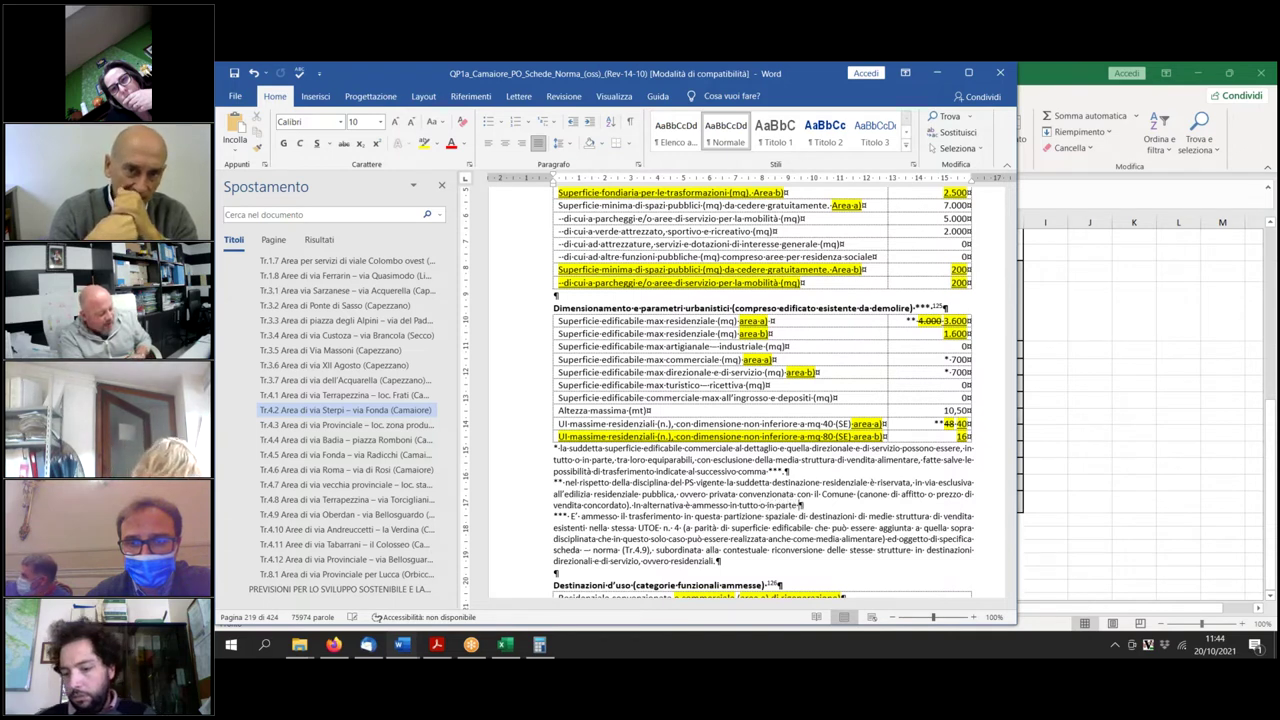
pyautogui.press('BackSpace')
pyautogui.write('la destinazione turisti')
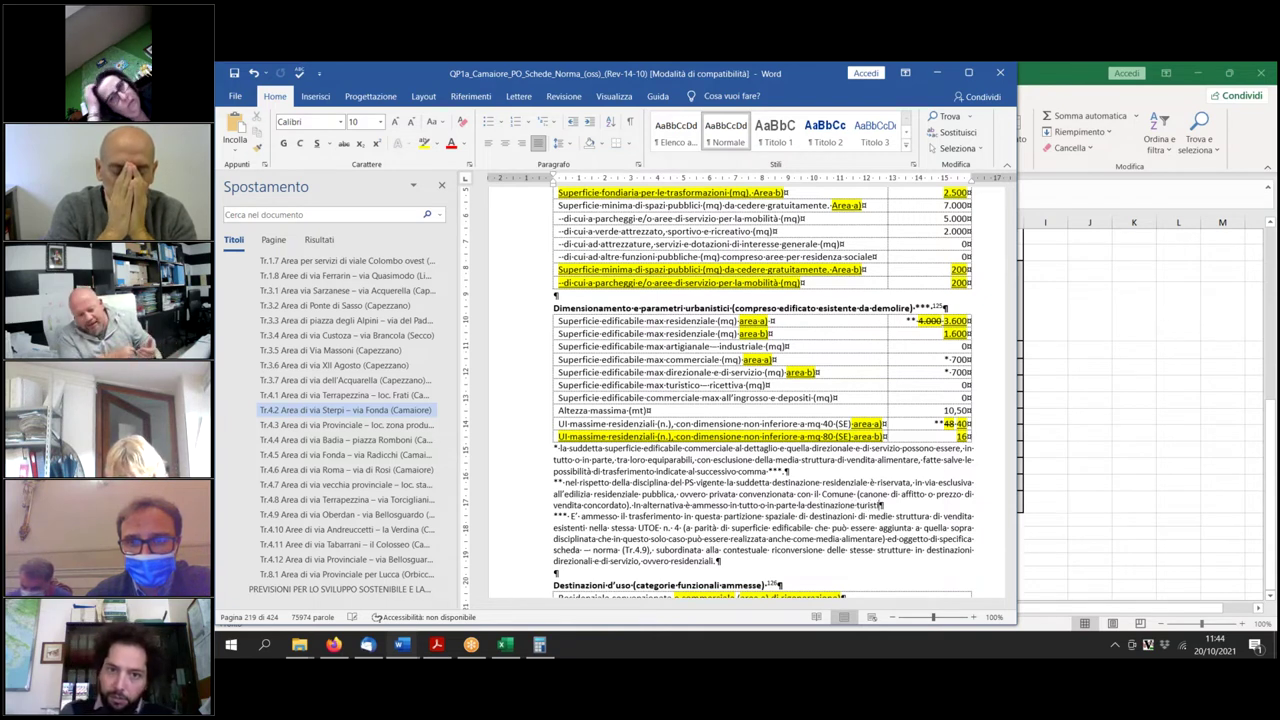
pyautogui.write('co-ricet')
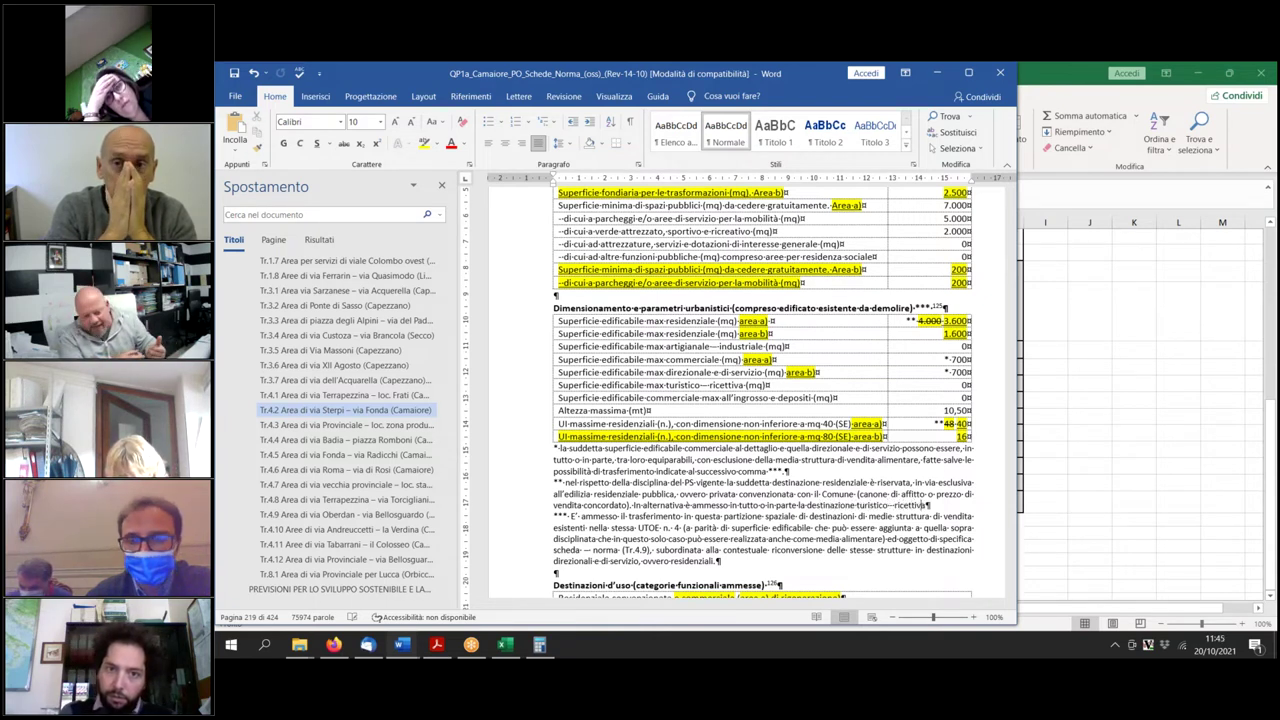
pyautogui.write('tiva.')
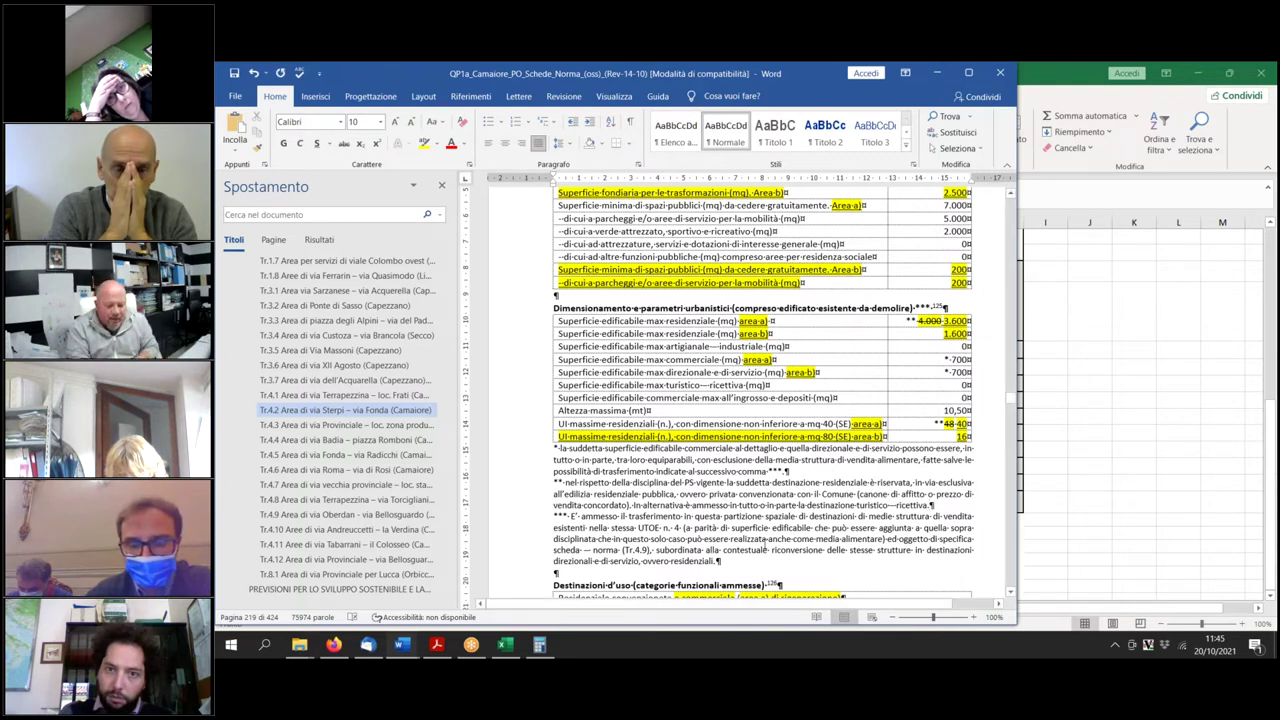
pyautogui.moveTo(956, 505); pyautogui.dragTo(642, 505)
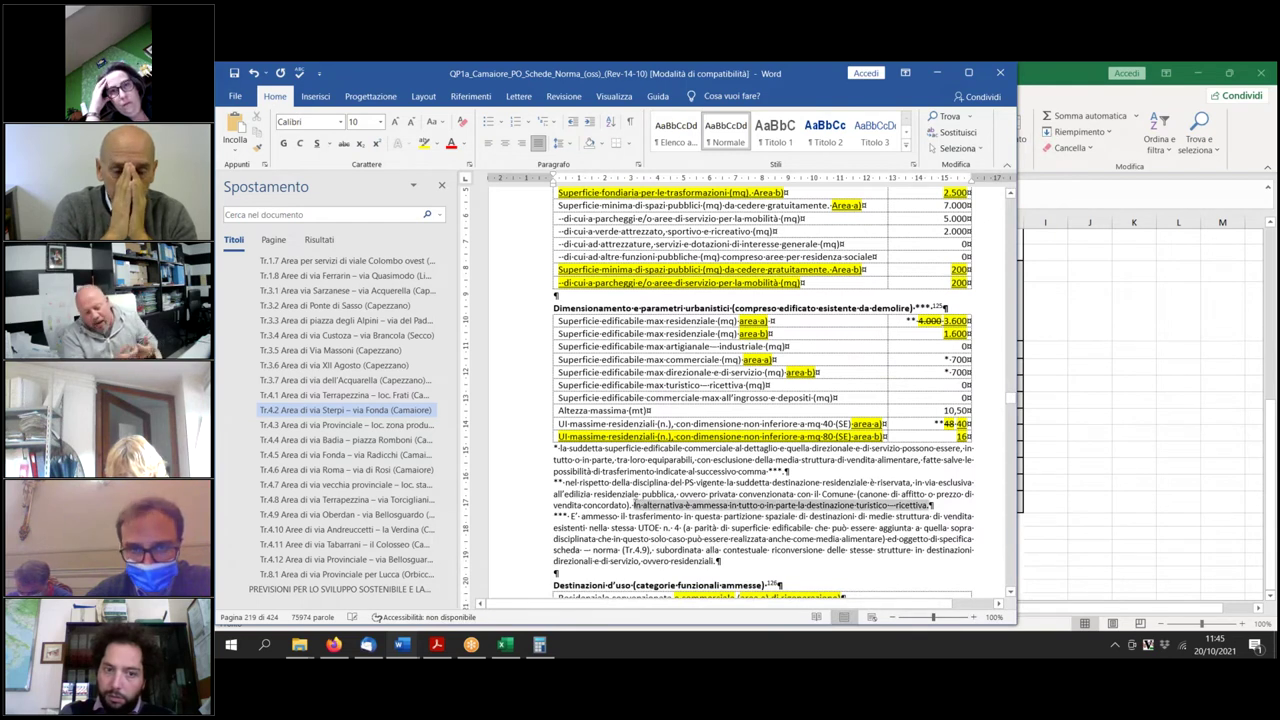
pyautogui.click(318, 145)
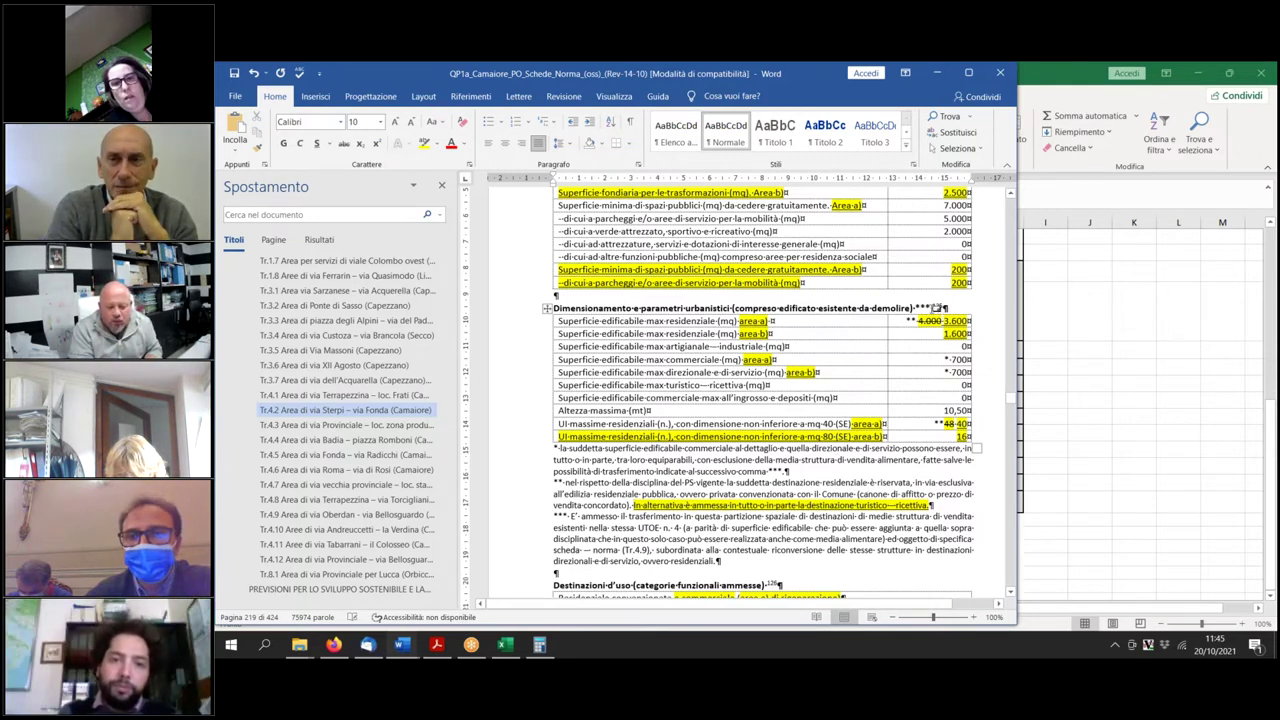
pyautogui.click(937, 308)
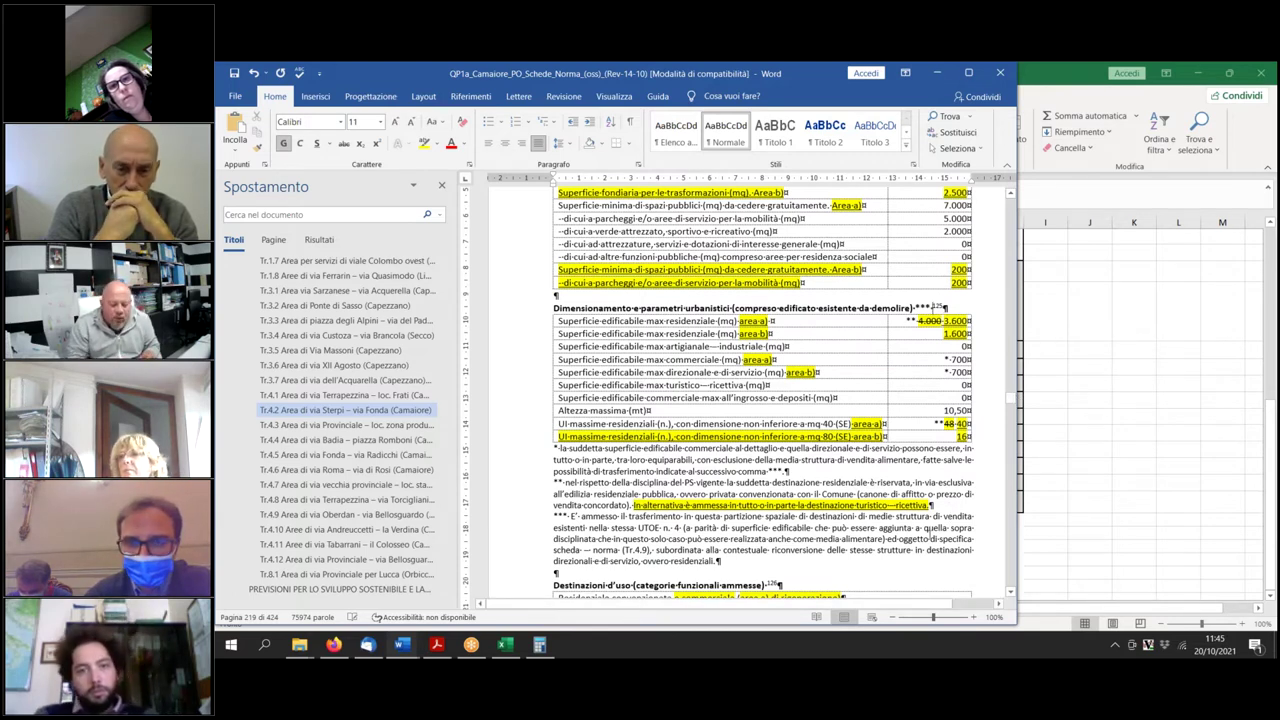
pyautogui.scroll(3, 927, 528)
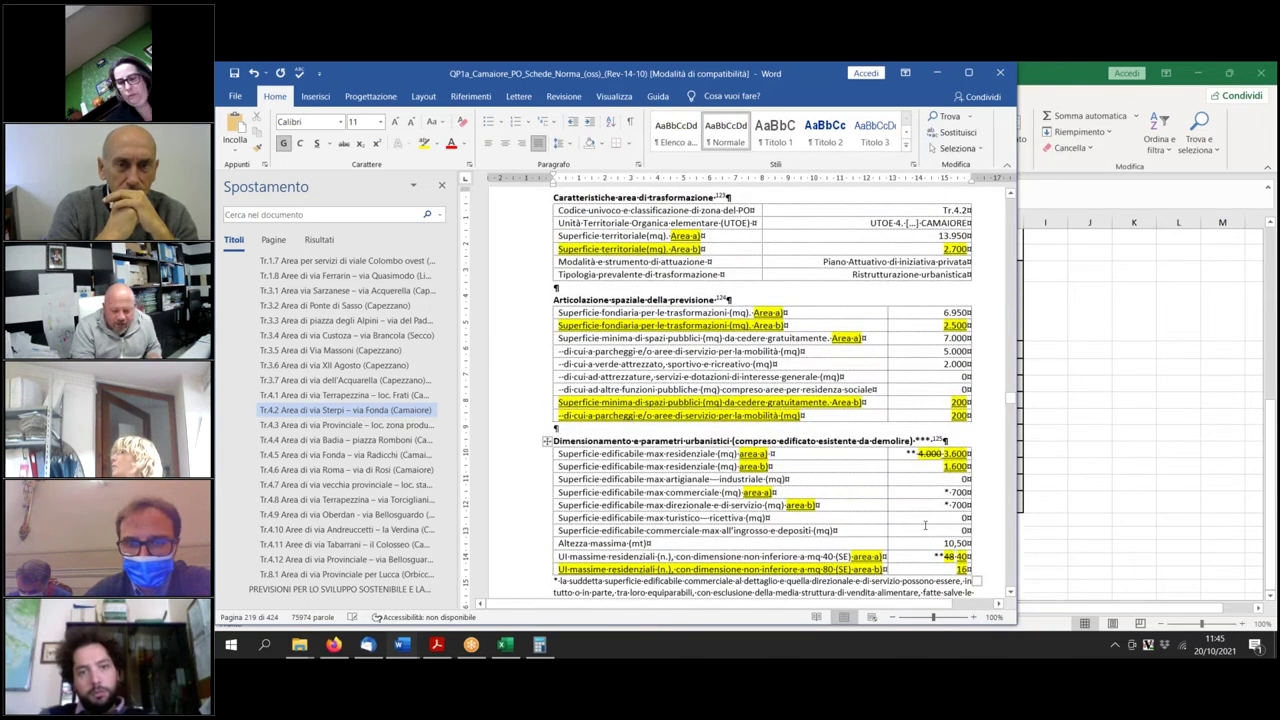
pyautogui.scroll(-5, 925, 525)
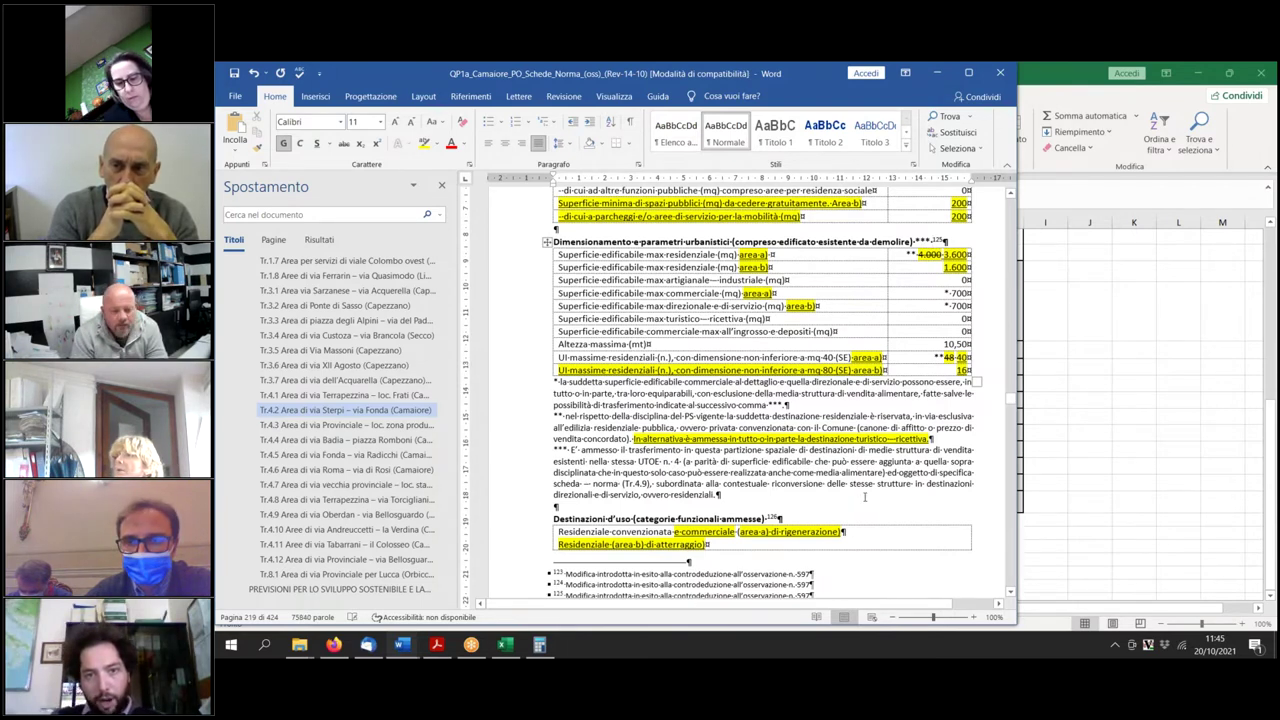
pyautogui.scroll(1, 865, 497)
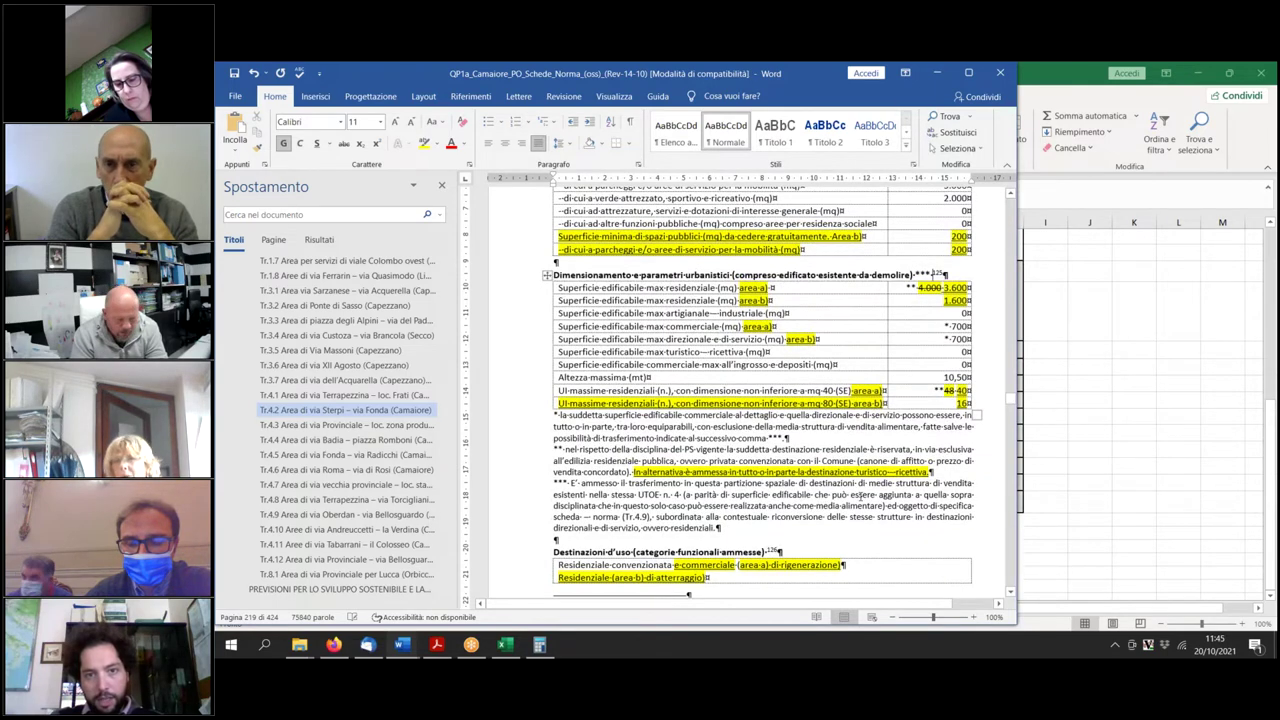
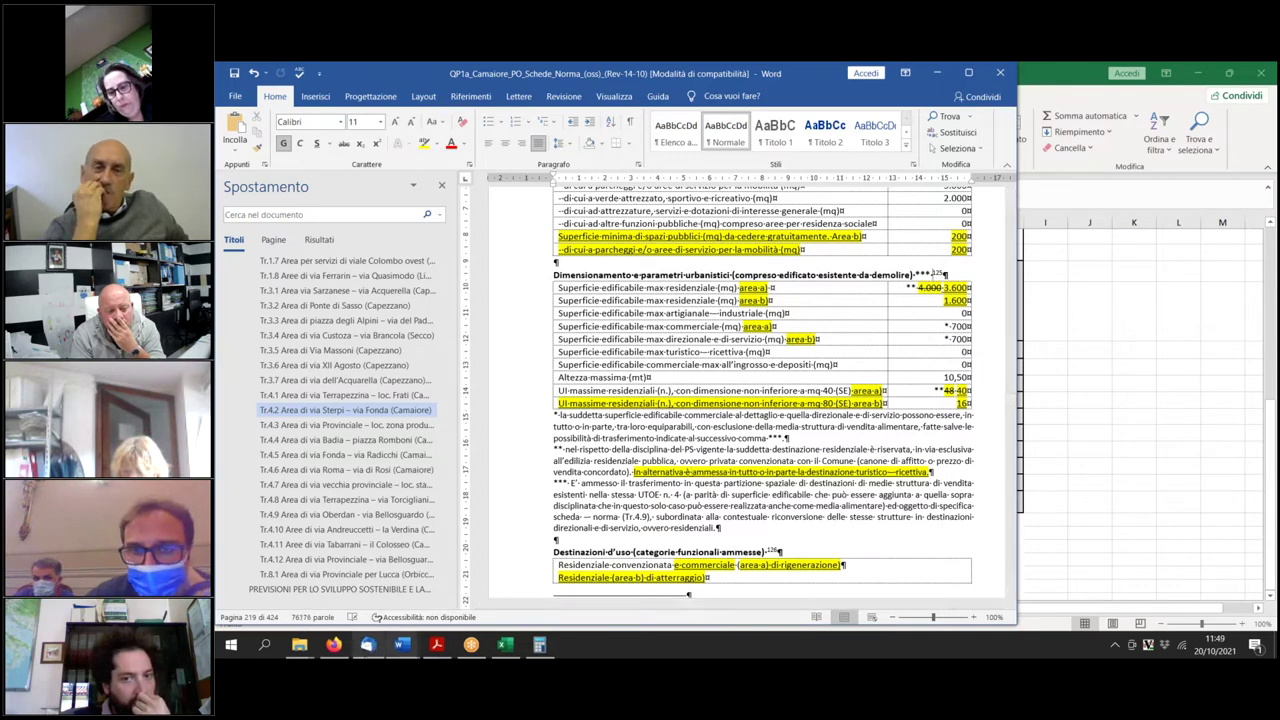
# Switch to the File Explorer window and go back to the ARCHIVIO-DATI folder.
pyautogui.click(438, 645)
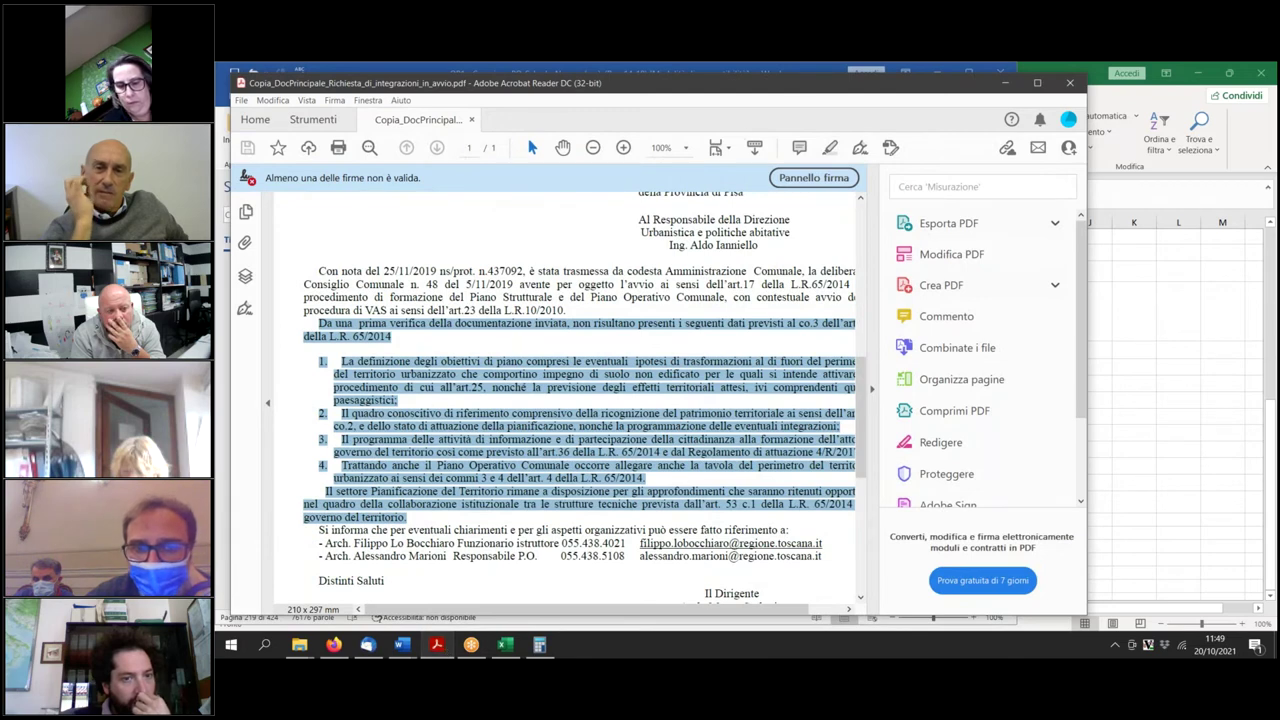
pyautogui.click(299, 645)
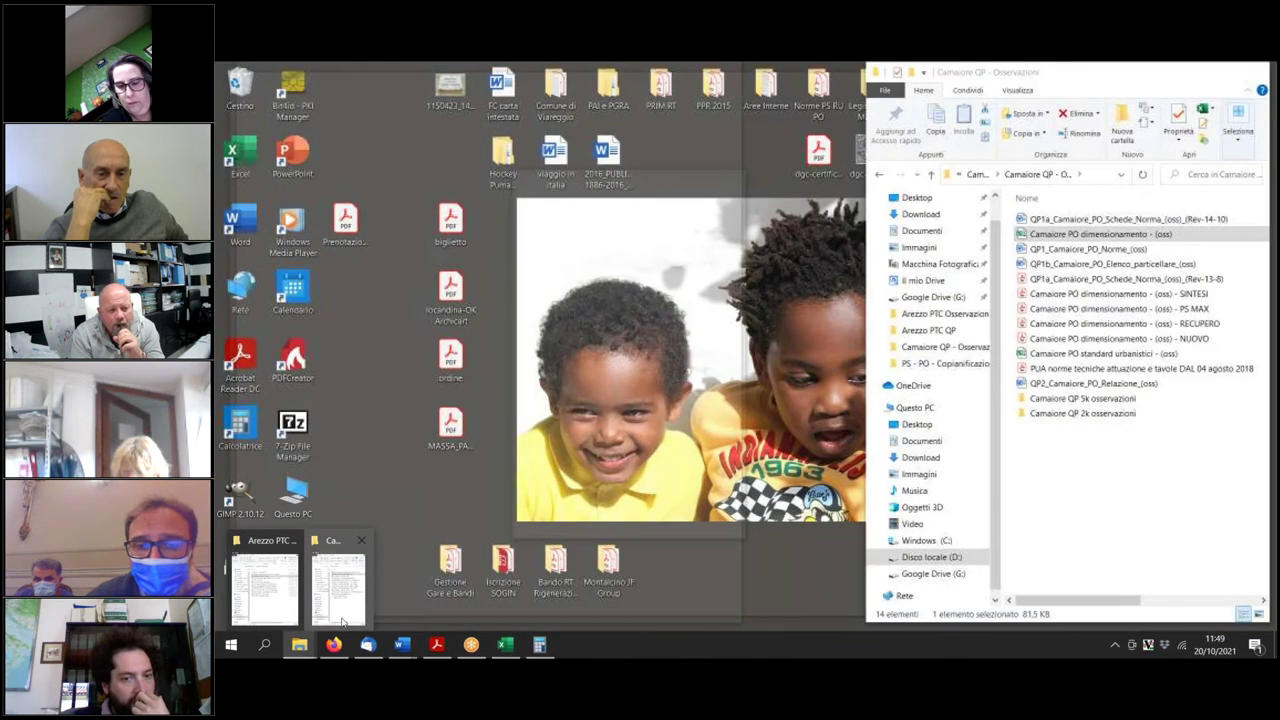
pyautogui.click(343, 622)
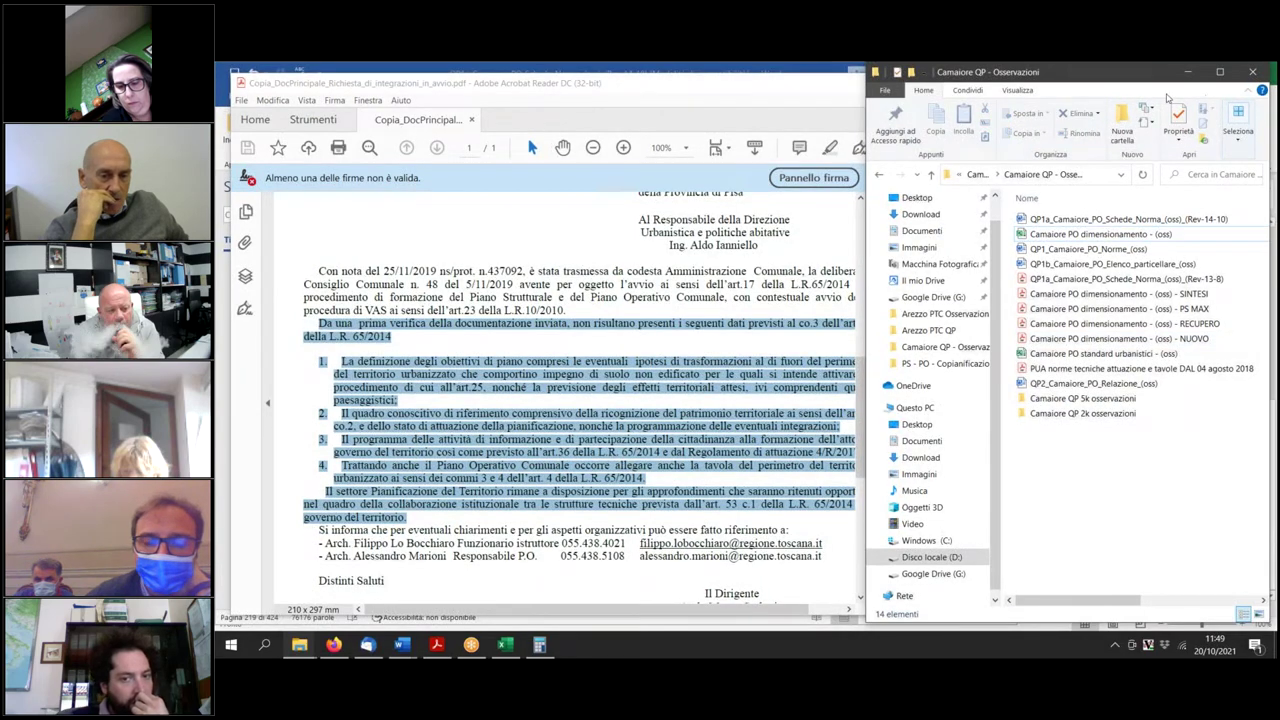
pyautogui.click(880, 174)
pyautogui.click(880, 174)
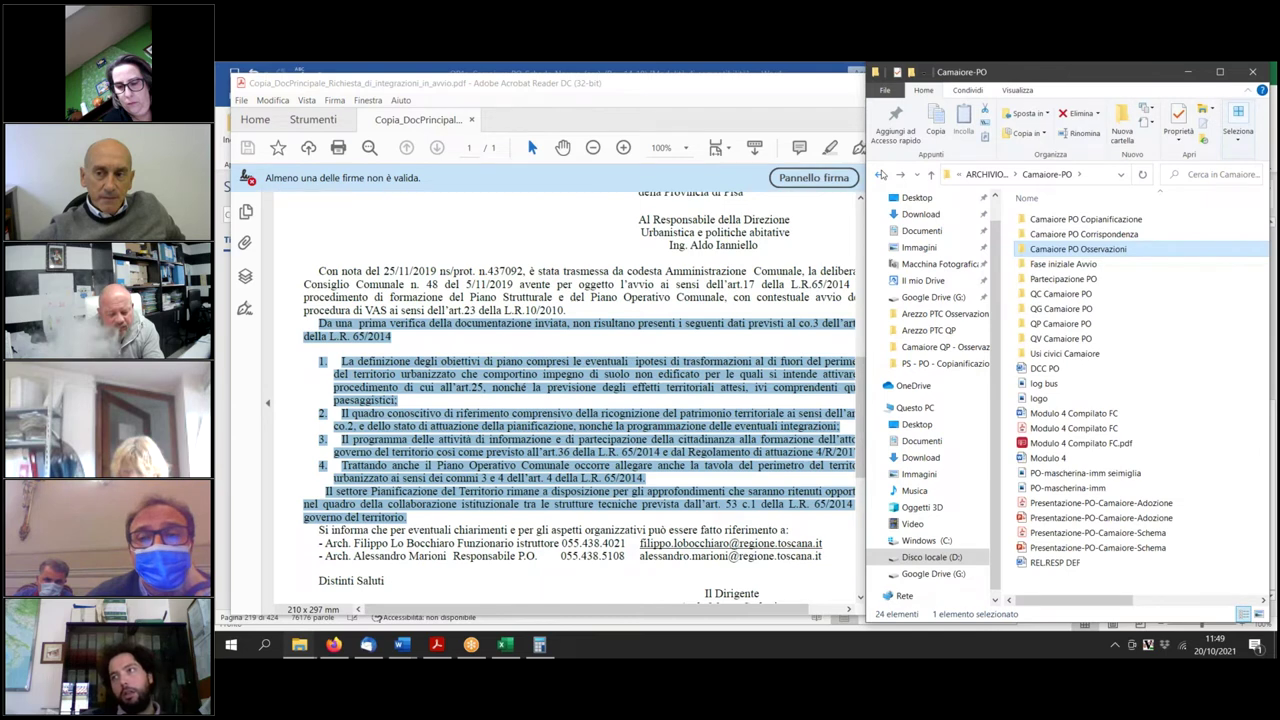
pyautogui.click(880, 174)
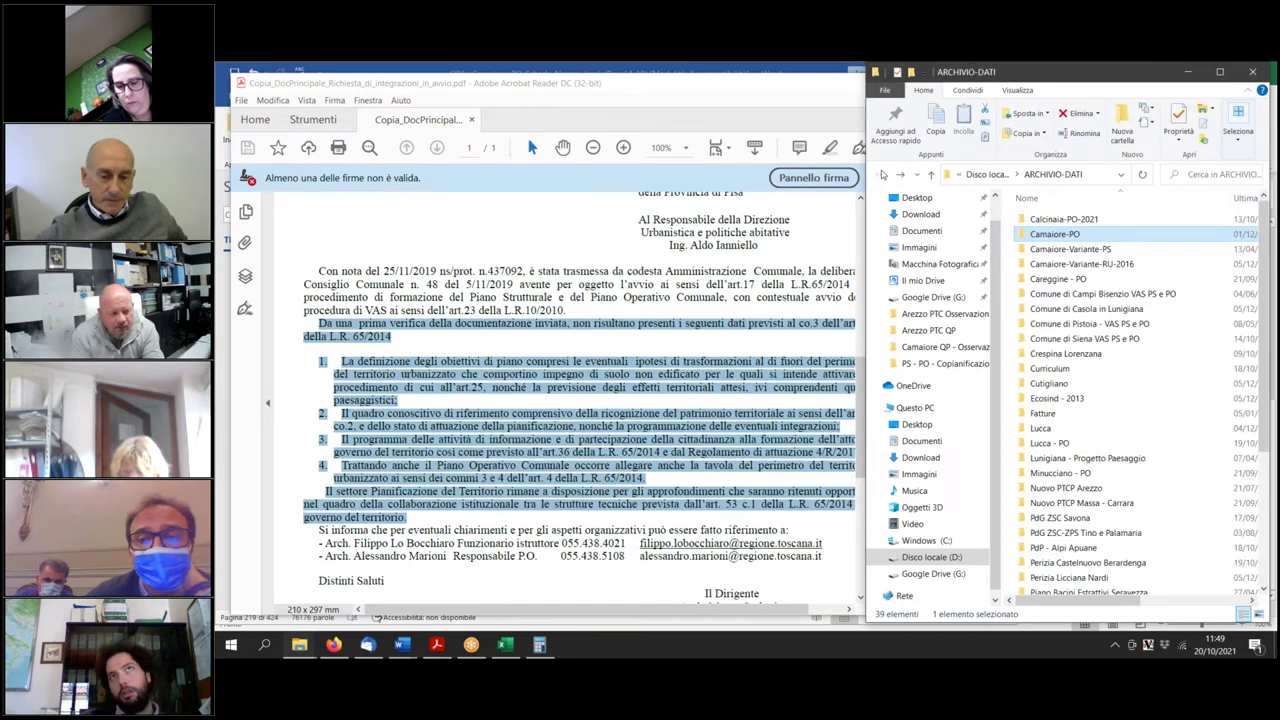
# Open Camaiore_NTA_Approvazione_(def) from Camaiore-Variante-PS > Osservazioni e controdeduzioni > Documenti QP integrati controdeduzioni.
pyautogui.doubleClick(1056, 249)
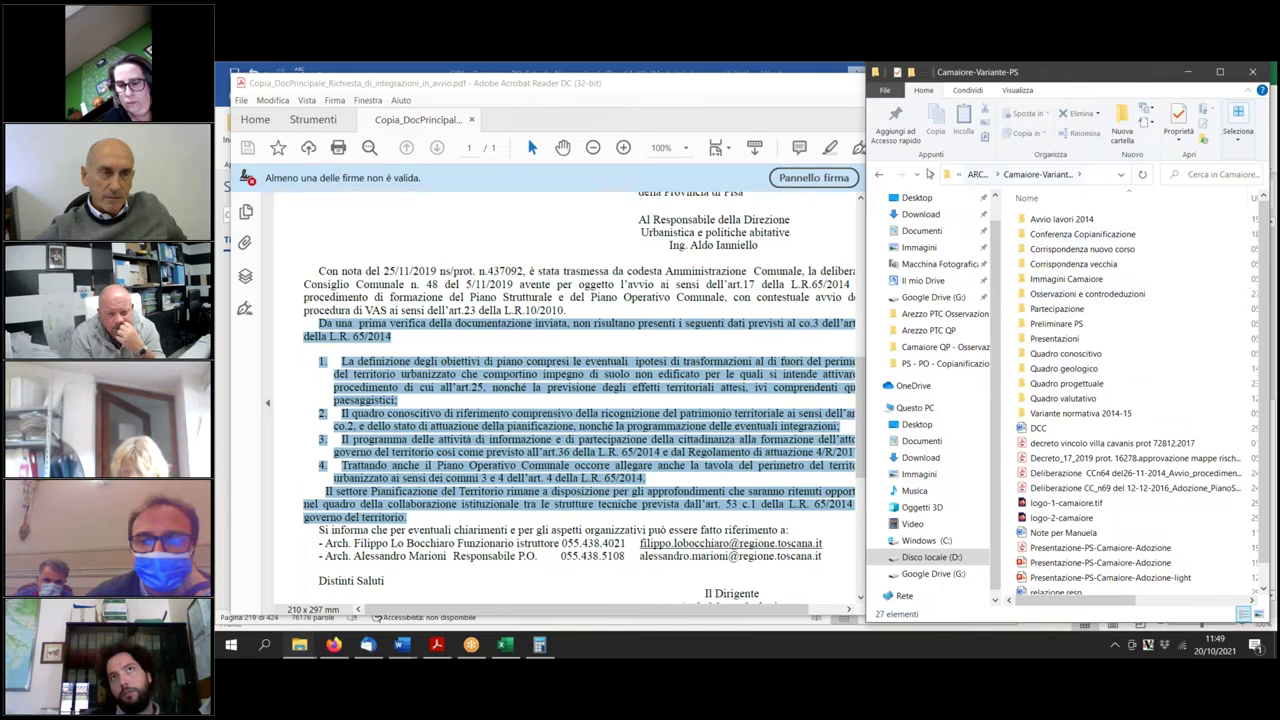
pyautogui.click(880, 174)
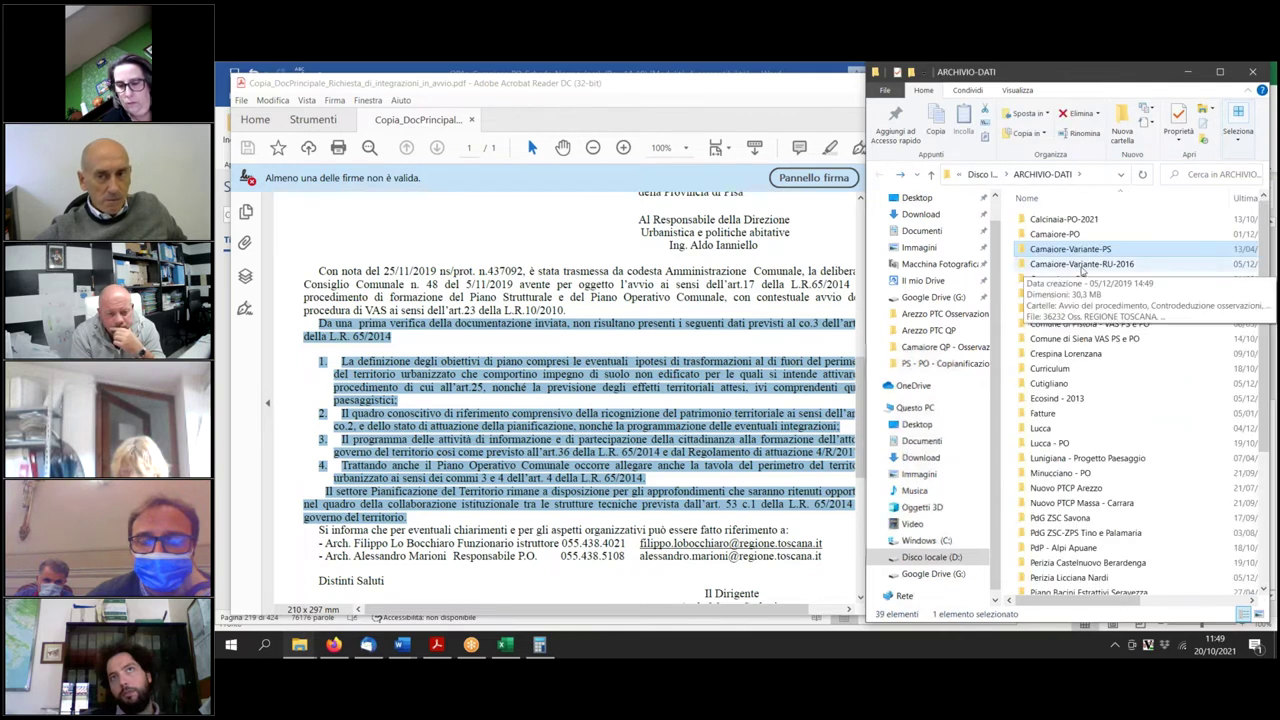
pyautogui.doubleClick(1052, 253)
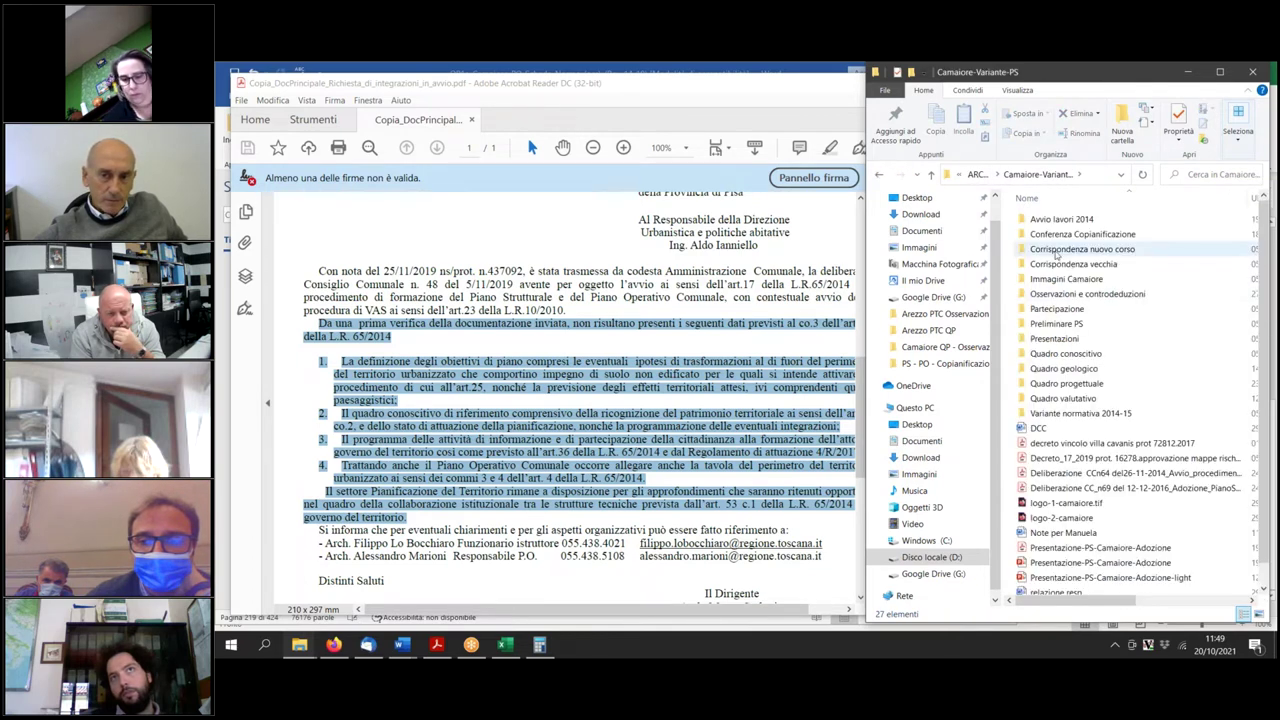
pyautogui.doubleClick(1087, 294)
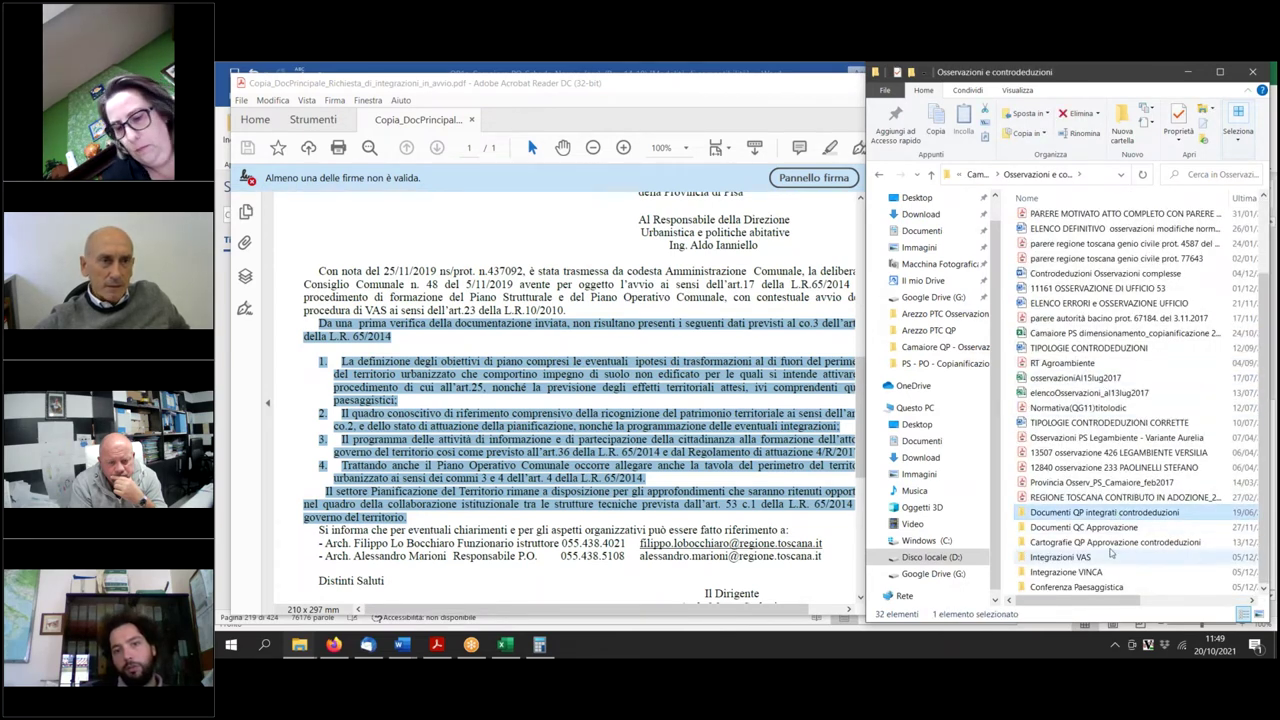
pyautogui.click(1110, 544)
pyautogui.doubleClick(1107, 512)
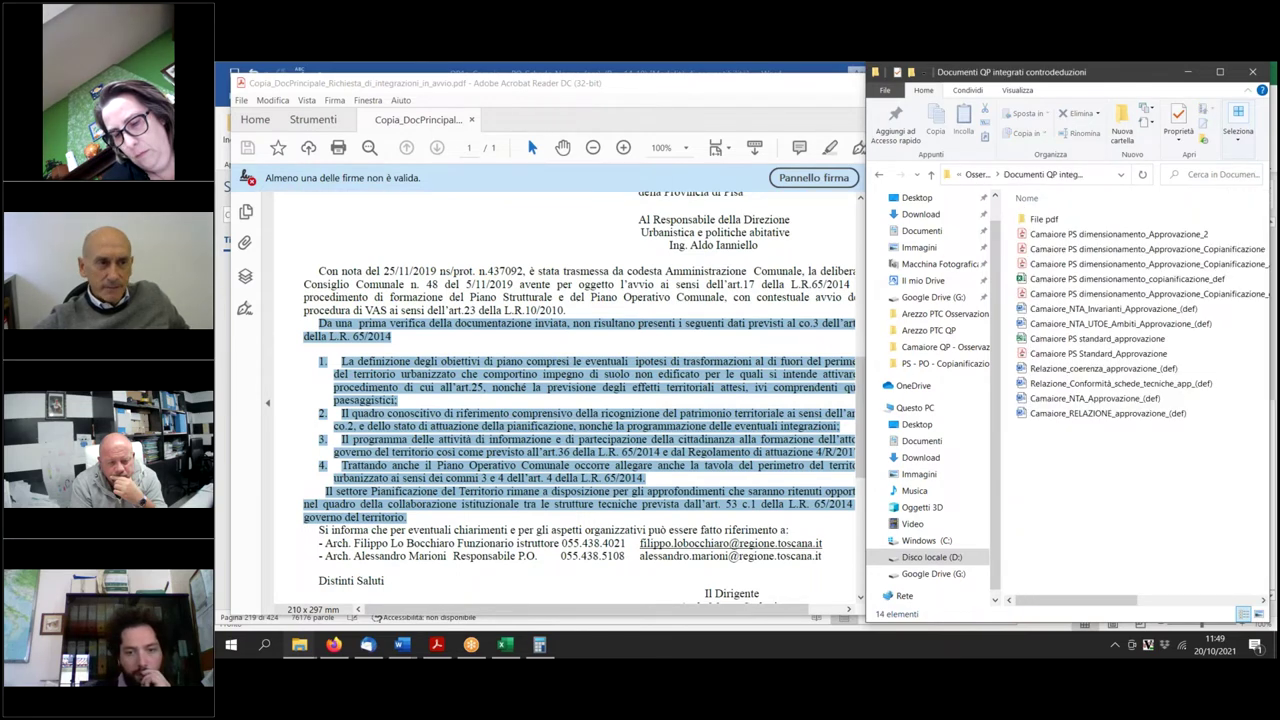
pyautogui.press('End')
pyautogui.press('Up')
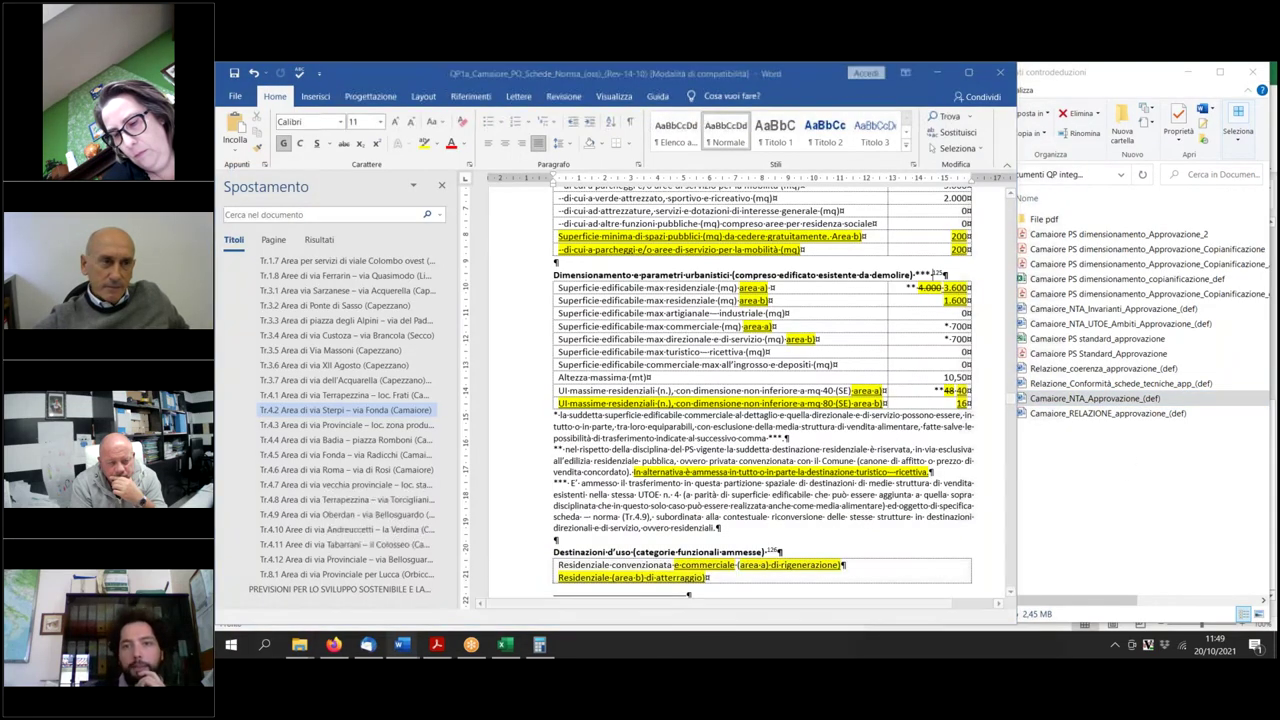
# Replace it with Camaiore_NTA_UOTE_Ambiti_Approvazione_(def) and expand outline headings 1.2, 3.1 and 3.3.
pyautogui.click(1001, 74)
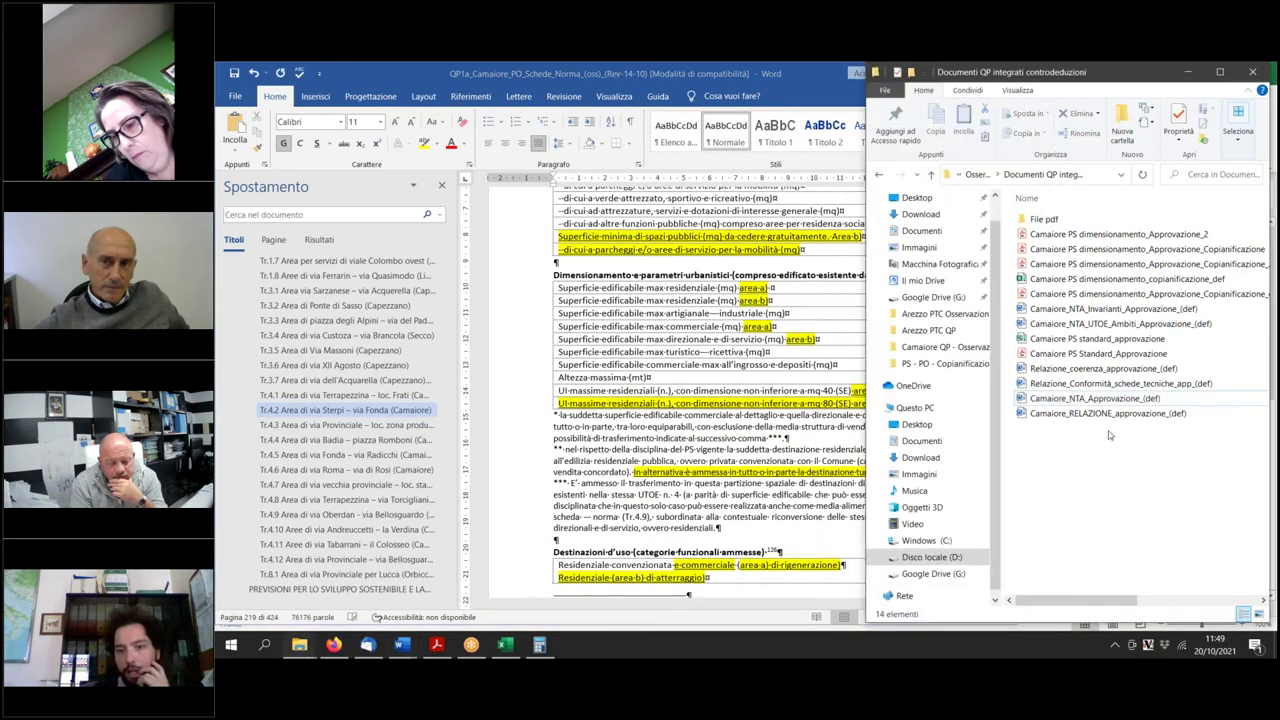
pyautogui.doubleClick(1120, 323)
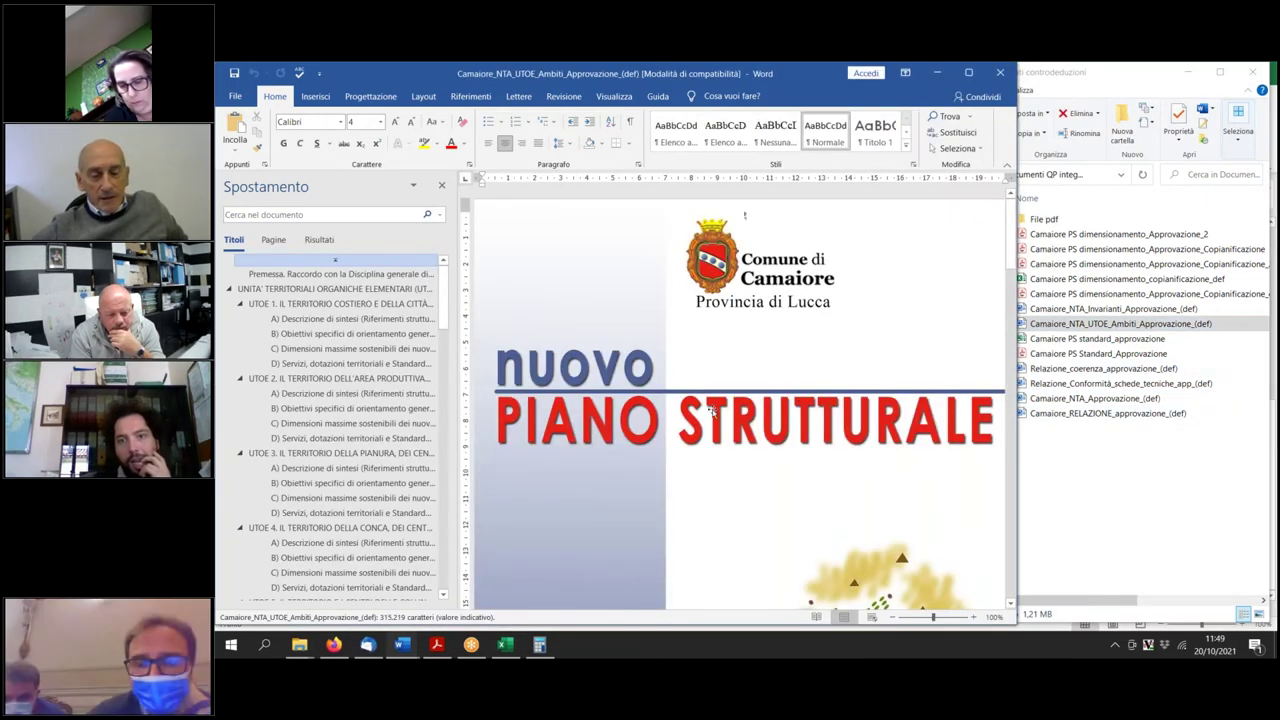
pyautogui.scroll(-8, 364, 483)
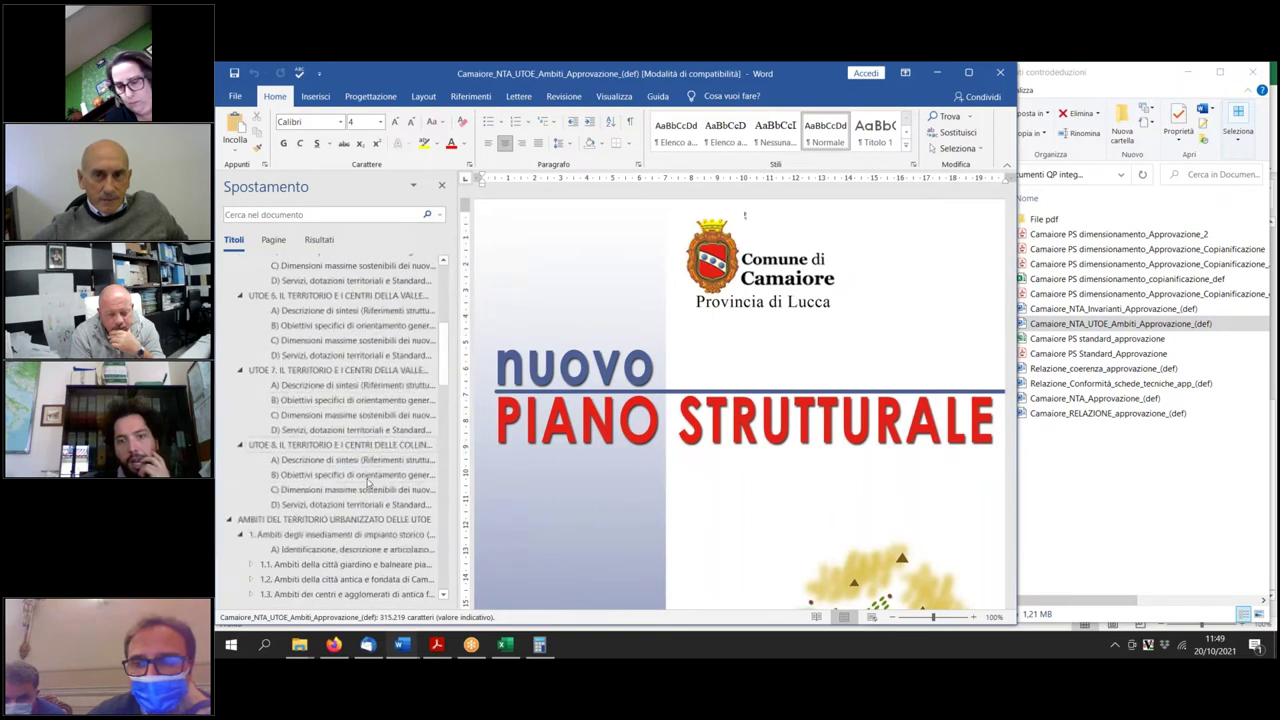
pyautogui.click(251, 579)
pyautogui.scroll(-3, 254, 585)
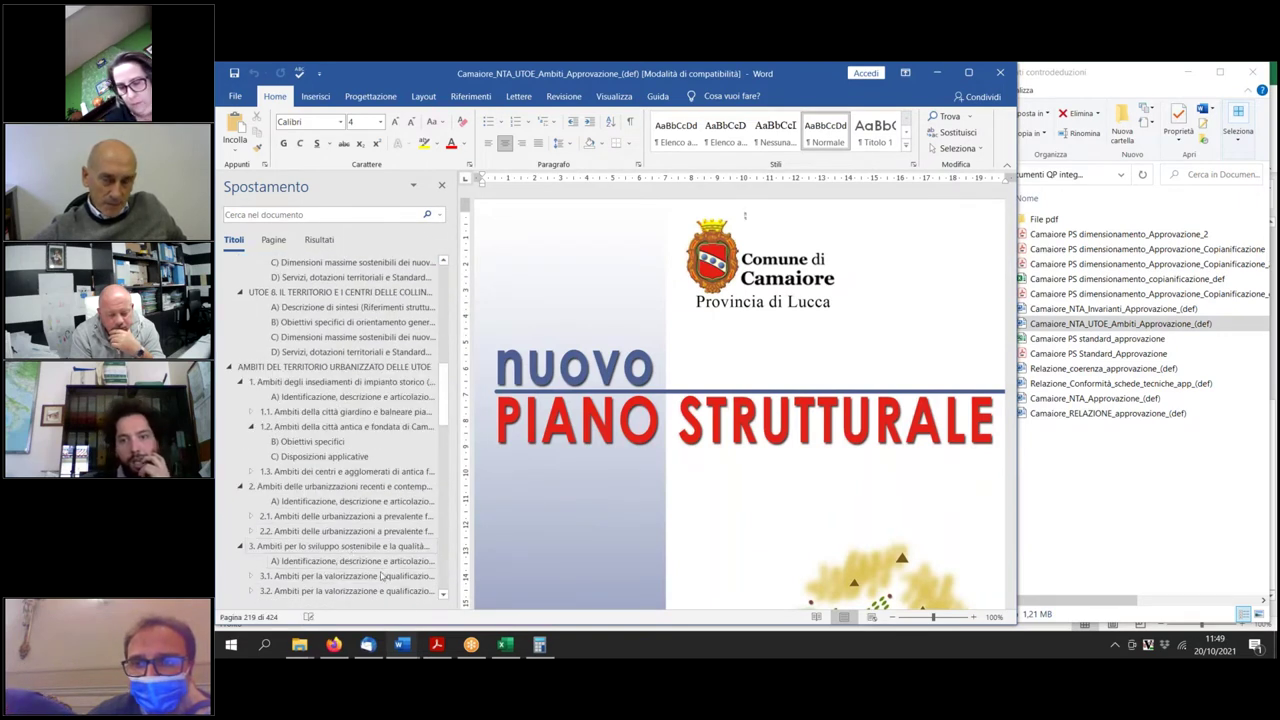
pyautogui.click(252, 578)
pyautogui.scroll(-3, 316, 562)
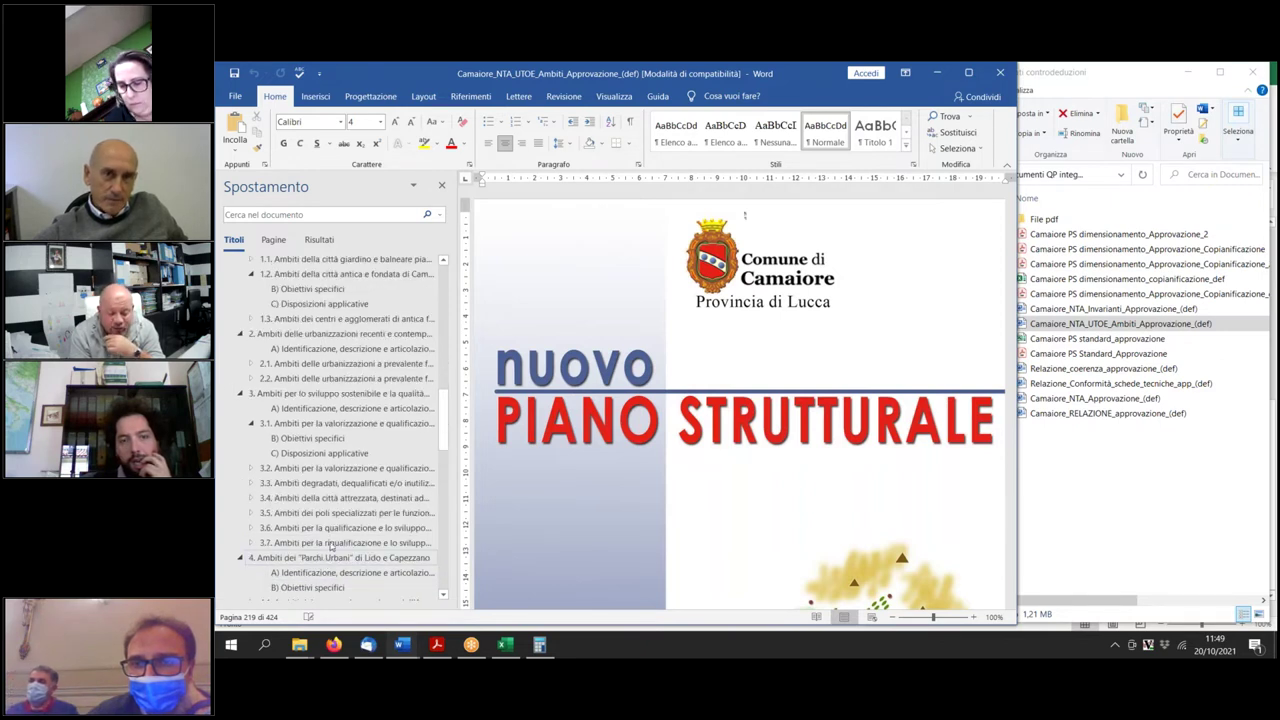
pyautogui.click(250, 484)
# Jump to section 3.3 and scroll to the via Sterpi (ex fonderia Pardini) Disposizioni applicative.
pyautogui.click(295, 485)
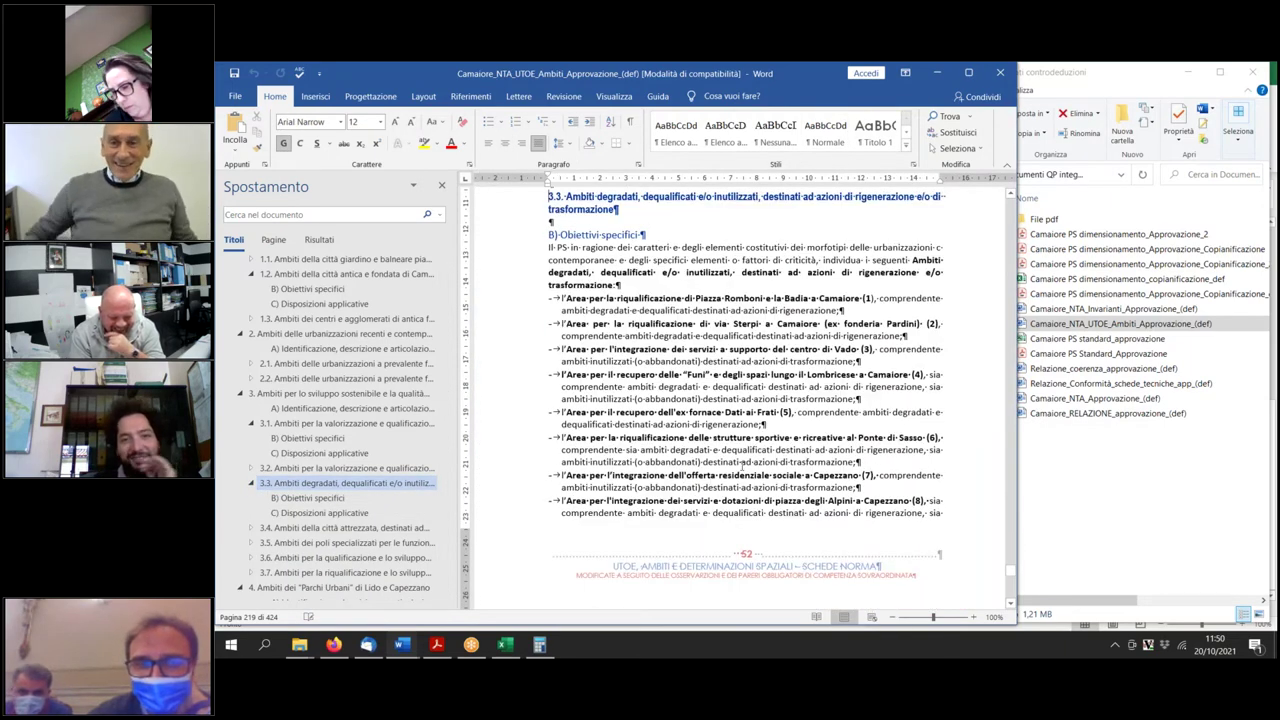
pyautogui.scroll(-6, 742, 466)
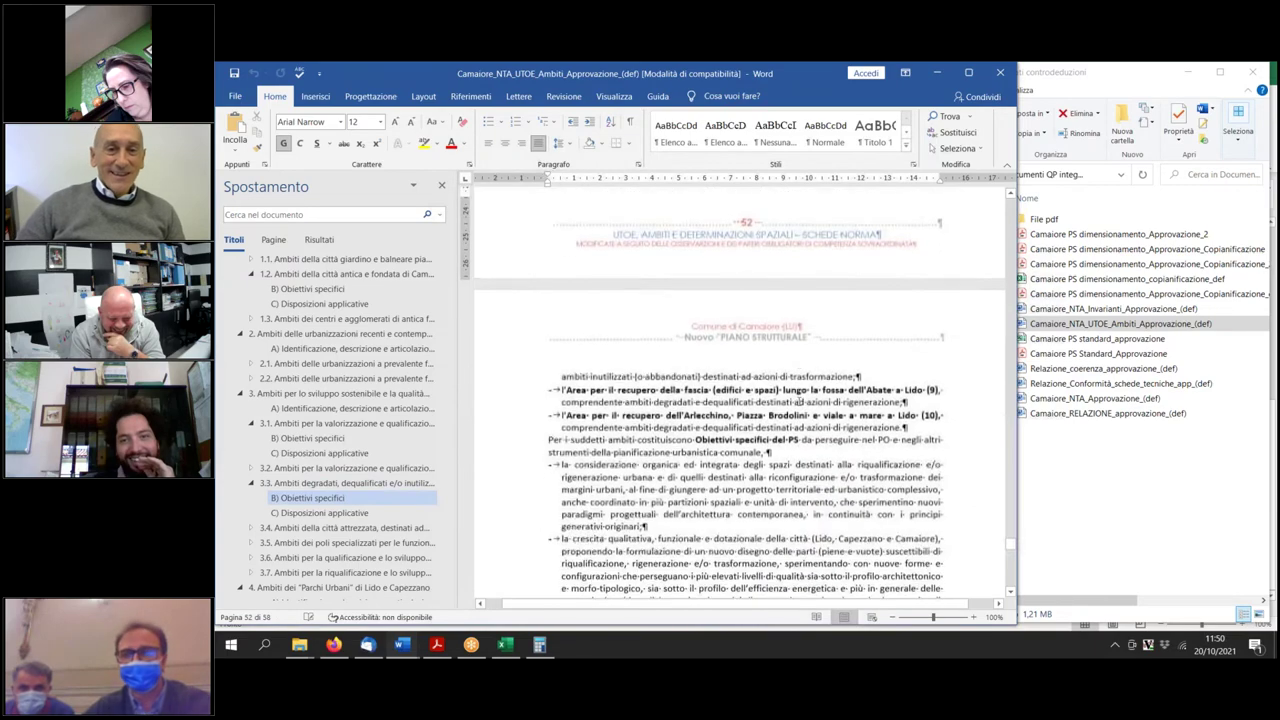
pyautogui.scroll(-2, 797, 395)
pyautogui.scroll(-5, 797, 400)
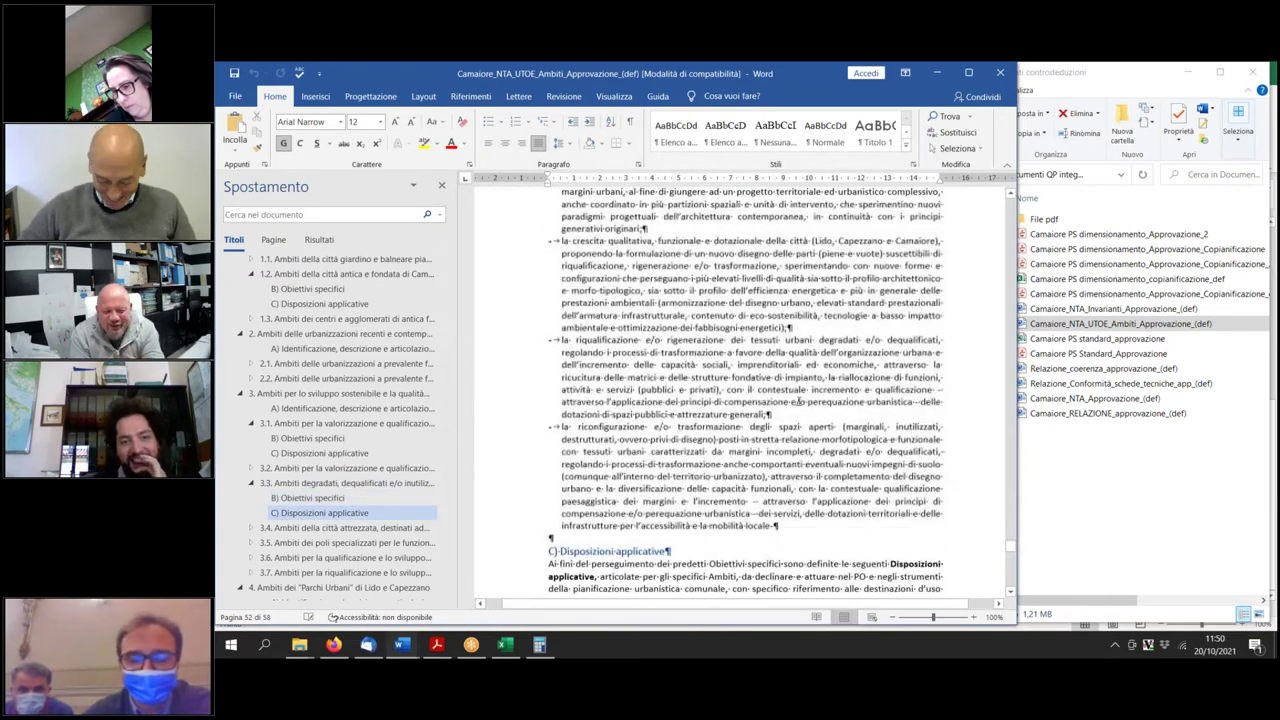
pyautogui.scroll(-6, 797, 404)
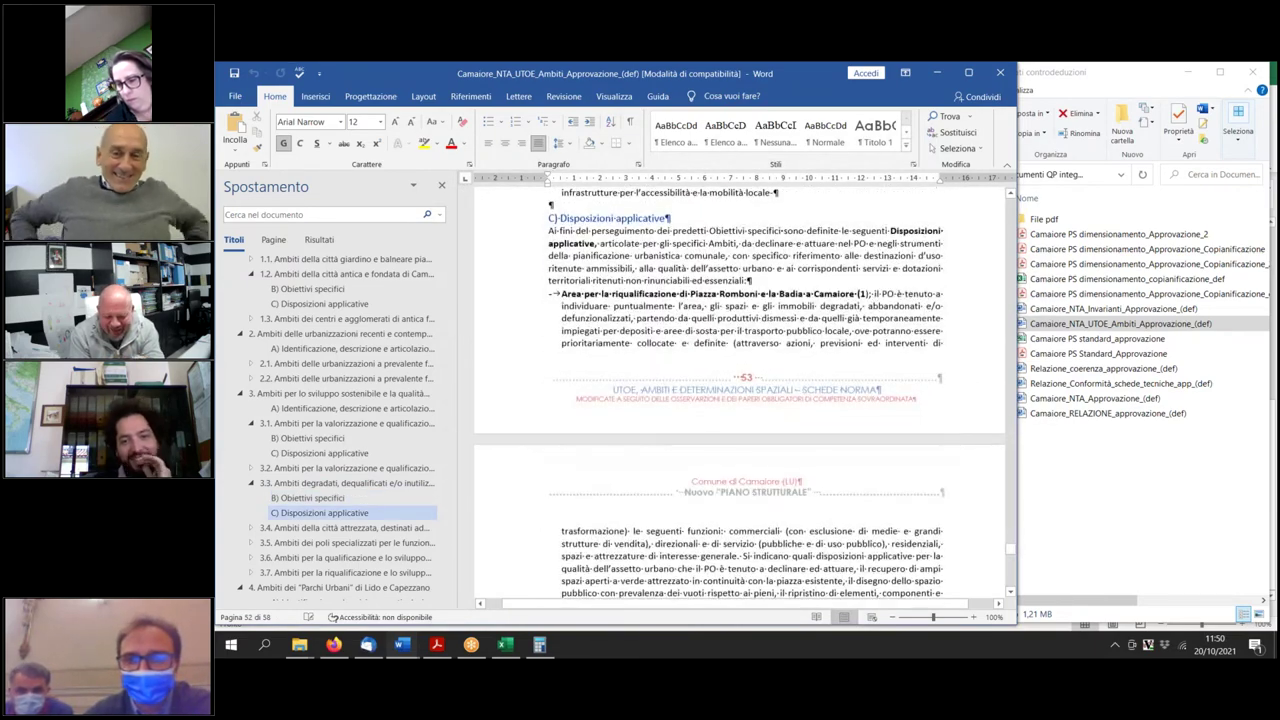
pyautogui.scroll(-6, 808, 424)
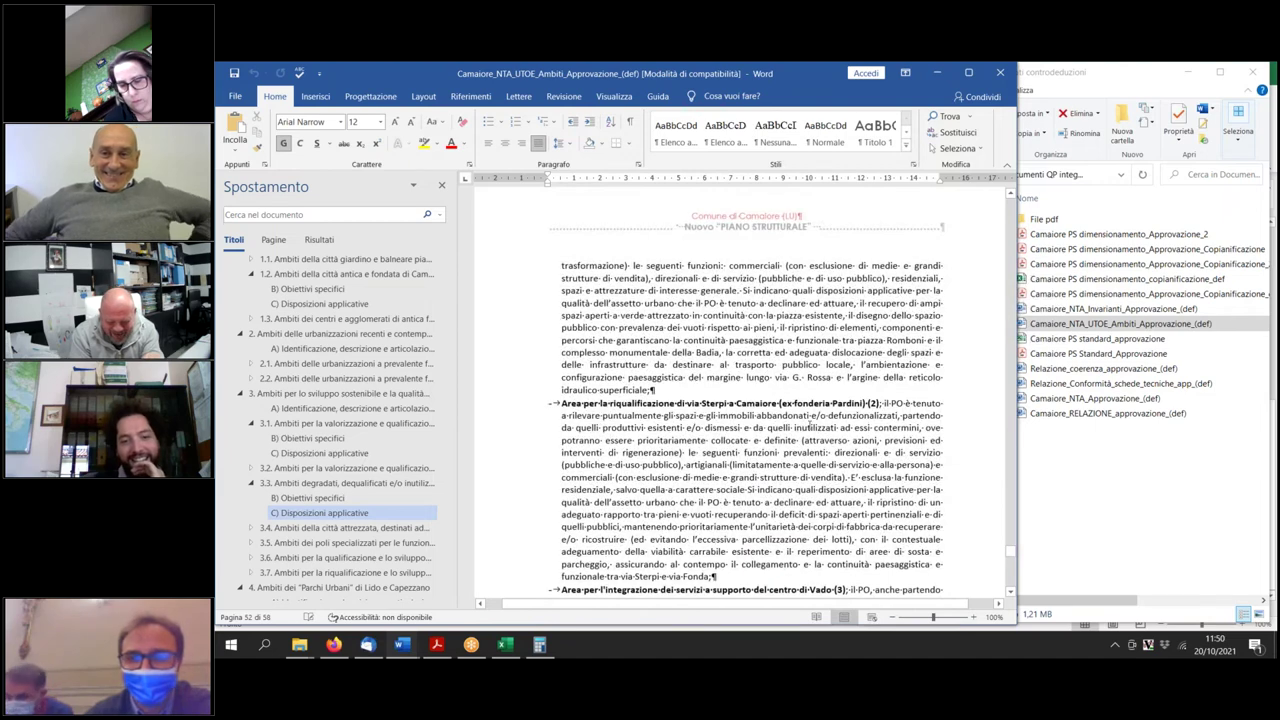
pyautogui.scroll(-1, 808, 426)
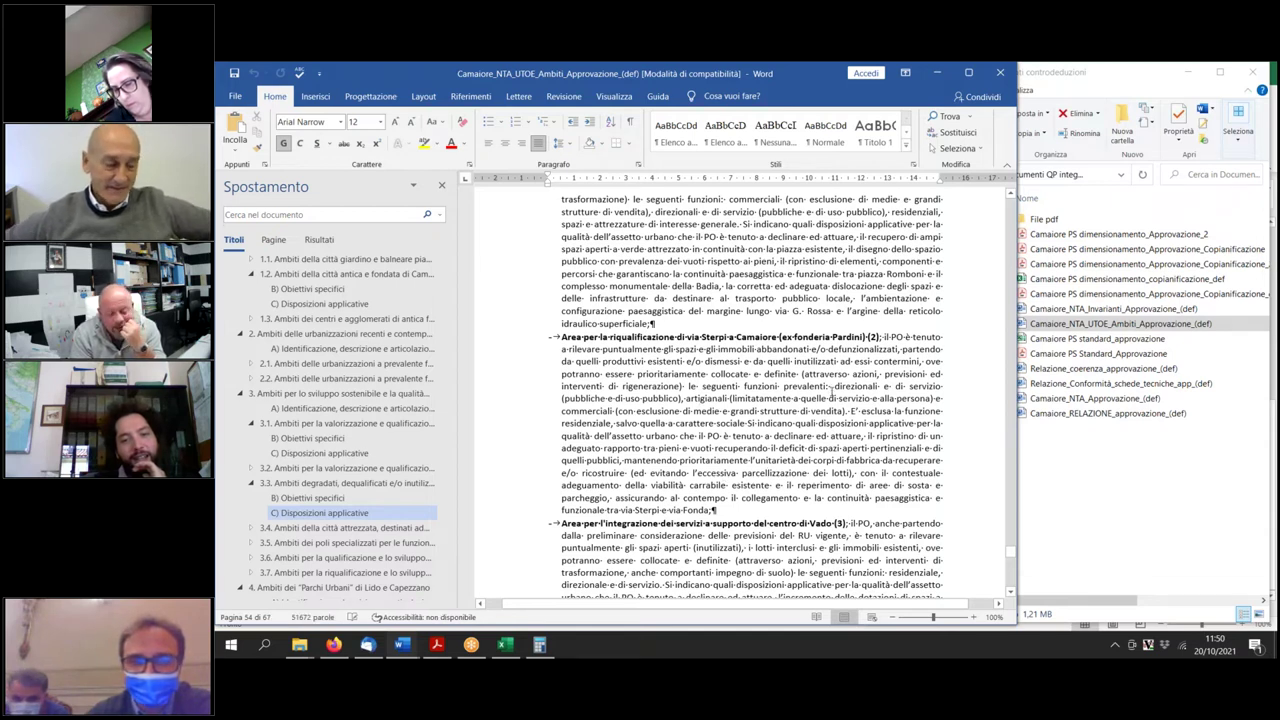
pyautogui.moveTo(831, 390); pyautogui.dragTo(843, 410)
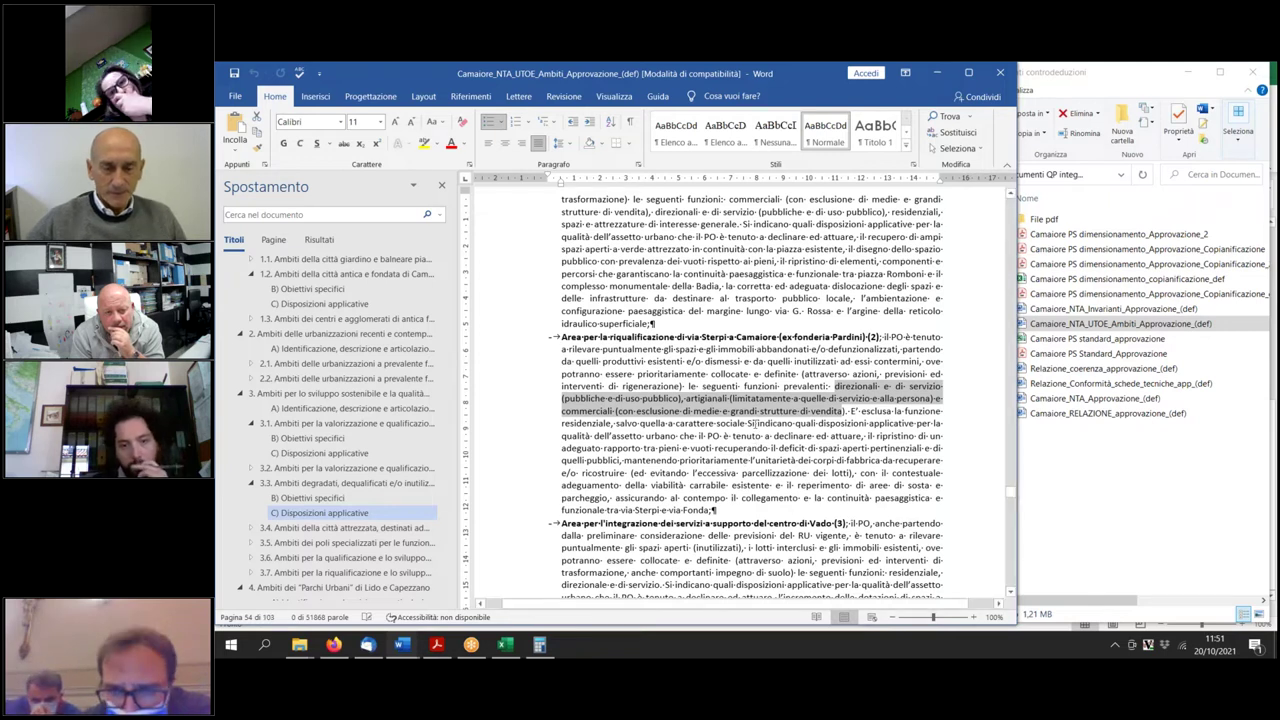
pyautogui.keyDown('shift'); pyautogui.click(749, 423); pyautogui.keyUp('shift')
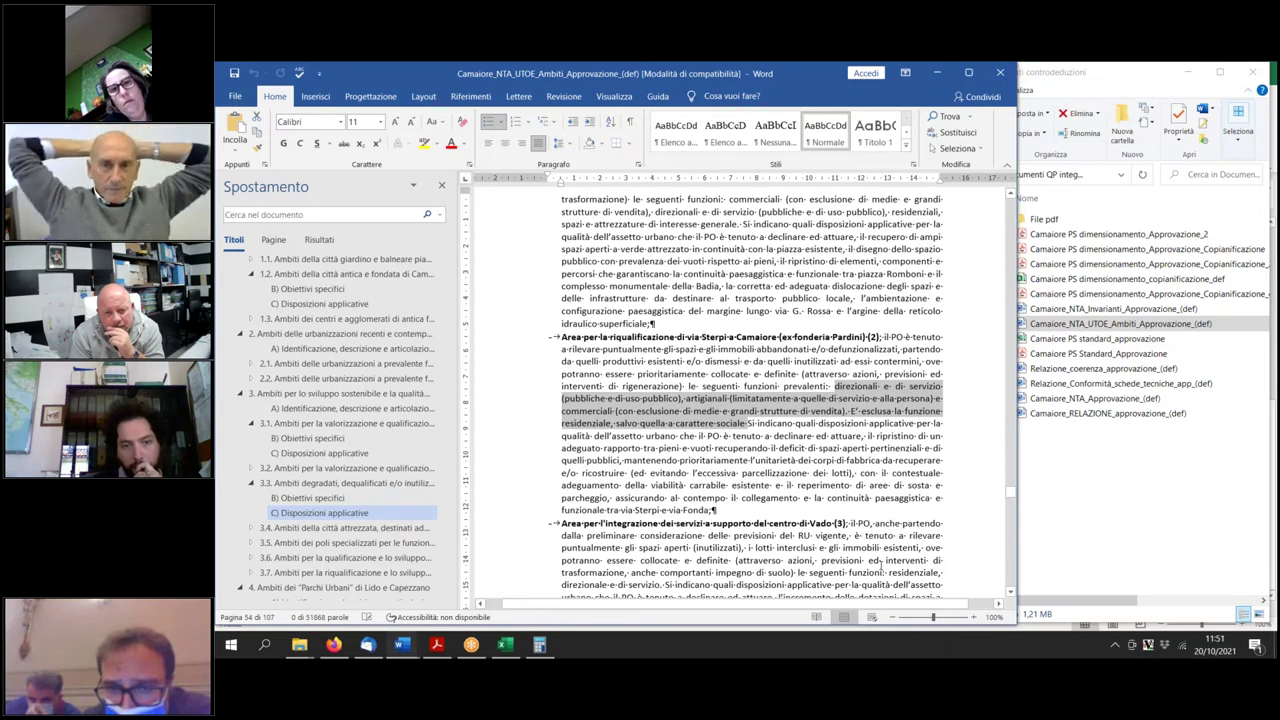
pyautogui.rightClick(880, 563)
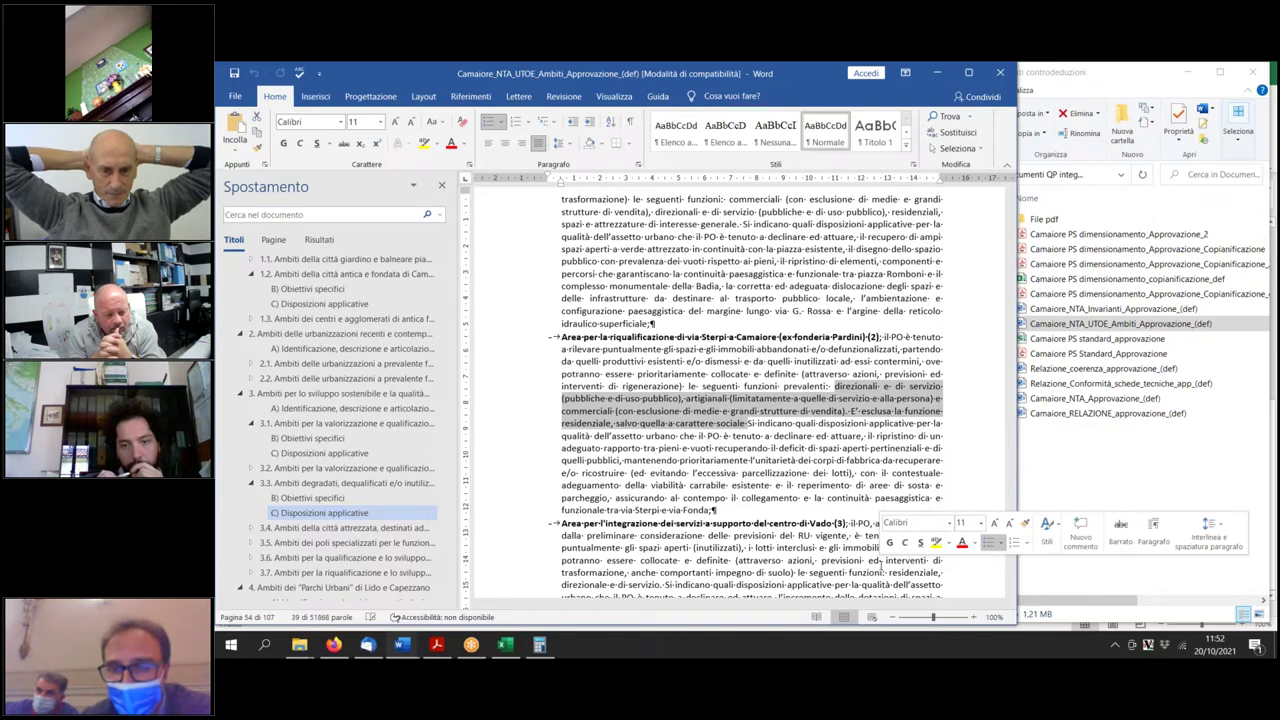
# In QP1a_Camaiore_PO_Schede_Norma, replace 'tutto o in parte' in the turistico-ricettiva footnote with 'forma non prevalente'.
pyautogui.click(400, 648)
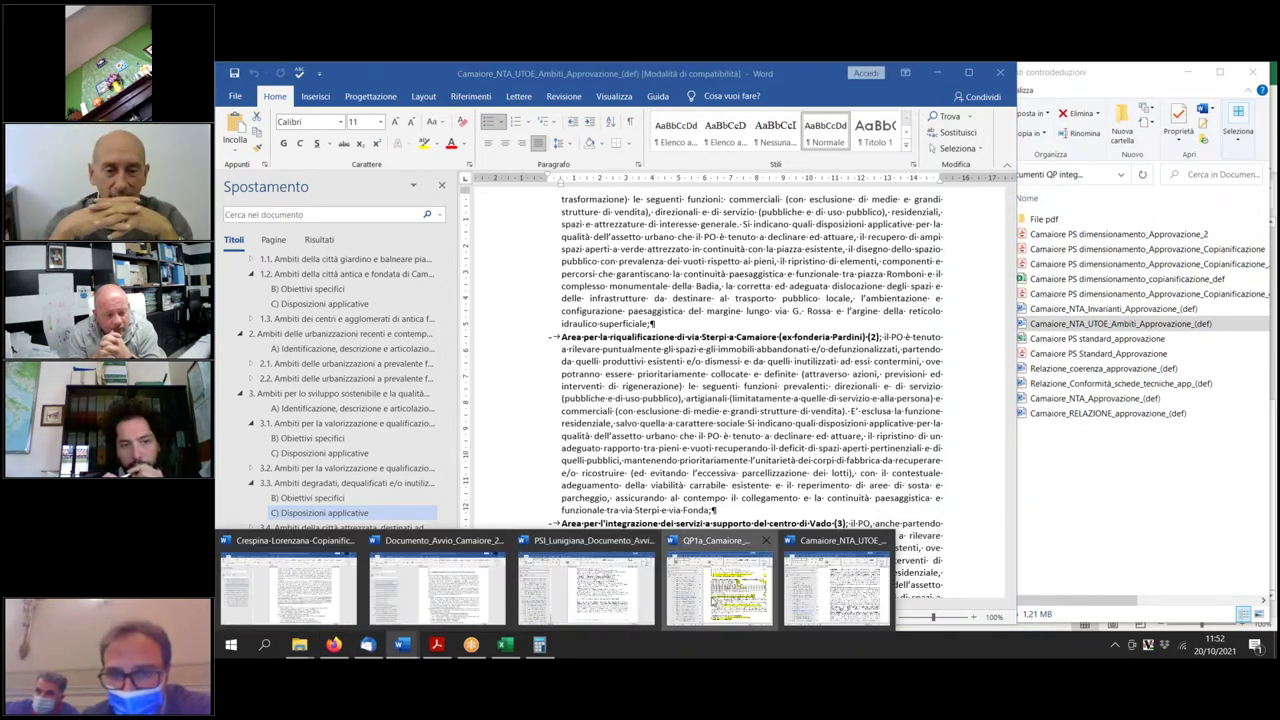
pyautogui.click(720, 585)
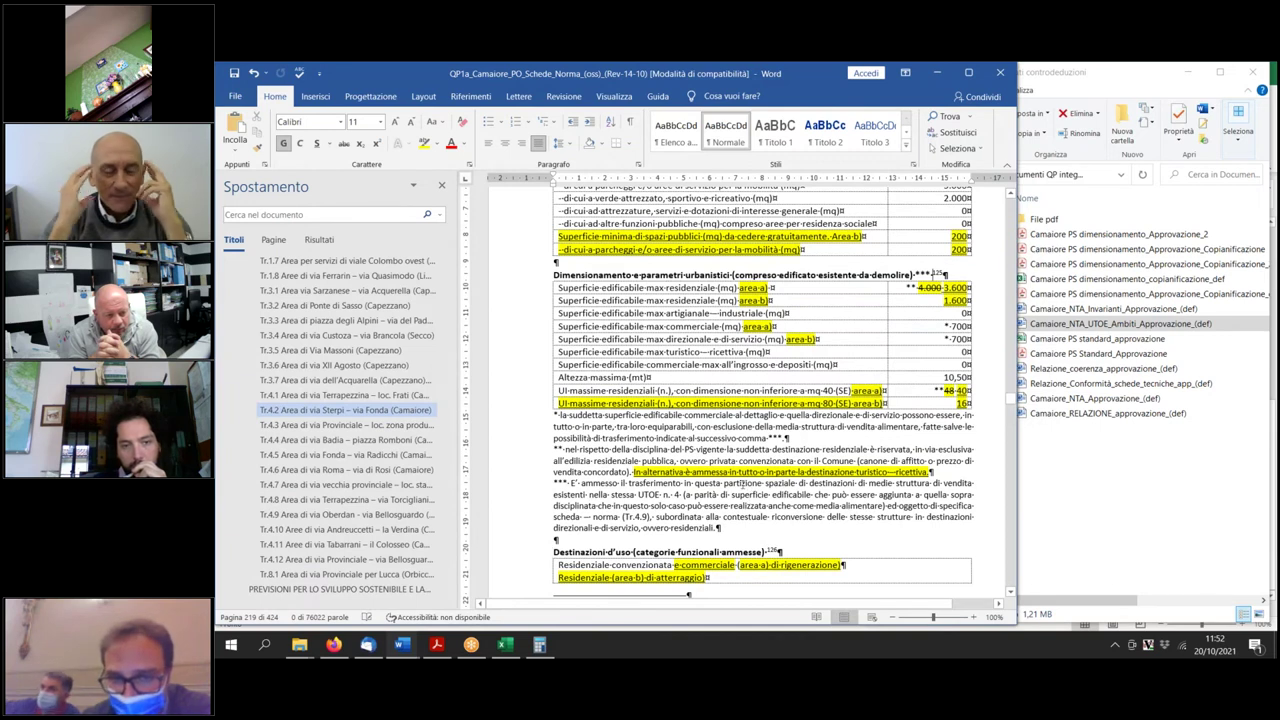
pyautogui.click(800, 527)
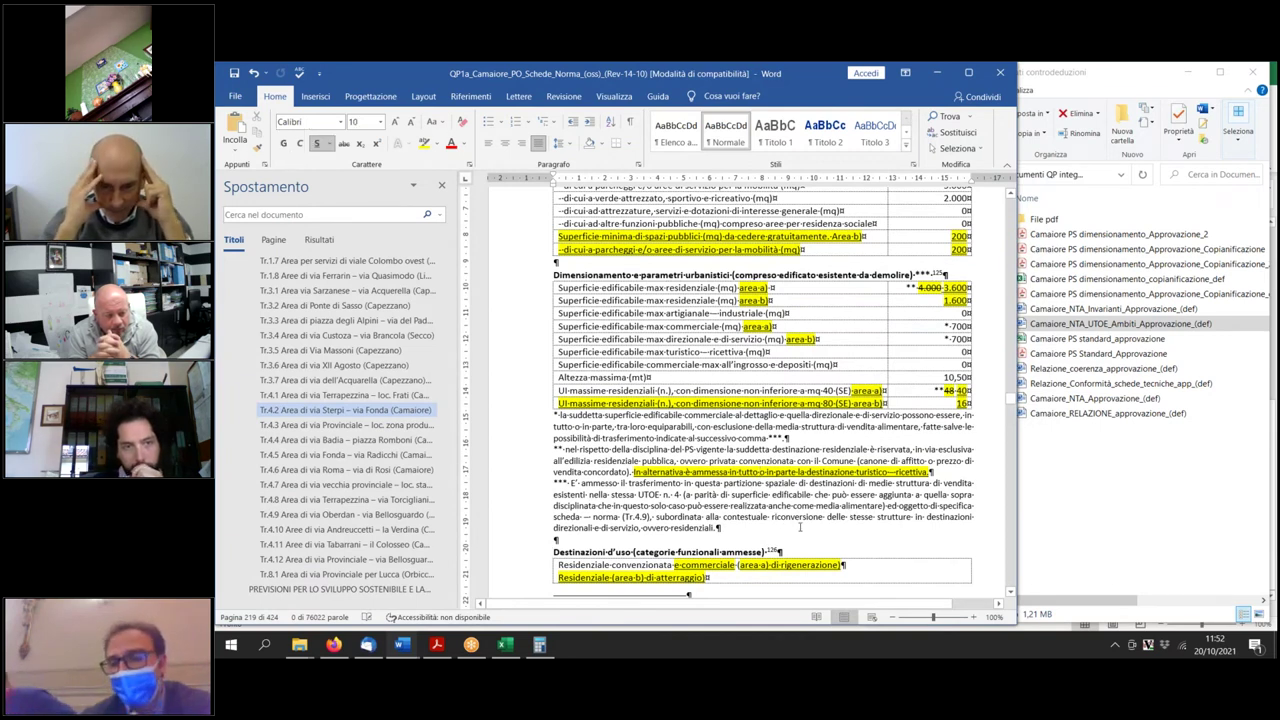
pyautogui.press('BackSpace')
pyautogui.press('BackSpace')
pyautogui.press('BackSpace')
pyautogui.press('BackSpace')
pyautogui.press('BackSpace')
pyautogui.press('BackSpace')
pyautogui.press('BackSpace')
pyautogui.press('BackSpace')
pyautogui.press('BackSpace')
pyautogui.press('BackSpace')
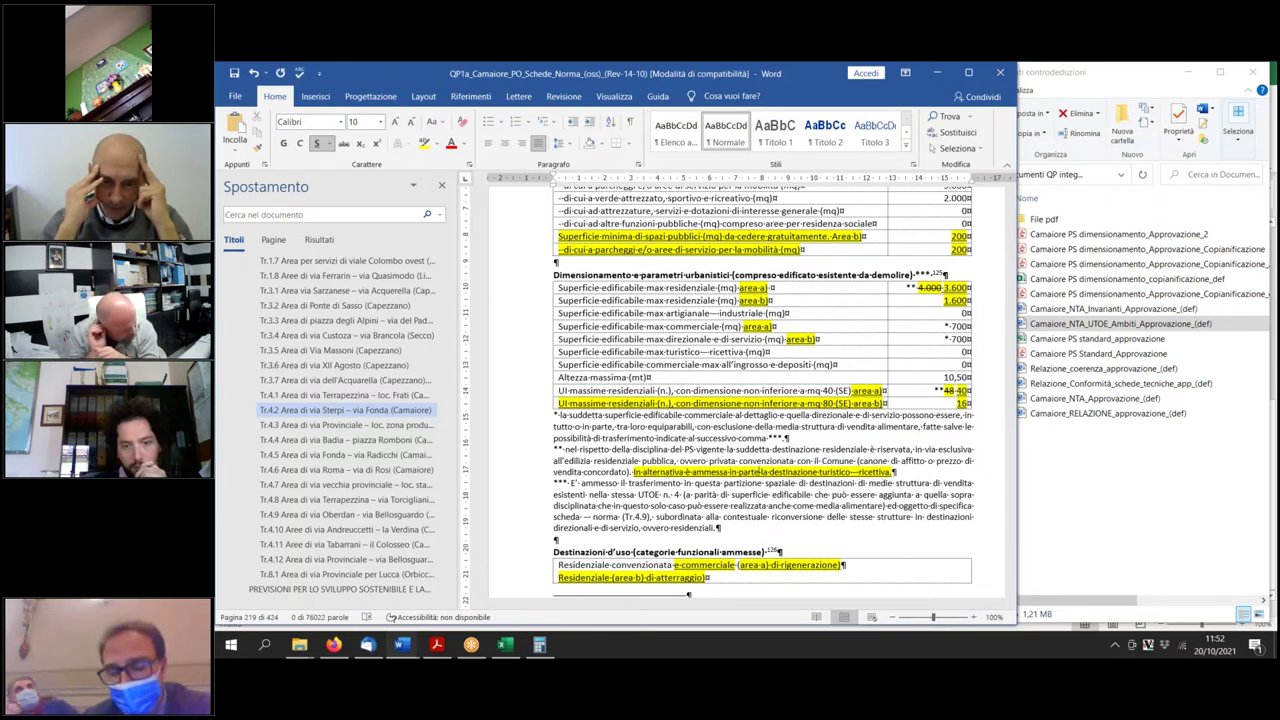
pyautogui.doubleClick(752, 470)
pyautogui.write('forma')
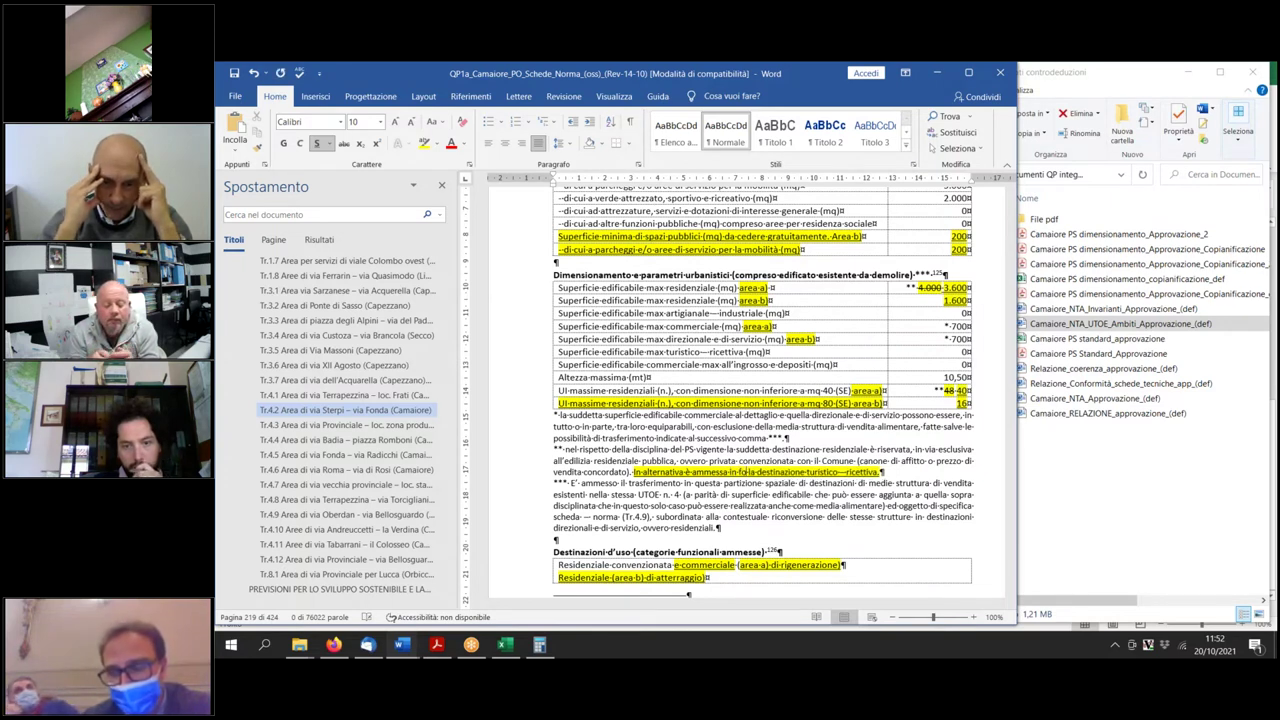
pyautogui.write(' non pi ')
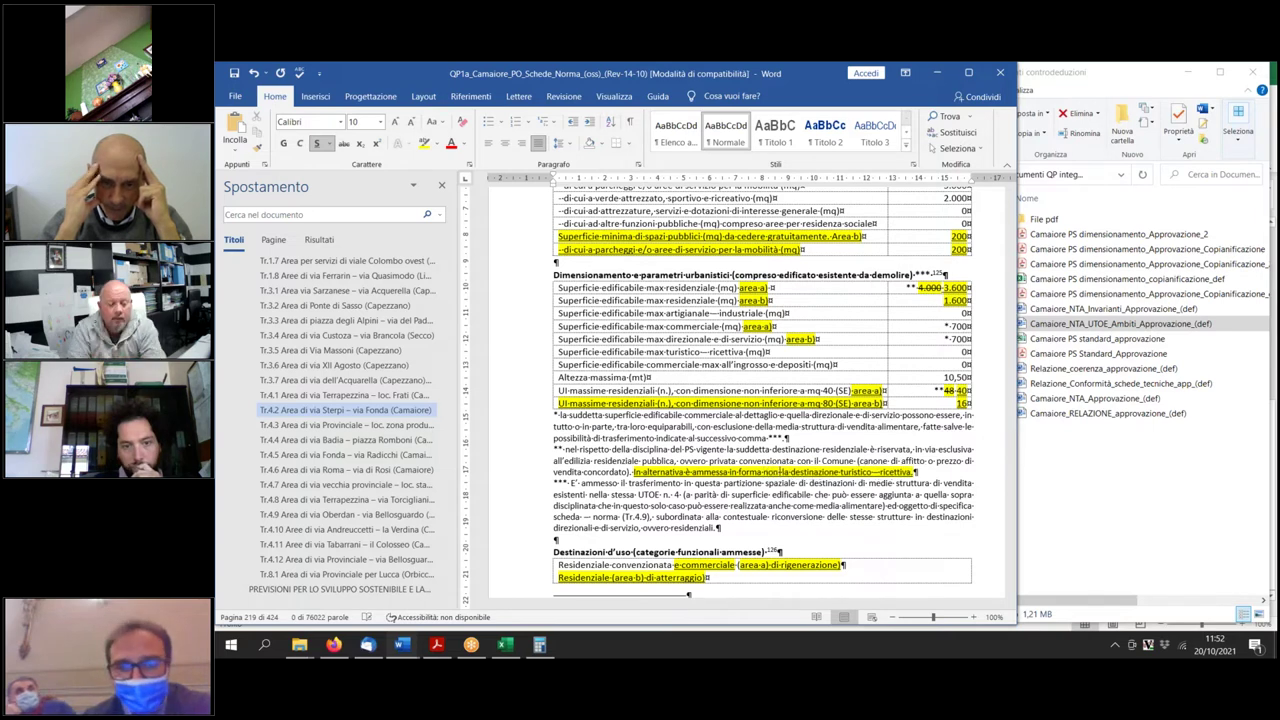
pyautogui.write('evalente')
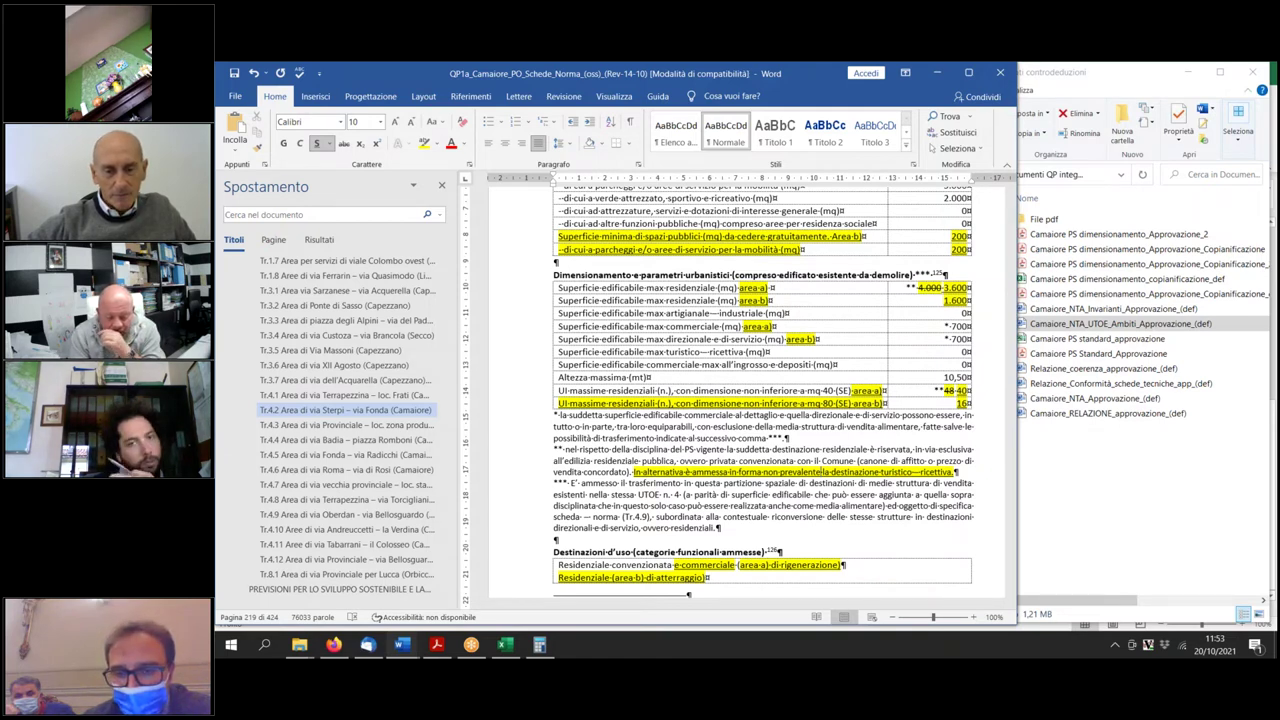
# Delete 'in forma non prevalente' so the footnote simply allows turistico-ricettiva use as an alternative.
pyautogui.press('BackSpace')
pyautogui.press('BackSpace')
pyautogui.press('BackSpace')
pyautogui.press('BackSpace')
pyautogui.press('BackSpace')
pyautogui.press('BackSpace')
pyautogui.press('BackSpace')
pyautogui.press('BackSpace')
pyautogui.press('BackSpace')
pyautogui.press('BackSpace')
pyautogui.press('BackSpace')
pyautogui.press('BackSpace')
pyautogui.press('BackSpace')
pyautogui.press('BackSpace')
pyautogui.press('BackSpace')
pyautogui.press('BackSpace')
pyautogui.press('BackSpace')
pyautogui.press('BackSpace')
pyautogui.press('BackSpace')
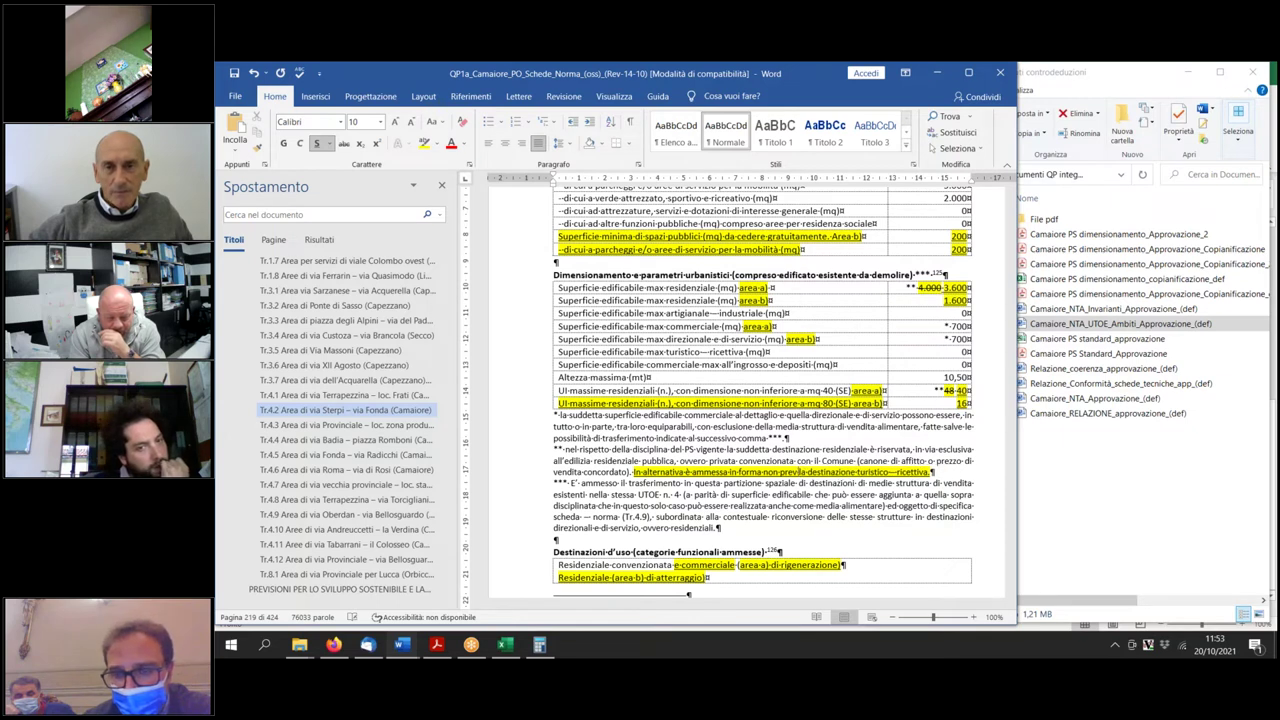
pyautogui.press('BackSpace')
pyautogui.press('BackSpace')
pyautogui.press('BackSpace')
pyautogui.press('BackSpace')
pyautogui.press('BackSpace')
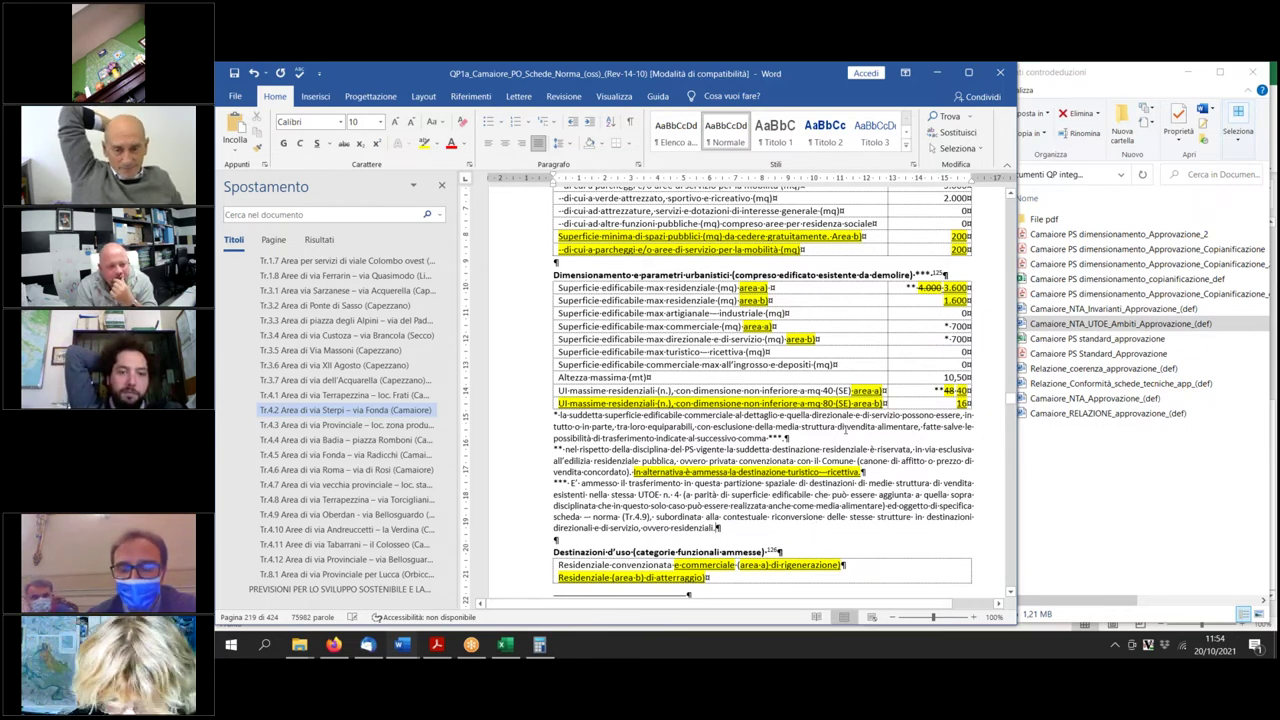
# Apply yellow highlight and strikethrough to 'alimentare' in the Tr.4.2 card's first footnote.
pyautogui.moveTo(878, 427); pyautogui.dragTo(920, 427)
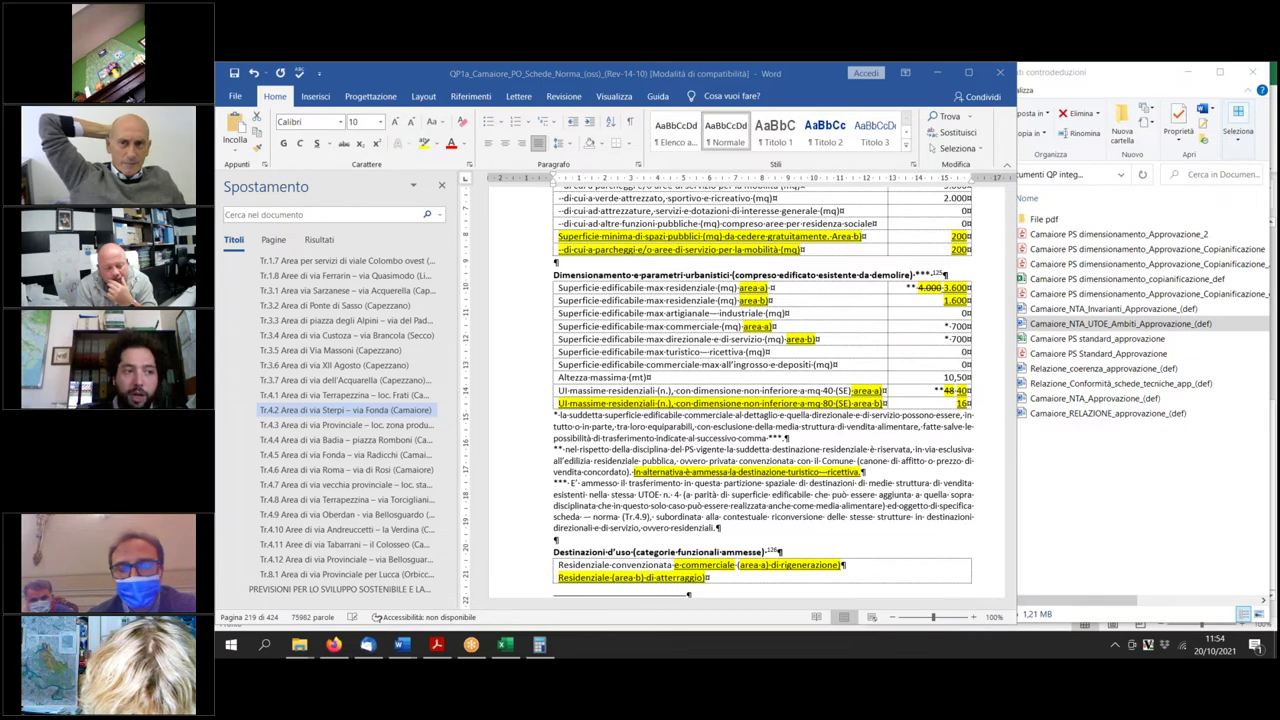
pyautogui.click(424, 143)
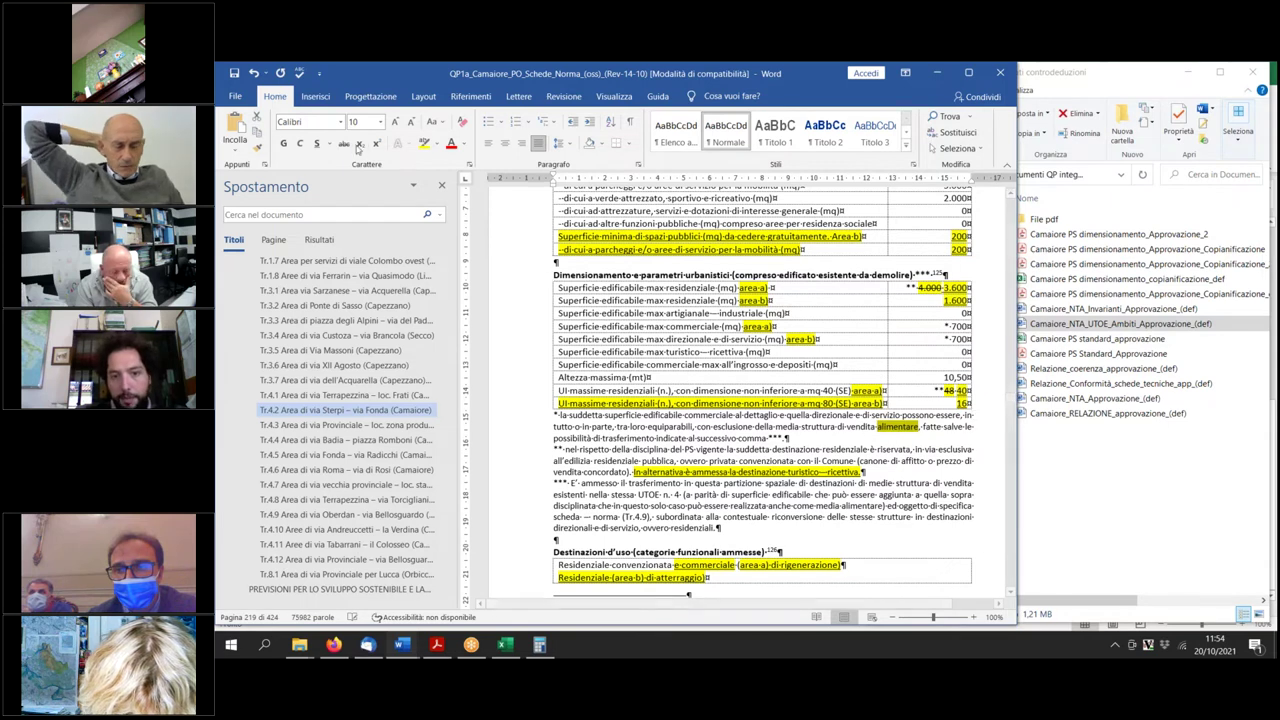
pyautogui.click(343, 143)
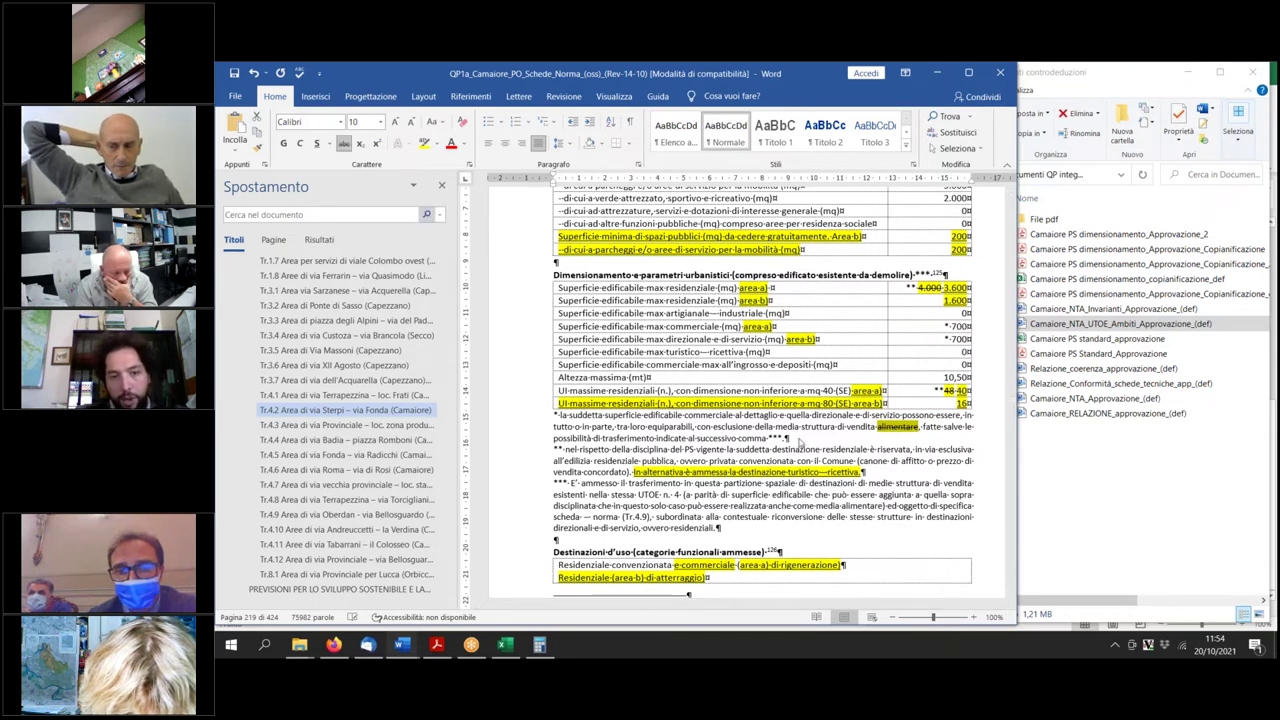
pyautogui.click(903, 518)
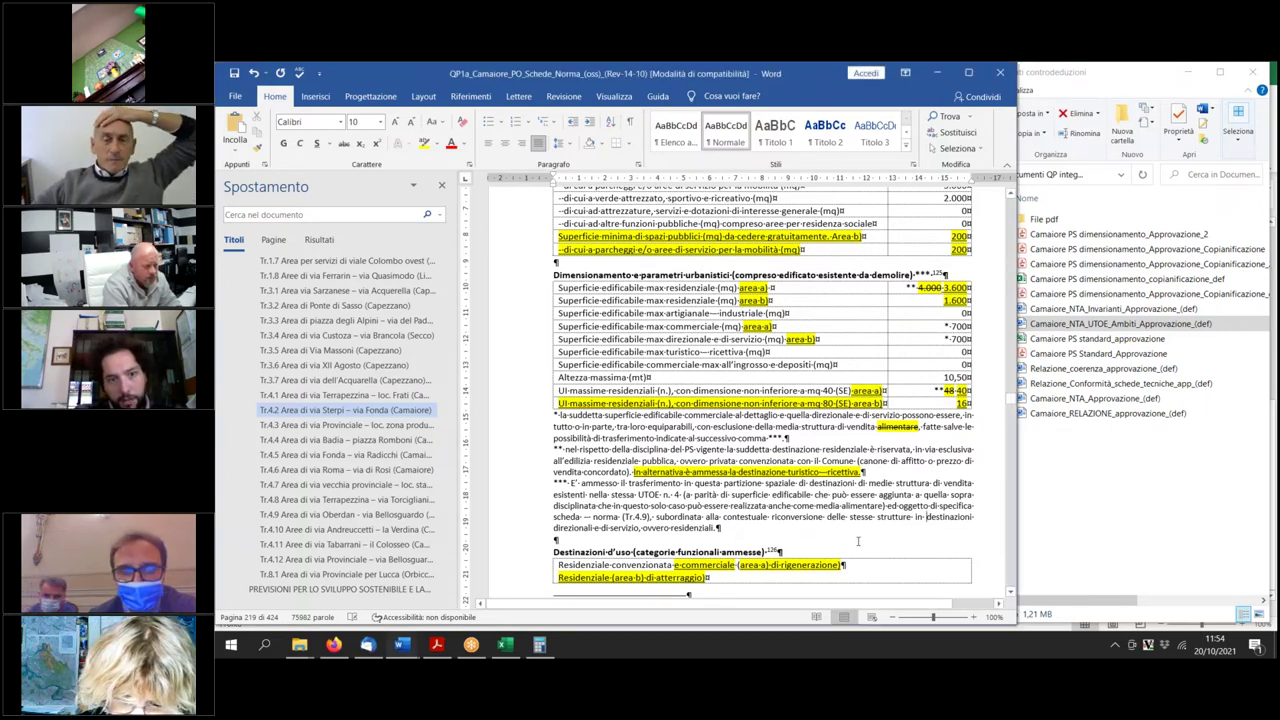
# Append ', in alternativa direzionale e di servizio e turistico - ricettiva' to the residential uses row.
pyautogui.scroll(-3, 903, 537)
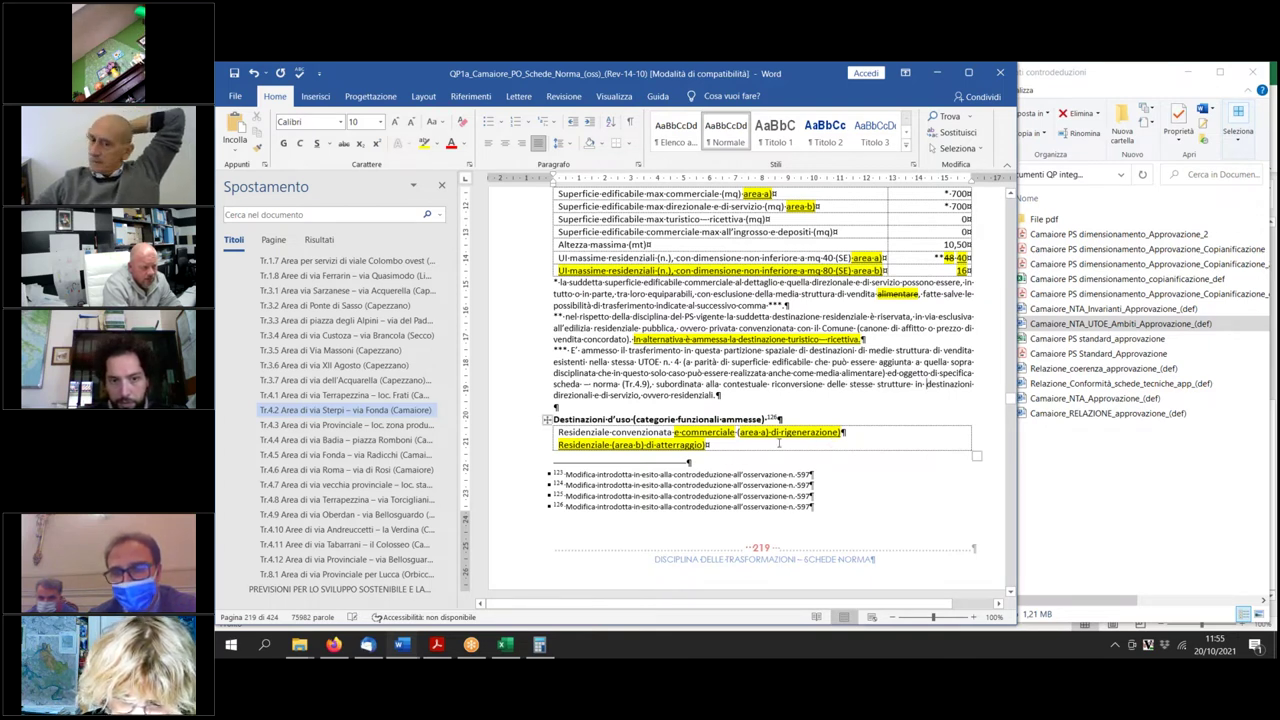
pyautogui.click(850, 433)
pyautogui.write(', in')
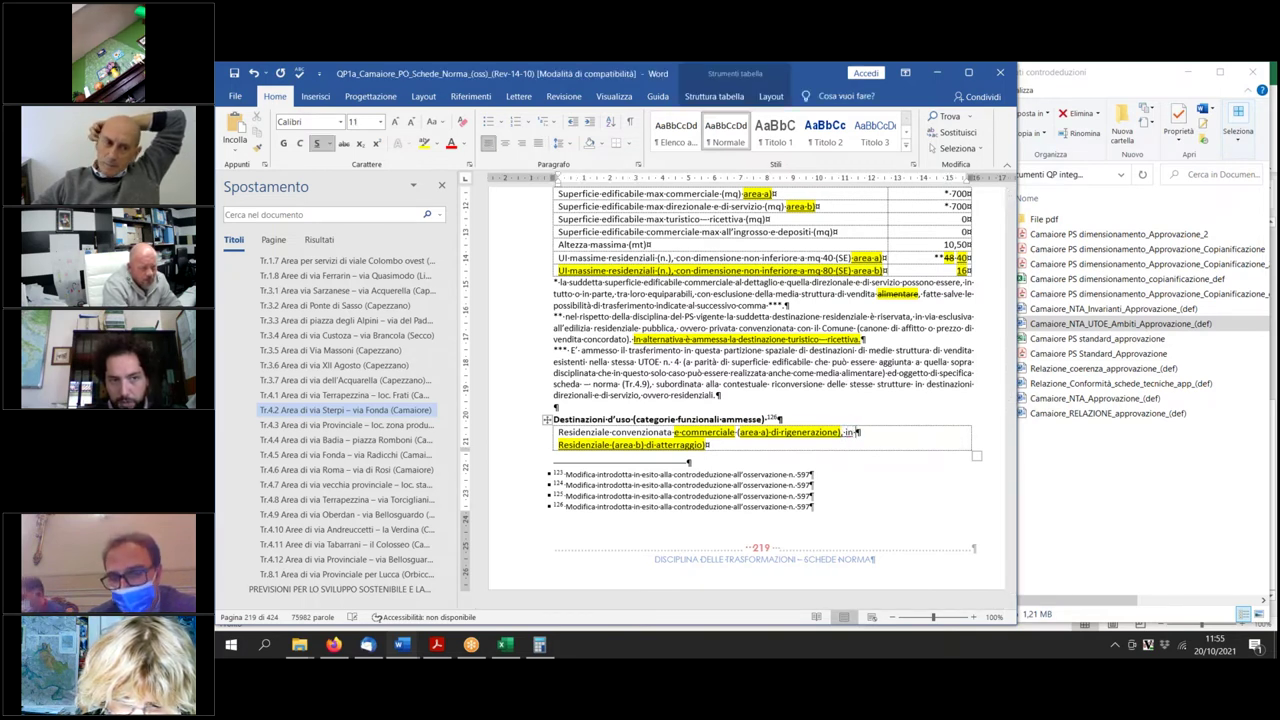
pyautogui.write(' alternativa ')
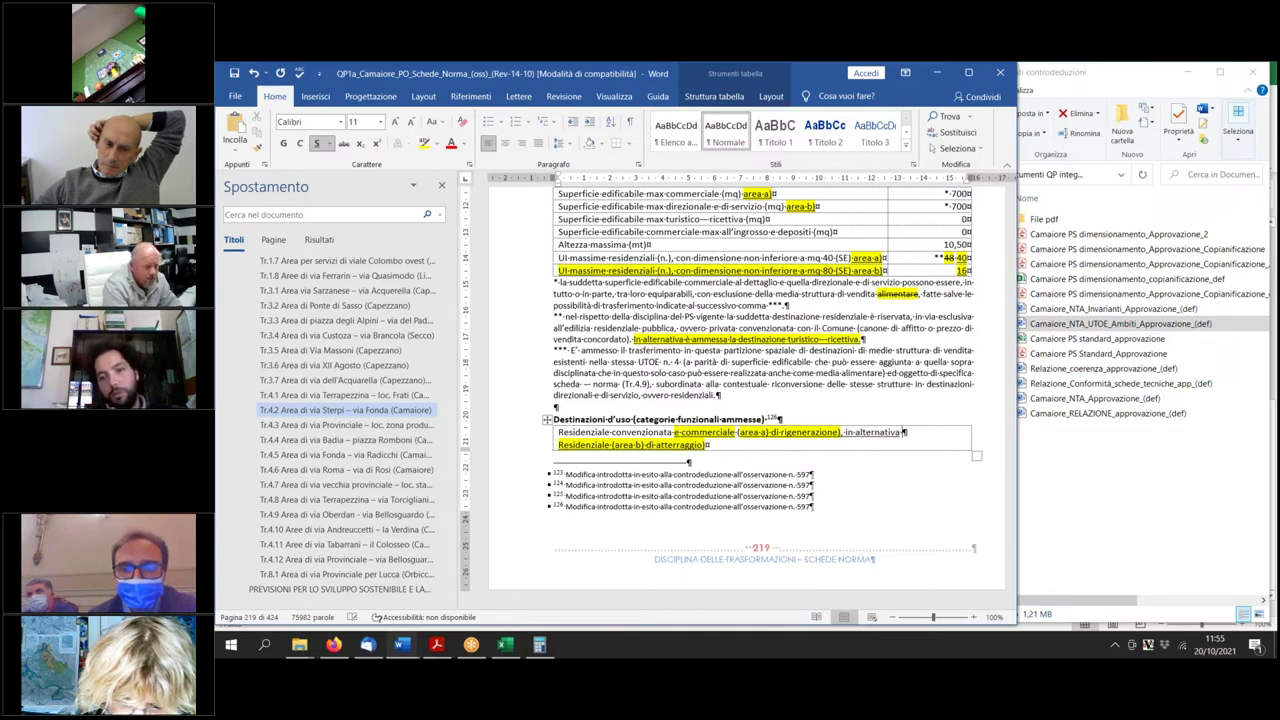
pyautogui.write('di')
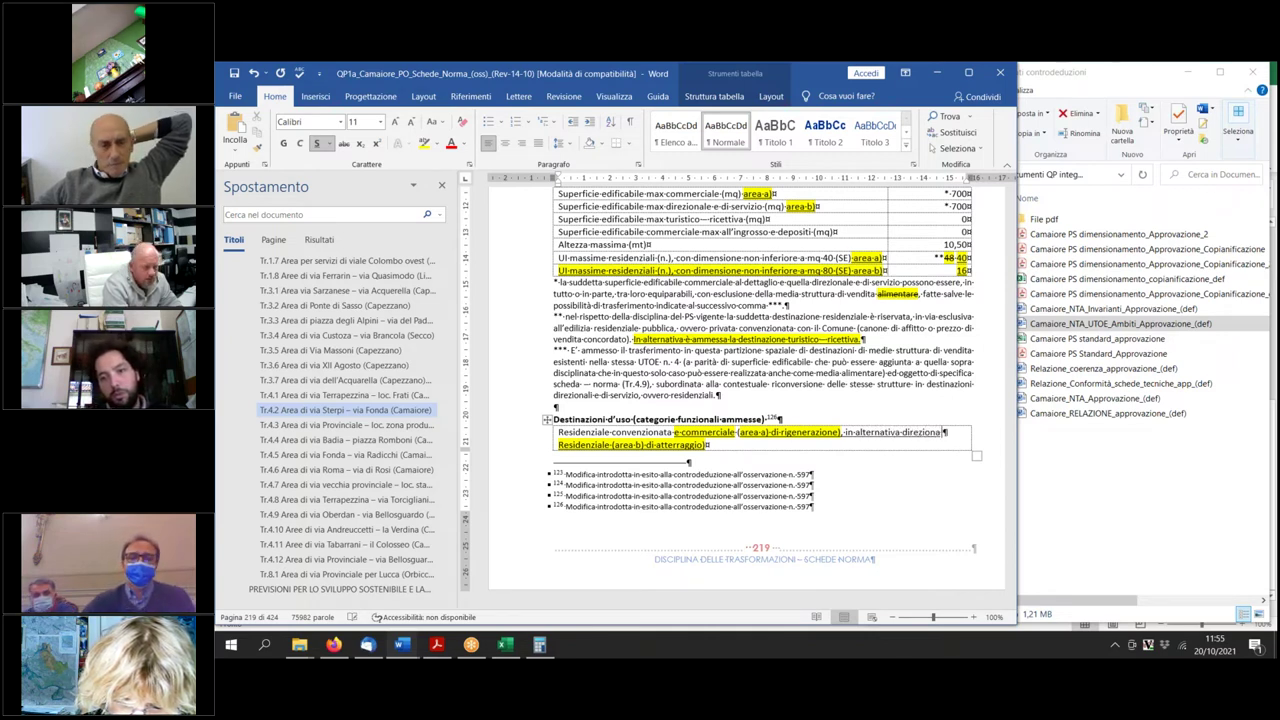
pyautogui.write('rezionale')
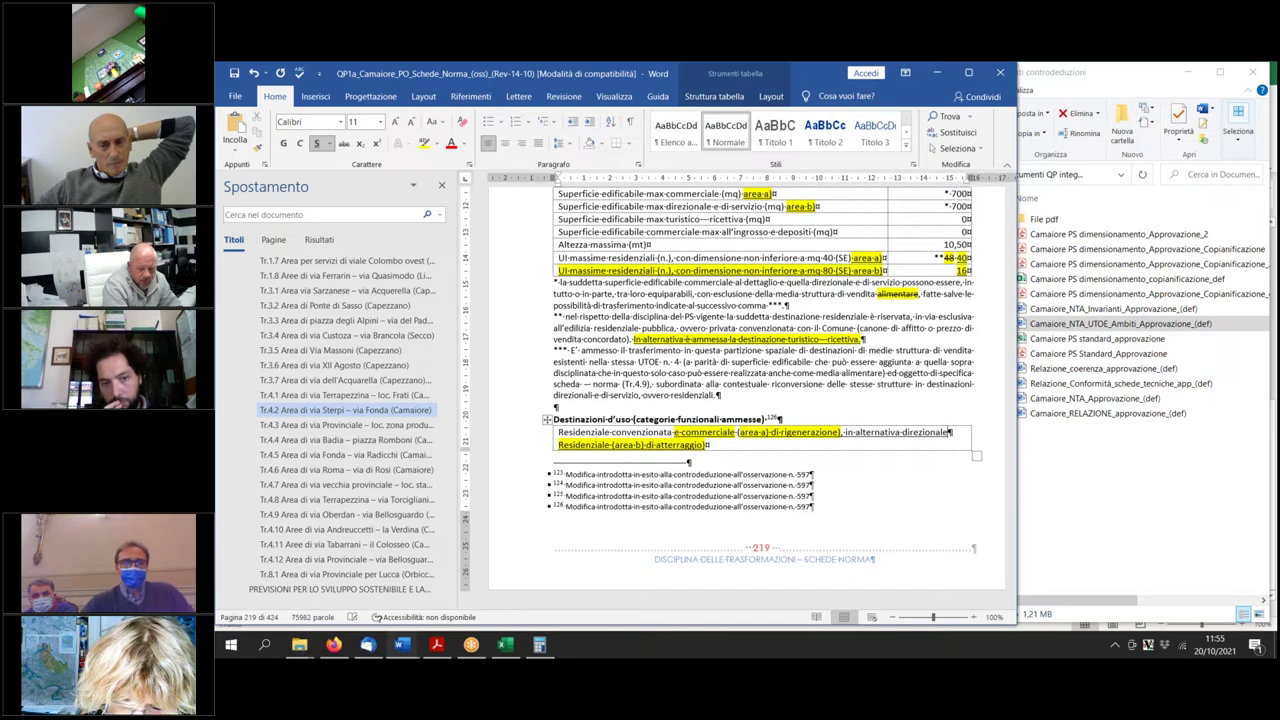
pyautogui.write(' e di servizio e turistico - ricettiva')
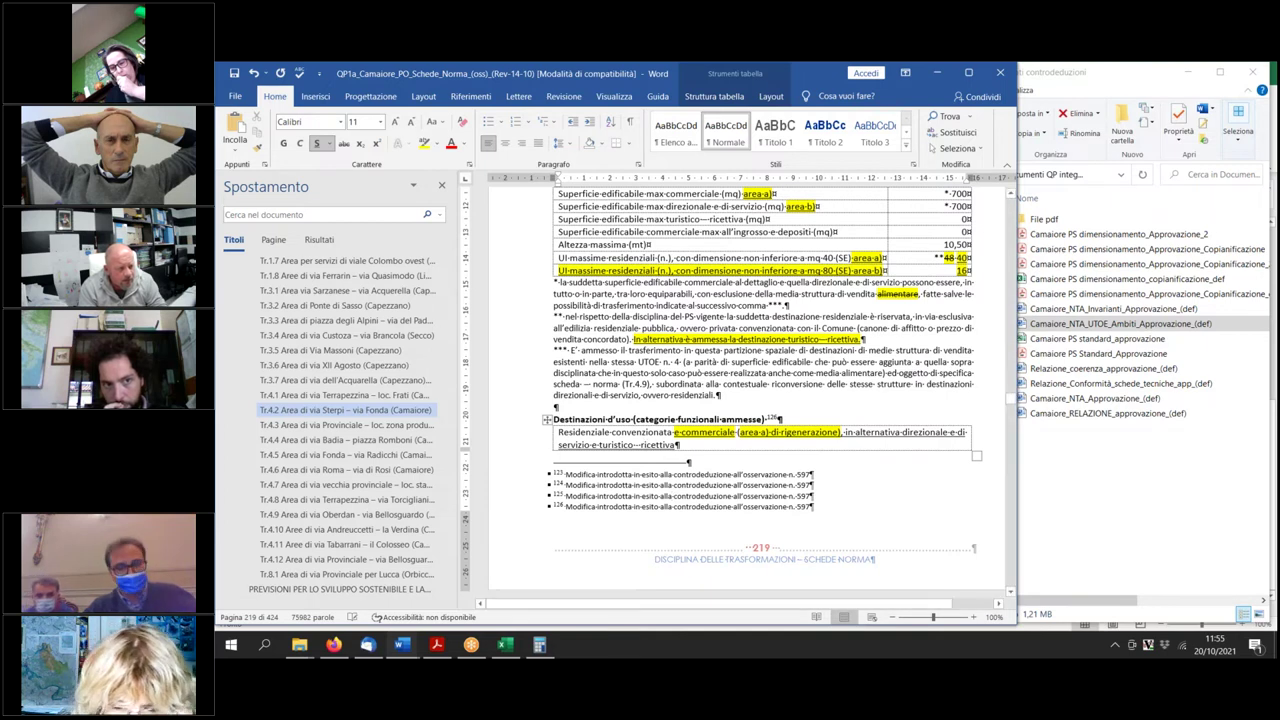
# Highlight the added alternative uses in yellow and save the document.
pyautogui.click(844, 432)
pyautogui.moveTo(857, 435); pyautogui.dragTo(680, 446)
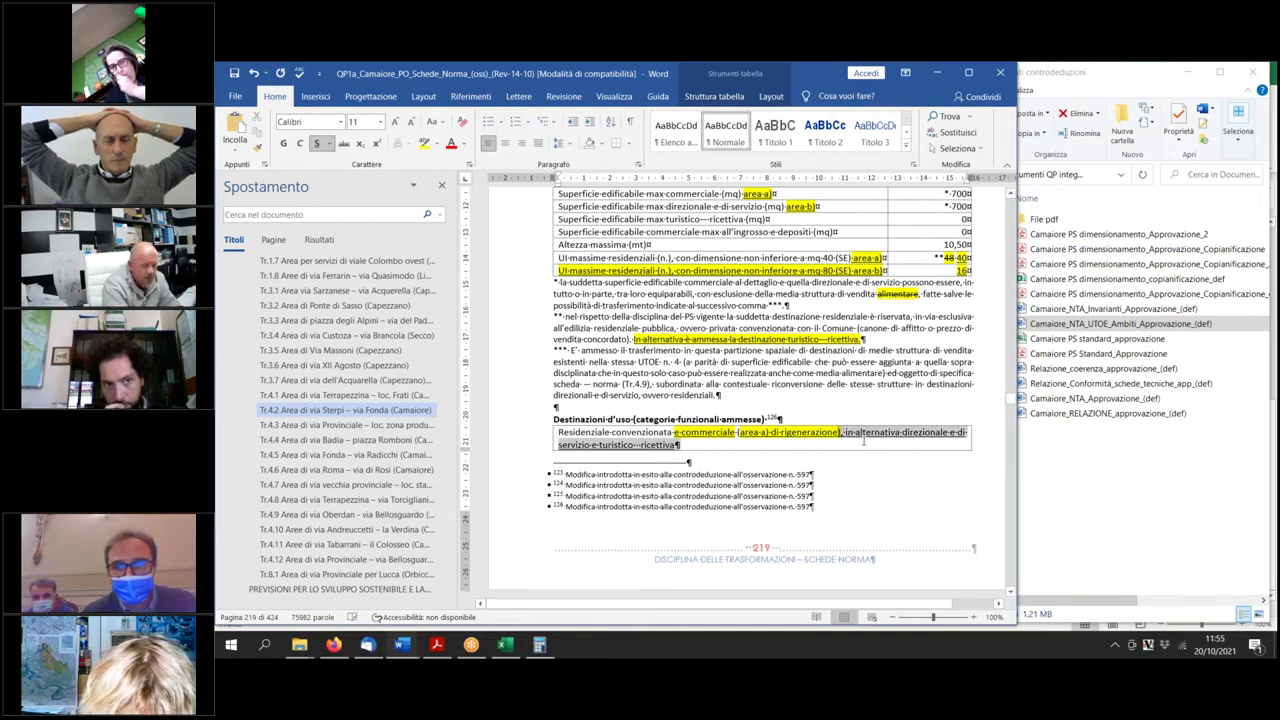
pyautogui.click(424, 143)
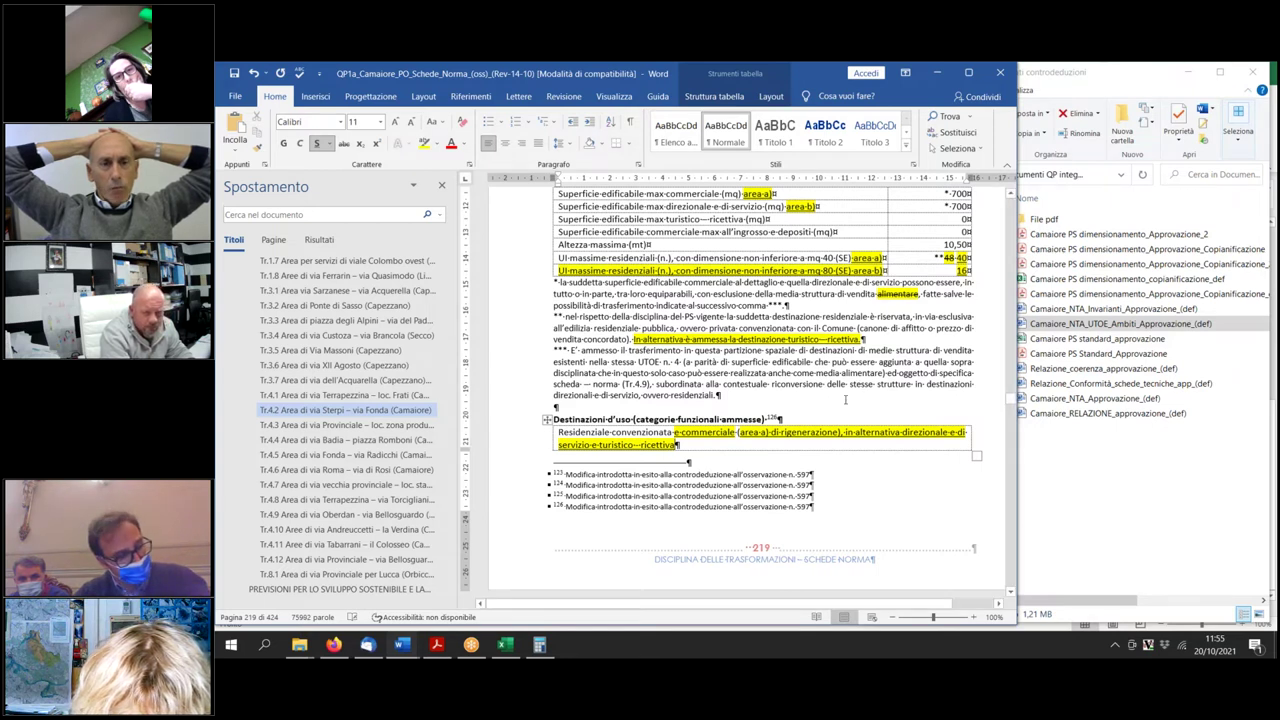
pyautogui.click(688, 462)
pyautogui.click(233, 73)
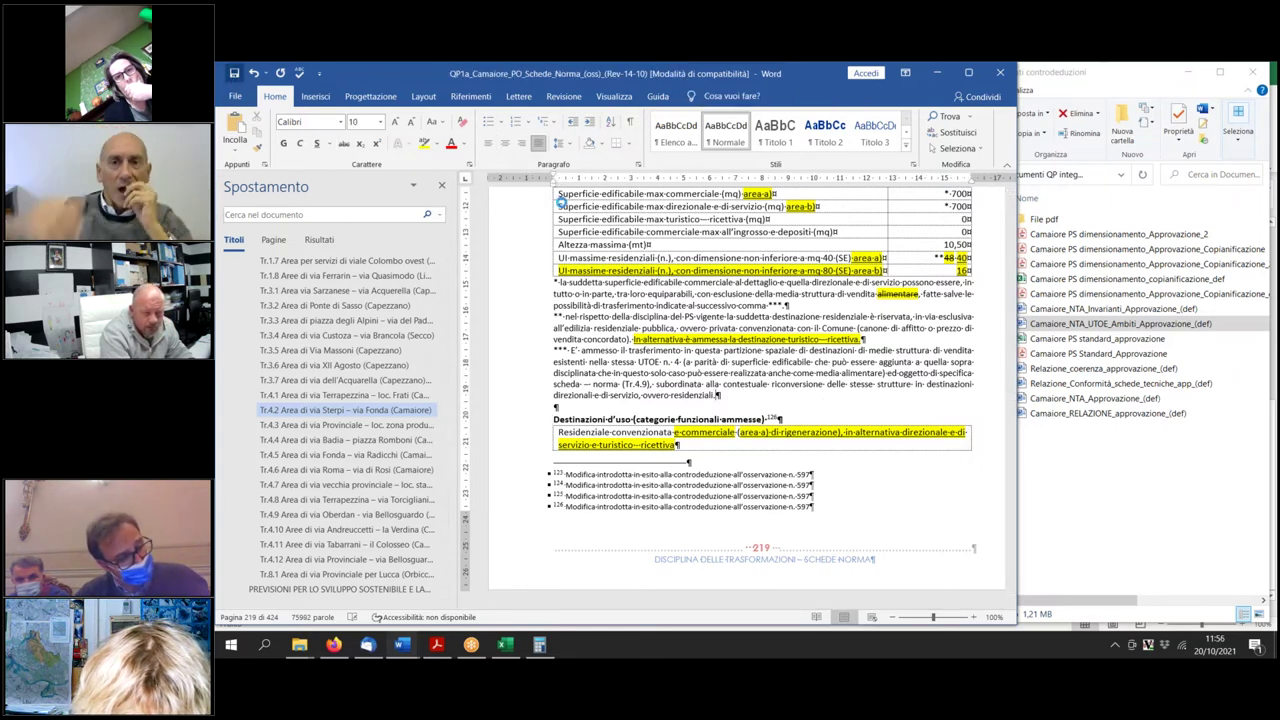